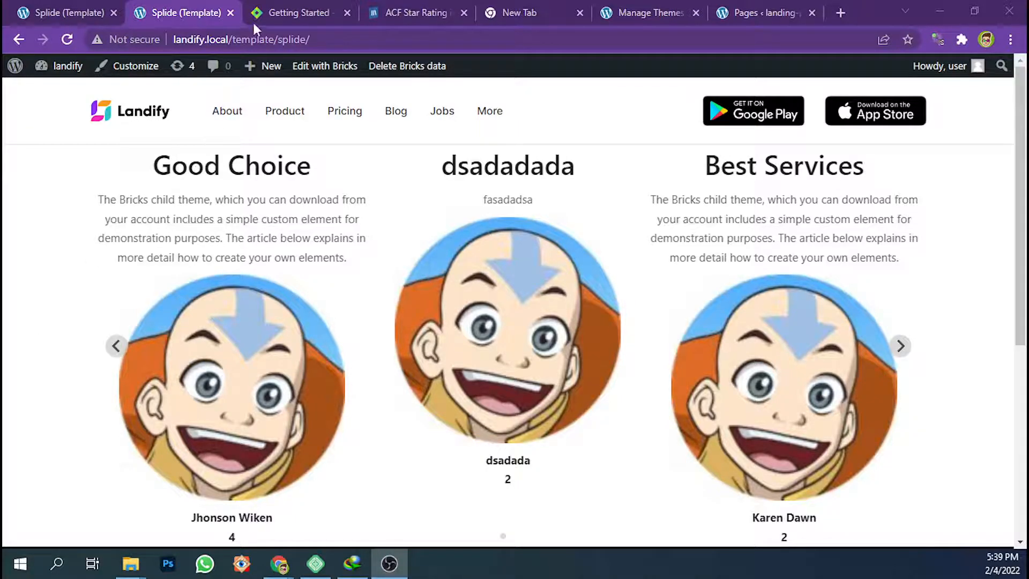
# Look over the Splide slider library's home page on splidejs.com
pyautogui.click(268, 7)
pyautogui.scroll(12, 261, 209)
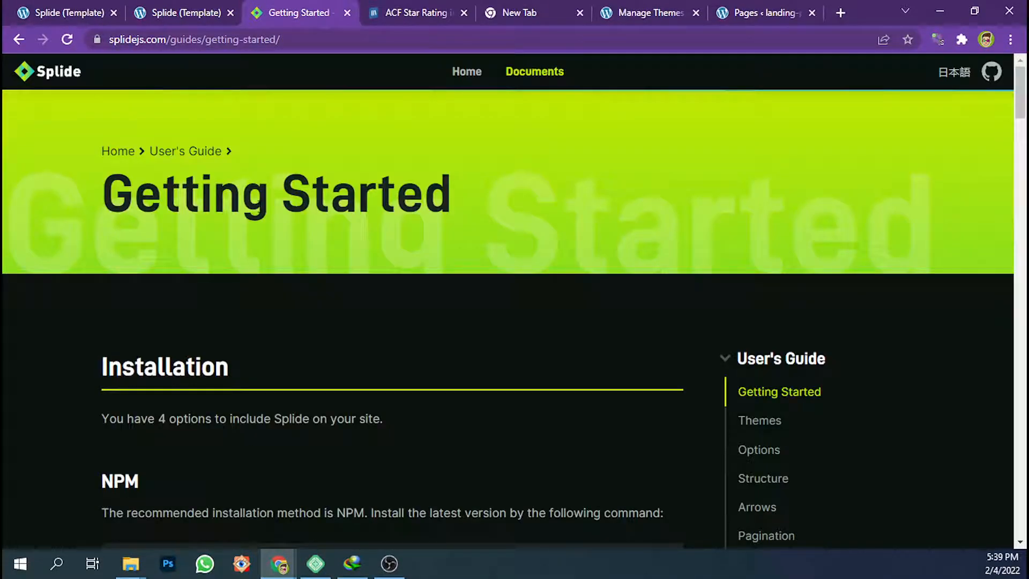
pyautogui.click(60, 73)
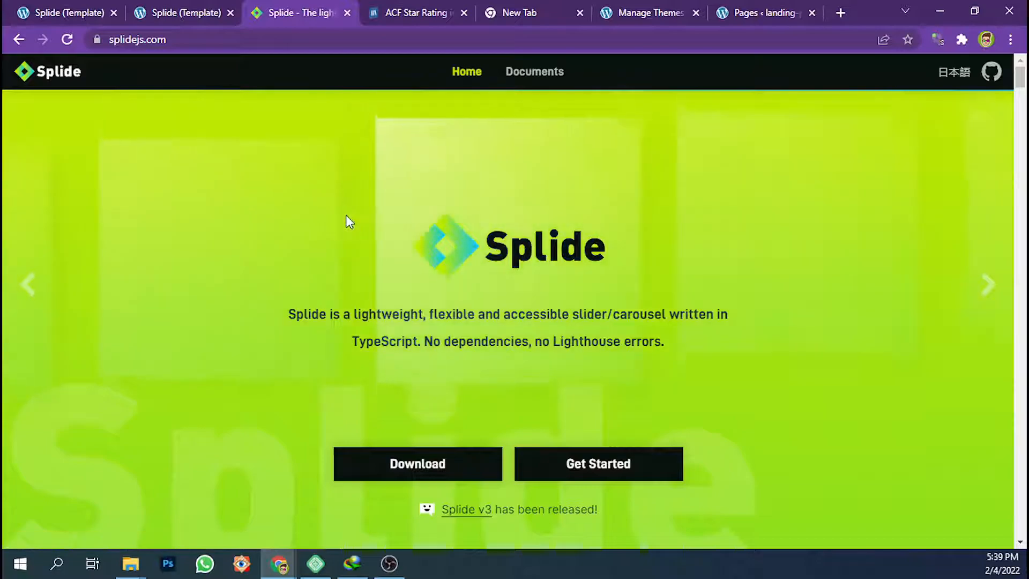
pyautogui.scroll(-8, 344, 308)
# Page backward through the slides of the testimonial slider on the landify.local Splide template page to examine how it loops
pyautogui.click(192, 8)
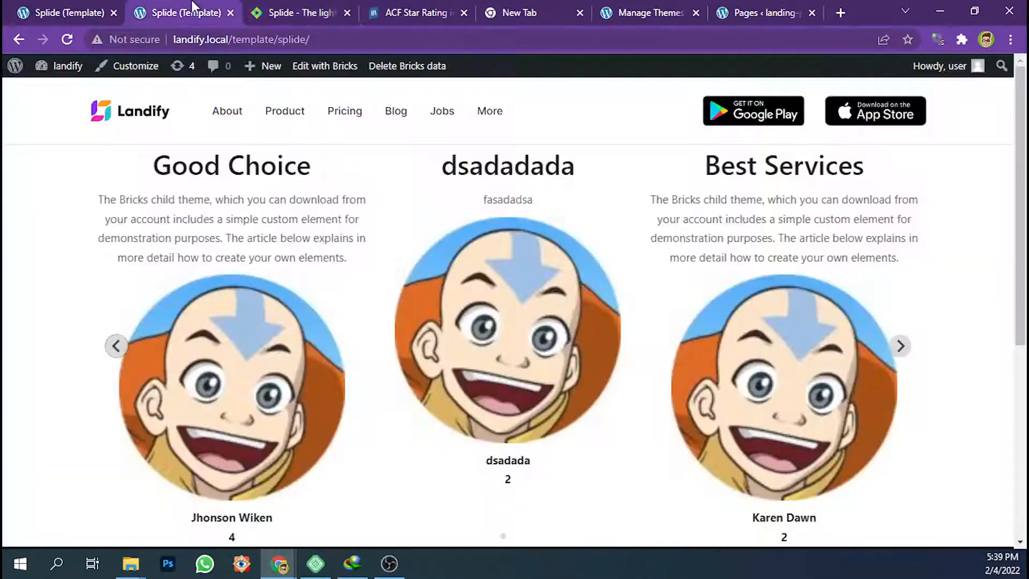
pyautogui.click(117, 346)
pyautogui.click(117, 346)
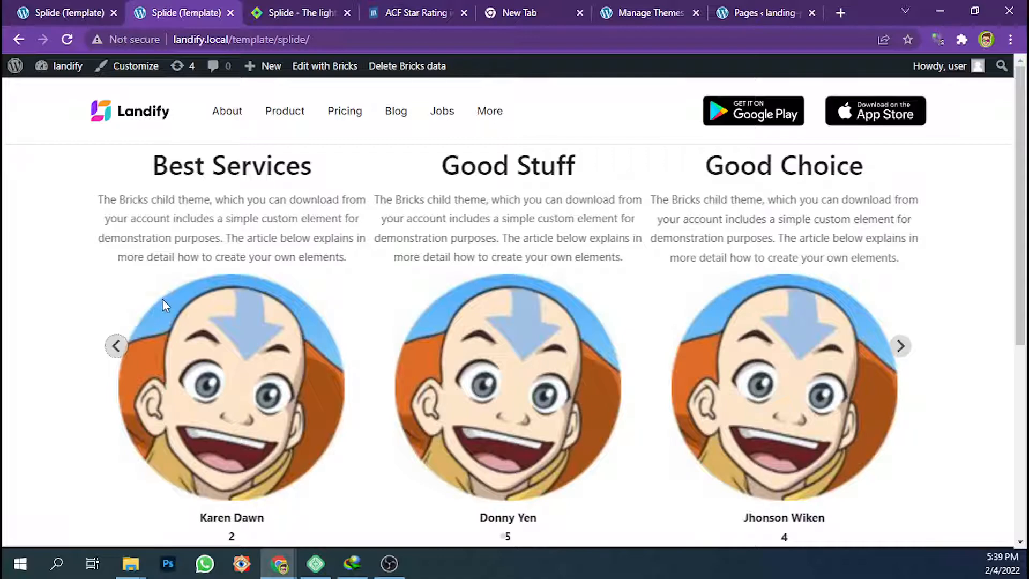
pyautogui.click(118, 346)
pyautogui.click(118, 345)
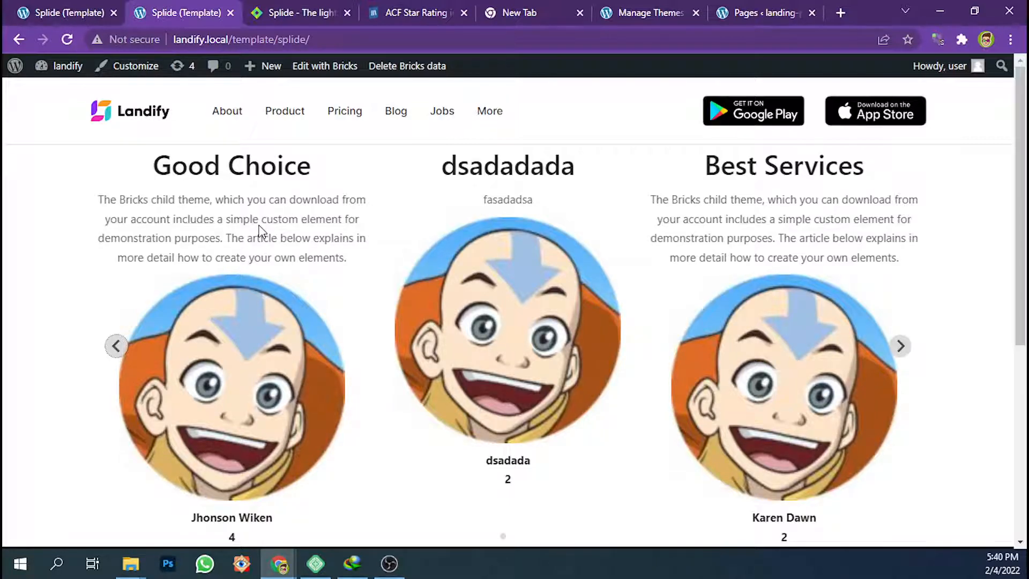
pyautogui.click(122, 348)
pyautogui.click(124, 348)
pyautogui.click(124, 349)
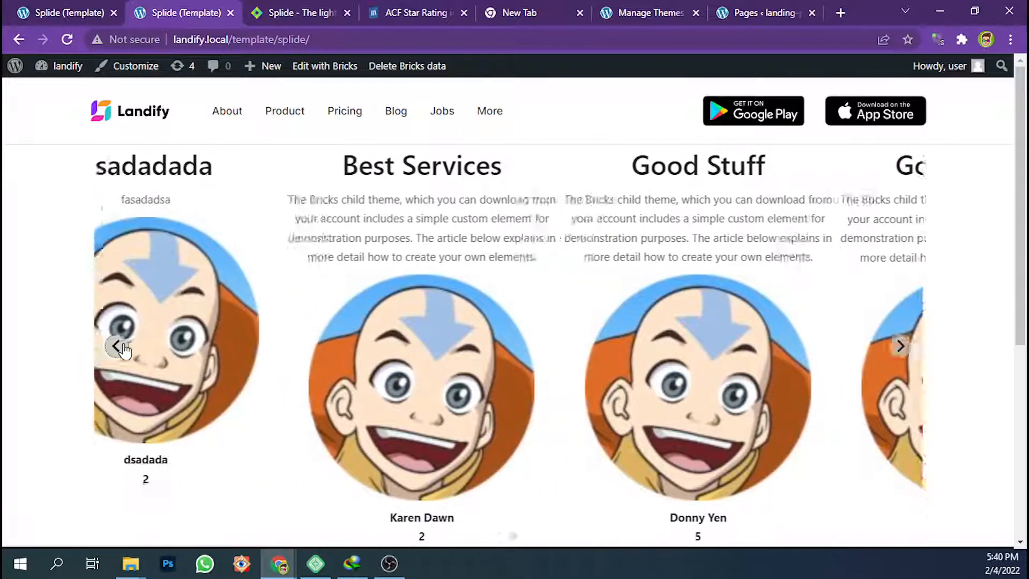
pyautogui.click(122, 348)
pyautogui.click(122, 348)
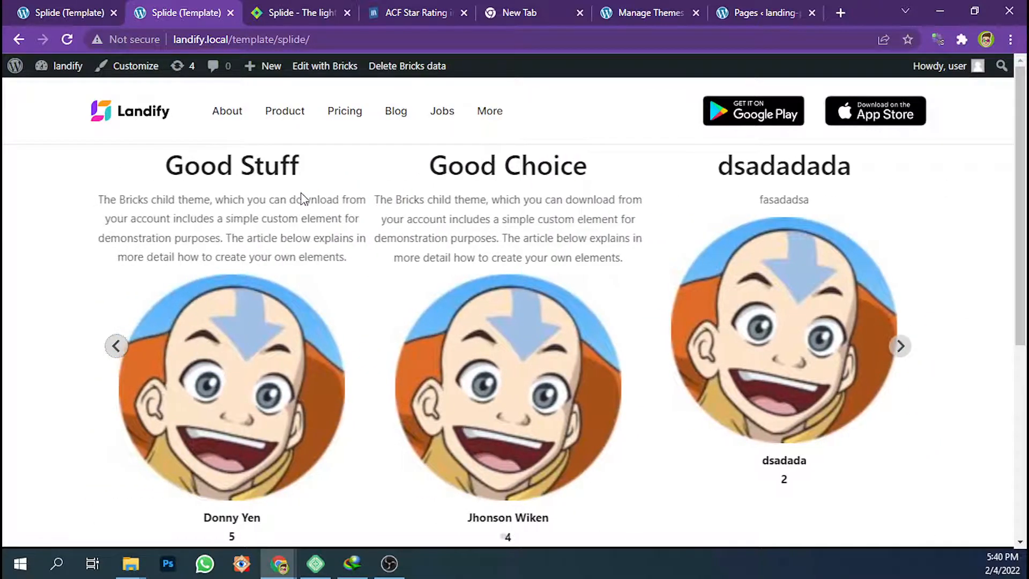
# Find the Custom Post Type UI plugin by searching for "cpt ui" on the landing-page site, then install and activate it
pyautogui.click(643, 11)
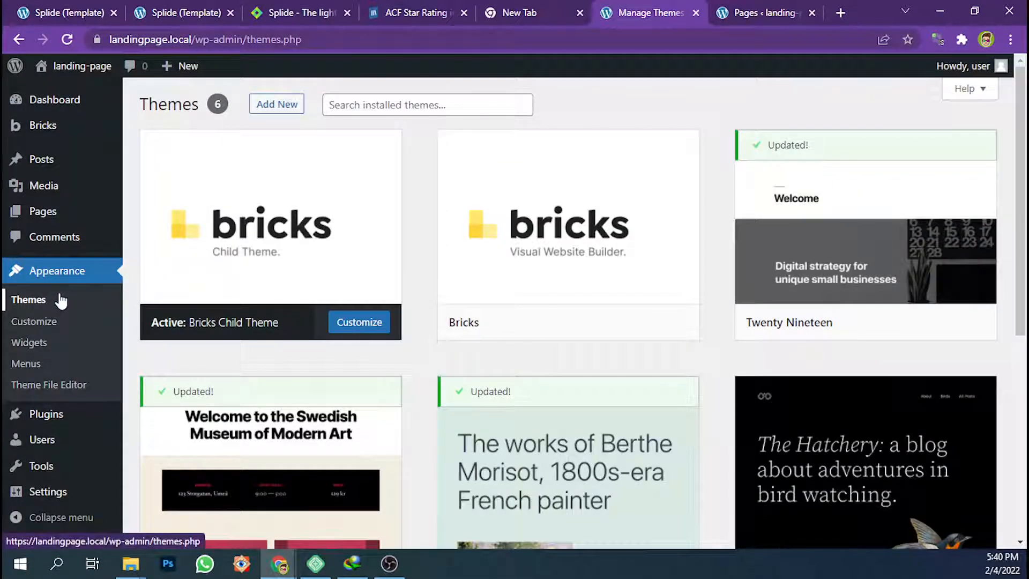
pyautogui.moveTo(54, 415)
pyautogui.click(158, 439)
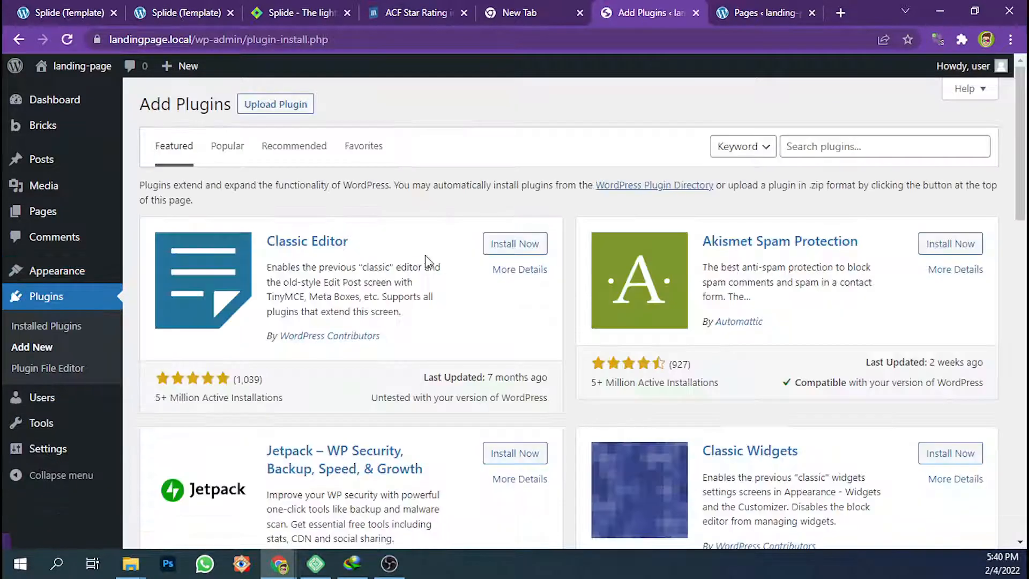
pyautogui.click(787, 147)
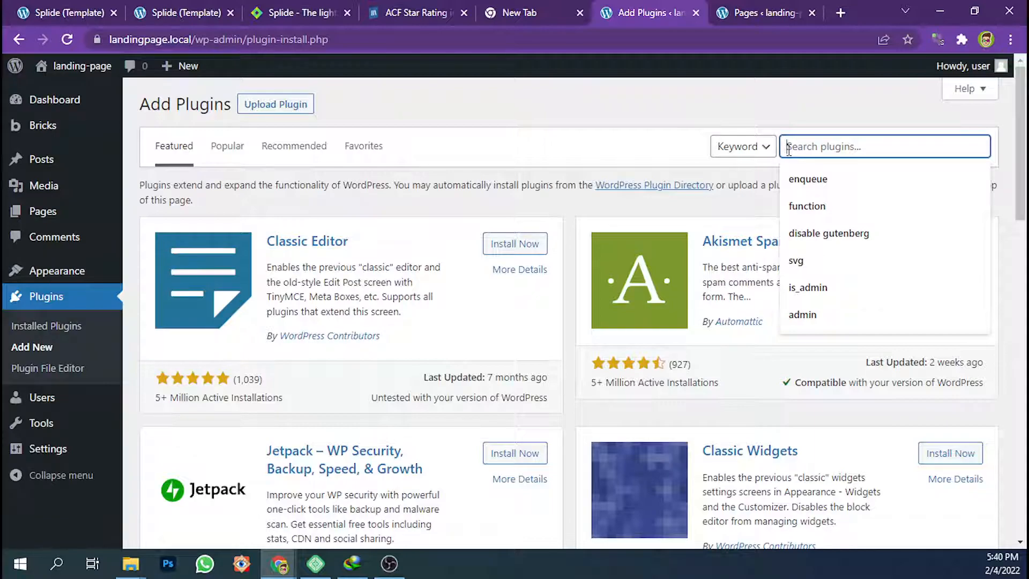
pyautogui.write('cpt ui')
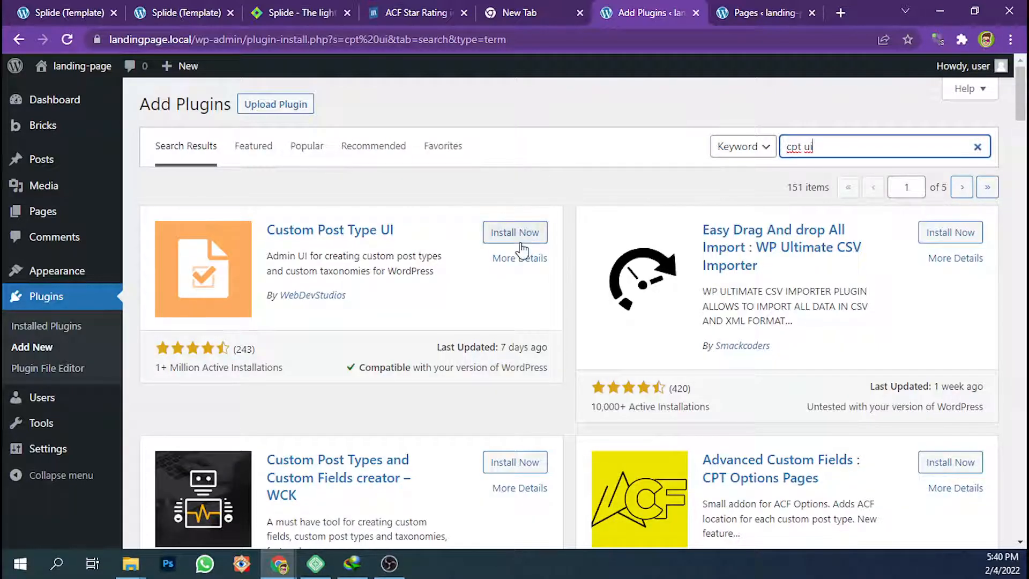
pyautogui.click(514, 233)
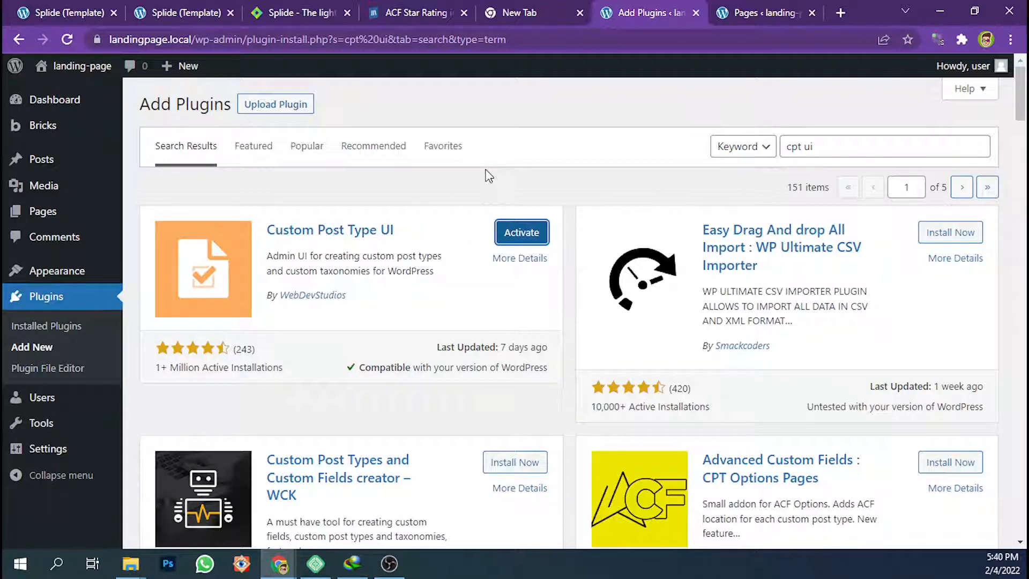
pyautogui.click(509, 229)
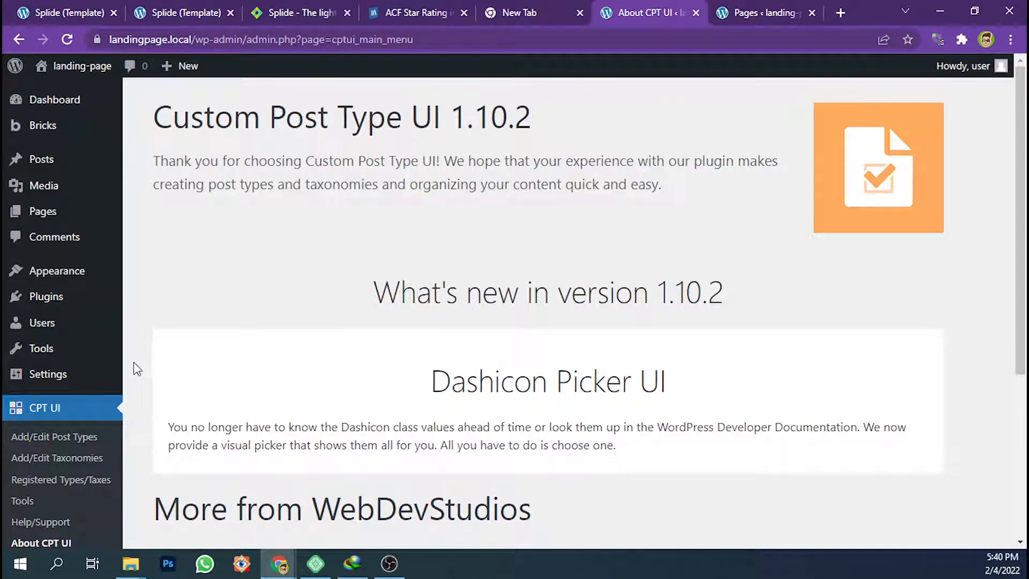
# Find the Advanced Custom Fields plugin by searching for "acf" in the plugin directory, then install and activate it
pyautogui.moveTo(86, 303)
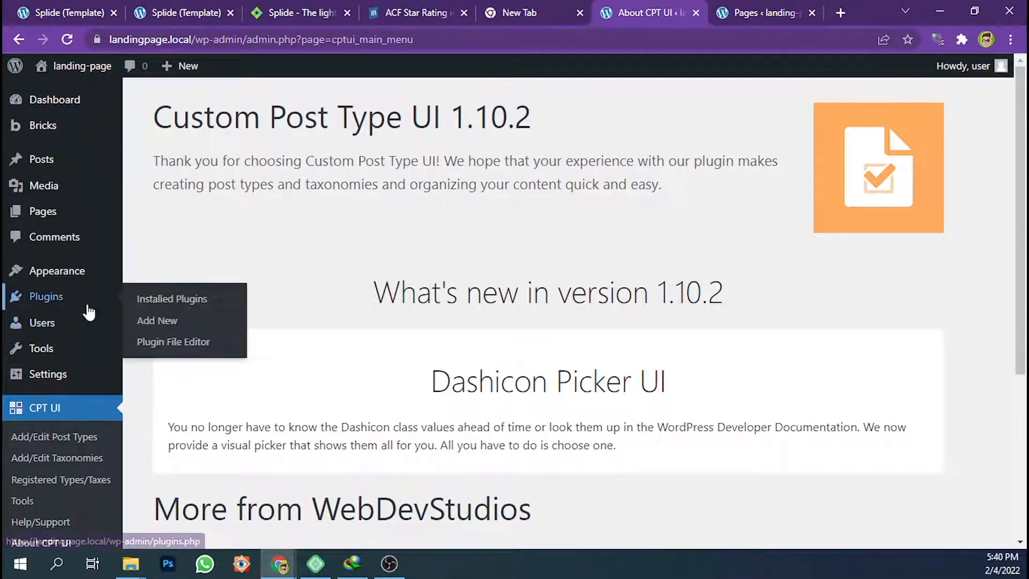
pyautogui.click(153, 319)
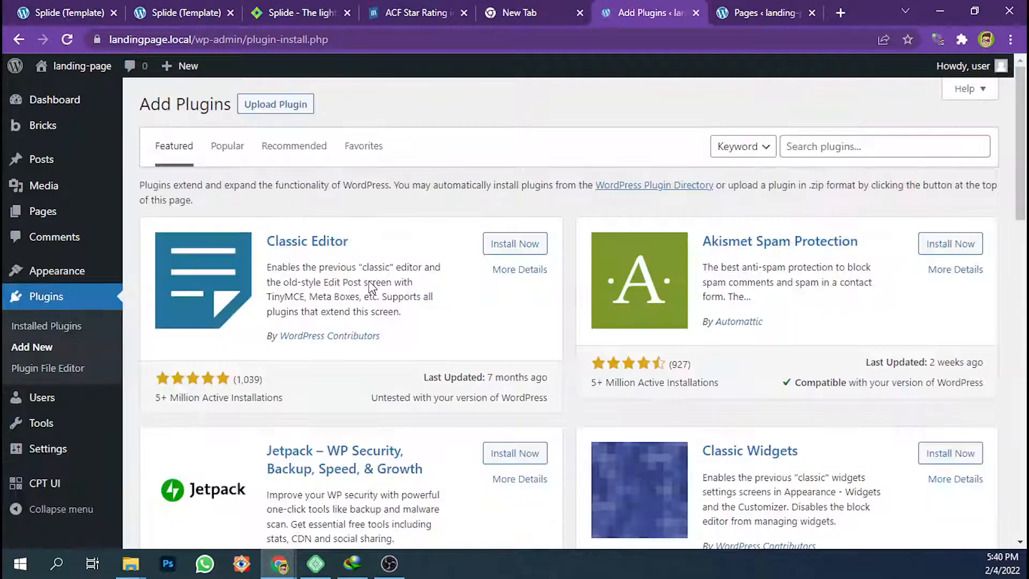
pyautogui.click(806, 142)
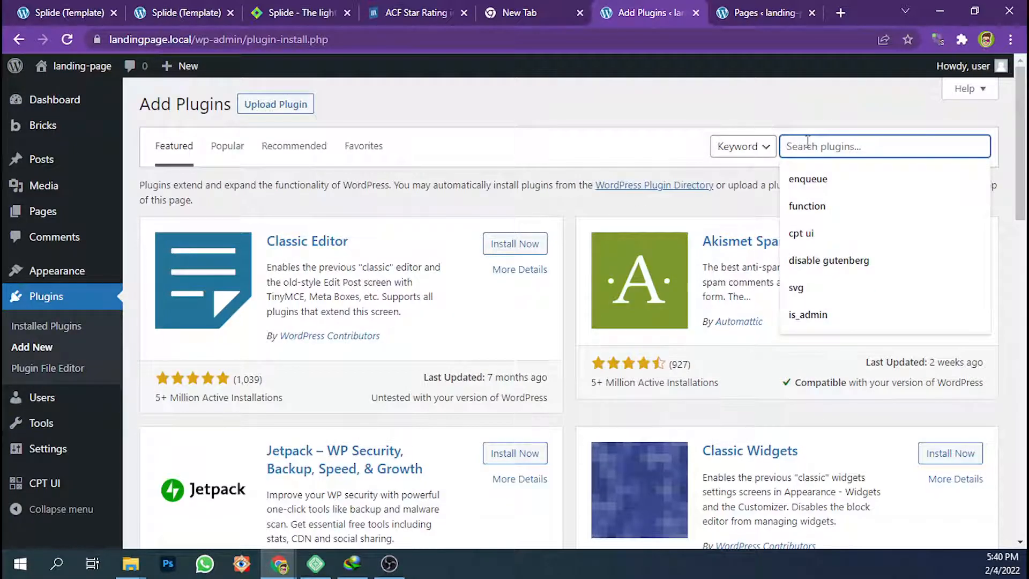
pyautogui.write('acf')
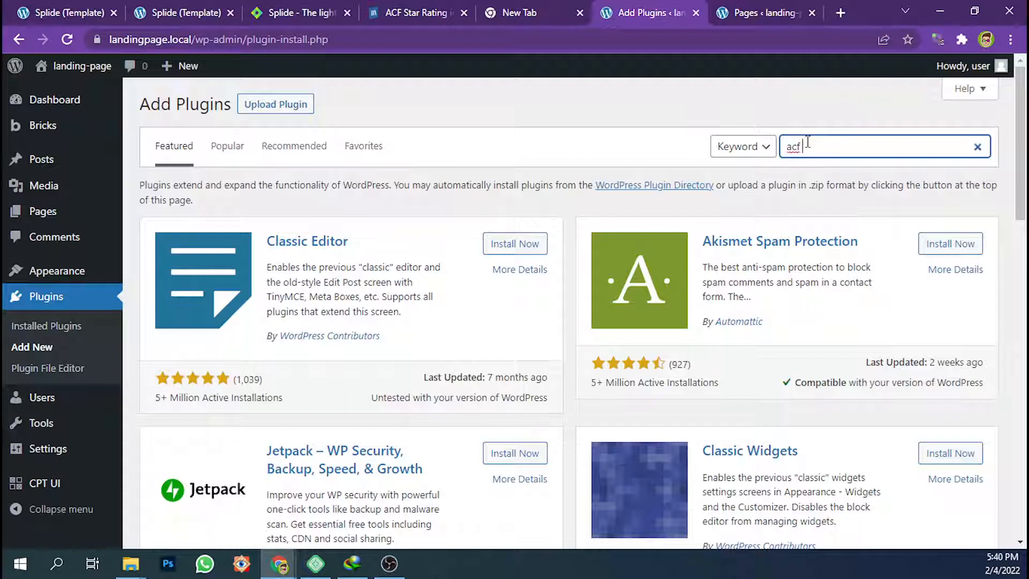
pyautogui.press('BackSpace')
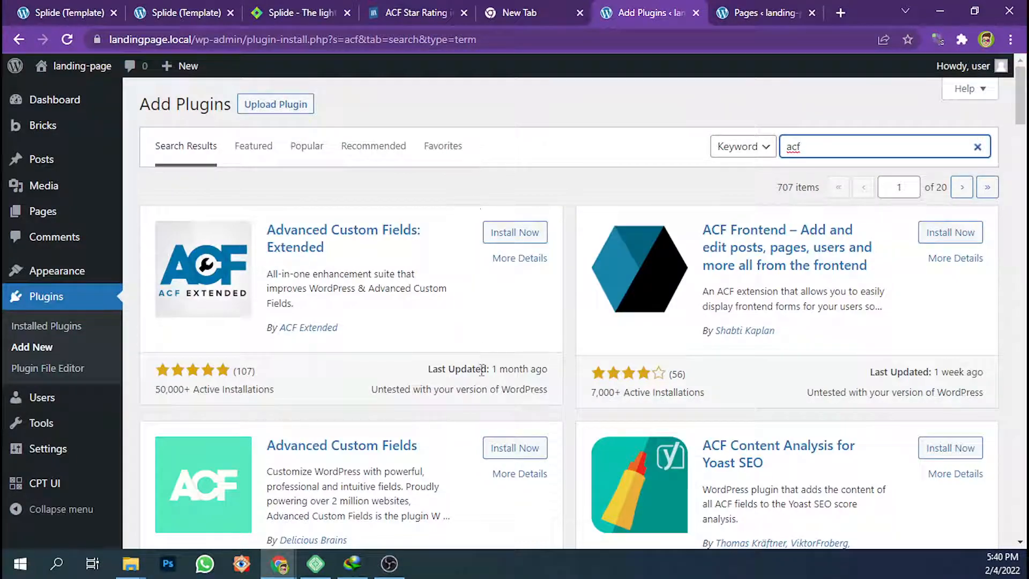
pyautogui.scroll(-2, 503, 395)
pyautogui.click(507, 376)
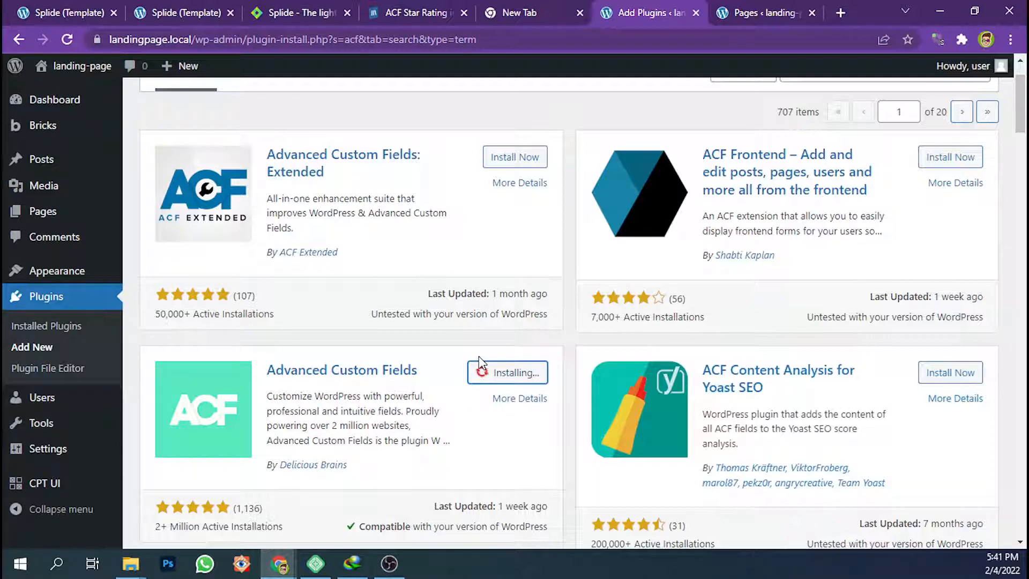
pyautogui.click(518, 371)
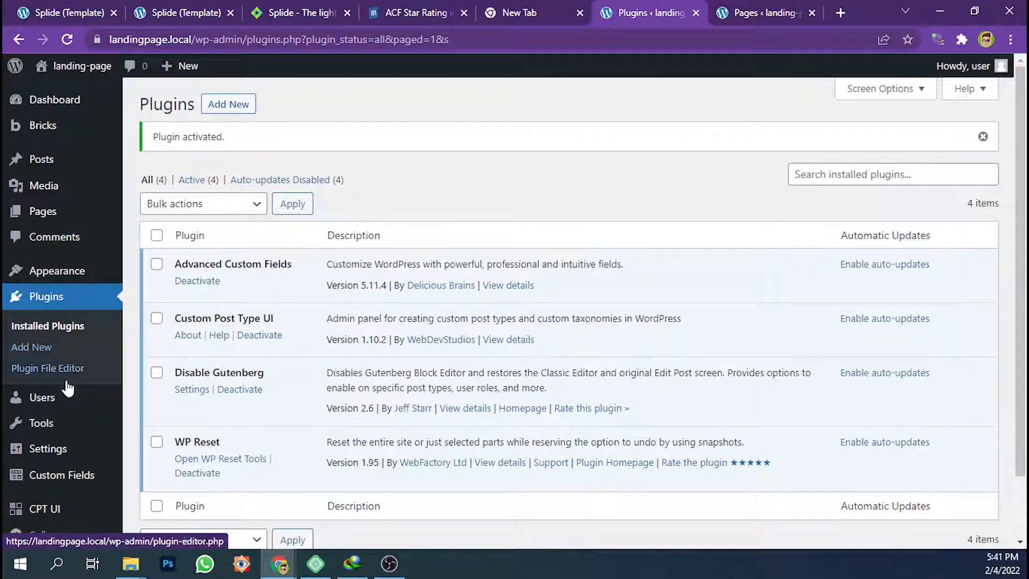
# Search the WordPress plugin directory for "function"
pyautogui.click(56, 351)
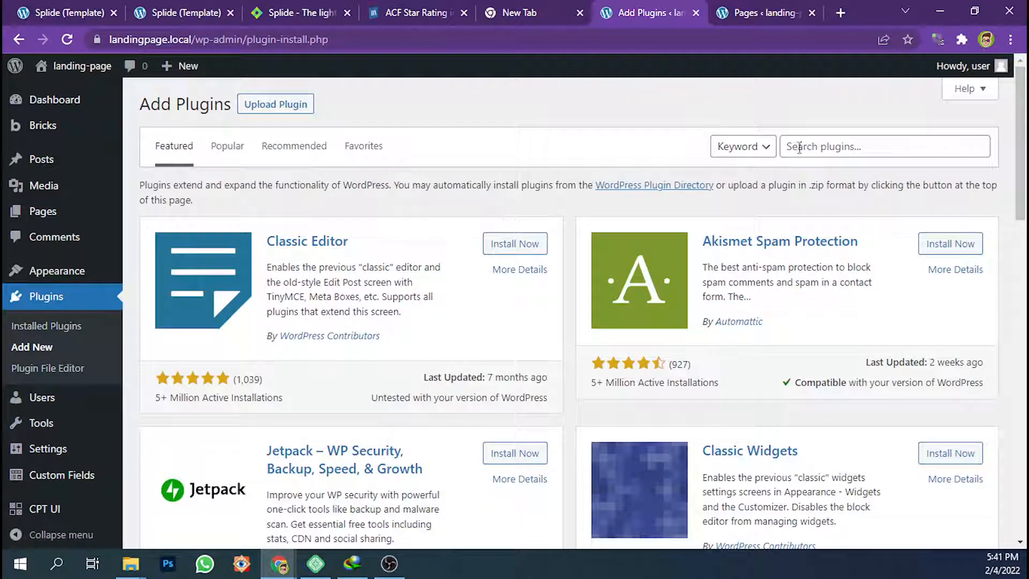
pyautogui.click(799, 148)
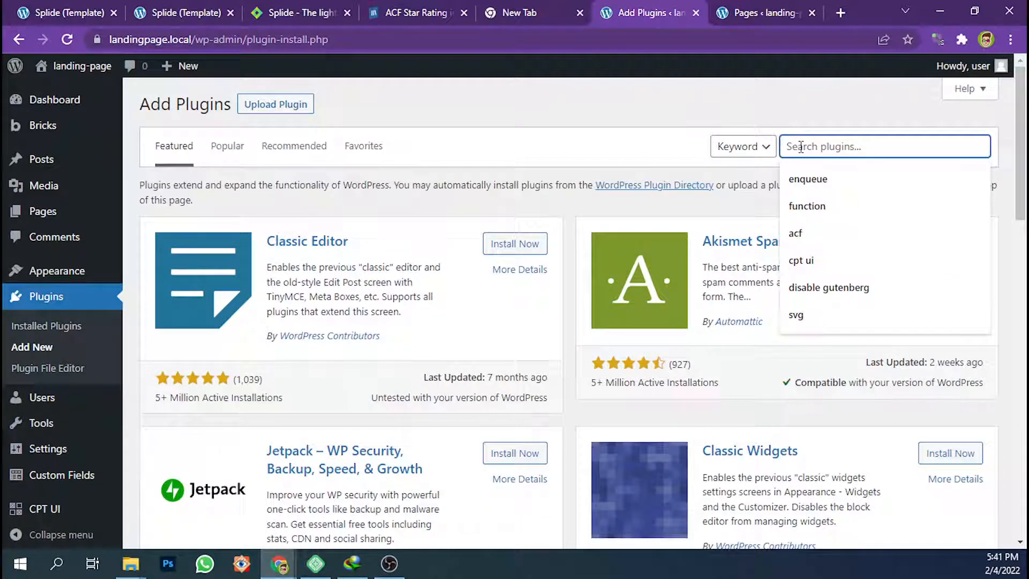
pyautogui.write('function')
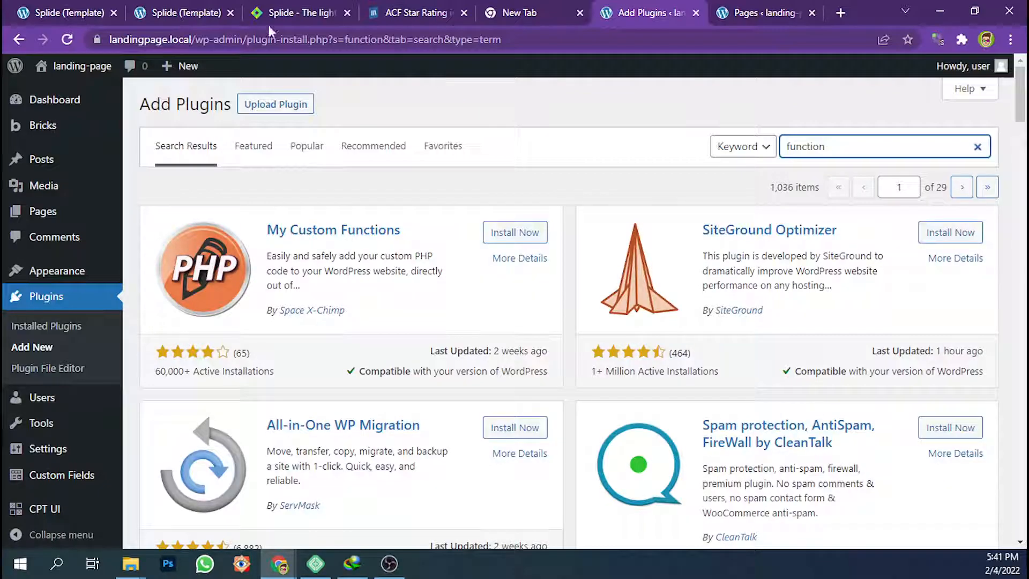
# Examine the ratings in the finished testimonial slider and the PHP star rating code in Step 3 of the WPDevDesign article
pyautogui.click(190, 7)
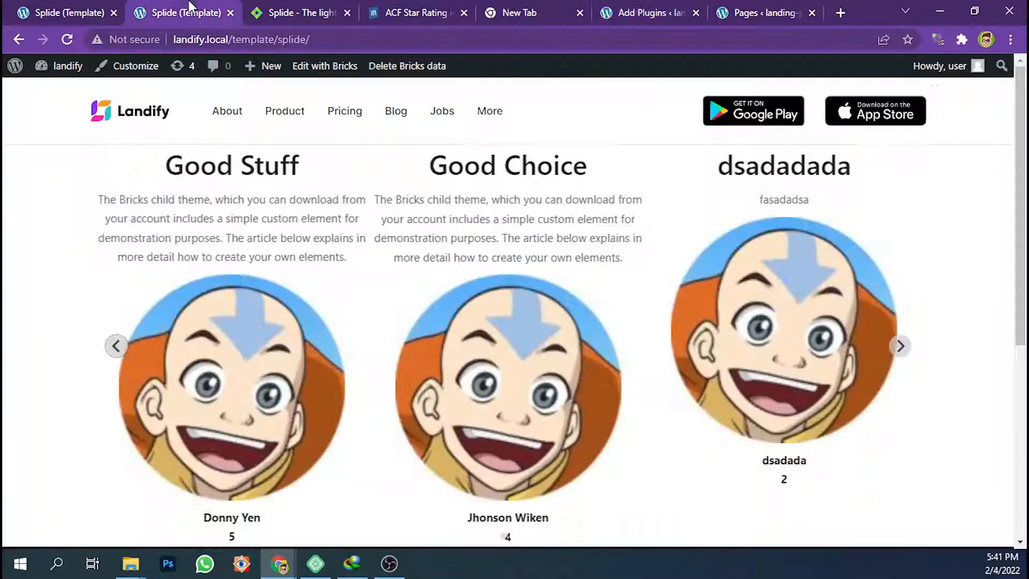
pyautogui.scroll(-3, 330, 414)
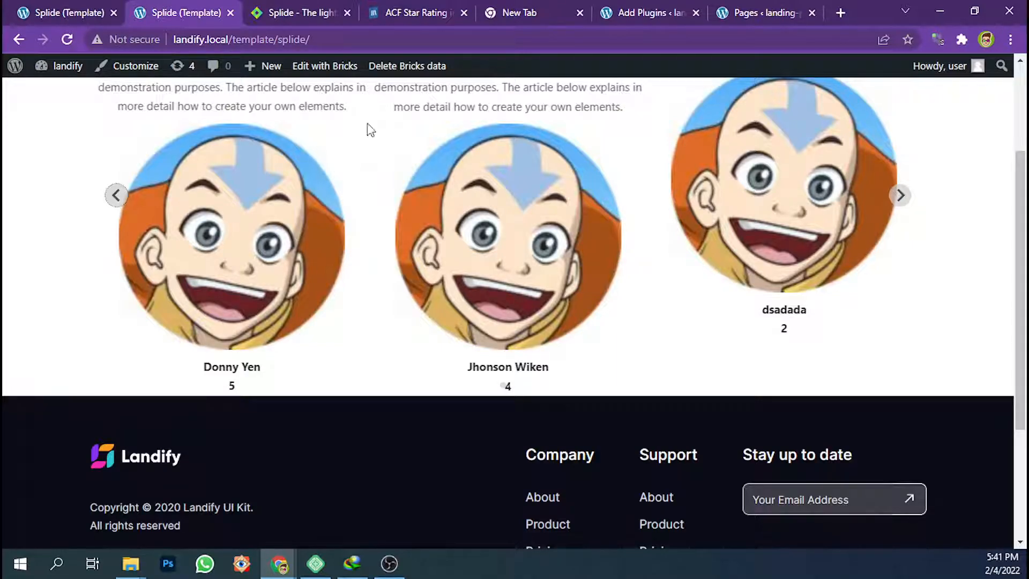
pyautogui.click(403, 14)
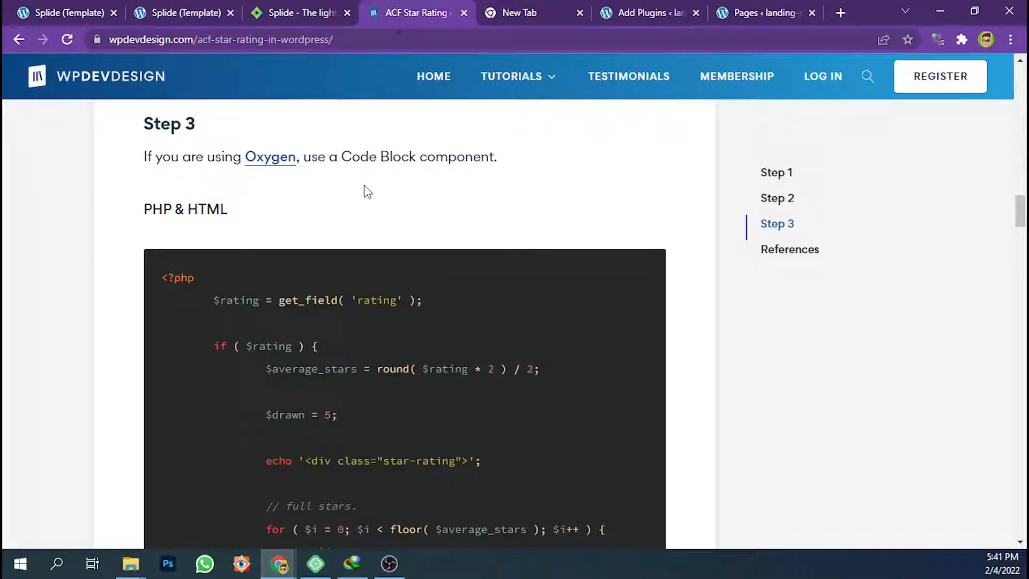
pyautogui.scroll(-1, 338, 258)
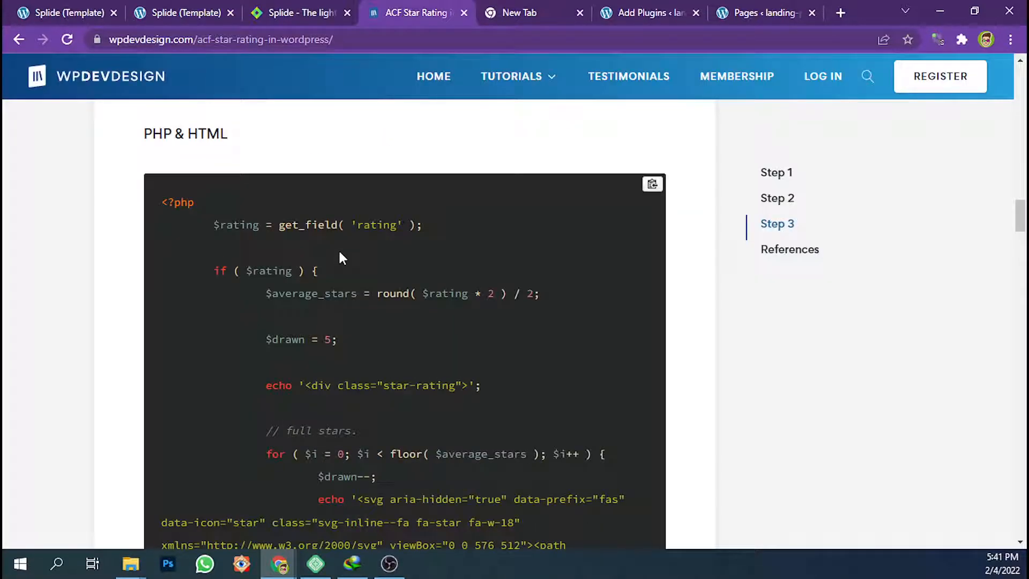
# Install and activate the My Custom Functions plugin on the landing-page site
pyautogui.click(658, 11)
pyautogui.click(516, 232)
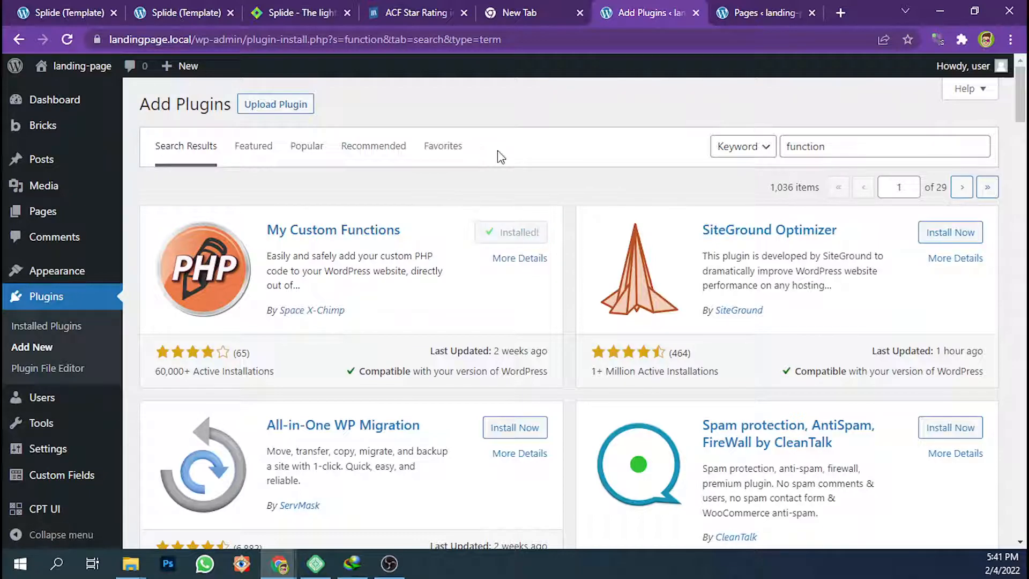
pyautogui.click(504, 232)
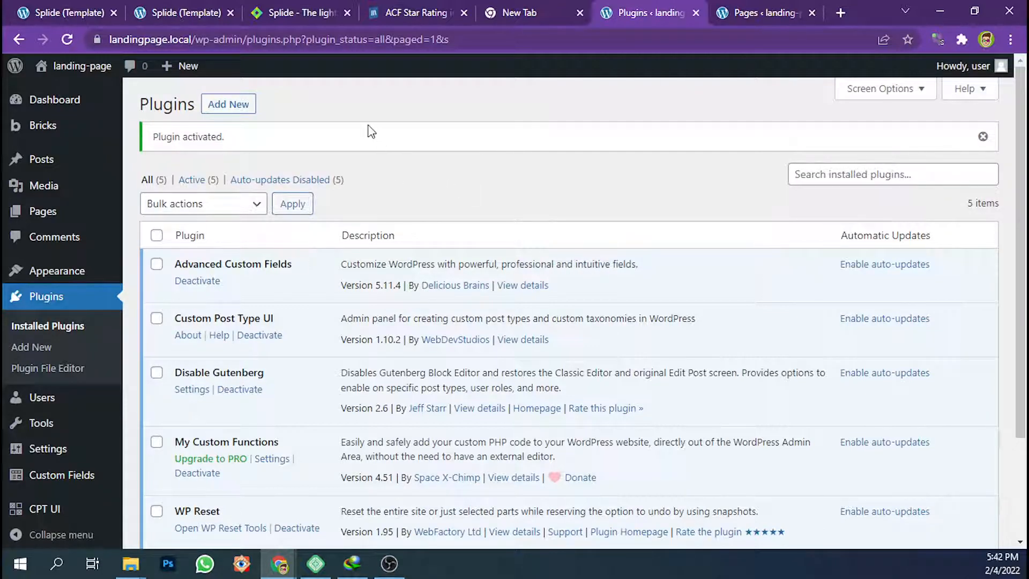
# Start a new custom post type in CPT UI and set its slug to "testimonial"
pyautogui.moveTo(84, 475)
pyautogui.click(173, 321)
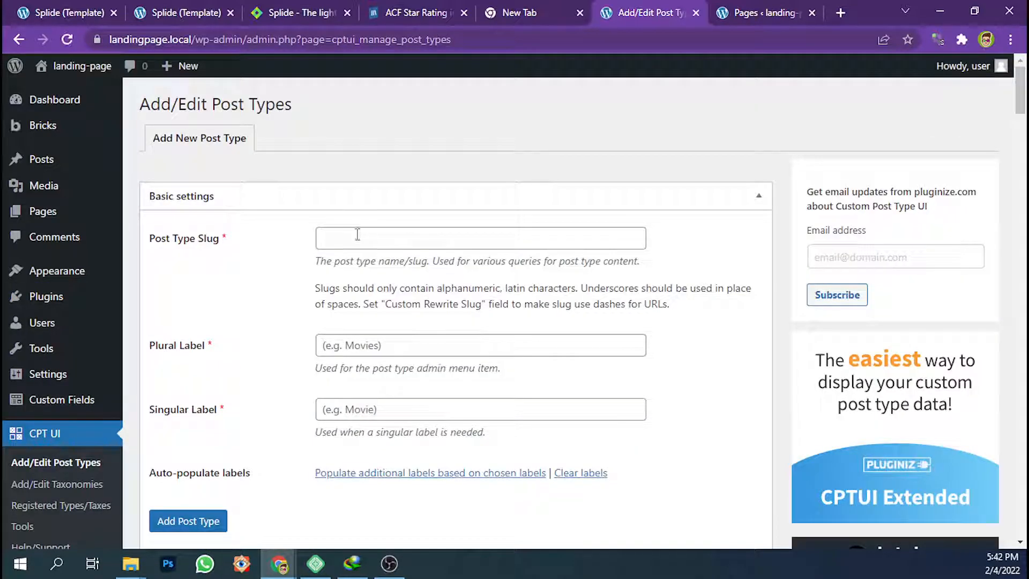
pyautogui.click(356, 237)
pyautogui.write('t')
pyautogui.press('BackSpace')
pyautogui.write('tes')
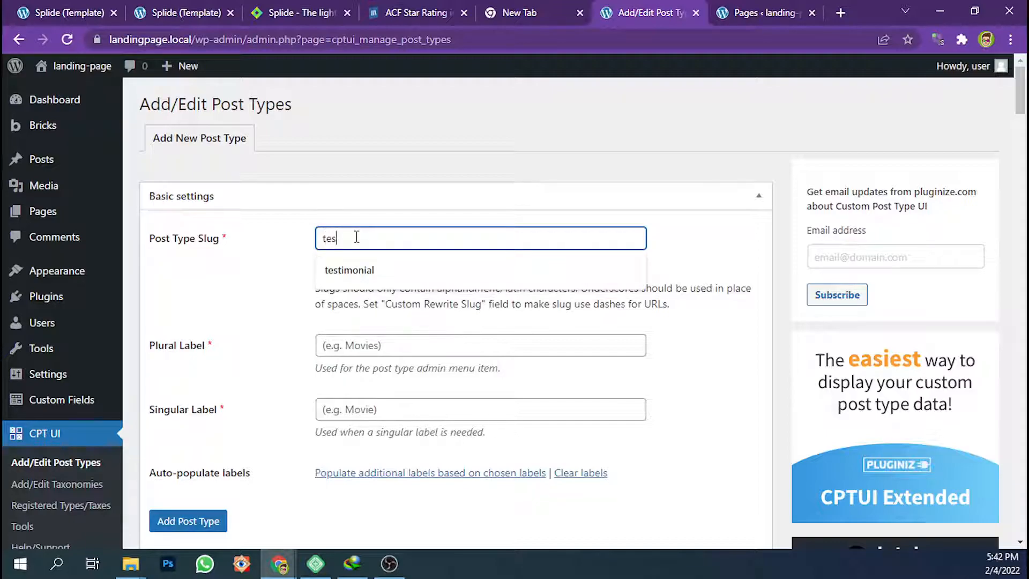
pyautogui.write('timonial')
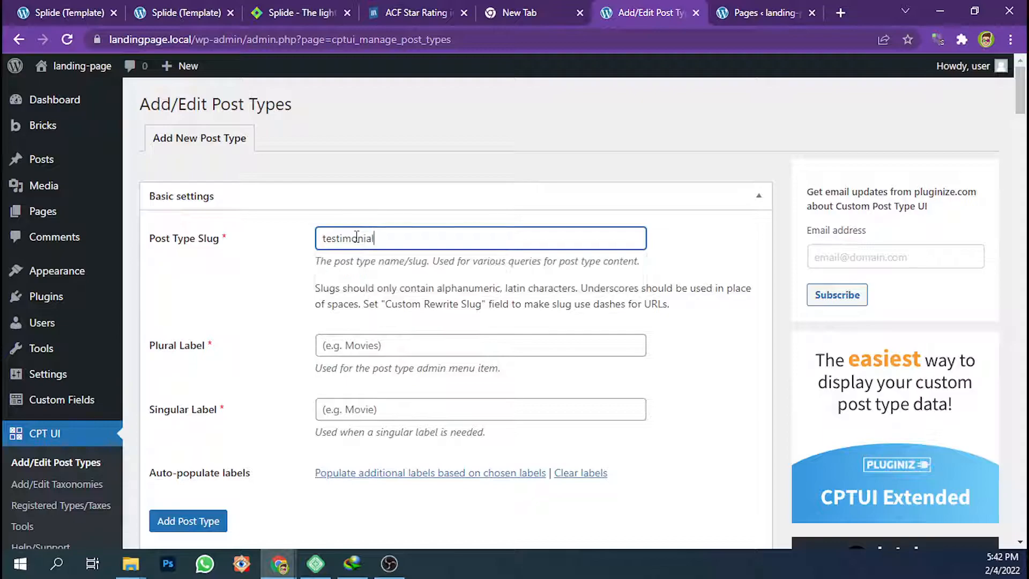
pyautogui.write('s')
pyautogui.press('BackSpace')
# Set the new post type's plural label to "Testimonials" and its singular label to "Testimonial"
pyautogui.click(357, 343)
pyautogui.write('Testio')
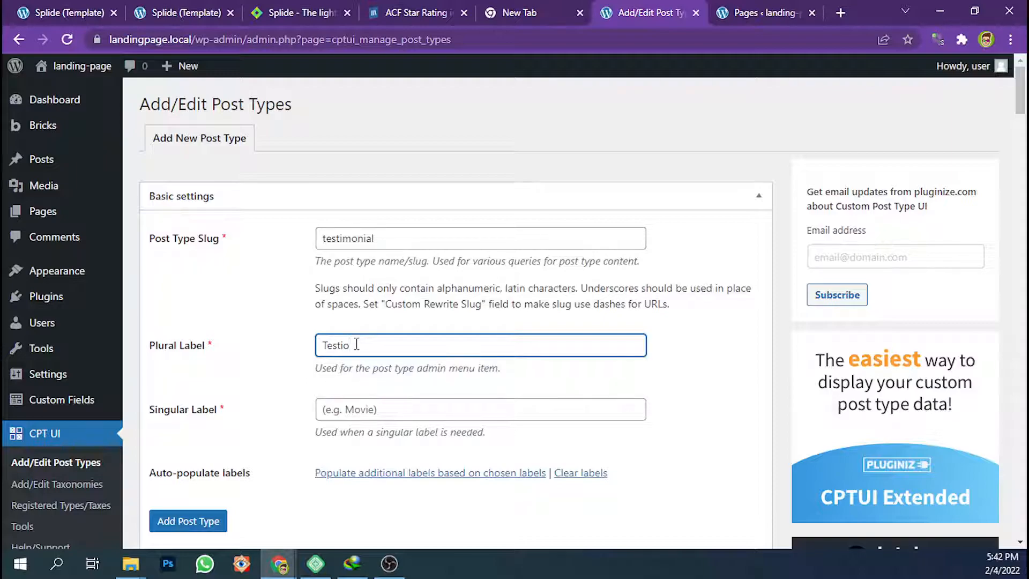
pyautogui.press('BackSpace')
pyautogui.press('BackSpace')
pyautogui.write('imonials')
pyautogui.click(367, 411)
pyautogui.write('Testim')
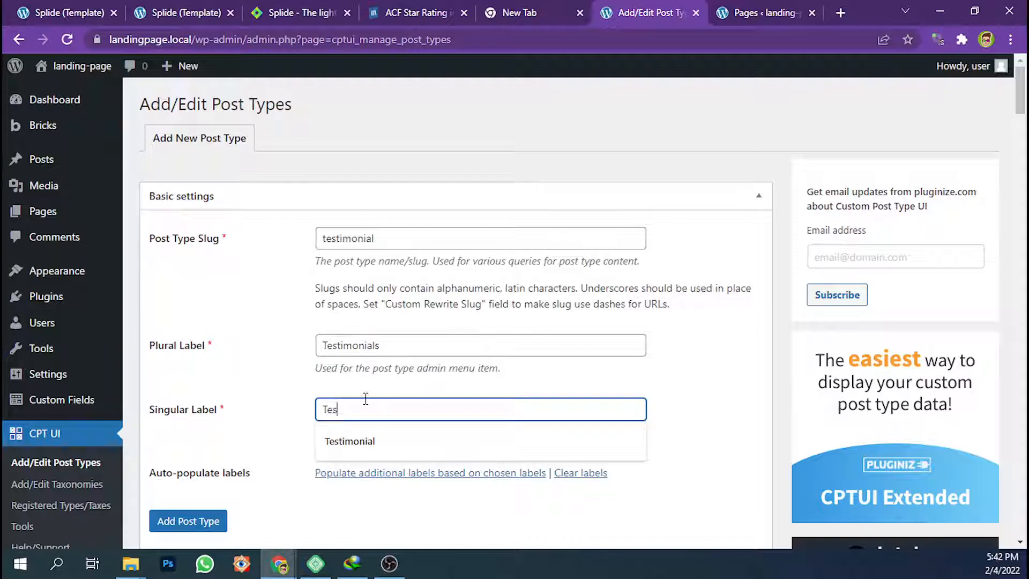
pyautogui.click(358, 448)
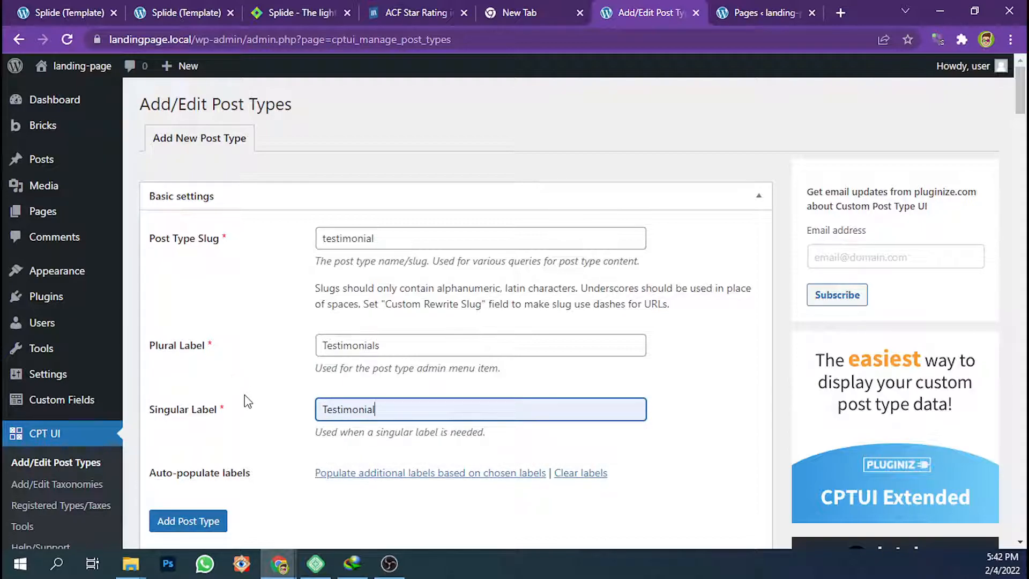
# Add the testimonial post type to the site with the entered slug and labels
pyautogui.scroll(-3, 236, 383)
pyautogui.click(217, 367)
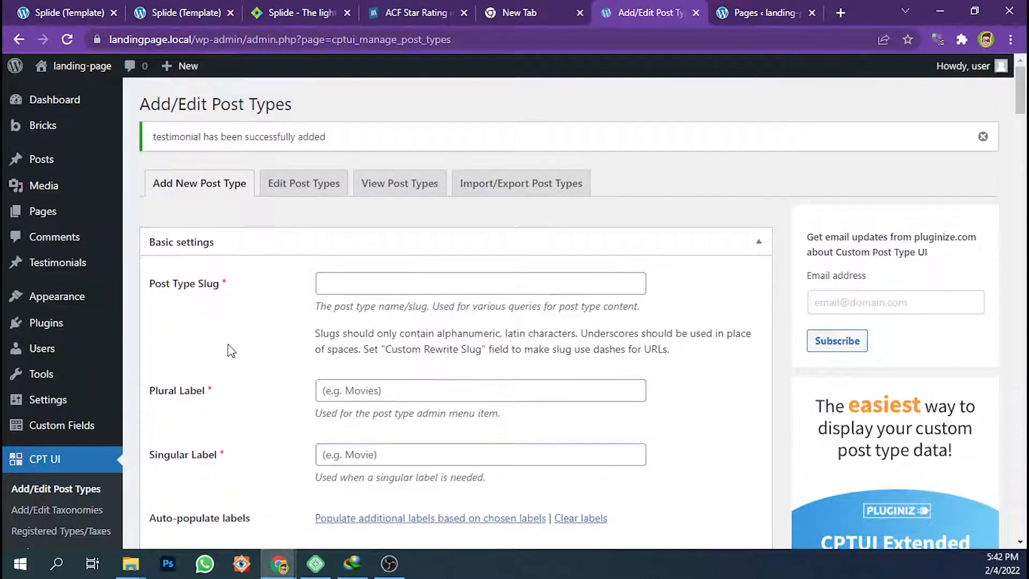
pyautogui.scroll(-2, 229, 351)
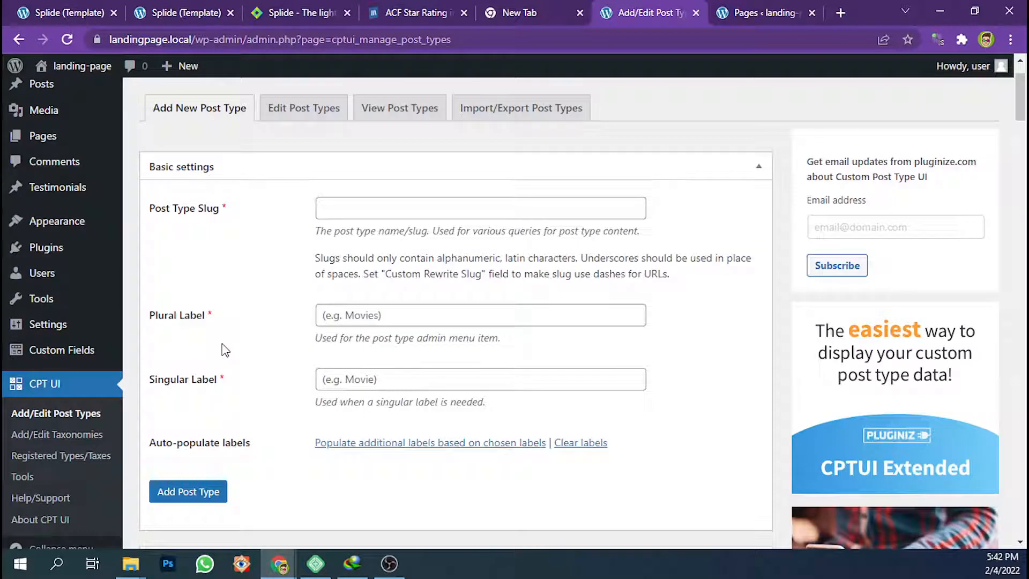
# Create a new custom field group titled "Testimonial" and show it when the post type is equal to Testimonial
pyautogui.moveTo(77, 200)
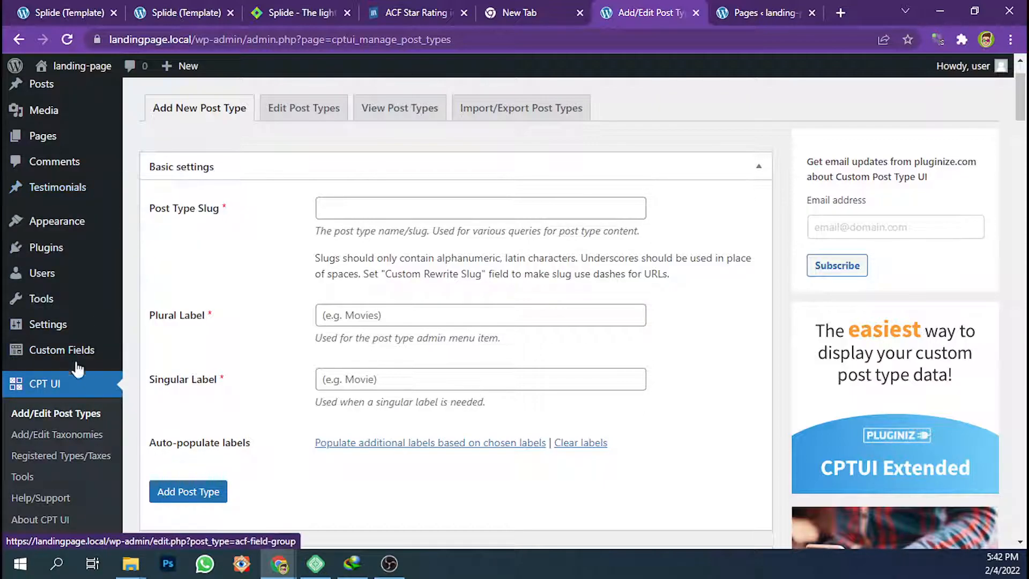
pyautogui.click(177, 355)
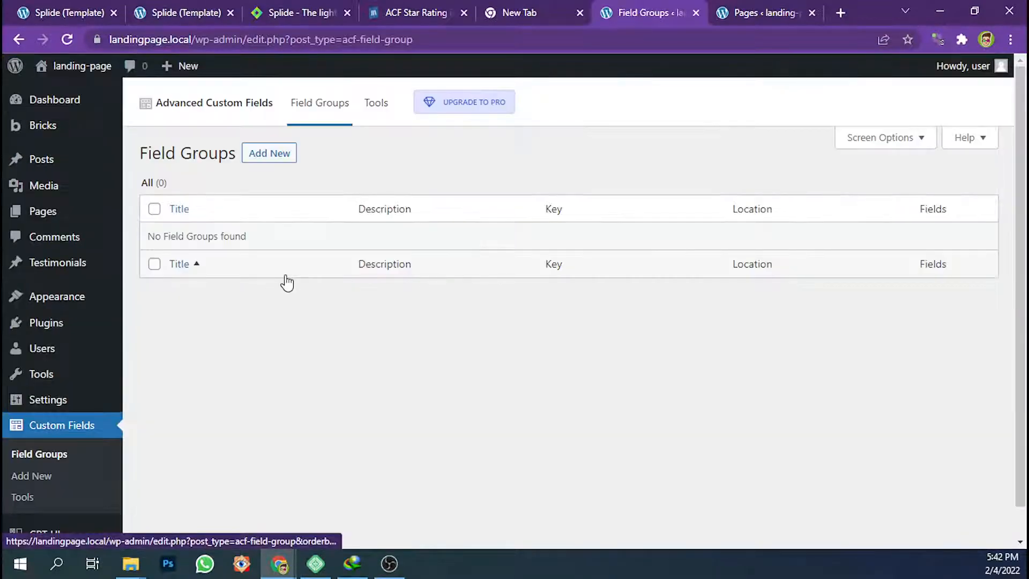
pyautogui.click(292, 155)
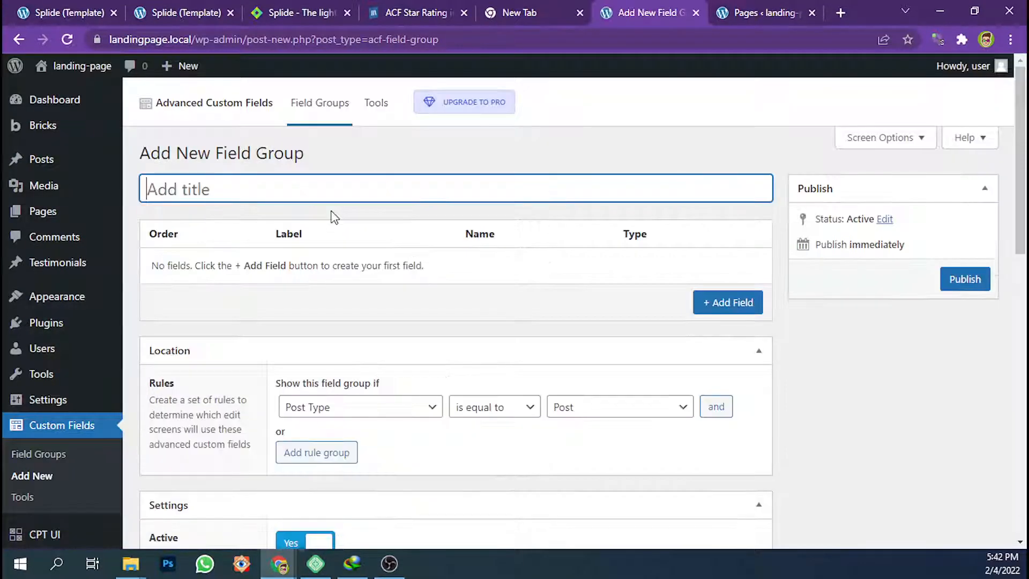
pyautogui.write('Tes')
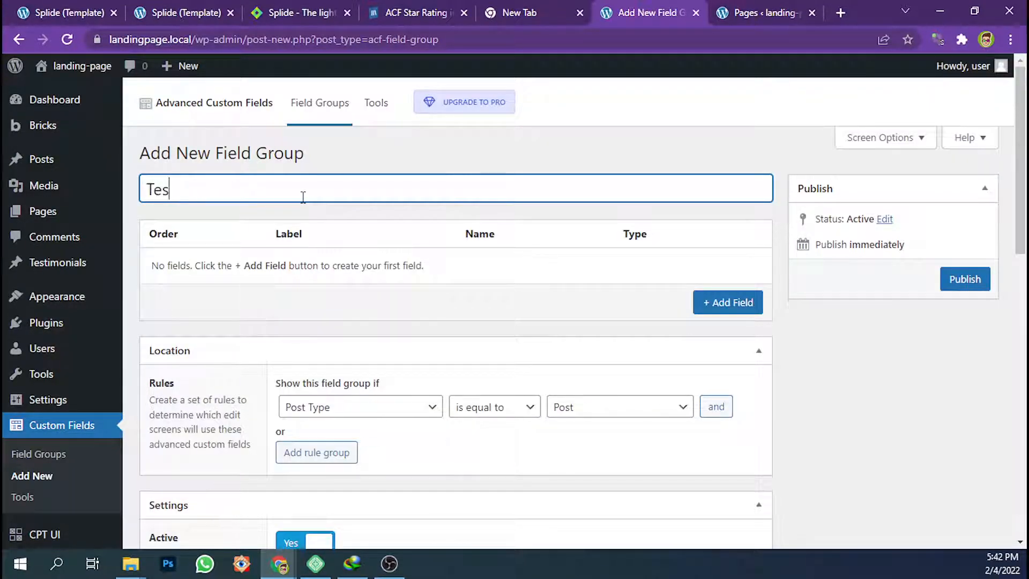
pyautogui.write('timonial')
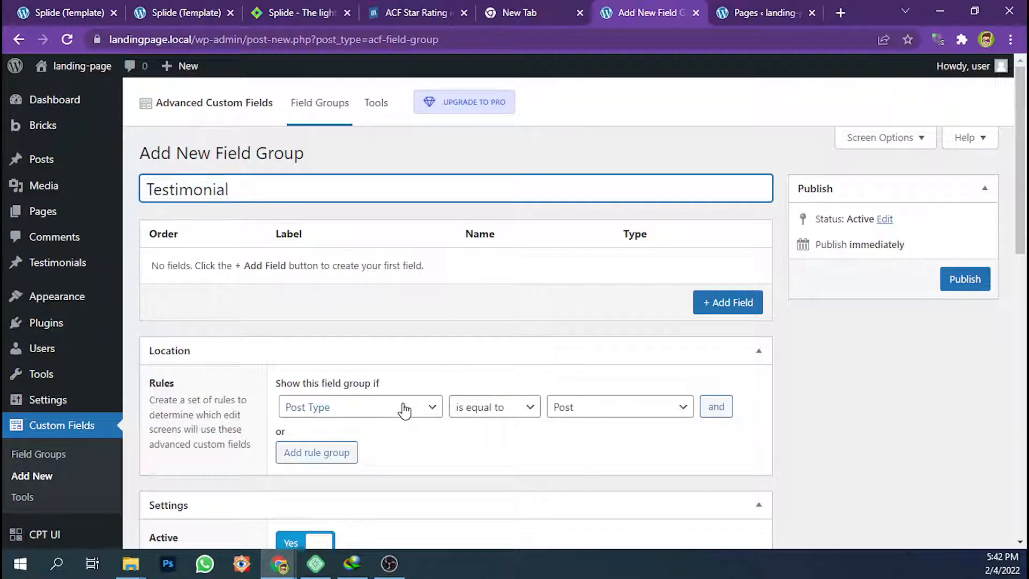
pyautogui.click(573, 411)
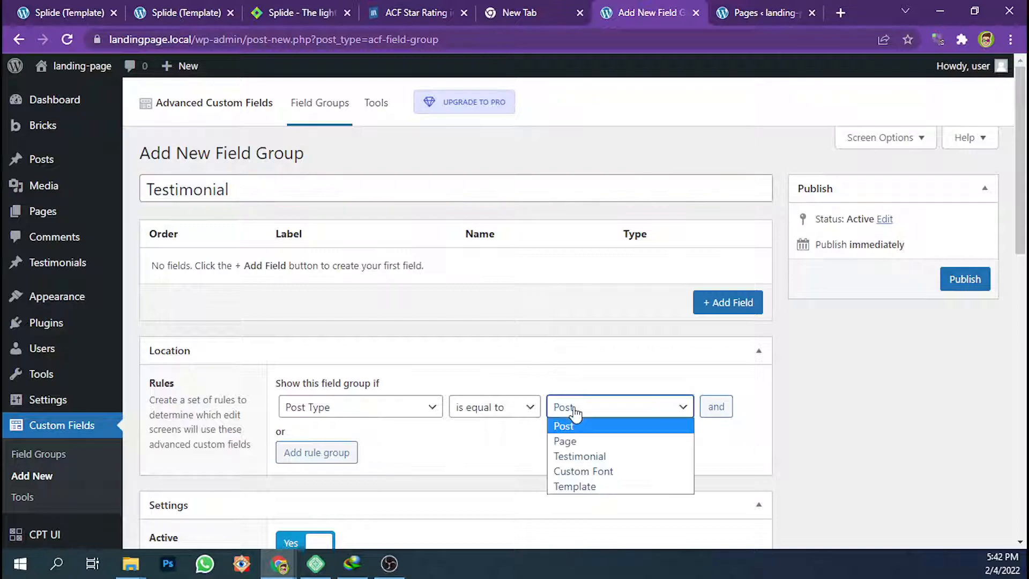
pyautogui.click(576, 456)
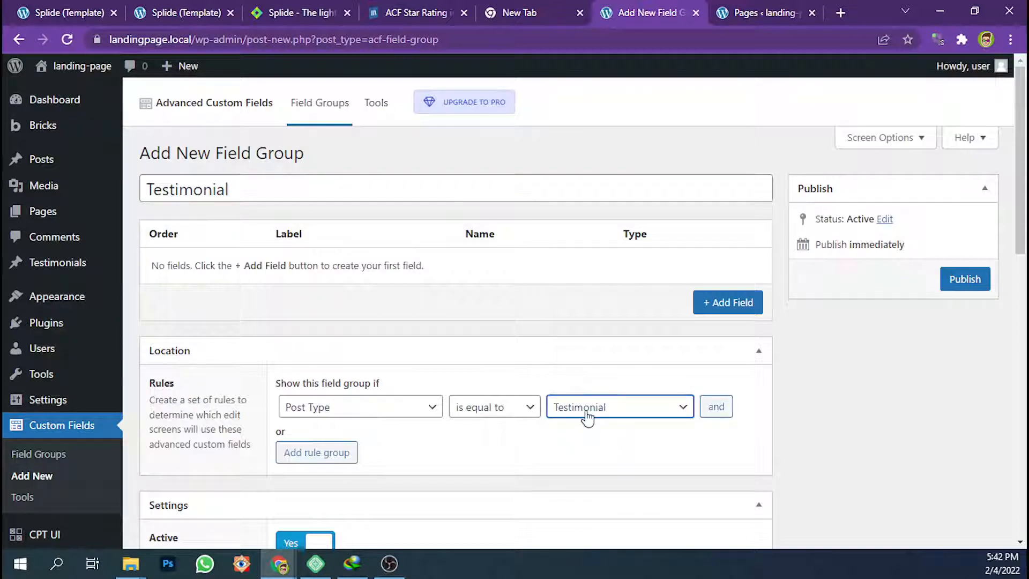
# Add a text field labelled "Name" with the field name "name" to the Testimonial field group
pyautogui.click(726, 304)
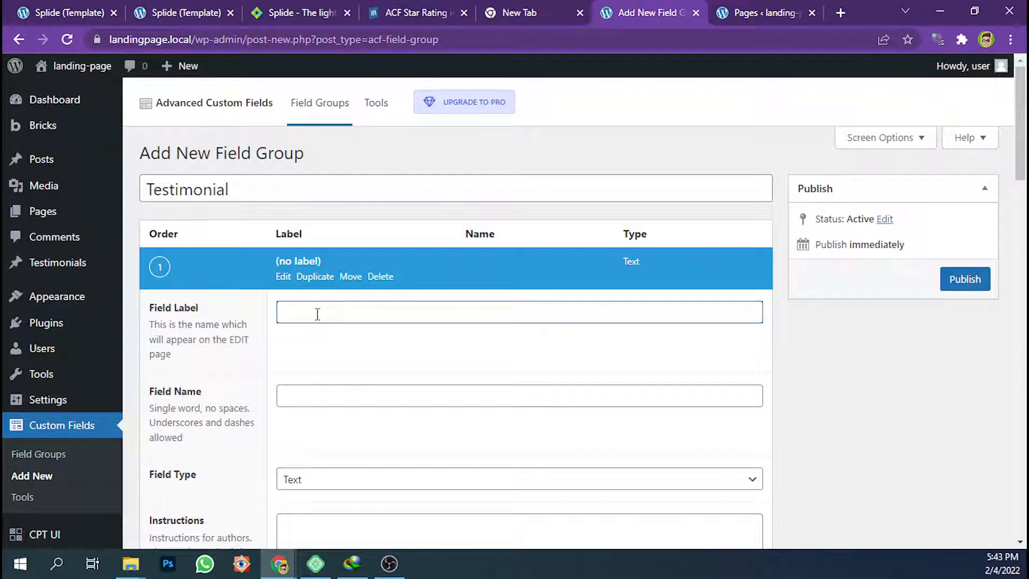
pyautogui.write('Name')
pyautogui.click(315, 398)
pyautogui.click(284, 279)
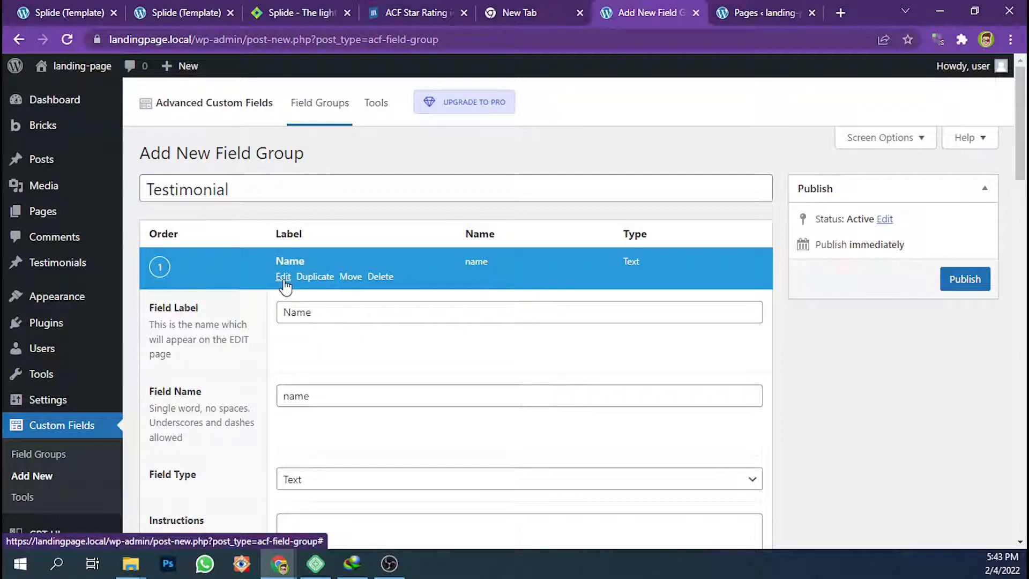
pyautogui.click(283, 278)
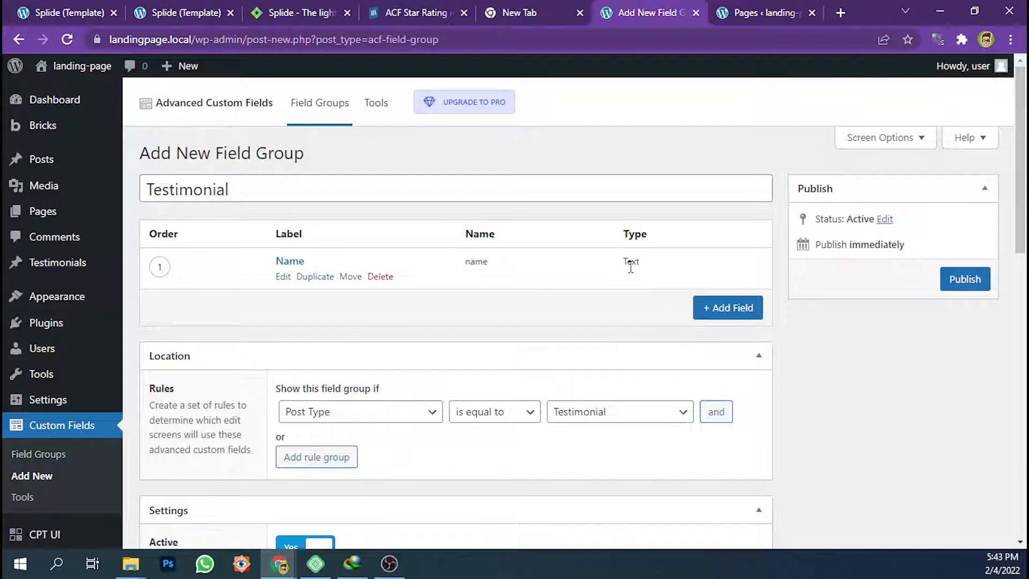
# Add a second text field labelled "Occupation" with the field name "occupation"
pyautogui.click(712, 306)
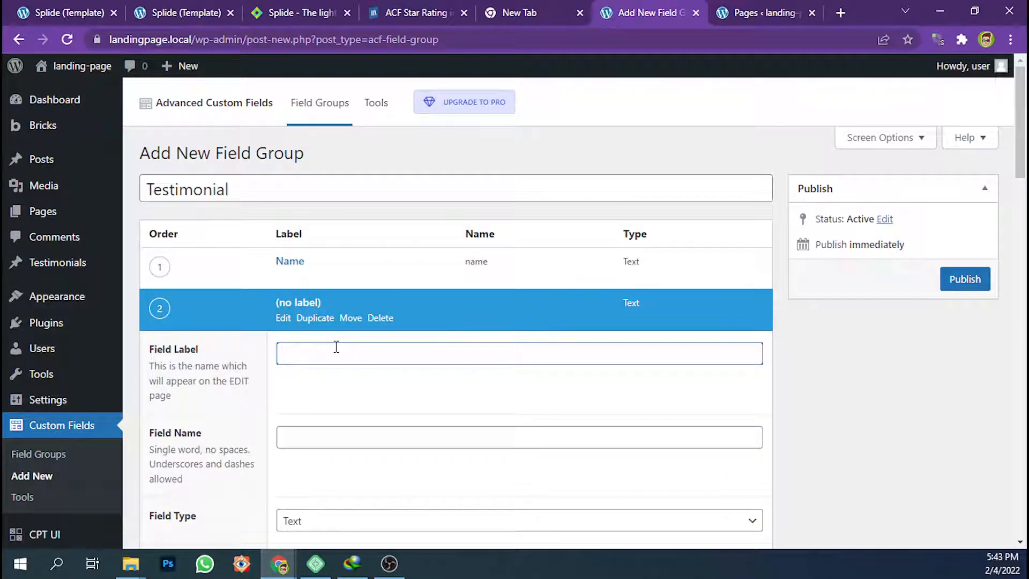
pyautogui.write('Occupatio')
pyautogui.click(312, 435)
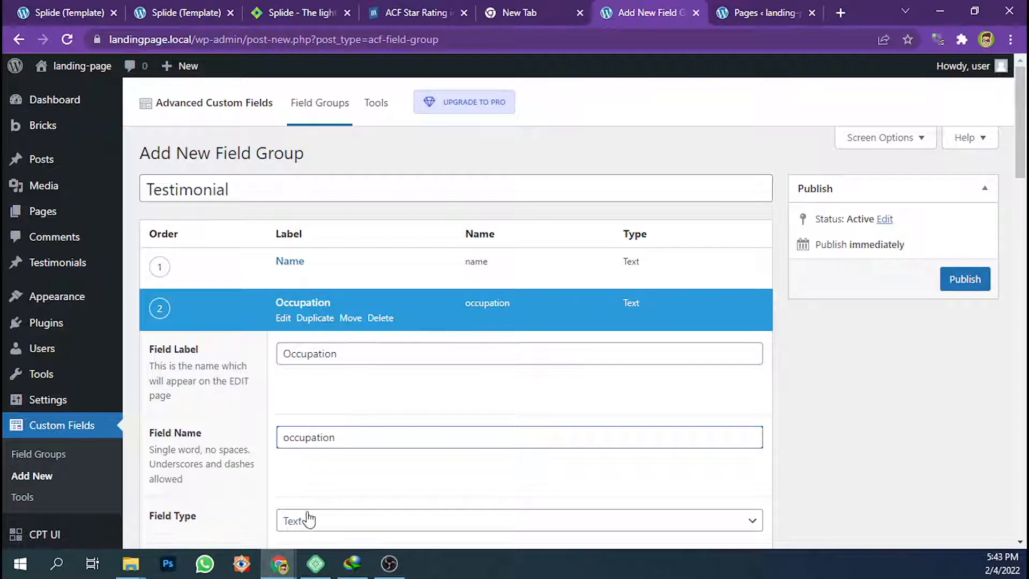
pyautogui.click(283, 321)
# Add a third field labelled "Photo" with the field name "photo" and the Image field type
pyautogui.click(725, 350)
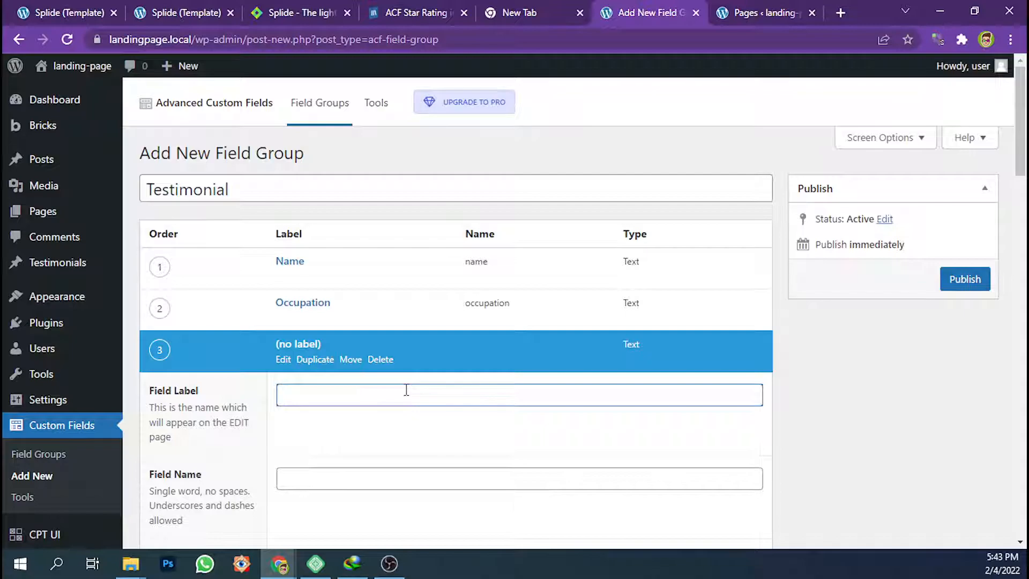
pyautogui.write('P')
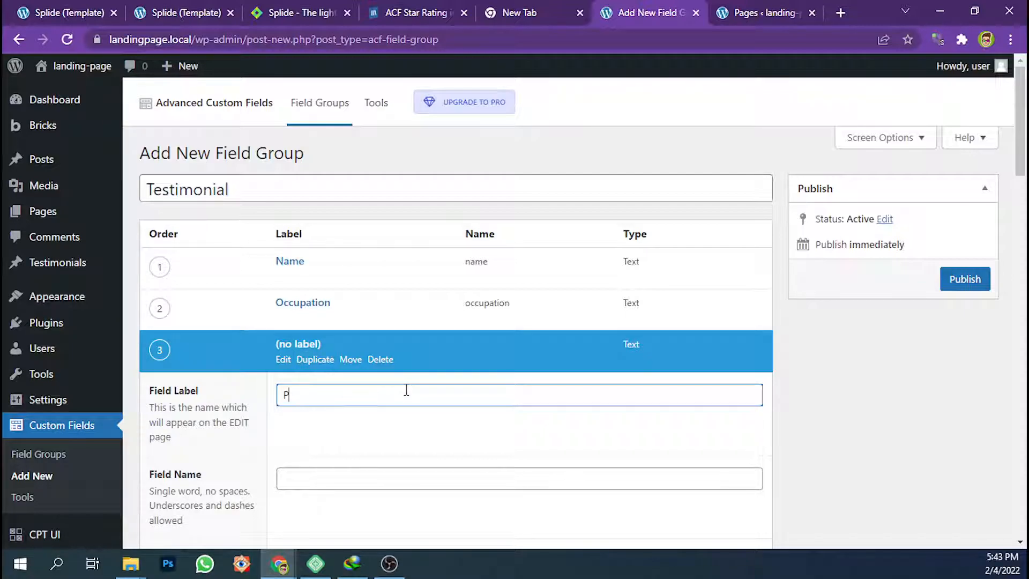
pyautogui.click(369, 477)
pyautogui.scroll(-5, 361, 445)
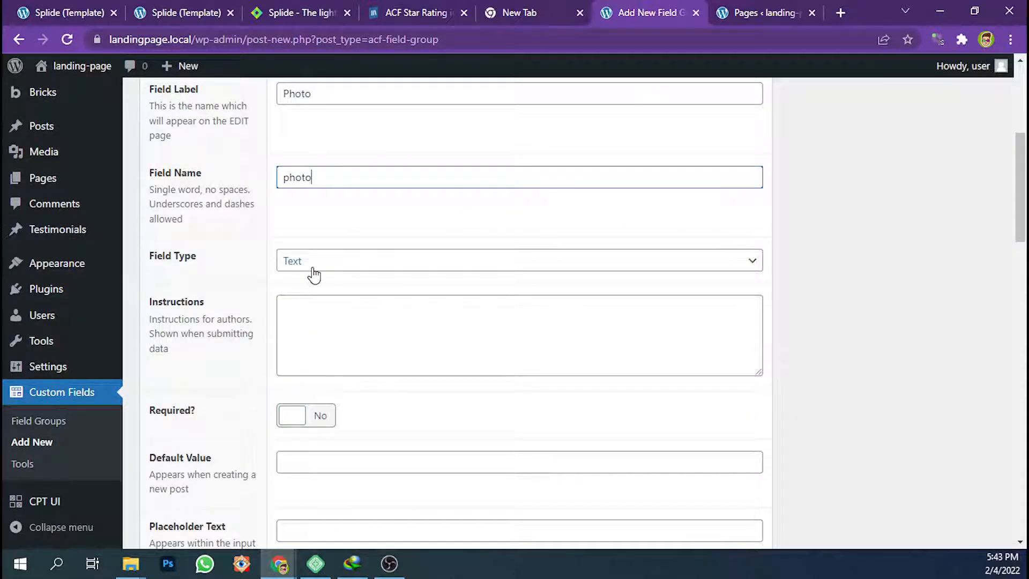
pyautogui.click(314, 275)
pyautogui.click(328, 417)
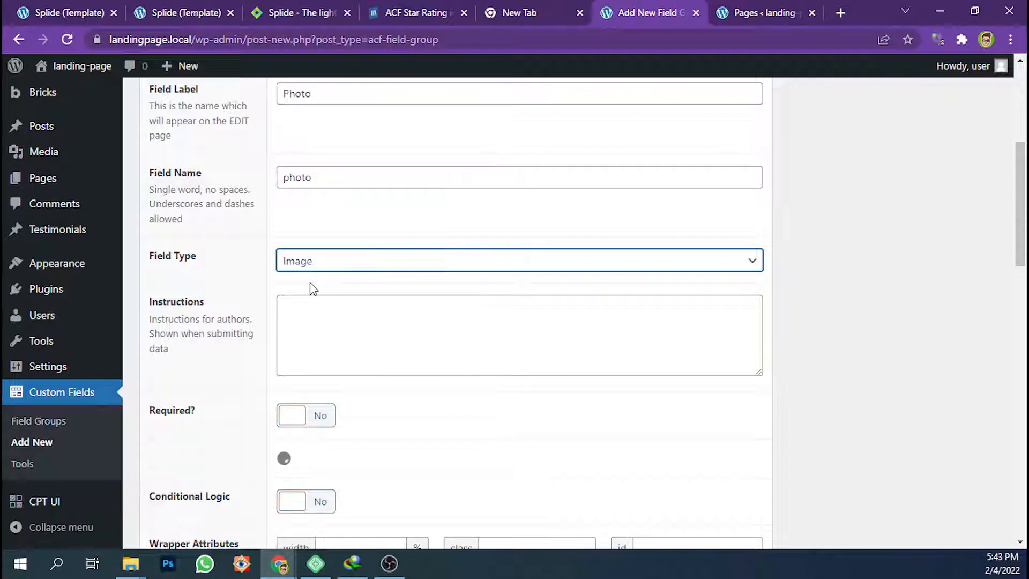
pyautogui.scroll(4, 333, 424)
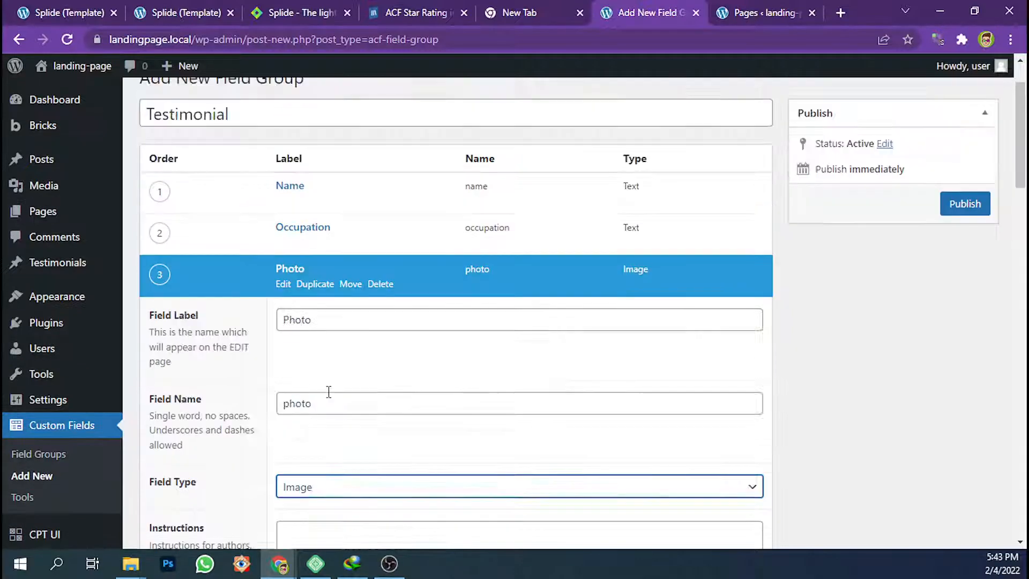
pyautogui.click(284, 285)
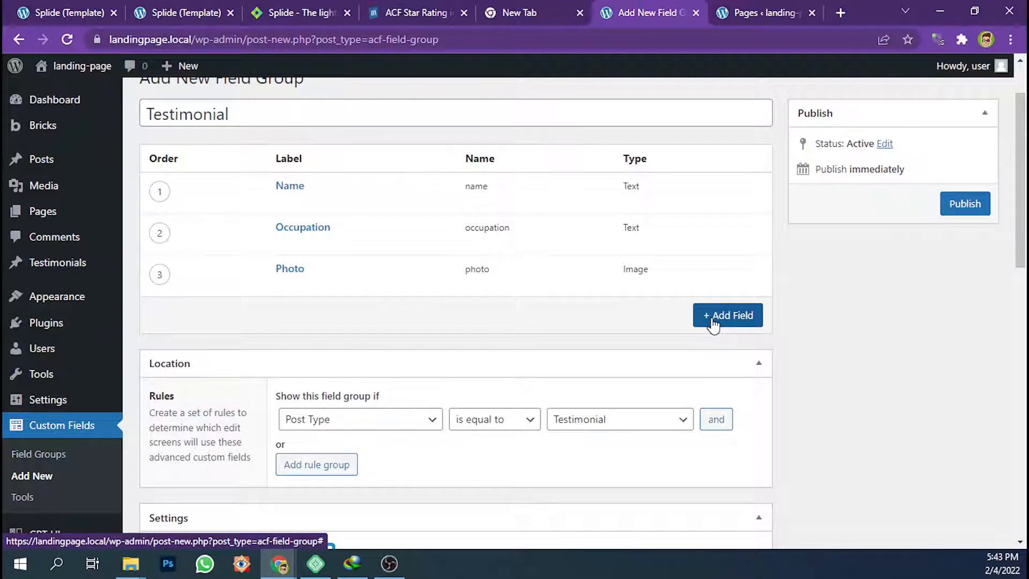
# Add a fourth field labelled "Rating" with the field name "rating" and the Number field type
pyautogui.click(712, 325)
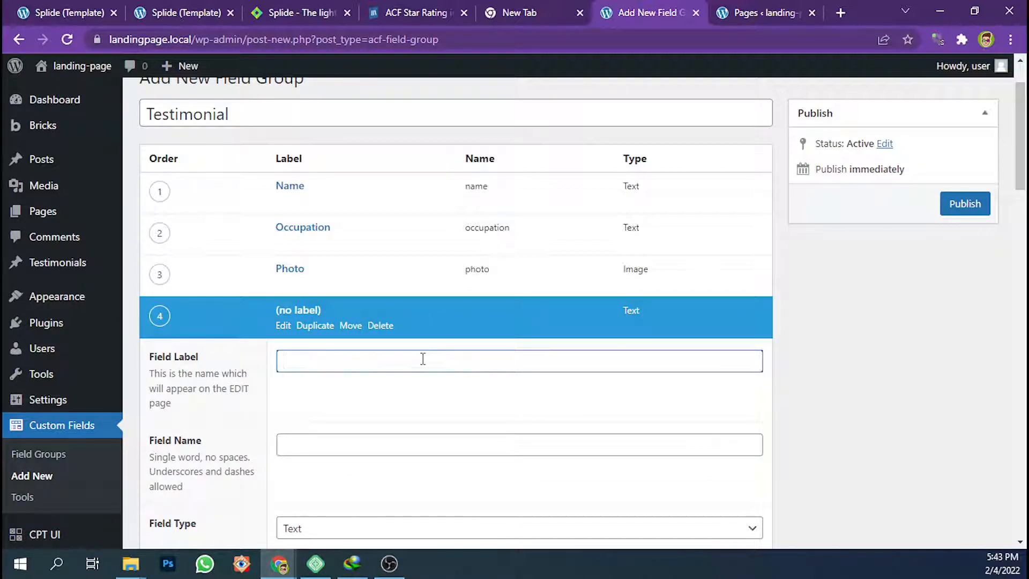
pyautogui.click(372, 440)
pyautogui.scroll(-3, 354, 432)
pyautogui.click(321, 377)
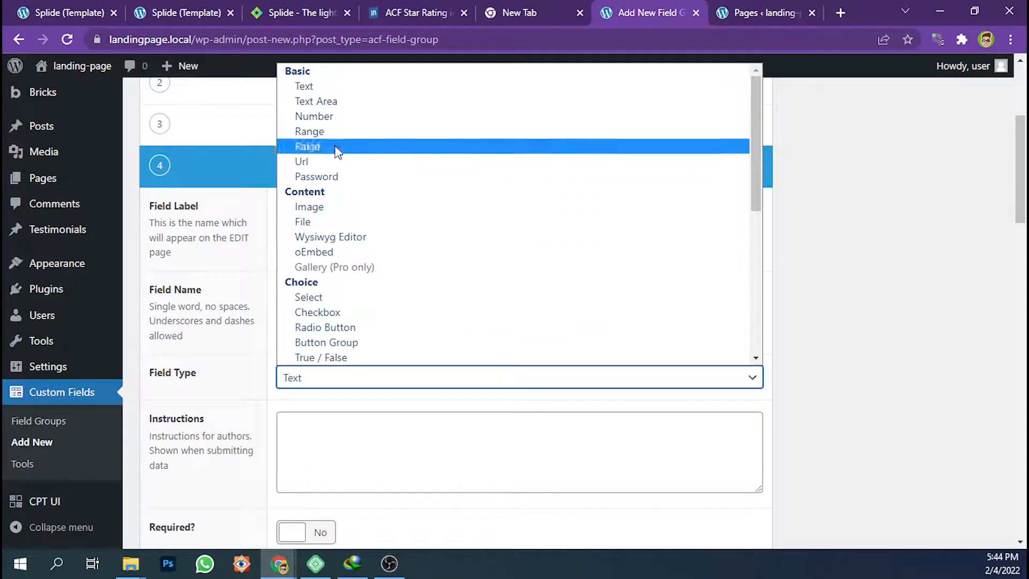
pyautogui.click(323, 121)
# Limit the Rating field to a minimum value of 1 and a maximum value of 5
pyautogui.scroll(-5, 370, 338)
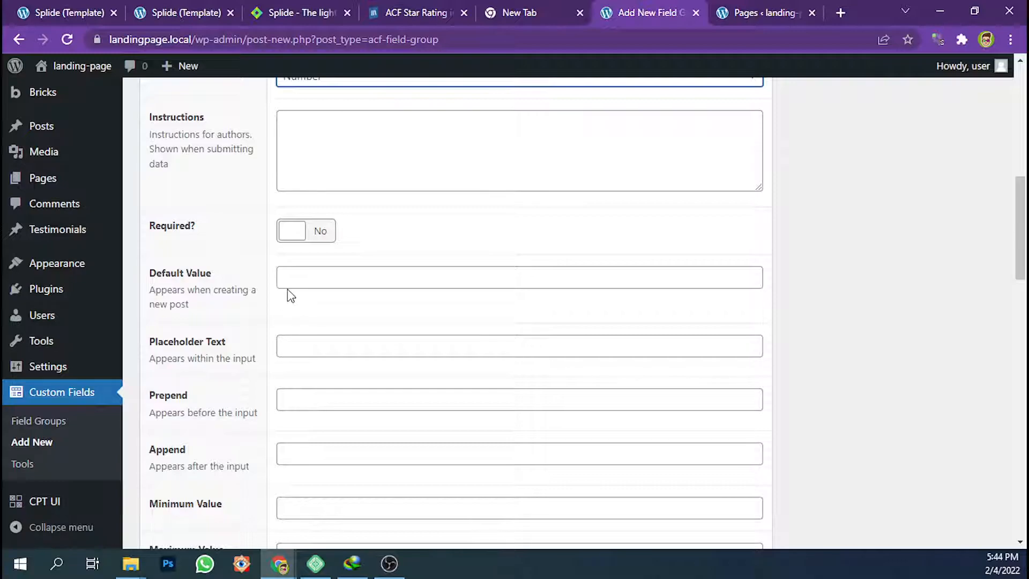
pyautogui.scroll(-1, 322, 323)
pyautogui.click(299, 433)
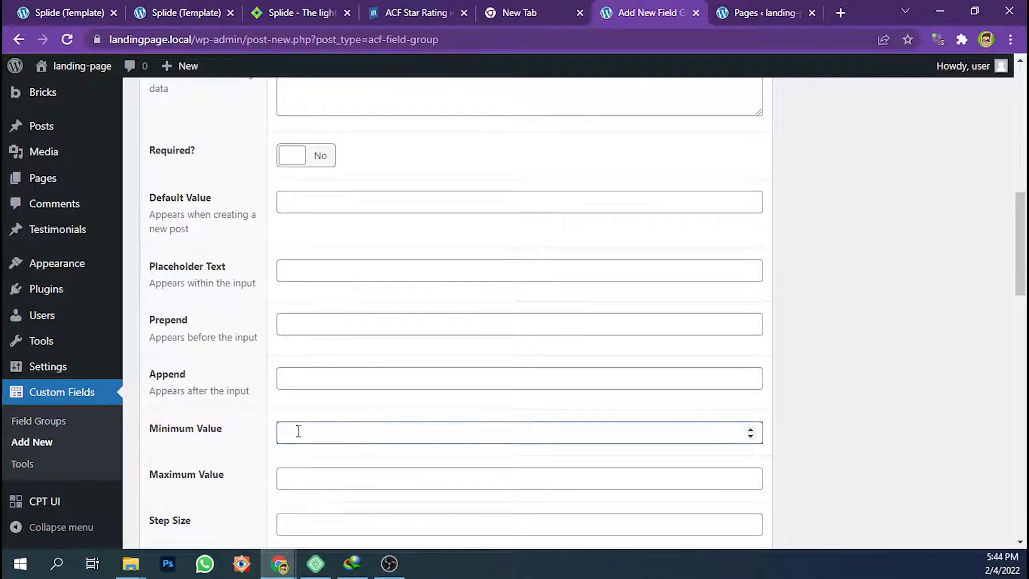
pyautogui.write('1')
pyautogui.click(297, 475)
pyautogui.write('5')
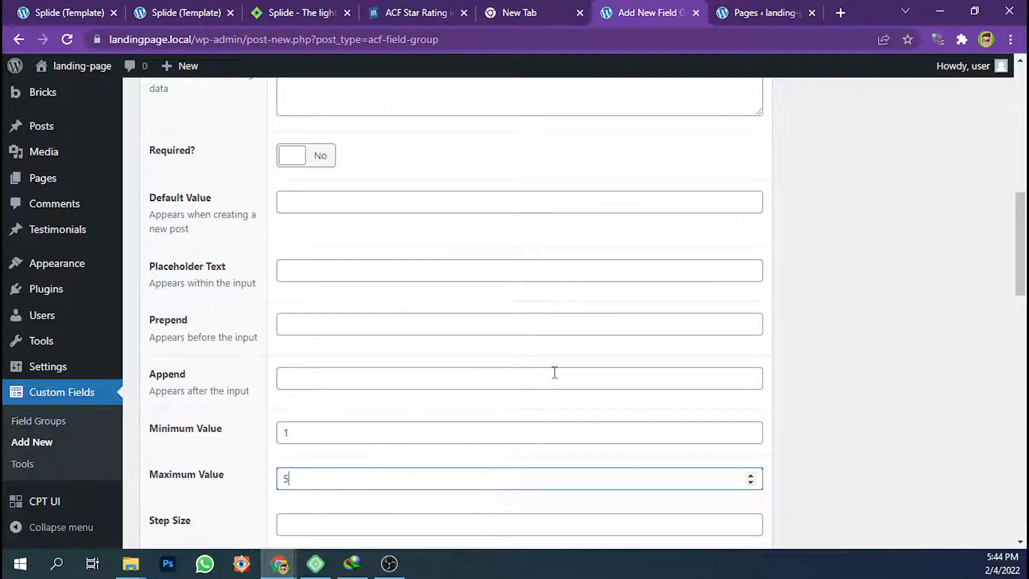
pyautogui.click(838, 285)
# Set the Rating field's default value to 5 and publish the Testimonial field group
pyautogui.scroll(10, 837, 290)
pyautogui.scroll(-6, 831, 298)
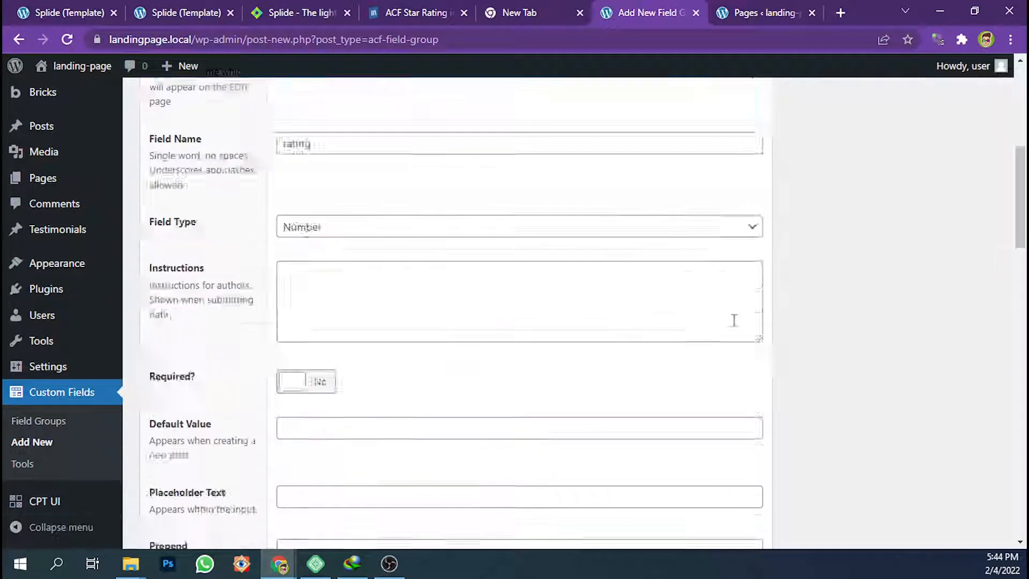
pyautogui.click(303, 279)
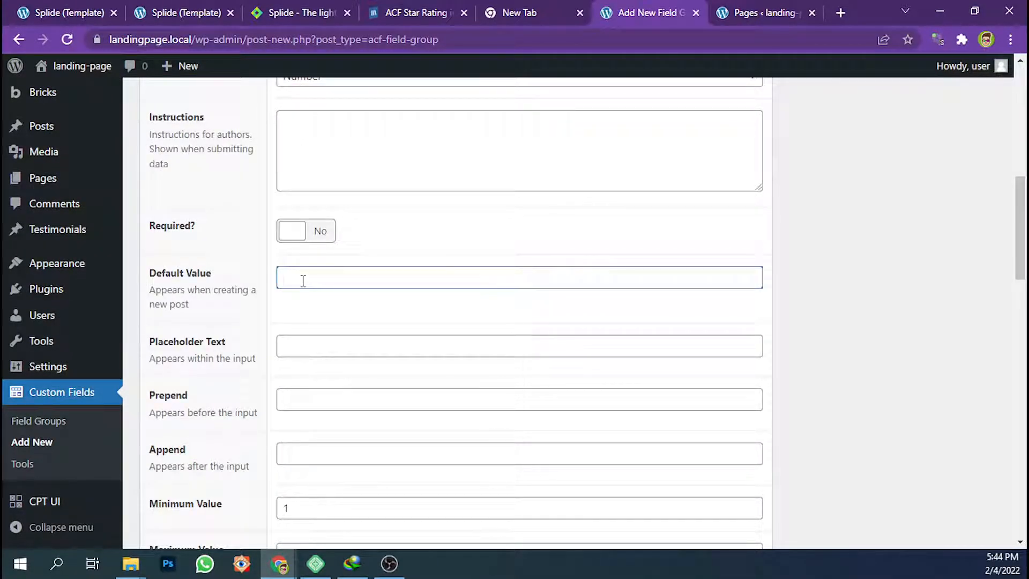
pyautogui.write('5')
pyautogui.click(875, 261)
pyautogui.scroll(8, 875, 261)
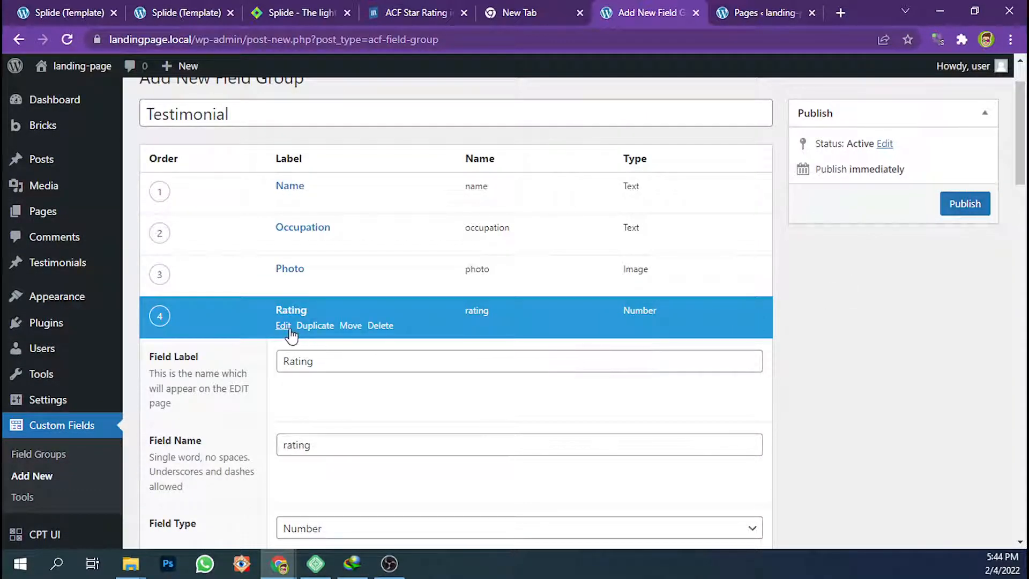
pyautogui.click(282, 325)
pyautogui.click(950, 210)
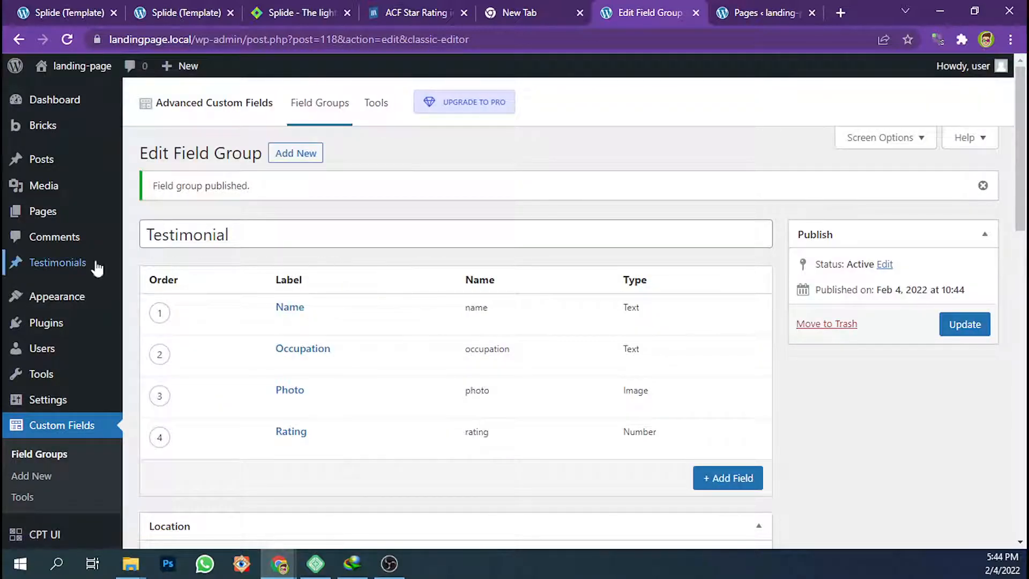
# Start a new testimonial post and title it "Good Choice"
pyautogui.moveTo(95, 268)
pyautogui.click(158, 288)
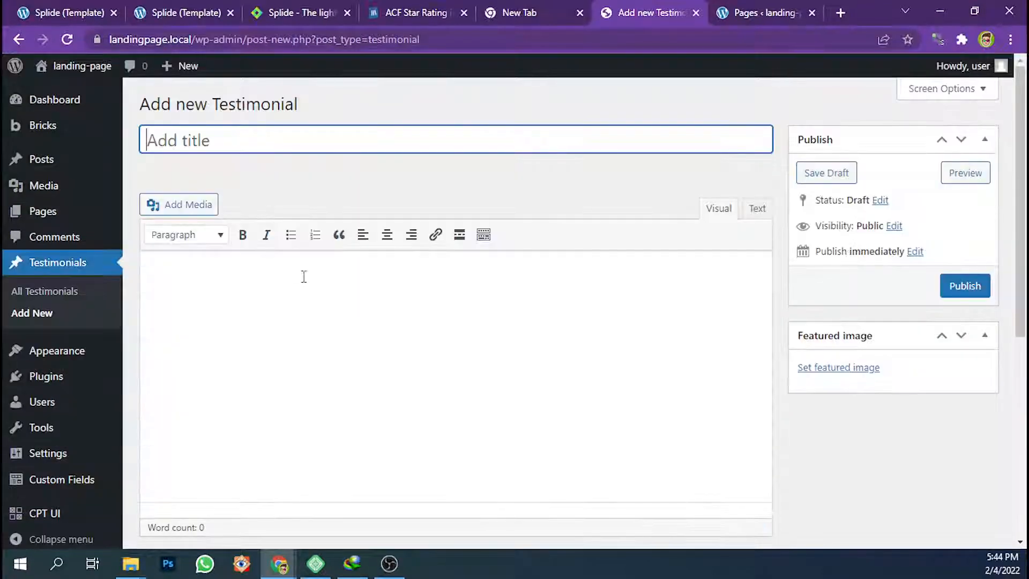
pyautogui.scroll(-6, 298, 286)
pyautogui.scroll(6, 300, 294)
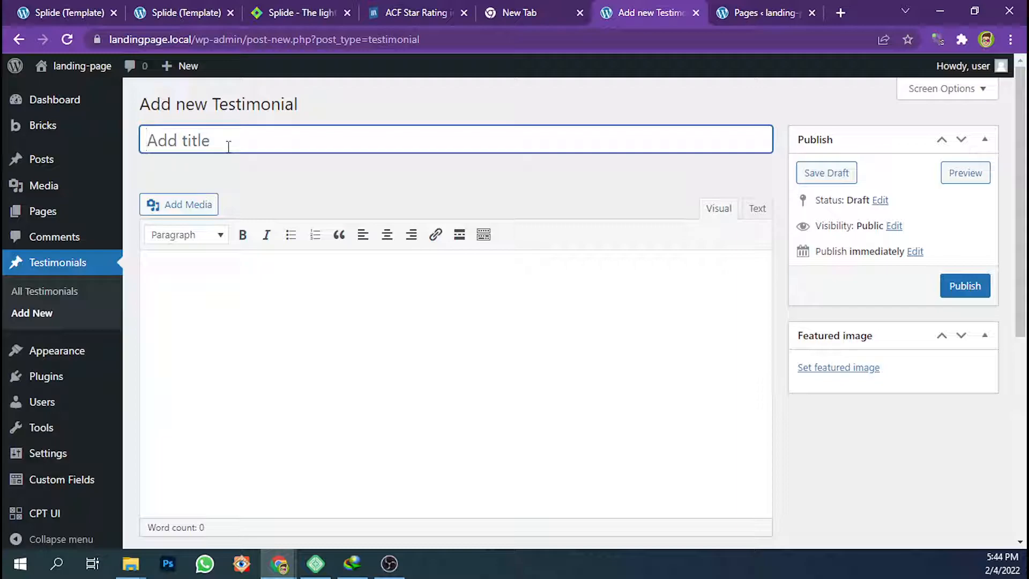
pyautogui.write('Good Choice')
# Find lipsum.com in a new browser tab and copy the "What is Lorem Ipsum?" paragraph's beginning through "since the 1500s,"
pyautogui.click(842, 14)
pyautogui.write('lorem')
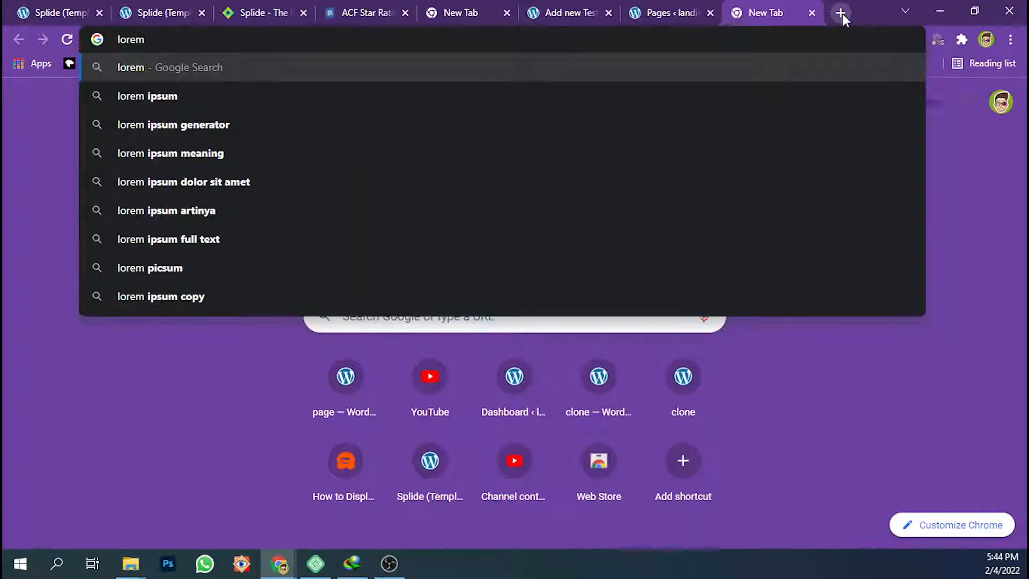
pyautogui.press('Down')
pyautogui.press('Return')
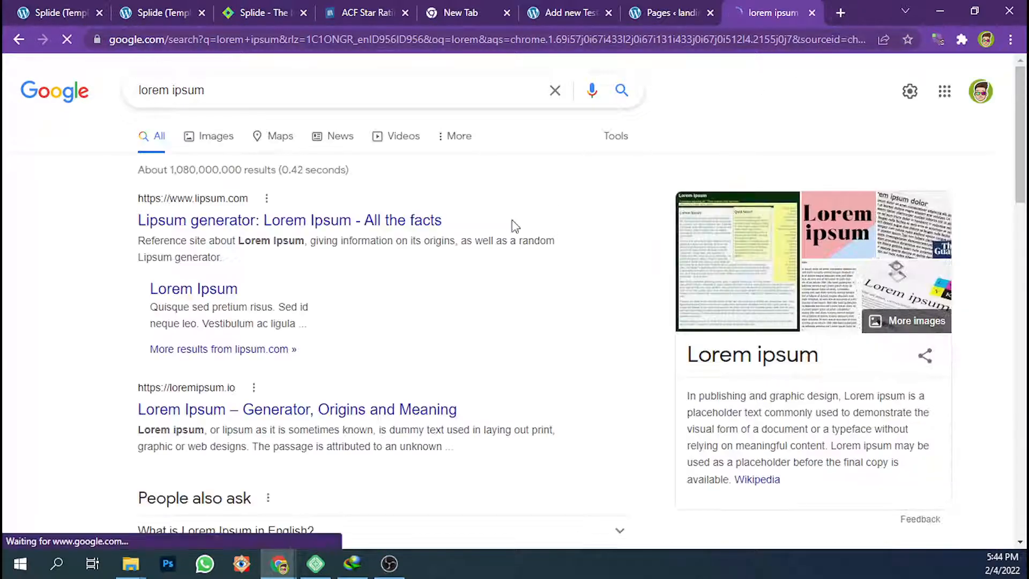
pyautogui.click(368, 227)
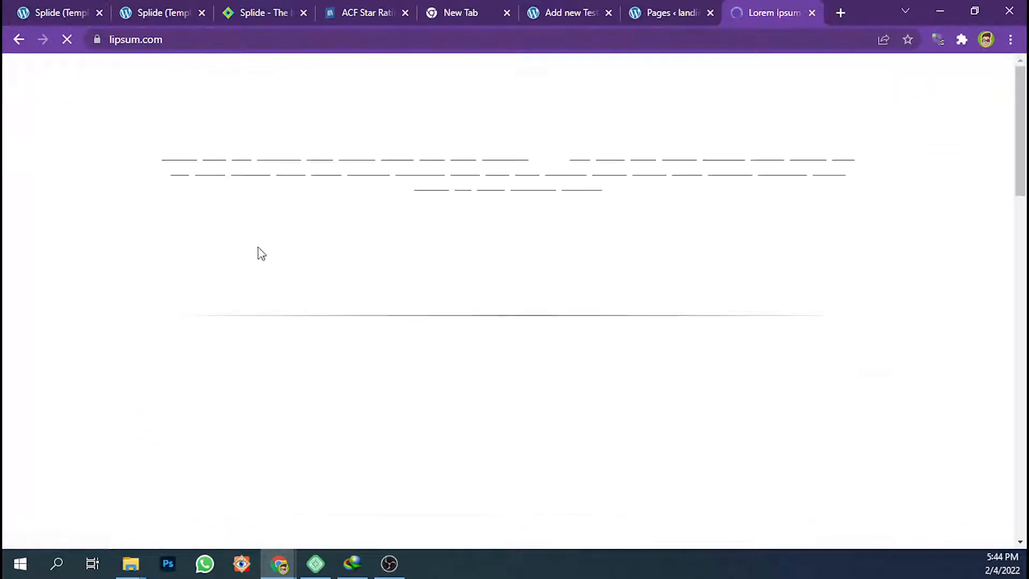
pyautogui.moveTo(170, 361); pyautogui.dragTo(298, 390)
pyautogui.hotkey('ctrl', 'c')
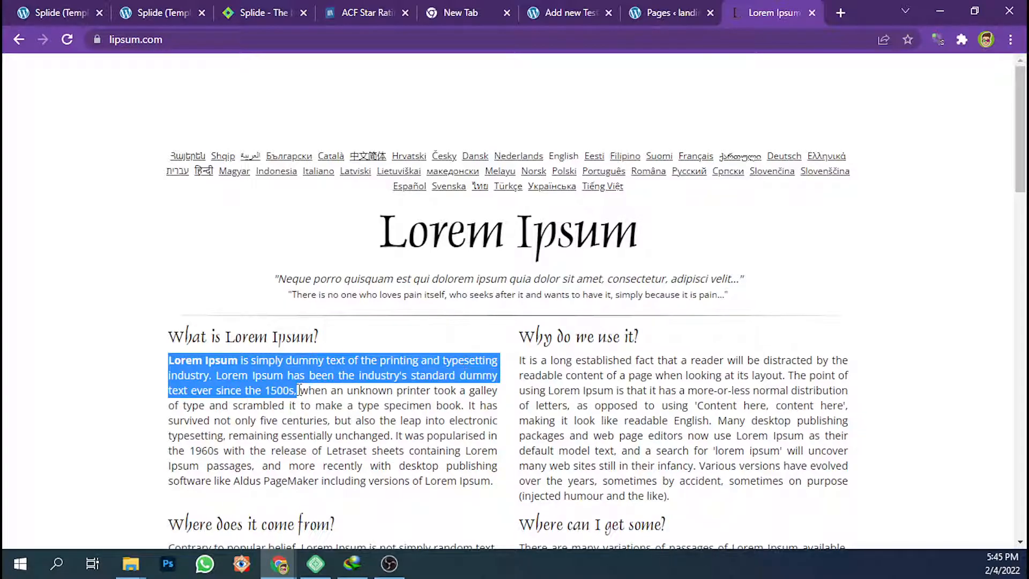
# Paste the copied Lorem Ipsum text into the content of the "Good Choice" testimonial
pyautogui.click(161, 12)
pyautogui.click(367, 12)
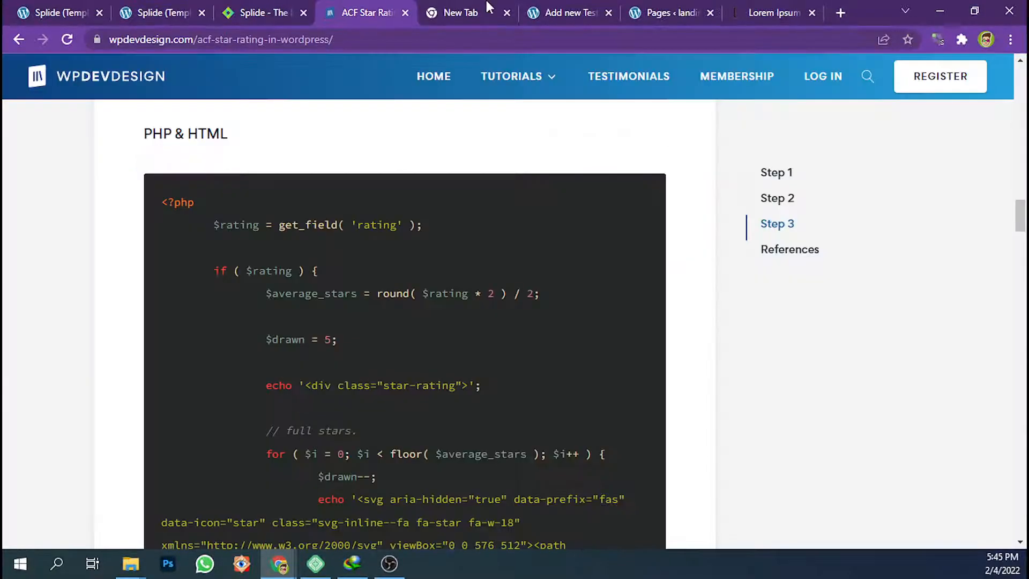
pyautogui.click(589, 8)
pyautogui.click(271, 344)
pyautogui.hotkey('ctrl', 'v')
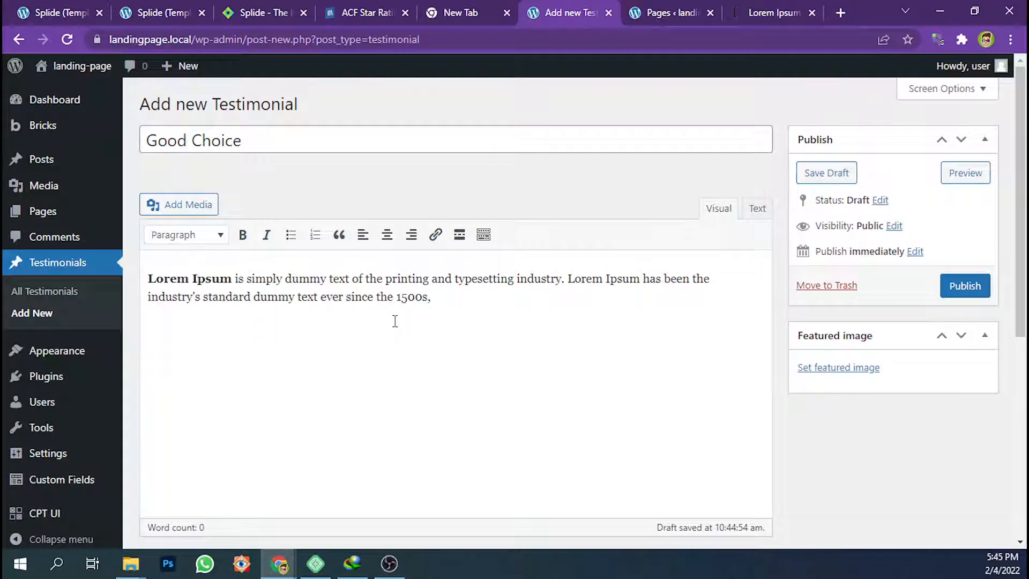
# Enter the customer's full name in the testimonial's Name field and set Occupation to "Student"
pyautogui.scroll(-4, 397, 318)
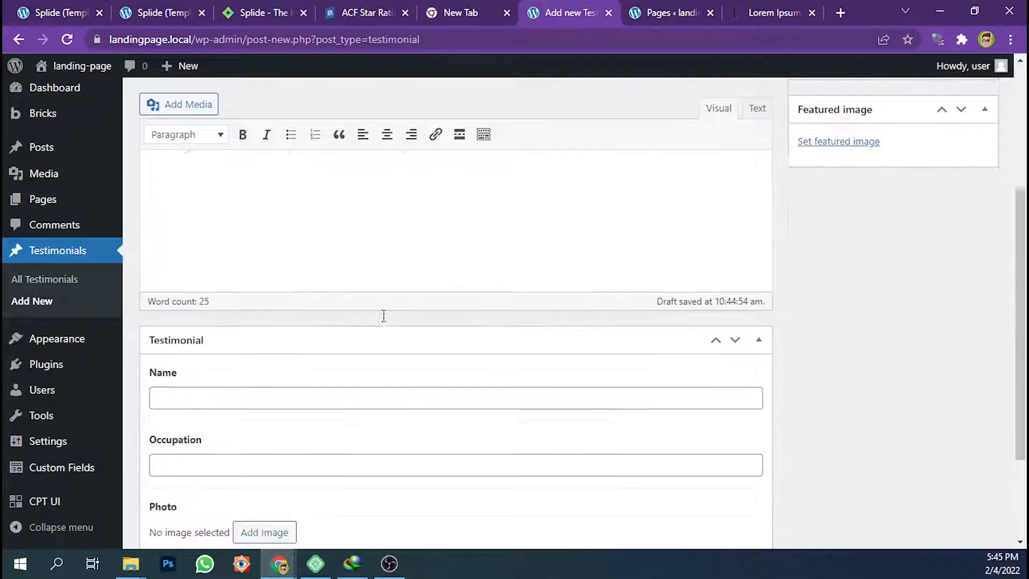
pyautogui.click(238, 395)
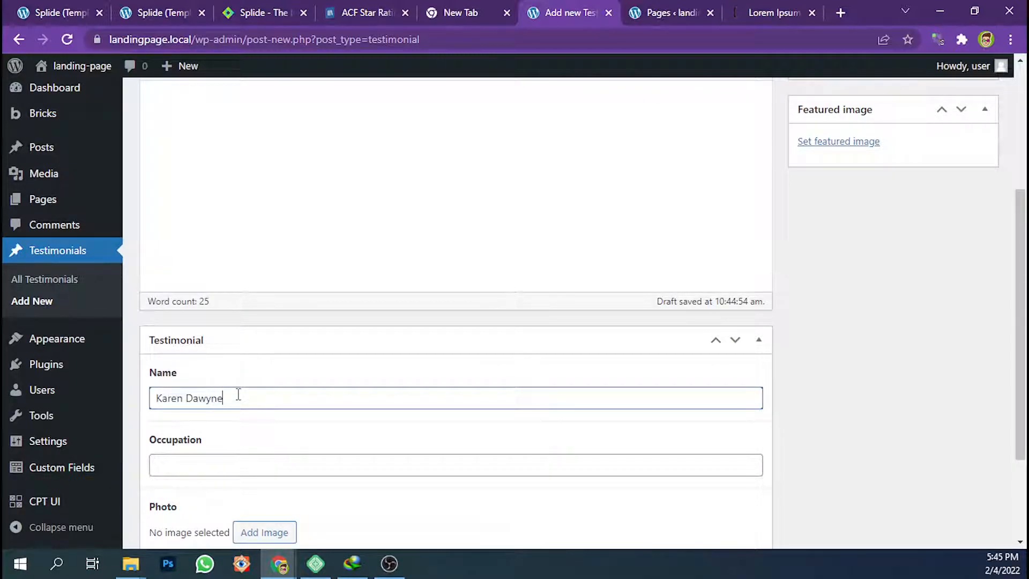
pyautogui.click(208, 466)
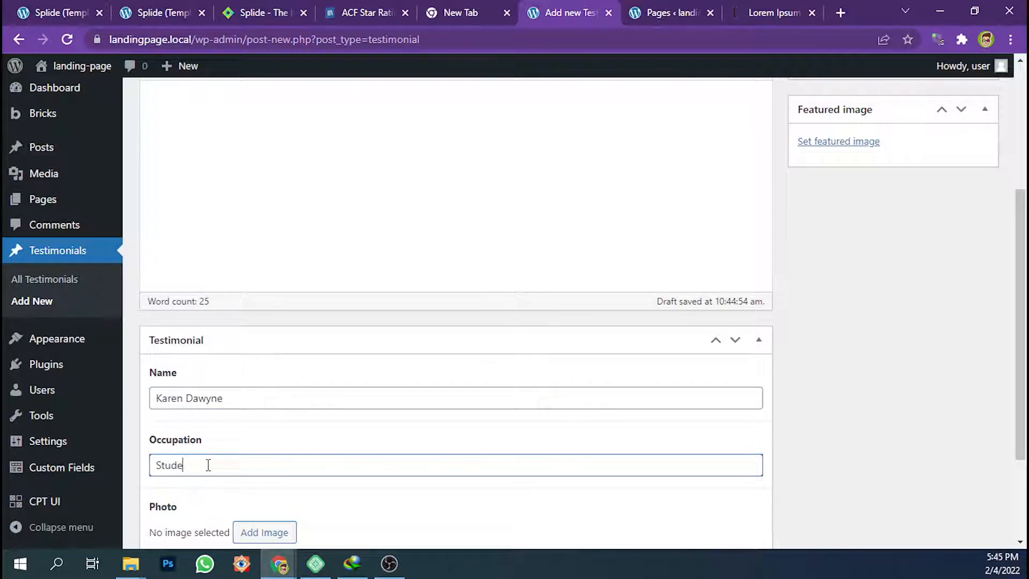
pyautogui.scroll(-3, 209, 465)
pyautogui.click(249, 399)
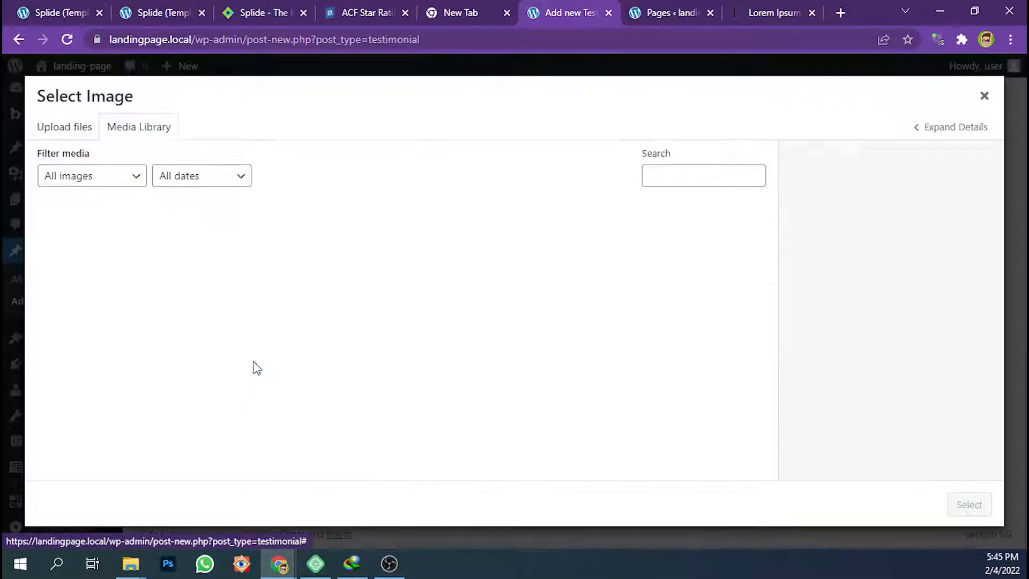
pyautogui.click(983, 96)
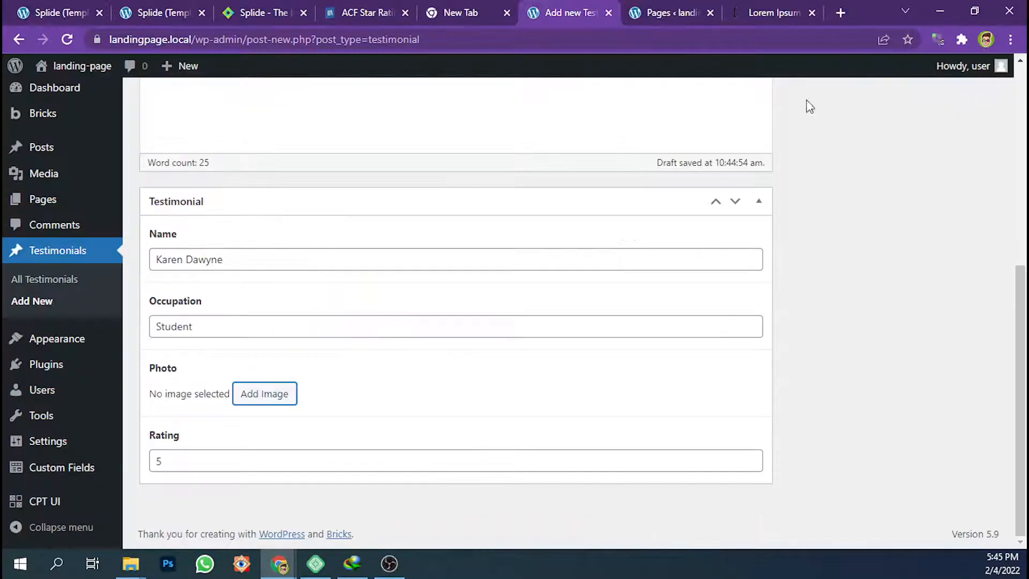
# Open the first slide's avatar image from the landify.local Splide template page in its own browser tab
pyautogui.click(202, 4)
pyautogui.rightClick(236, 196)
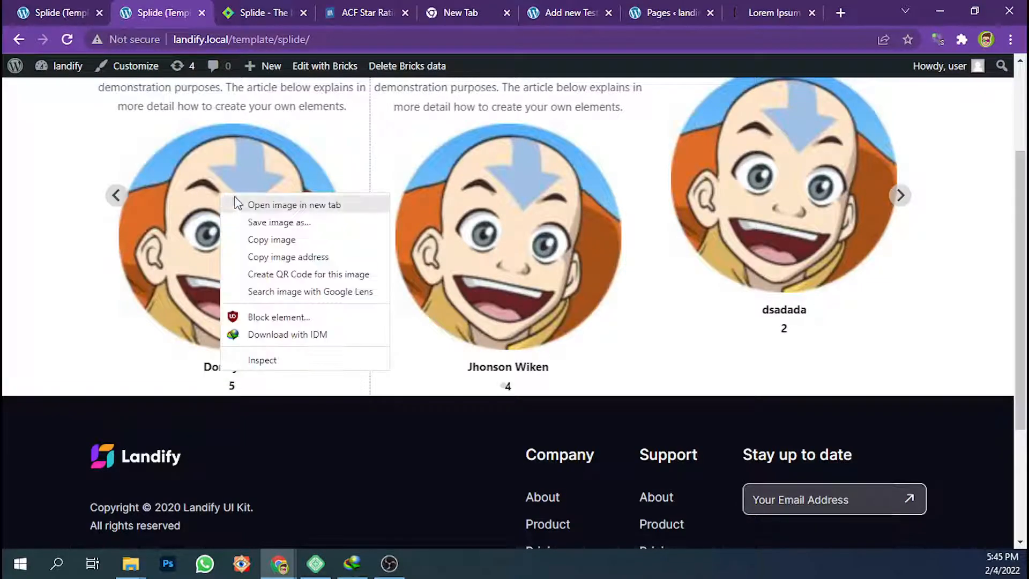
pyautogui.click(242, 203)
pyautogui.click(236, 12)
pyautogui.rightClick(490, 272)
pyautogui.click(528, 303)
pyautogui.click(459, 337)
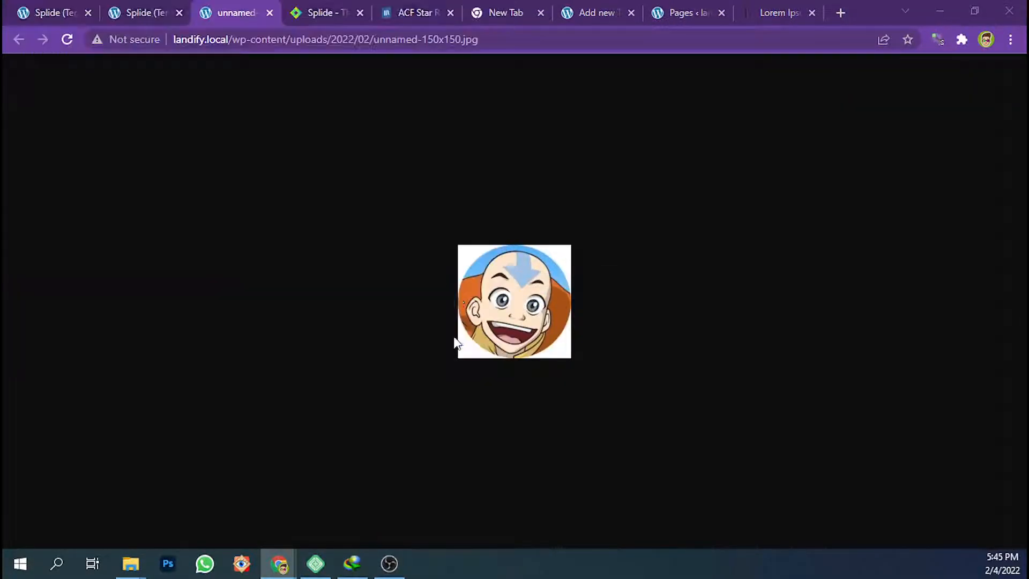
# Load the full-size avatar by removing "-150x150" from the image address, leaving unnamed.jpg
pyautogui.click(477, 40)
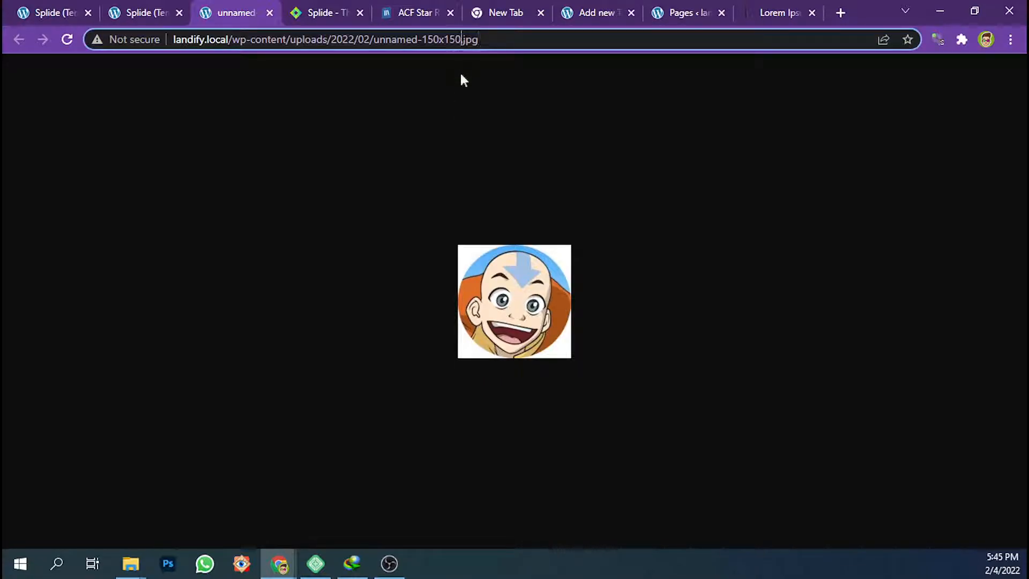
pyautogui.press('BackSpace')
pyautogui.press('BackSpace')
pyautogui.press('BackSpace')
pyautogui.press('BackSpace')
pyautogui.press('BackSpace')
pyautogui.press('BackSpace')
pyautogui.press('BackSpace')
pyautogui.press('BackSpace')
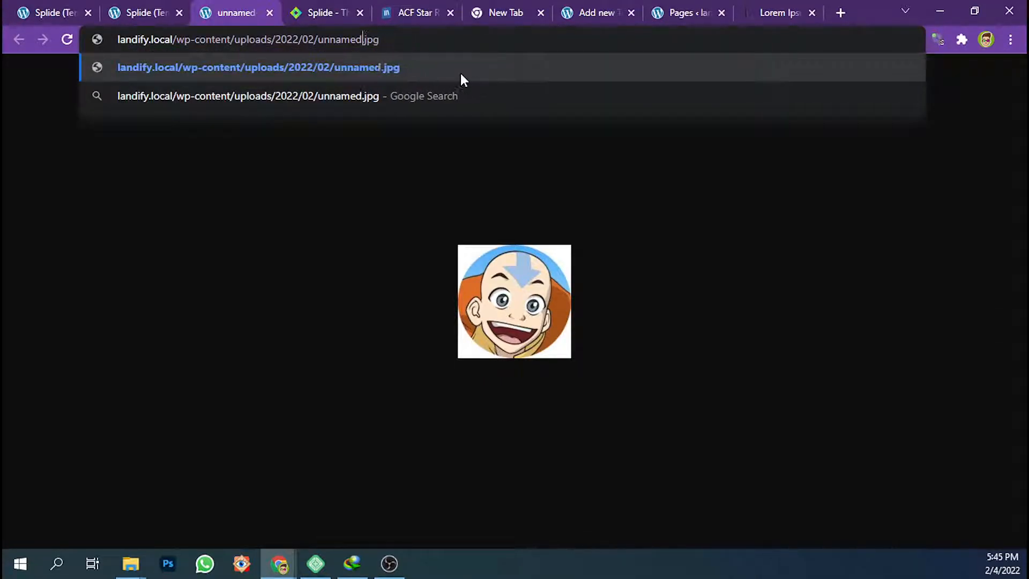
pyautogui.press('Return')
# Save the full-size avatar image to the computer as "unnamed (1).jpg"
pyautogui.rightClick(443, 160)
pyautogui.click(471, 194)
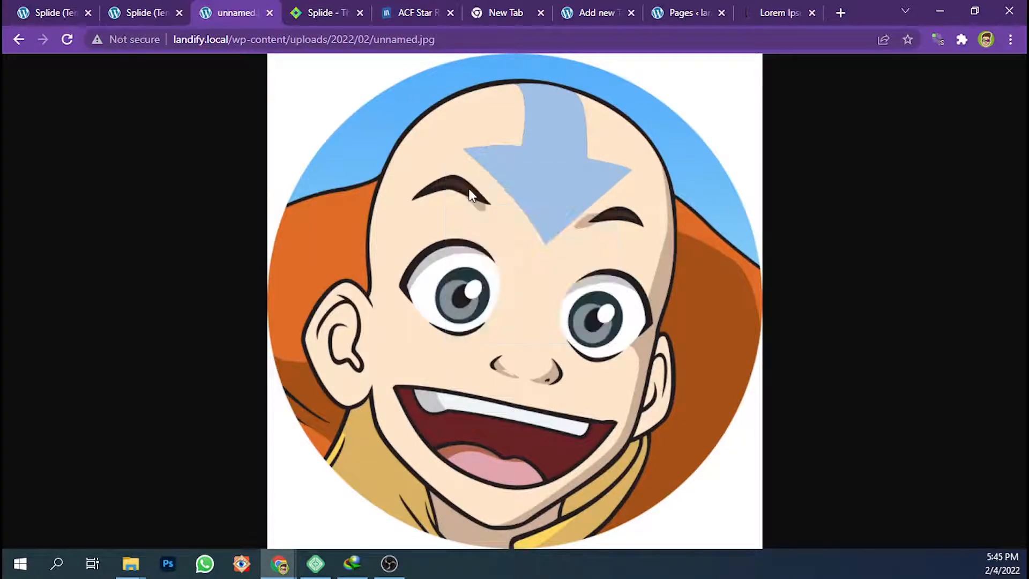
pyautogui.click(388, 336)
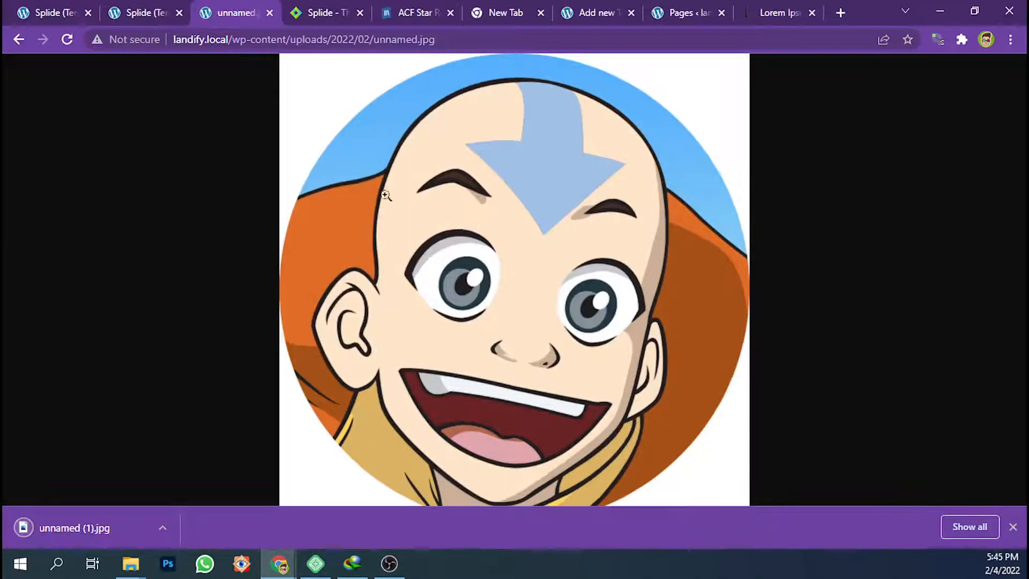
# Upload "unnamed (1).jpg" to the media library and use it as the "Good Choice" testimonial's photo
pyautogui.click(691, 12)
pyautogui.click(600, 12)
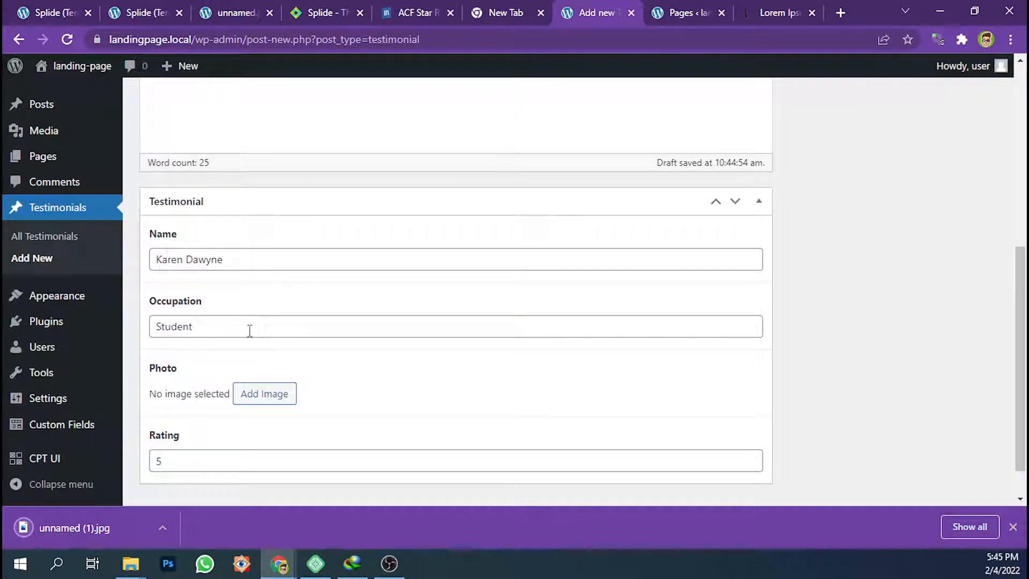
pyautogui.click(264, 394)
pyautogui.moveTo(75, 528); pyautogui.dragTo(248, 333)
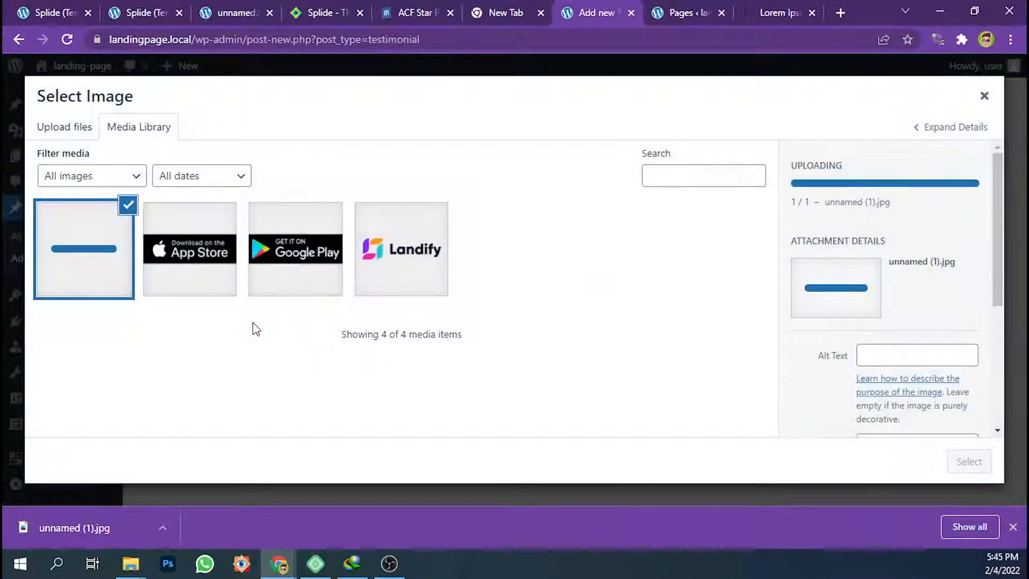
pyautogui.click(962, 460)
# Set the "Good Choice" testimonial's rating to 4 and publish the post
pyautogui.scroll(-5, 536, 338)
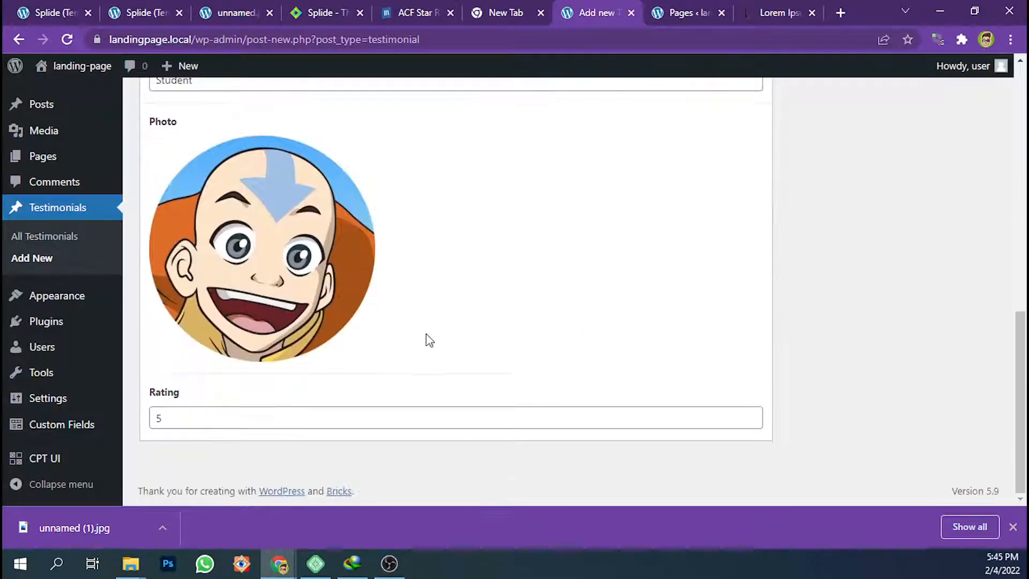
pyautogui.click(211, 421)
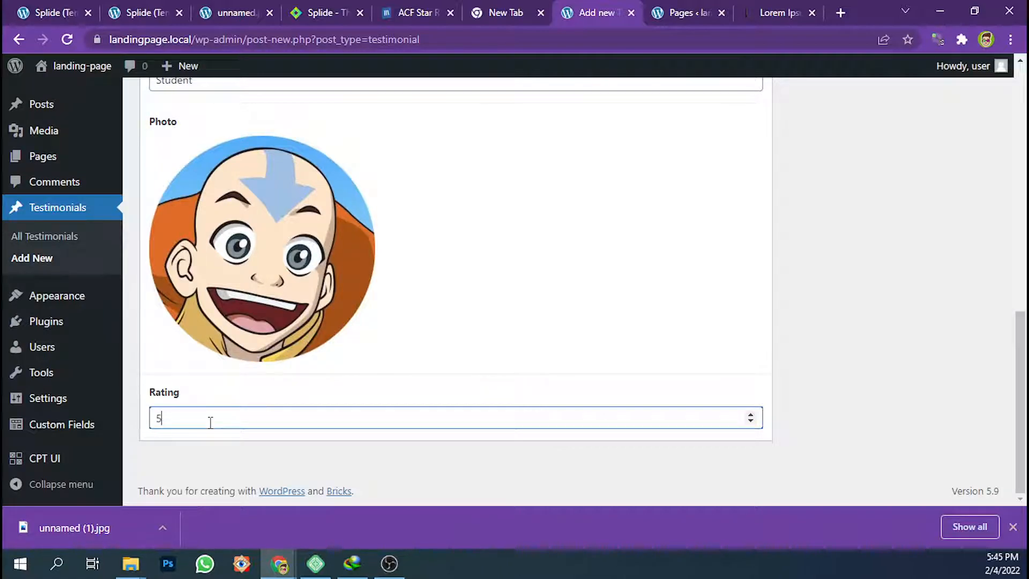
pyautogui.click(901, 358)
pyautogui.scroll(10, 906, 358)
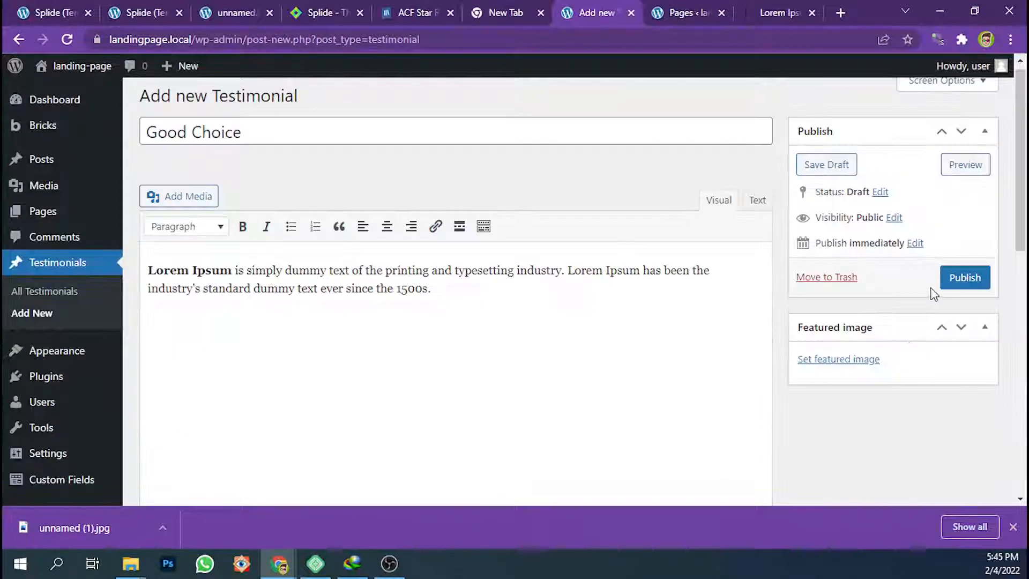
pyautogui.click(951, 279)
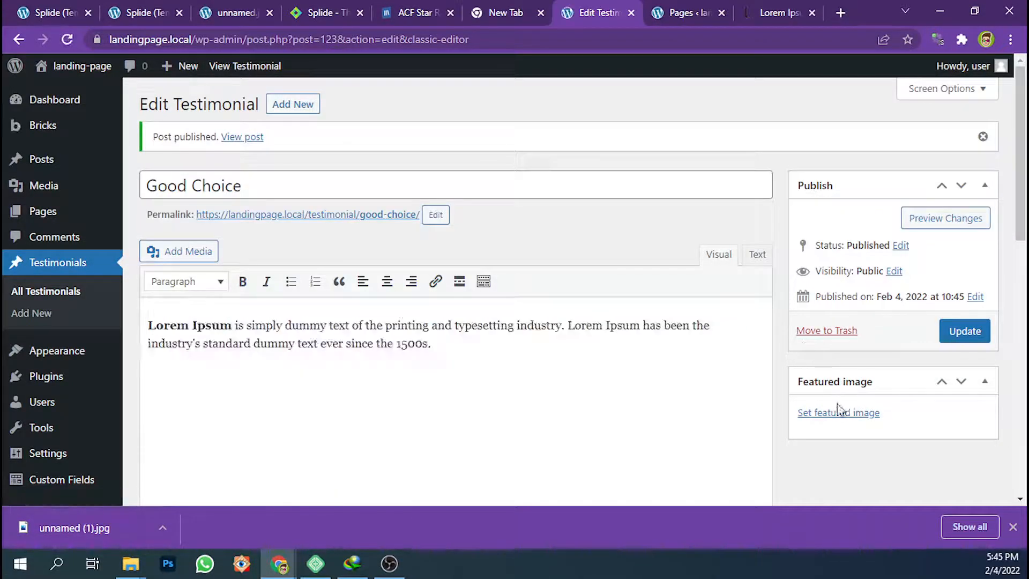
# Start another testimonial titled "Best Services I Ever Had" and paste the copied Lorem Ipsum text as its content
pyautogui.scroll(-10, 365, 371)
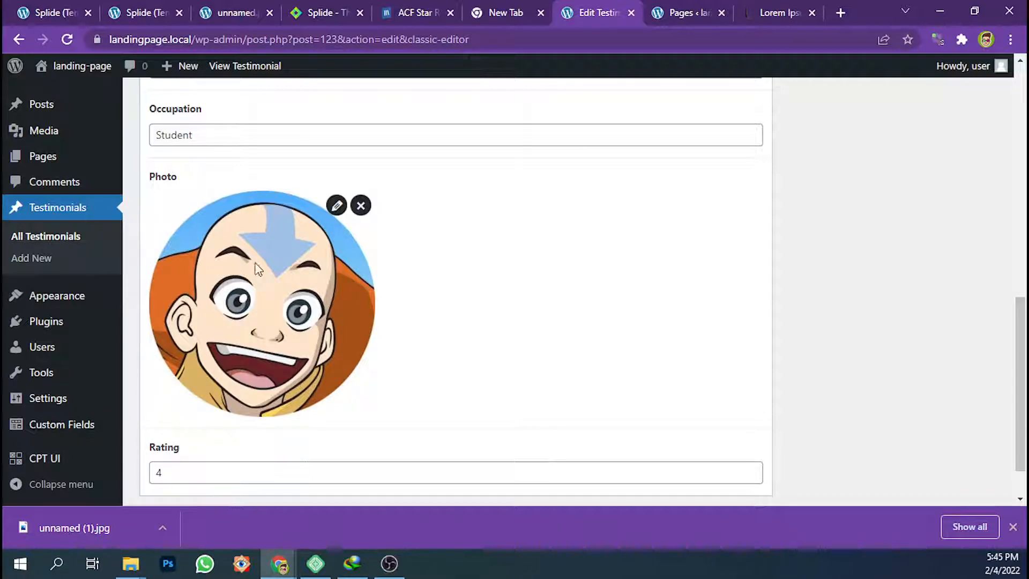
pyautogui.scroll(8, 641, 276)
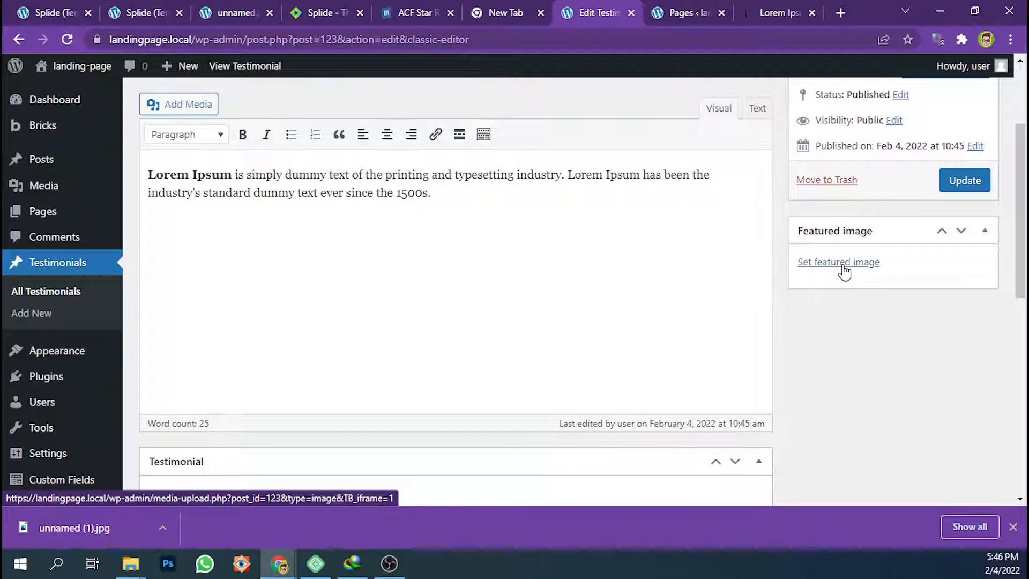
pyautogui.click(58, 301)
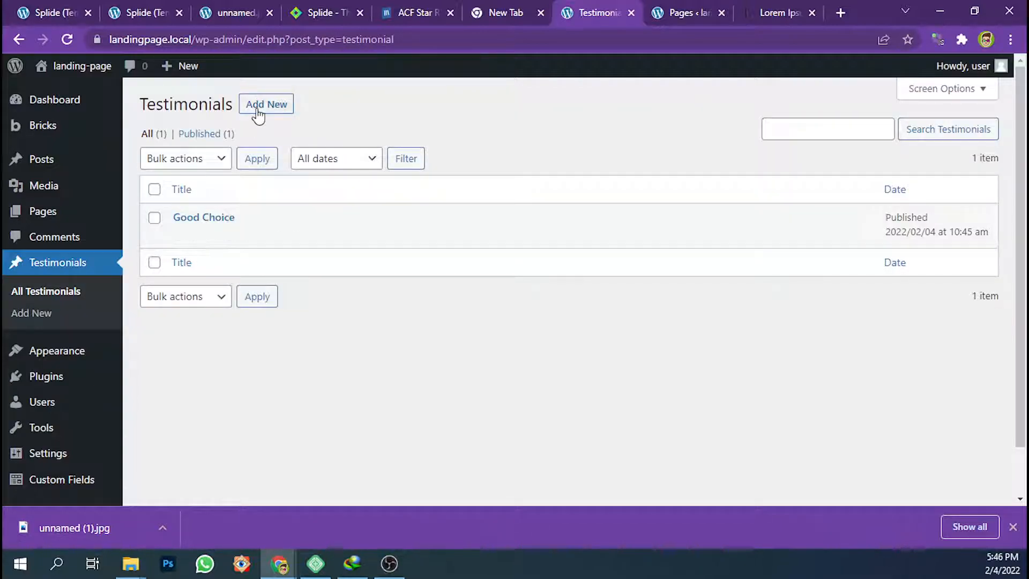
pyautogui.click(259, 108)
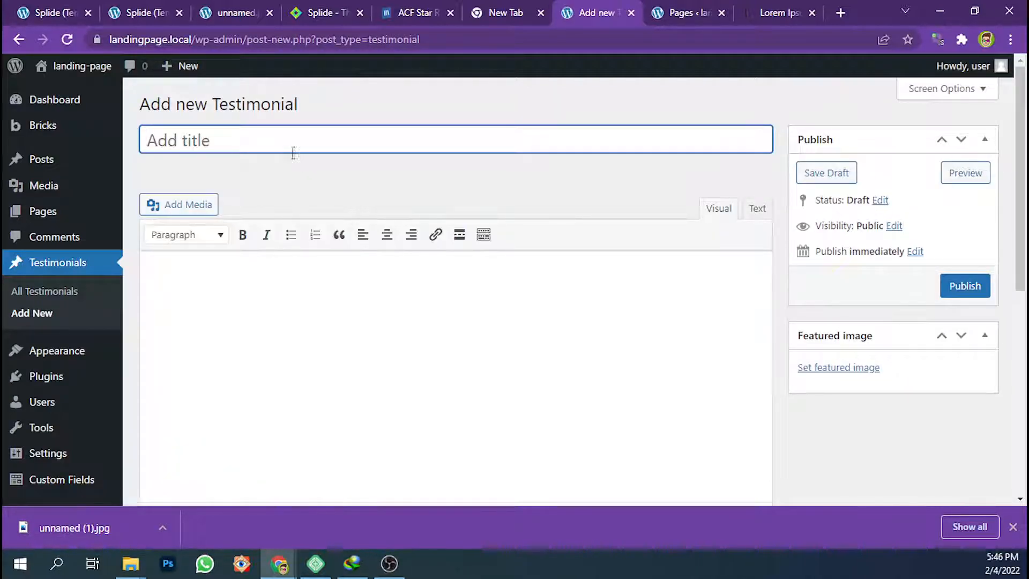
pyautogui.write('Be')
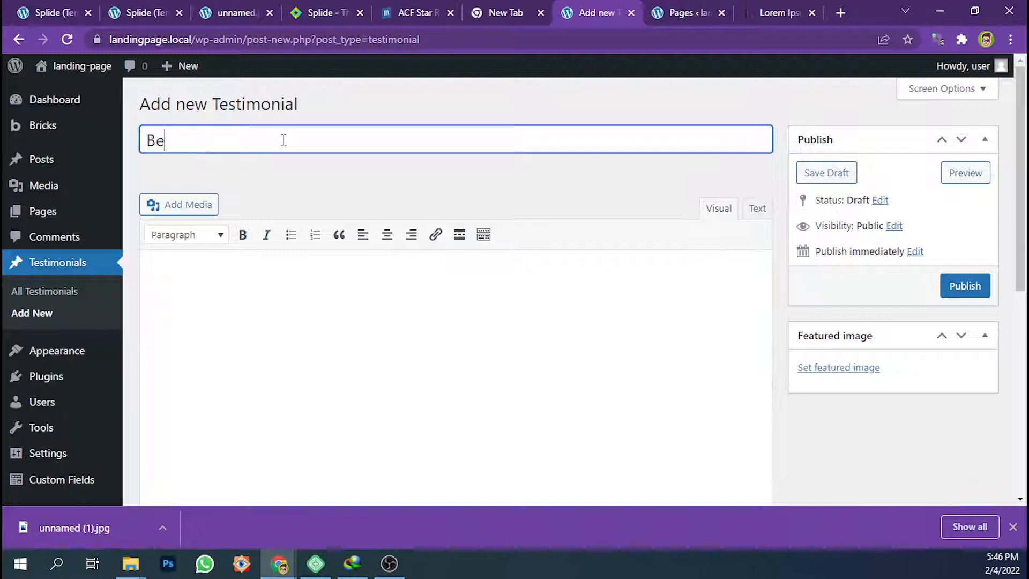
pyautogui.write('st Services I Ever Had')
pyautogui.click(284, 302)
pyautogui.write("Lorem Ipsum is simply dummy text of the printing and typesetting industry. Lorem Ipsum has been the industry's standard dummy text ever since the 1500s,")
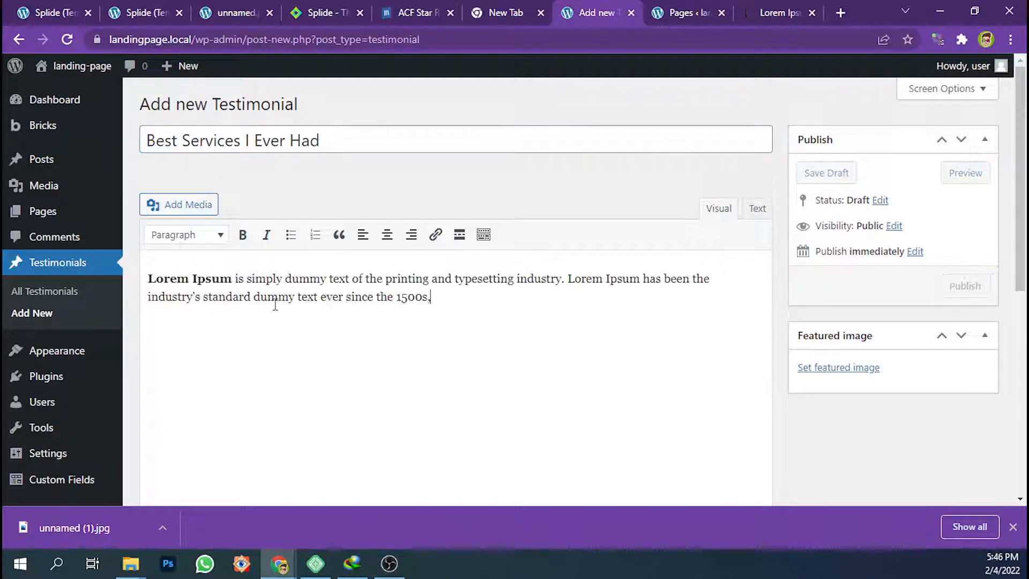
# Enter the customer's full name for the "Best Services I Ever Had" testimonial and set Occupation to "Marketing"
pyautogui.scroll(-4, 259, 320)
pyautogui.click(217, 395)
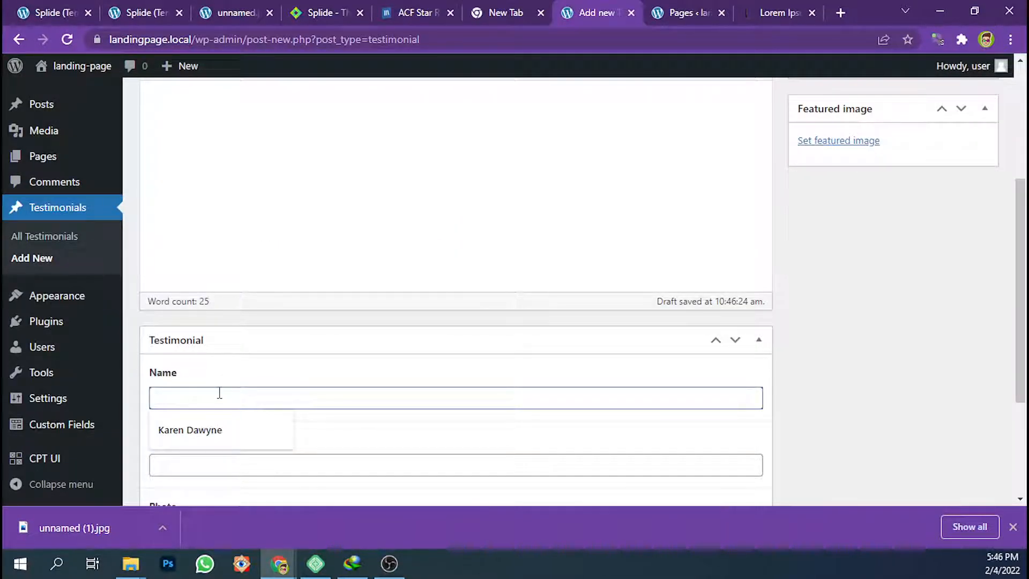
pyautogui.write('Jhony')
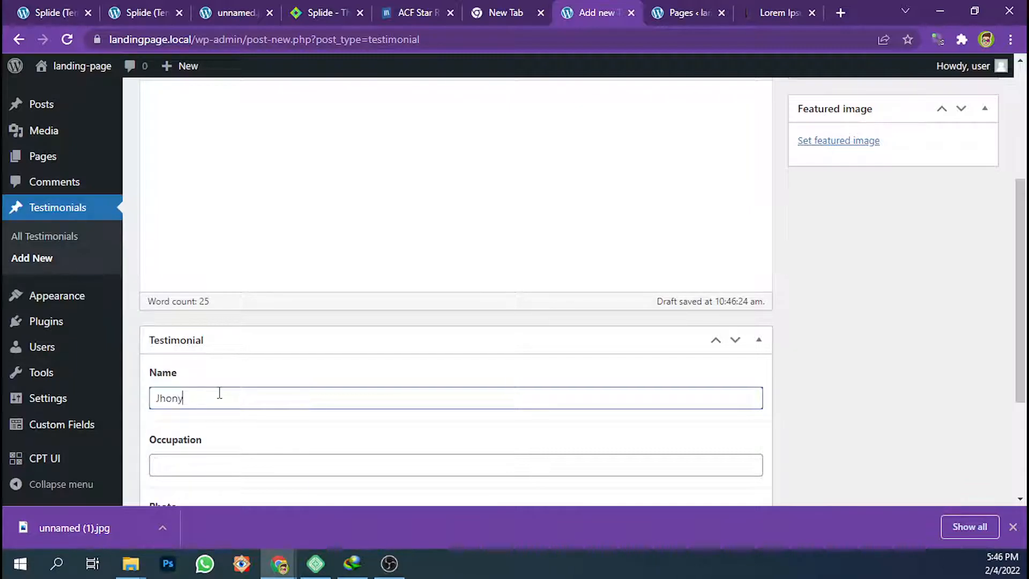
pyautogui.write(' Wong')
pyautogui.scroll(-3, 227, 395)
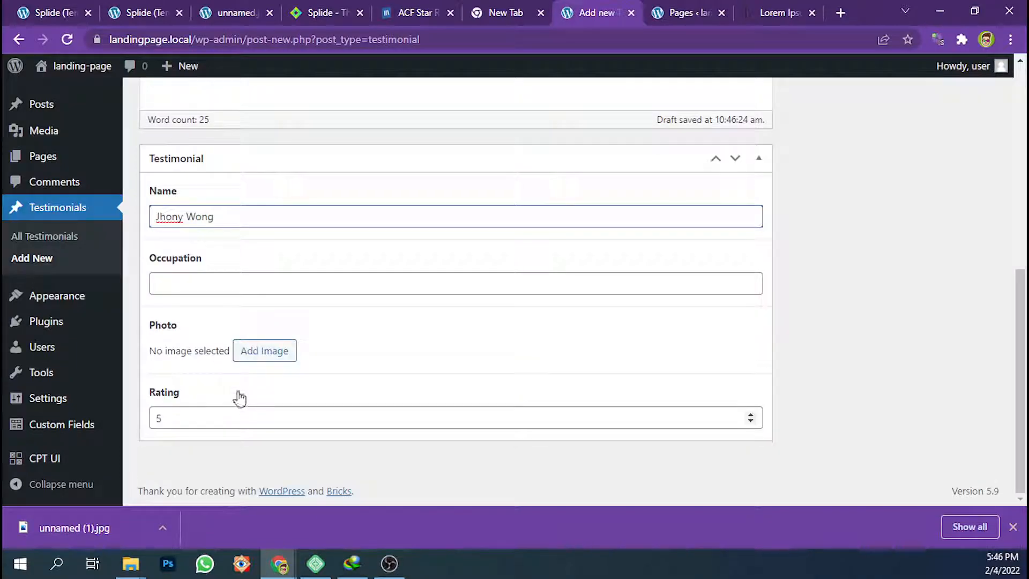
pyautogui.click(194, 285)
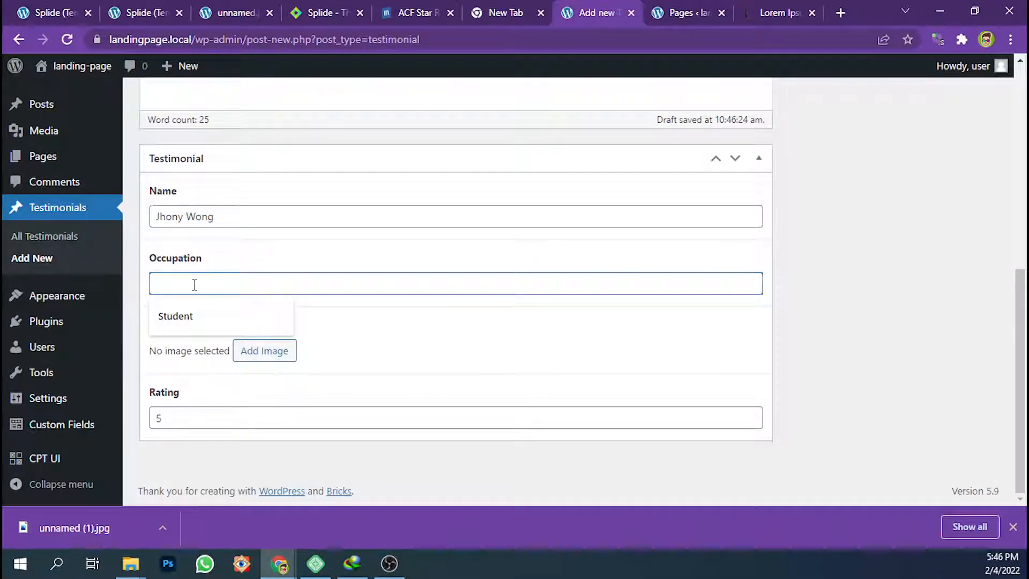
pyautogui.write('Marketi')
pyautogui.write('nbg')
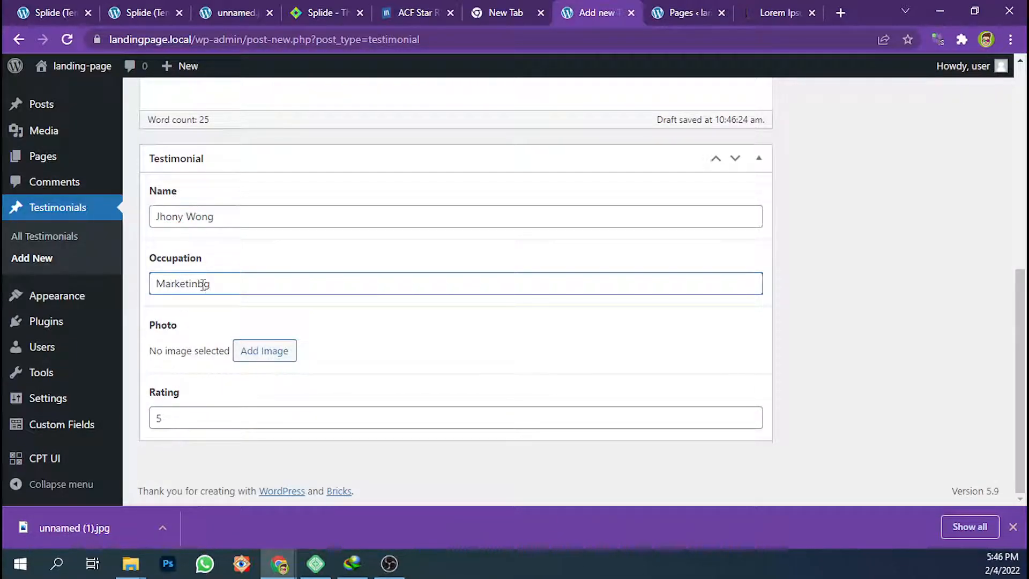
pyautogui.press('BackSpace')
pyautogui.press('BackSpace')
pyautogui.write('g')
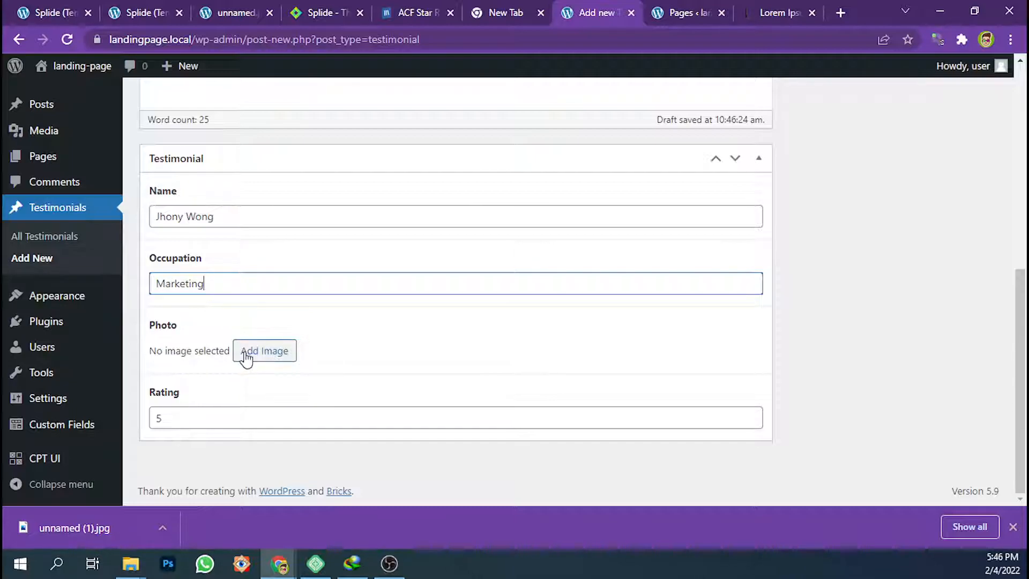
# Use the avatar image unnamed-1.jpg from the media library as this testimonial's photo
pyautogui.click(264, 350)
pyautogui.click(83, 248)
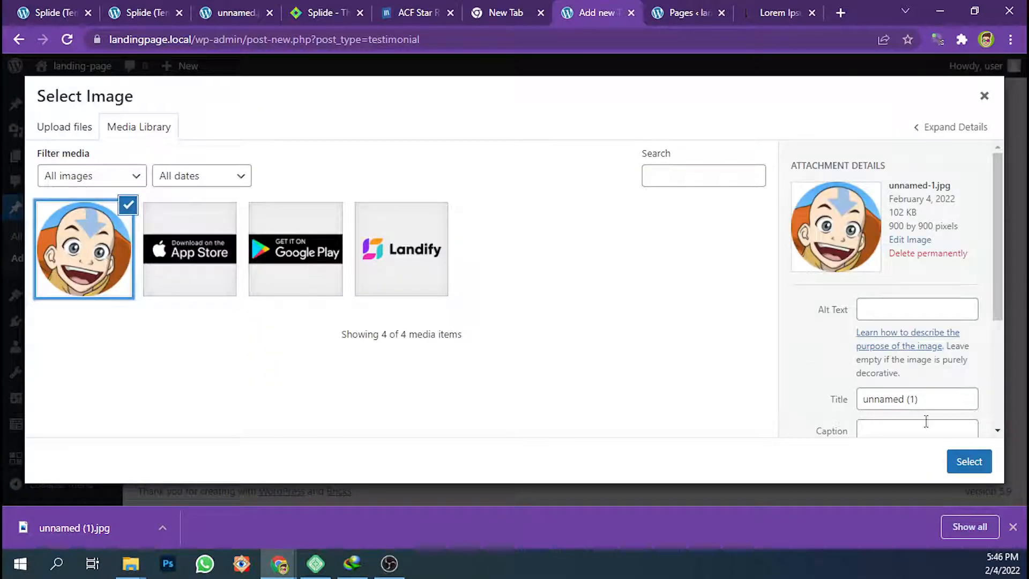
pyautogui.click(969, 462)
# Change the "Best Services I Ever Had" testimonial's rating and publish the post
pyautogui.click(248, 418)
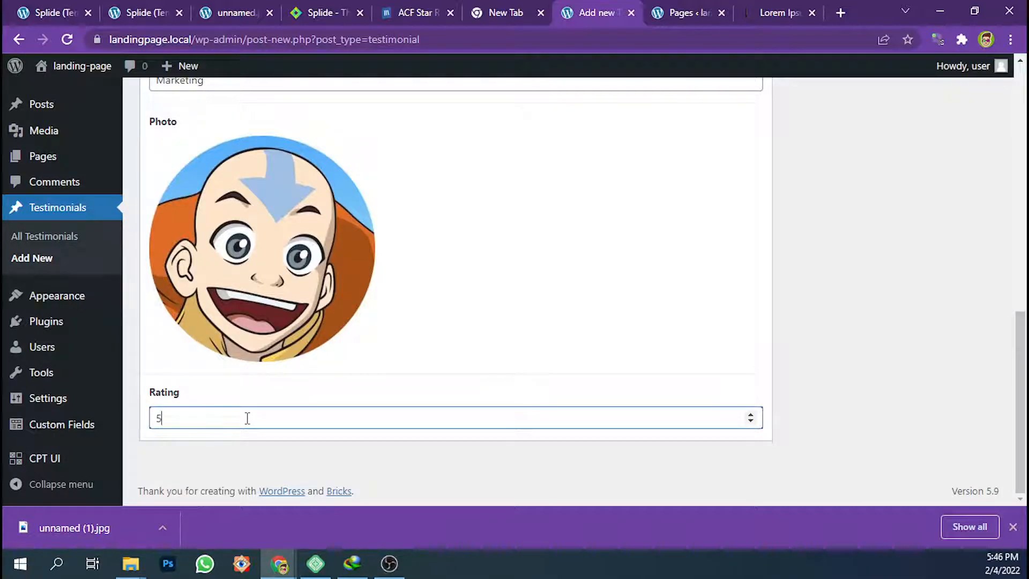
pyautogui.press('BackSpace')
pyautogui.scroll(10, 862, 251)
pyautogui.click(959, 129)
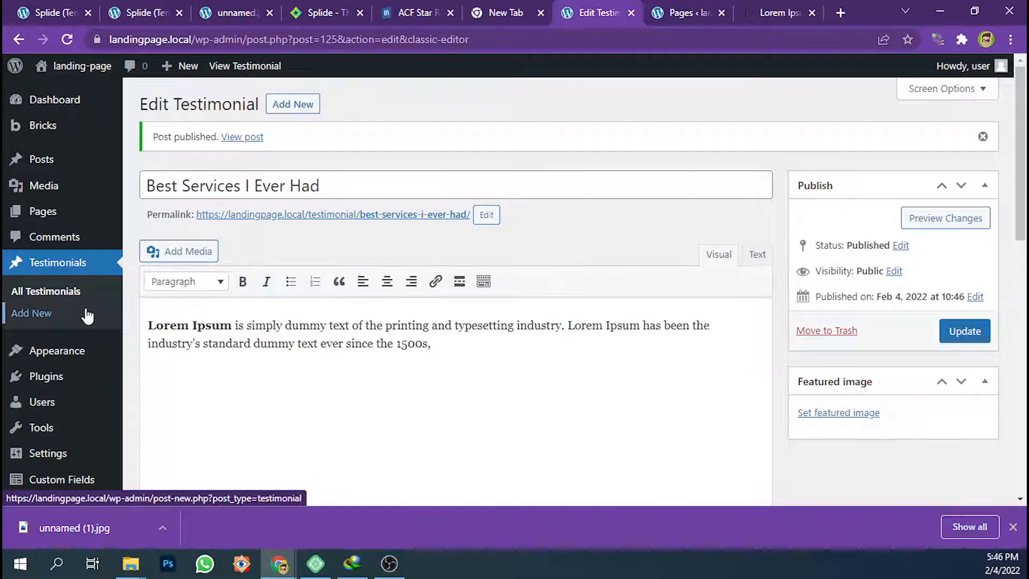
# Start another testimonial titled "Satisfying Works" and paste the copied Lorem Ipsum text as its content
pyautogui.click(85, 314)
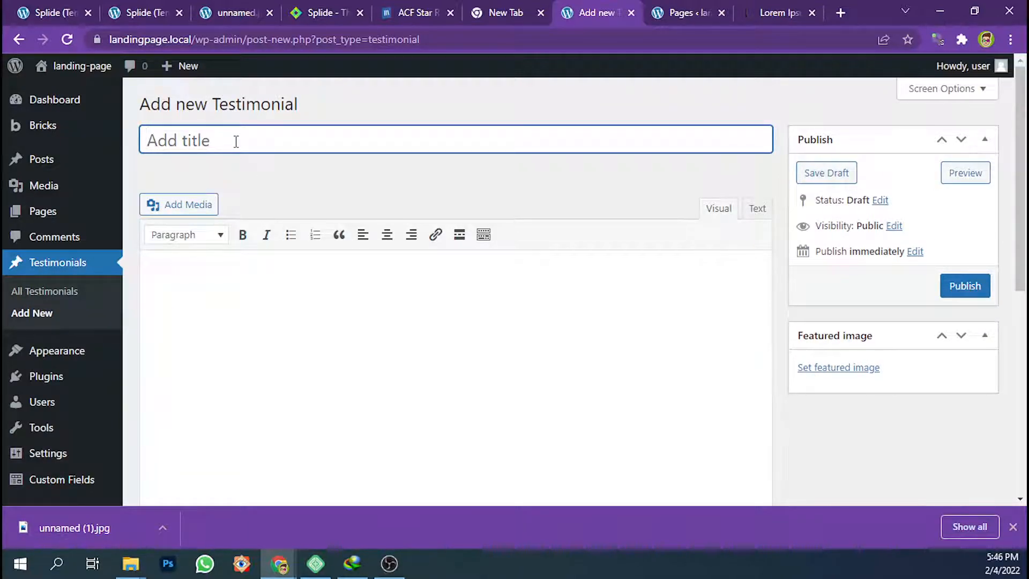
pyautogui.write('Sat')
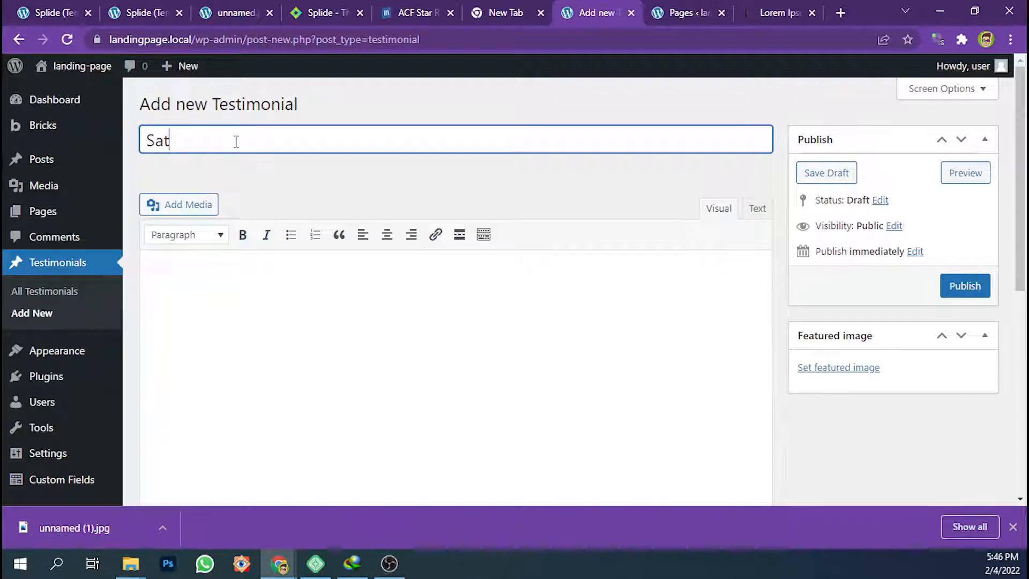
pyautogui.write('isfying Works')
pyautogui.click(273, 347)
pyautogui.scroll(-5, 270, 347)
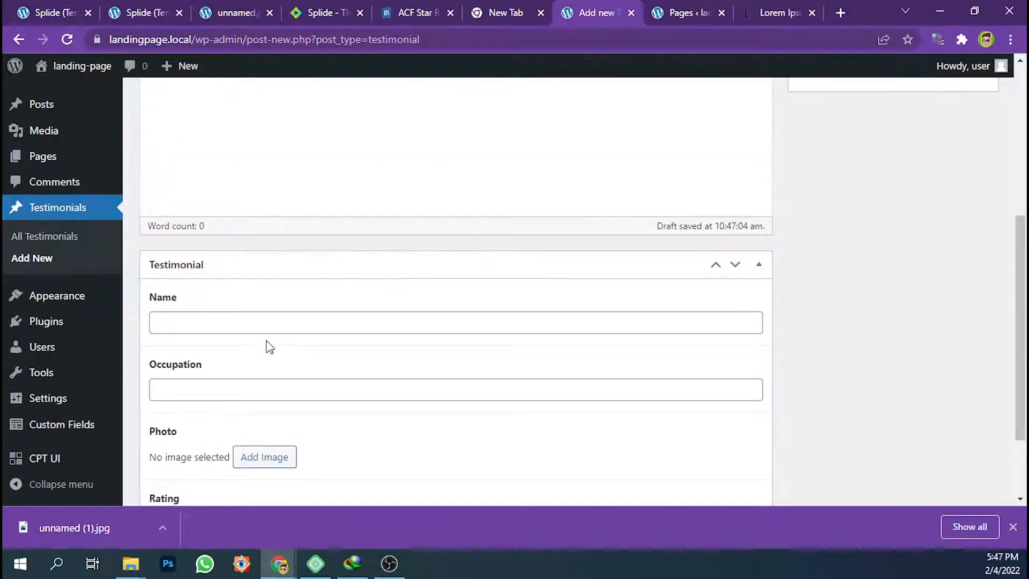
# Enter the customer's name for the "Satisfying Works" testimonial and set Occupation to "Doctor"
pyautogui.click(240, 324)
pyautogui.write('Dr')
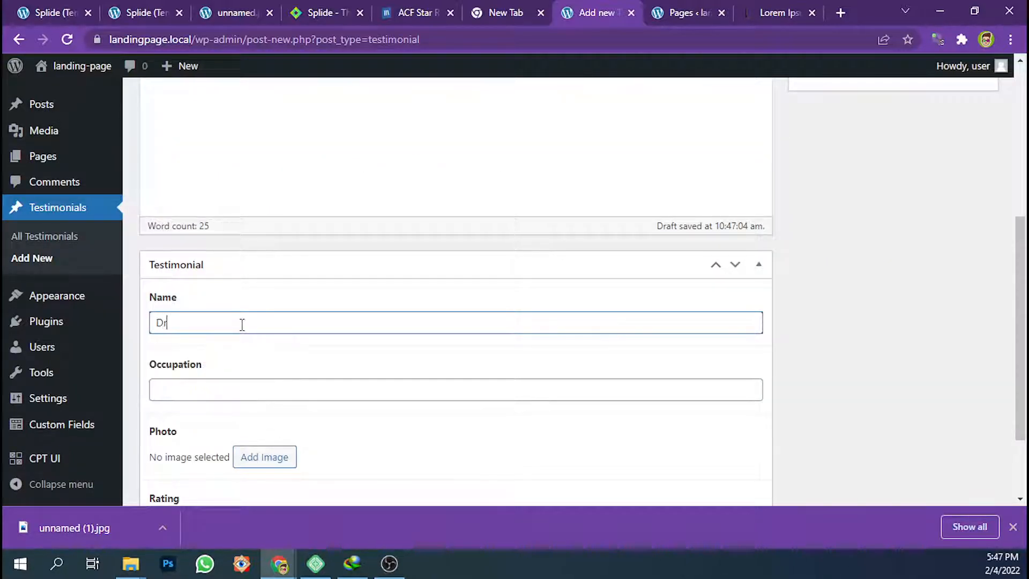
pyautogui.write('. Melanie')
pyautogui.click(242, 384)
pyautogui.write('Doc')
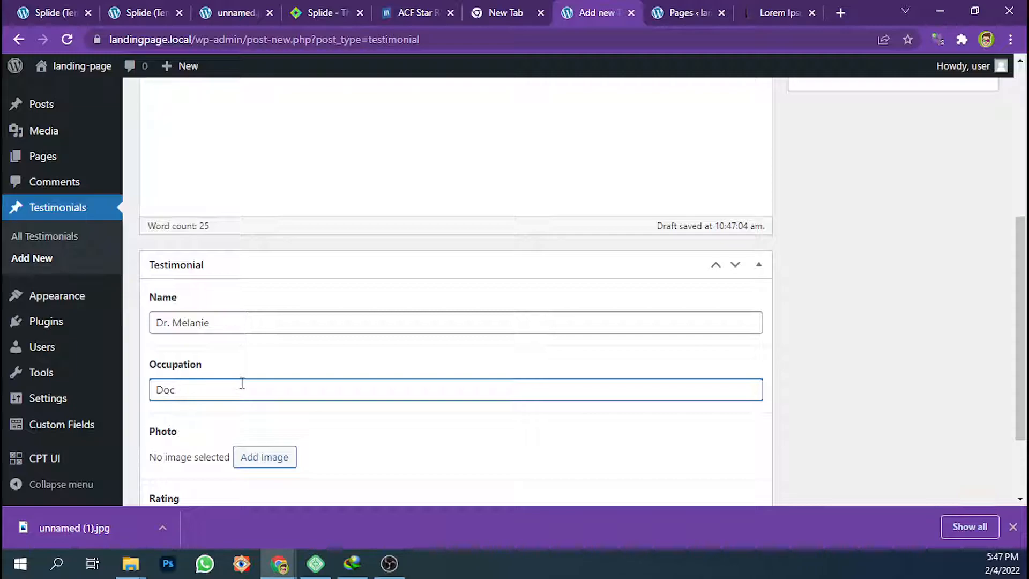
pyautogui.write('o')
pyautogui.write('or')
# Use the avatar image from the media library as the "Satisfying Works" testimonial's photo
pyautogui.scroll(-2, 241, 383)
pyautogui.click(251, 351)
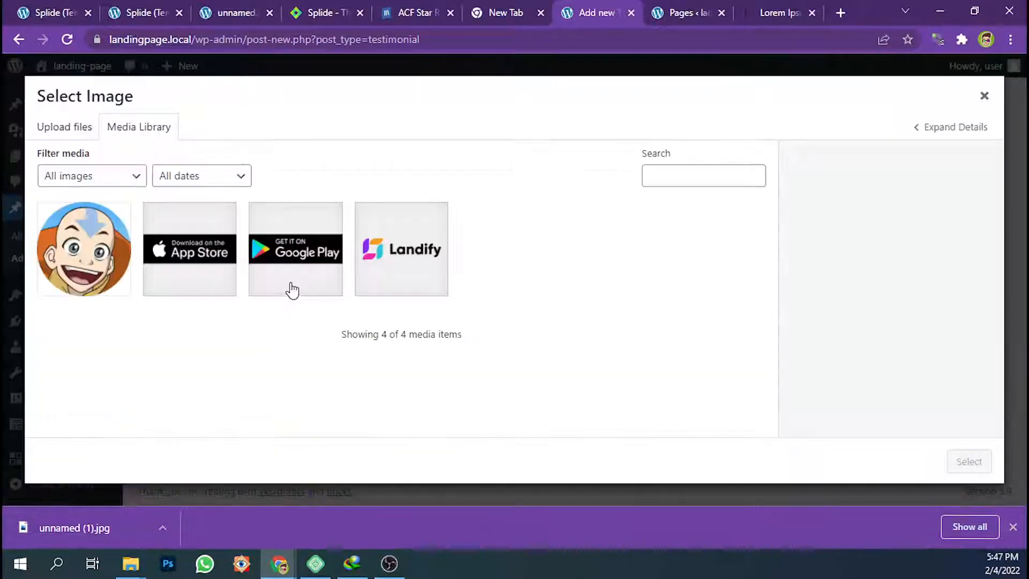
pyautogui.click(126, 252)
pyautogui.click(969, 461)
# Set the "Satisfying Works" testimonial's rating to 3 and publish the post
pyautogui.scroll(-4, 177, 379)
pyautogui.click(182, 413)
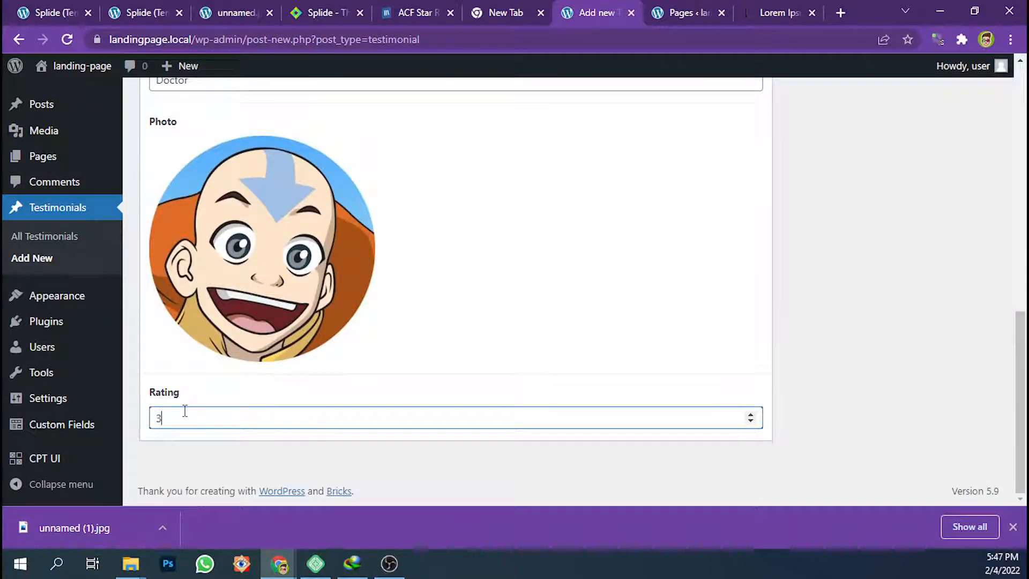
pyautogui.scroll(10, 806, 259)
pyautogui.click(965, 202)
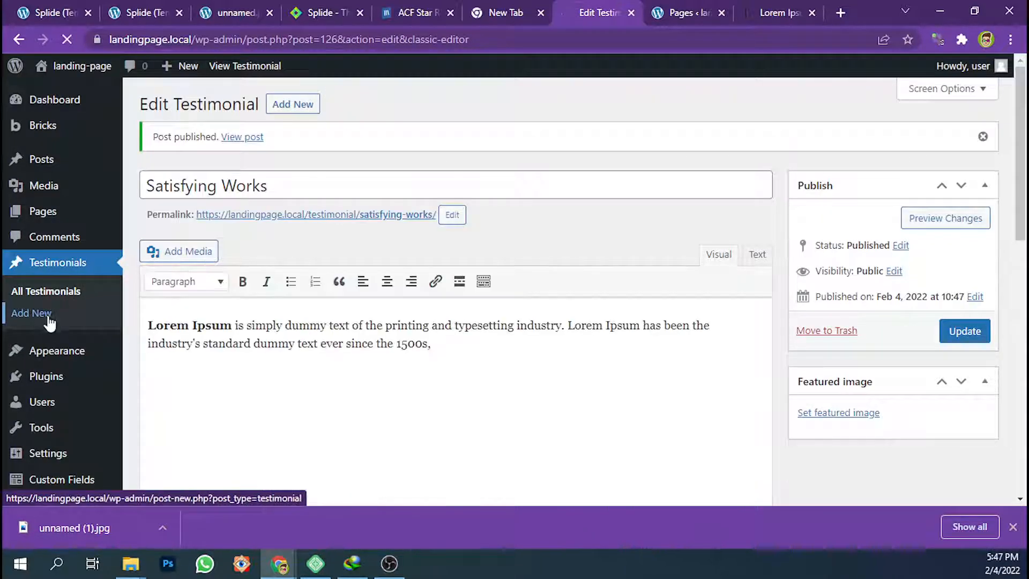
# Start another testimonial titled "Best Budget for Me" and paste the copied Lorem Ipsum text as its content
pyautogui.click(31, 313)
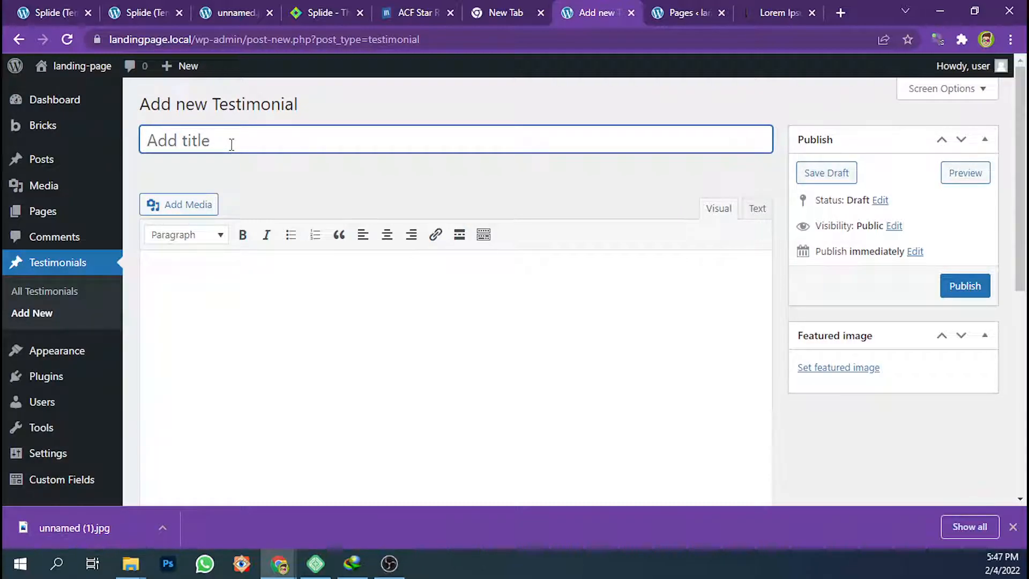
pyautogui.write('B')
pyautogui.press('BackSpace')
pyautogui.press('BackSpace')
pyautogui.write('Best Budget')
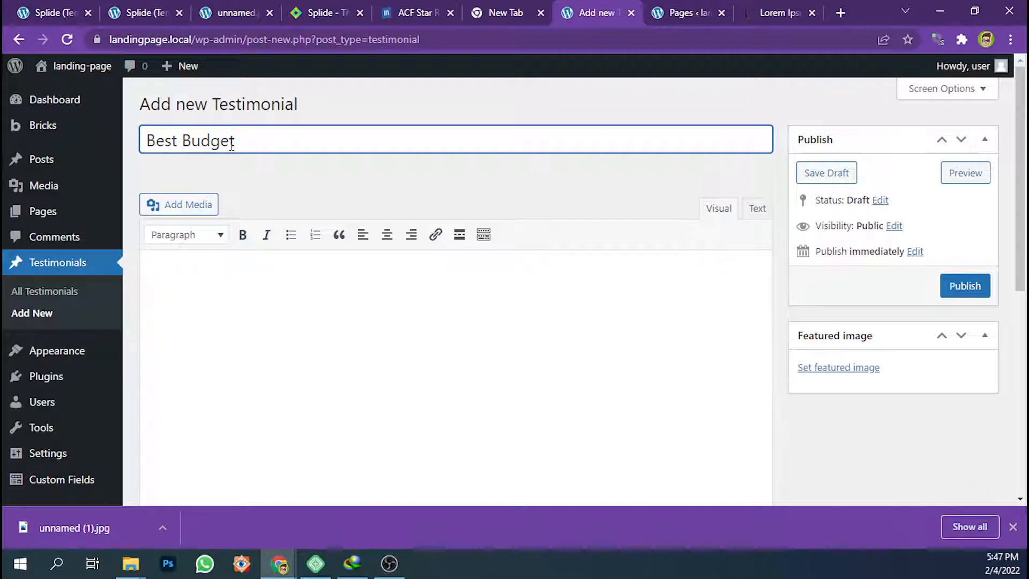
pyautogui.write(' for Me')
pyautogui.click(259, 304)
pyautogui.scroll(-5, 260, 304)
# Enter the customer's full name for the "Best Budget for Me" testimonial and set Occupation to "Gamer"
pyautogui.click(210, 255)
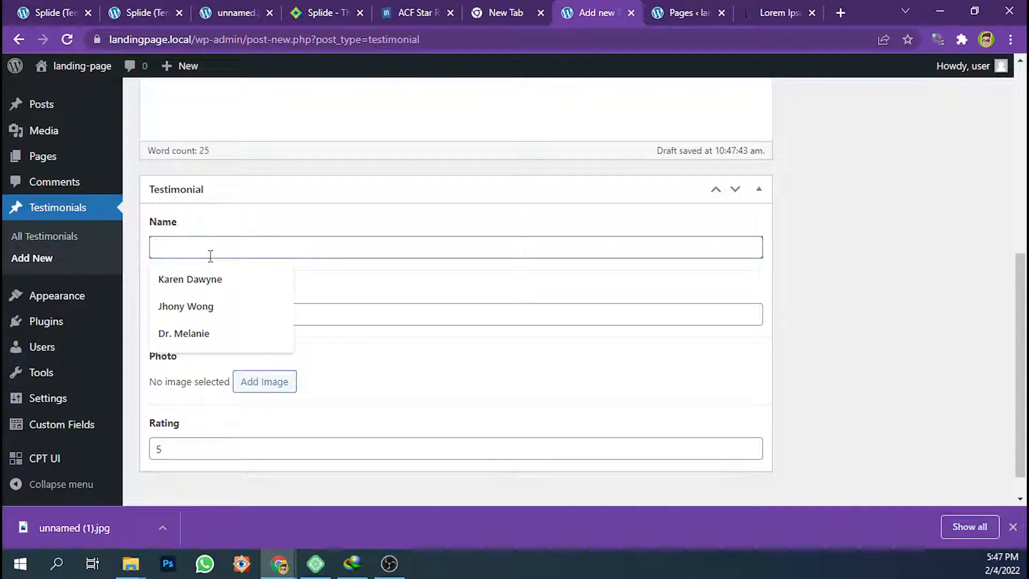
pyautogui.write('Catherine Anglie')
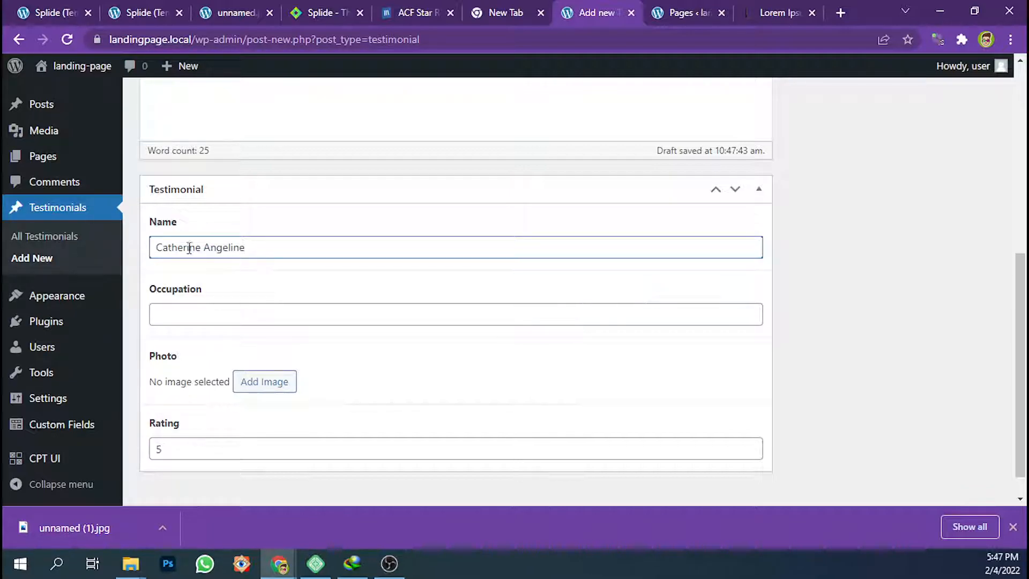
pyautogui.moveTo(173, 247); pyautogui.dragTo(115, 259)
pyautogui.write('Kat')
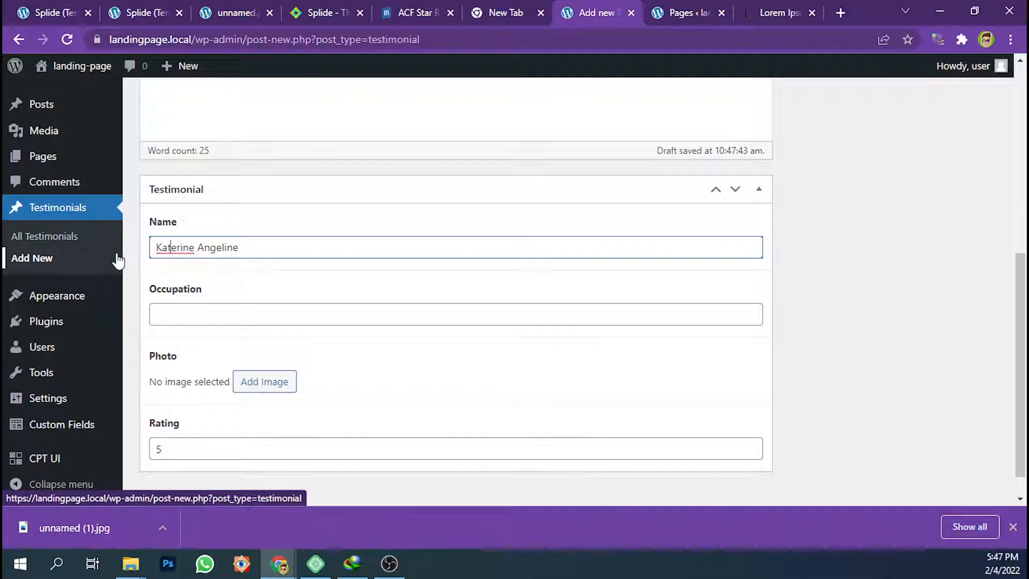
pyautogui.write('h')
pyautogui.click(209, 305)
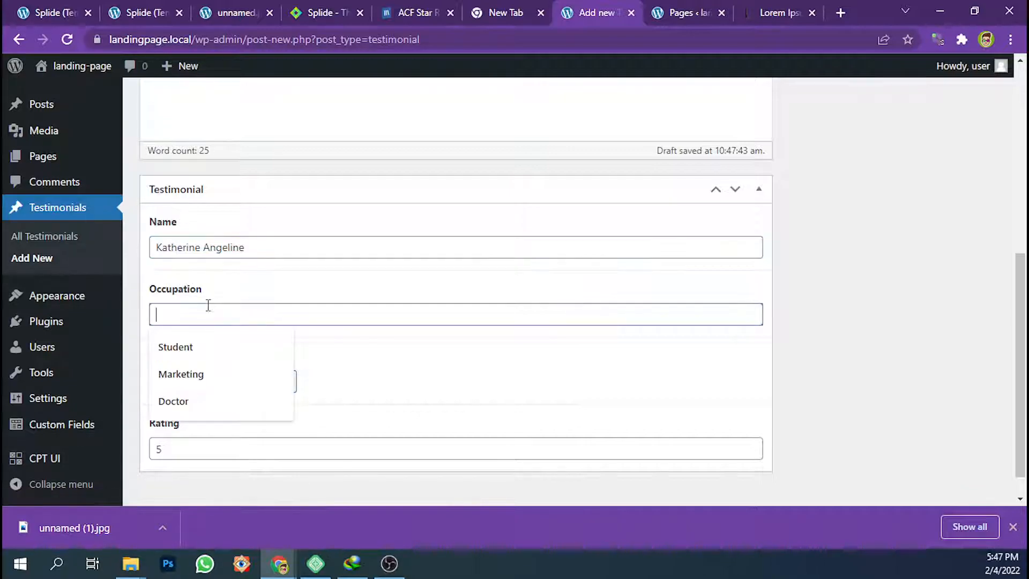
pyautogui.click(211, 305)
pyautogui.click(207, 312)
pyautogui.write('Gamer')
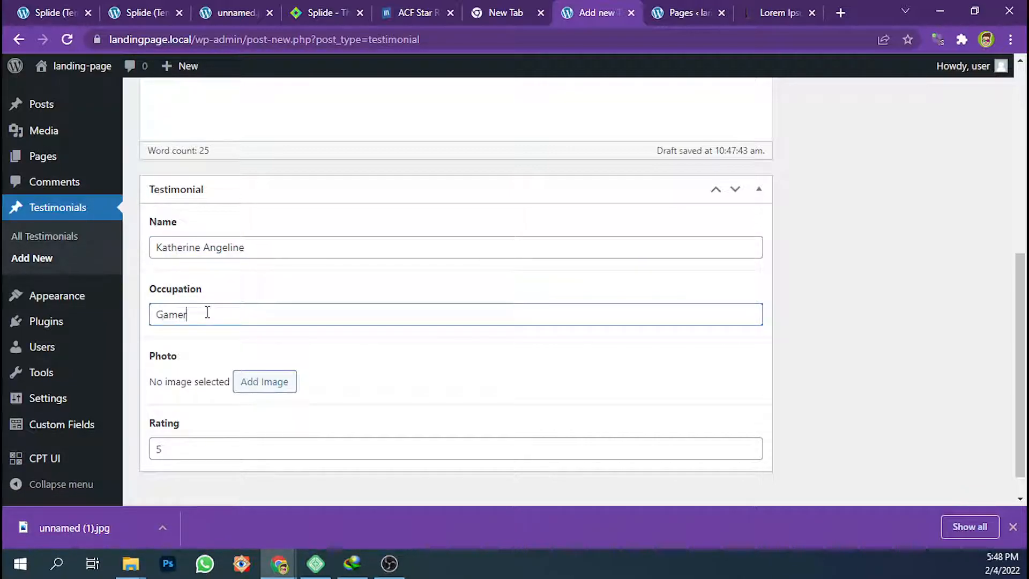
# Use unnamed-1.jpg from the media library as the "Best Budget for Me" testimonial's photo and publish the post
pyautogui.click(244, 380)
pyautogui.click(85, 250)
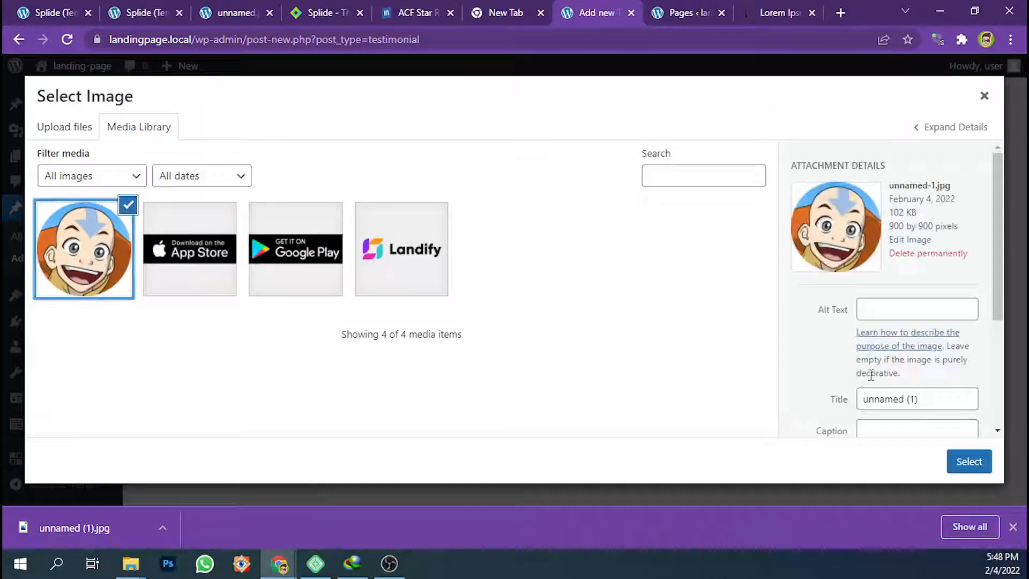
pyautogui.click(964, 461)
pyautogui.click(196, 430)
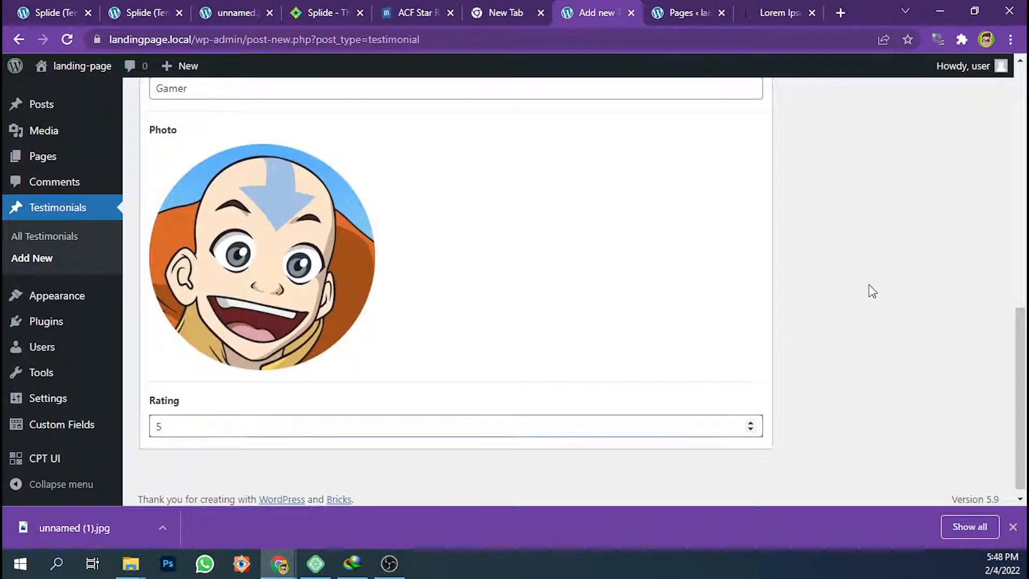
pyautogui.scroll(10, 857, 289)
pyautogui.click(965, 285)
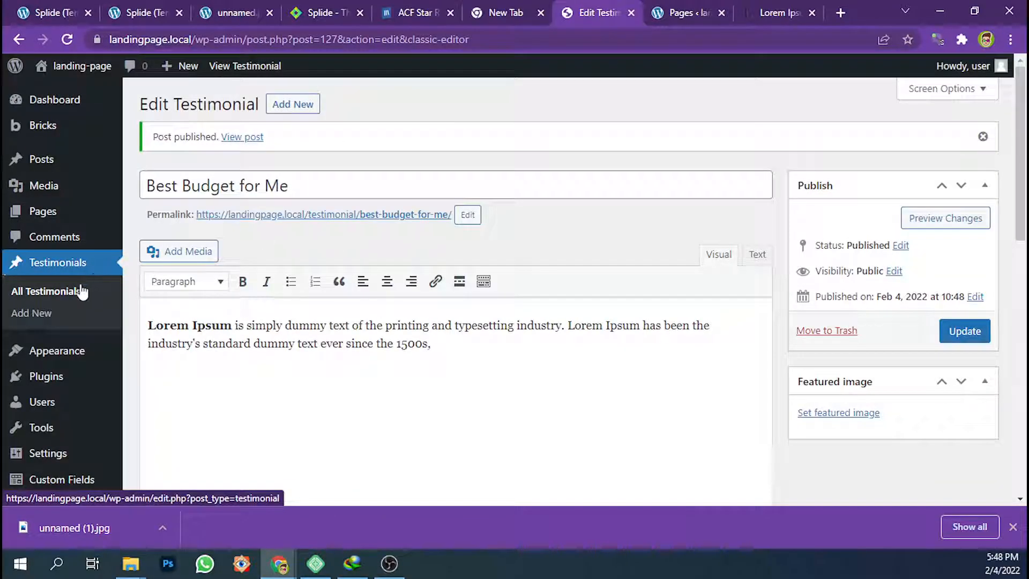
# Start another testimonial titled "Nice Customer Services" and paste the copied Lorem Ipsum text as its content
pyautogui.click(76, 296)
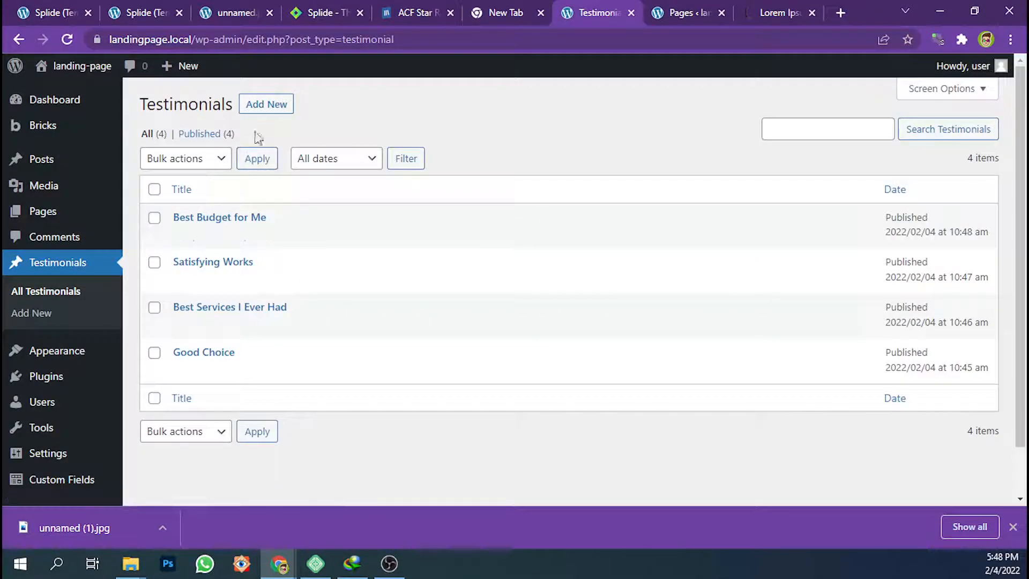
pyautogui.click(258, 106)
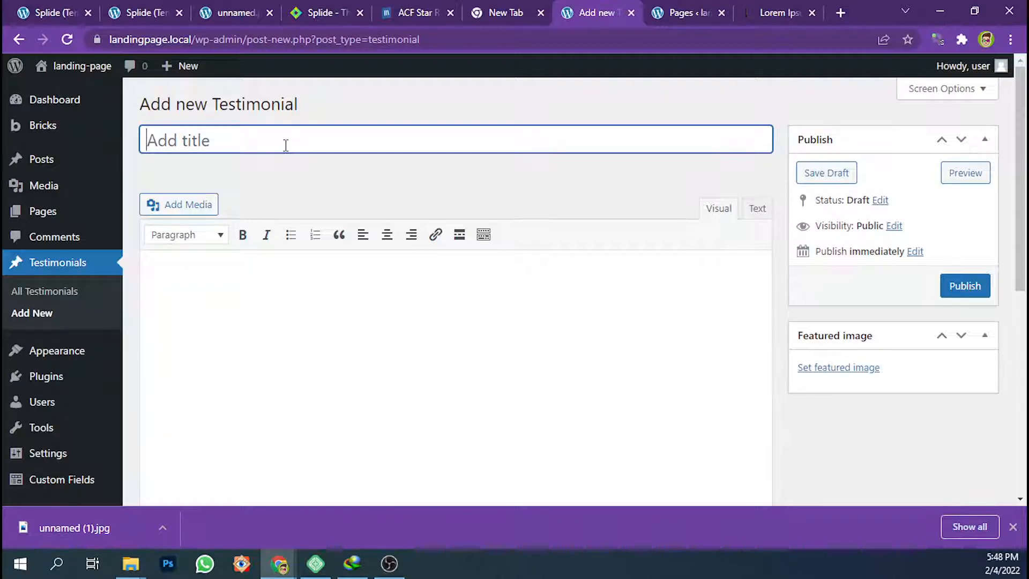
pyautogui.write('Nice Customer S')
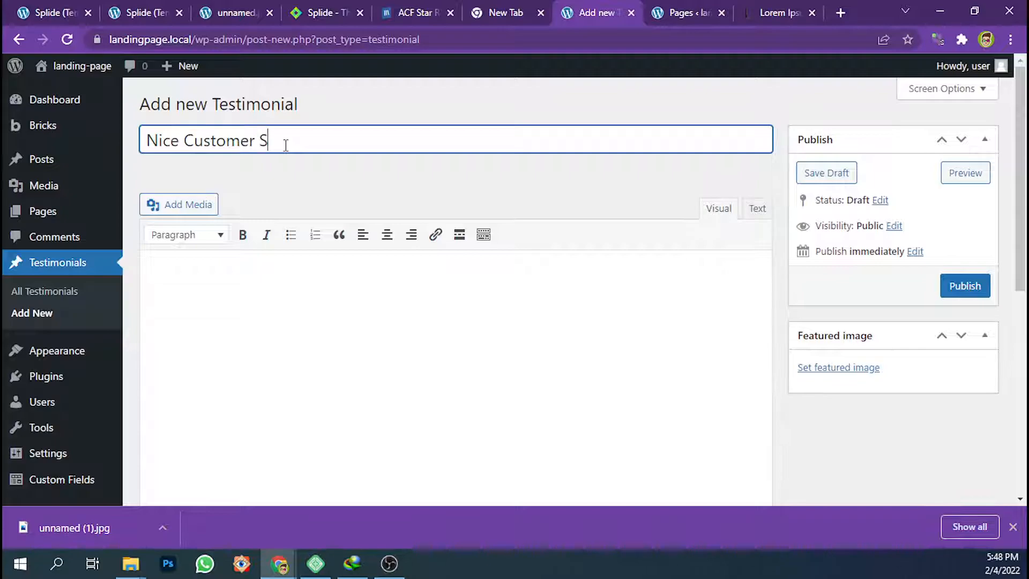
pyautogui.write('er')
pyautogui.press('BackSpace')
pyautogui.write('ervic')
pyautogui.click(282, 281)
pyautogui.scroll(-5, 268, 303)
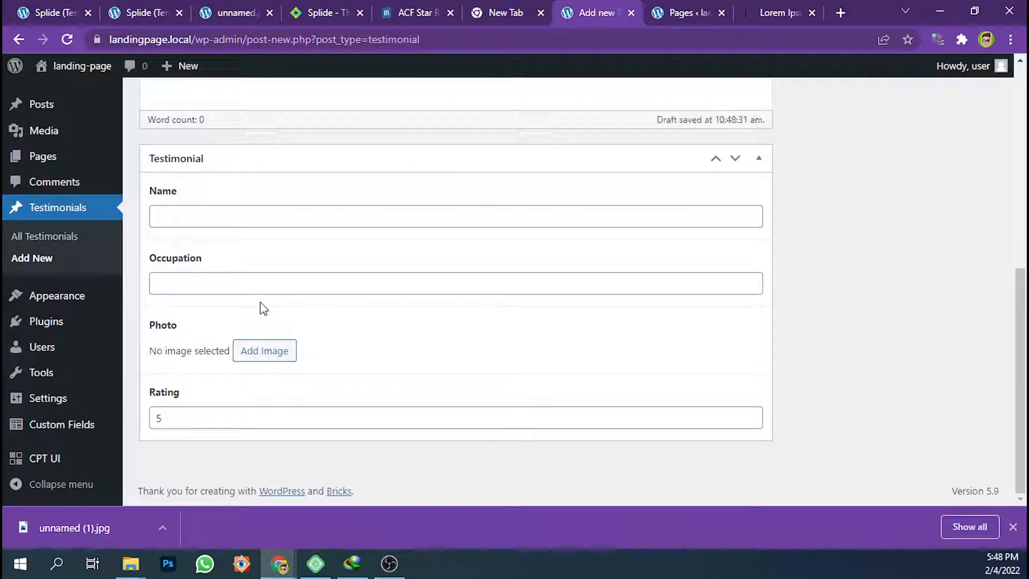
# Enter the customer's full name for the "Nice Customer Services" testimonial and set Occupation to "Cheff"
pyautogui.click(217, 222)
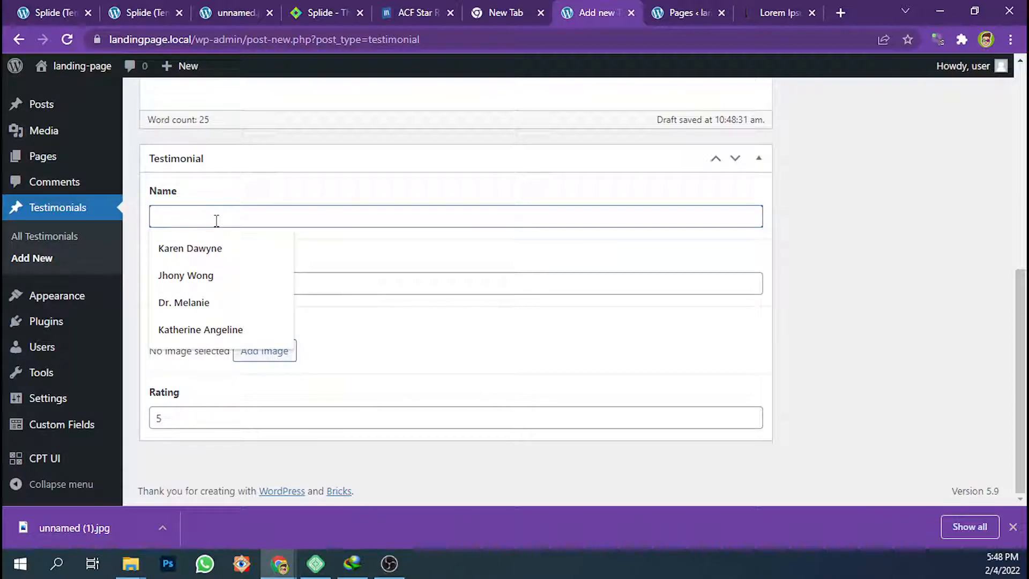
pyautogui.write('Dadang Kurniawan')
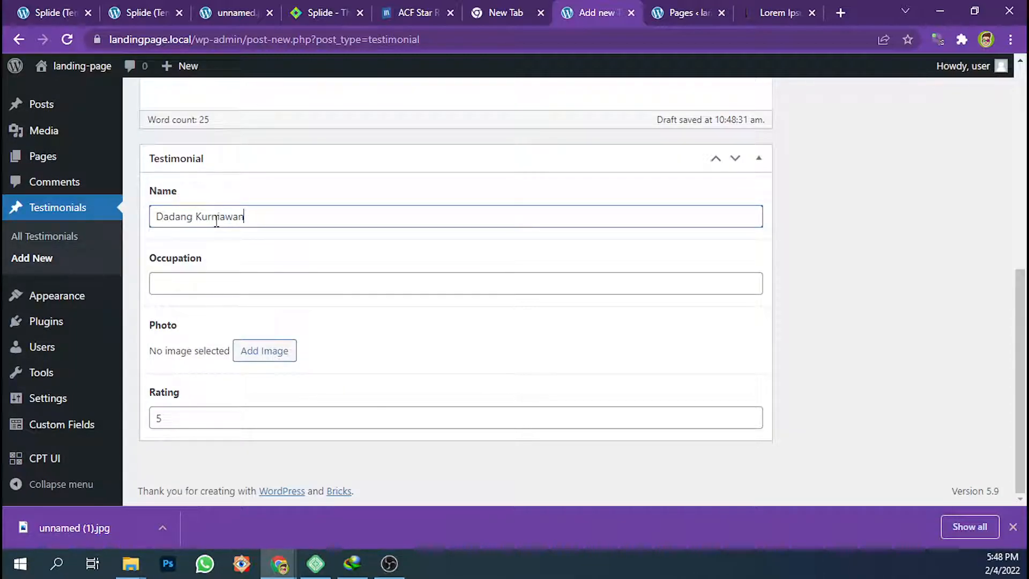
pyautogui.press('Tab')
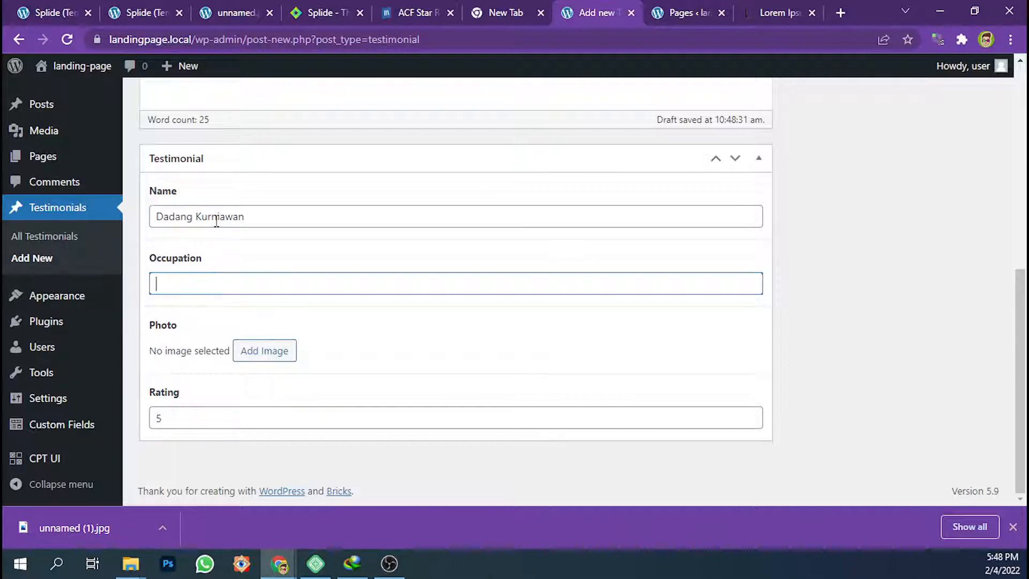
pyautogui.write('CCheff')
# Use unnamed-1.jpg from the media library as the "Nice Customer Services" testimonial's photo
pyautogui.click(242, 362)
pyautogui.click(83, 249)
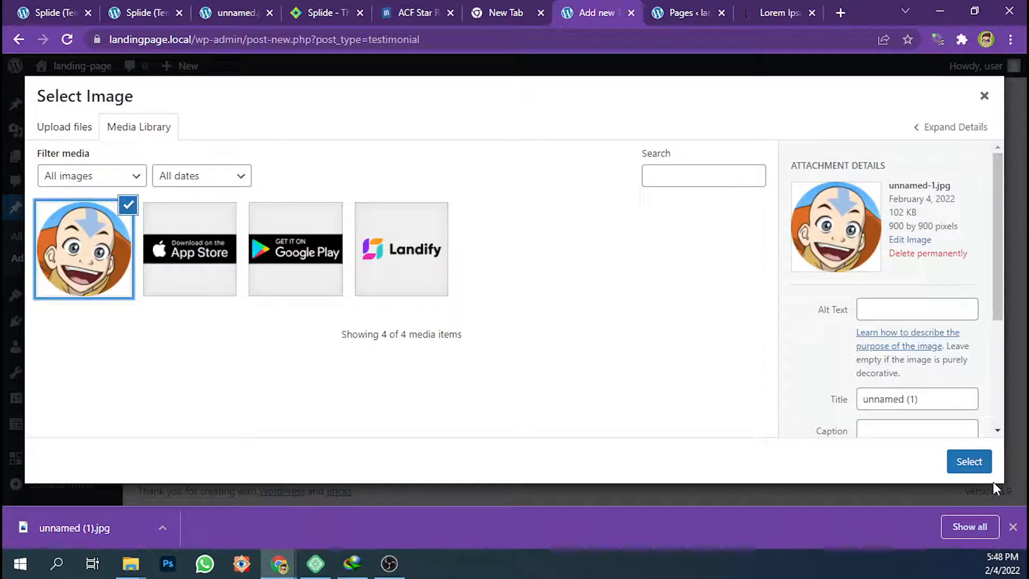
pyautogui.click(969, 459)
# Publish the "Nice Customer Services" testimonial and return to the list of all testimonials
pyautogui.scroll(5, 948, 376)
pyautogui.click(962, 183)
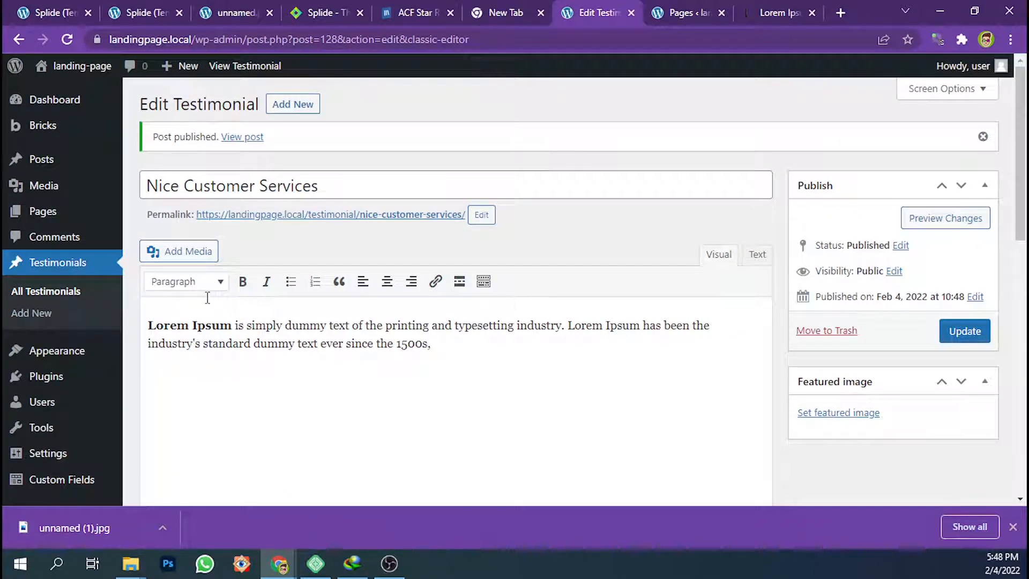
pyautogui.click(94, 294)
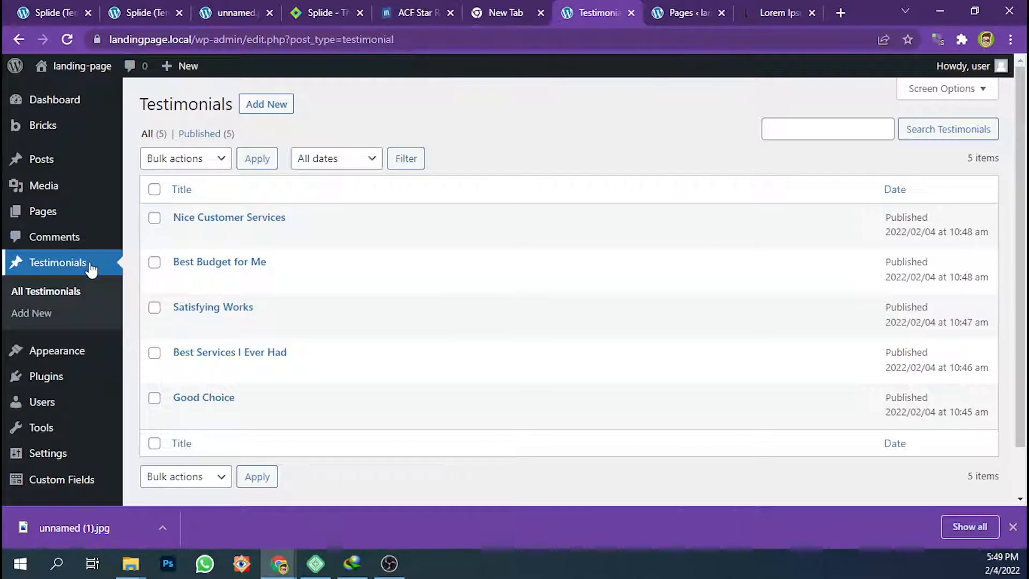
# Update the Testimonial Slider section template and open it for editing in the Bricks builder
pyautogui.moveTo(75, 132)
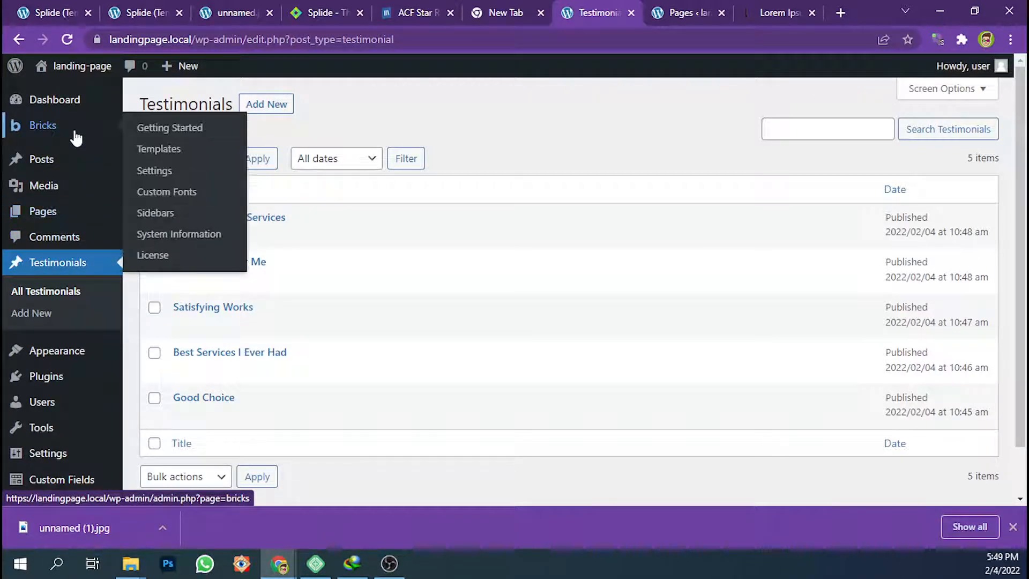
pyautogui.click(155, 150)
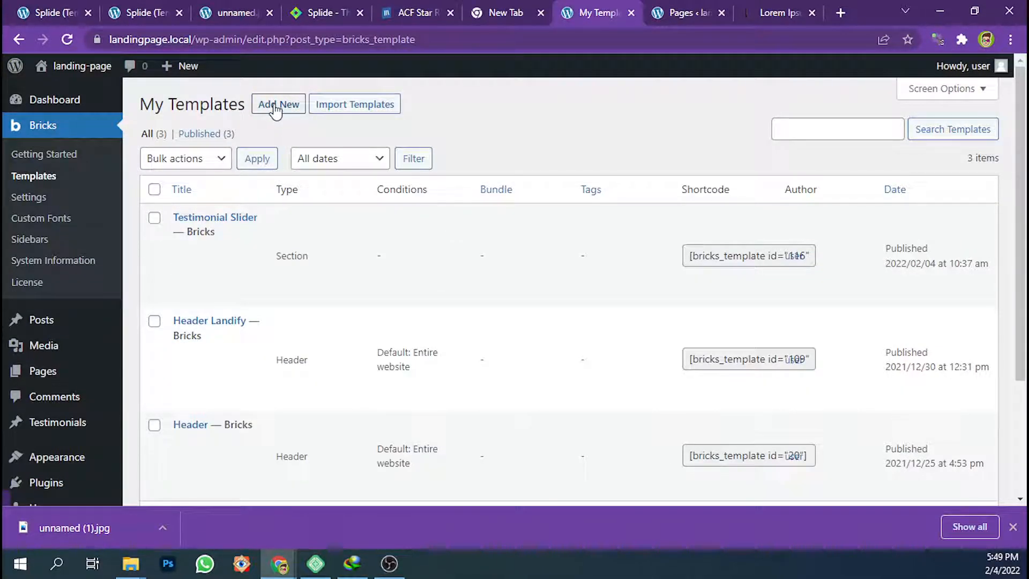
pyautogui.moveTo(236, 243)
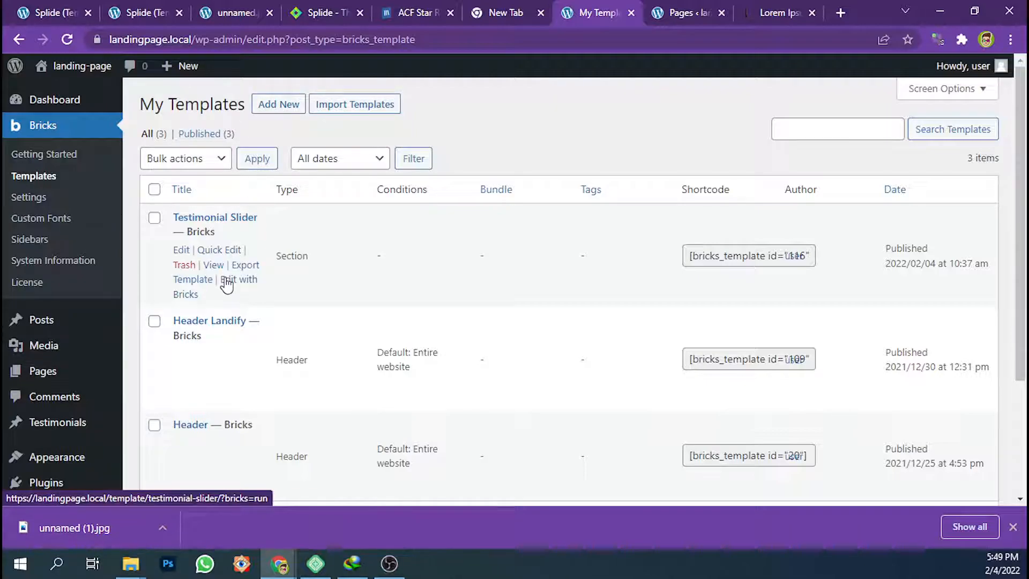
pyautogui.click(181, 250)
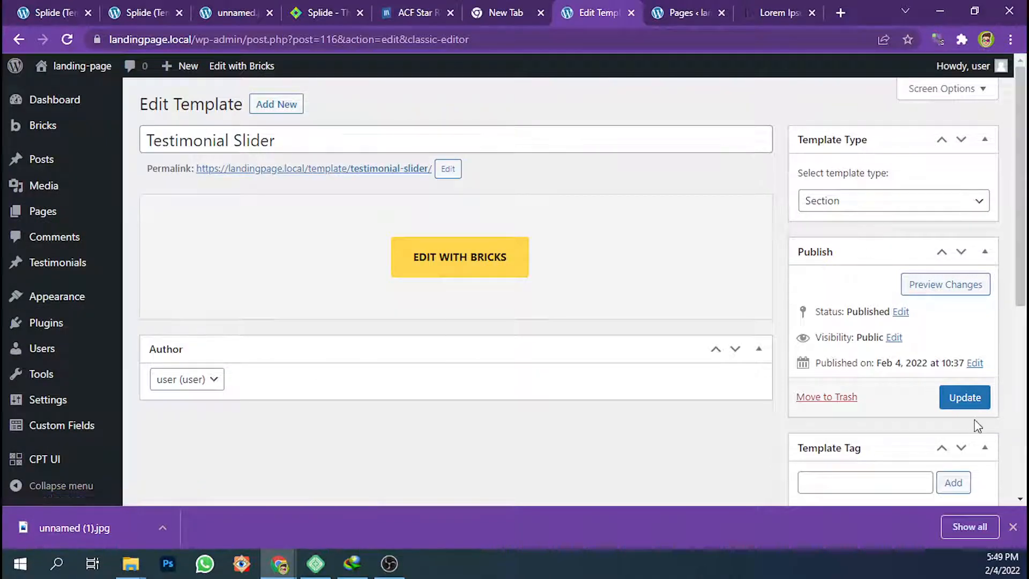
pyautogui.click(967, 401)
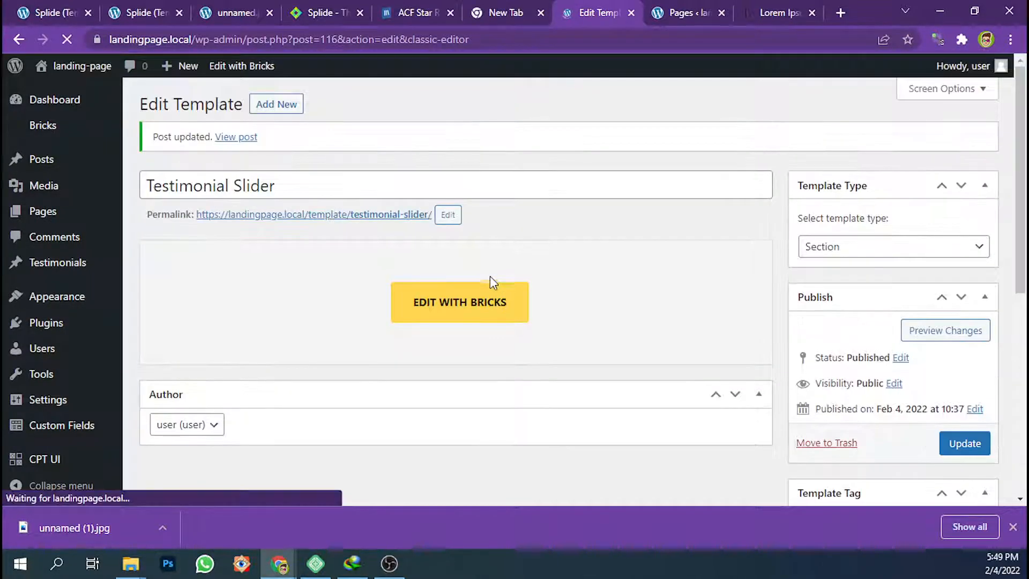
pyautogui.click(456, 301)
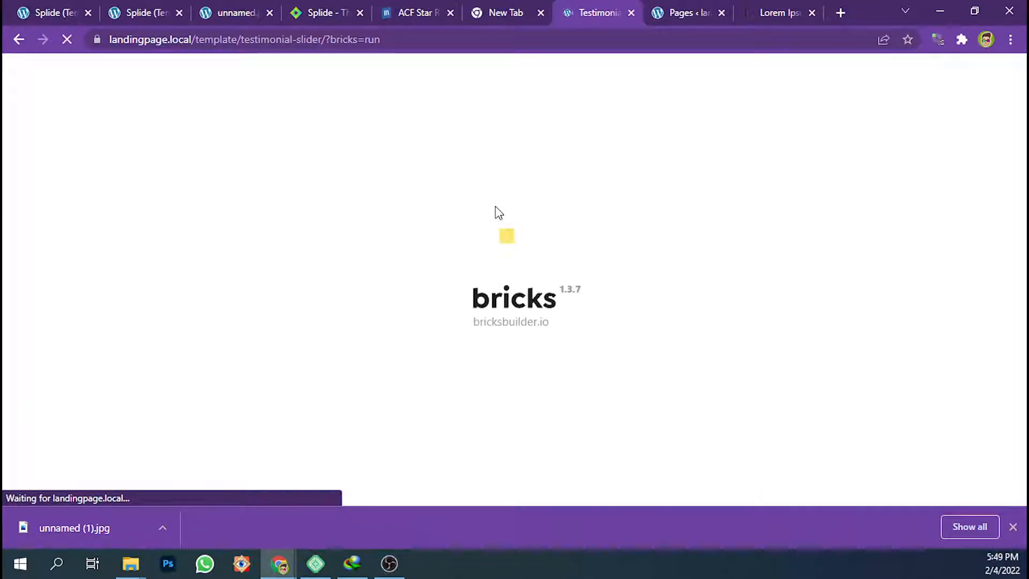
pyautogui.click(1012, 527)
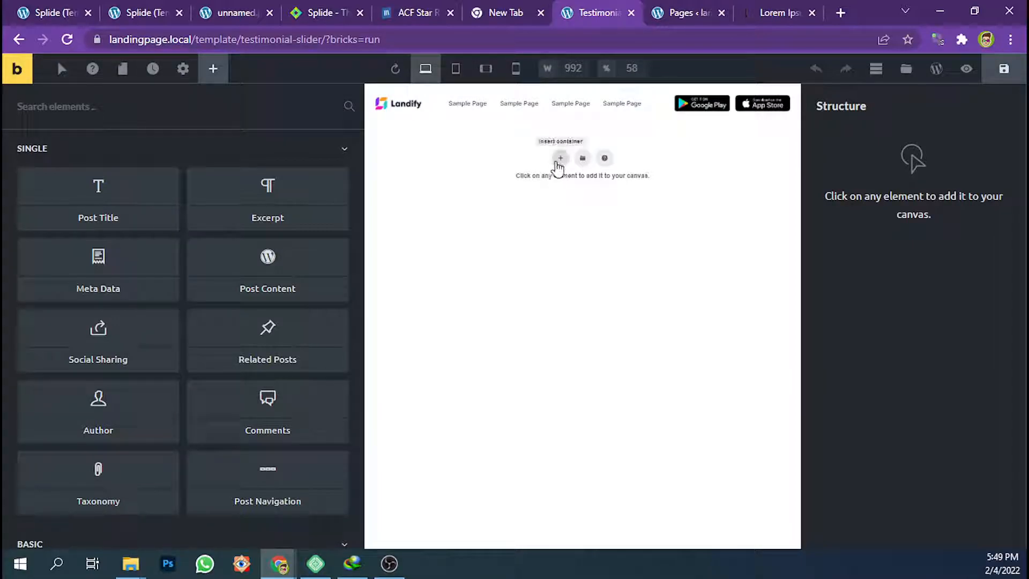
# Insert a container in the empty template and nest a second container inside it
pyautogui.click(560, 157)
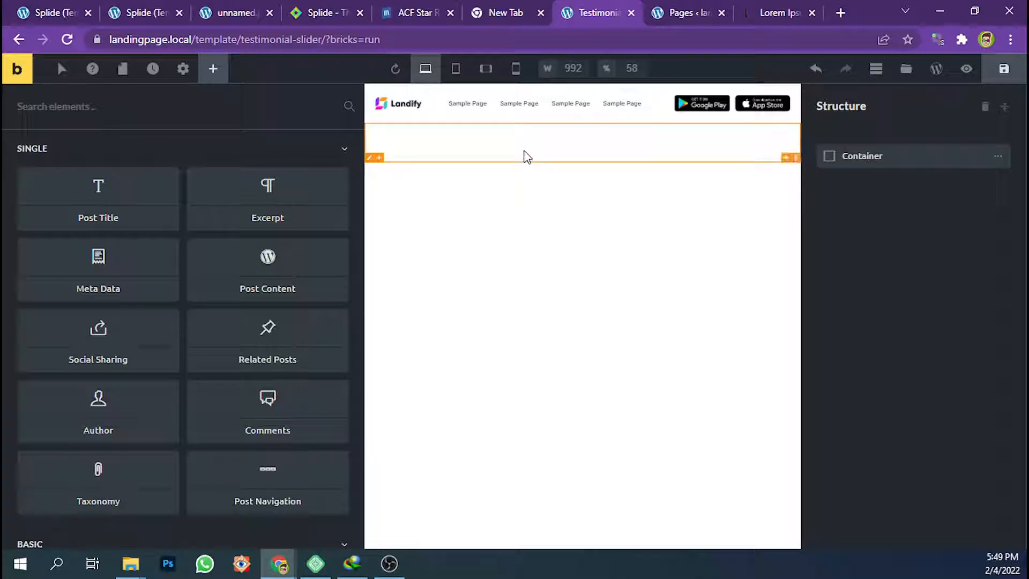
pyautogui.click(527, 156)
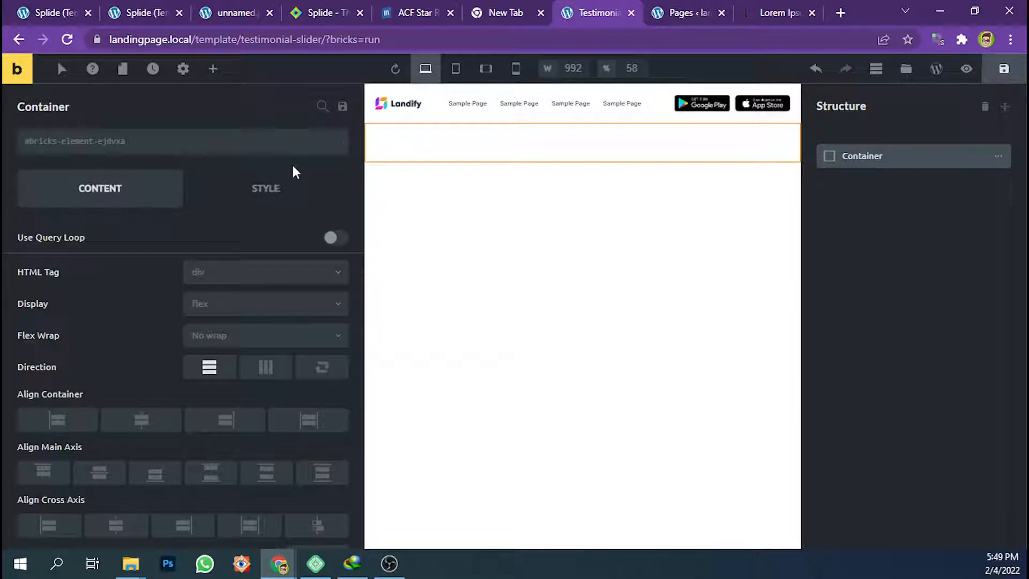
pyautogui.click(212, 69)
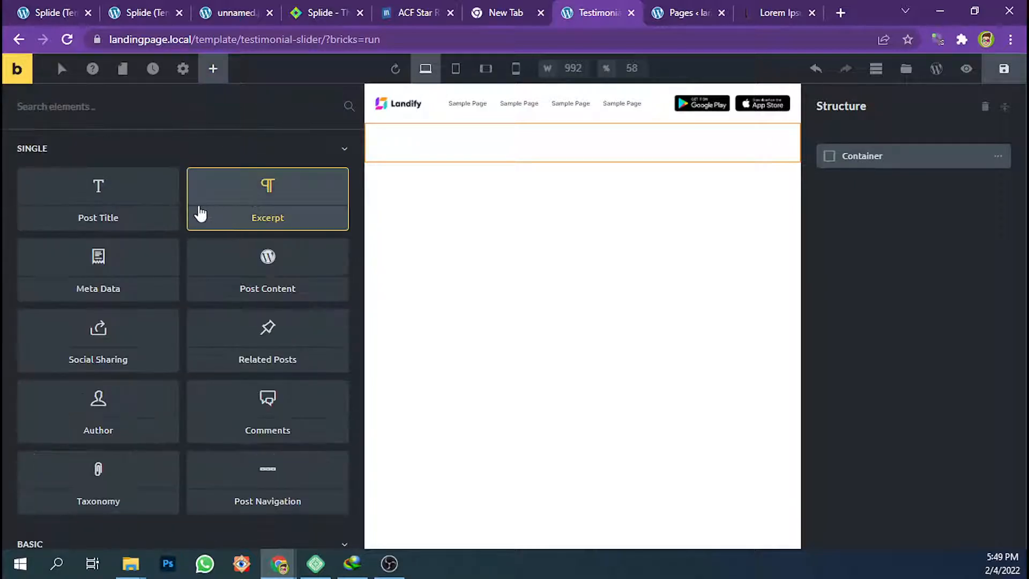
pyautogui.scroll(-4, 133, 257)
pyautogui.click(100, 356)
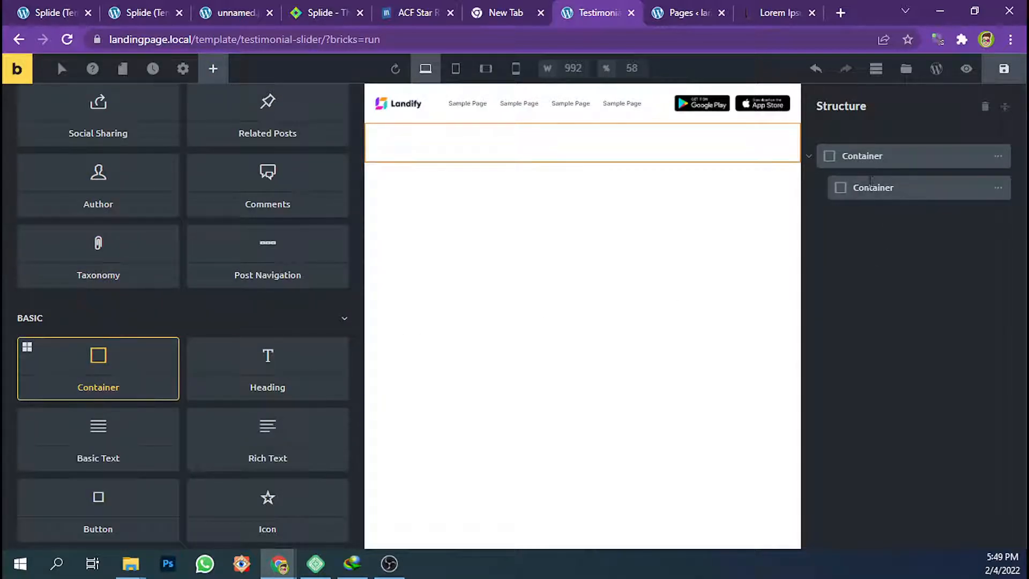
# Enable the query loop on the inner container, with query type Posts and post type Testimonials
pyautogui.click(870, 183)
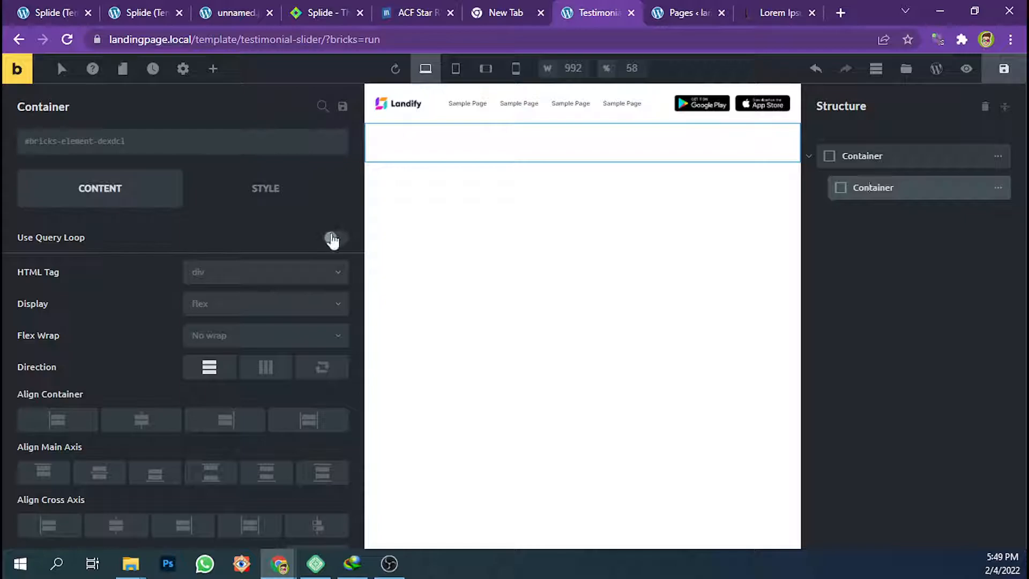
pyautogui.click(332, 239)
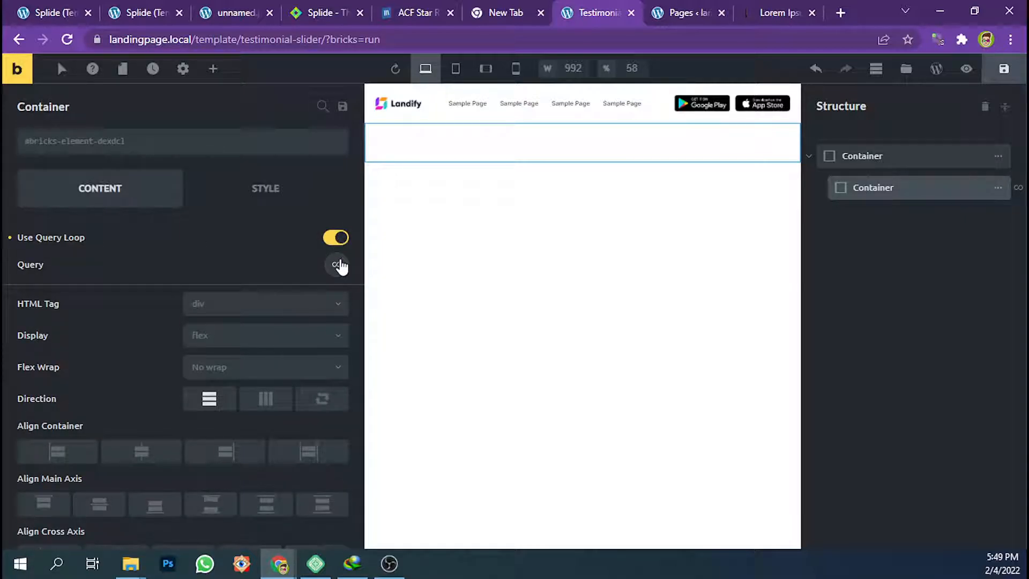
pyautogui.click(336, 264)
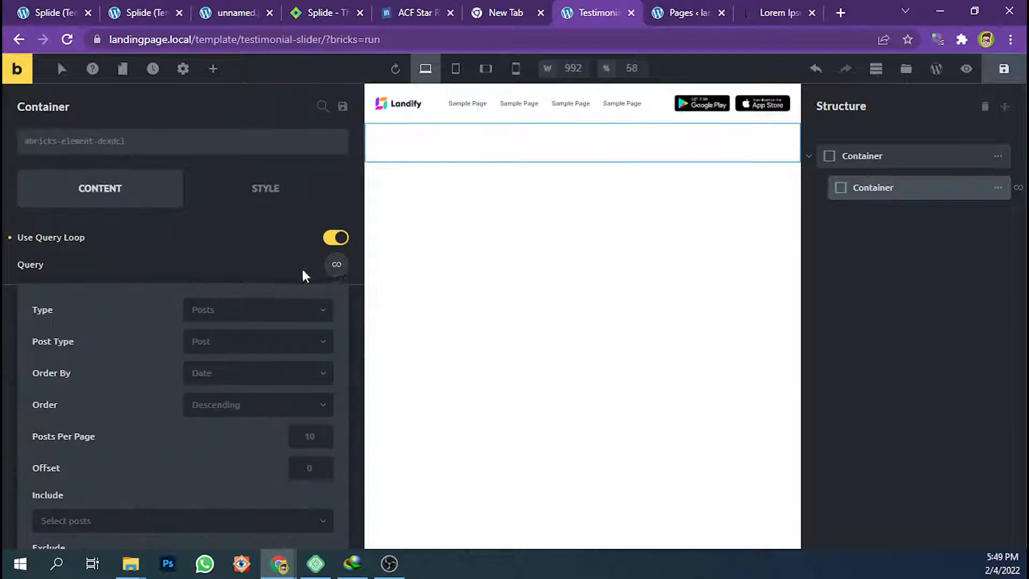
pyautogui.scroll(-1, 246, 264)
pyautogui.click(240, 246)
pyautogui.click(235, 259)
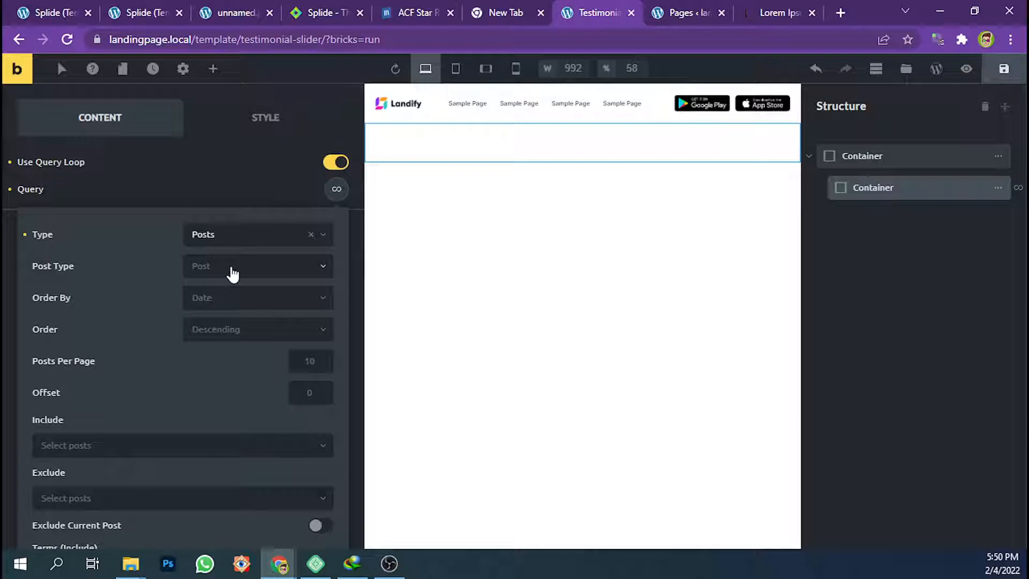
pyautogui.click(232, 271)
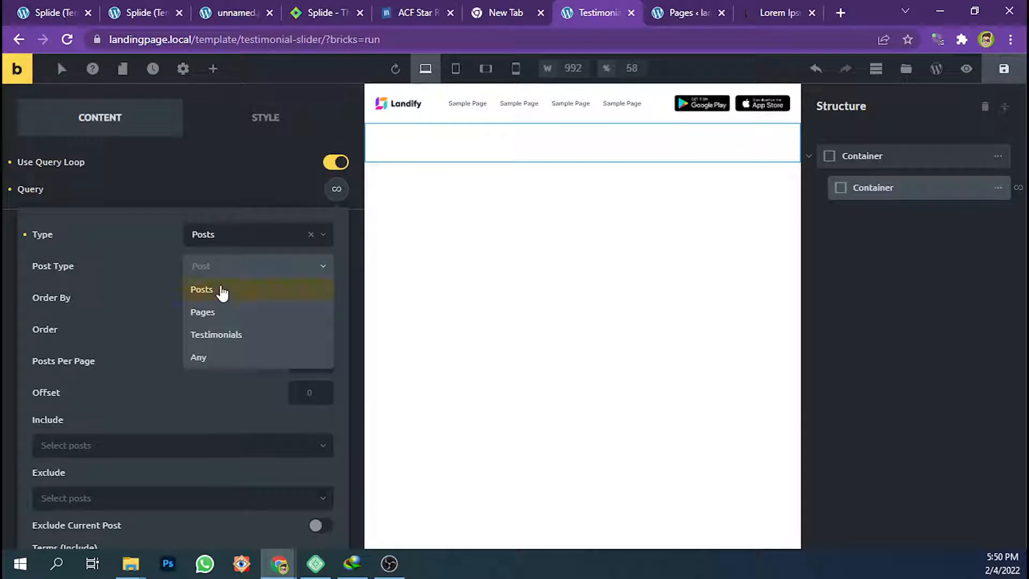
pyautogui.click(218, 335)
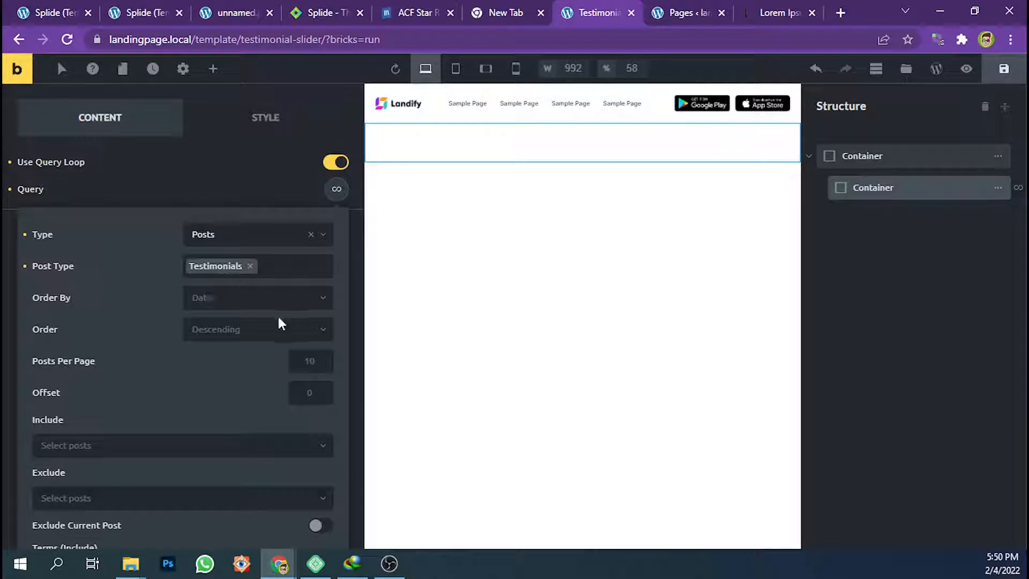
# Limit the inner container's testimonial query to 8 posts per page
pyautogui.scroll(-3, 278, 326)
pyautogui.click(307, 214)
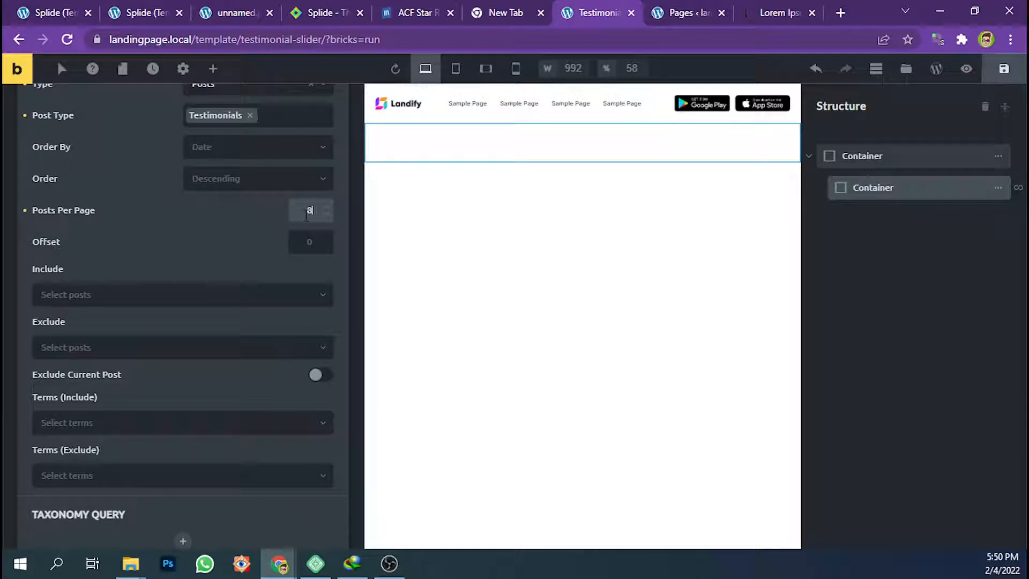
pyautogui.click(887, 262)
# Add a Post Title element and, below it, a Post Content element inside the looped container
pyautogui.click(213, 69)
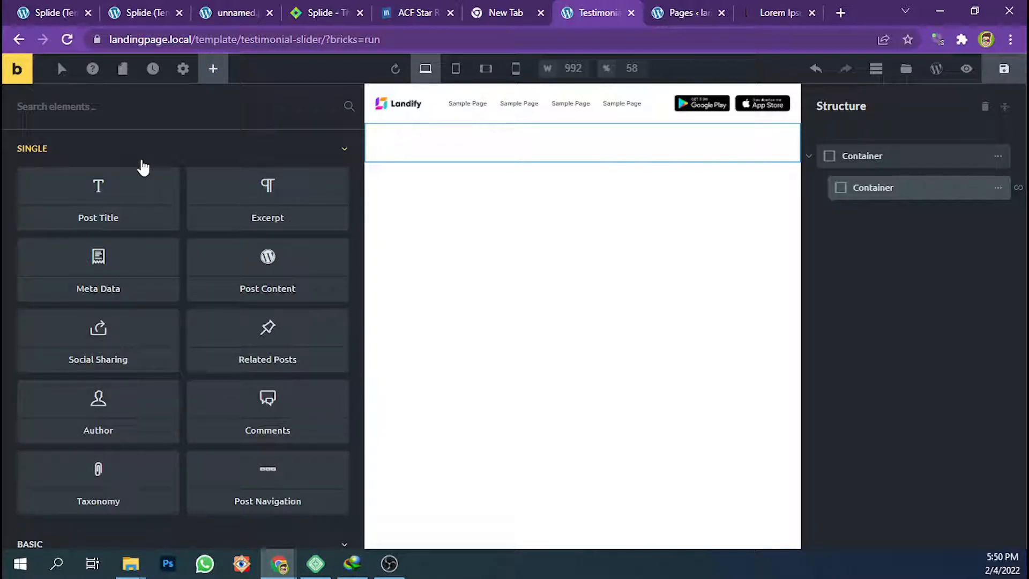
pyautogui.click(124, 195)
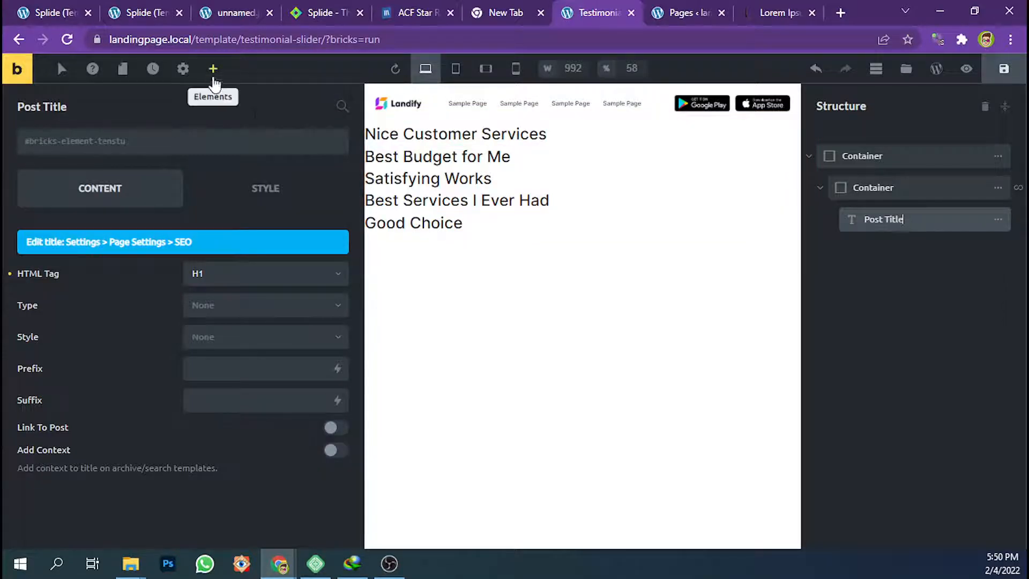
pyautogui.click(214, 71)
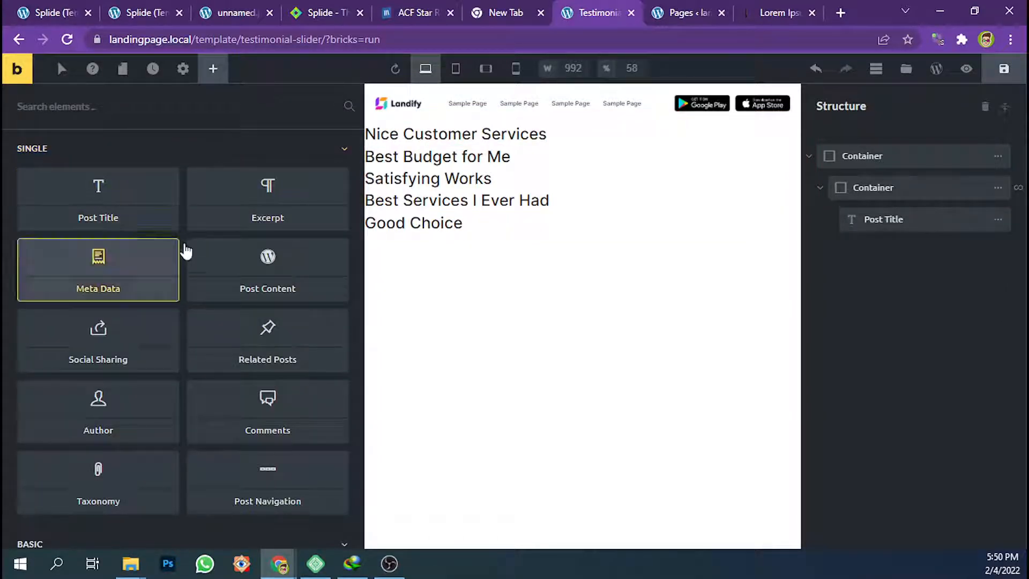
pyautogui.click(241, 266)
pyautogui.moveTo(831, 250); pyautogui.dragTo(870, 245)
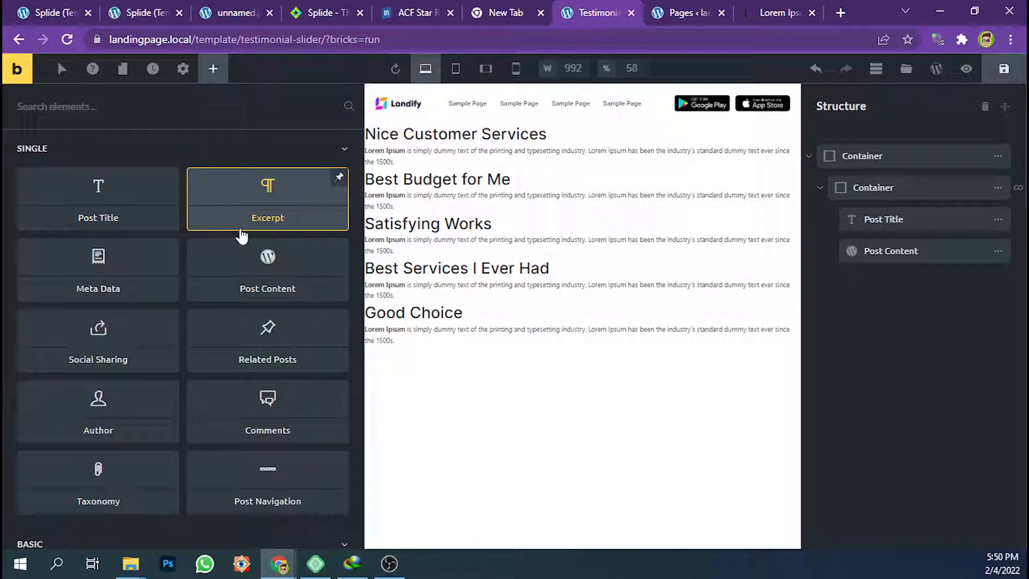
# Add a Basic Text element below Post Content inside the looped container
pyautogui.scroll(-6, 225, 259)
pyautogui.click(108, 364)
pyautogui.moveTo(876, 273)
pyautogui.mouseDown()
pyautogui.moveTo(873, 259)
pyautogui.moveTo(873, 270)
pyautogui.mouseUp()
# Replace the Basic Text element's placeholder text with the ACF Name dynamic data tag
pyautogui.click(879, 282)
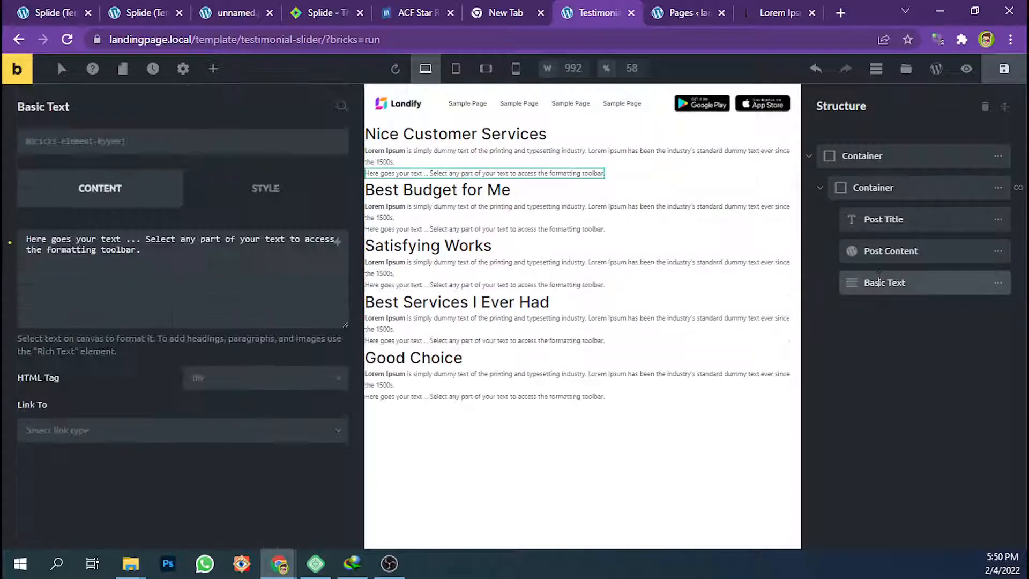
pyautogui.click(171, 257)
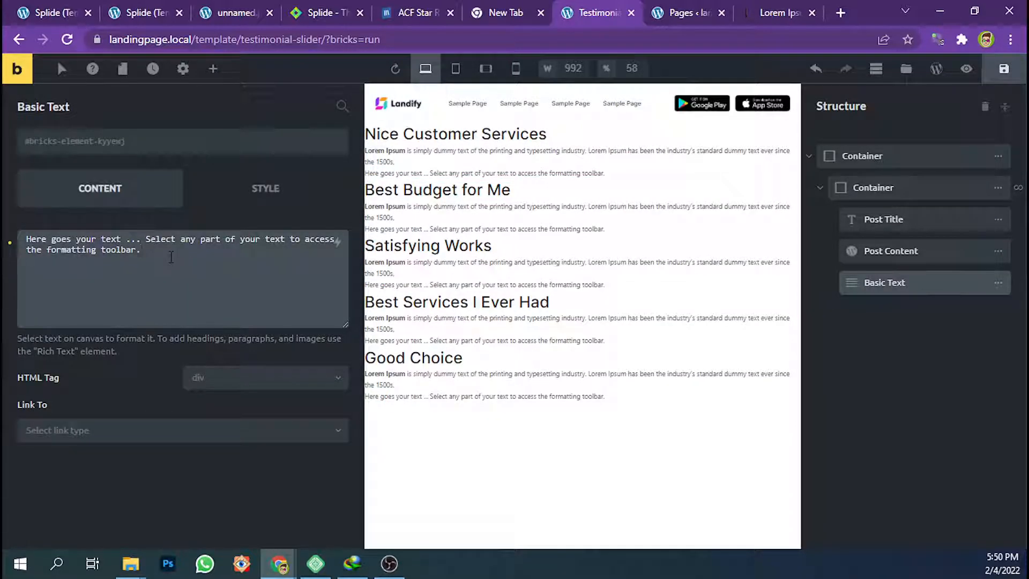
pyautogui.hotkey('ctrl', 'a')
pyautogui.press('BackSpace')
pyautogui.click(337, 241)
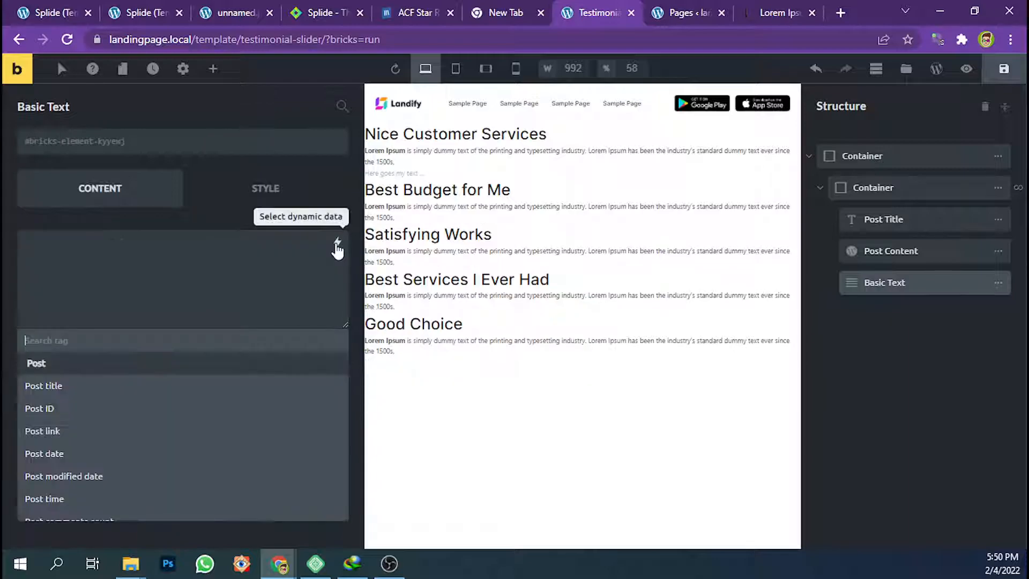
pyautogui.scroll(-10, 127, 437)
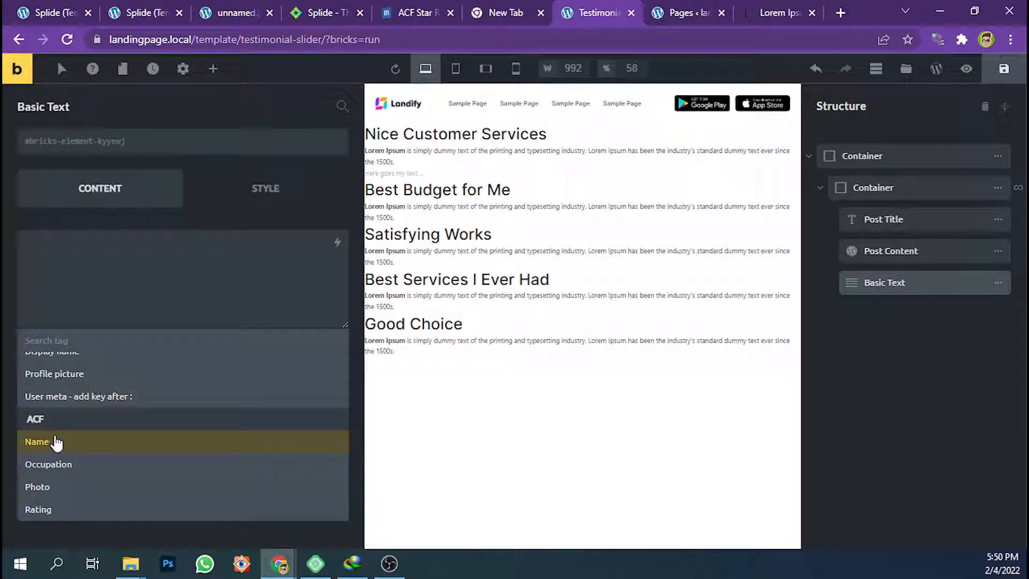
pyautogui.click(55, 448)
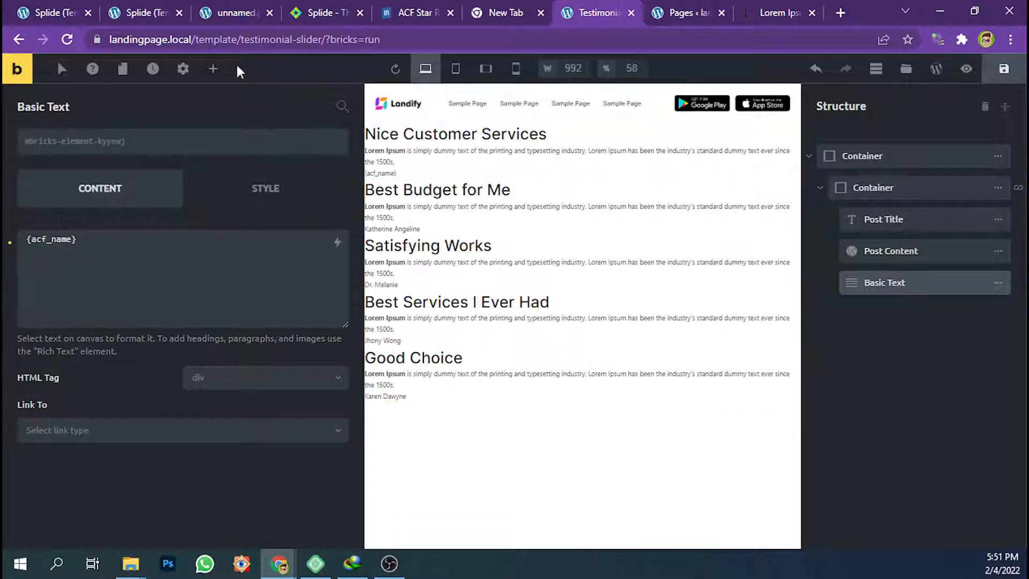
# Add a second Basic Text element below the name text inside the looped container
pyautogui.click(213, 68)
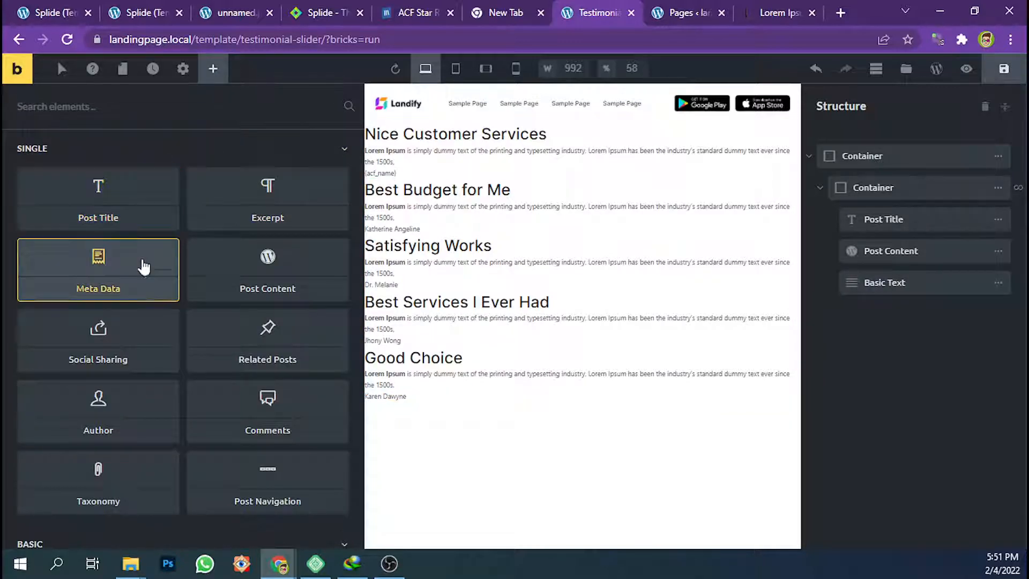
pyautogui.scroll(-5, 145, 294)
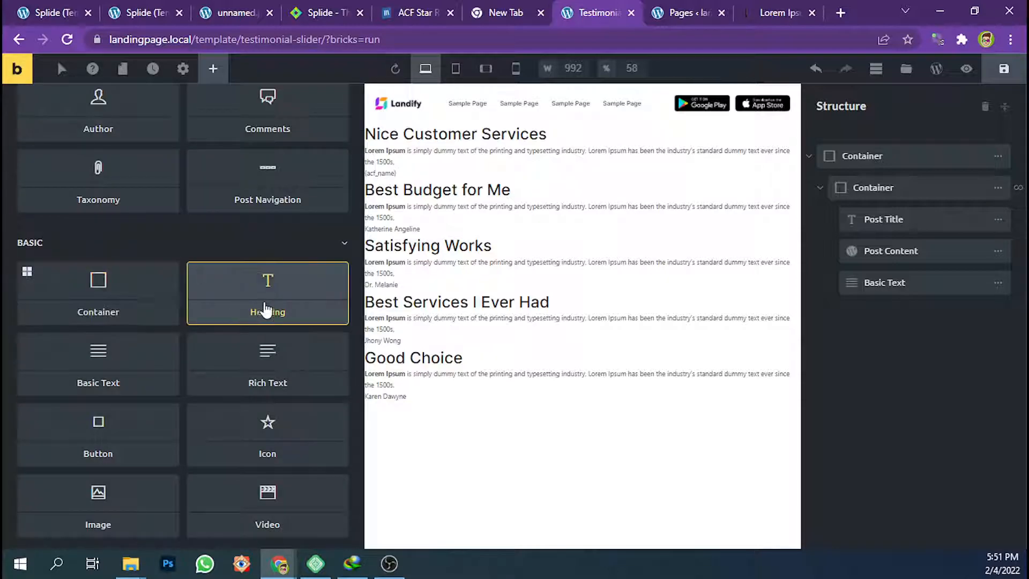
pyautogui.click(98, 370)
pyautogui.moveTo(830, 314); pyautogui.dragTo(886, 314)
# Replace the second Basic Text element's placeholder with the ACF Occupation dynamic data tag
pyautogui.click(885, 314)
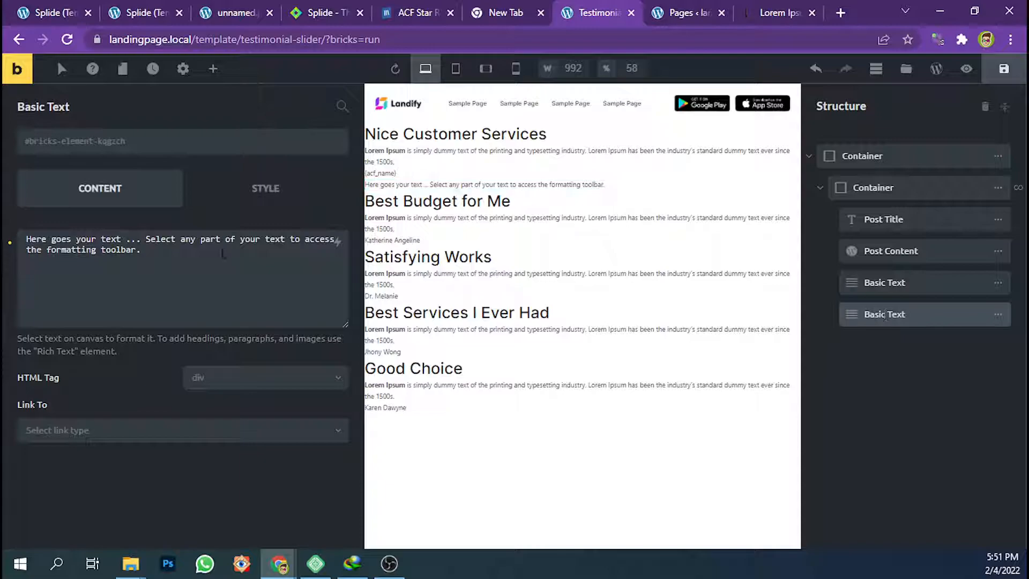
pyautogui.click(190, 261)
pyautogui.hotkey('ctrl', 'a')
pyautogui.press('BackSpace')
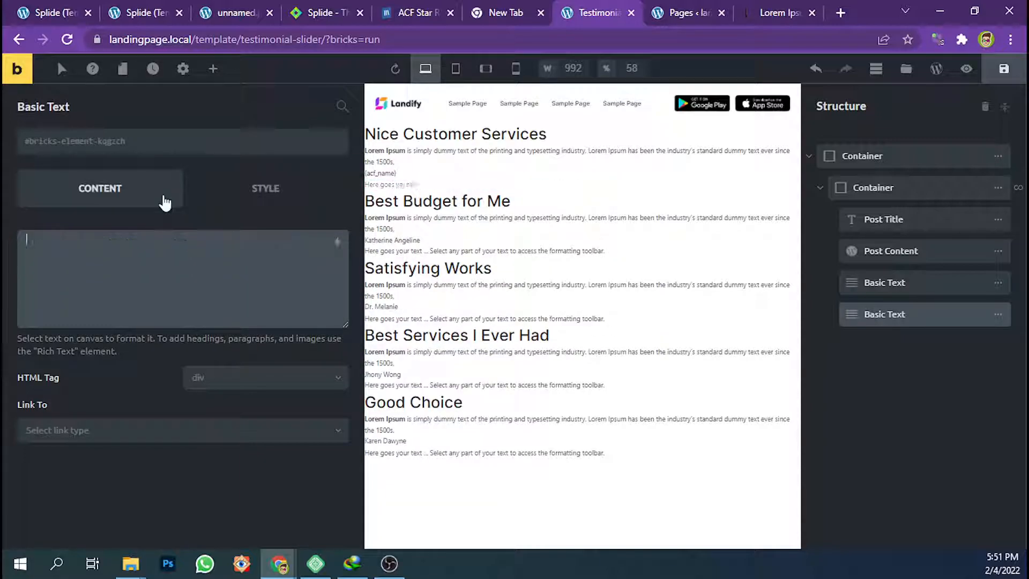
pyautogui.click(337, 243)
pyautogui.scroll(-10, 191, 436)
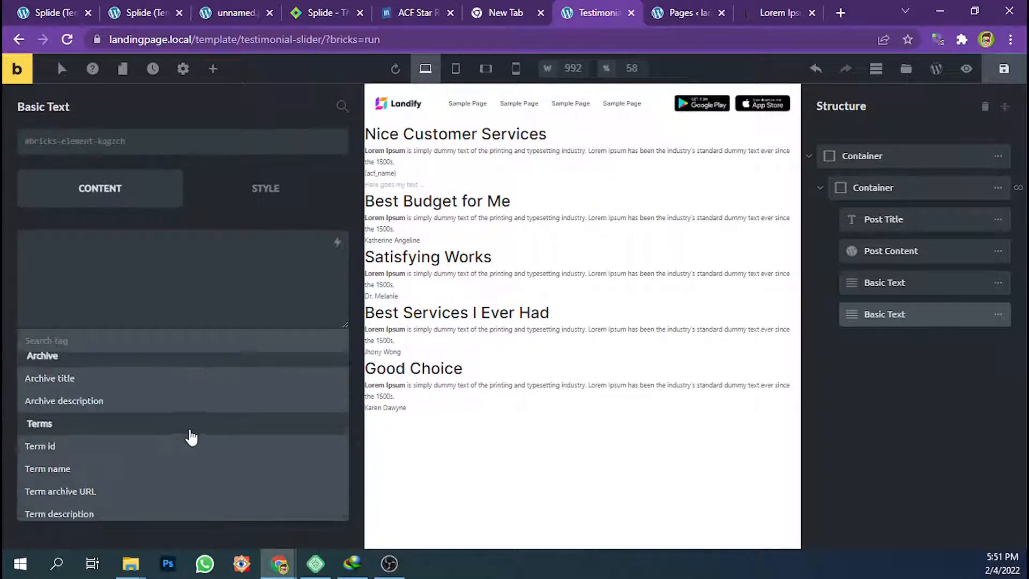
pyautogui.scroll(-4, 133, 460)
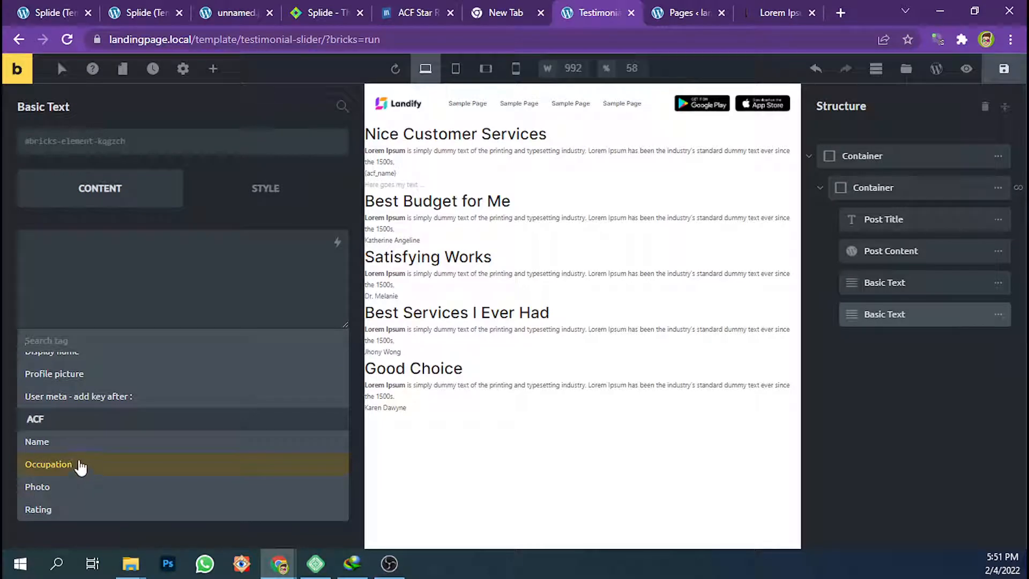
pyautogui.click(80, 465)
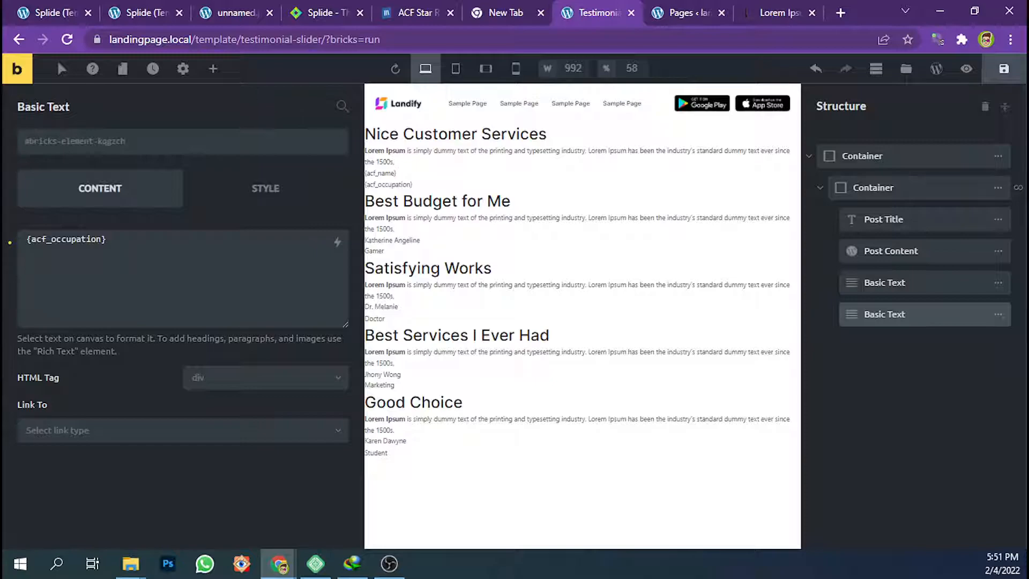
# Add an Image element below the occupation text inside the looped container
pyautogui.click(213, 69)
pyautogui.scroll(-8, 190, 223)
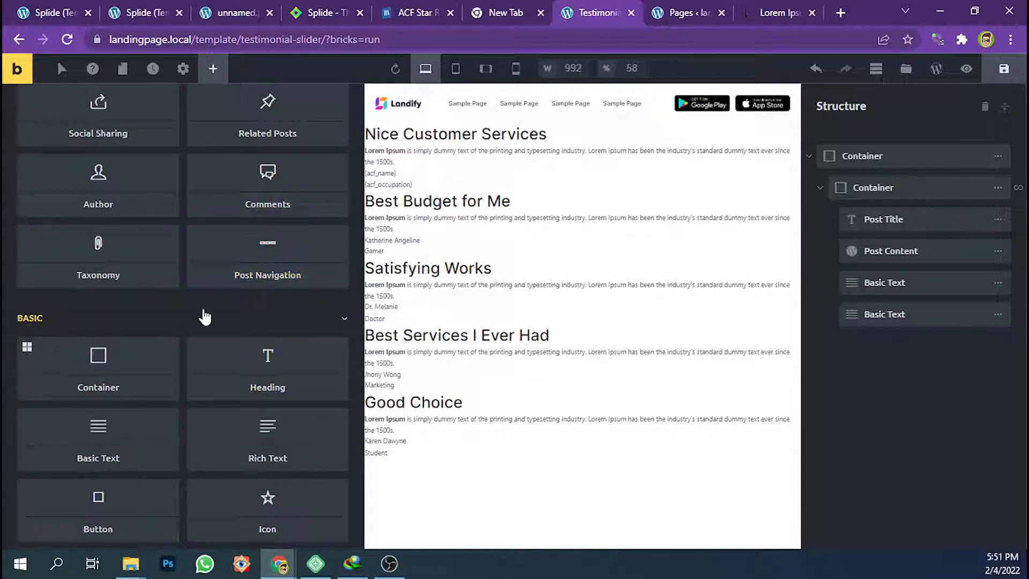
pyautogui.moveTo(115, 361); pyautogui.dragTo(876, 341)
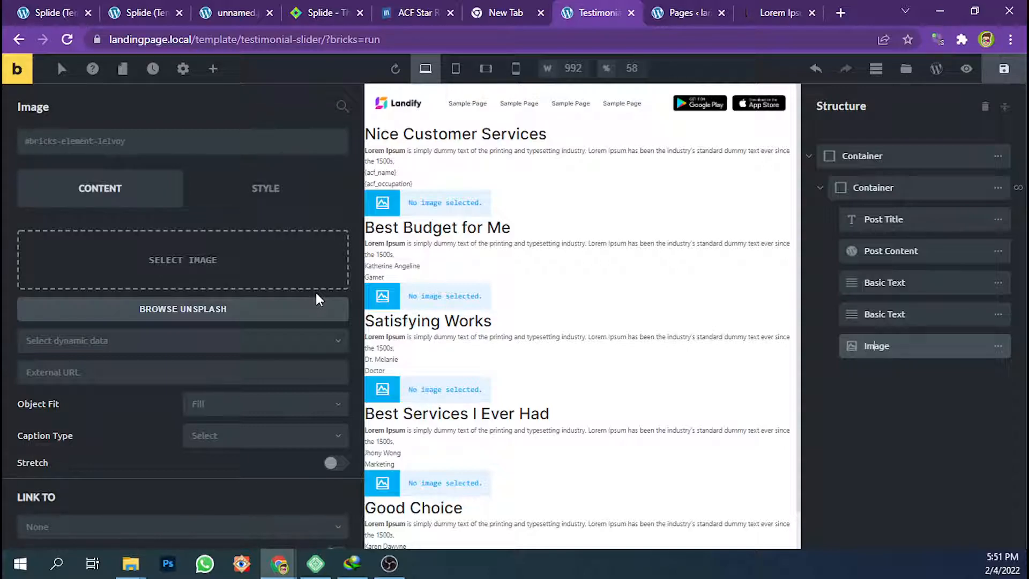
# Set the Image element's dynamic data source to the ACF Photo field
pyautogui.click(203, 348)
pyautogui.scroll(-10, 156, 443)
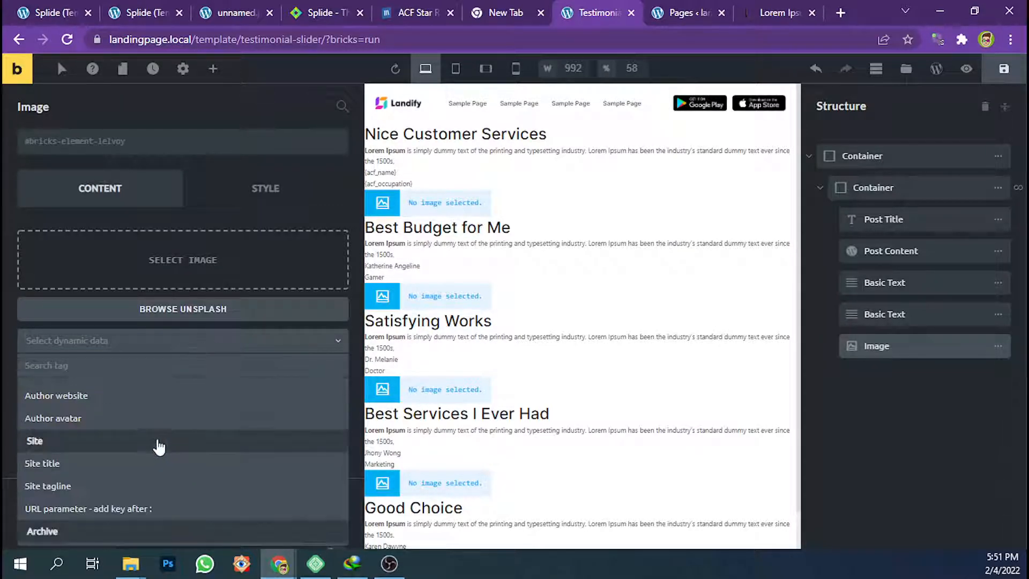
pyautogui.scroll(-5, 109, 488)
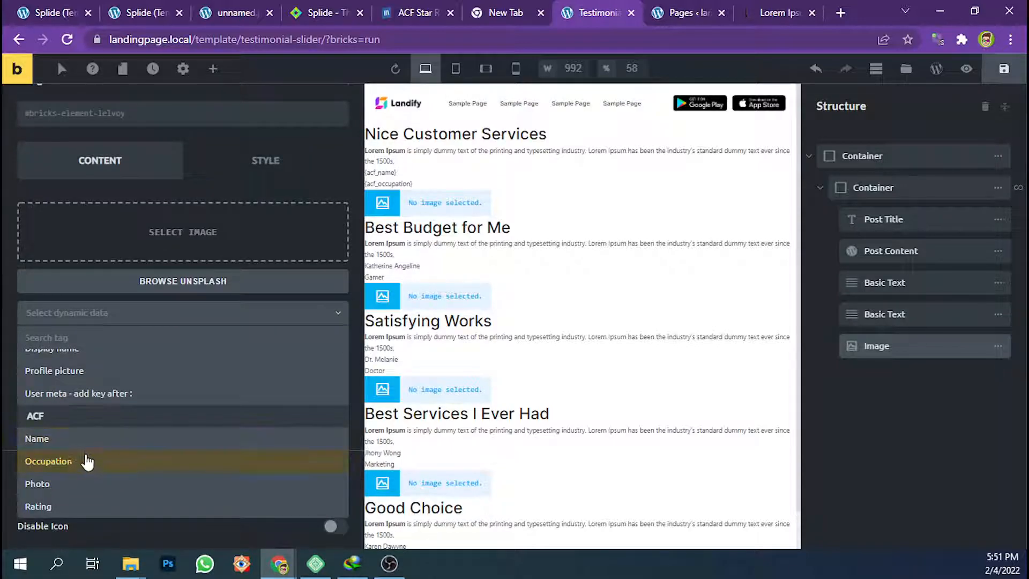
pyautogui.click(78, 487)
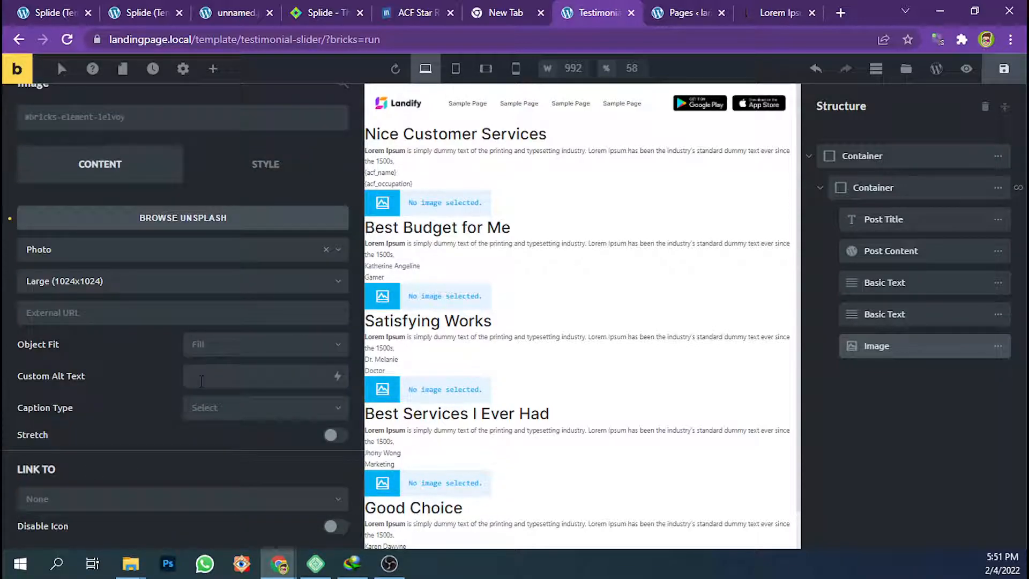
pyautogui.scroll(-2, 584, 311)
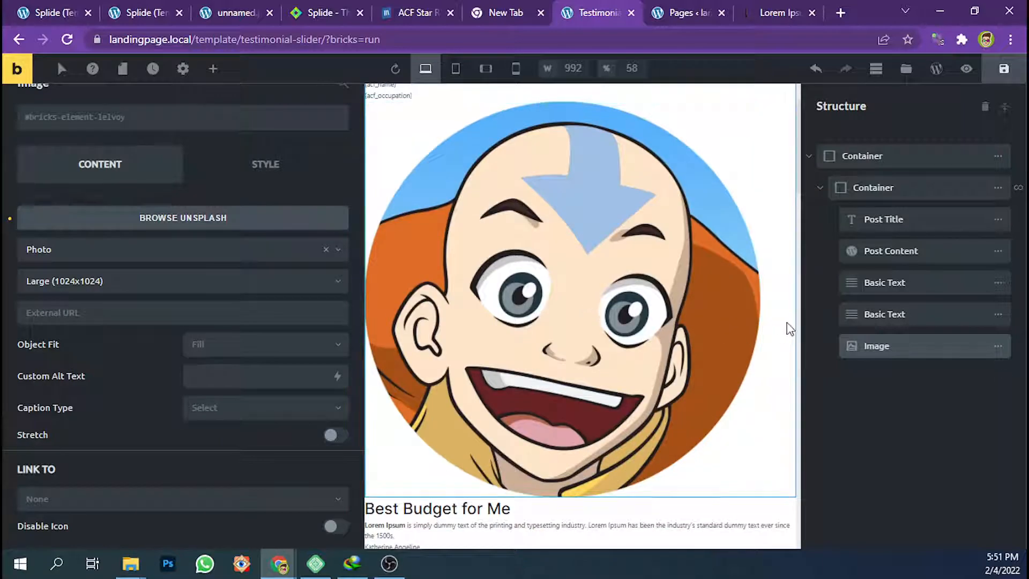
# Browse the available Bricks elements for one that can display the rating after the Image element
pyautogui.click(884, 347)
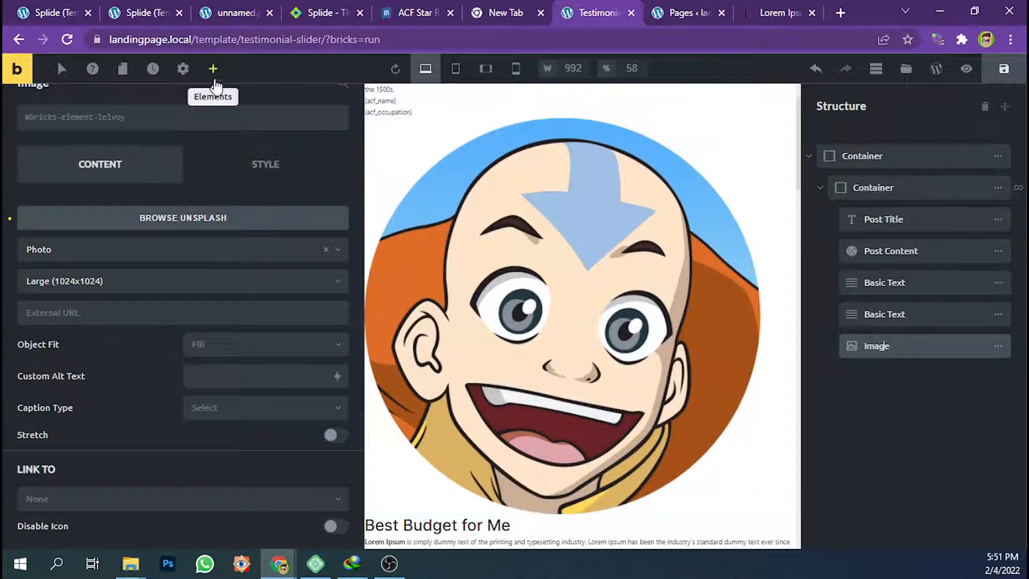
pyautogui.click(215, 80)
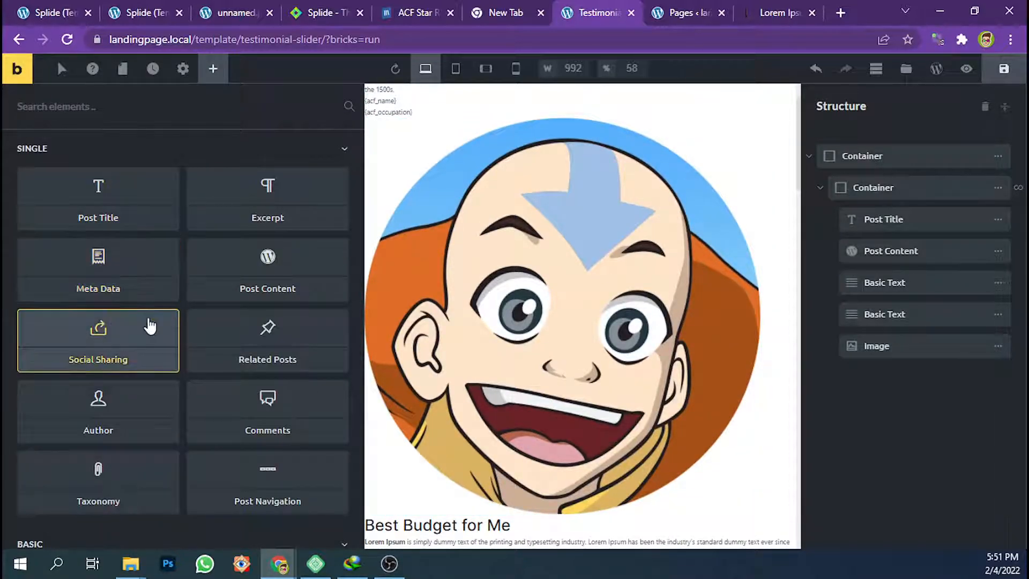
pyautogui.scroll(-5, 149, 327)
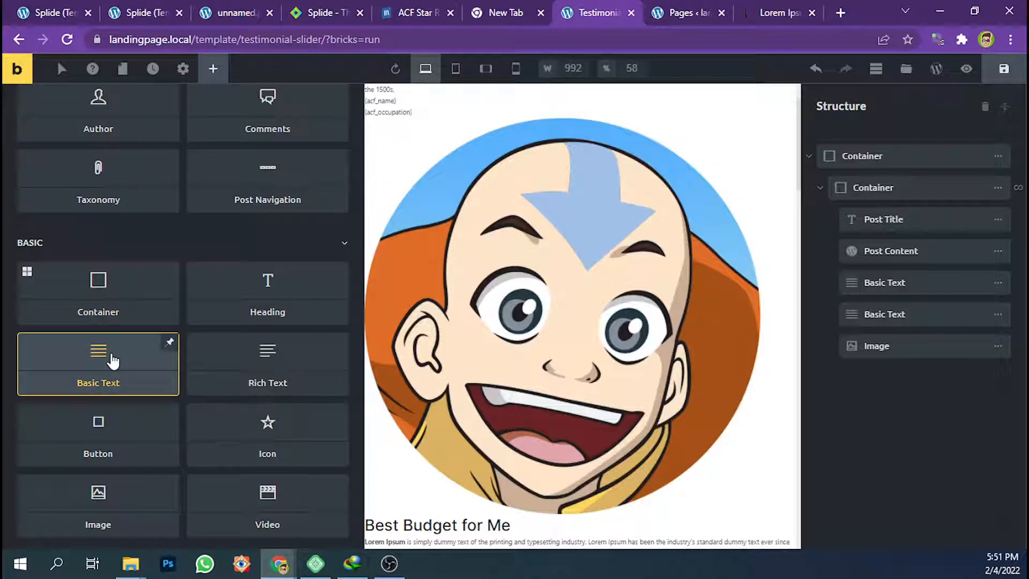
pyautogui.scroll(-5, 112, 361)
pyautogui.scroll(-4, 161, 364)
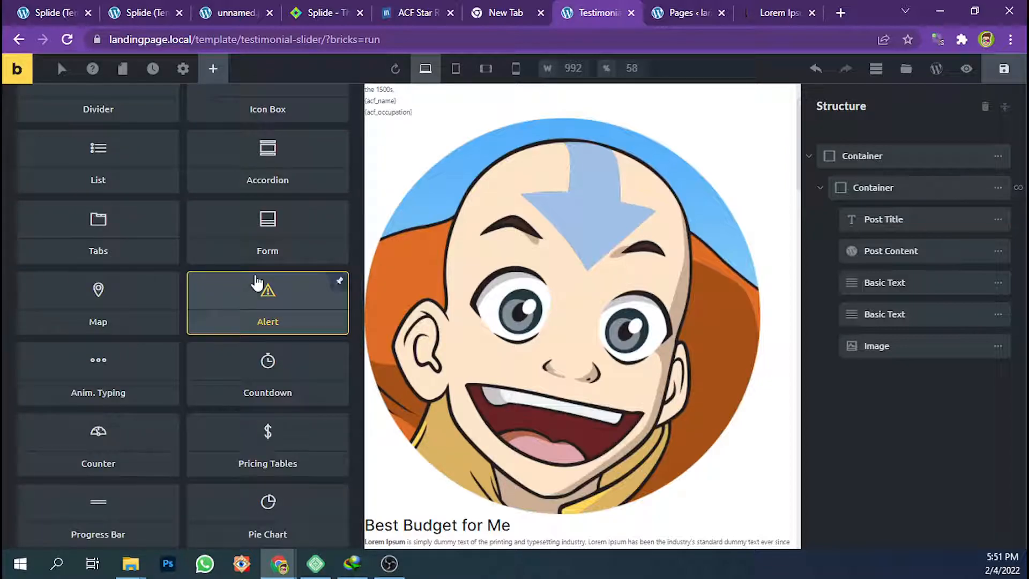
pyautogui.scroll(12, 256, 282)
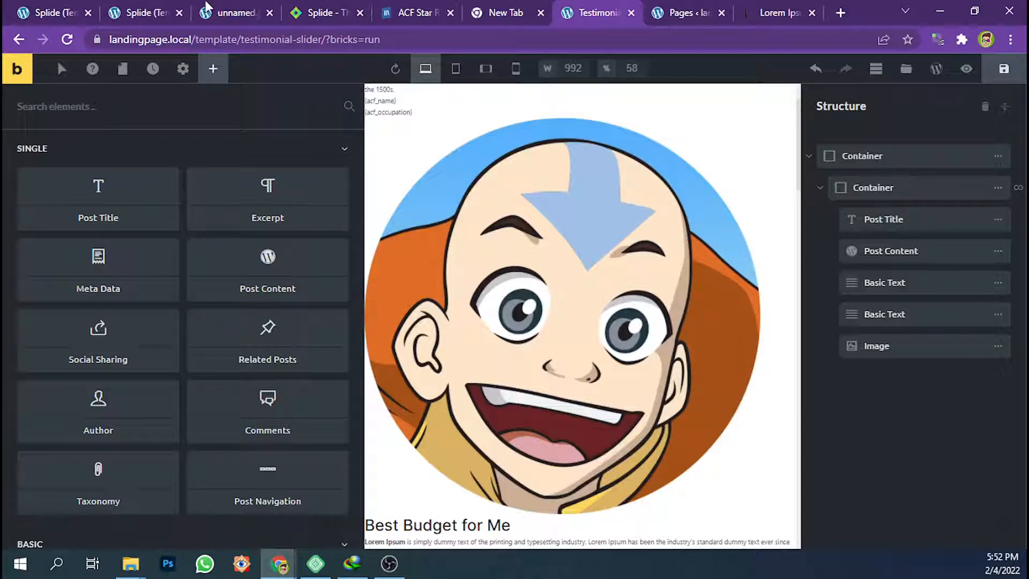
# Open the "Nice Customer Services" testimonial for editing in WordPress admin and examine its Rating field
pyautogui.click(163, 9)
pyautogui.click(220, 9)
pyautogui.click(317, 7)
pyautogui.click(412, 9)
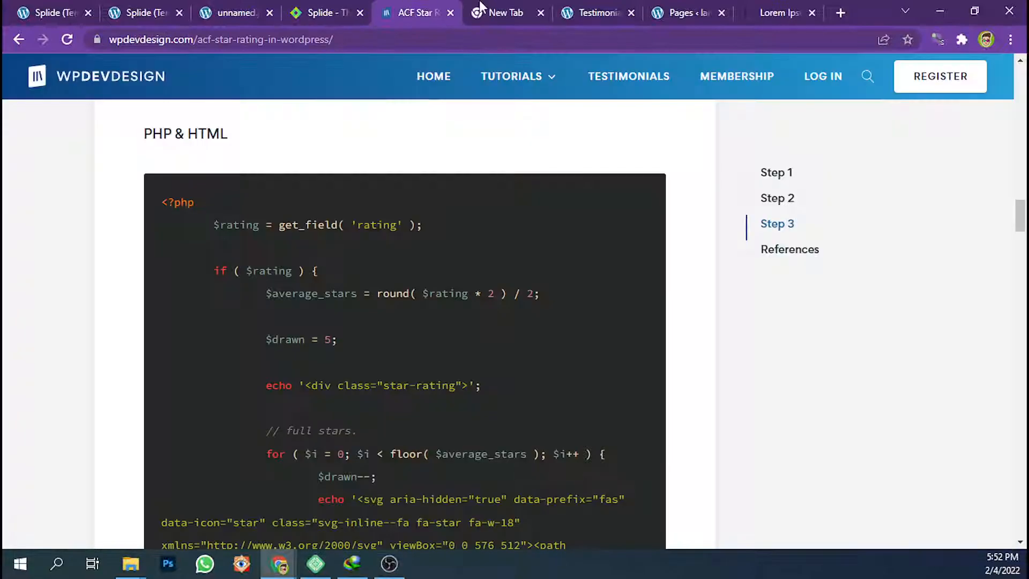
pyautogui.click(504, 10)
pyautogui.click(572, 9)
pyautogui.click(686, 8)
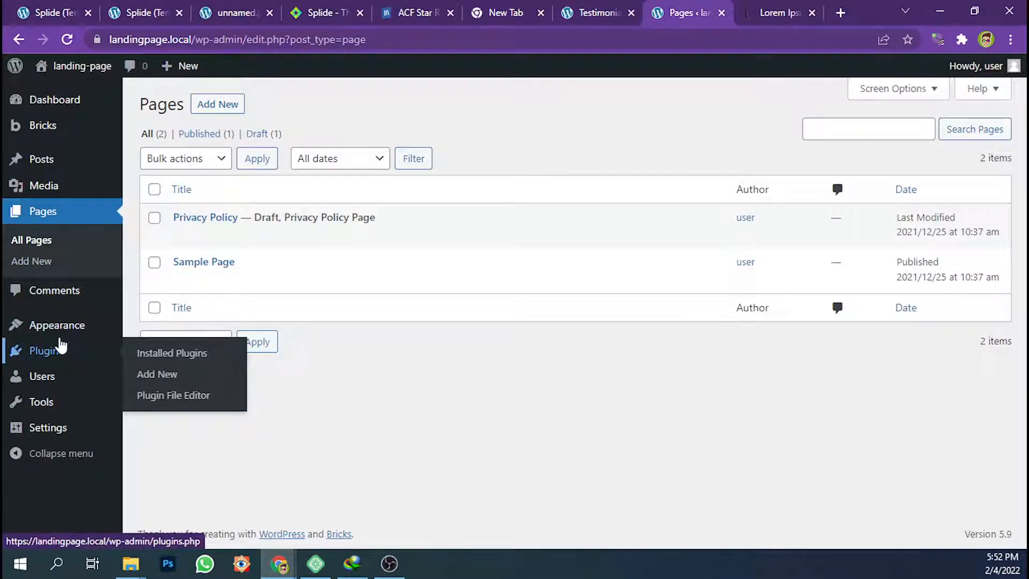
pyautogui.click(62, 348)
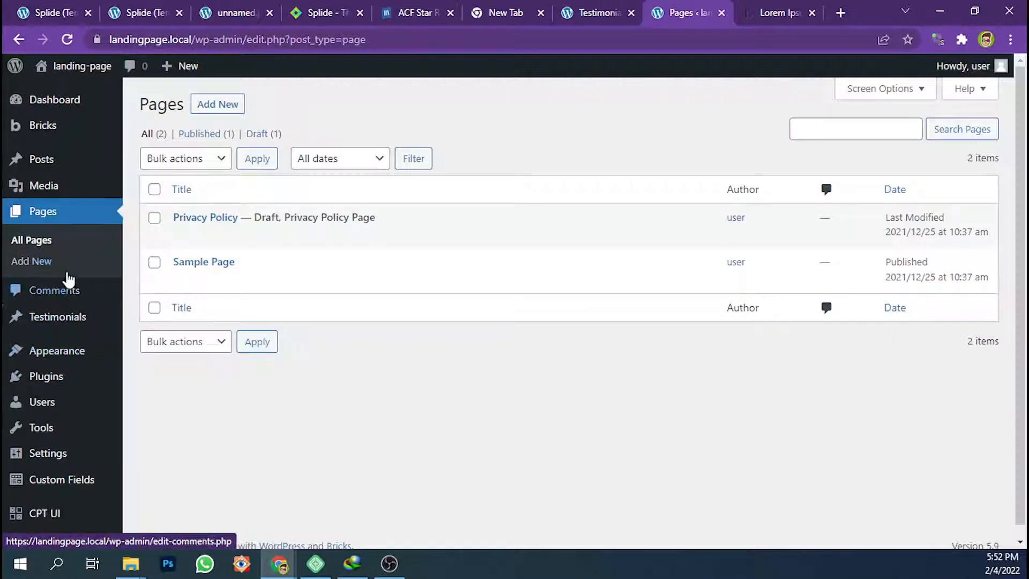
pyautogui.moveTo(75, 324)
pyautogui.click(145, 320)
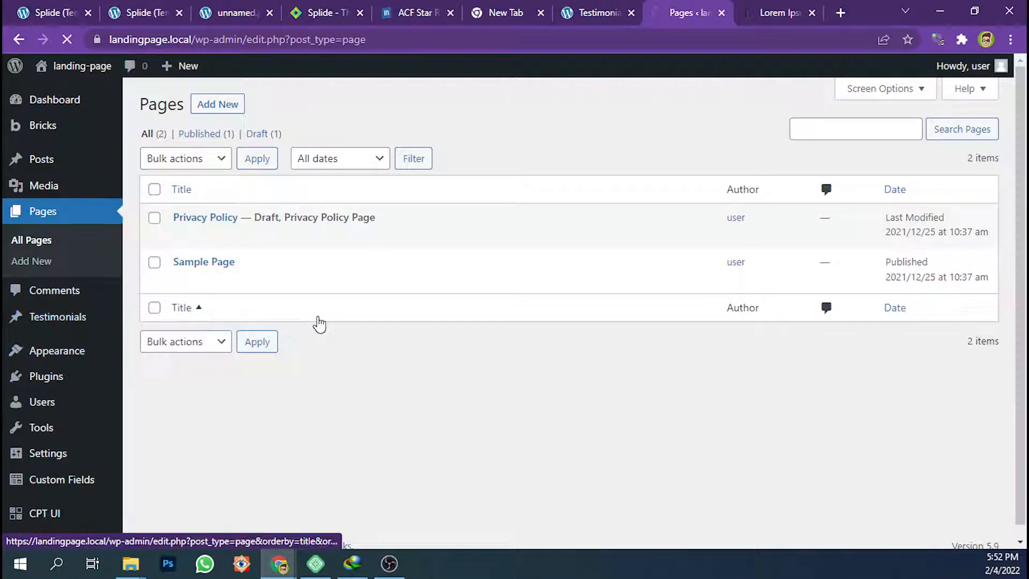
pyautogui.click(182, 236)
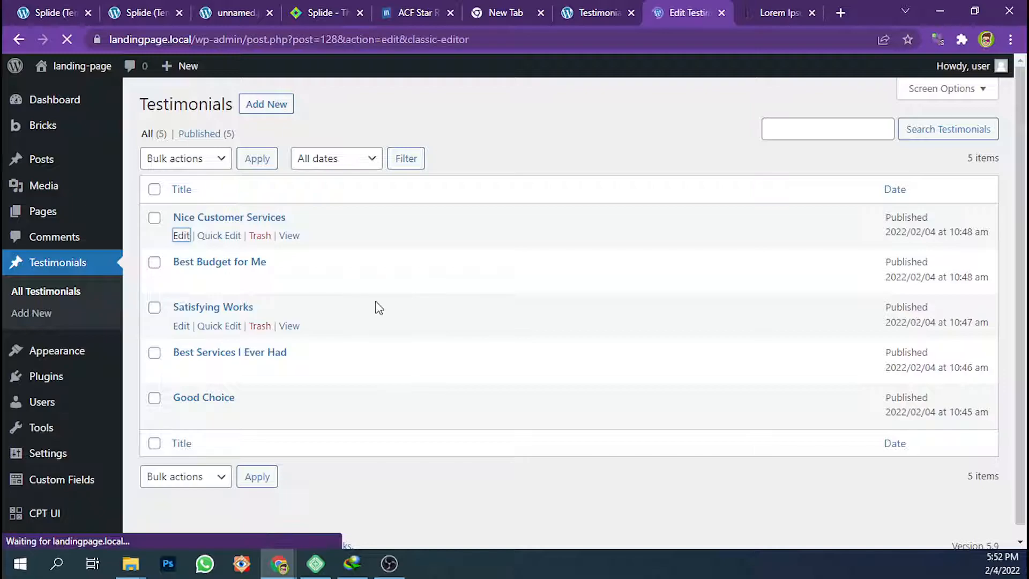
pyautogui.scroll(-10, 321, 343)
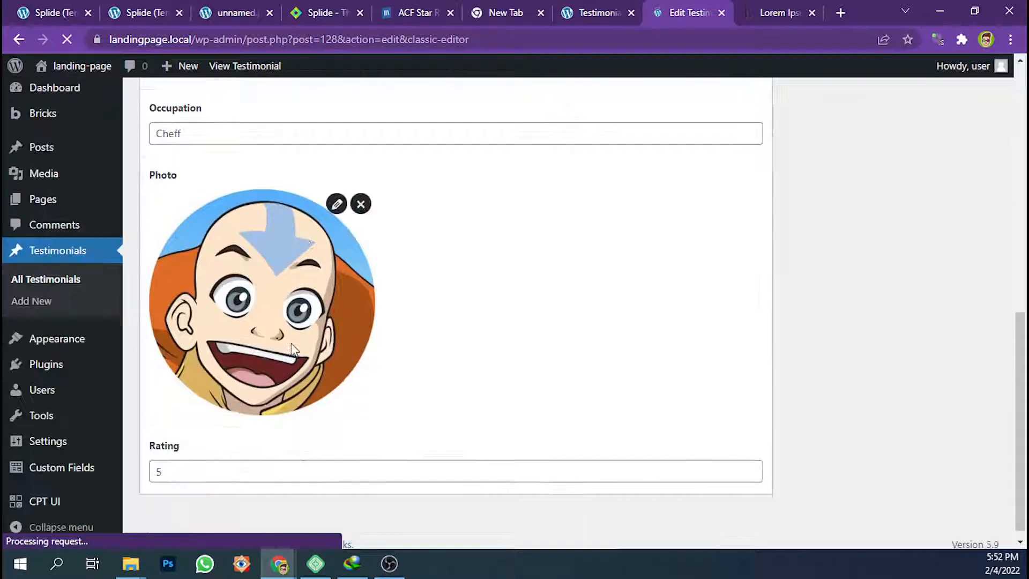
pyautogui.doubleClick(177, 458)
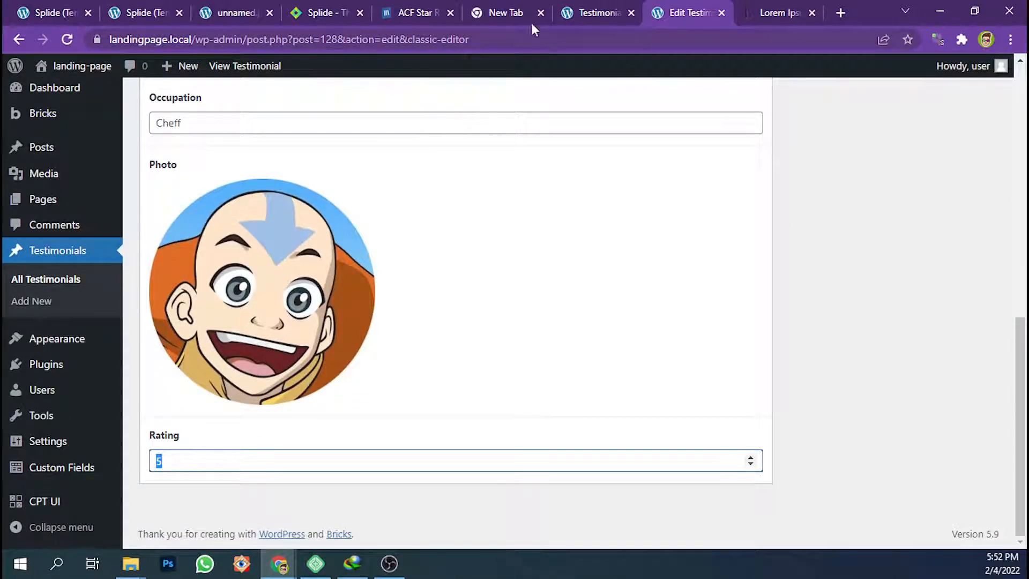
# Review Step 3 of the ACF star rating tutorial, examining its PHP & HTML code and the snippets that follow
pyautogui.click(417, 7)
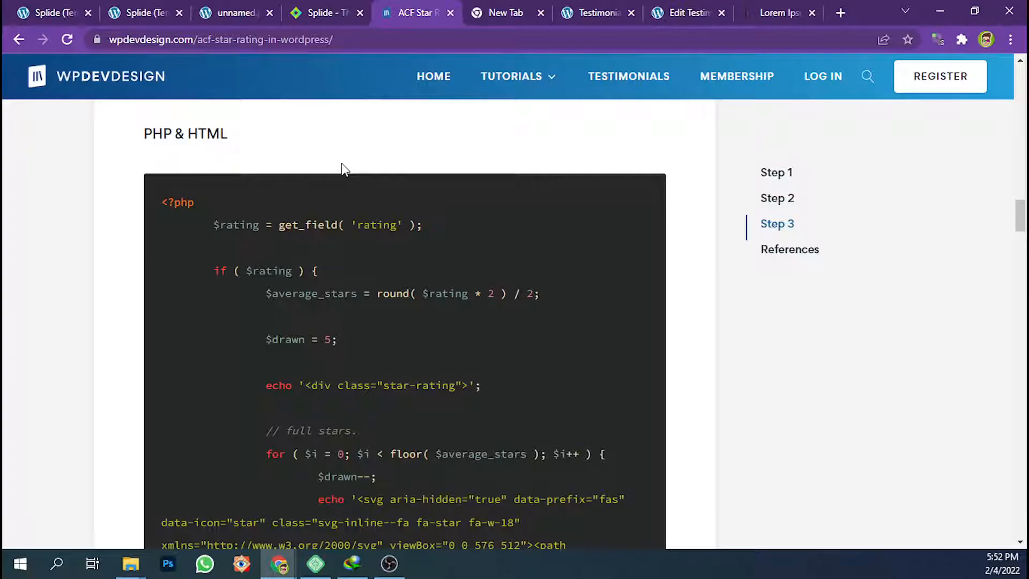
pyautogui.scroll(-1, 250, 237)
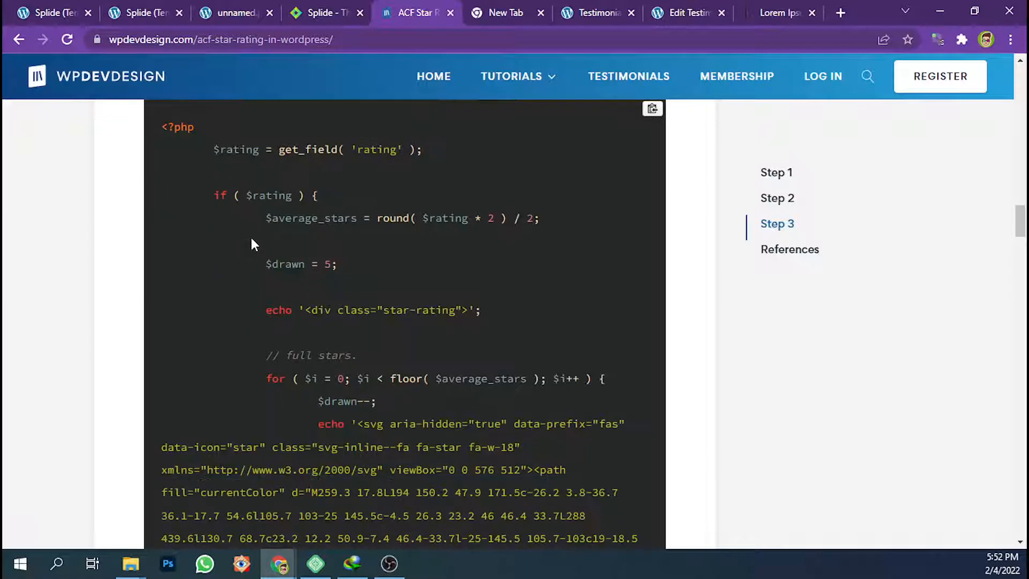
pyautogui.scroll(2, 252, 239)
pyautogui.scroll(2, 252, 238)
pyautogui.scroll(2, 252, 238)
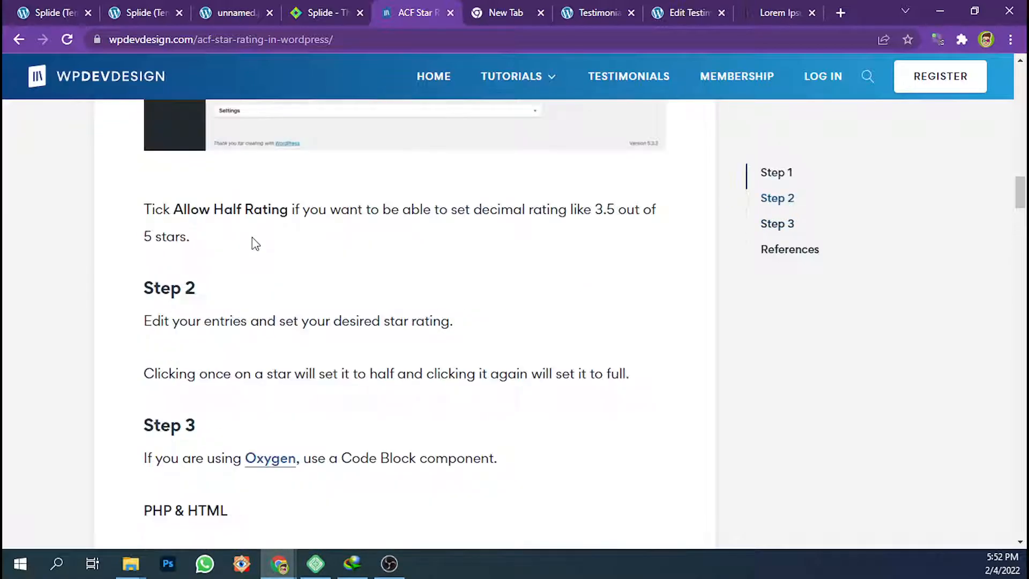
pyautogui.scroll(-3, 252, 237)
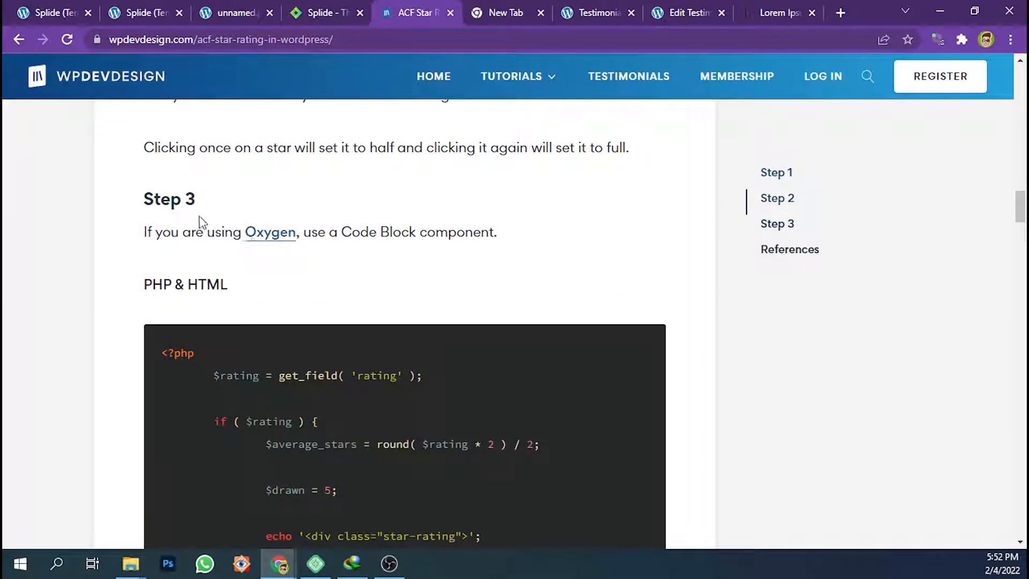
pyautogui.tripleClick(149, 196)
pyautogui.scroll(-10, 269, 291)
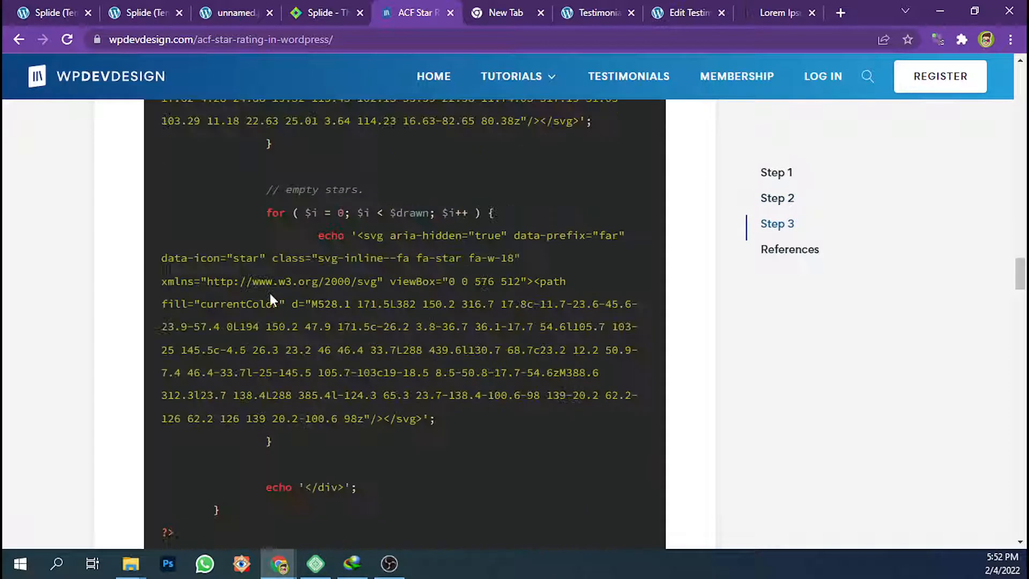
pyautogui.scroll(-8, 294, 280)
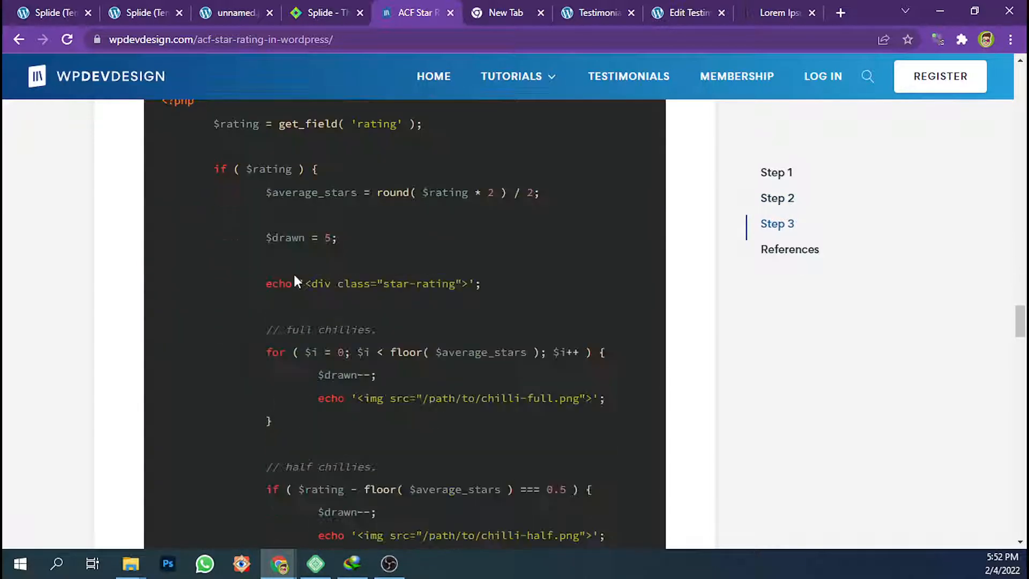
pyautogui.scroll(-15, 294, 275)
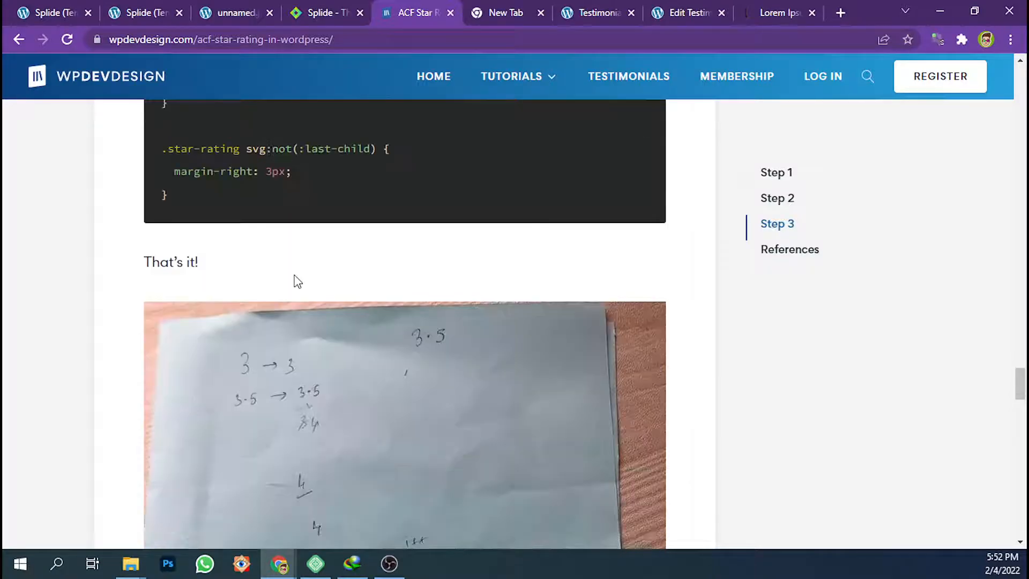
pyautogui.scroll(-3, 294, 274)
pyautogui.scroll(15, 294, 273)
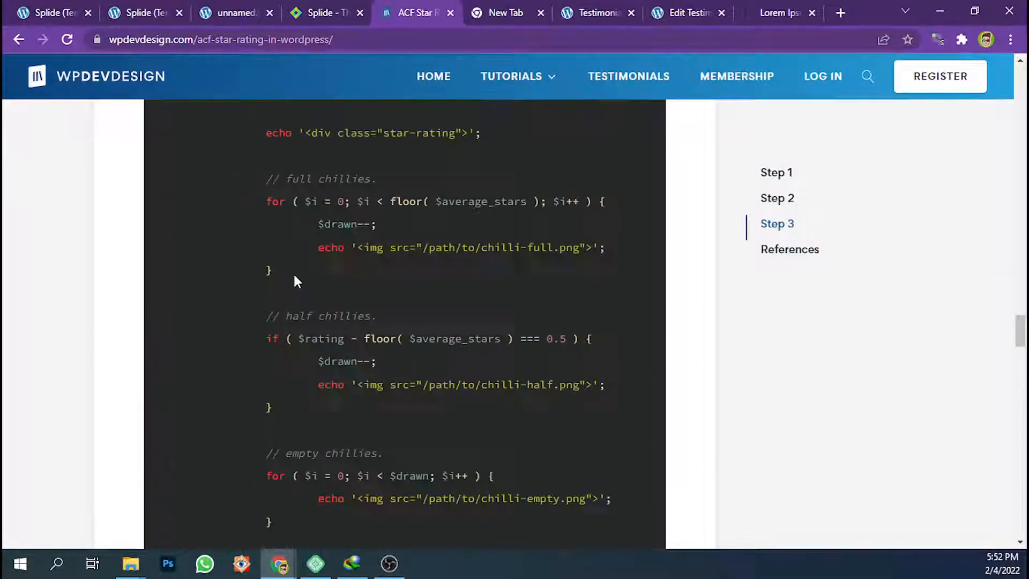
pyautogui.scroll(5, 296, 279)
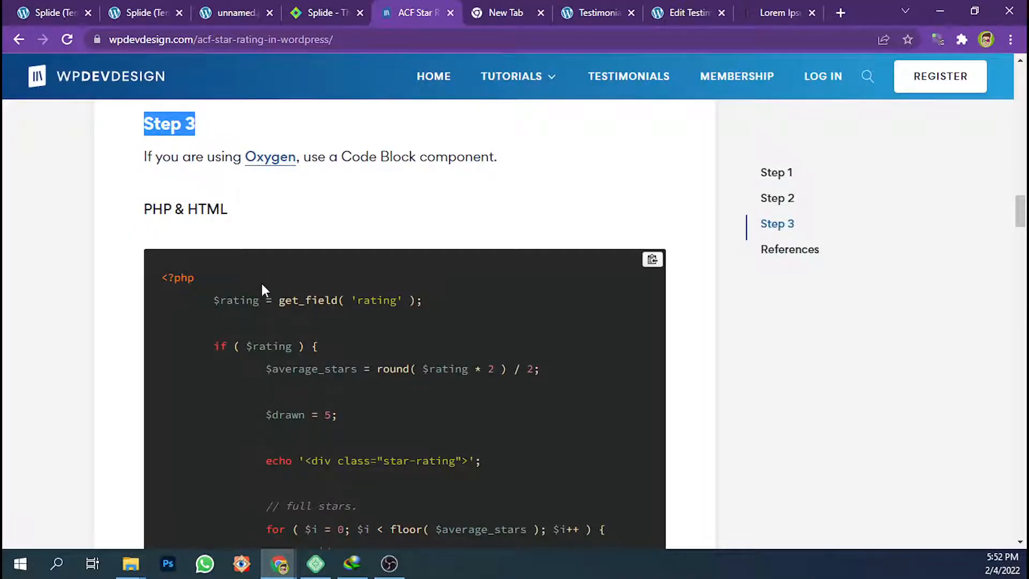
pyautogui.scroll(1, 261, 284)
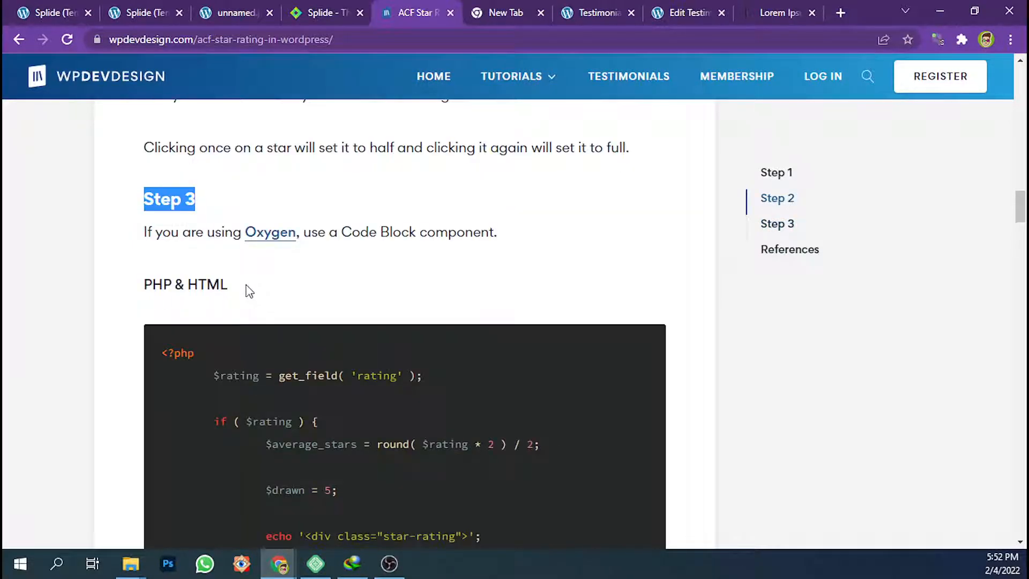
pyautogui.scroll(-1, 249, 290)
pyautogui.scroll(-15, 233, 298)
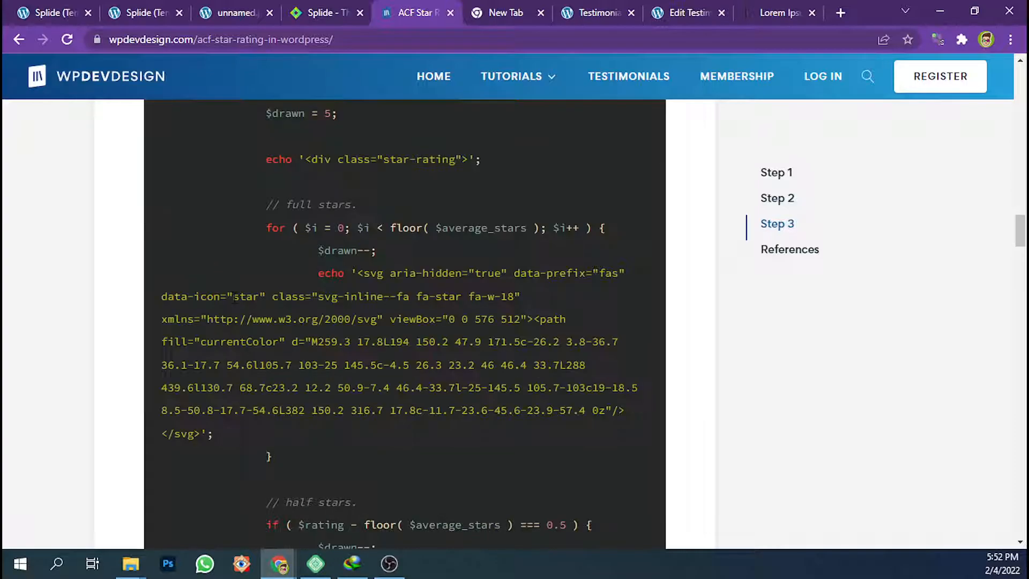
pyautogui.scroll(-15, 234, 297)
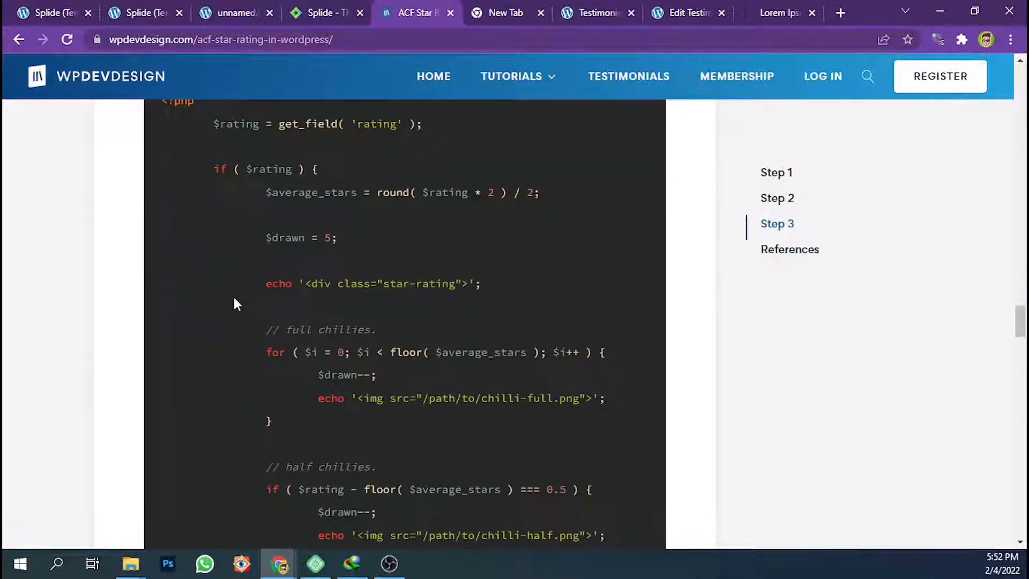
# Copy the full PHP & HTML star rating code block from Step 3 of the tutorial
pyautogui.scroll(17, 234, 297)
pyautogui.moveTo(192, 446); pyautogui.dragTo(161, 201)
pyautogui.scroll(12, 194, 300)
pyautogui.scroll(7, 190, 297)
pyautogui.click(156, 10)
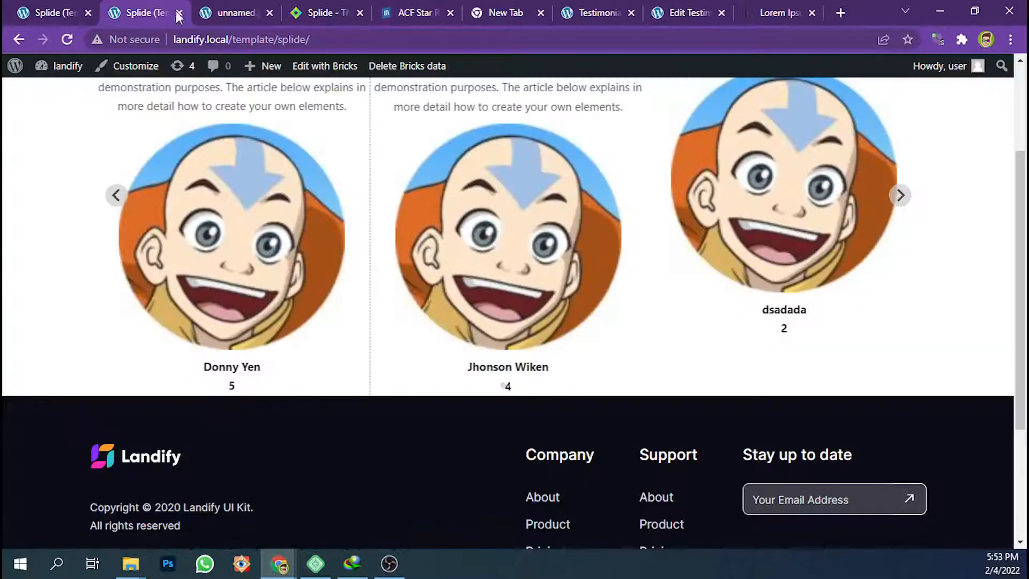
# Back in the Bricks template, find the Code element and add it below the Image inside the looped container
pyautogui.click(568, 7)
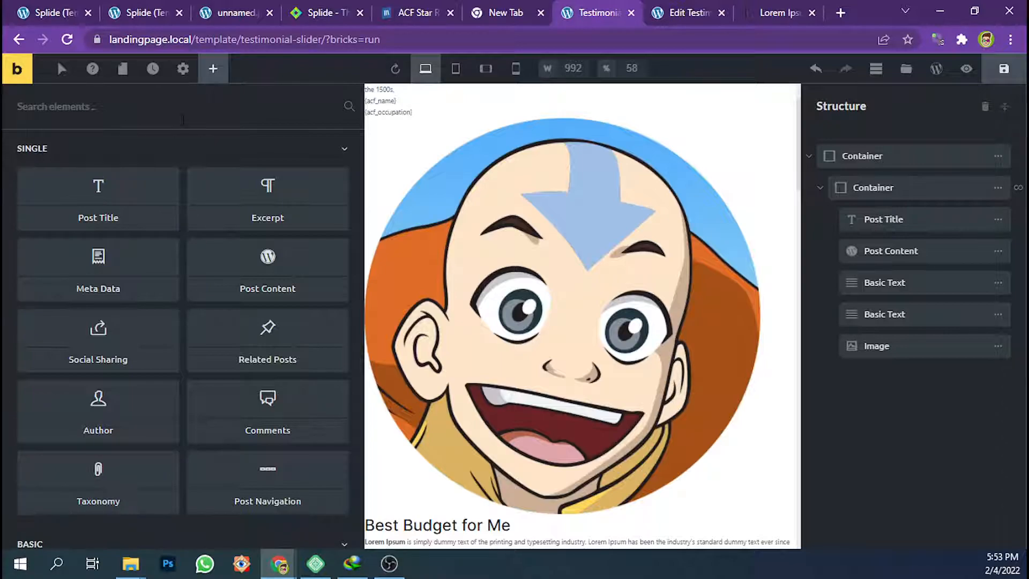
pyautogui.scroll(-4, 160, 287)
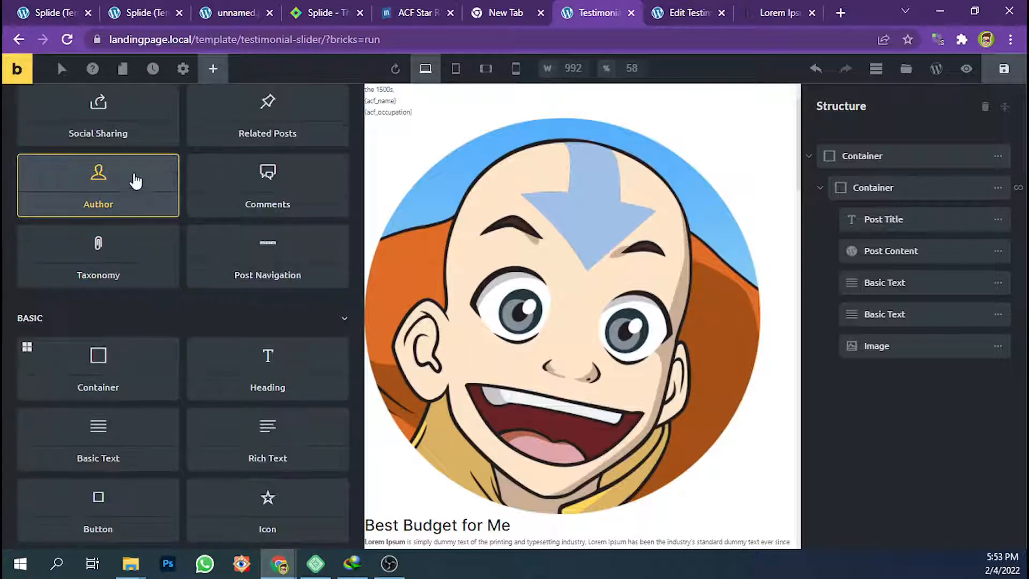
pyautogui.scroll(4, 136, 181)
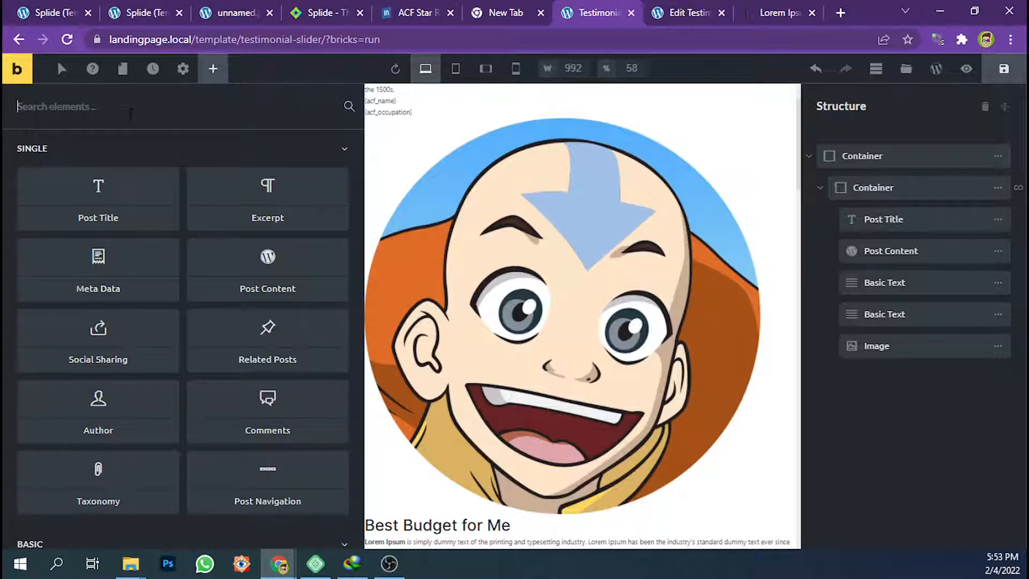
pyautogui.write('code')
pyautogui.moveTo(73, 188); pyautogui.dragTo(876, 356)
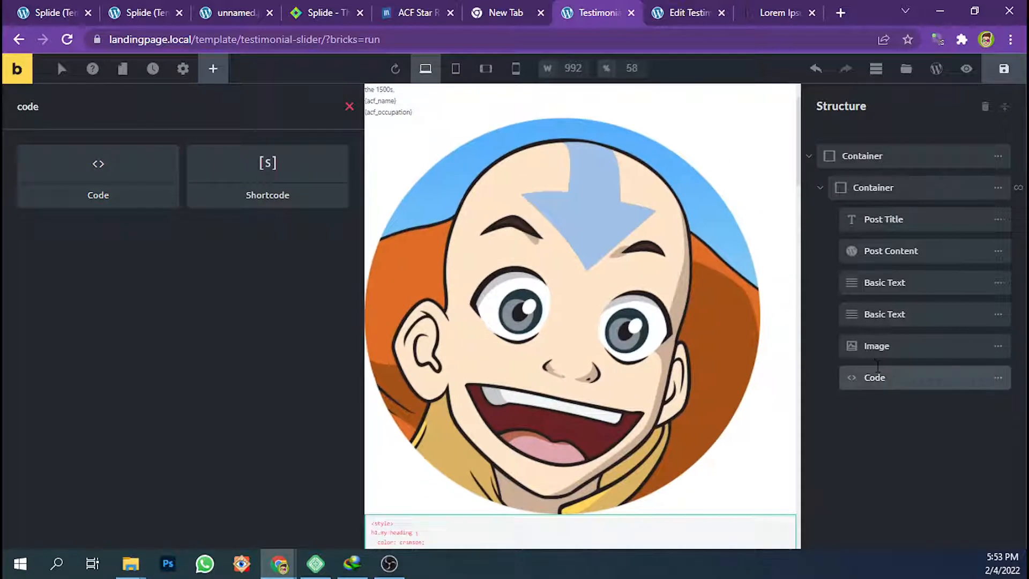
# Paste the copied star rating PHP below the style block in the Code element, replacing the placeholder heading markup
pyautogui.click(250, 314)
pyautogui.hotkey('ctrl', 'a')
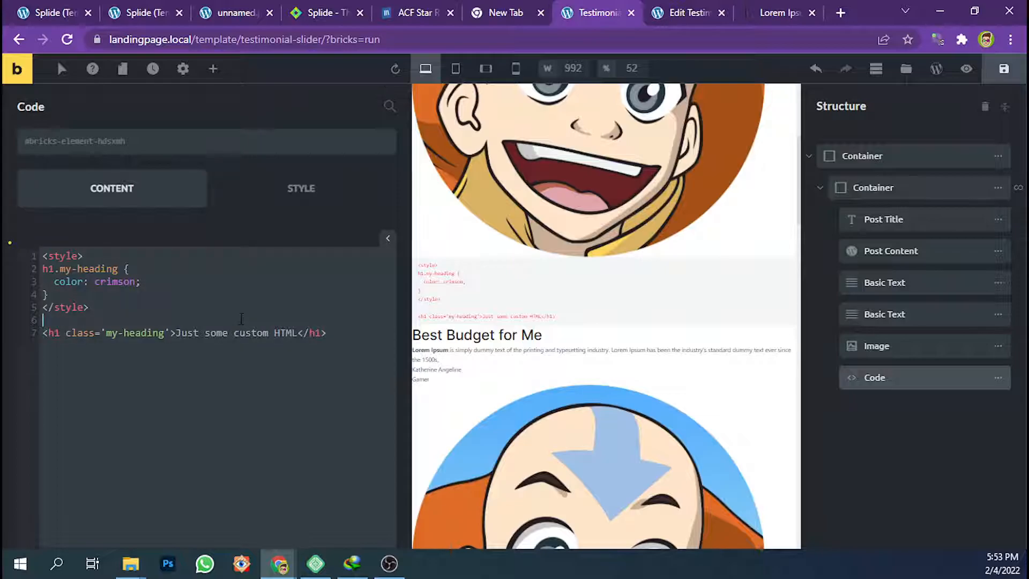
pyautogui.hotkey('ctrl', 'v')
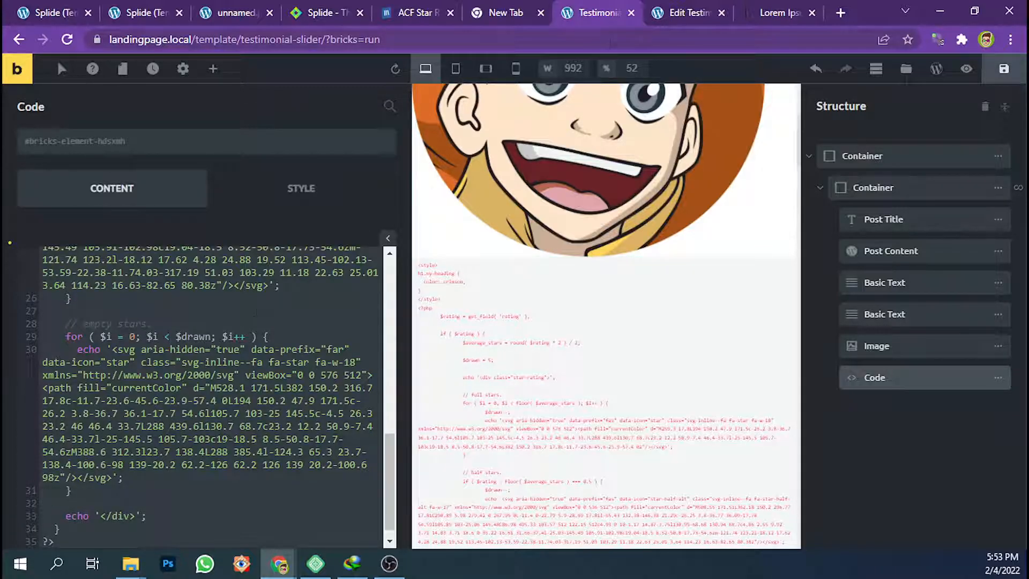
# Return to the ACF star rating tutorial and copy the star rating CSS snippet that follows the PHP code
pyautogui.click(664, 10)
pyautogui.click(772, 11)
pyautogui.click(438, 9)
pyautogui.scroll(-10, 260, 291)
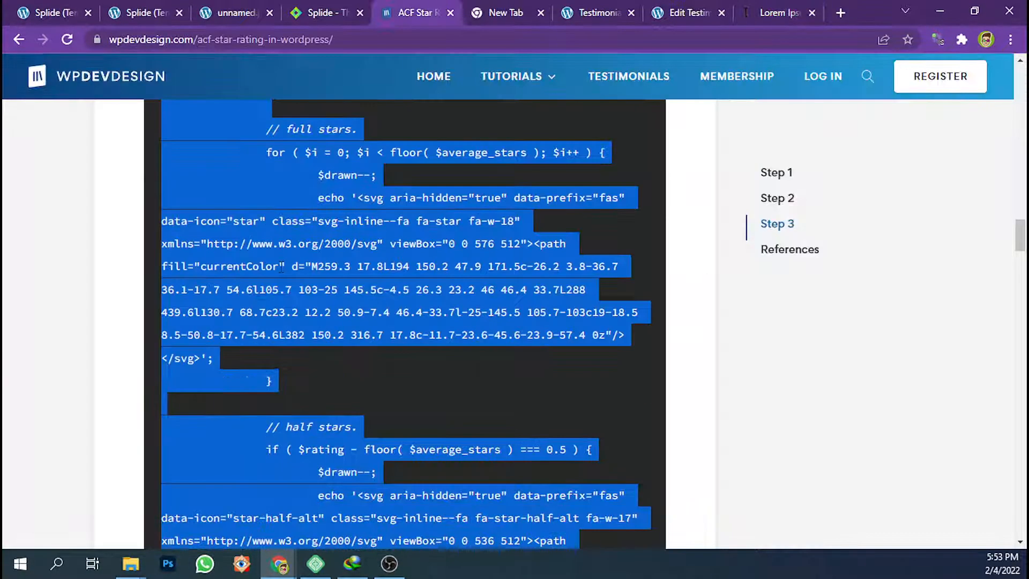
pyautogui.scroll(12, 259, 291)
pyautogui.scroll(-10, 223, 269)
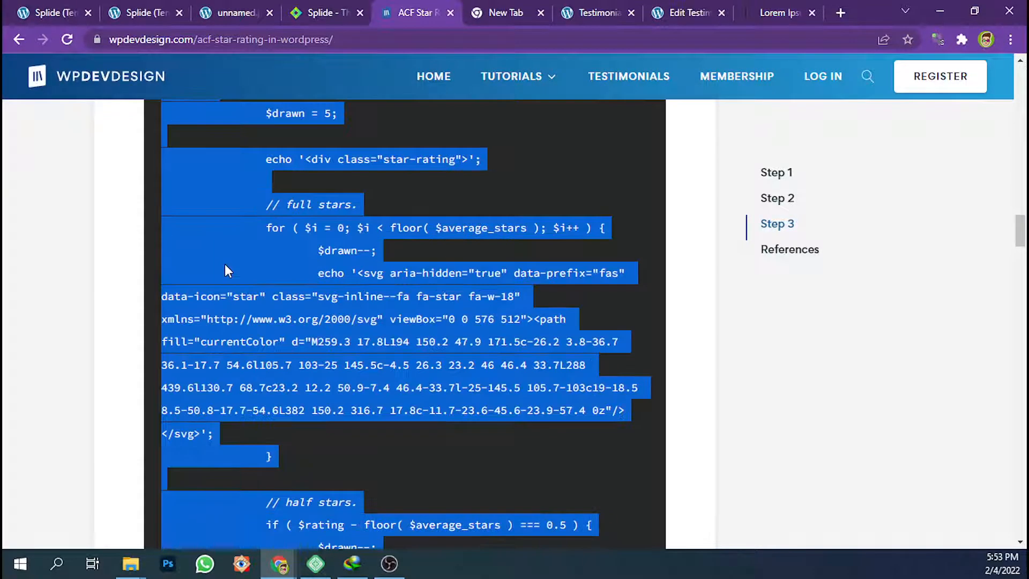
pyautogui.scroll(-10, 228, 271)
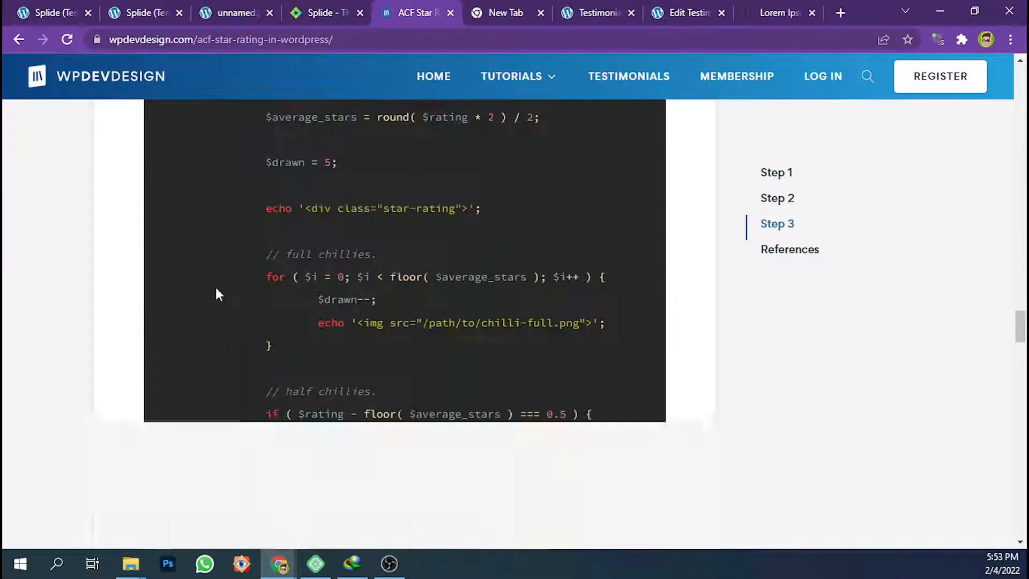
pyautogui.scroll(2, 177, 192)
pyautogui.moveTo(162, 222); pyautogui.dragTo(192, 493)
pyautogui.click(236, 13)
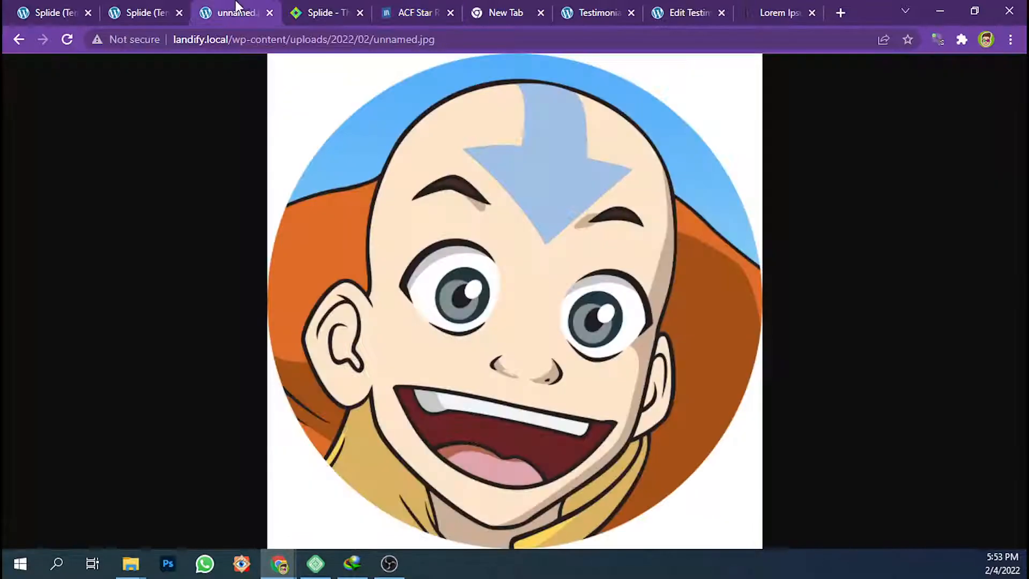
# Return to the Bricks template and replace the leftover my-heading line at the end of the Code element with the copied star-rating CSS
pyautogui.click(504, 12)
pyautogui.click(570, 14)
pyautogui.scroll(-5, 359, 399)
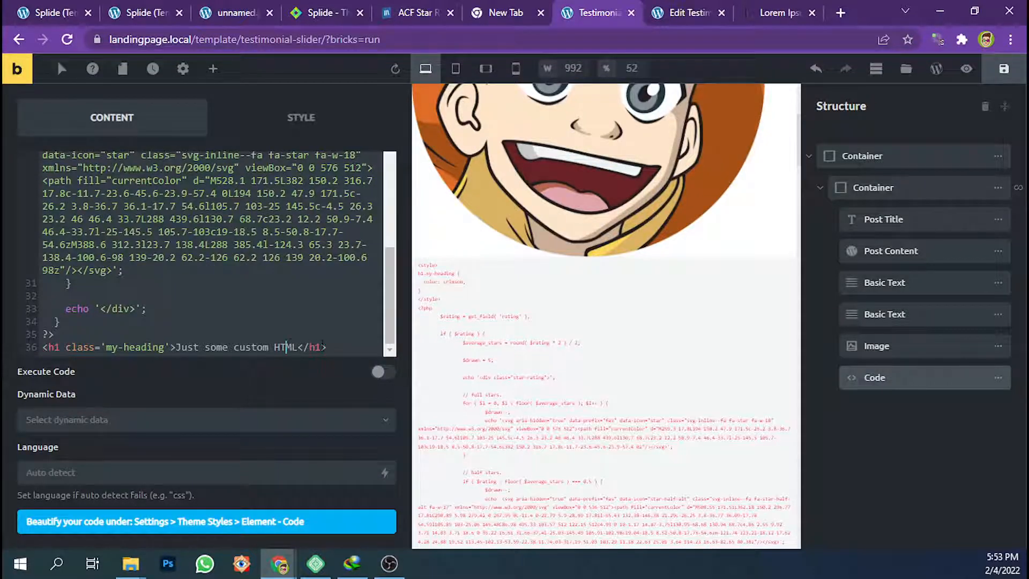
pyautogui.press('BackSpace')
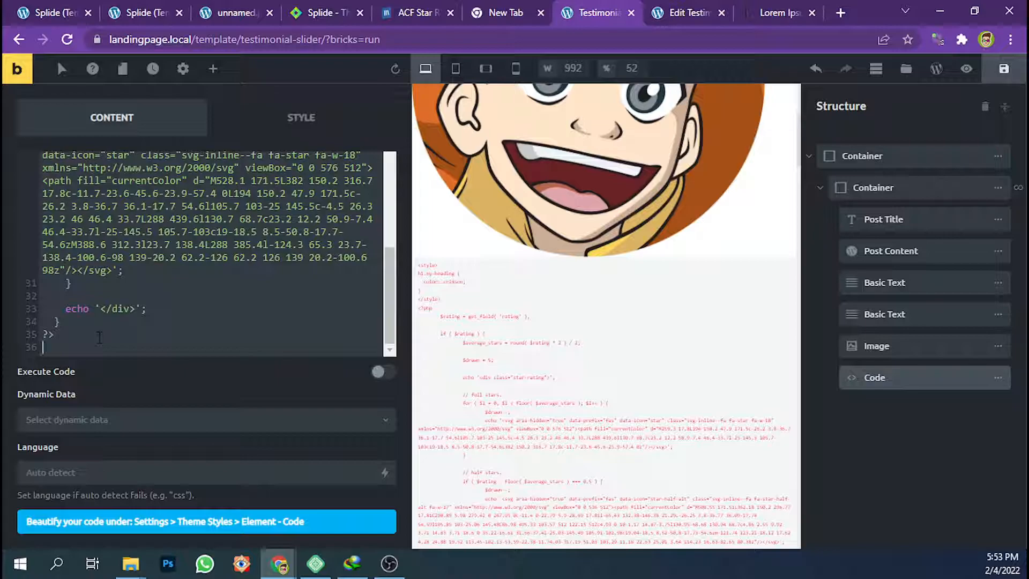
pyautogui.write('.star-rating {   display: flex; }  .star-rating svg {   width: 18px;   height: 18px;   color: #FFD700; }  .star-rating svg:not(:last-child) {   margin-right: 5px; }')
# Wrap the pasted star-rating CSS in opening <style> and closing </style> tags
pyautogui.scroll(5, 81, 304)
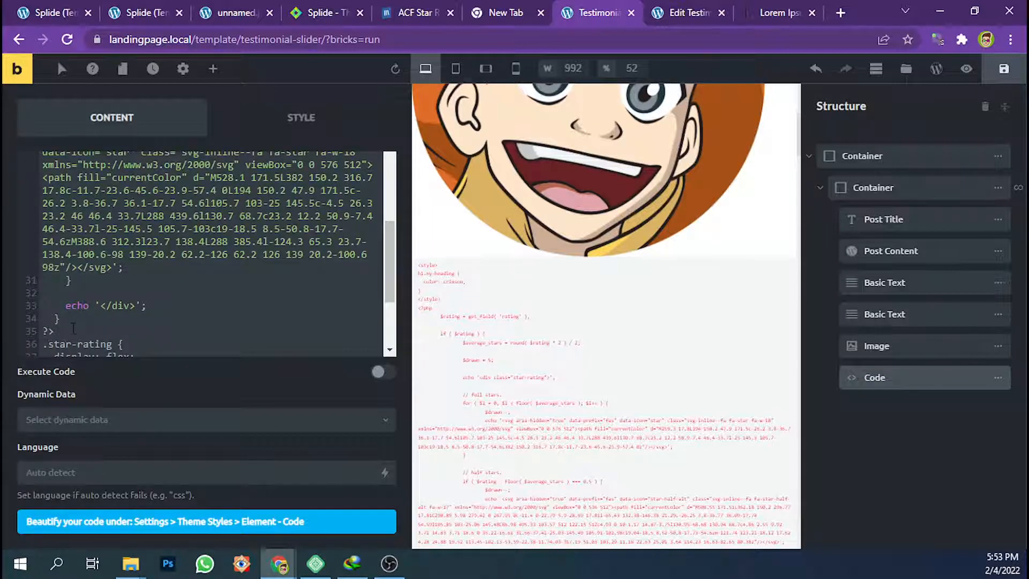
pyautogui.press('Return')
pyautogui.scroll(-3, 89, 324)
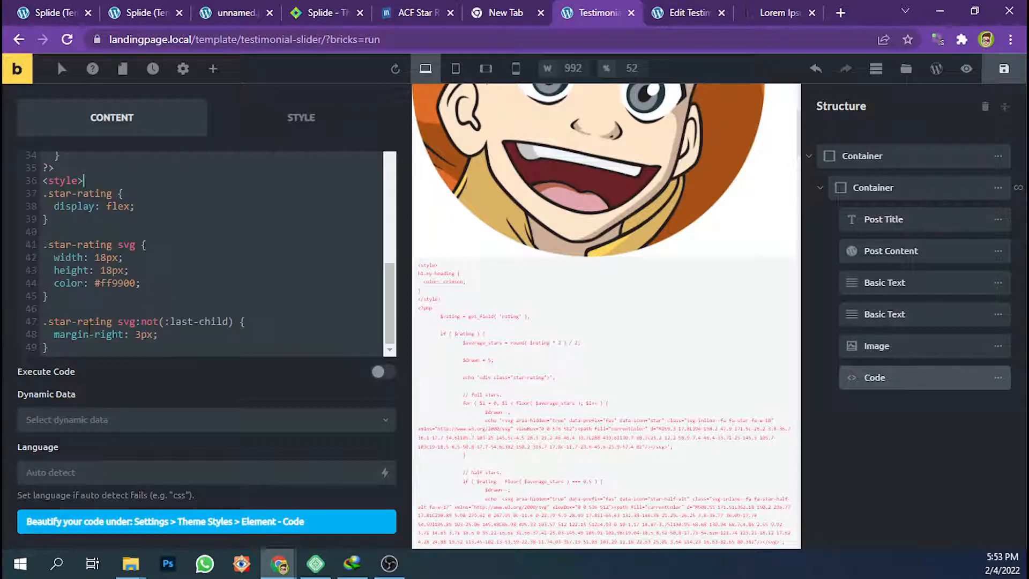
pyautogui.press('Return')
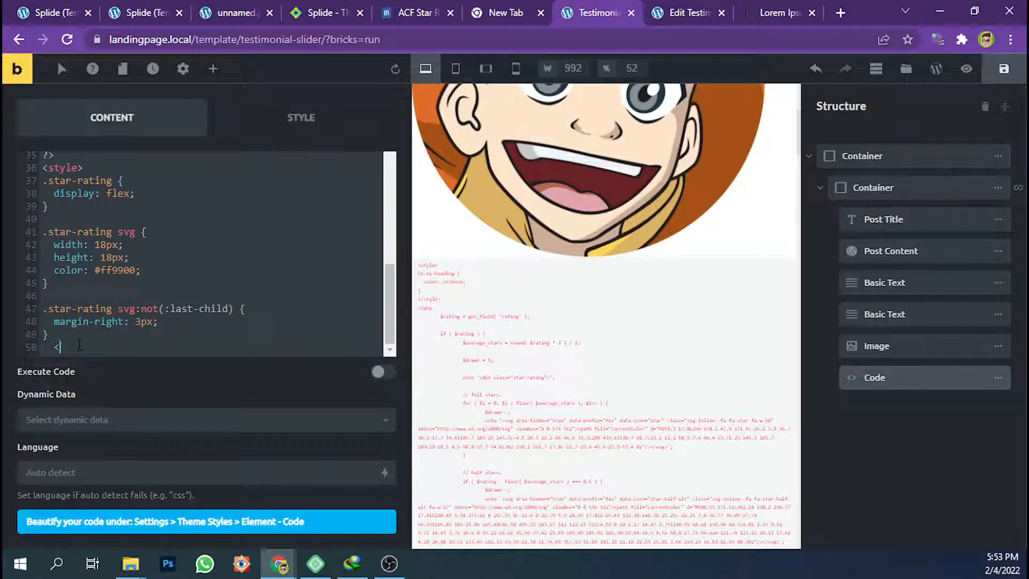
pyautogui.write('</style>')
# Enable Execute Code for the Code element and check the rendered stars in the looped testimonials
pyautogui.click(381, 374)
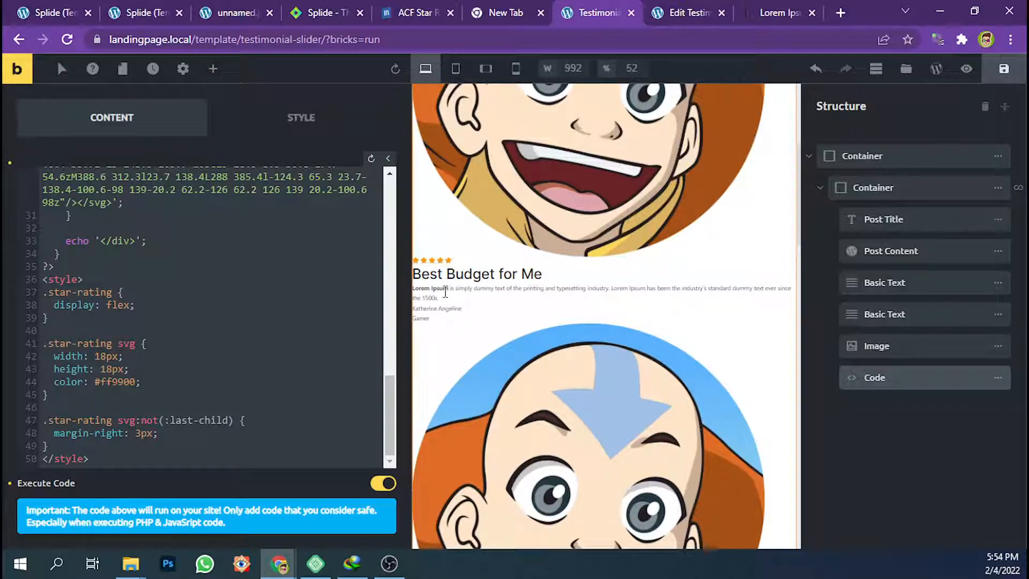
pyautogui.scroll(-9, 446, 297)
pyautogui.scroll(-8, 447, 303)
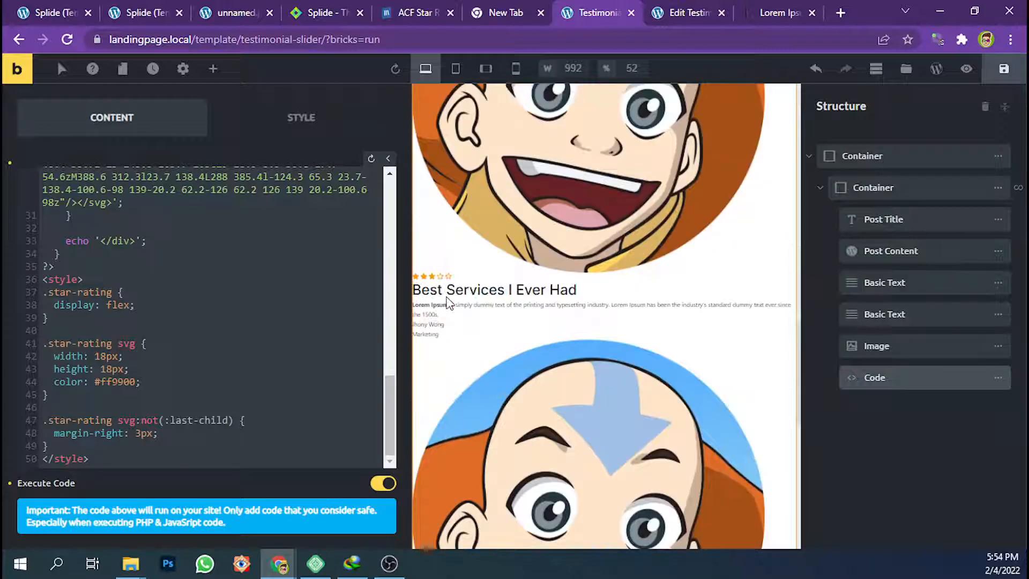
# Compare the field name in the get_field( 'rating' ) line with the Rating field's name in the ACF Testimonial field group
pyautogui.scroll(10, 243, 276)
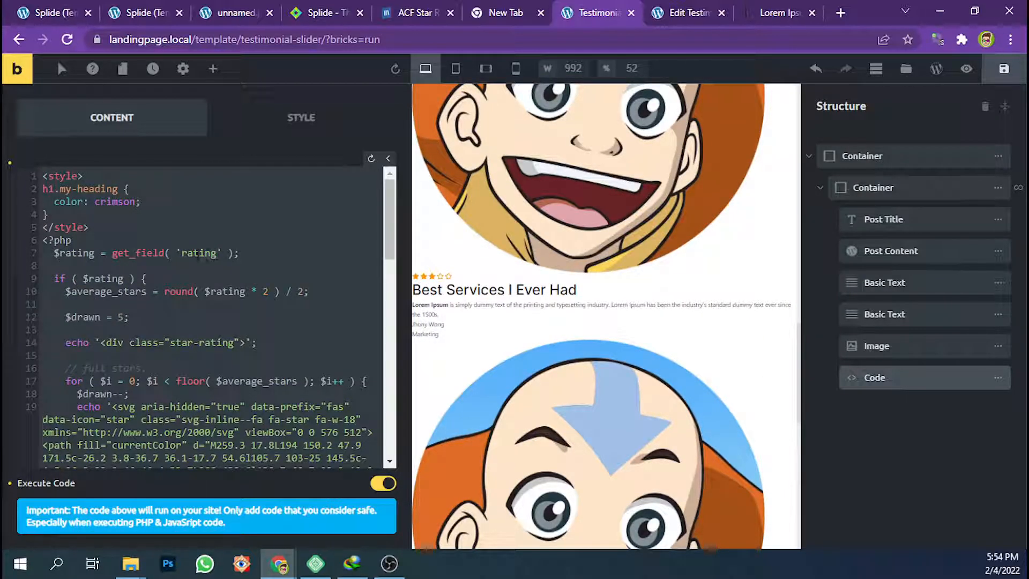
pyautogui.click(187, 253)
pyautogui.click(670, 13)
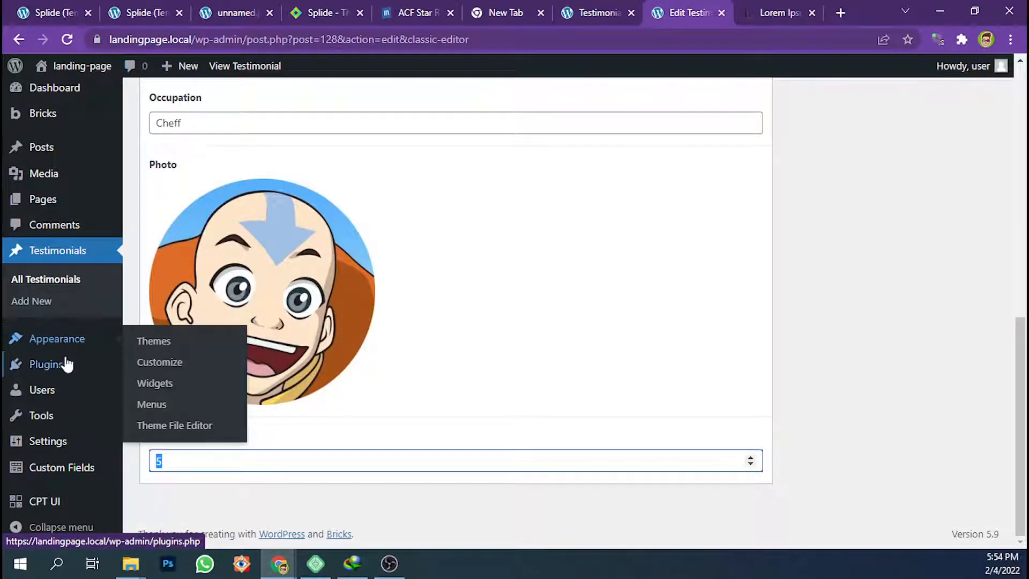
pyautogui.click(177, 431)
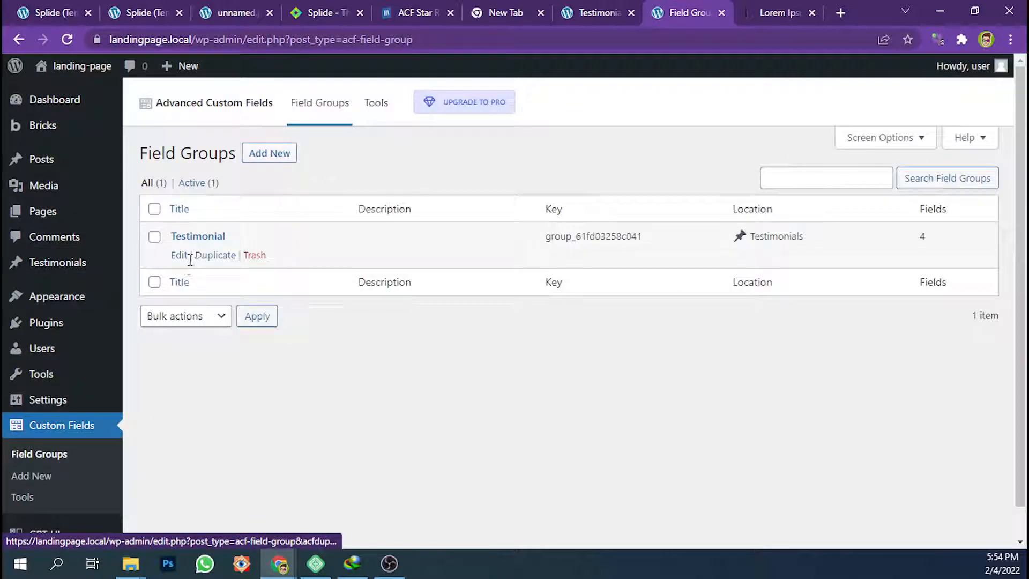
pyautogui.click(184, 257)
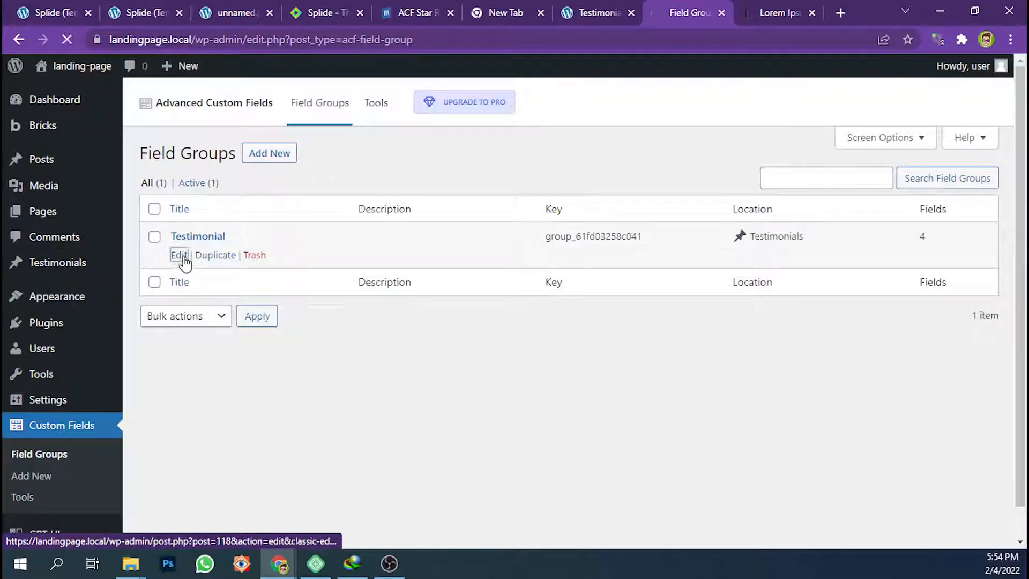
pyautogui.scroll(-4, 321, 261)
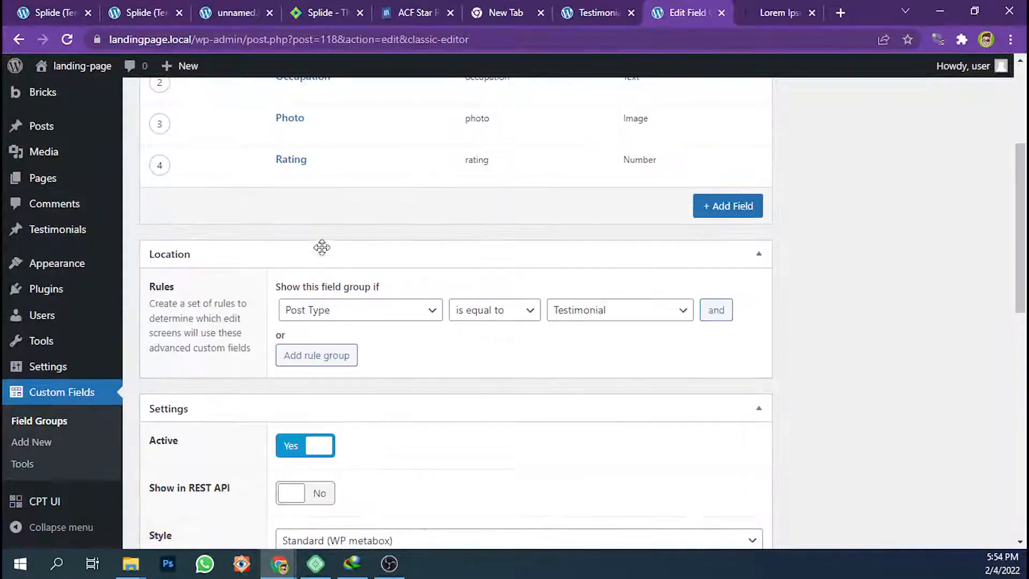
pyautogui.scroll(3, 482, 156)
pyautogui.doubleClick(481, 309)
pyautogui.click(582, 7)
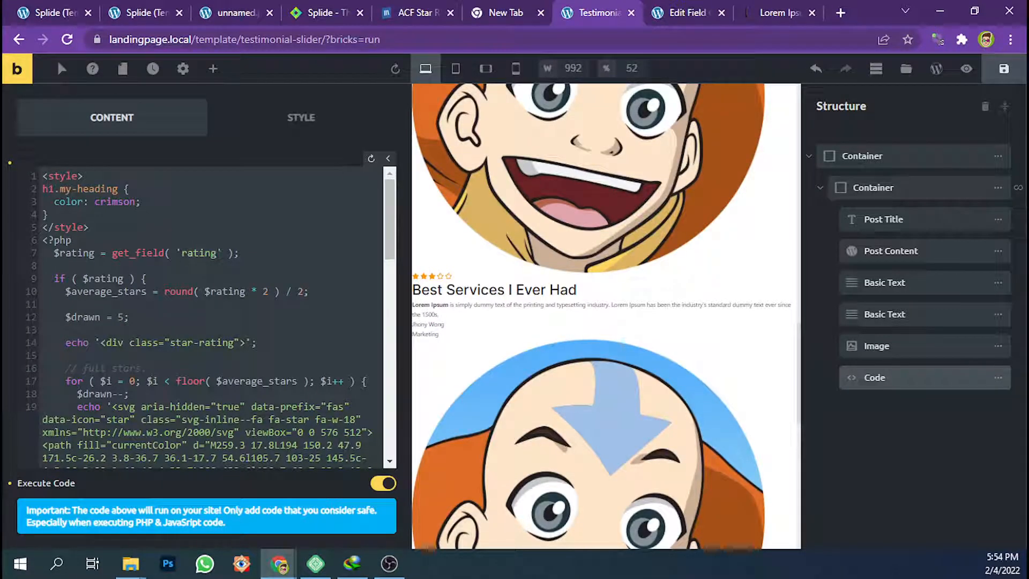
pyautogui.click(676, 12)
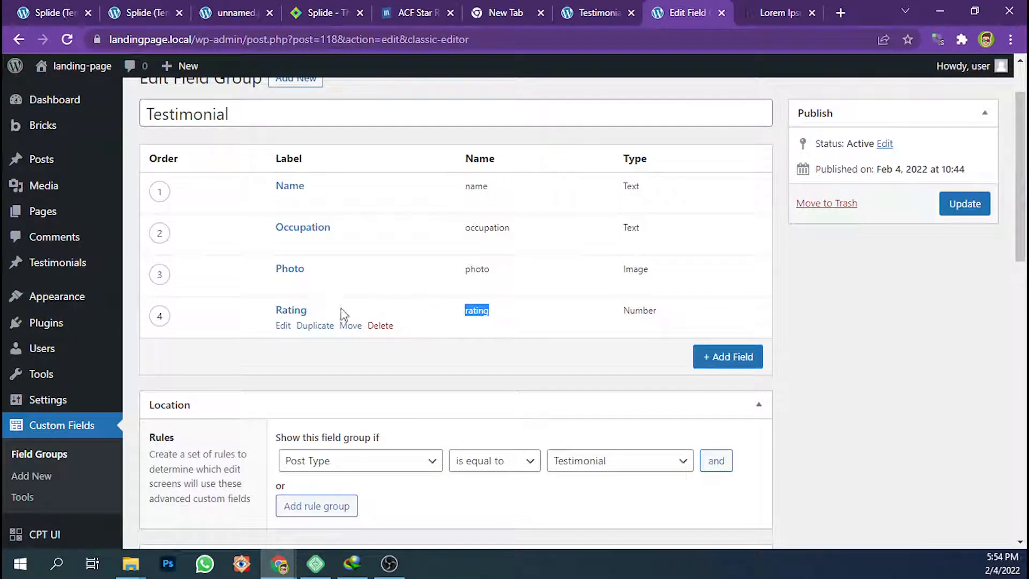
pyautogui.click(482, 312)
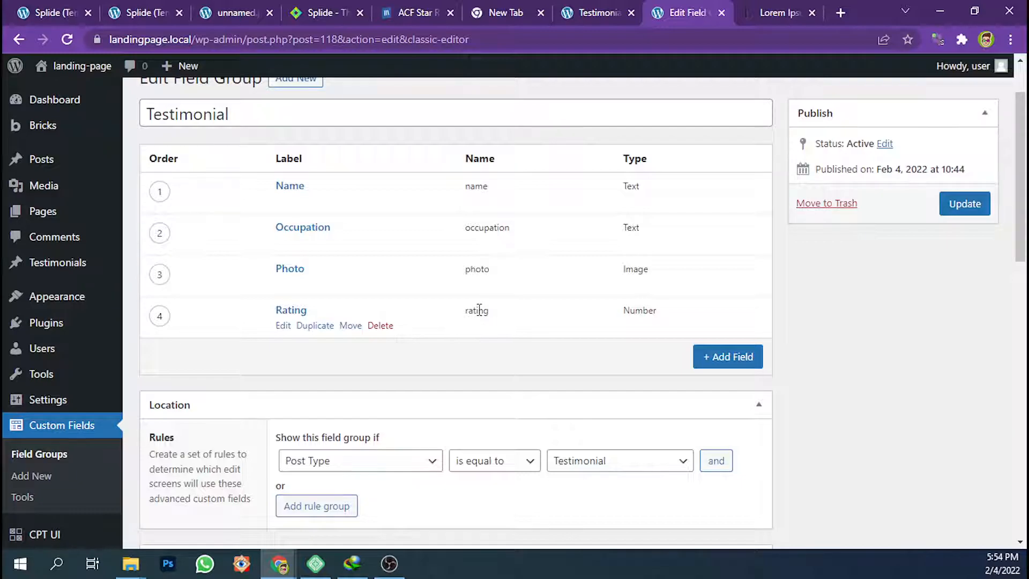
pyautogui.click(615, 11)
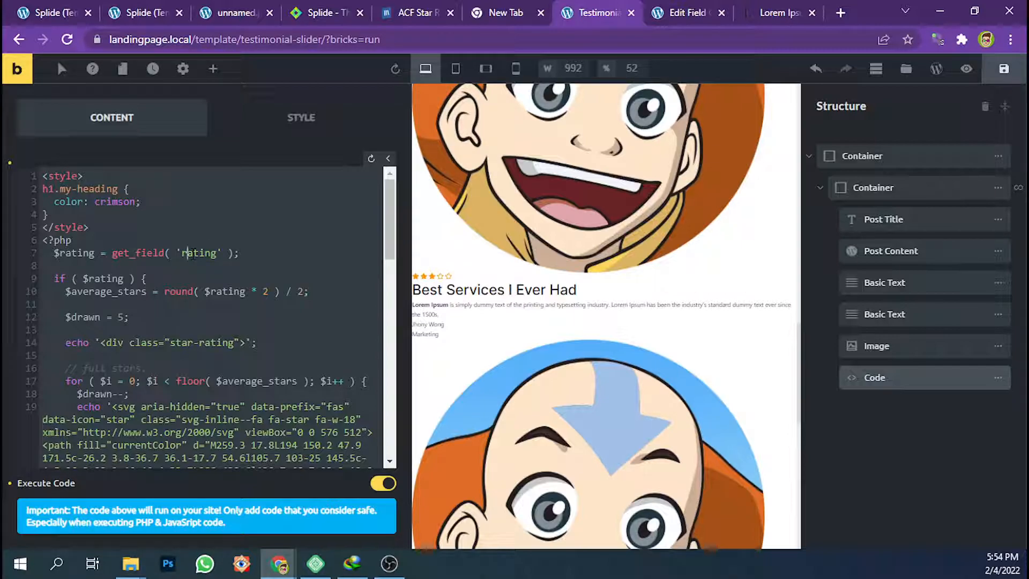
# Save the testimonial slider template with the star rating code
pyautogui.scroll(-2, 188, 256)
pyautogui.scroll(-2, 468, 296)
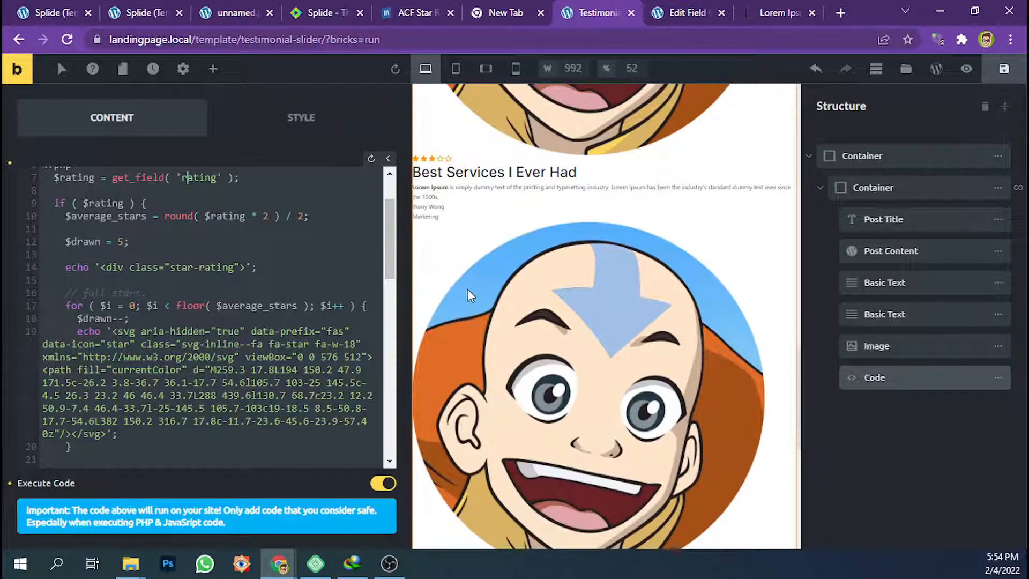
pyautogui.scroll(3, 456, 220)
pyautogui.click(1004, 75)
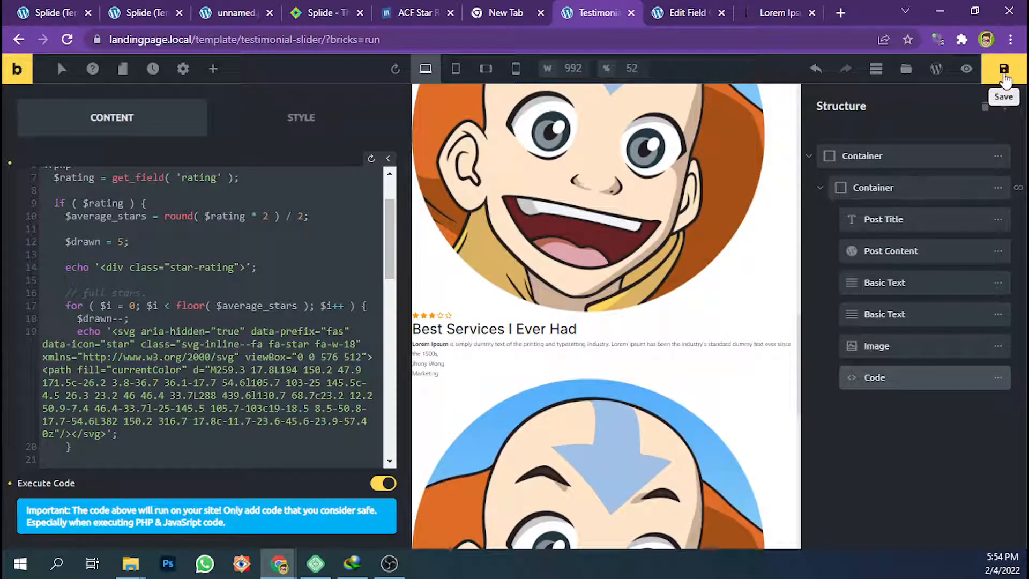
# Review the star ratings of the looped testimonials throughout the template preview
pyautogui.scroll(6, 590, 212)
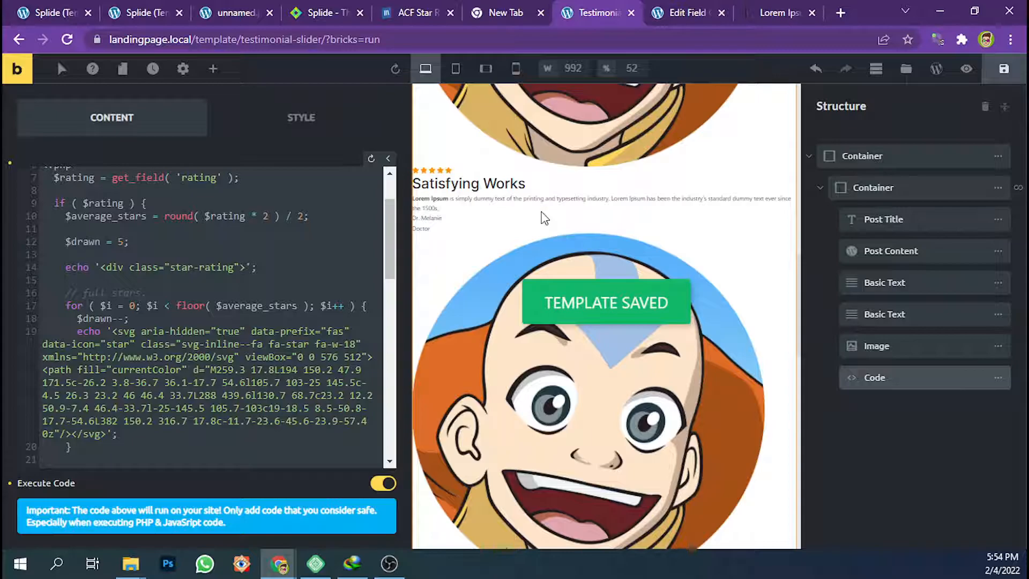
pyautogui.scroll(15, 545, 217)
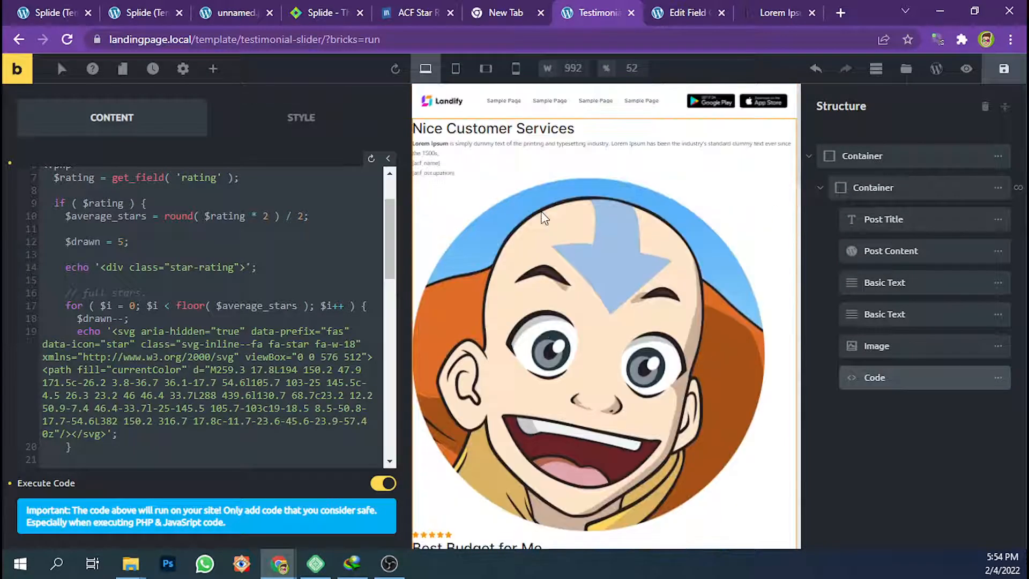
pyautogui.scroll(-8, 541, 211)
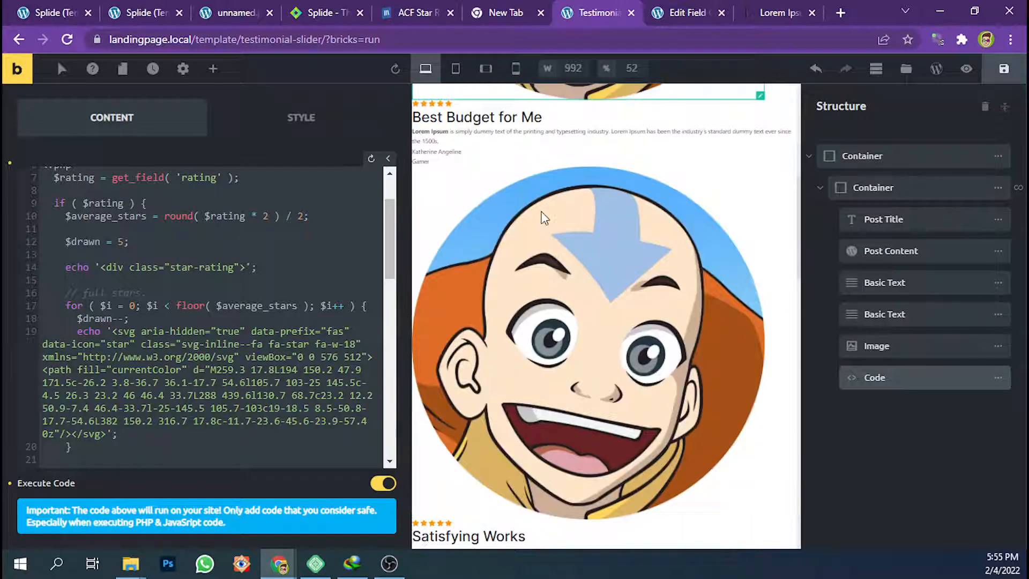
pyautogui.scroll(-6, 543, 215)
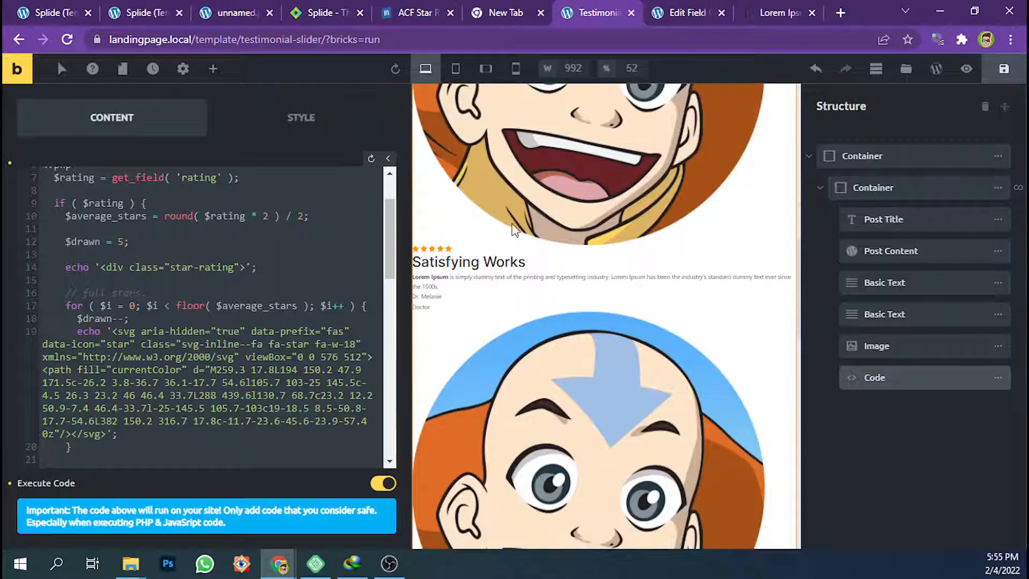
pyautogui.scroll(-3, 498, 231)
pyautogui.scroll(1, 488, 231)
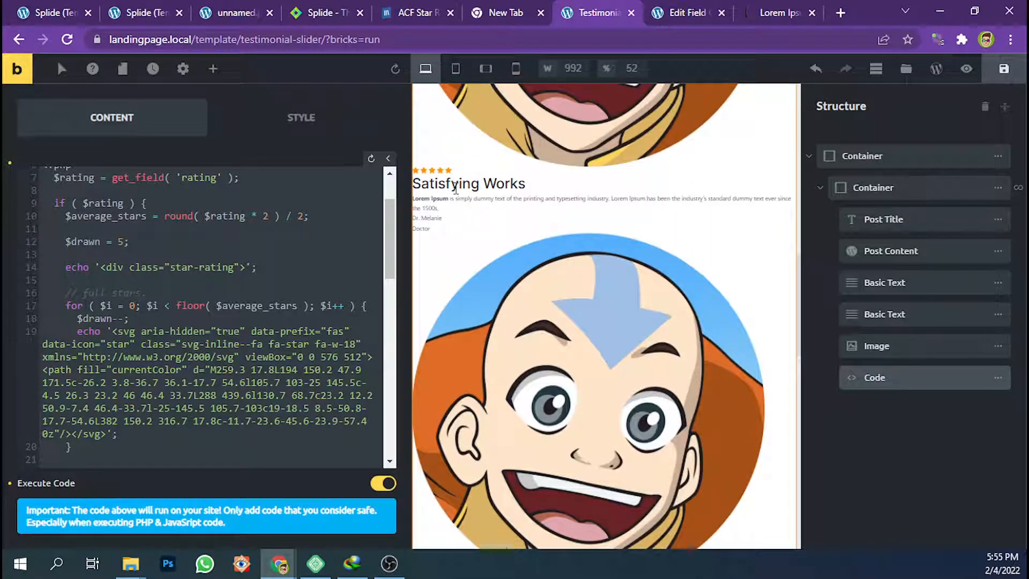
# Open the Satisfying Works testimonial in WordPress and compare its Rating value with the stars in the Bricks preview
pyautogui.click(686, 13)
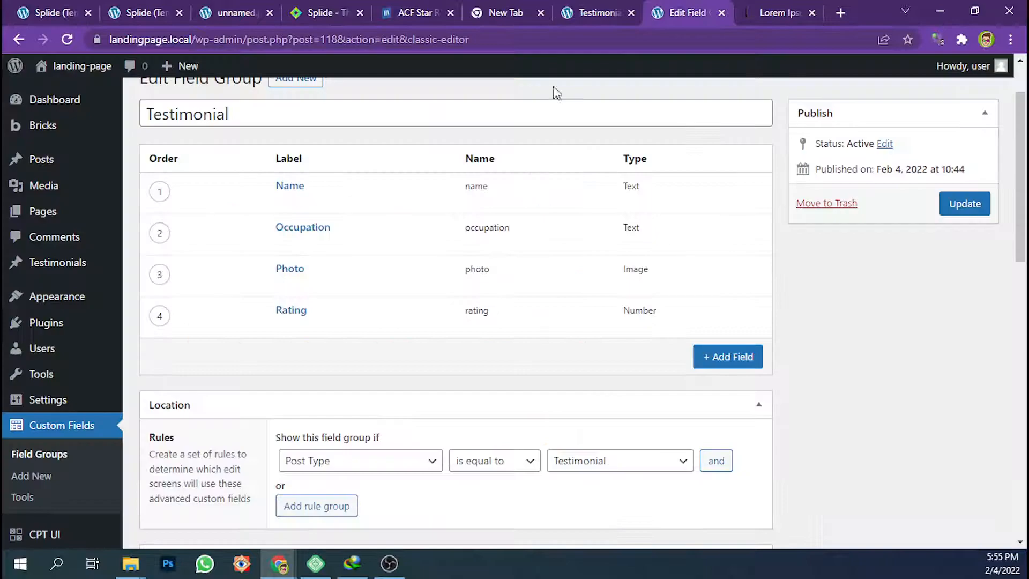
pyautogui.moveTo(96, 262)
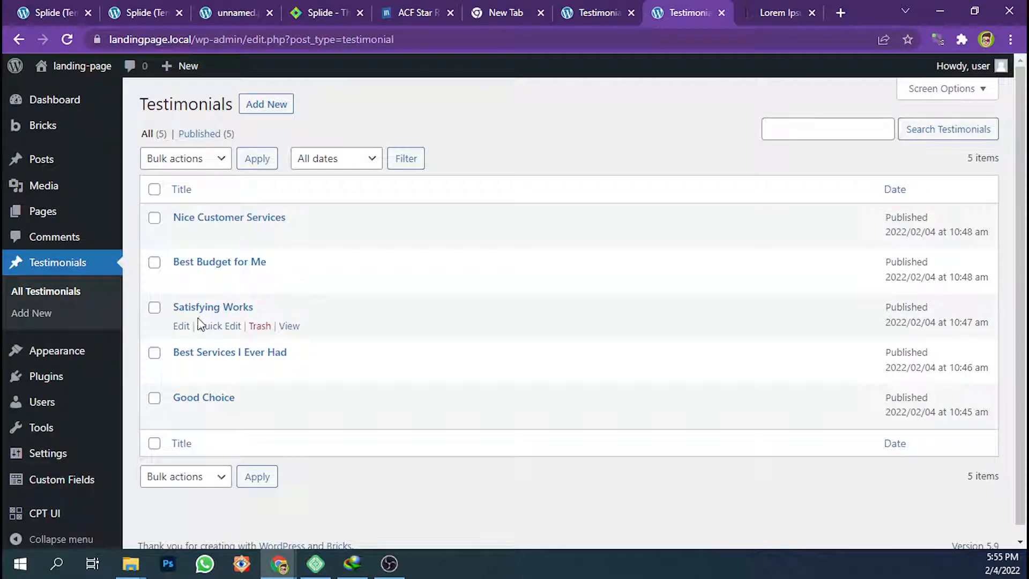
pyautogui.click(181, 326)
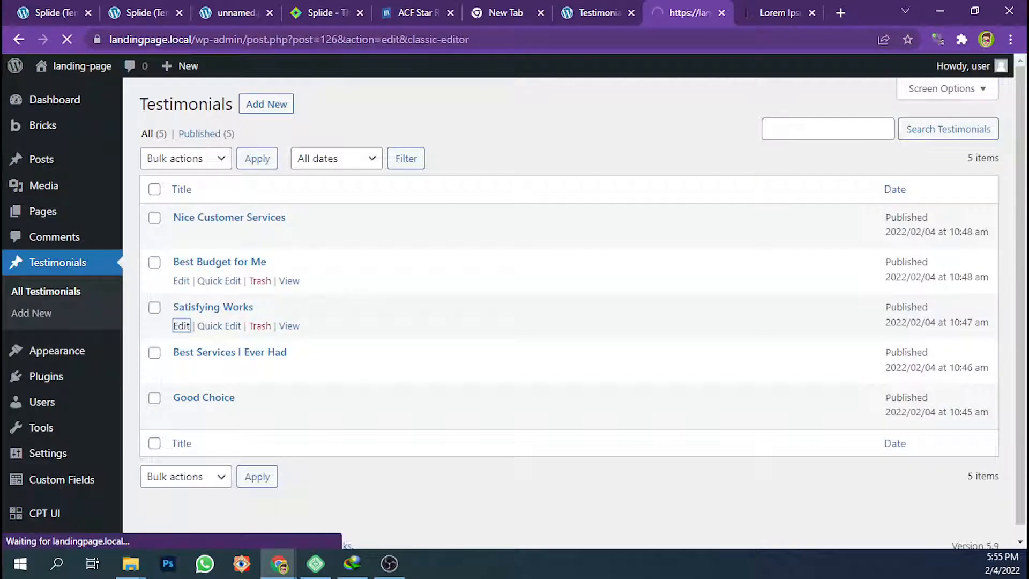
pyautogui.hotkey('ctrl', 'shift', 'Tab')
pyautogui.scroll(-4, 441, 218)
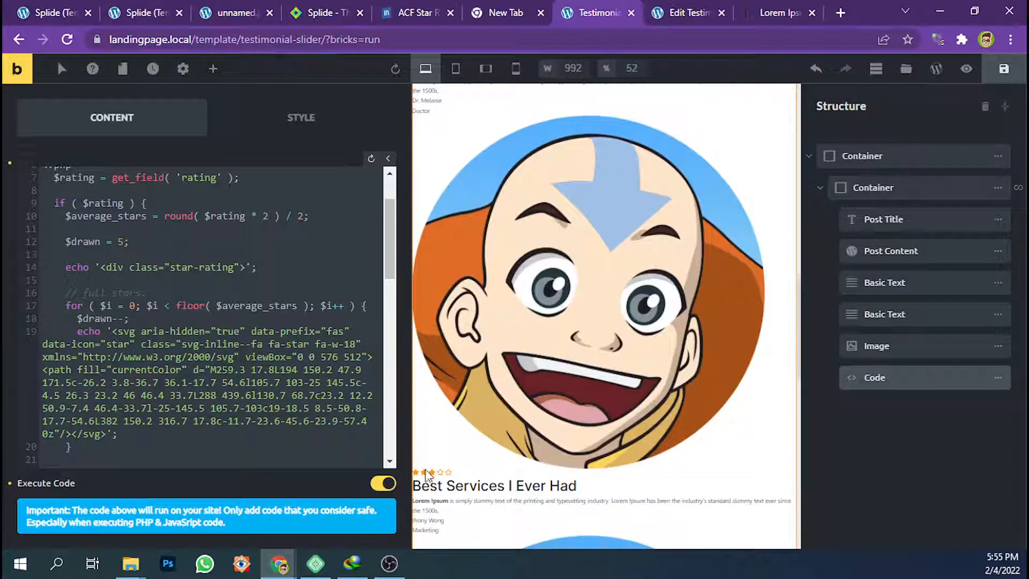
pyautogui.hotkey('ctrl', 'Tab')
pyautogui.scroll(-10, 306, 255)
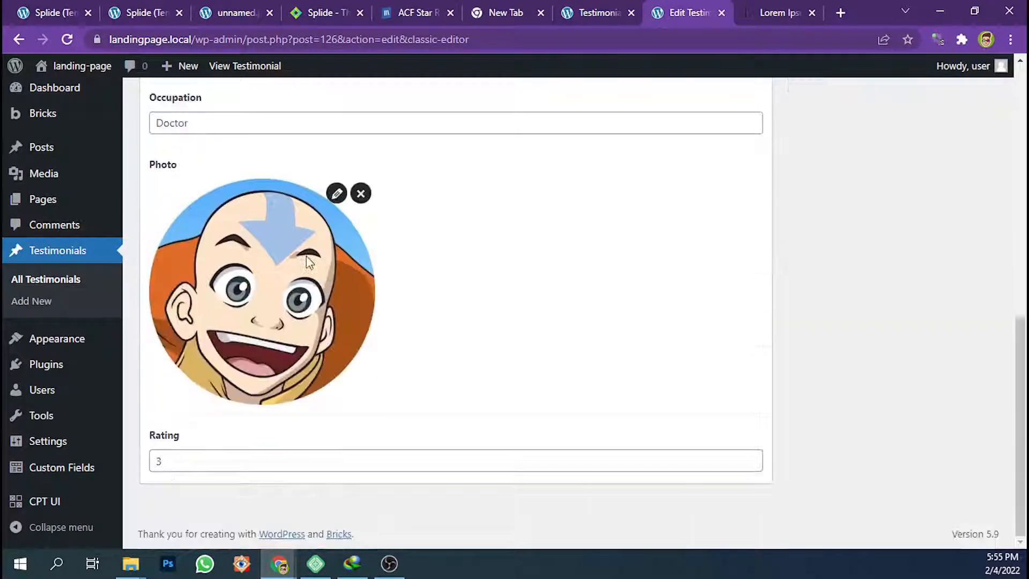
pyautogui.click(168, 459)
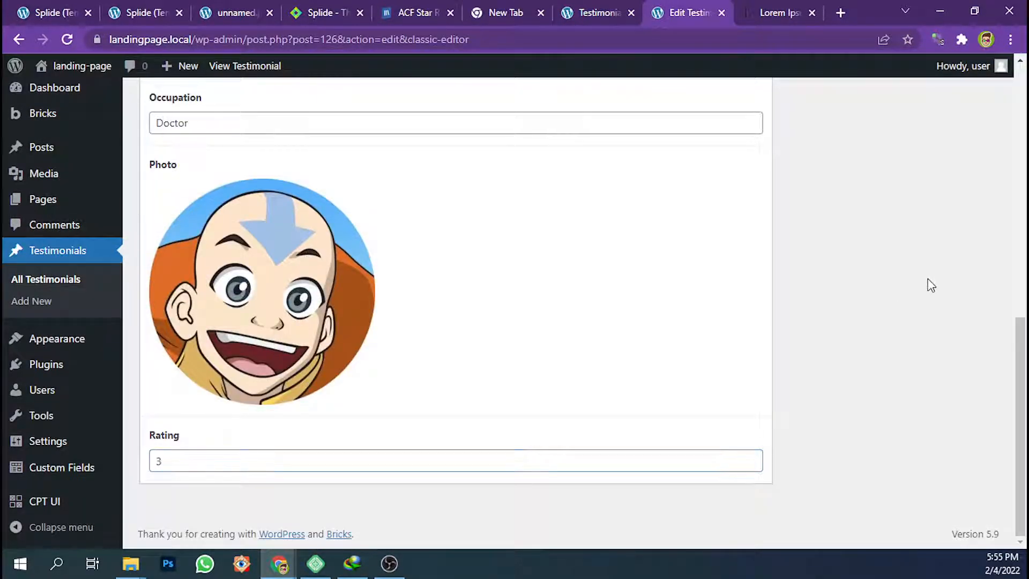
pyautogui.scroll(10, 909, 261)
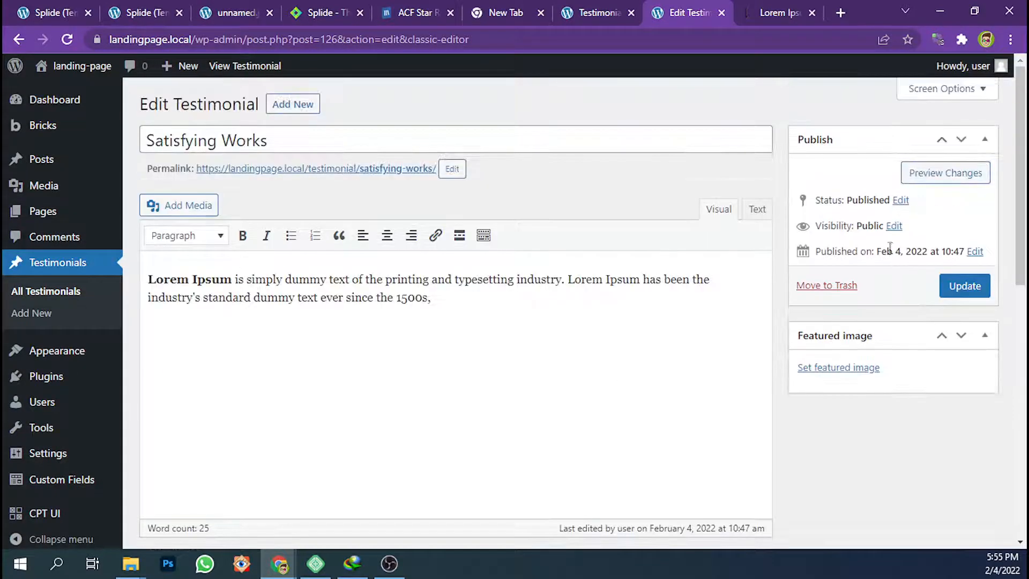
pyautogui.click(596, 13)
pyautogui.scroll(-10, 603, 211)
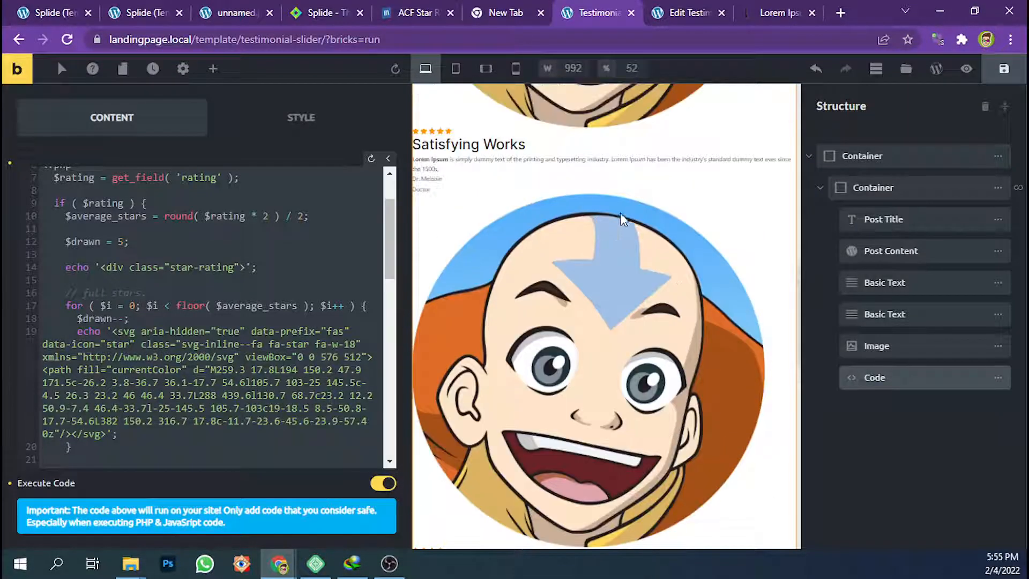
# Centre the contents of the looped inner container along its cross axis
pyautogui.click(864, 186)
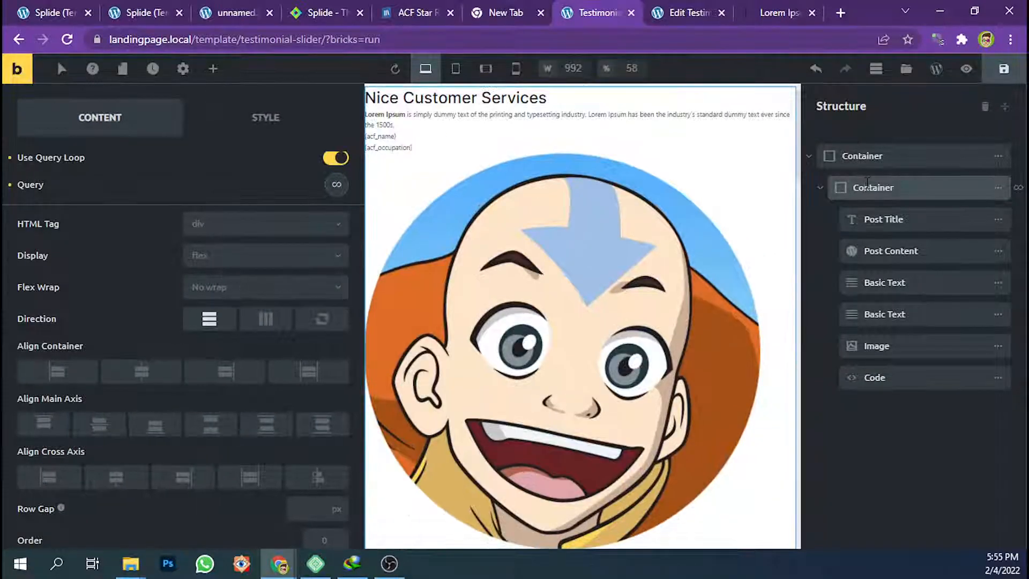
pyautogui.scroll(1, 667, 202)
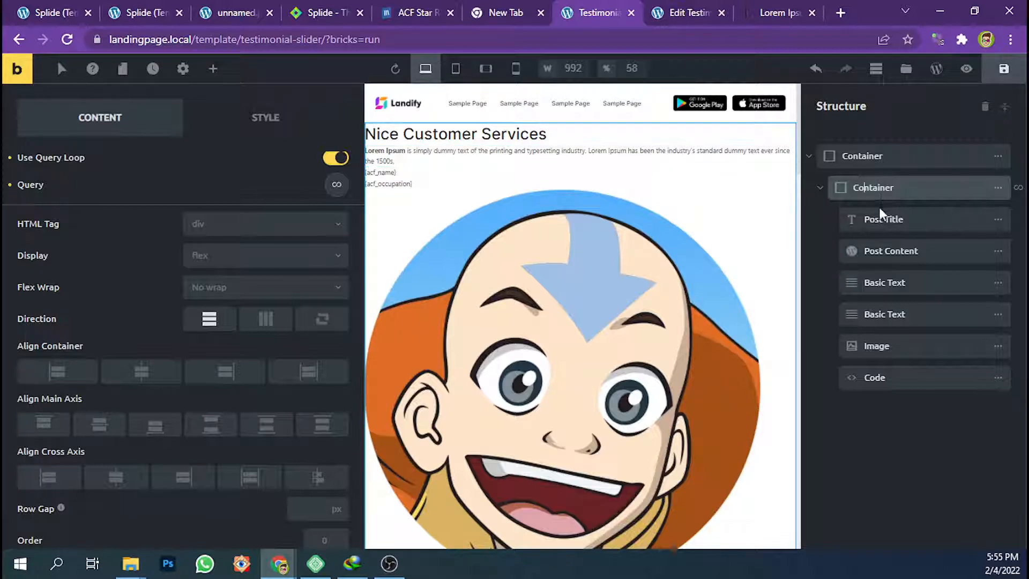
pyautogui.click(880, 217)
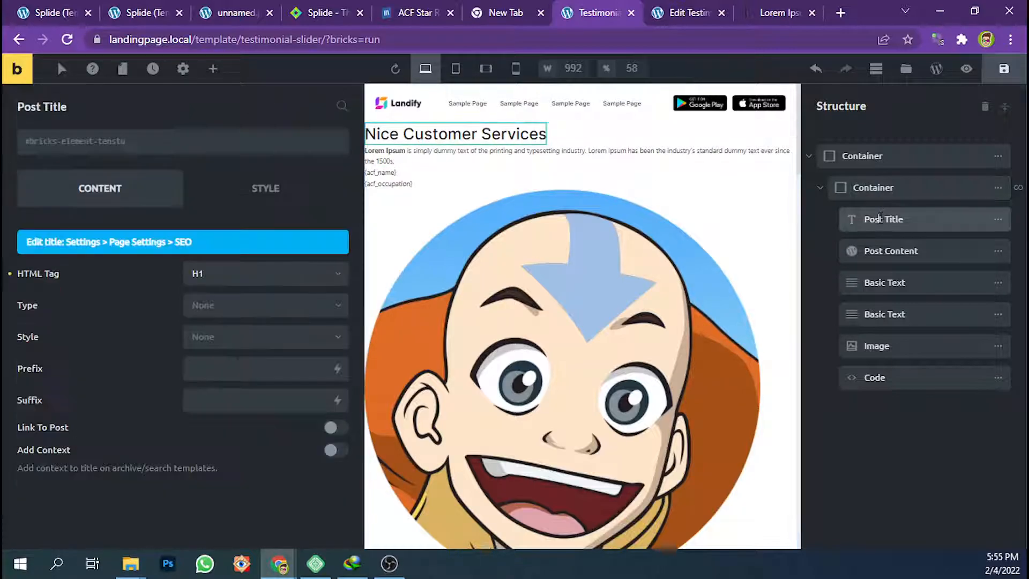
pyautogui.click(907, 186)
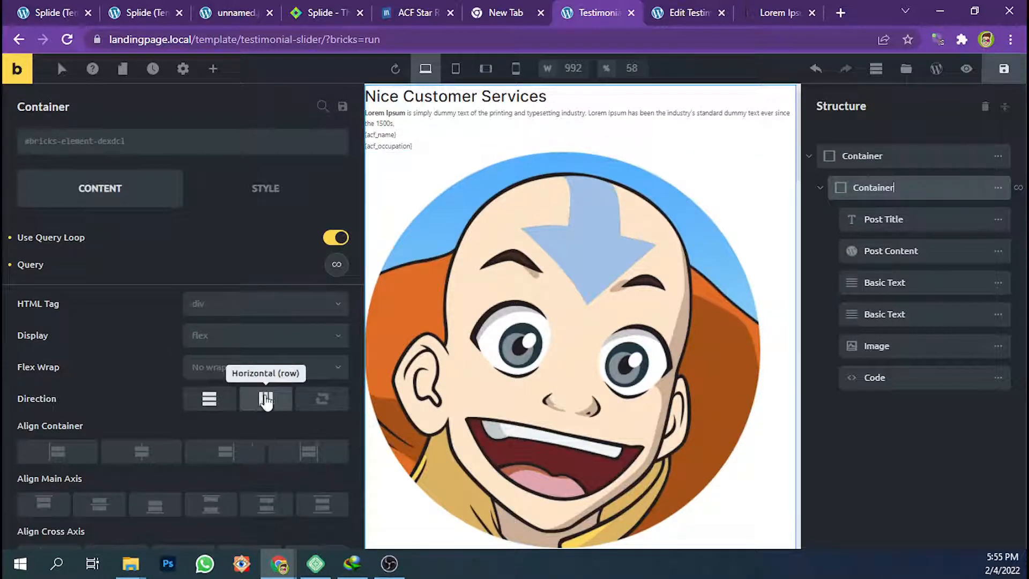
pyautogui.scroll(-3, 155, 461)
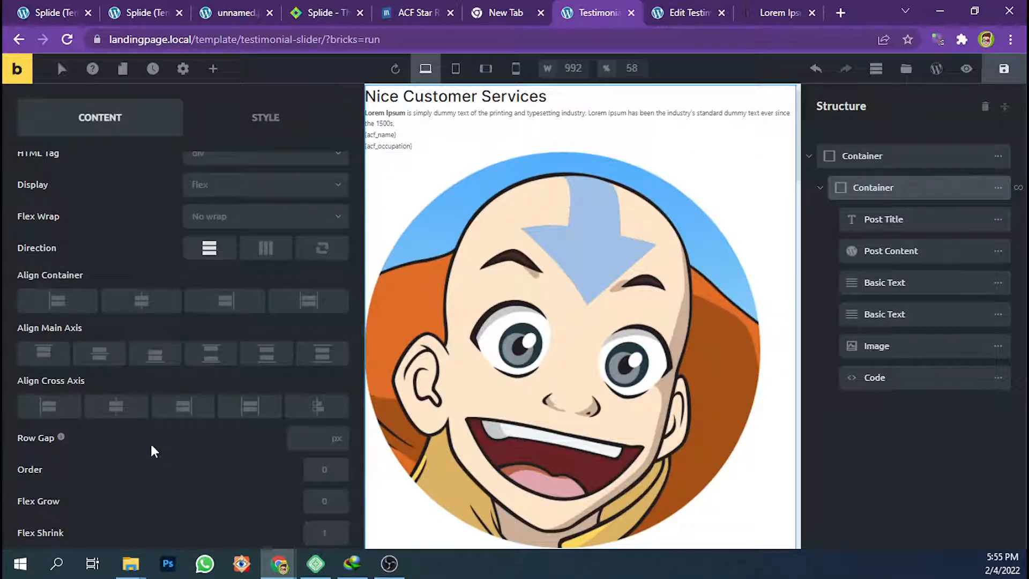
pyautogui.click(116, 407)
# Centre-align the text of the Post Content element in the looped container
pyautogui.click(888, 249)
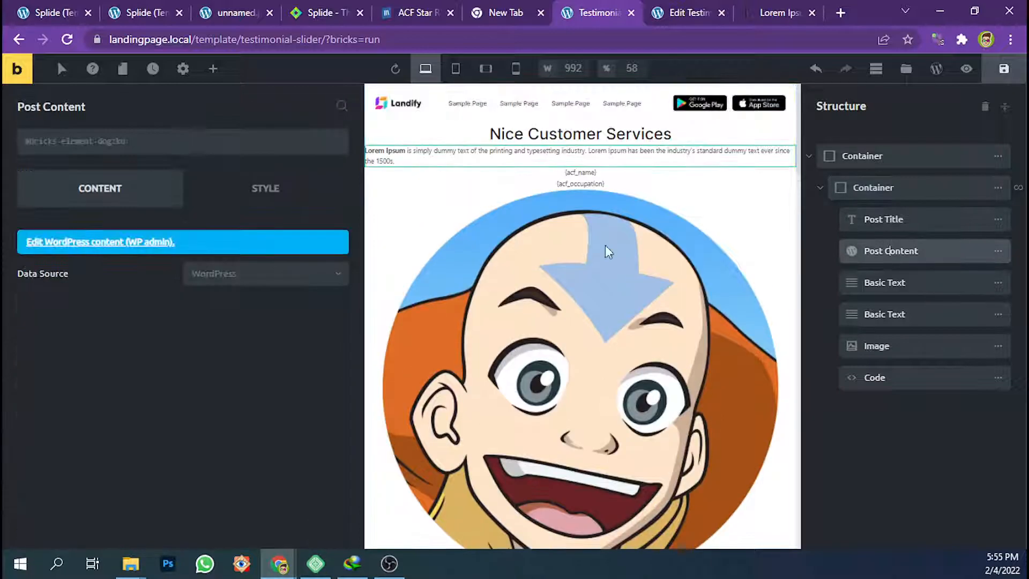
pyautogui.click(234, 197)
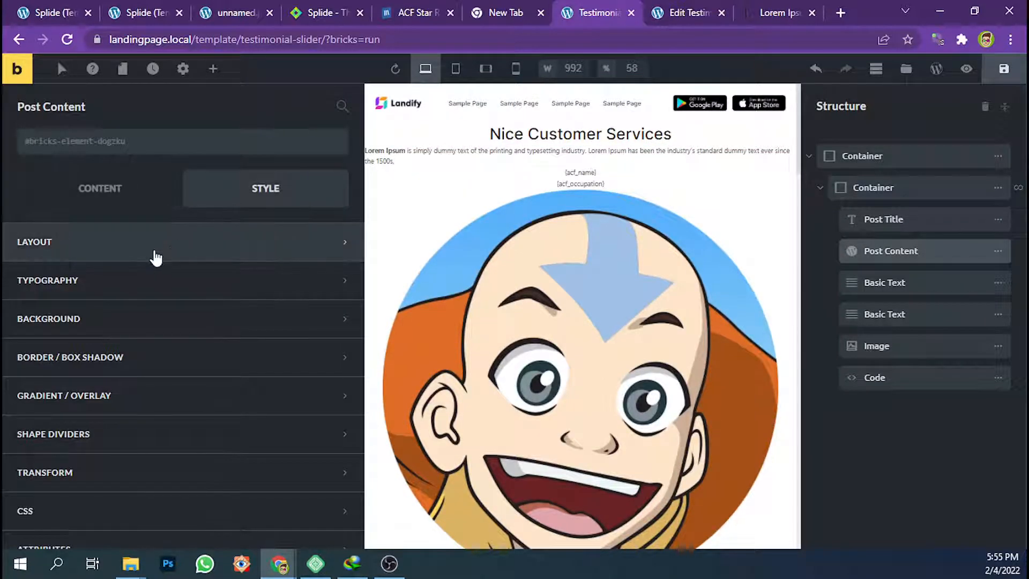
pyautogui.click(137, 290)
pyautogui.click(141, 403)
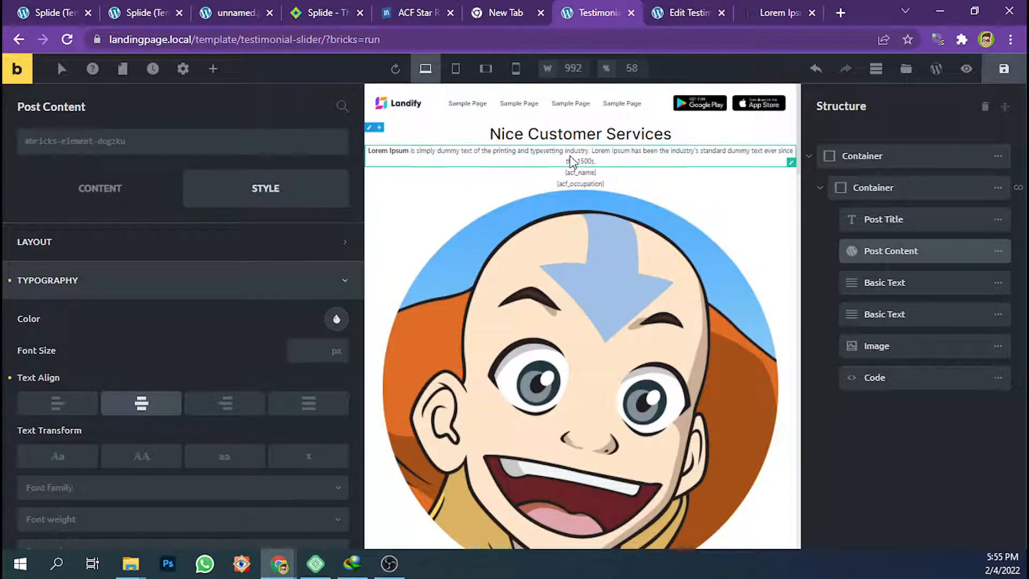
# Change the HTML tag of the Post Title element to h4
pyautogui.click(578, 133)
pyautogui.click(100, 190)
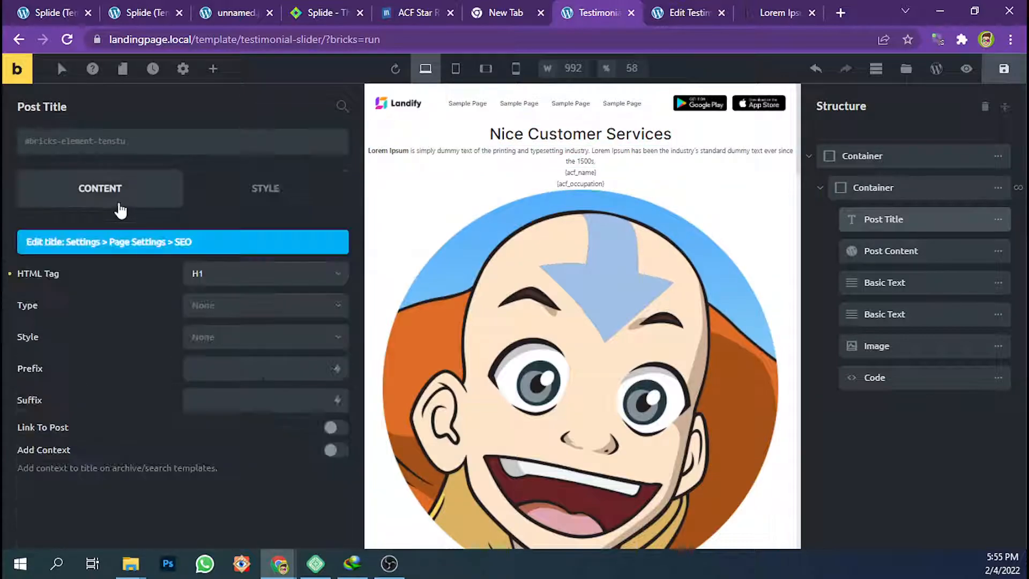
pyautogui.click(214, 276)
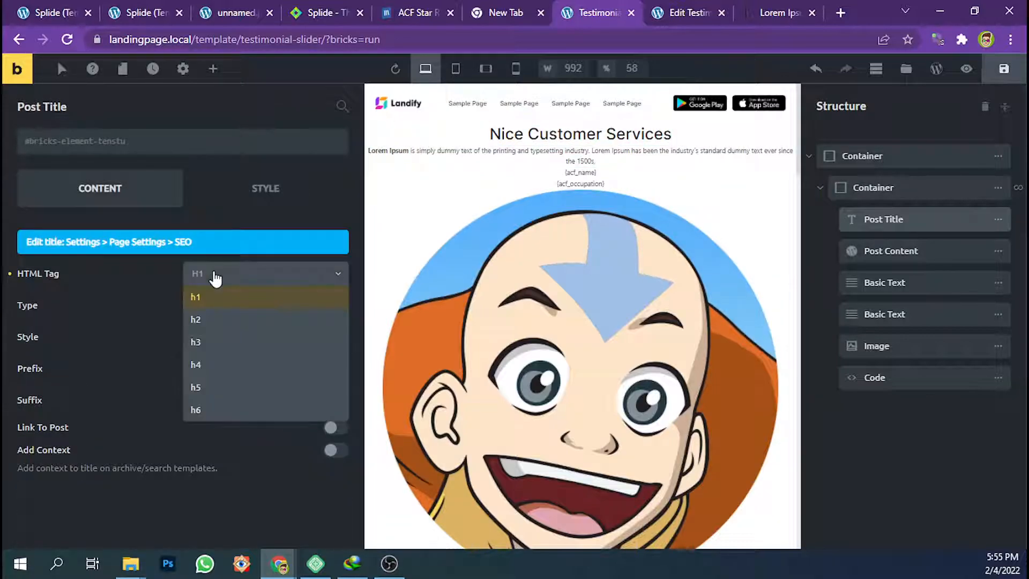
pyautogui.click(207, 366)
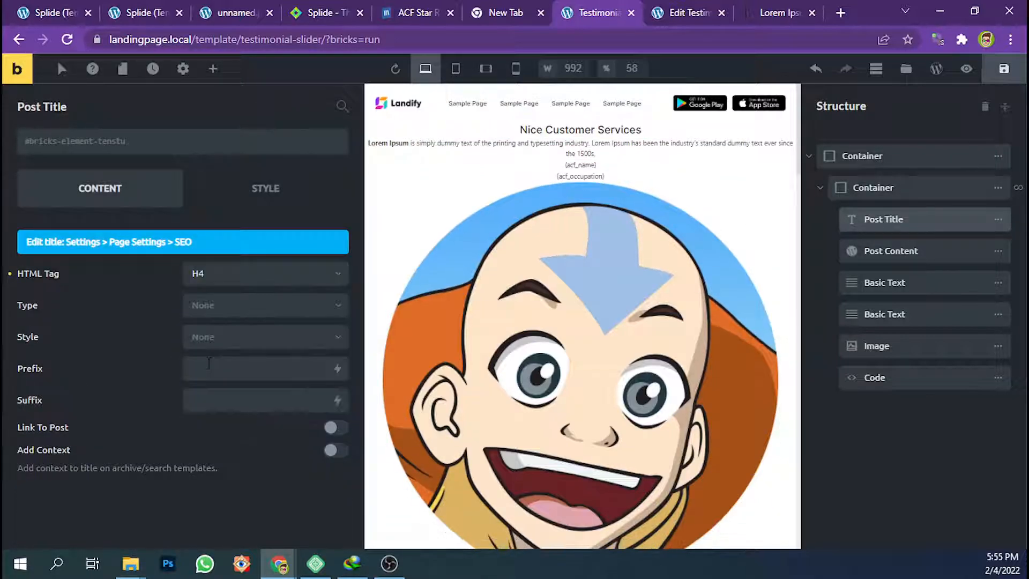
# Set the Post Title's typography colour to the dark palette swatch #18191f
pyautogui.click(255, 199)
pyautogui.scroll(-4, 202, 315)
pyautogui.scroll(3, 202, 315)
pyautogui.click(336, 242)
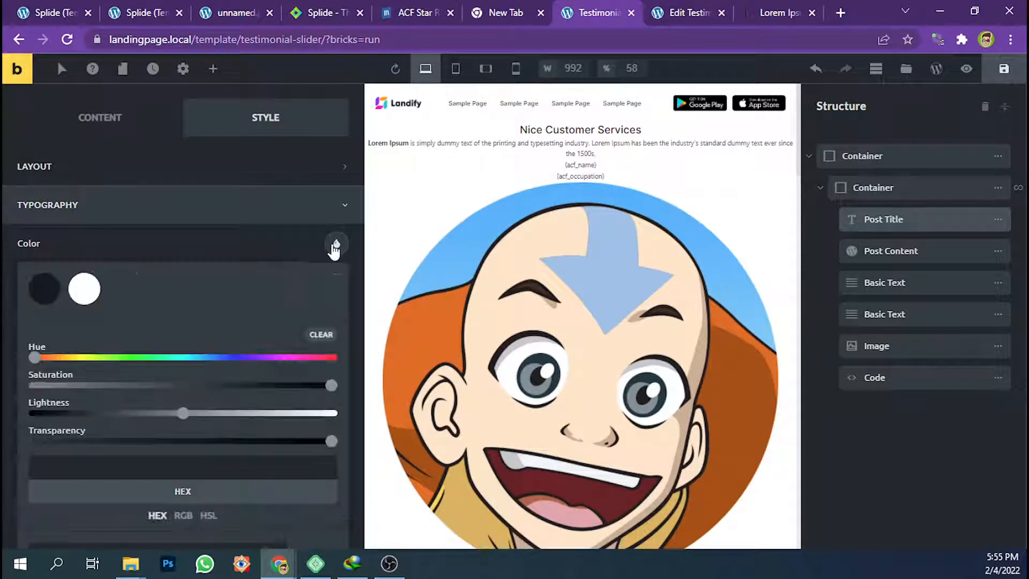
pyautogui.click(44, 289)
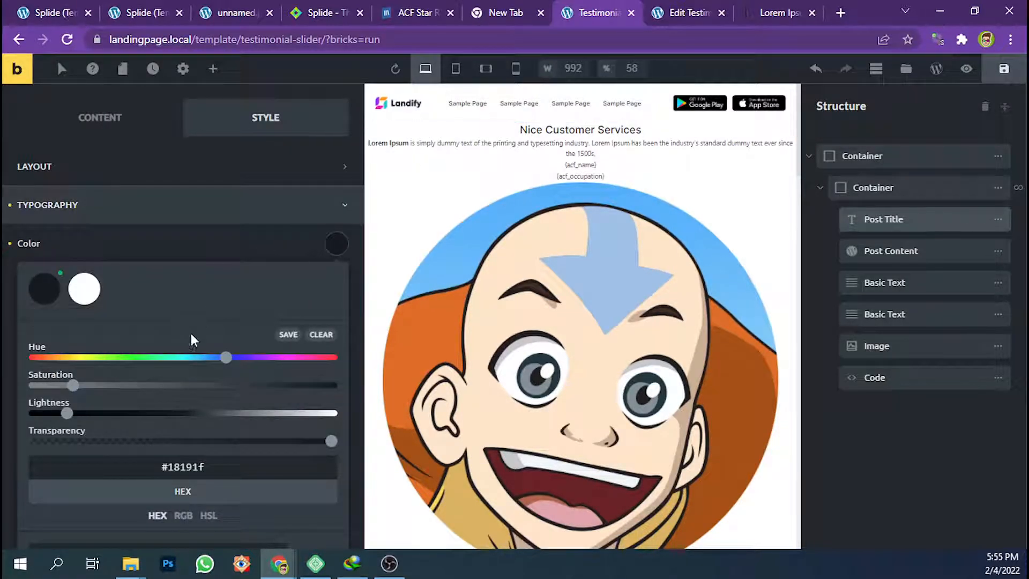
pyautogui.scroll(-3, 191, 326)
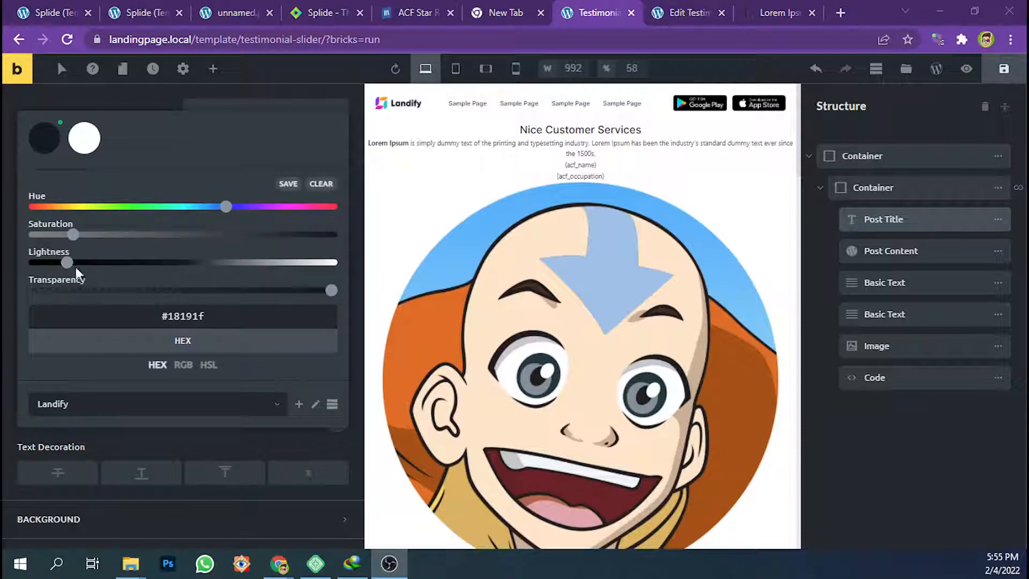
pyautogui.click(8, 301)
# Set the Post Title's font weight to 800
pyautogui.scroll(1, 185, 236)
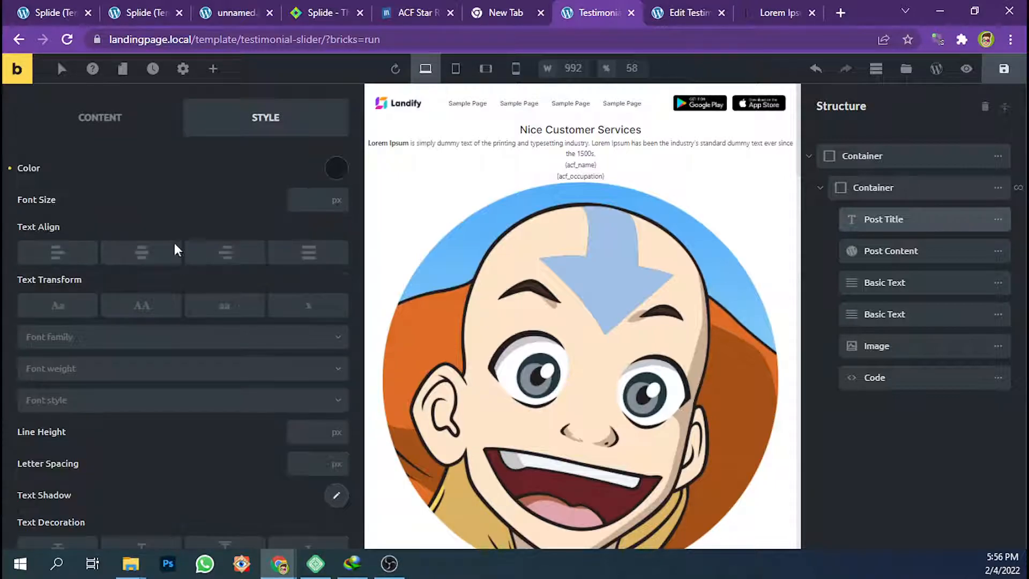
pyautogui.click(109, 370)
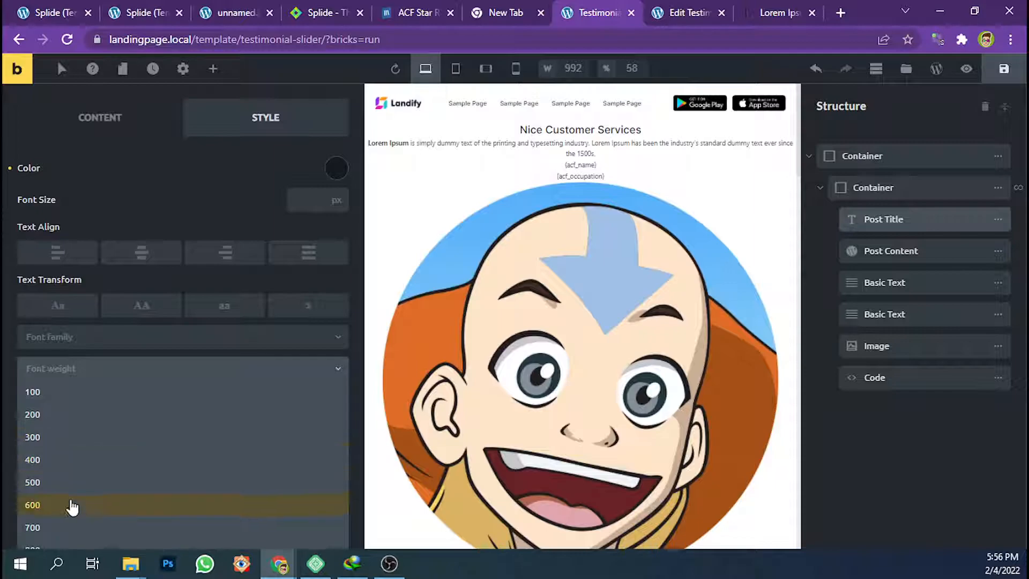
pyautogui.scroll(-1, 72, 504)
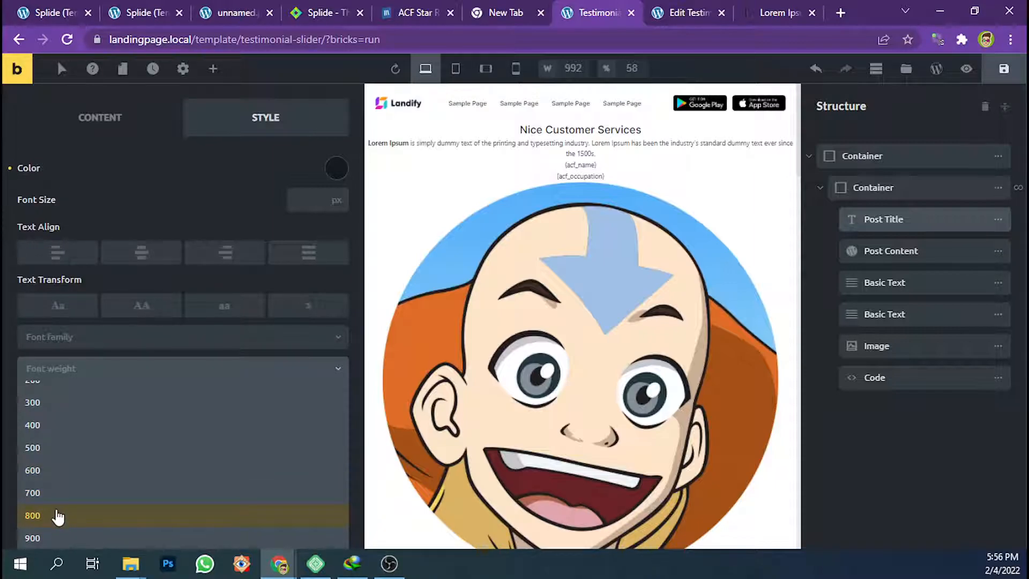
pyautogui.click(58, 515)
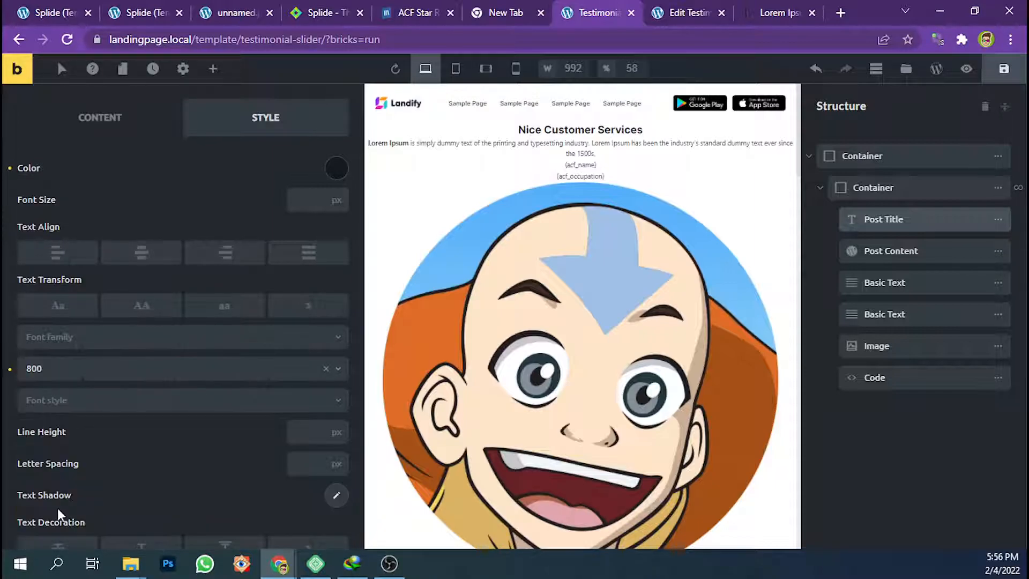
# Set the font size of the Post Content text to 16 px
pyautogui.click(878, 261)
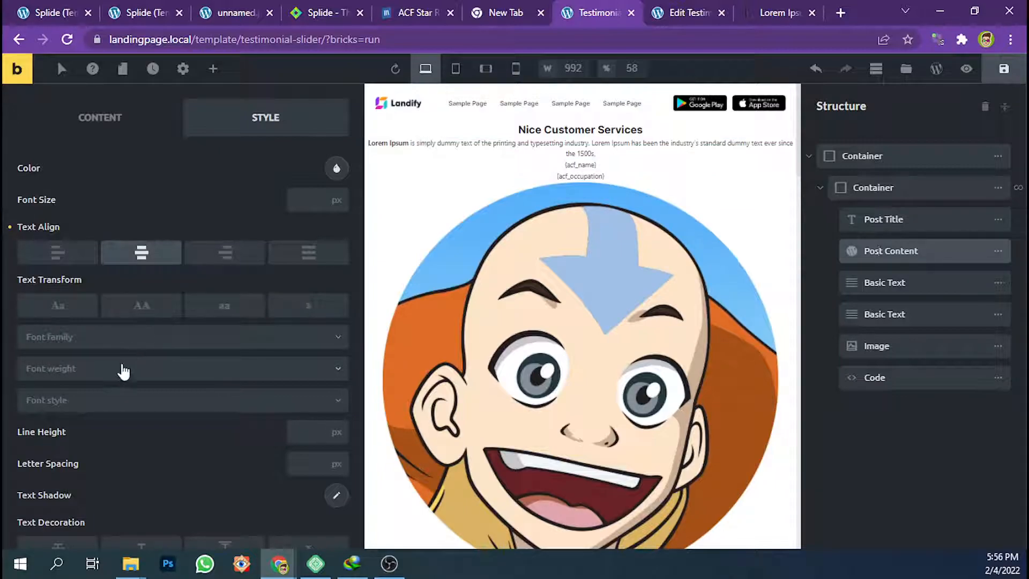
pyautogui.click(301, 202)
pyautogui.write('16')
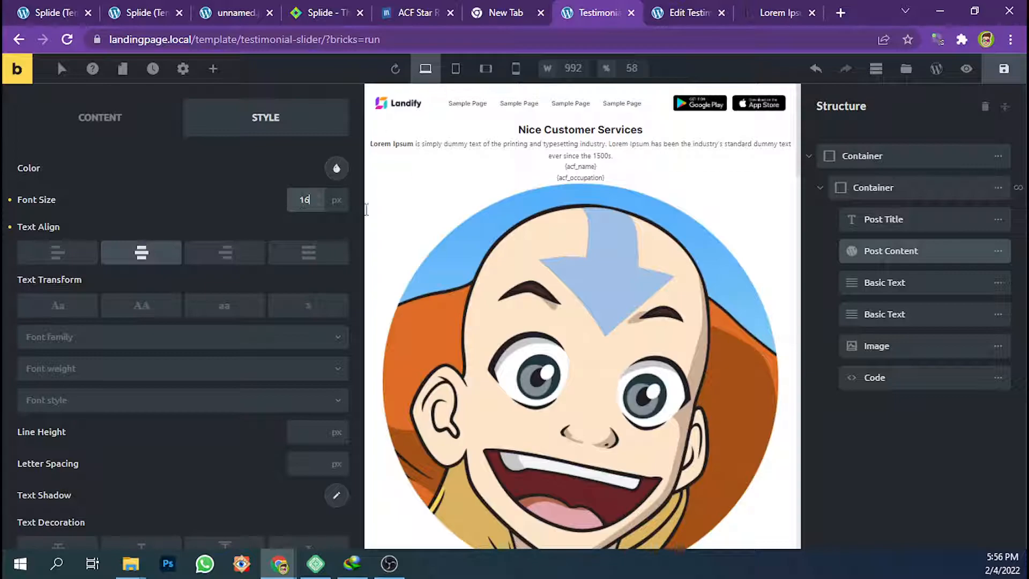
pyautogui.scroll(-5, 675, 270)
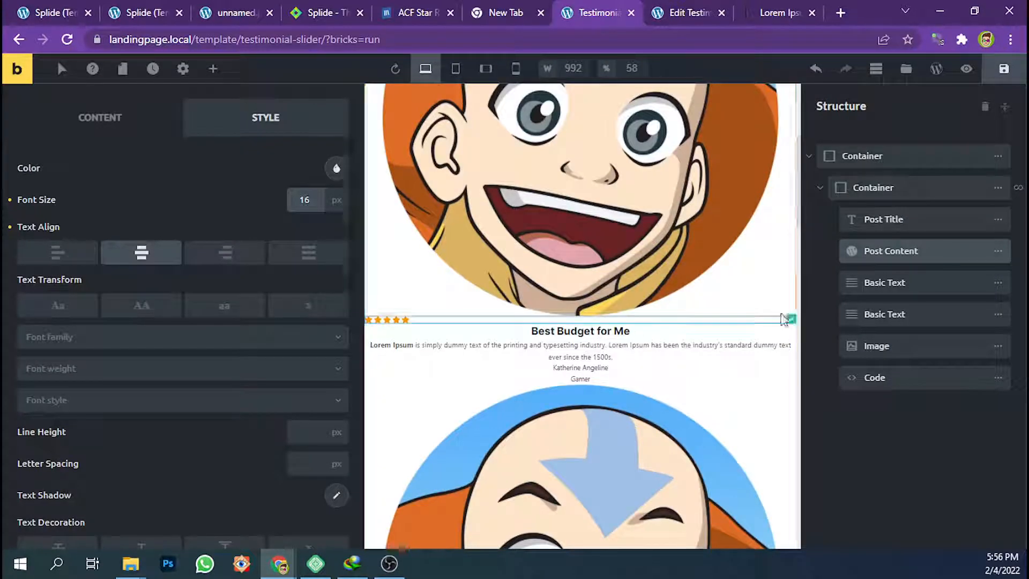
# Give the Post Content element a bottom margin of 40 px to separate it from the reviewer's name
pyautogui.click(885, 282)
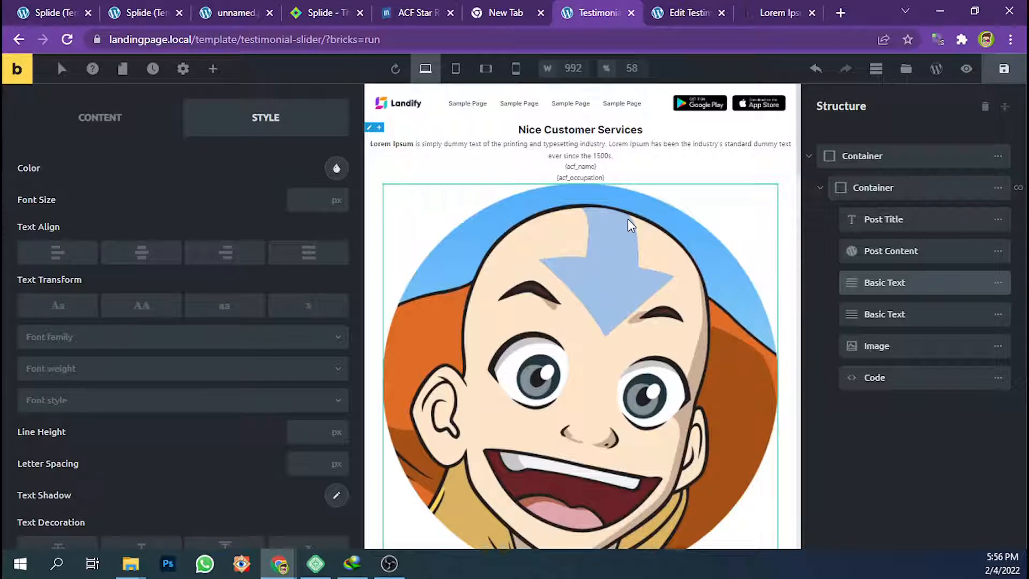
pyautogui.click(888, 251)
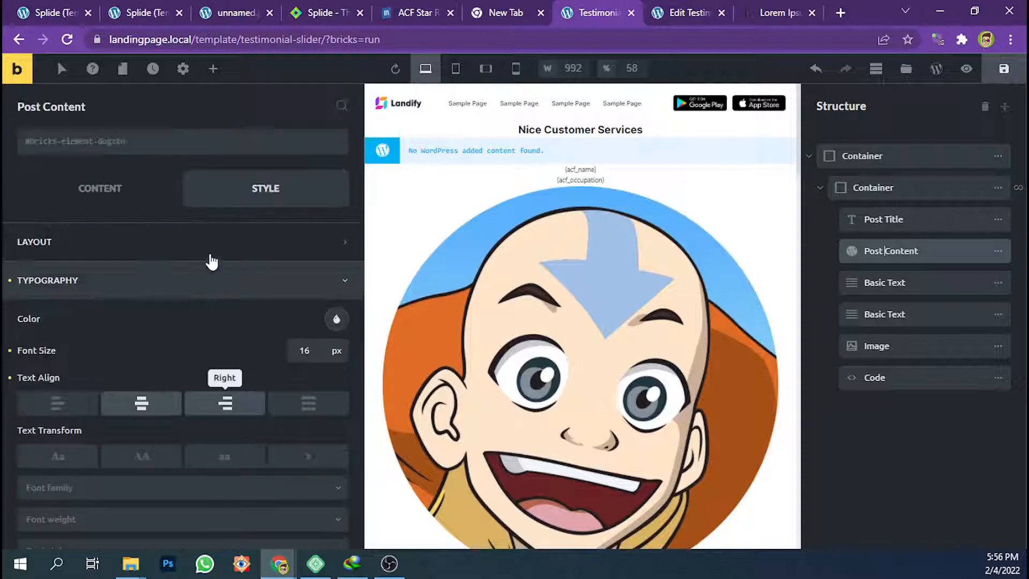
pyautogui.click(229, 252)
pyautogui.click(214, 341)
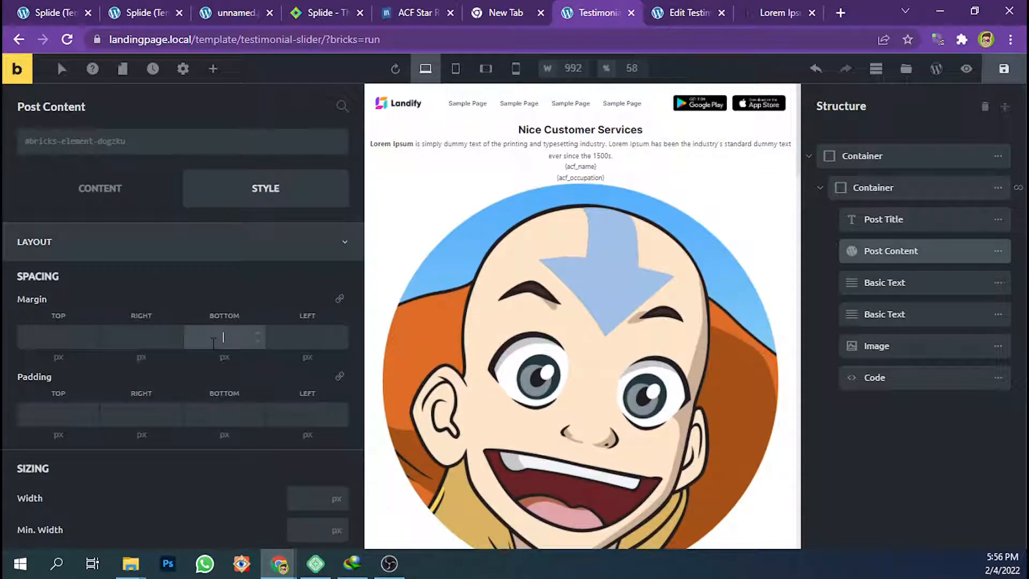
pyautogui.write('40')
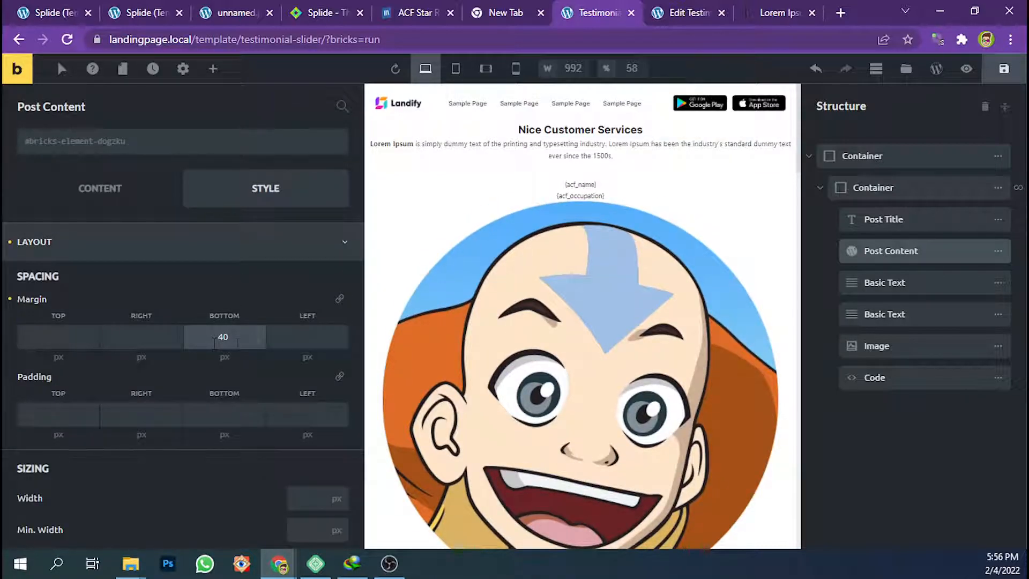
# Set the font weight of the Basic Text holding the reviewer's name to 700
pyautogui.click(900, 283)
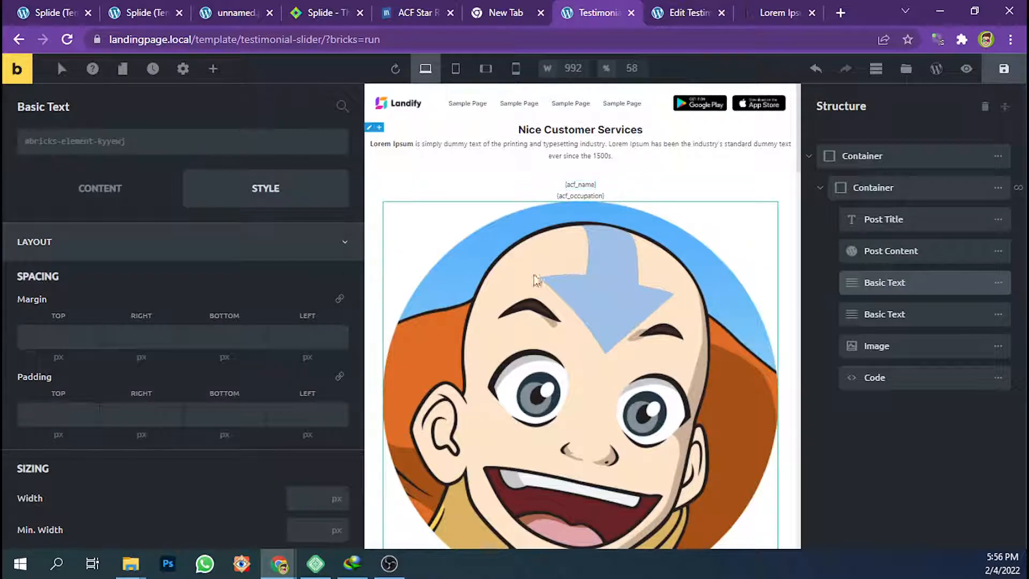
pyautogui.scroll(-5, 567, 292)
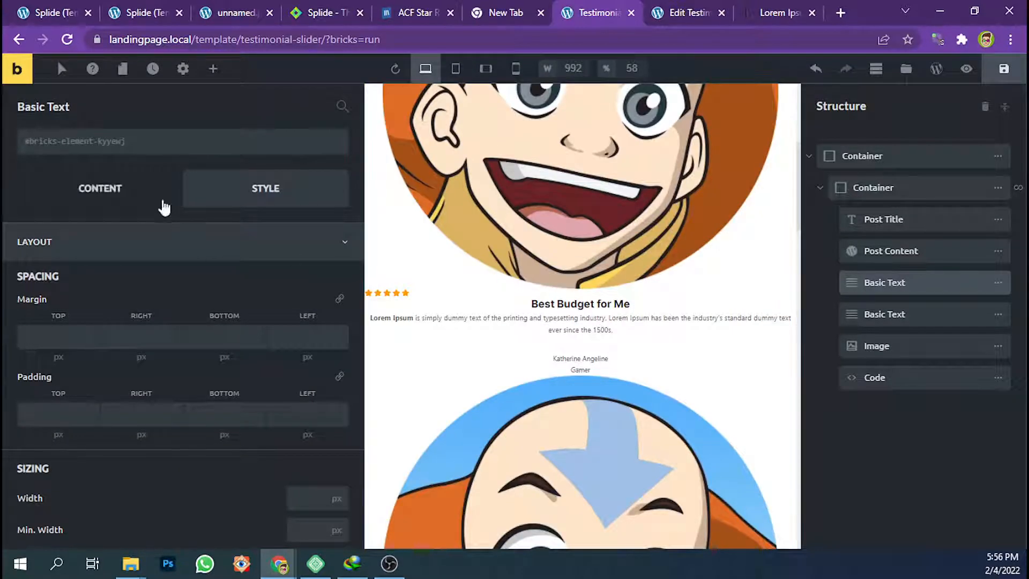
pyautogui.click(131, 195)
pyautogui.click(246, 193)
pyautogui.scroll(-15, 177, 300)
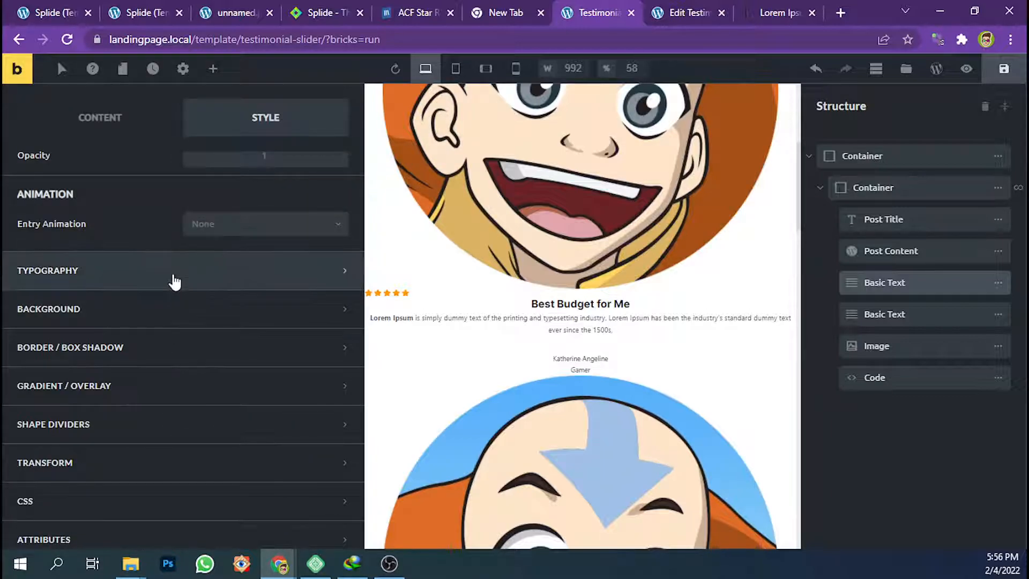
pyautogui.click(174, 282)
pyautogui.scroll(5, 256, 241)
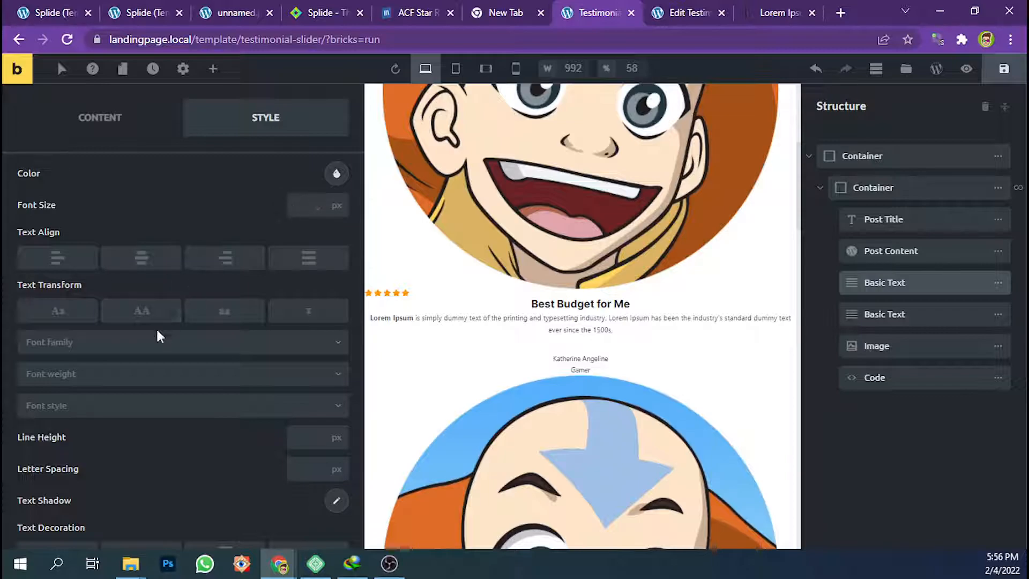
pyautogui.click(117, 377)
pyautogui.scroll(-3, 102, 423)
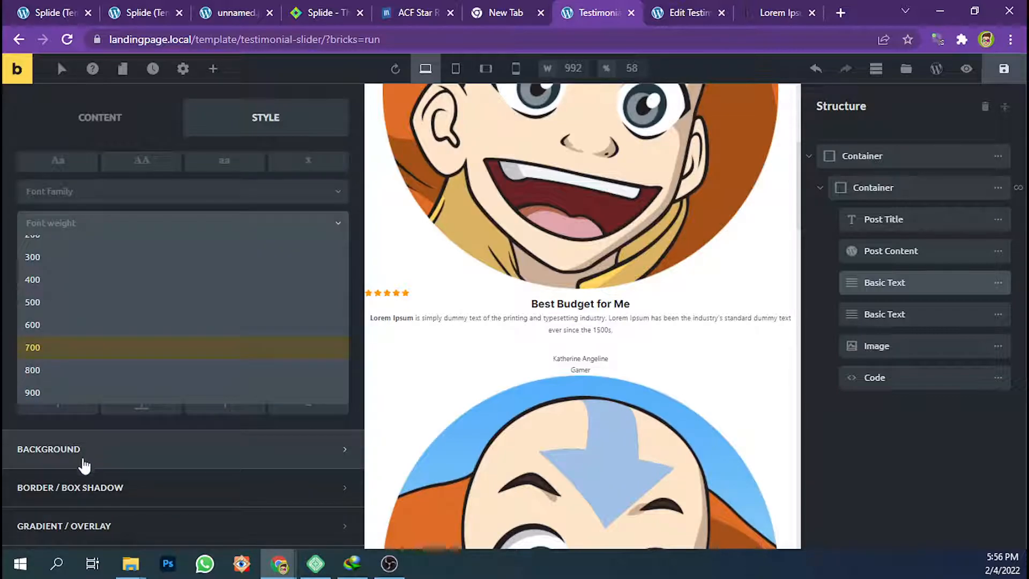
pyautogui.click(77, 353)
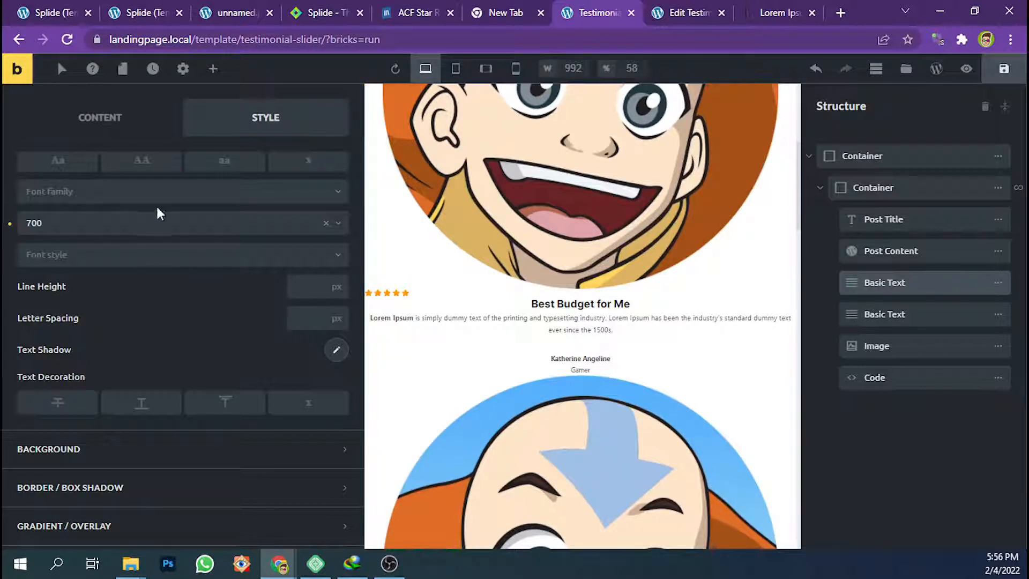
# Set the font size of the reviewer name text to 16 px
pyautogui.scroll(3, 255, 243)
pyautogui.click(298, 206)
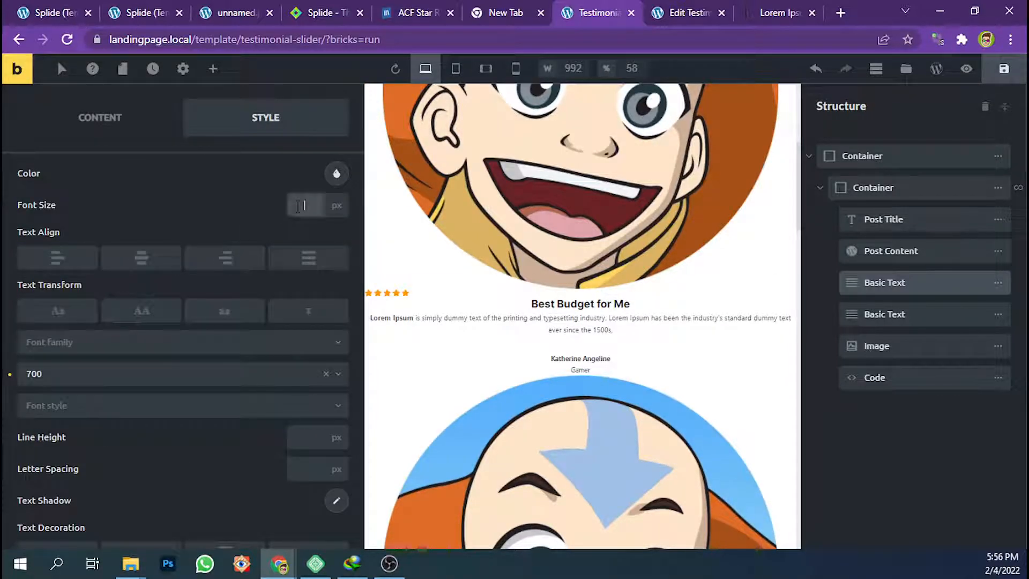
pyautogui.write('16')
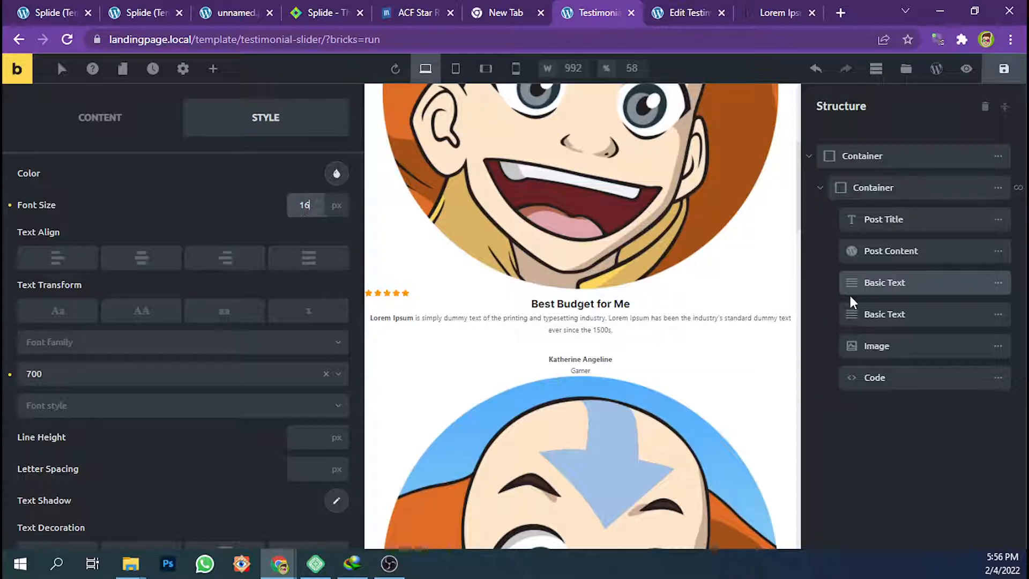
# Move the Image element above the two Basic Text elements in the looped container so the photo precedes the name and occupation
pyautogui.click(873, 314)
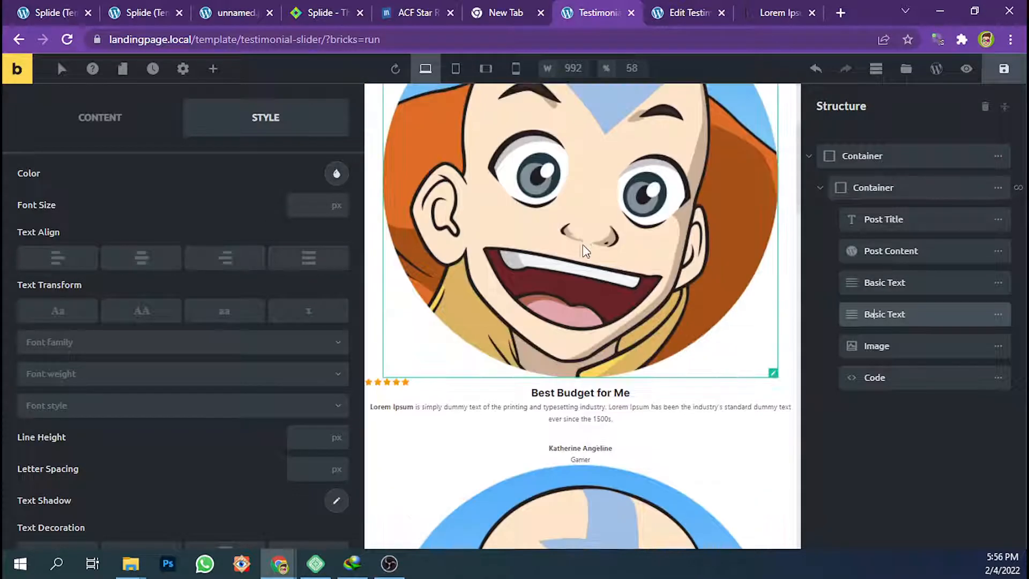
pyautogui.scroll(-3, 583, 321)
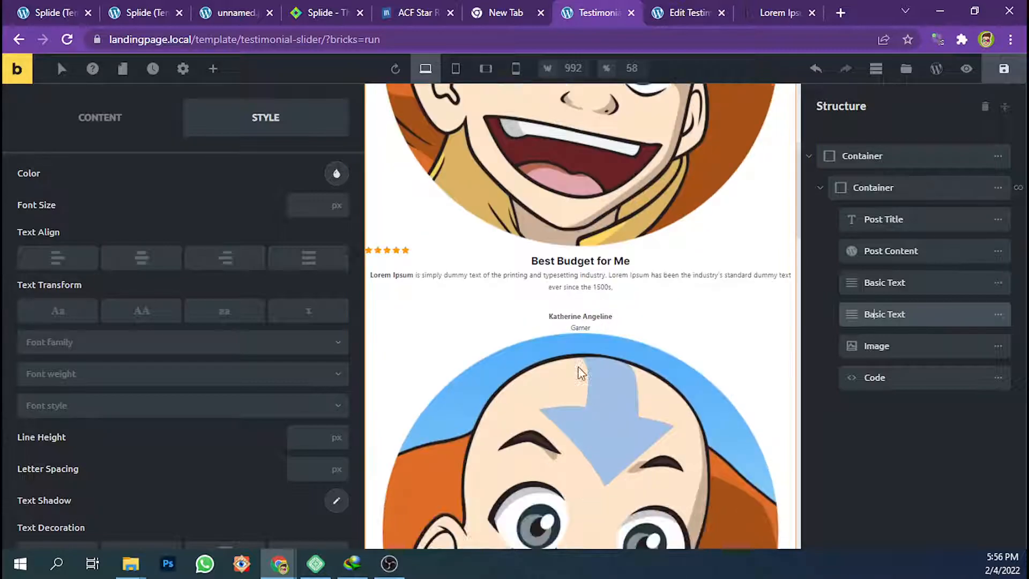
pyautogui.moveTo(857, 341); pyautogui.dragTo(855, 284)
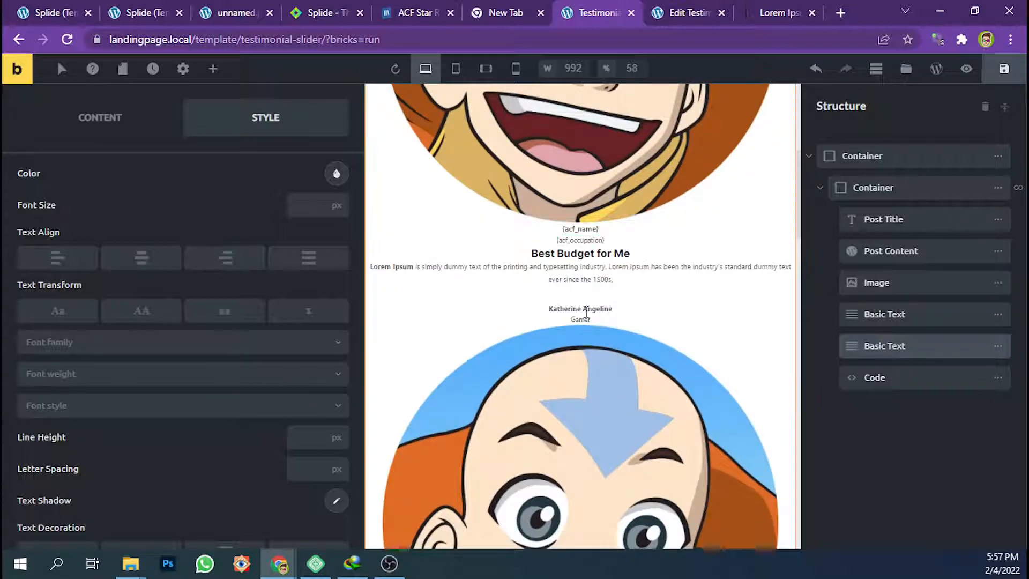
pyautogui.scroll(-3, 587, 313)
pyautogui.scroll(-2, 583, 319)
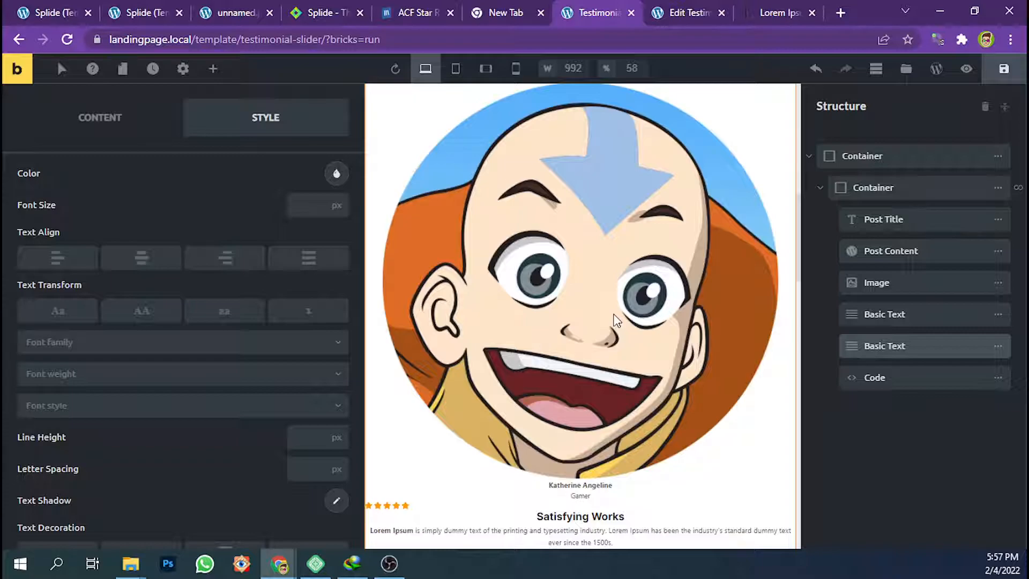
# Set the image size of the reviewer's Photo to Thumbnail (150x150)
pyautogui.click(905, 315)
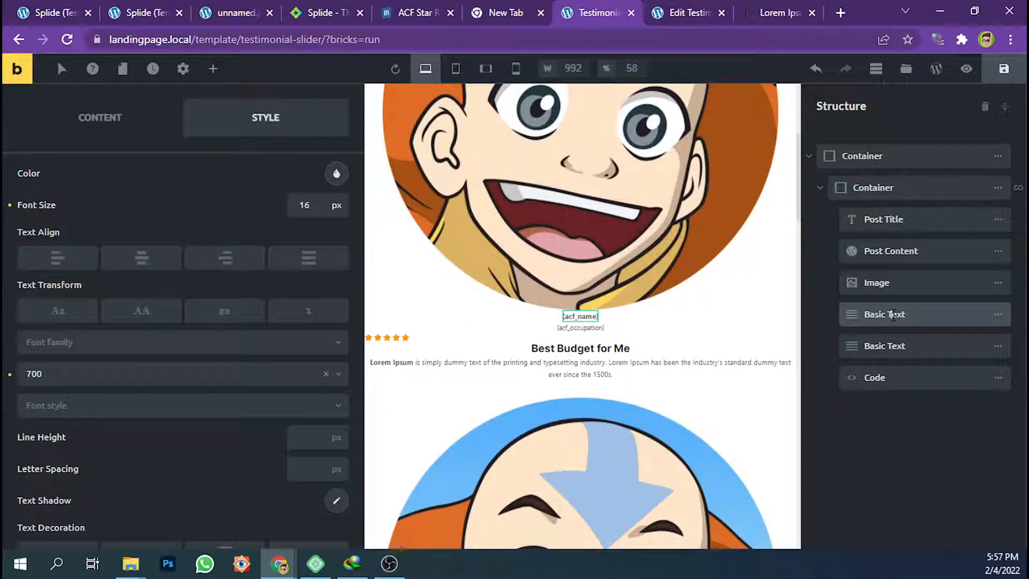
pyautogui.click(885, 282)
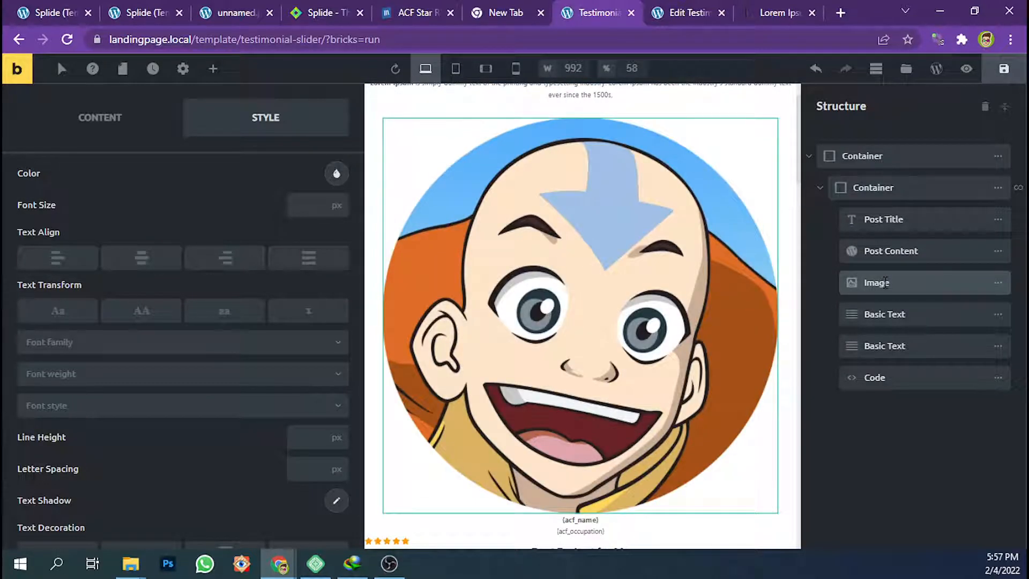
pyautogui.scroll(2, 239, 234)
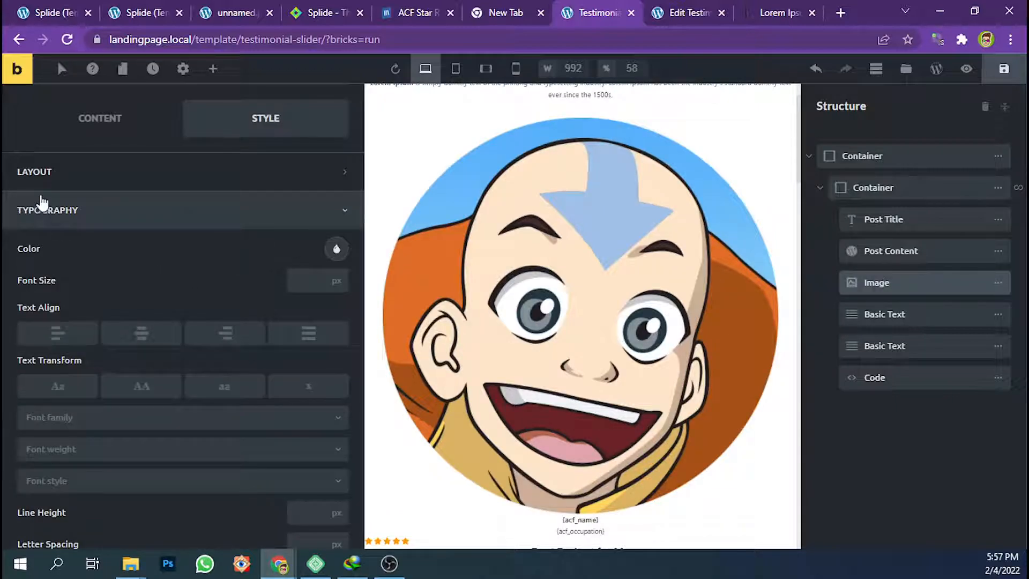
pyautogui.scroll(2, 41, 203)
pyautogui.click(75, 199)
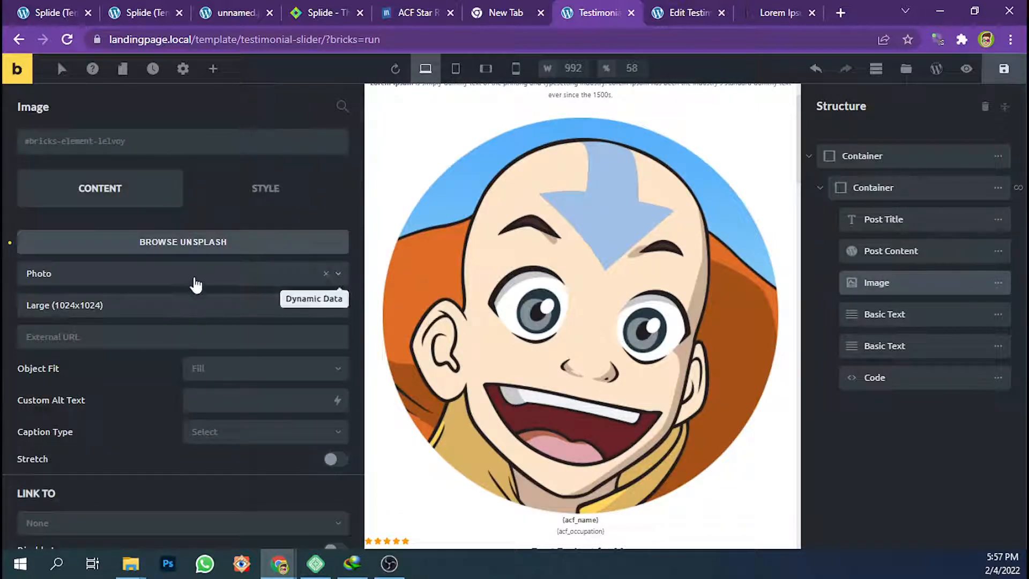
pyautogui.click(153, 310)
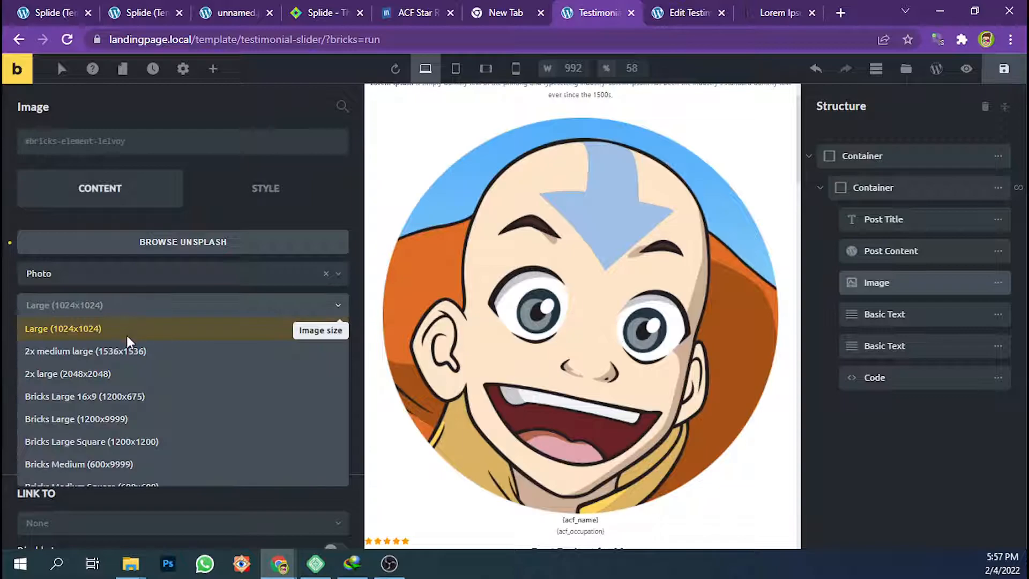
pyautogui.scroll(-1, 105, 429)
pyautogui.scroll(2, 110, 421)
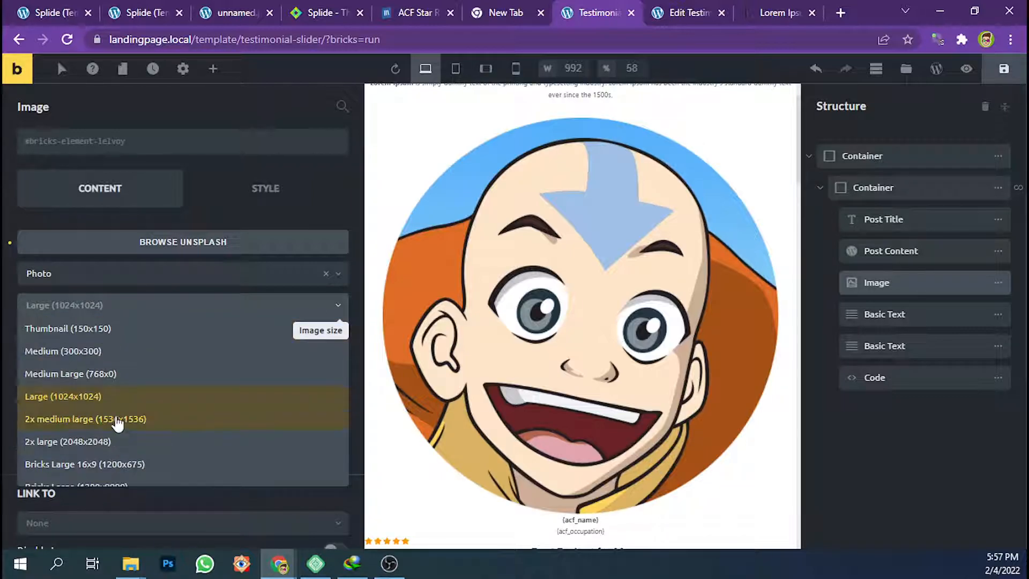
pyautogui.click(107, 328)
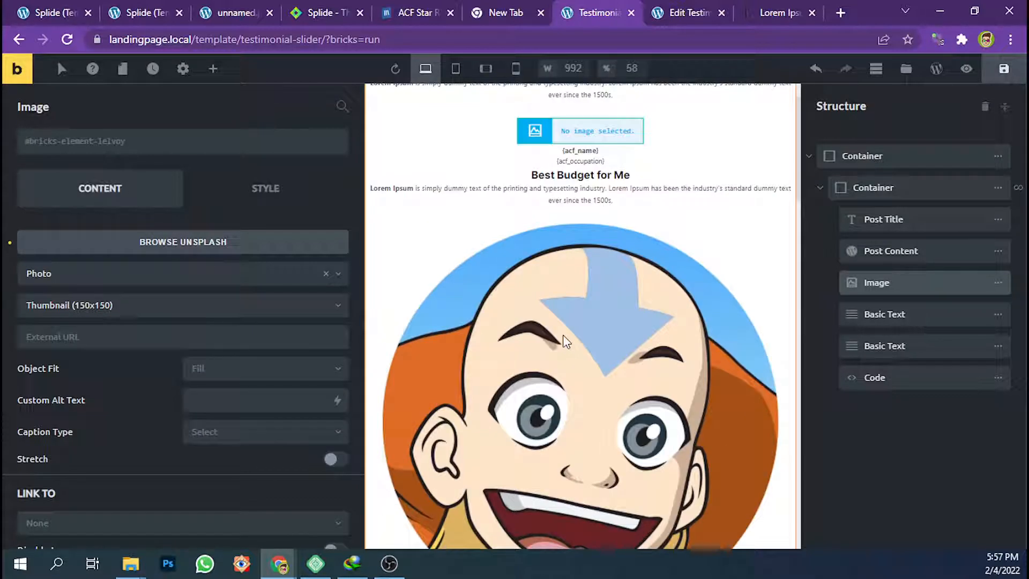
pyautogui.scroll(1, 575, 301)
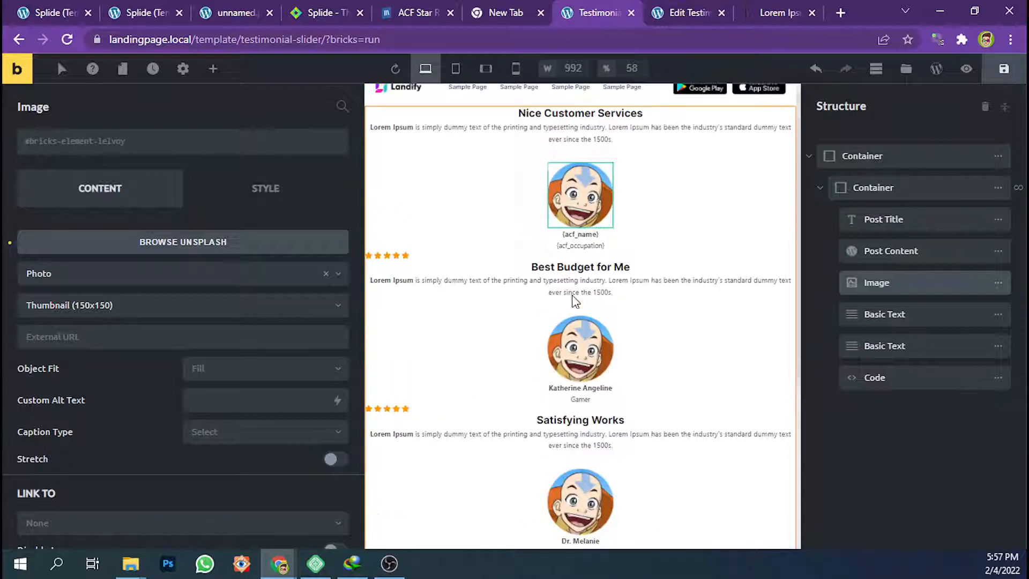
# Try to centre the star rating's Code element with the flex alignment setting
pyautogui.click(905, 376)
pyautogui.click(256, 199)
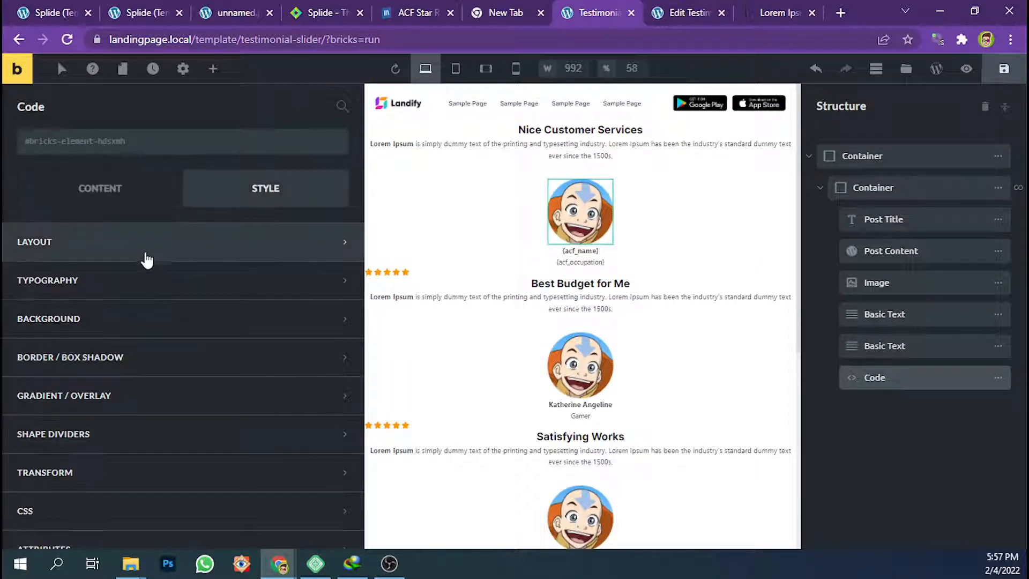
pyautogui.click(145, 252)
pyautogui.scroll(-6, 152, 357)
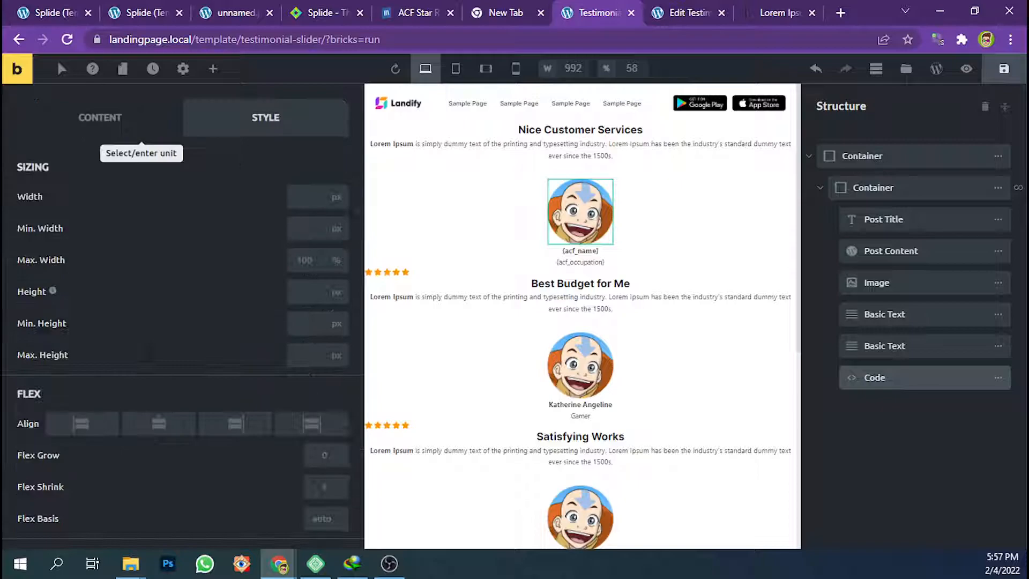
pyautogui.click(158, 425)
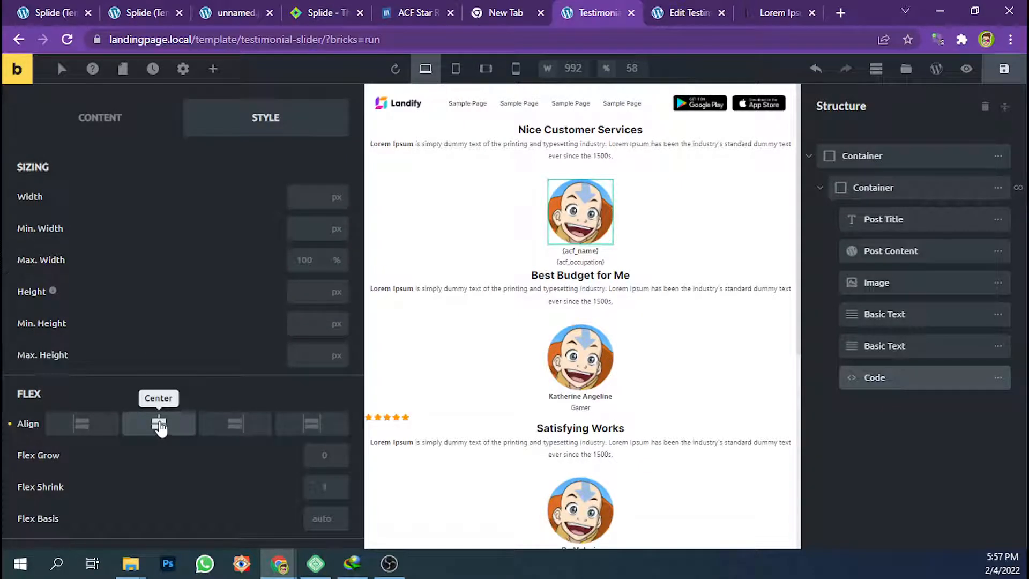
pyautogui.scroll(-3, 155, 427)
pyautogui.scroll(-3, 156, 421)
pyautogui.scroll(3, 161, 400)
pyautogui.click(159, 278)
pyautogui.scroll(-3, 166, 311)
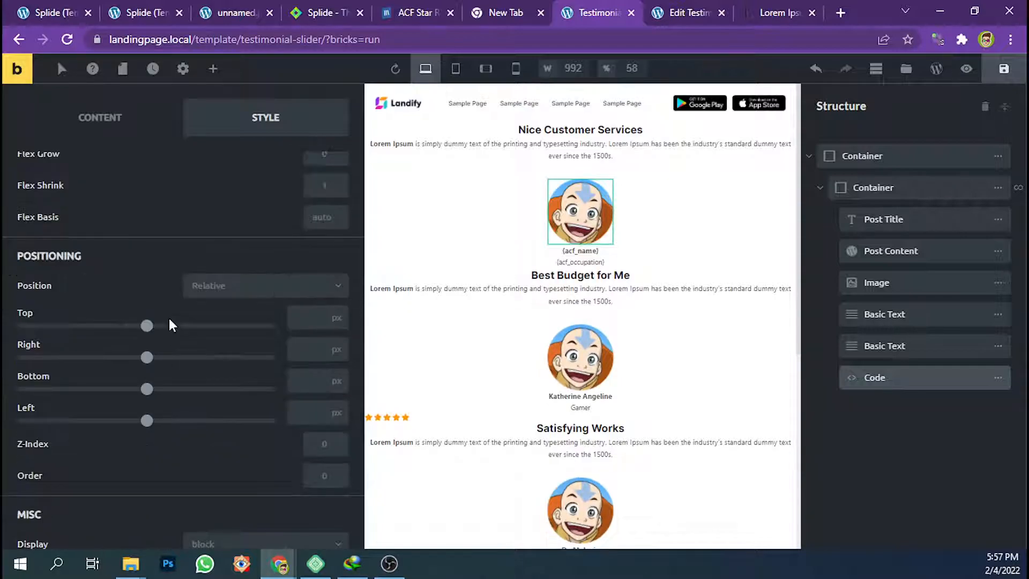
pyautogui.scroll(-3, 169, 319)
pyautogui.scroll(10, 168, 322)
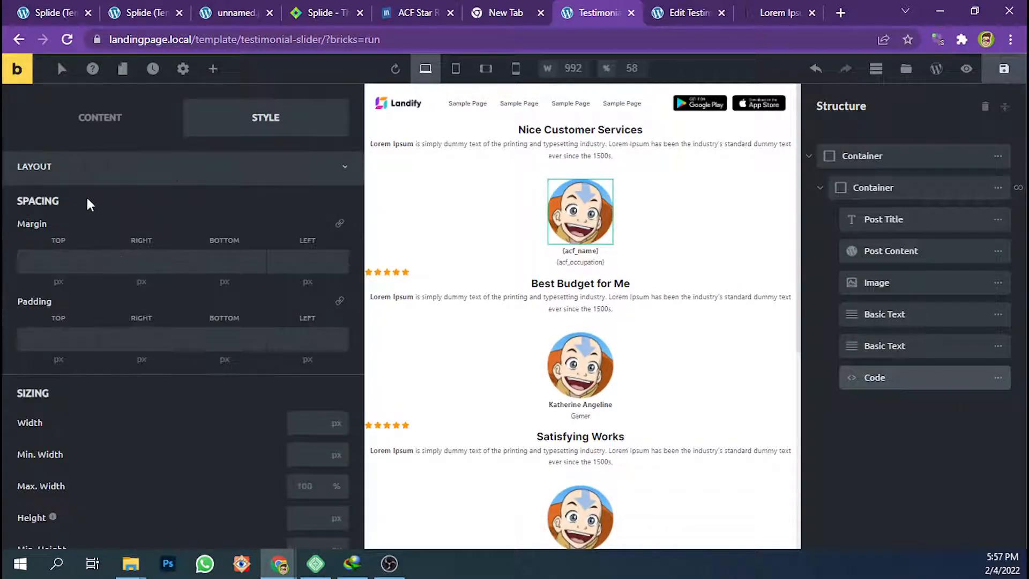
# Turn off code execution for the star rating's Code element and delete the h1.my-heading style block from its code
pyautogui.click(100, 129)
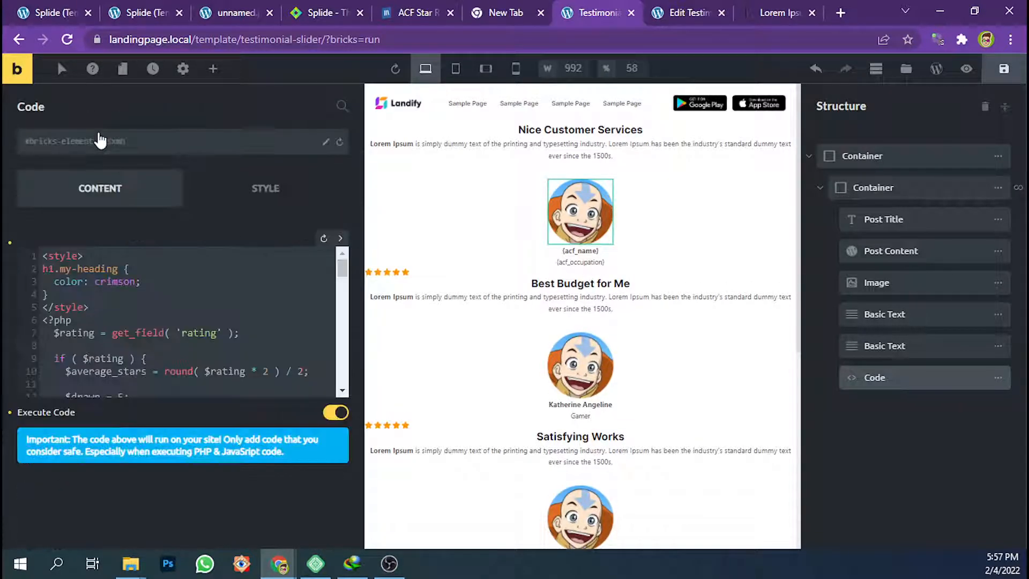
pyautogui.click(153, 279)
pyautogui.scroll(-3, 177, 350)
pyautogui.scroll(-2, 350, 460)
pyautogui.click(336, 482)
pyautogui.scroll(5, 124, 338)
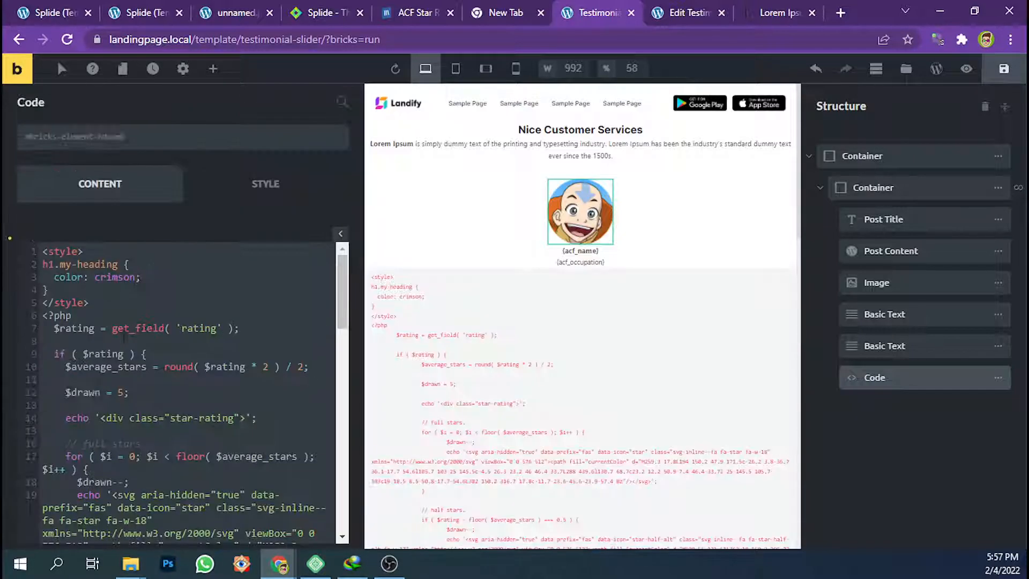
pyautogui.moveTo(91, 300); pyautogui.dragTo(26, 252)
pyautogui.press('BackSpace')
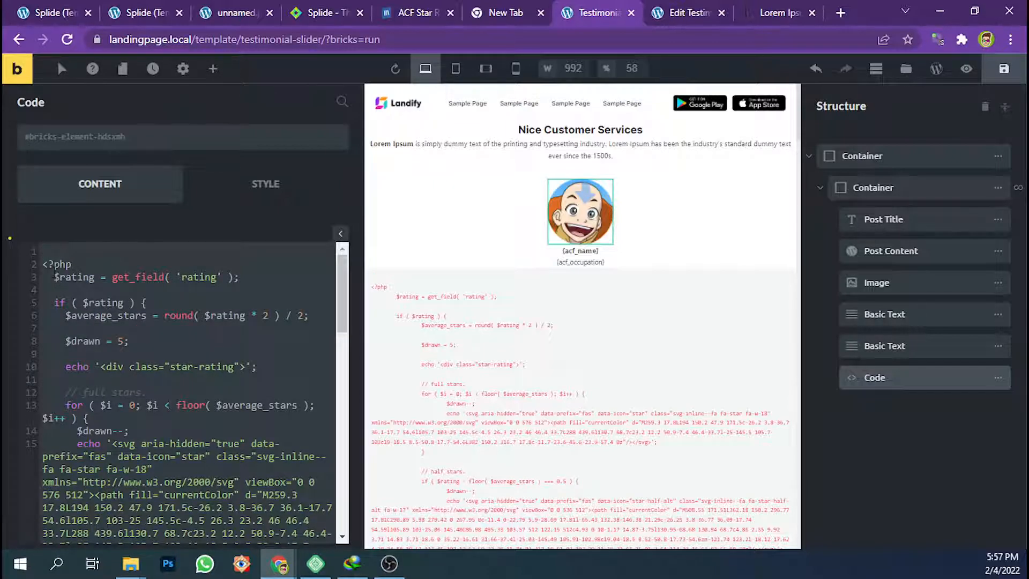
# Check the remaining star rating code and turn its code execution back on
pyautogui.scroll(-10, 197, 339)
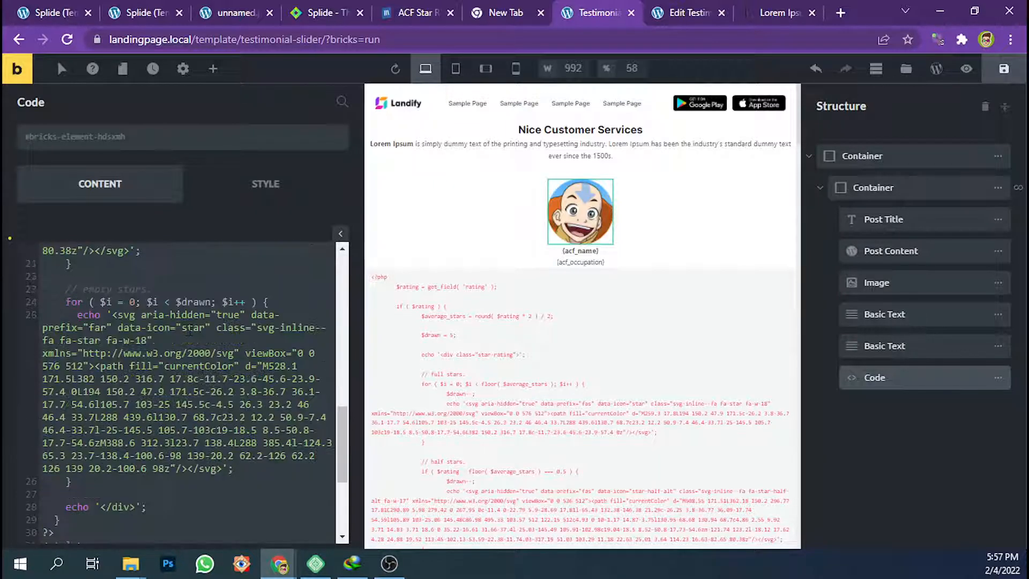
pyautogui.scroll(8, 200, 341)
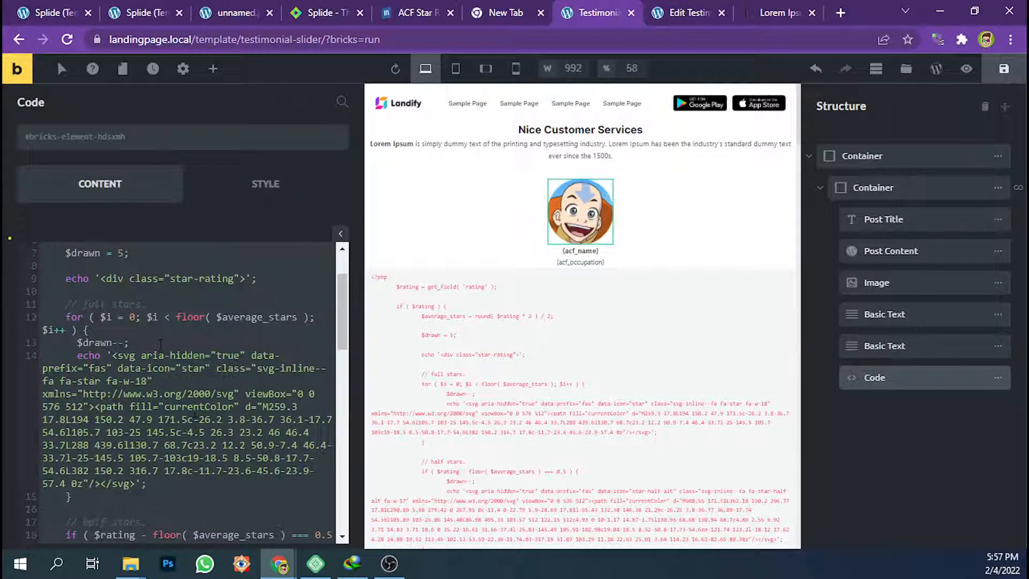
pyautogui.scroll(-9, 200, 341)
pyautogui.scroll(-5, 342, 461)
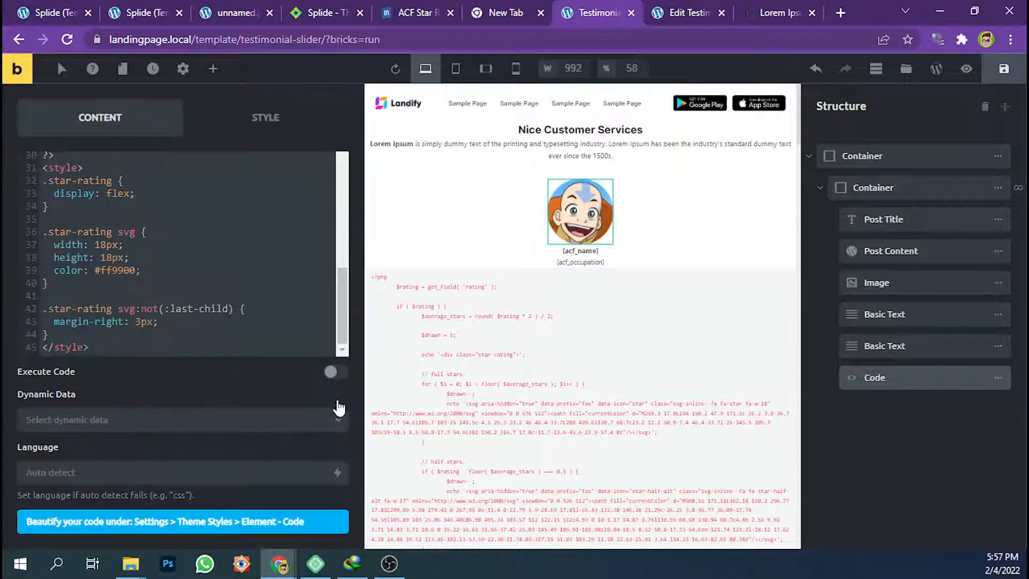
pyautogui.click(336, 371)
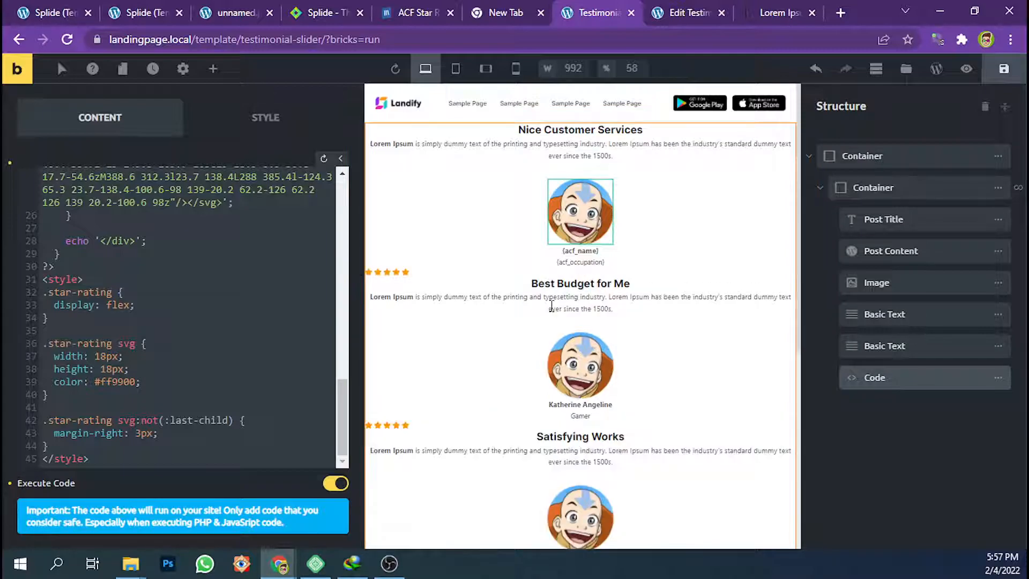
pyautogui.scroll(-3, 555, 304)
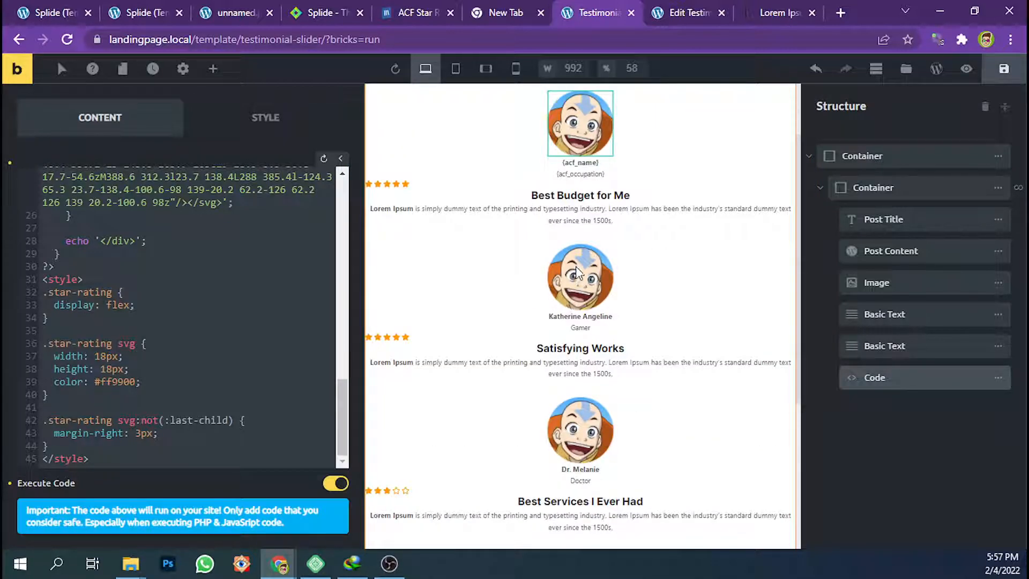
# Give the Image element a bottom margin of 5 px and save the template
pyautogui.click(876, 282)
pyautogui.click(266, 170)
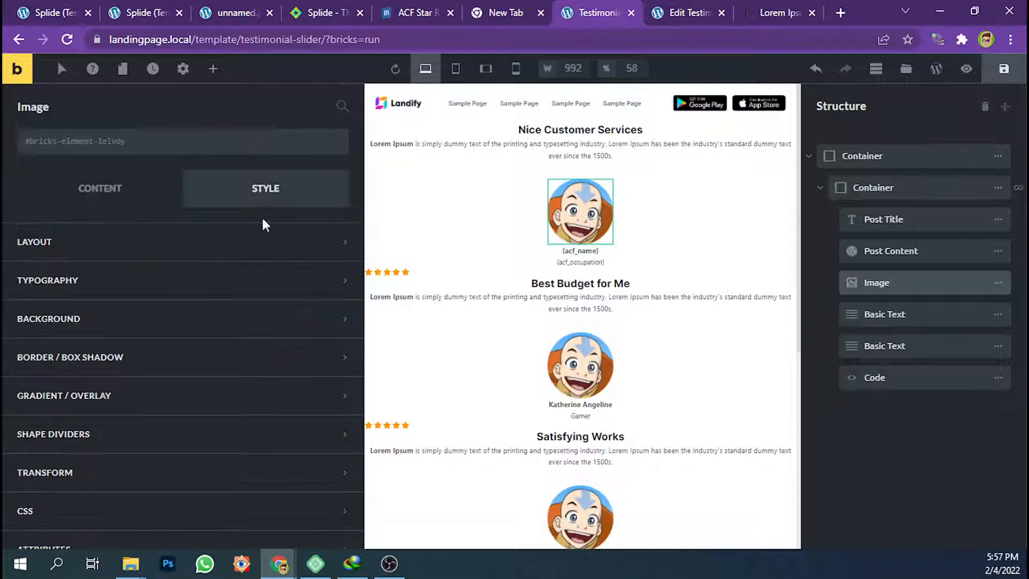
pyautogui.click(232, 247)
pyautogui.click(217, 335)
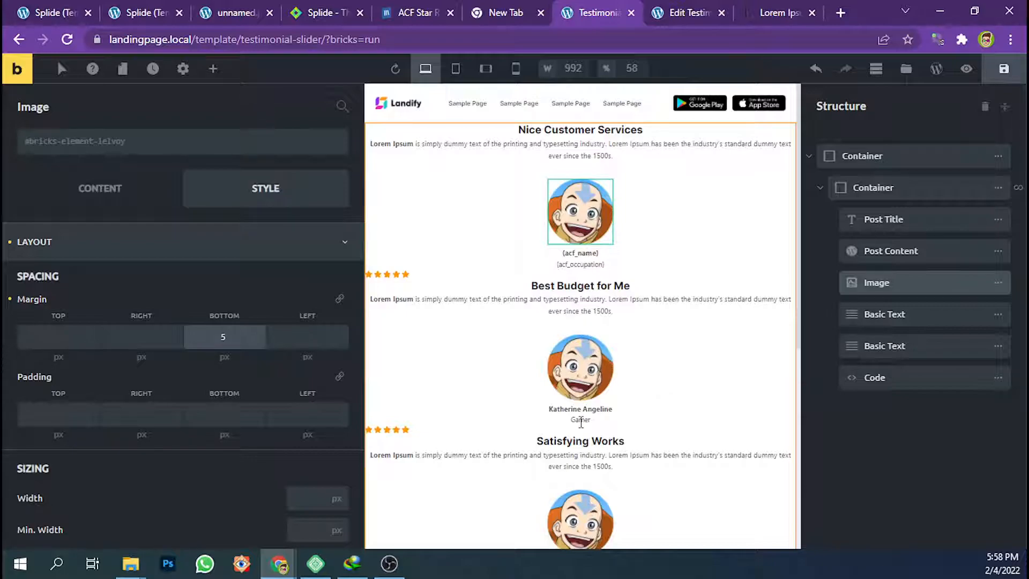
pyautogui.scroll(-1, 581, 422)
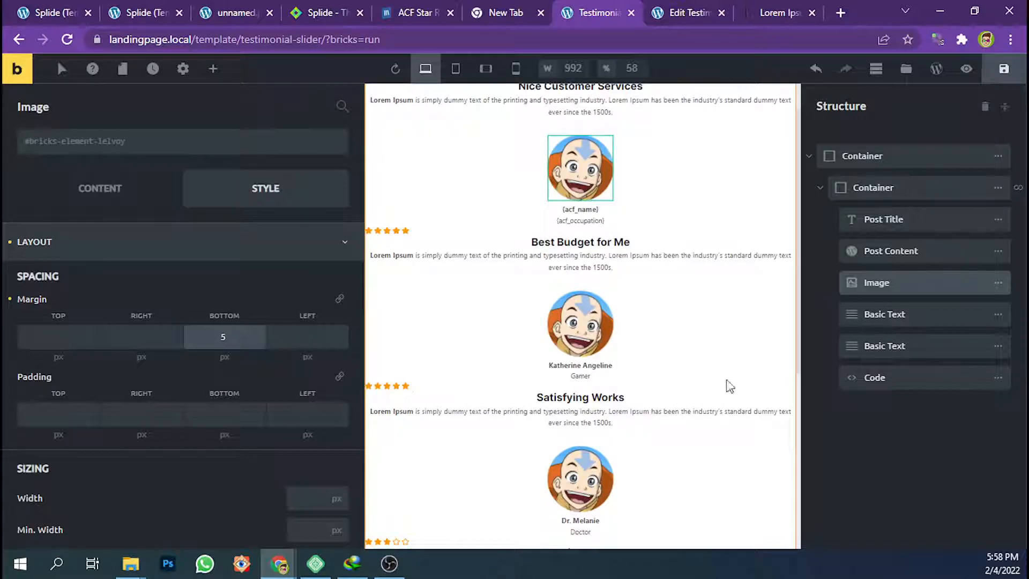
pyautogui.click(879, 377)
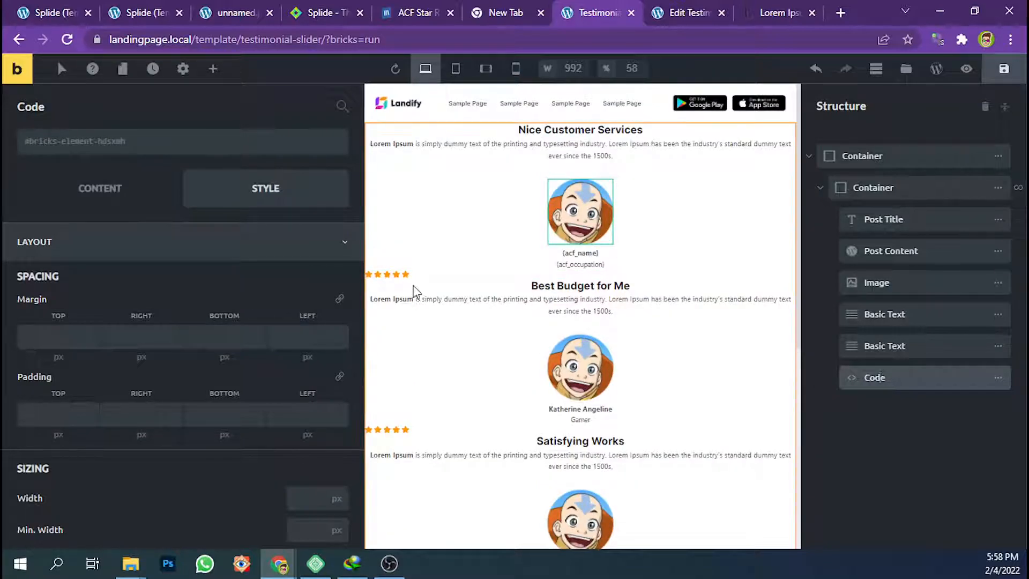
pyautogui.click(1006, 70)
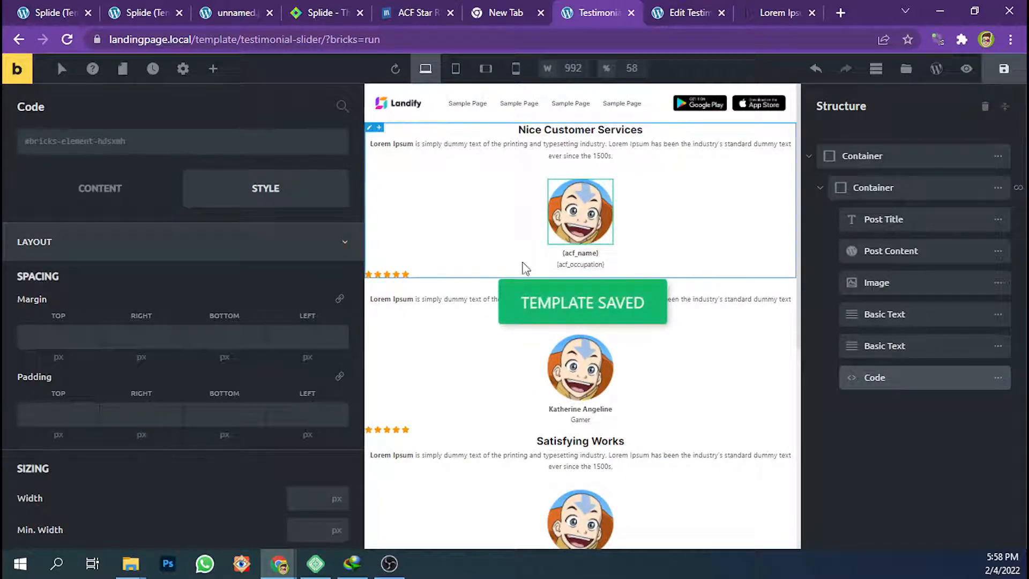
# Review the .star-rating CSS in the Code element and open the testimonial slider template on the front end
pyautogui.click(120, 196)
pyautogui.scroll(2, 169, 309)
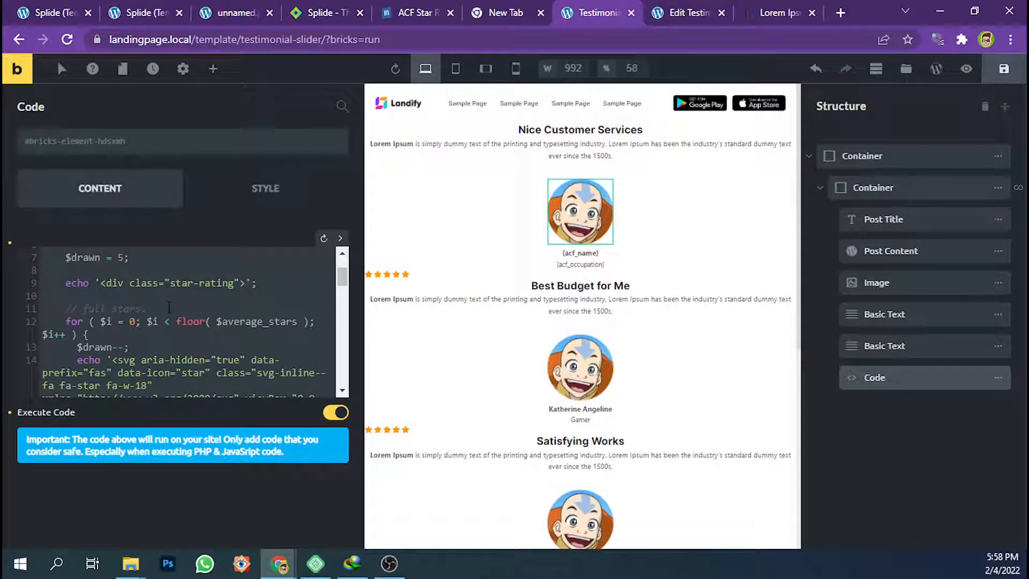
pyautogui.scroll(-10, 221, 277)
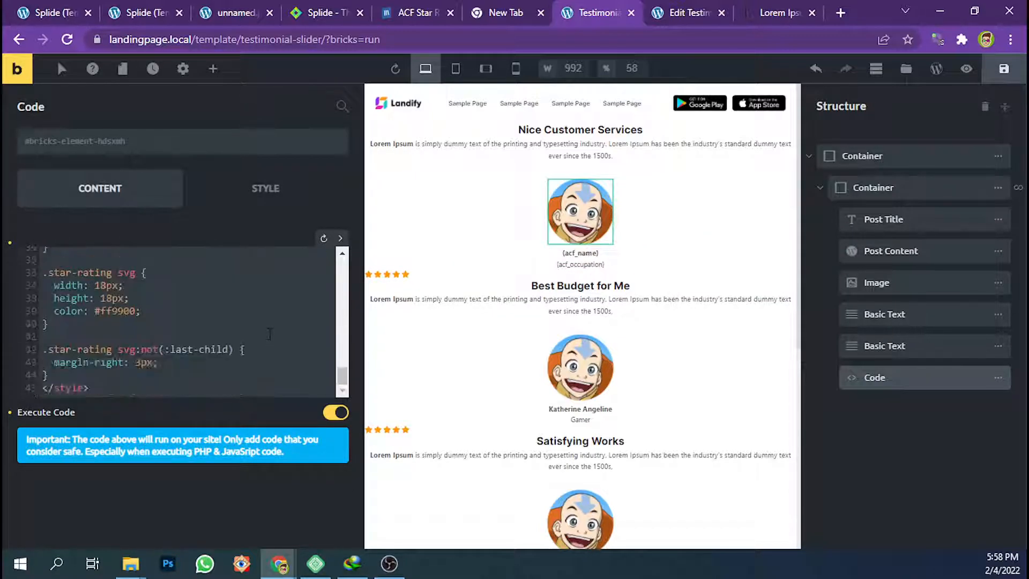
pyautogui.scroll(4, 213, 346)
pyautogui.scroll(-1, 214, 340)
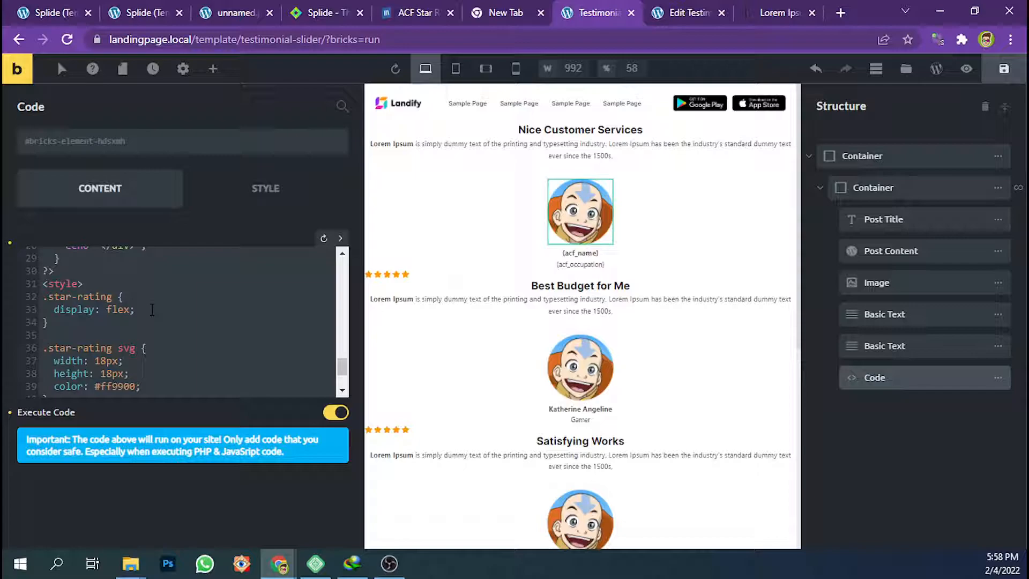
pyautogui.click(340, 238)
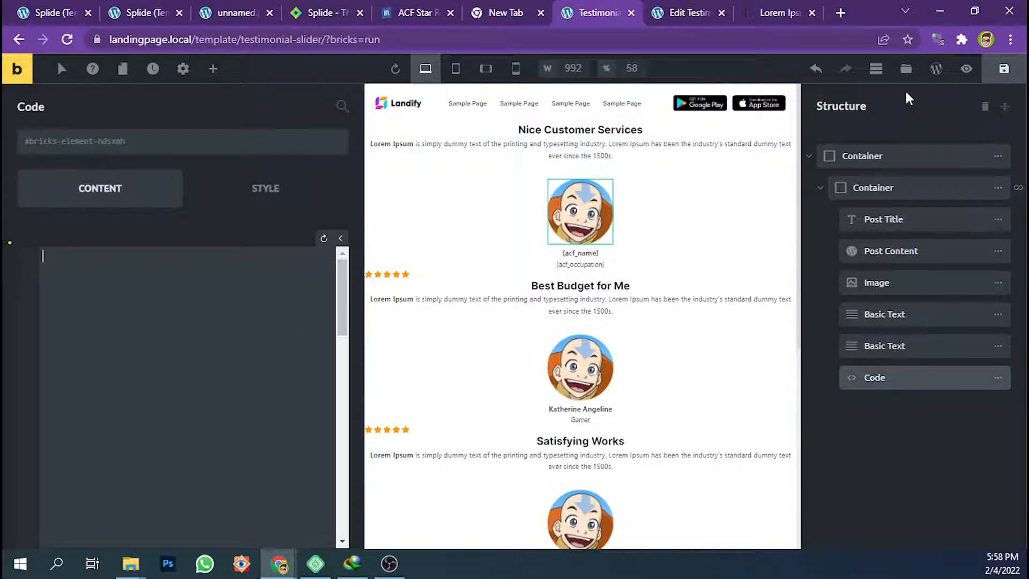
pyautogui.click(966, 68)
pyautogui.click(939, 70)
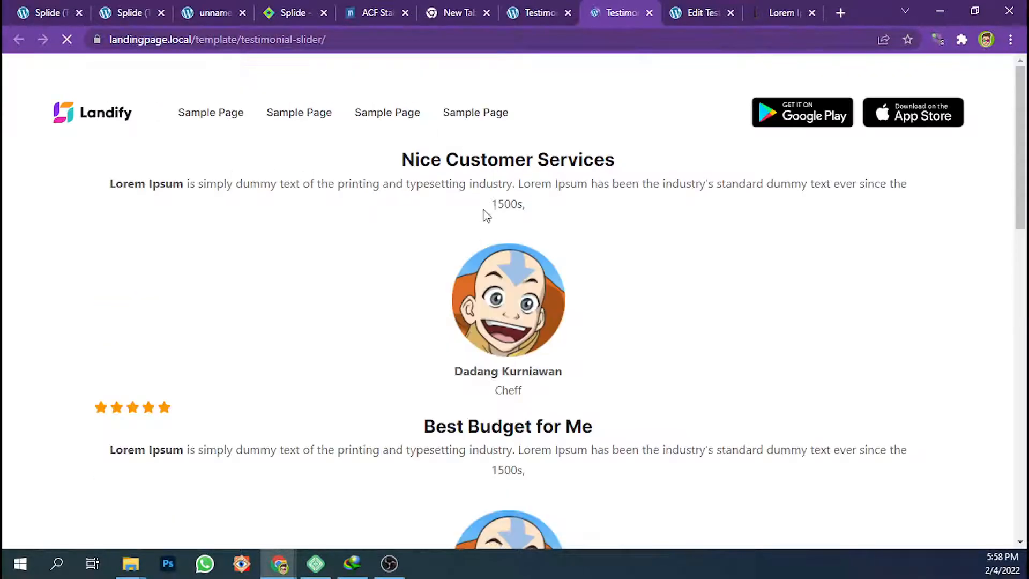
# Inspect the first testimonial's star rating on the front end and select its div.star-rating element in the developer tools
pyautogui.hotkey('ctrl', 'shift', 'c')
pyautogui.scroll(-2, 172, 231)
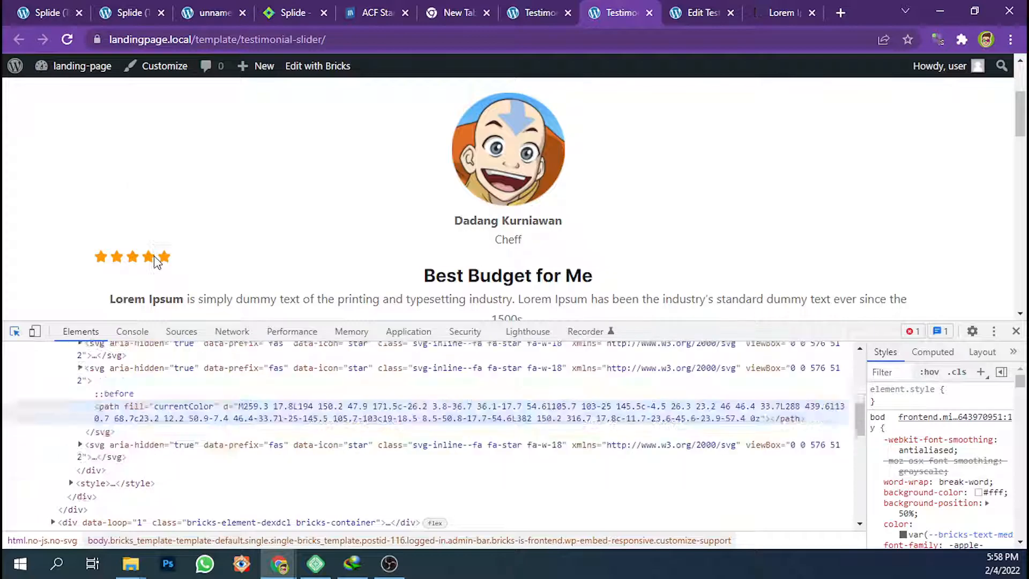
pyautogui.click(133, 257)
pyautogui.scroll(4, 166, 390)
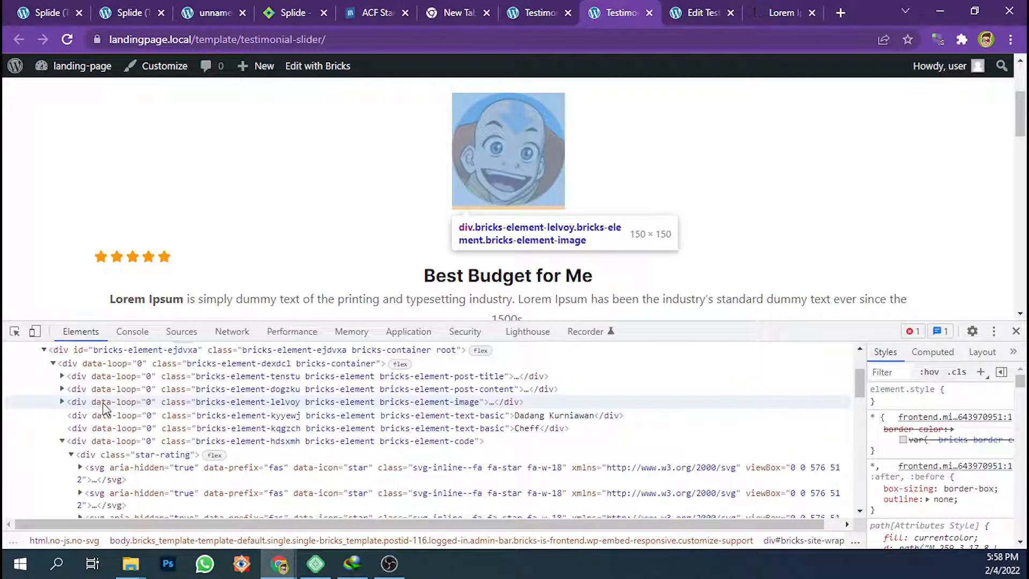
pyautogui.click(106, 455)
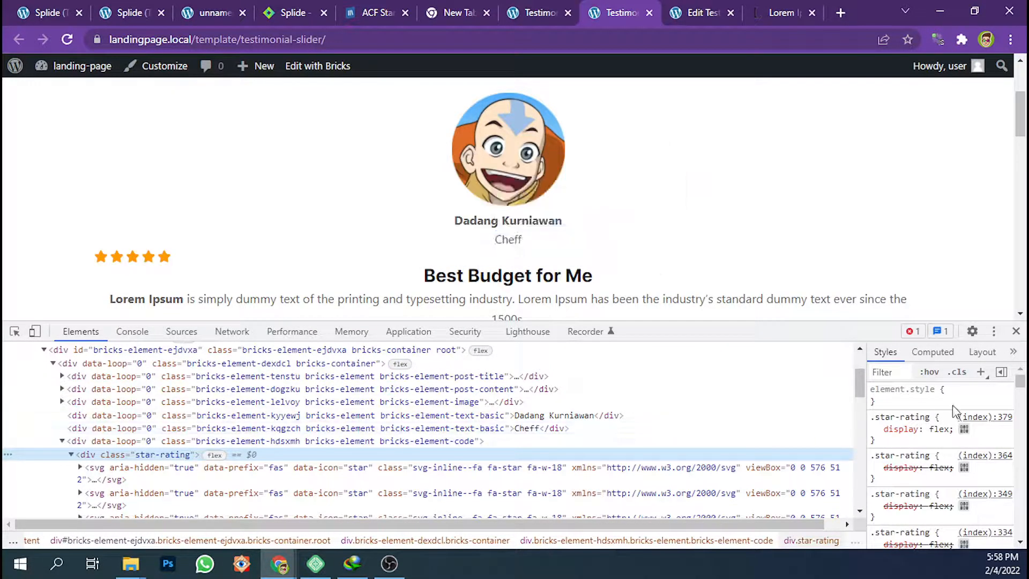
# Add text-align: center and justify-content: center to the first .star-rating rule in the page inspector
pyautogui.click(984, 439)
pyautogui.write('text-align')
pyautogui.press('Return')
pyautogui.press('Down')
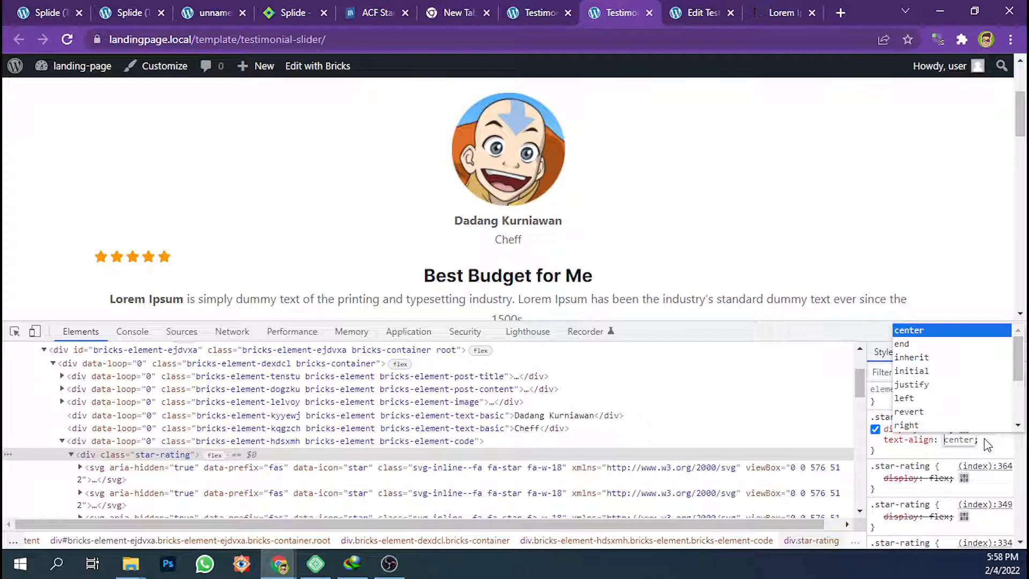
pyautogui.press('Return')
pyautogui.write('jus')
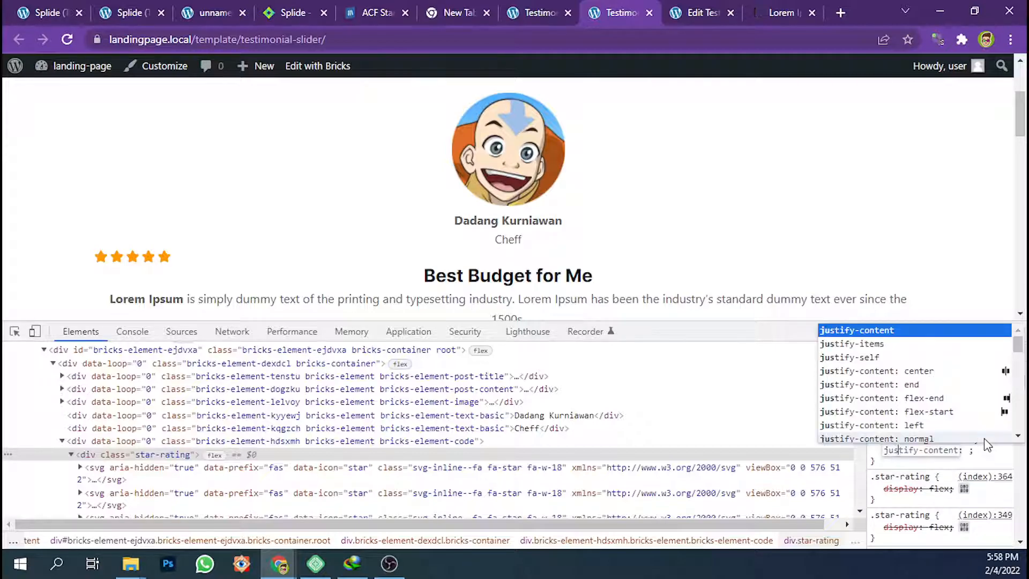
pyautogui.press('Return')
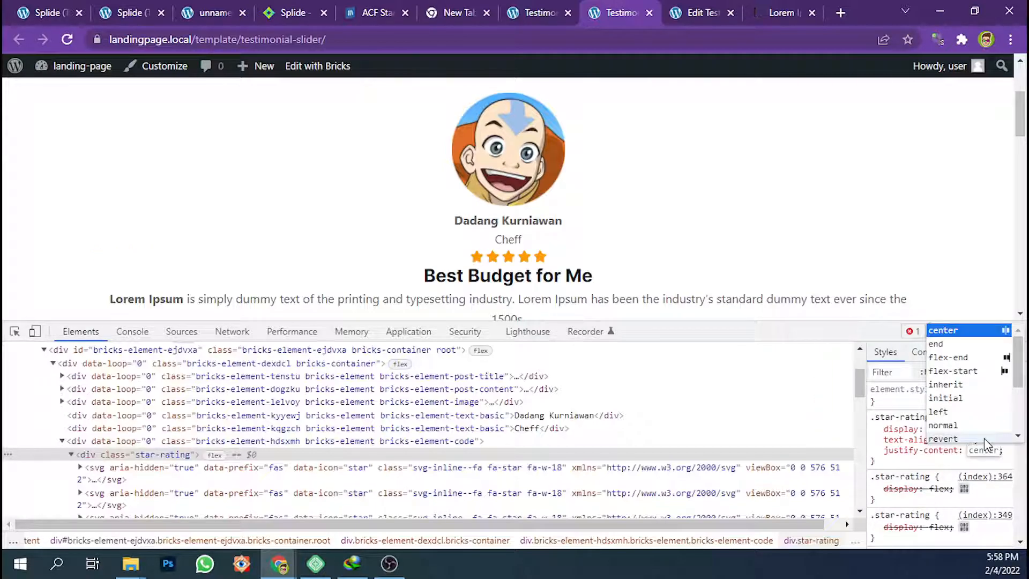
pyautogui.press('Return')
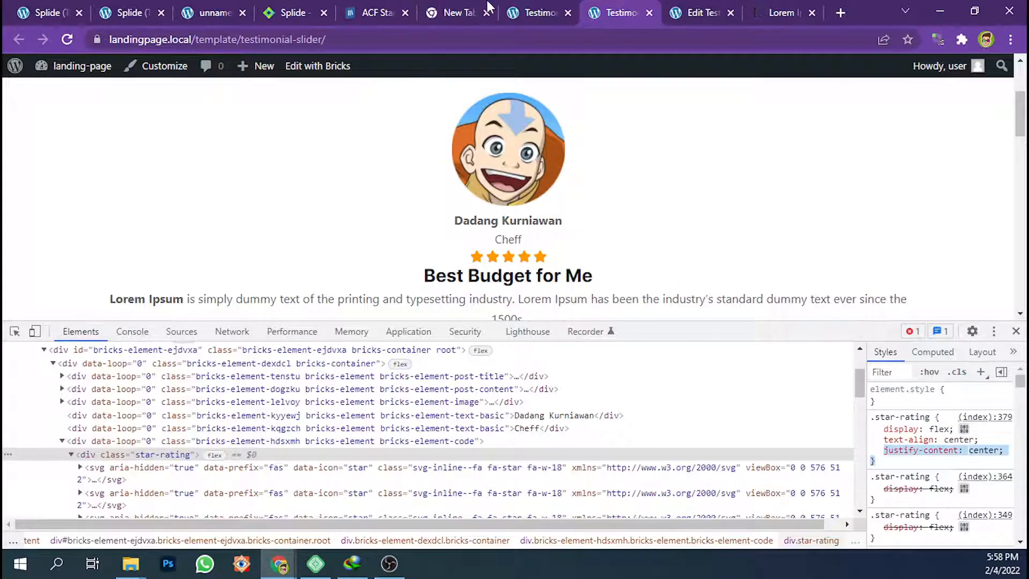
# Go back to the Bricks editor of the testimonial slider template
pyautogui.click(515, 10)
pyautogui.click(456, 9)
pyautogui.click(388, 8)
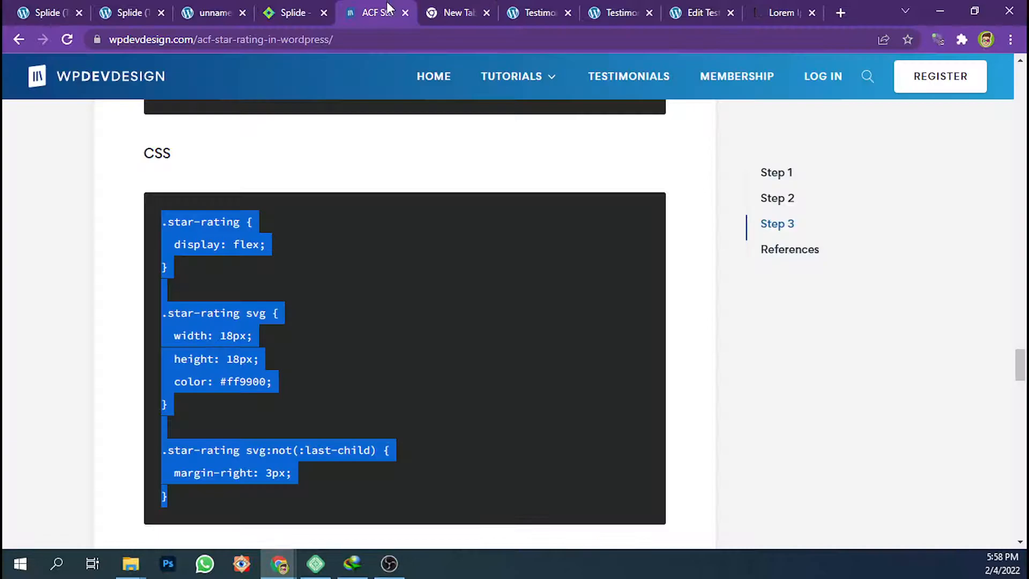
pyautogui.click(316, 8)
pyautogui.click(532, 8)
pyautogui.click(631, 8)
pyautogui.click(528, 10)
pyautogui.click(964, 67)
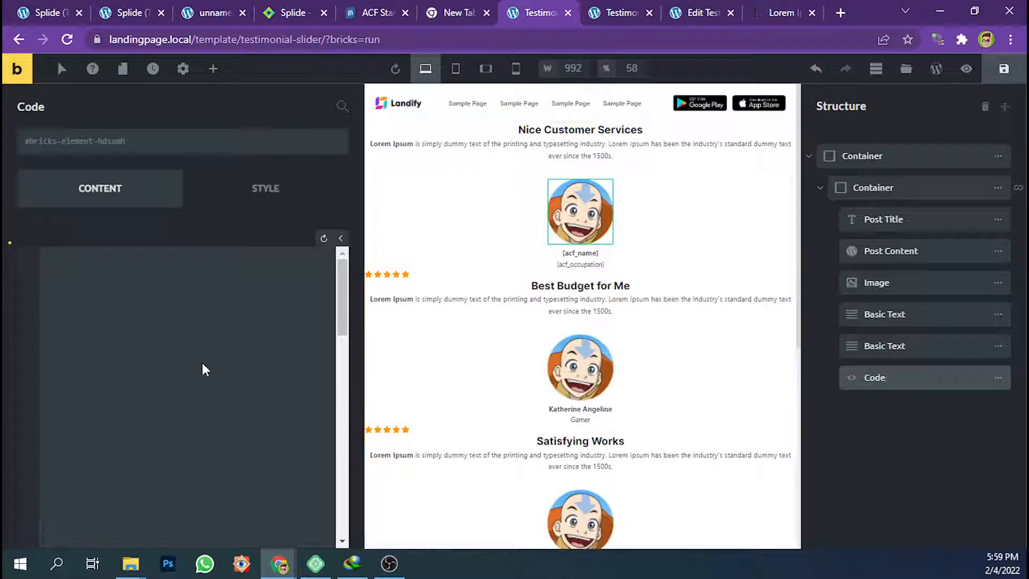
# Add justify-content: center to the .star-rating rule in the Code element's style block, without a duplicate closing brace
pyautogui.click(342, 378)
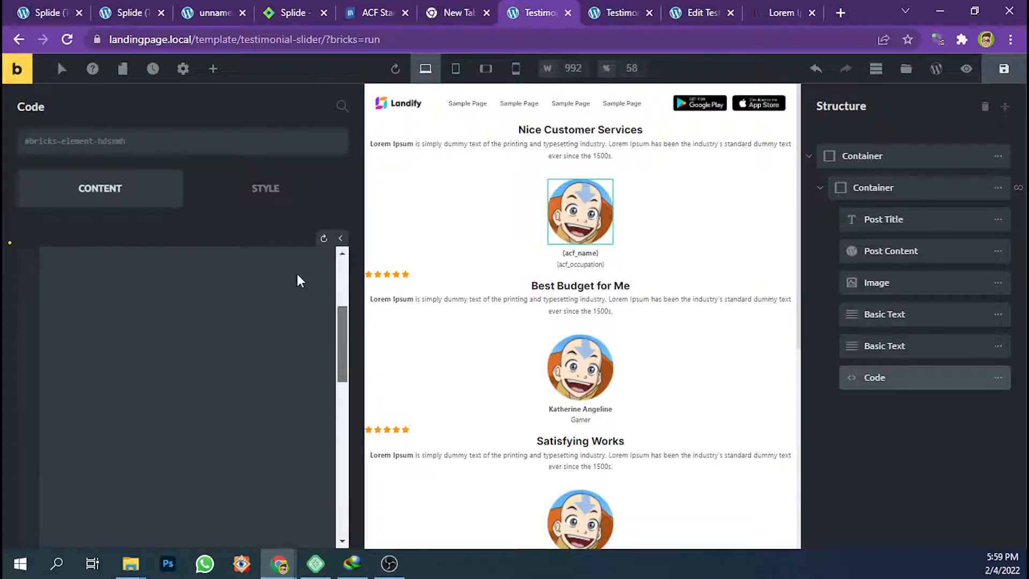
pyautogui.click(246, 202)
pyautogui.click(98, 188)
pyautogui.scroll(-5, 175, 337)
pyautogui.scroll(-10, 175, 338)
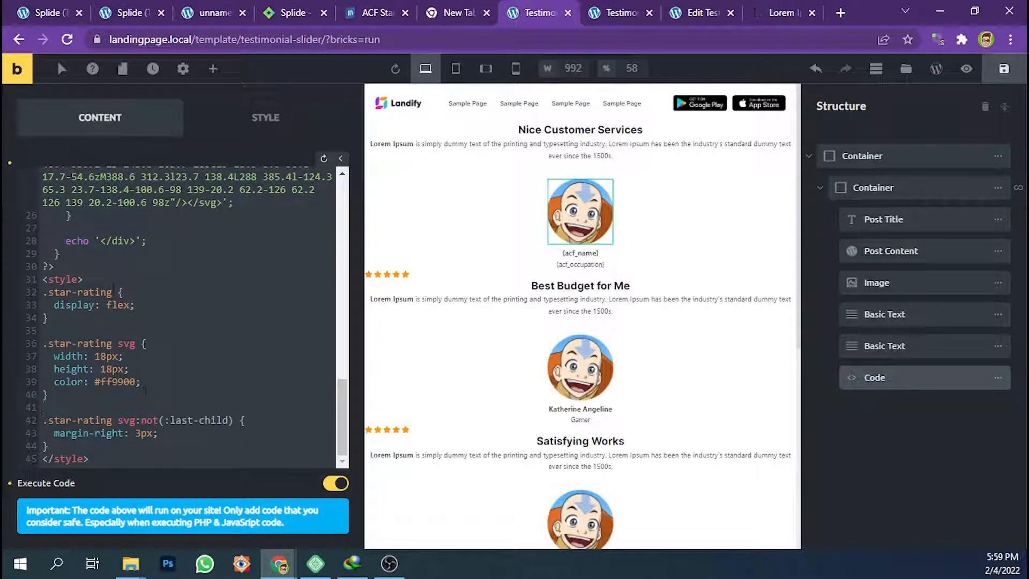
pyautogui.hotkey('ctrl', 'v')
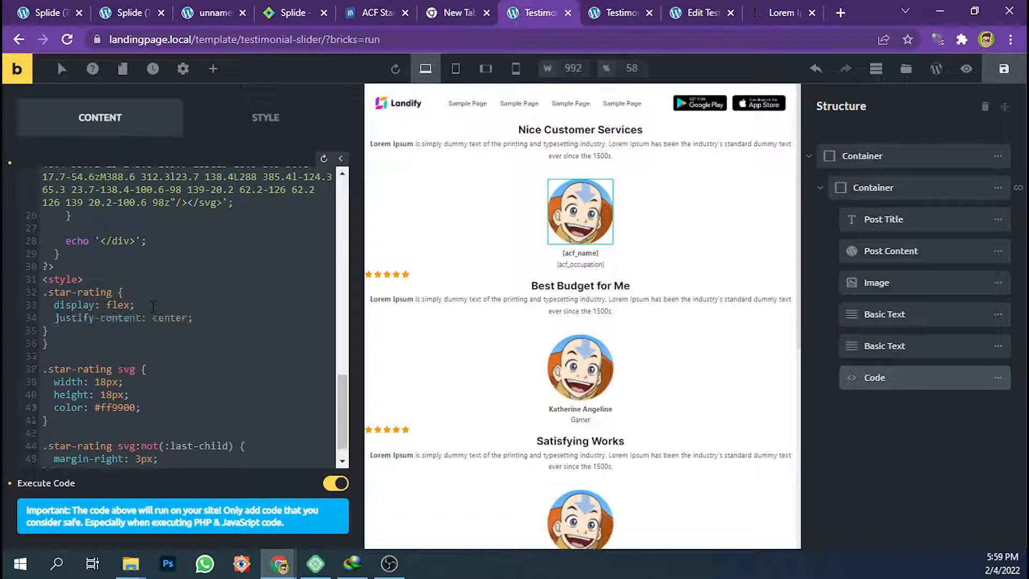
pyautogui.press('BackSpace')
pyautogui.press('BackSpace')
# Refresh the star rating by turning code execution off, clearing and re-pasting the entire code, and turning execution back on
pyautogui.click(335, 484)
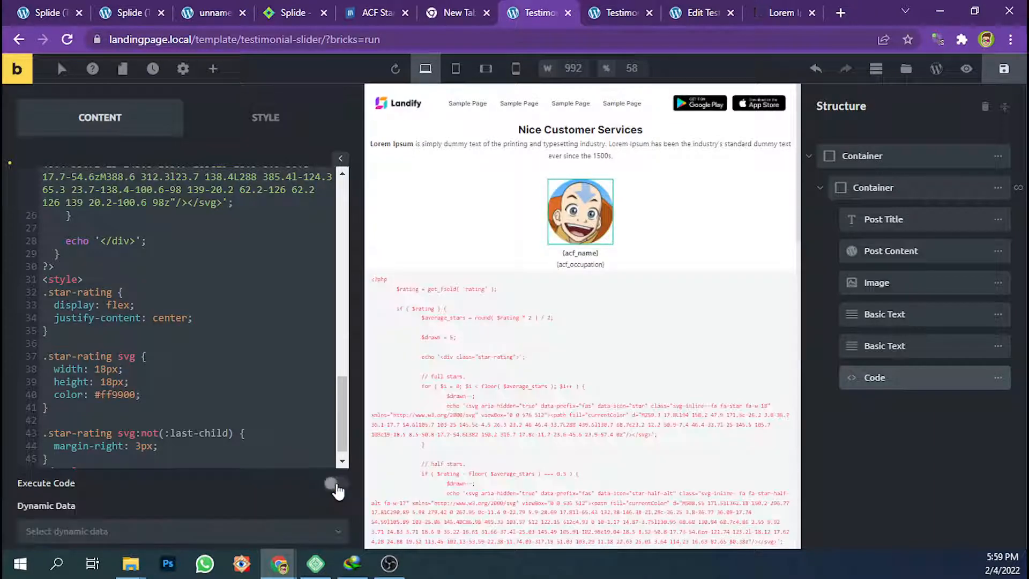
pyautogui.click(334, 485)
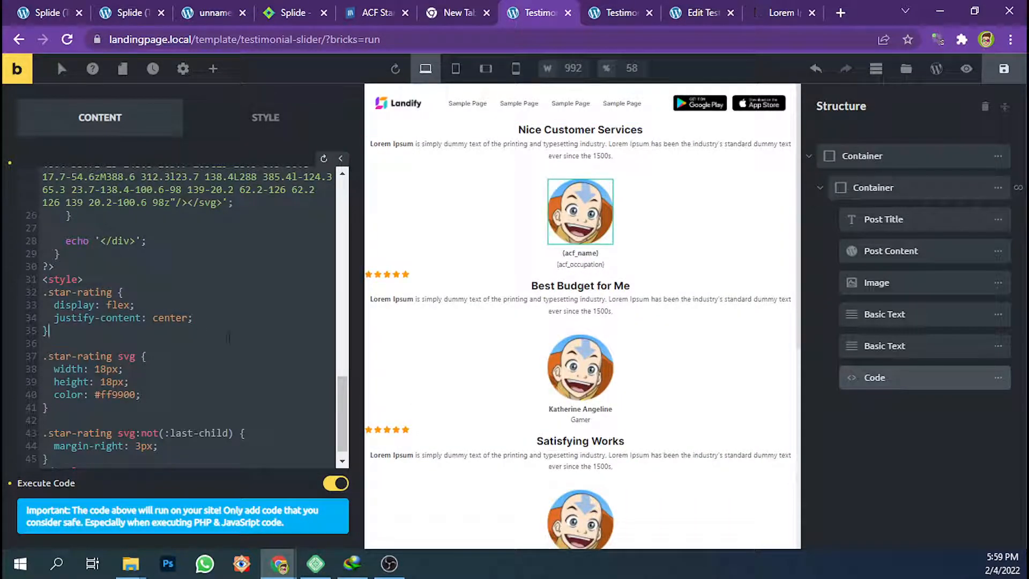
pyautogui.hotkey('ctrl', 'a')
pyautogui.click(335, 484)
pyautogui.click(218, 384)
pyautogui.hotkey('ctrl', 'a')
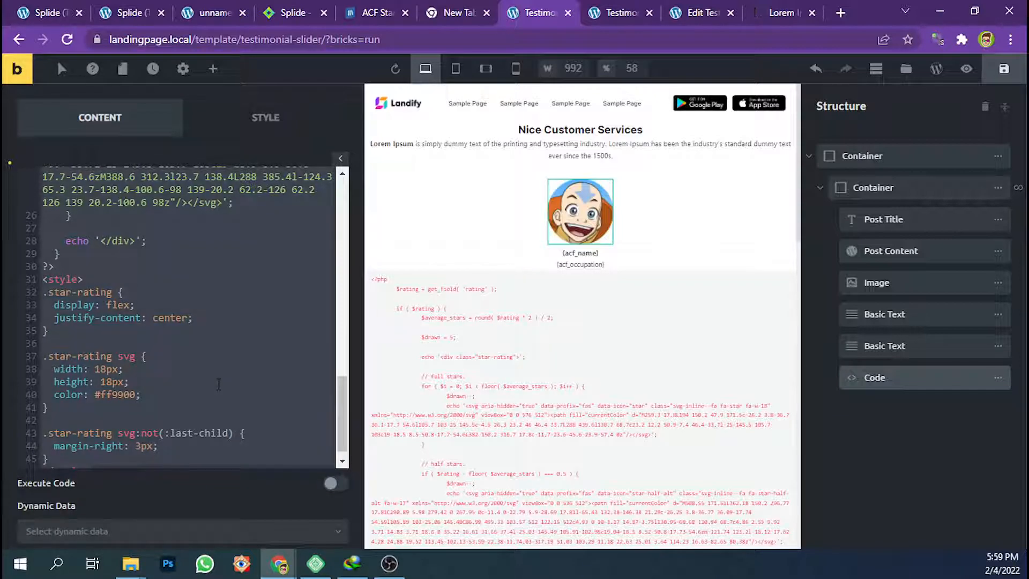
pyautogui.press('BackSpace')
pyautogui.hotkey('ctrl', 'v')
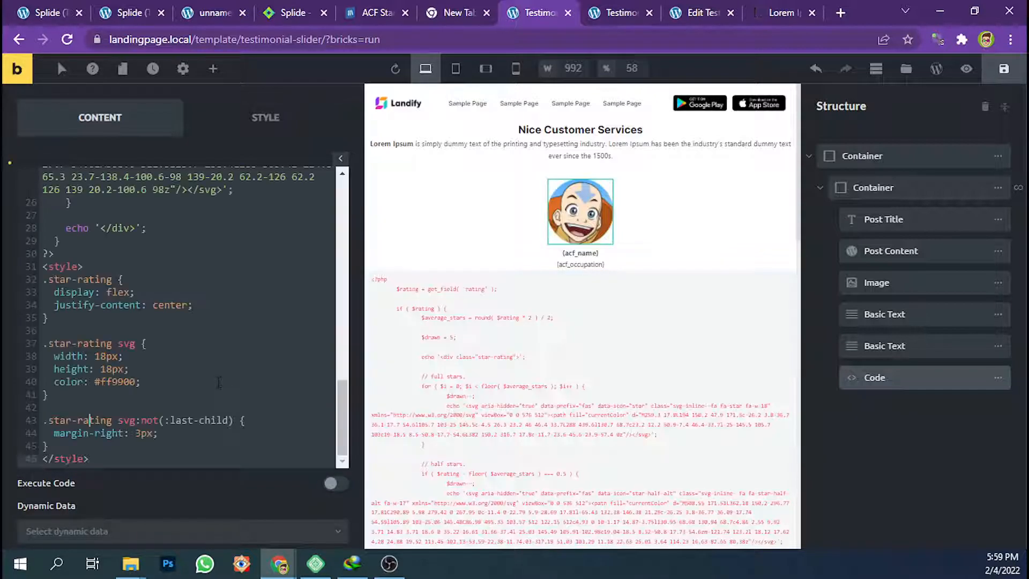
pyautogui.click(334, 485)
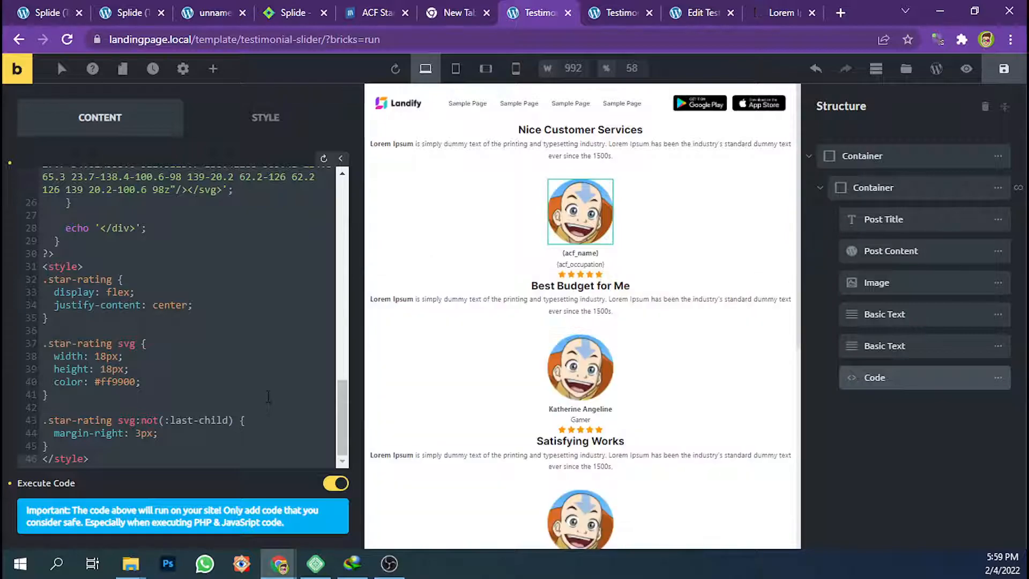
pyautogui.scroll(-1, 614, 387)
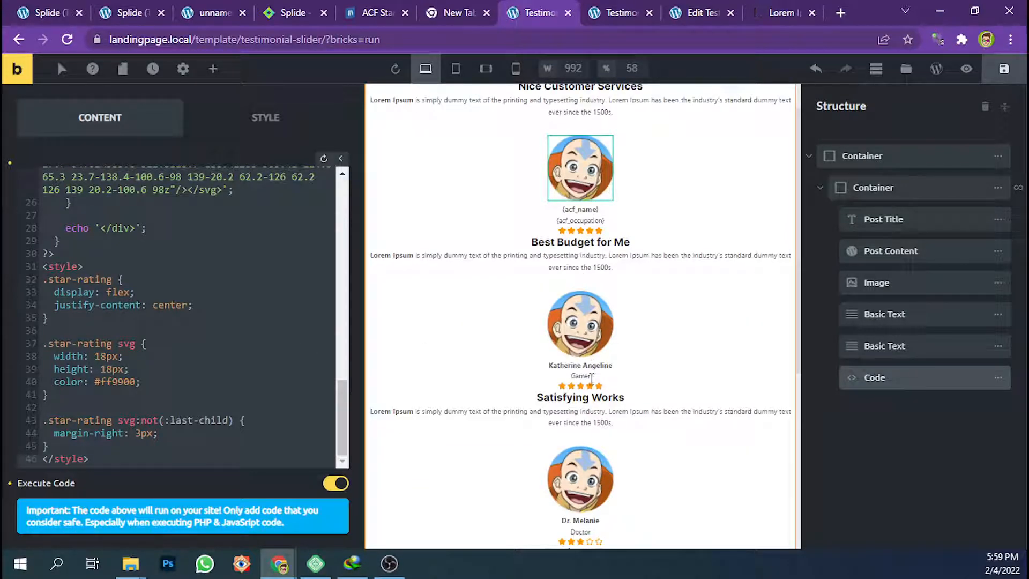
# Move the star rating's Code element above the Post Title inside the looped container
pyautogui.moveTo(856, 378); pyautogui.dragTo(857, 250)
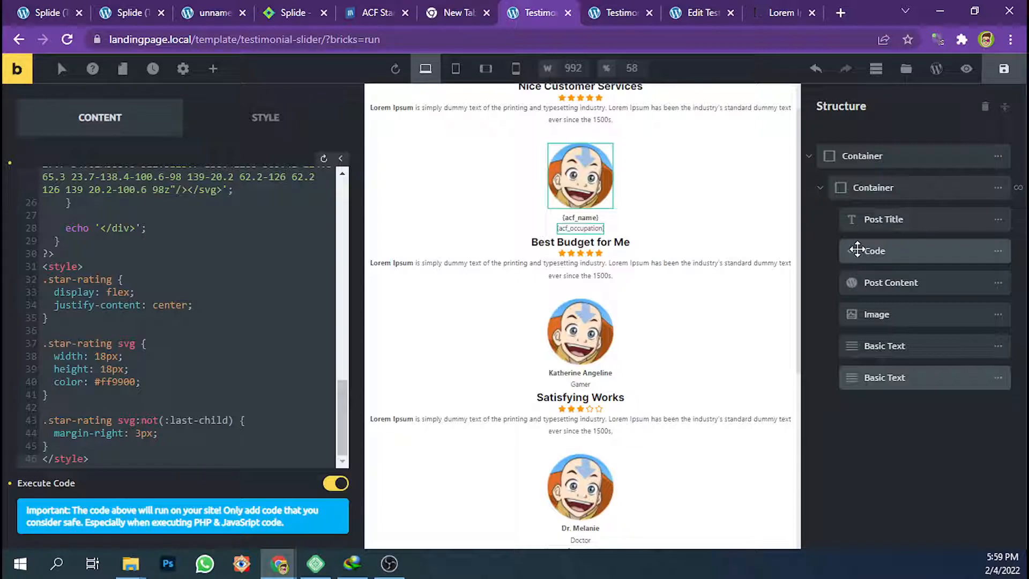
pyautogui.moveTo(857, 249); pyautogui.dragTo(855, 222)
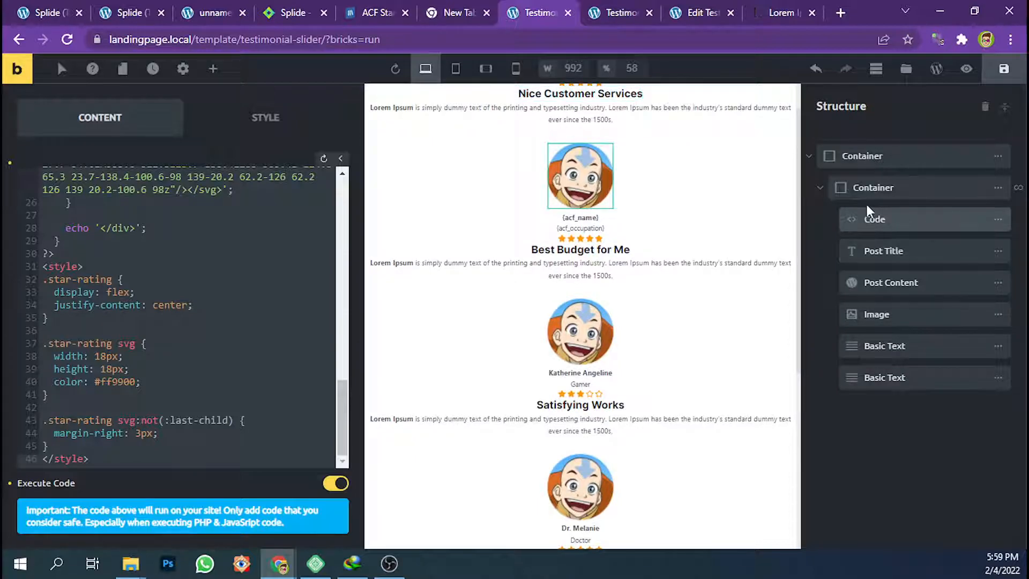
# Set the looped container's row gap to 10 px
pyautogui.click(870, 188)
pyautogui.scroll(-2, 81, 222)
pyautogui.scroll(2, 75, 215)
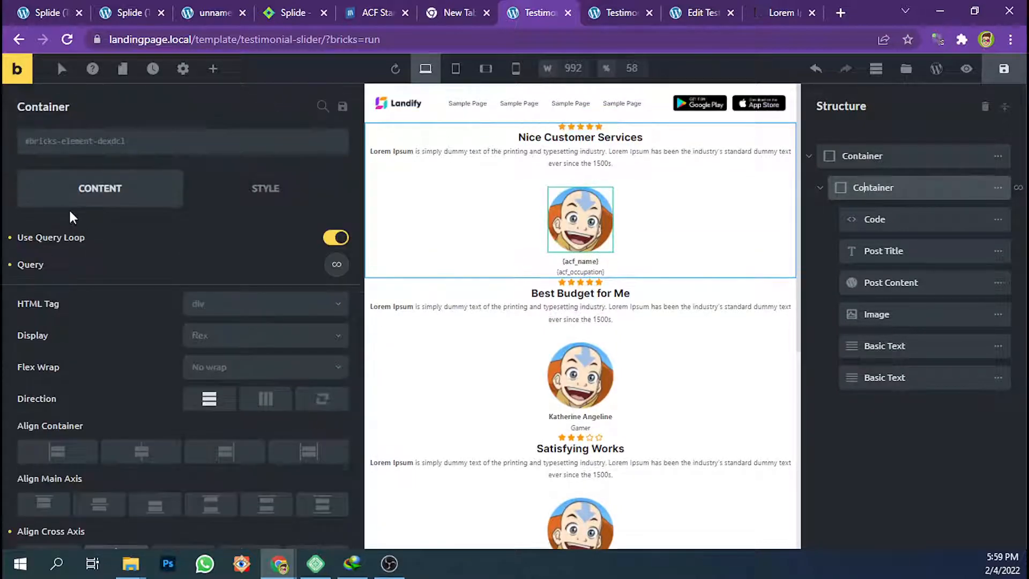
pyautogui.scroll(-1, 215, 300)
pyautogui.scroll(-2, 214, 300)
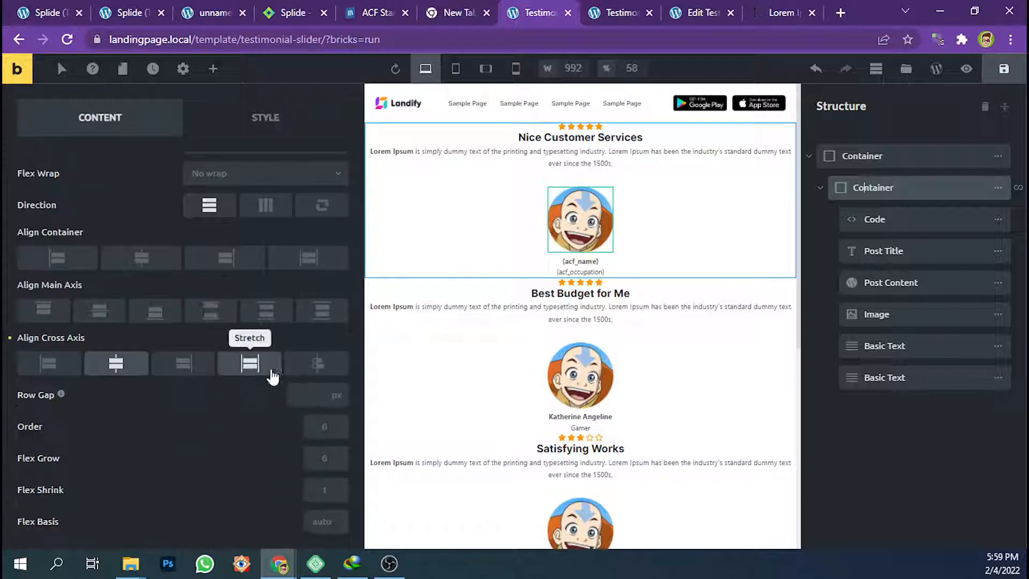
pyautogui.click(300, 390)
pyautogui.write('10')
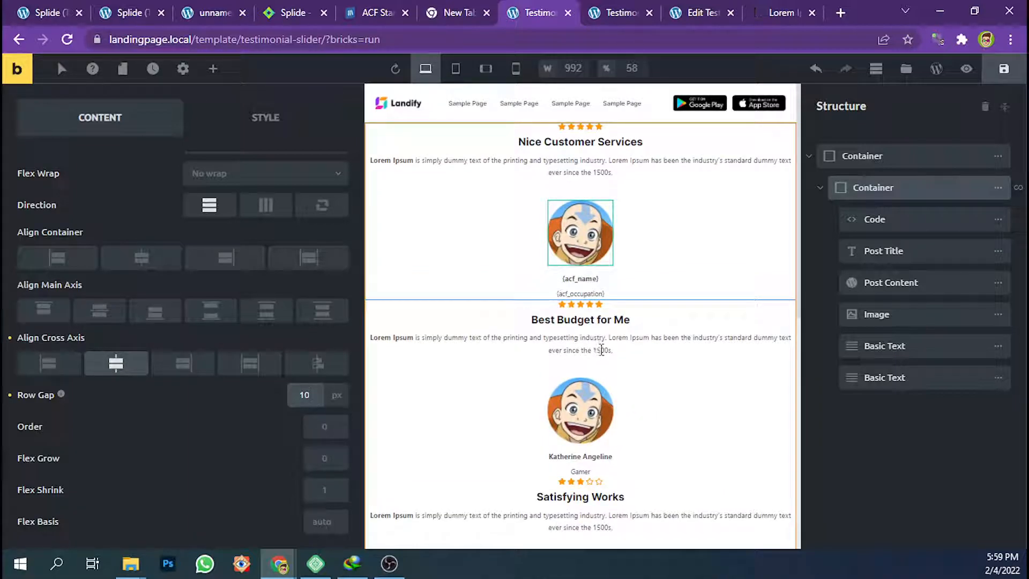
pyautogui.scroll(-1, 619, 358)
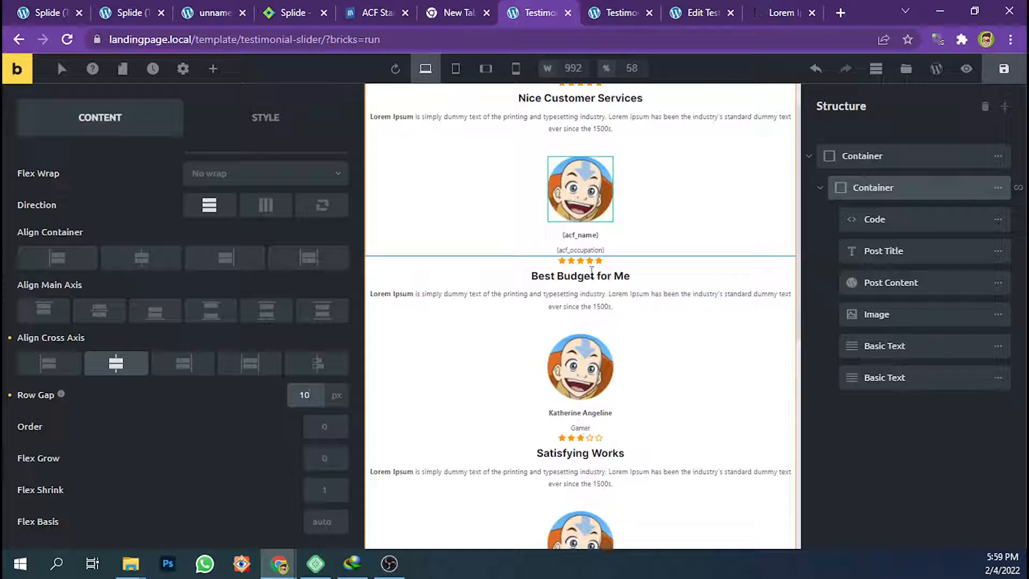
pyautogui.scroll(-1, 590, 411)
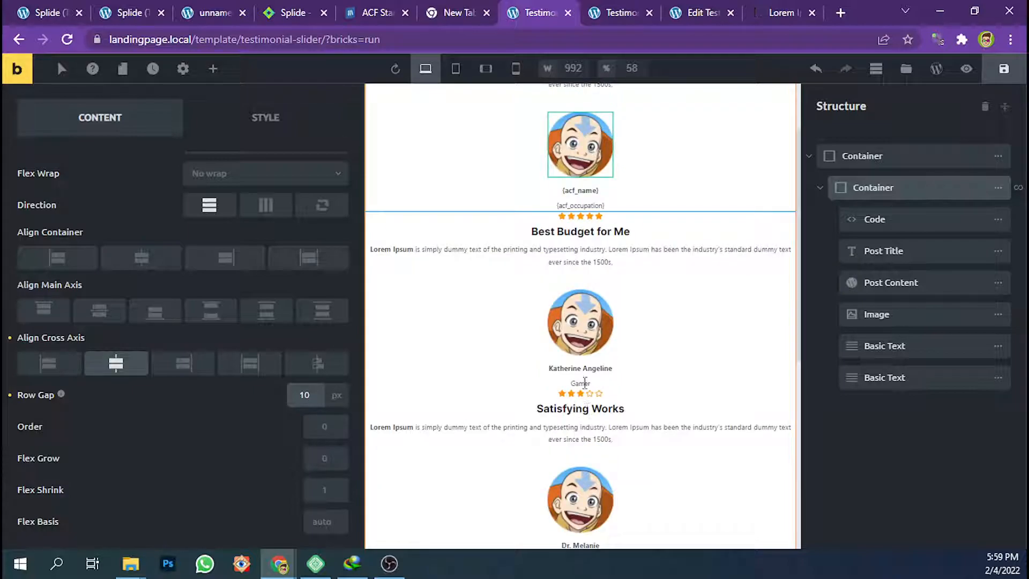
# Set the outer container's row gap to 20 px and save the template
pyautogui.click(859, 156)
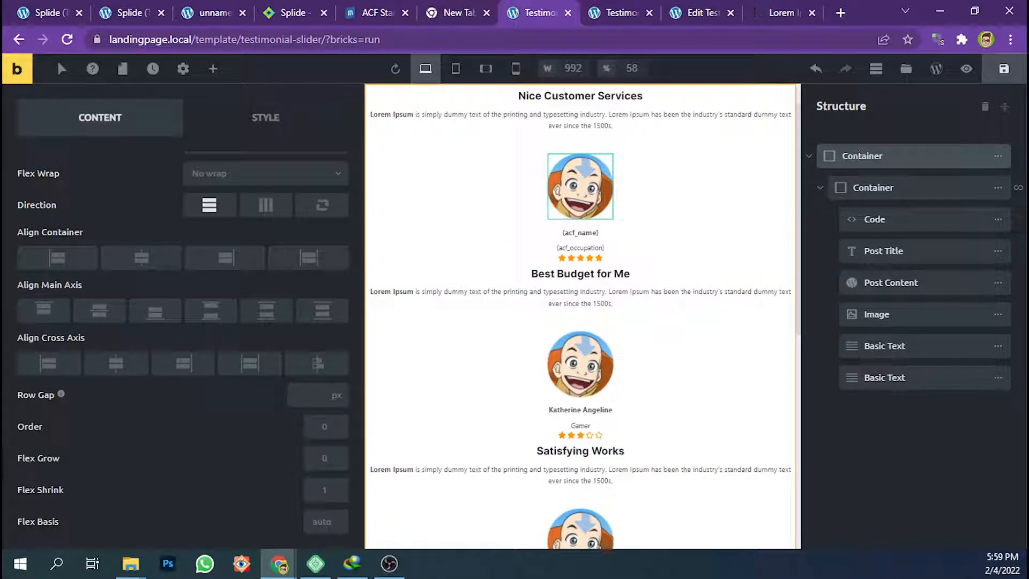
pyautogui.click(296, 397)
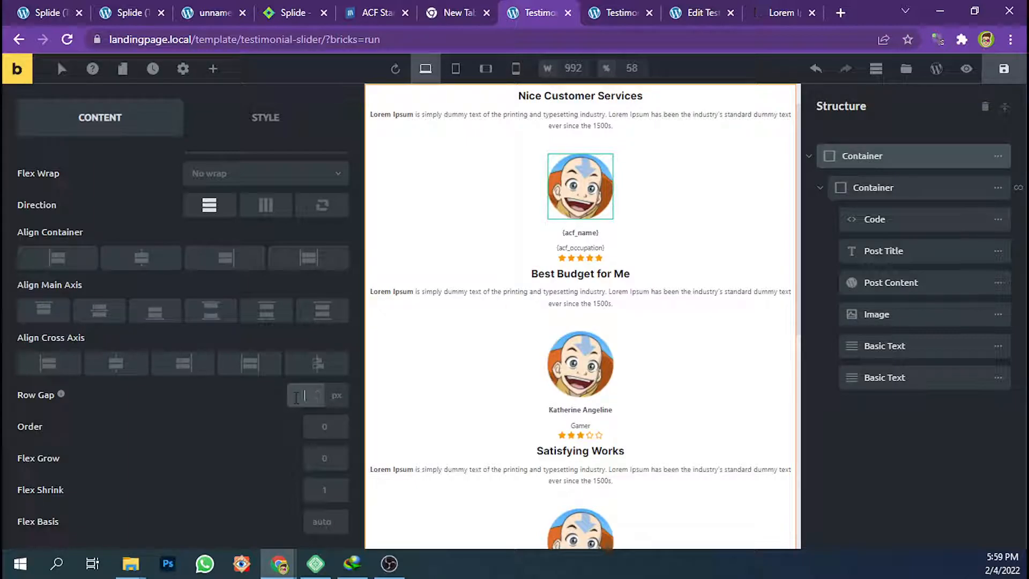
pyautogui.write('20')
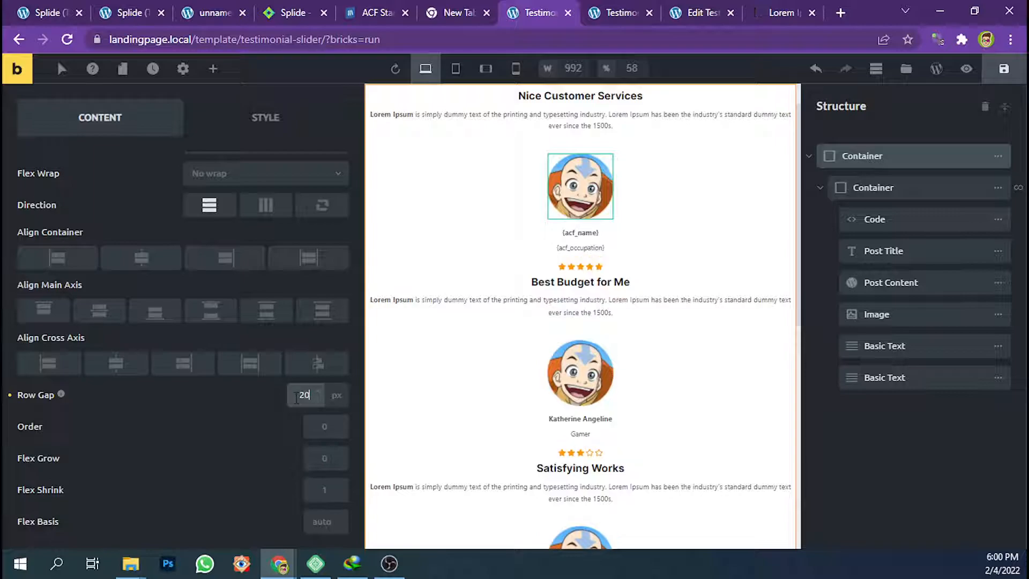
pyautogui.click(1004, 69)
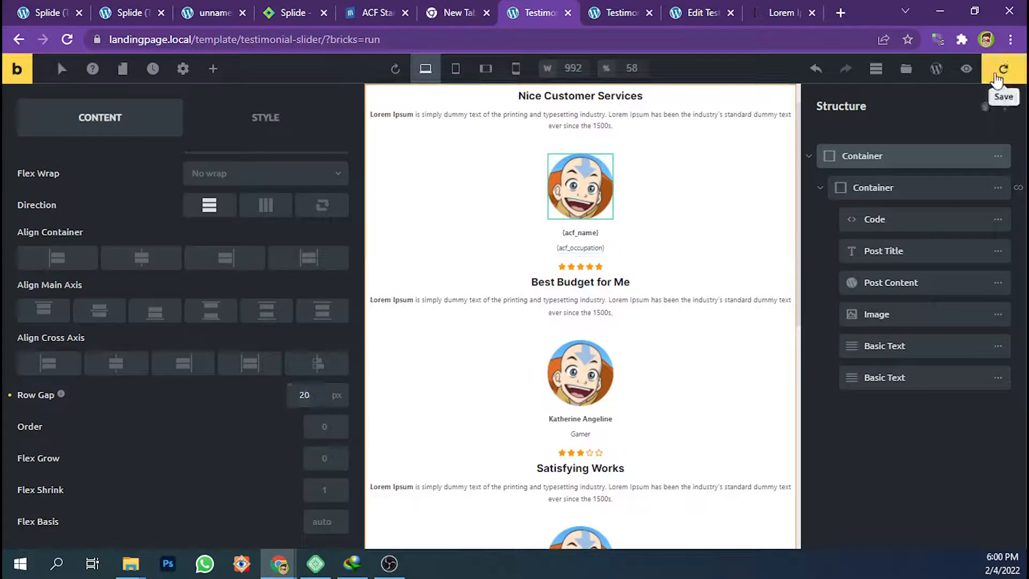
# Check the updated testimonial layout on the front end with the developer tools closed
pyautogui.click(616, 13)
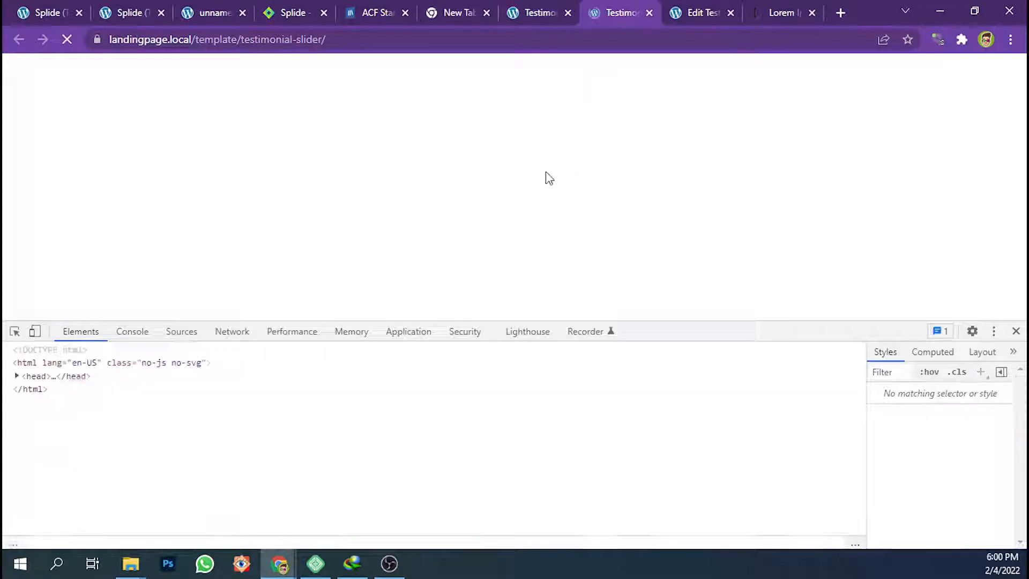
pyautogui.click(1016, 331)
pyautogui.scroll(4, 628, 307)
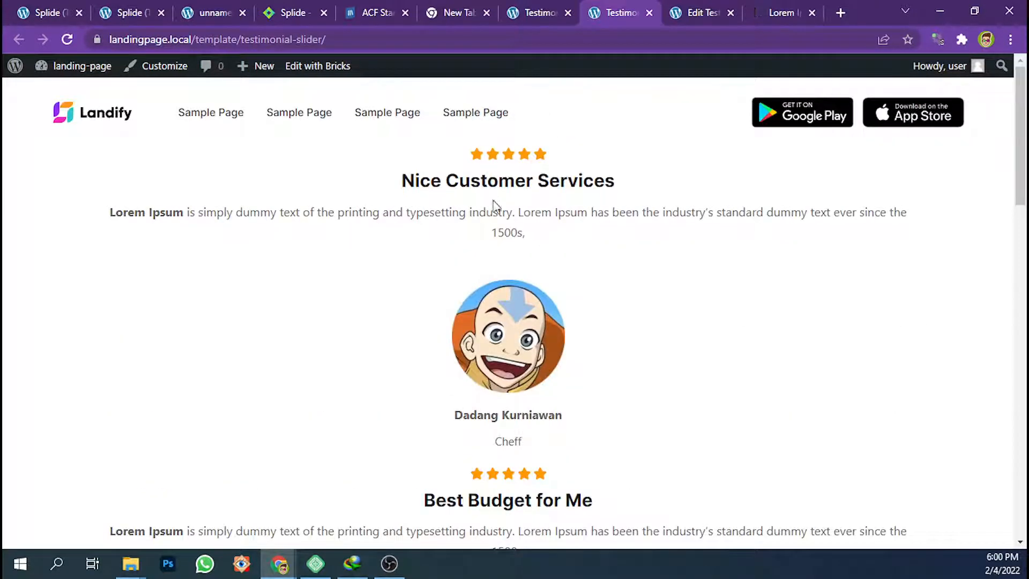
# Set the Post Content element's bottom margin to 20 px in the Bricks editor and save the template
pyautogui.click(548, 6)
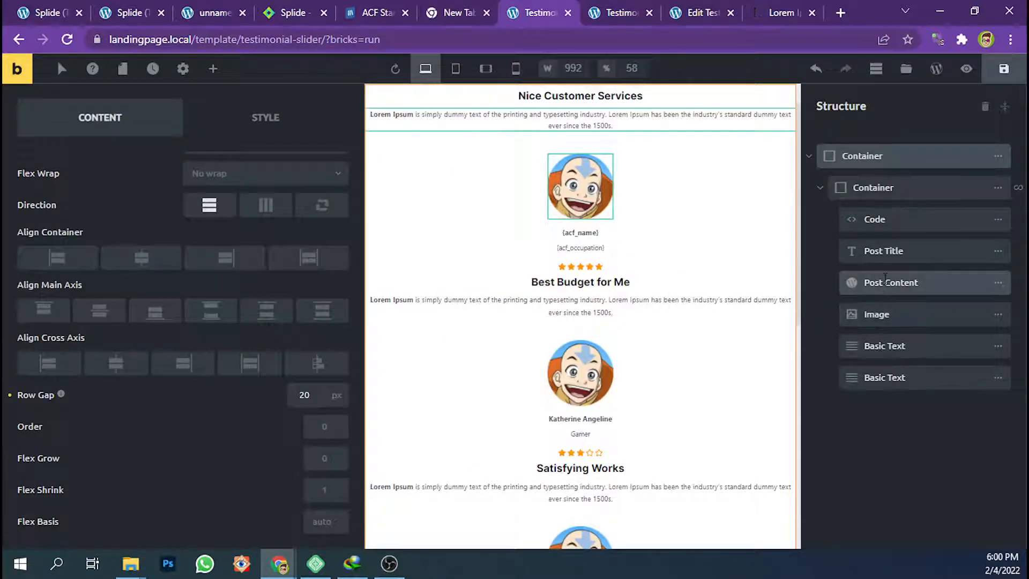
pyautogui.click(887, 282)
pyautogui.click(318, 200)
pyautogui.click(250, 242)
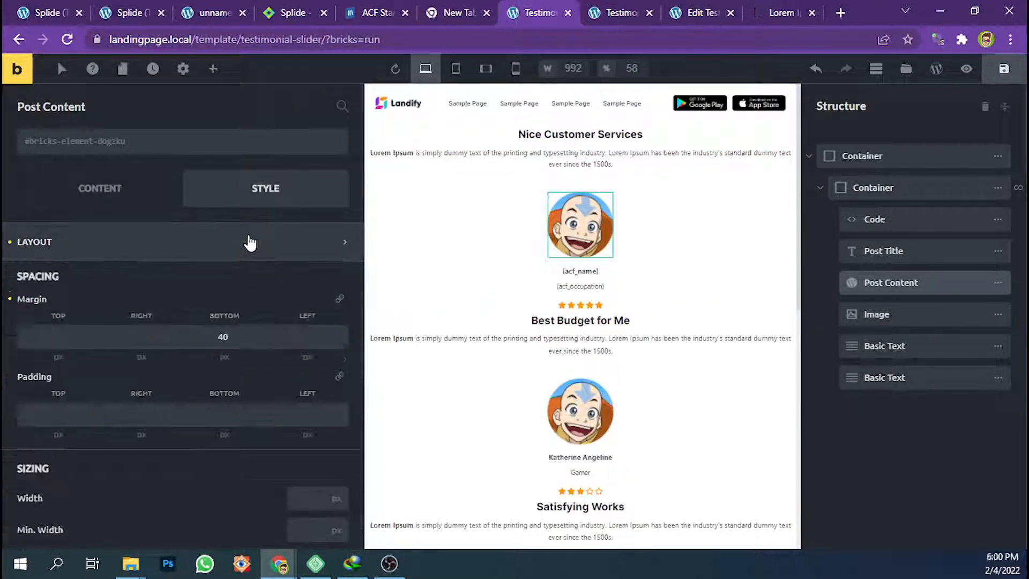
pyautogui.doubleClick(204, 340)
pyautogui.write('20')
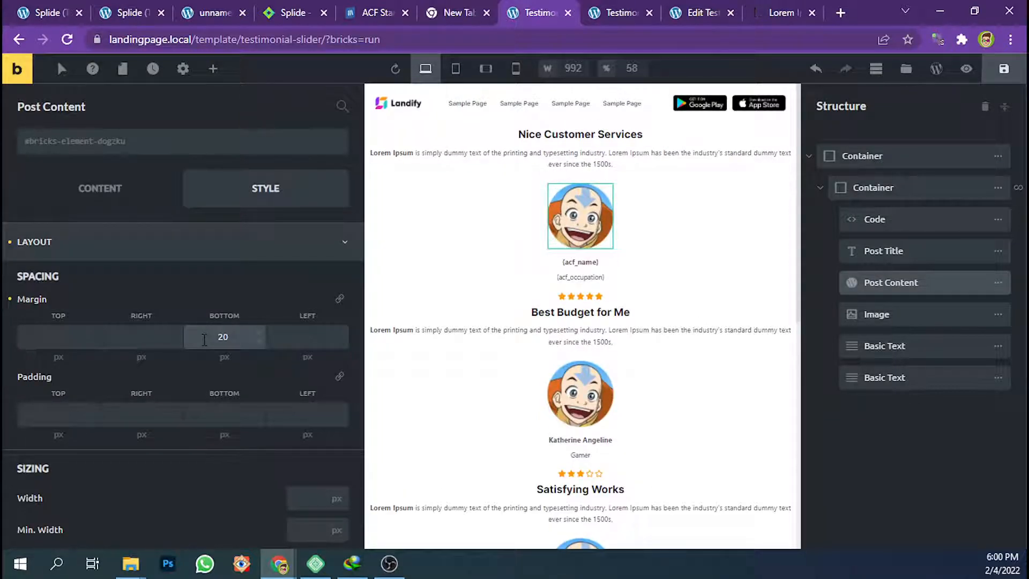
pyautogui.click(1004, 69)
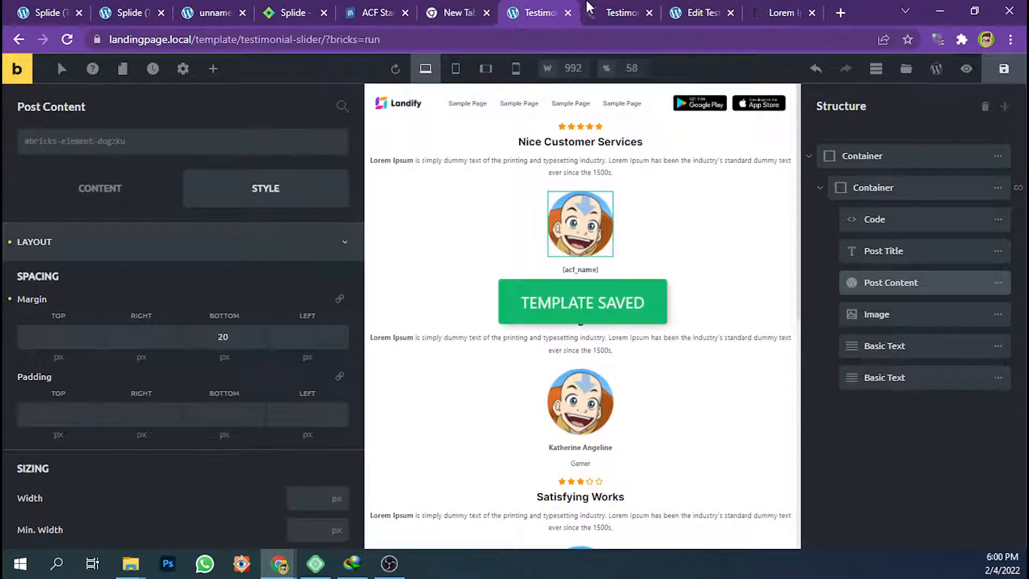
# Review the testimonial layout on the front end, and step the finished Splide example slider on the other site back one slide
pyautogui.click(590, 11)
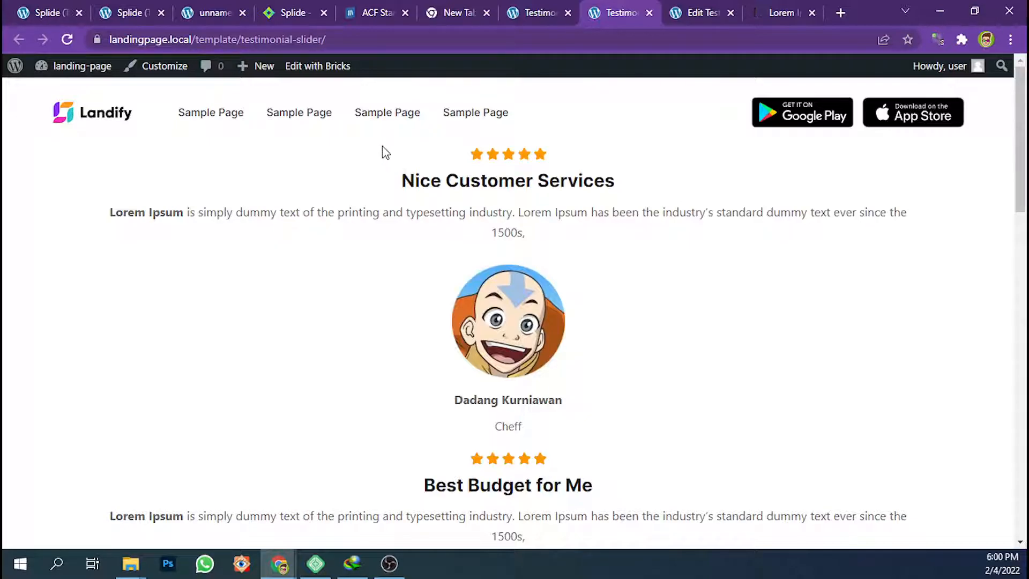
pyautogui.click(299, 8)
pyautogui.scroll(8, 287, 138)
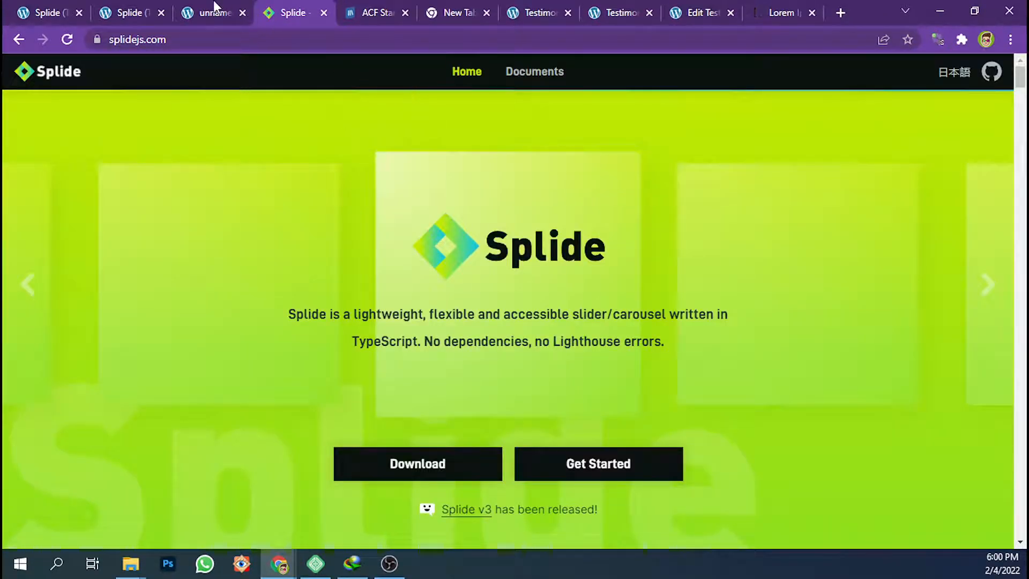
pyautogui.click(148, 10)
pyautogui.click(118, 196)
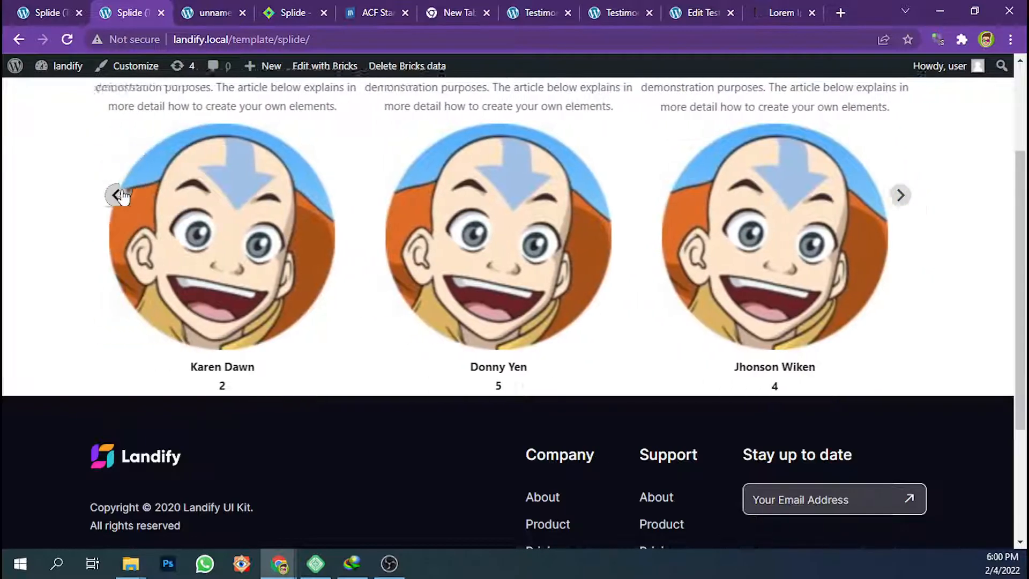
# Look through the slider examples on the Splide website and open its Getting Started guide at the Installation section
pyautogui.click(284, 10)
pyautogui.scroll(-3, 451, 207)
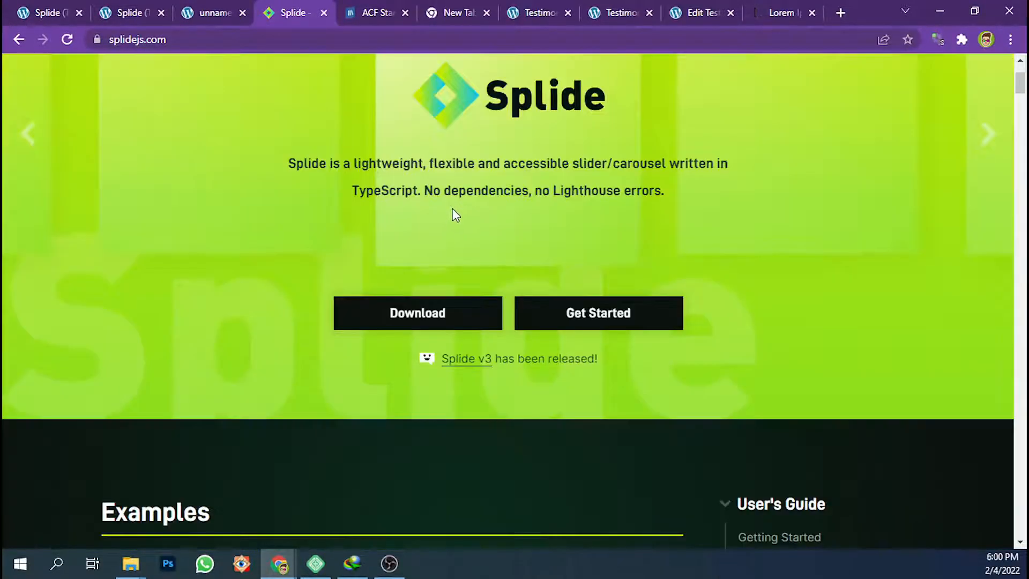
pyautogui.scroll(-14, 452, 208)
pyautogui.scroll(12, 379, 243)
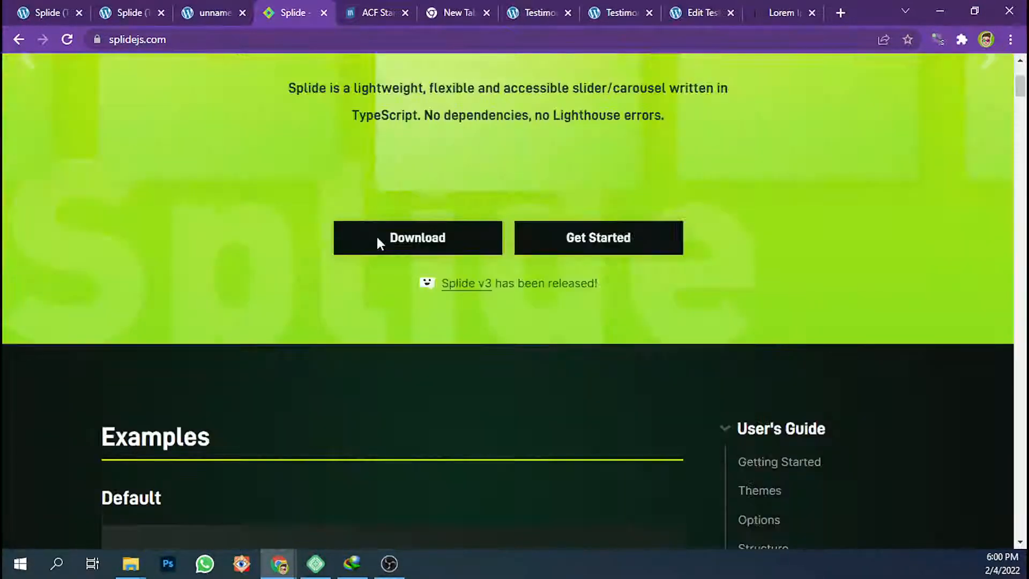
pyautogui.scroll(4, 378, 237)
pyautogui.scroll(-12, 379, 237)
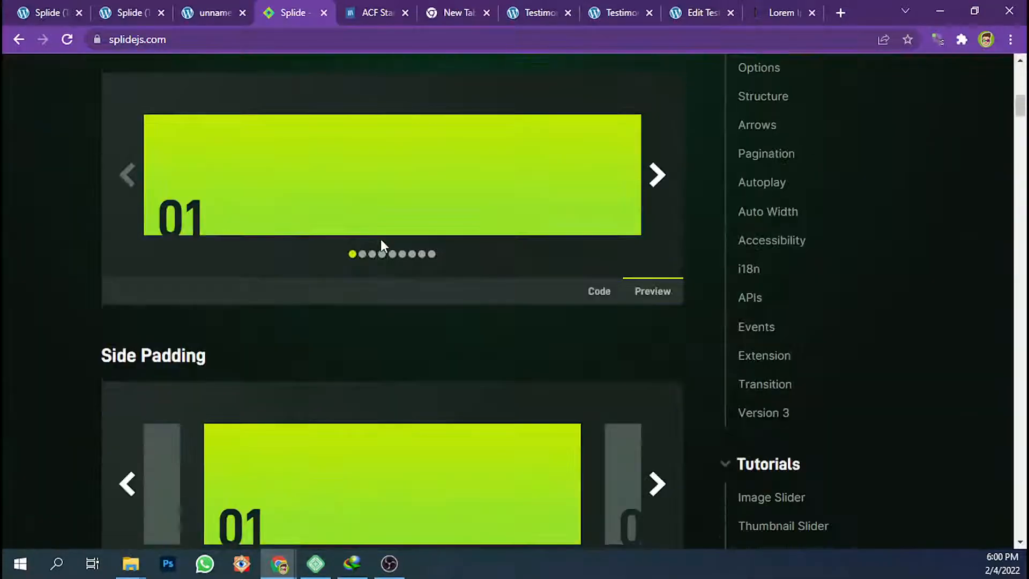
pyautogui.scroll(-6, 381, 239)
pyautogui.scroll(18, 387, 239)
pyautogui.scroll(-4, 560, 285)
pyautogui.click(586, 252)
pyautogui.scroll(-5, 435, 286)
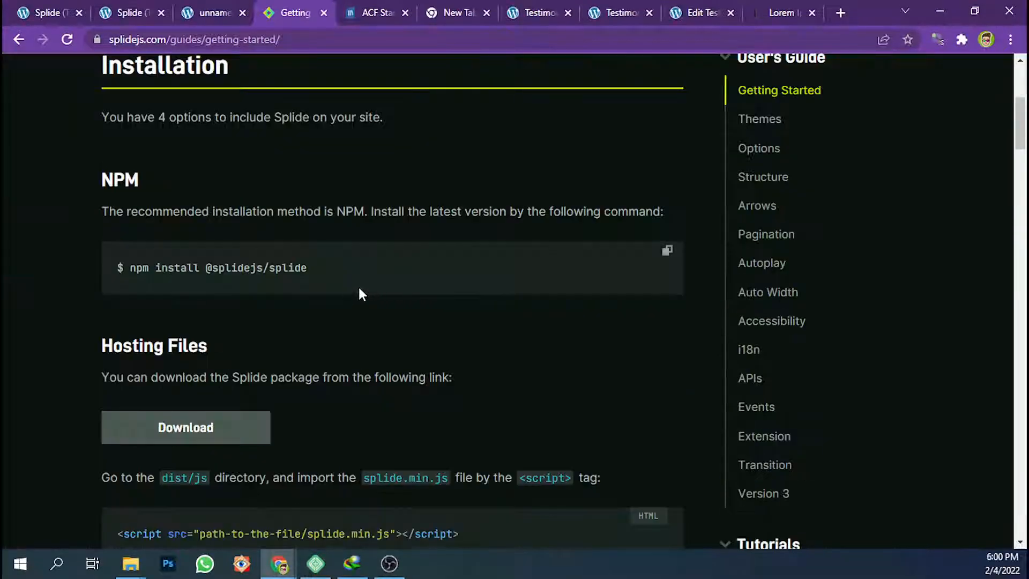
# Review the NPM, Hosting Files and CDN installation options in the Splide Getting Started guide
pyautogui.scroll(-3, 360, 293)
pyautogui.scroll(-2, 361, 294)
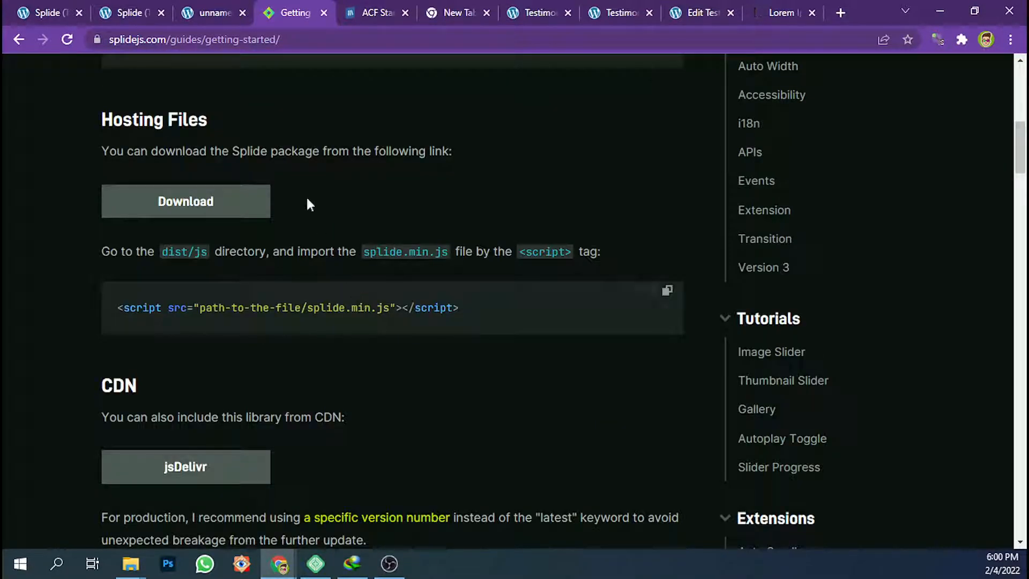
pyautogui.scroll(-4, 330, 295)
pyautogui.scroll(-8, 312, 304)
pyautogui.scroll(7, 312, 305)
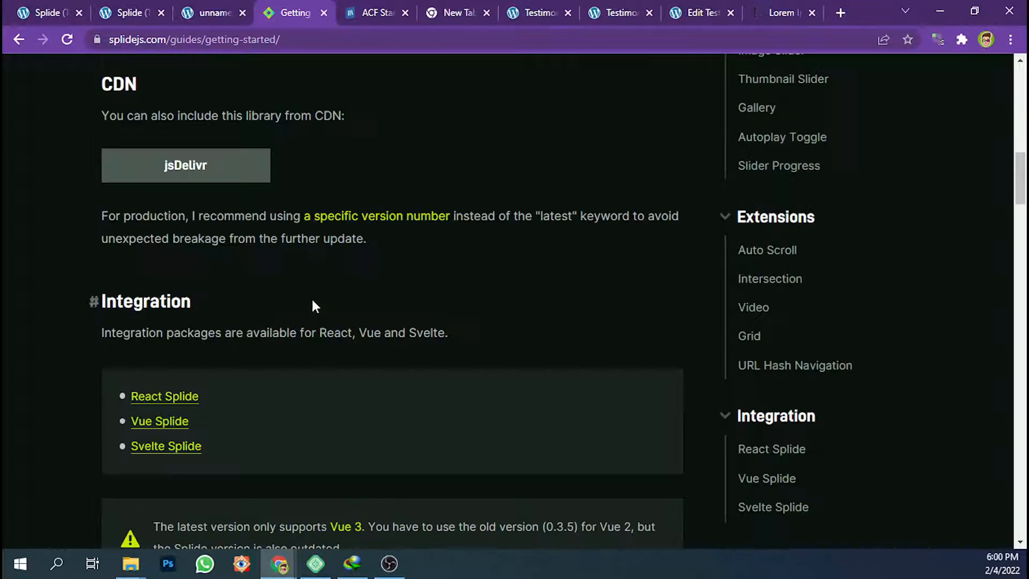
pyautogui.scroll(1, 312, 300)
pyautogui.scroll(3, 312, 301)
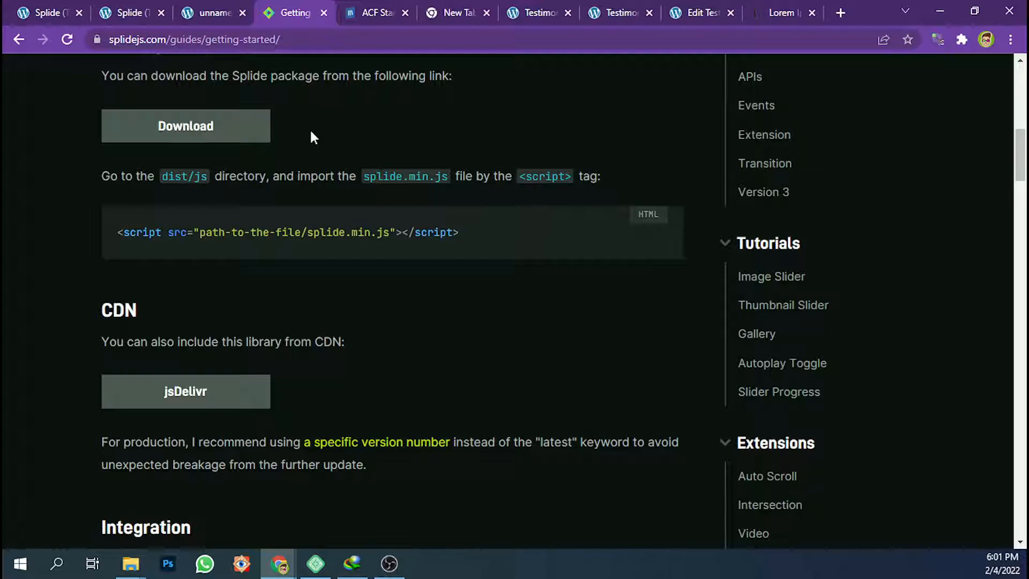
pyautogui.scroll(1, 313, 138)
pyautogui.scroll(1, 313, 140)
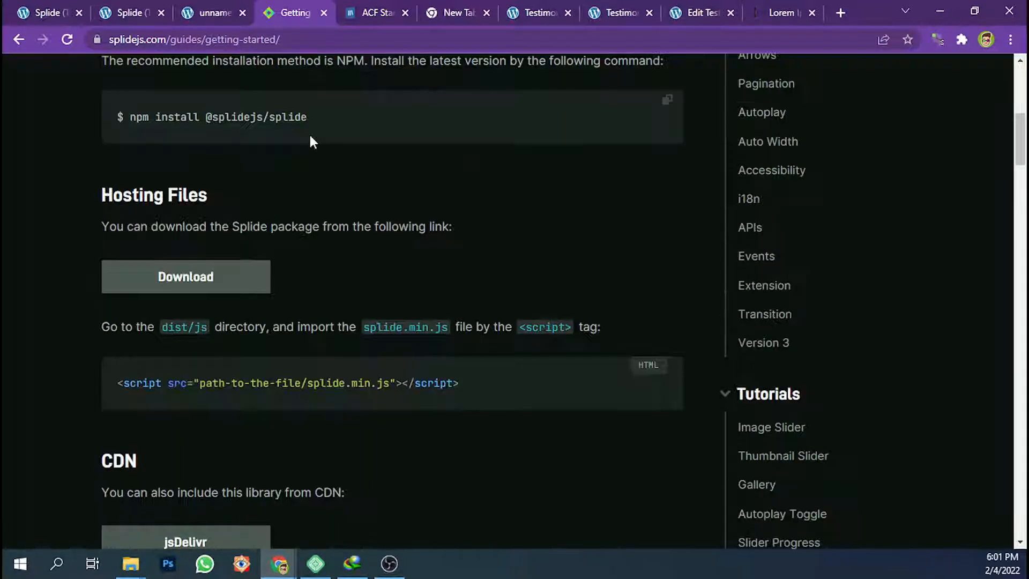
# Close the unnamed WordPress tab and view the finished Splide slider on the template's front-end page
pyautogui.middleClick(207, 6)
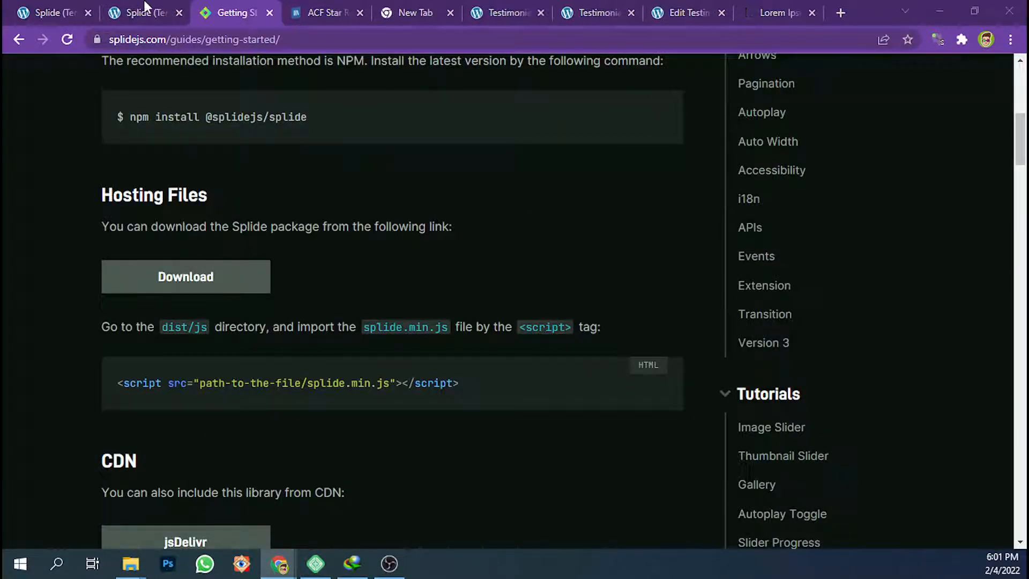
pyautogui.click(129, 7)
pyautogui.click(236, 7)
pyautogui.click(54, 12)
pyautogui.click(150, 12)
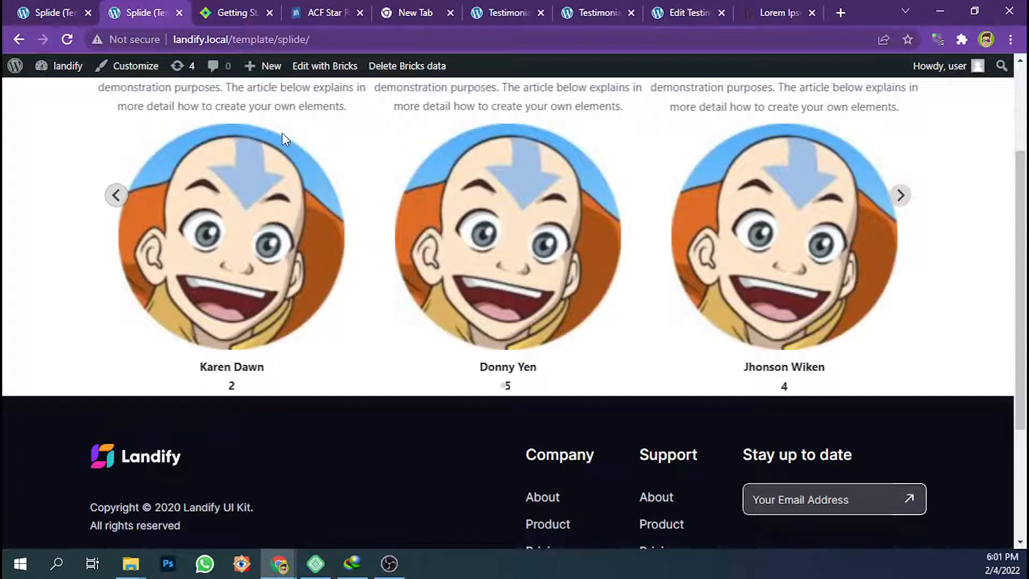
pyautogui.scroll(3, 239, 140)
# Leave preview mode in the Splide template's builder and examine its Body (Footer) Scripts code
pyautogui.click(73, 6)
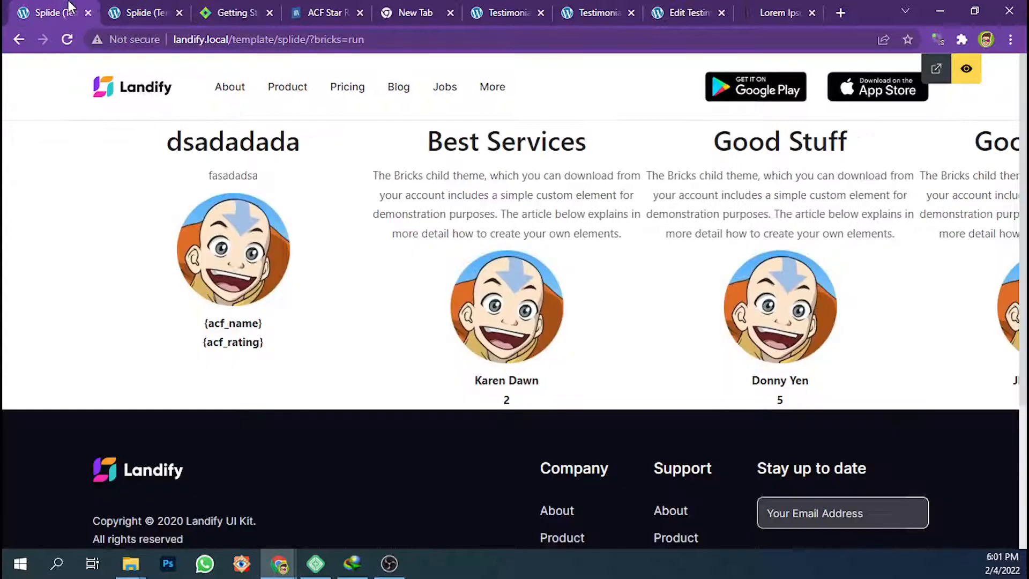
pyautogui.click(186, 7)
pyautogui.click(315, 4)
pyautogui.click(184, 5)
pyautogui.click(81, 11)
pyautogui.click(961, 68)
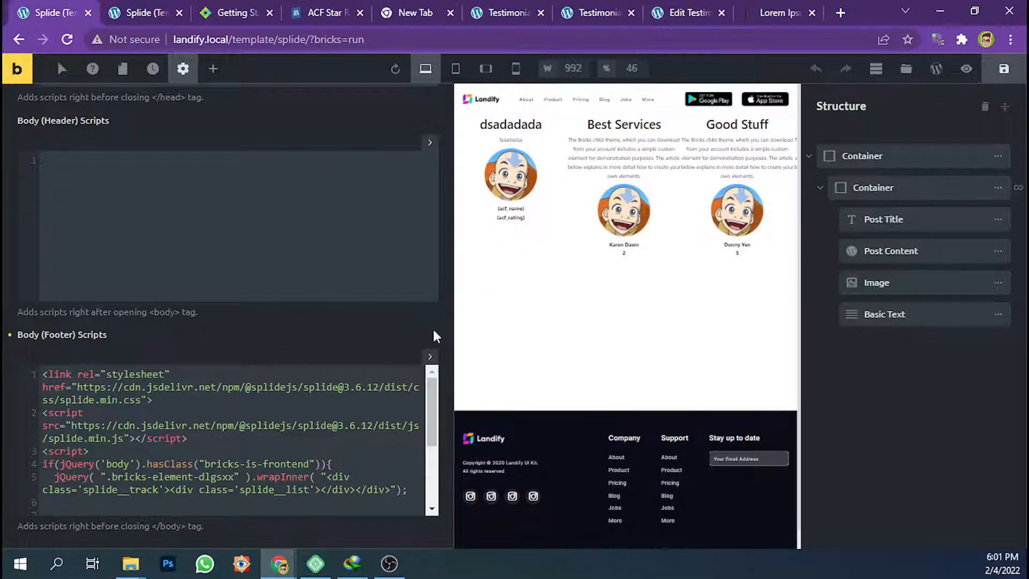
pyautogui.click(198, 433)
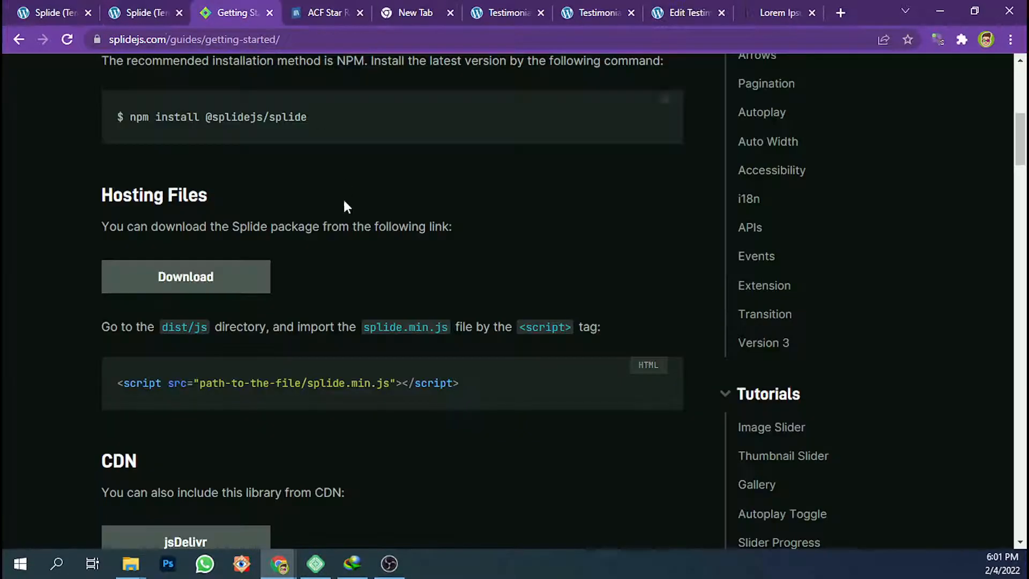
# Locate the splide.min.js script and splide.min.css stylesheet references in the Splide Getting Started guide
pyautogui.click(228, 11)
pyautogui.scroll(8, 325, 352)
pyautogui.scroll(-6, 325, 352)
pyautogui.scroll(-3, 325, 352)
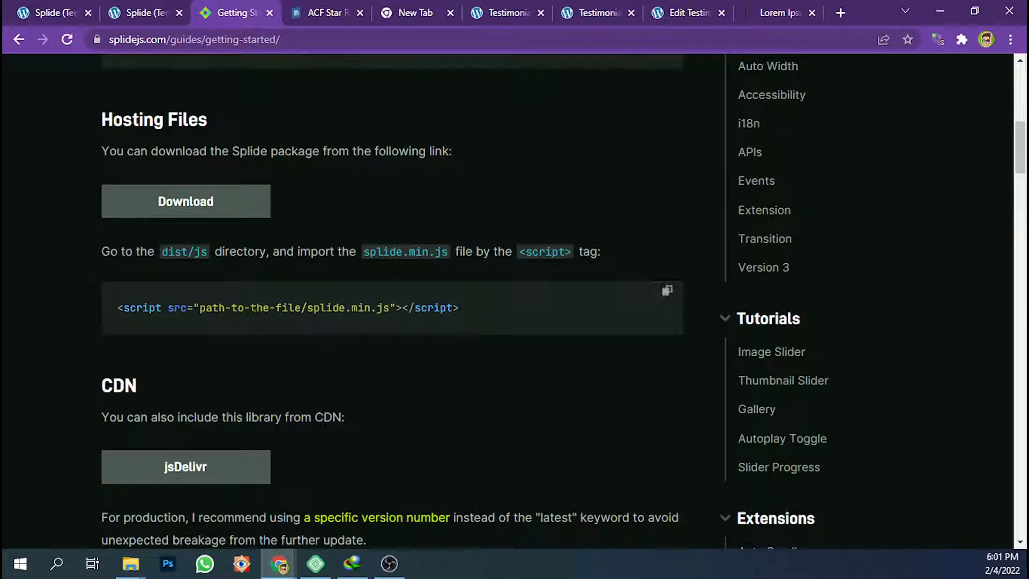
pyautogui.scroll(-2, 253, 307)
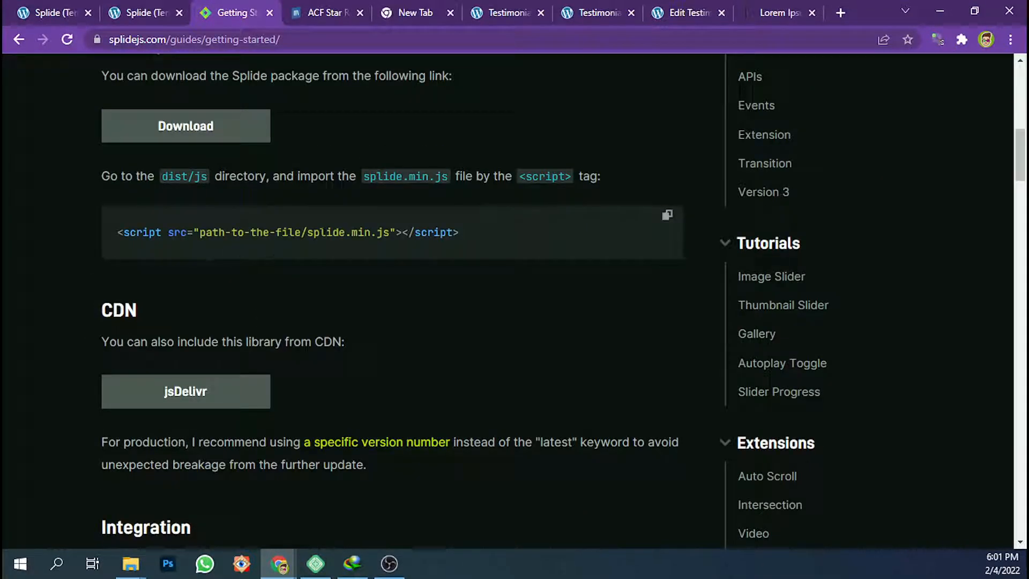
pyautogui.moveTo(307, 232); pyautogui.dragTo(394, 229)
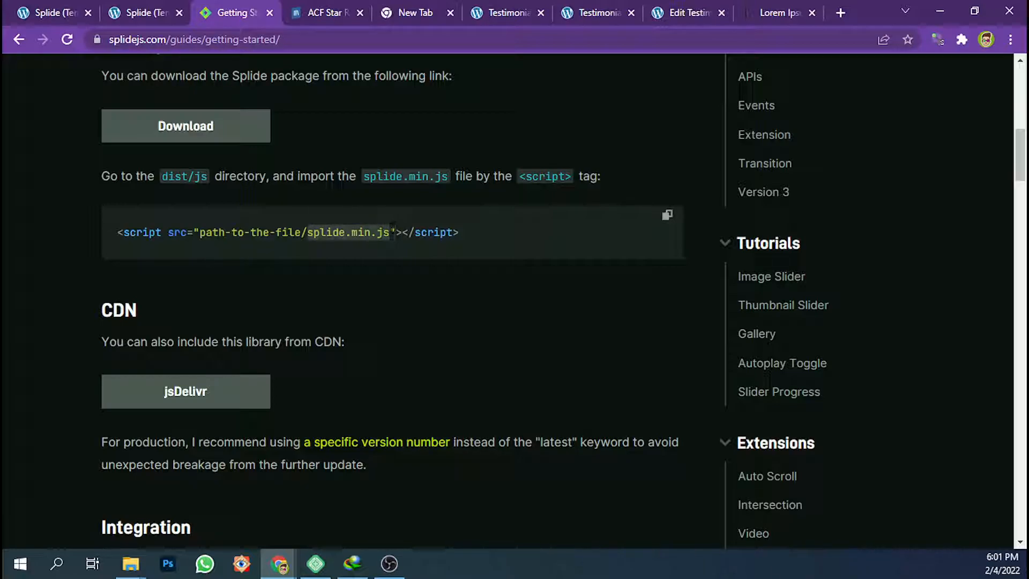
pyautogui.scroll(-3, 326, 284)
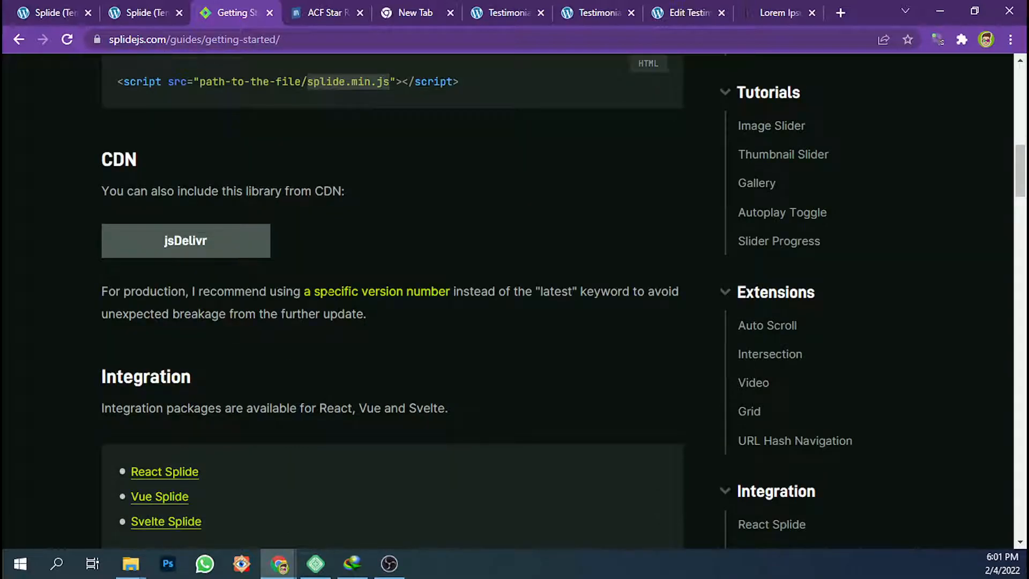
pyautogui.scroll(-15, 326, 285)
pyautogui.scroll(-3, 327, 290)
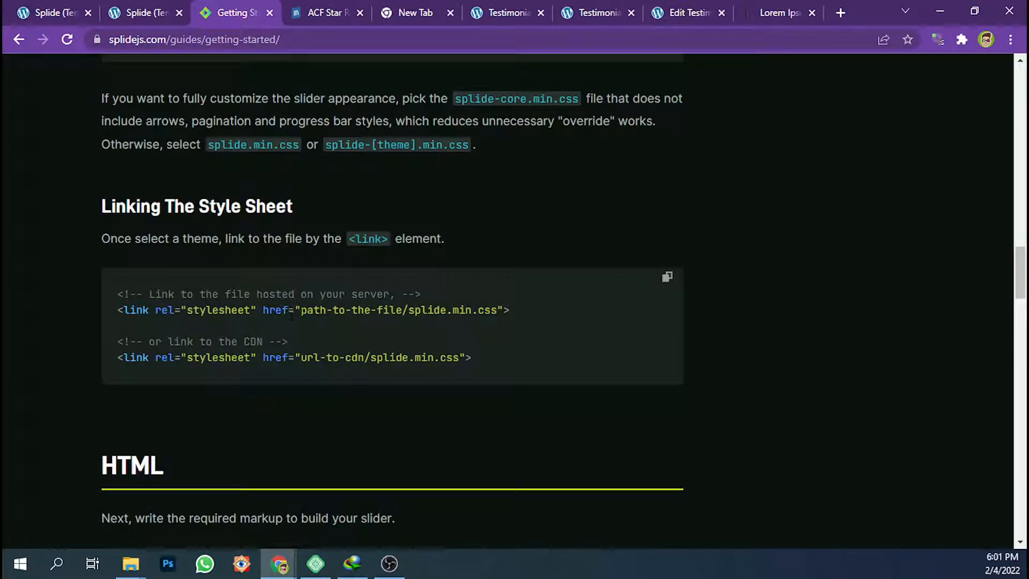
pyautogui.moveTo(459, 357); pyautogui.dragTo(378, 357)
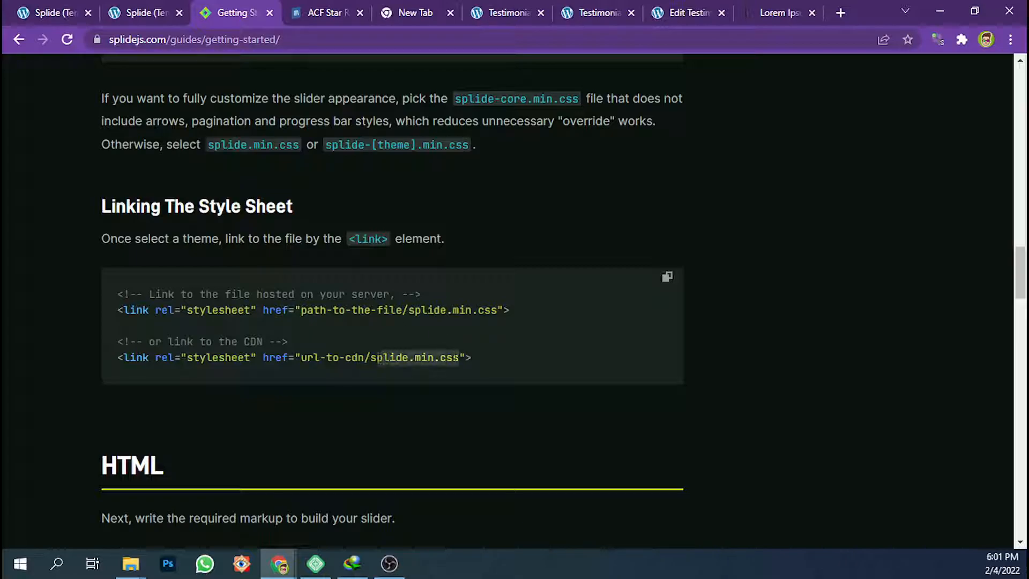
pyautogui.hotkey('ctrl', 'c')
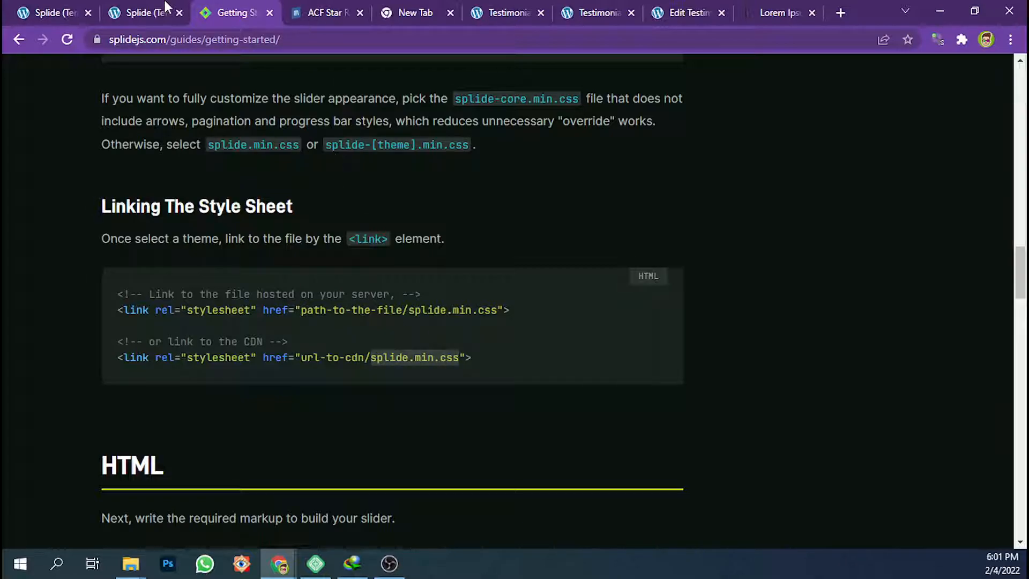
pyautogui.click(171, 8)
pyautogui.click(298, 5)
pyautogui.click(144, 9)
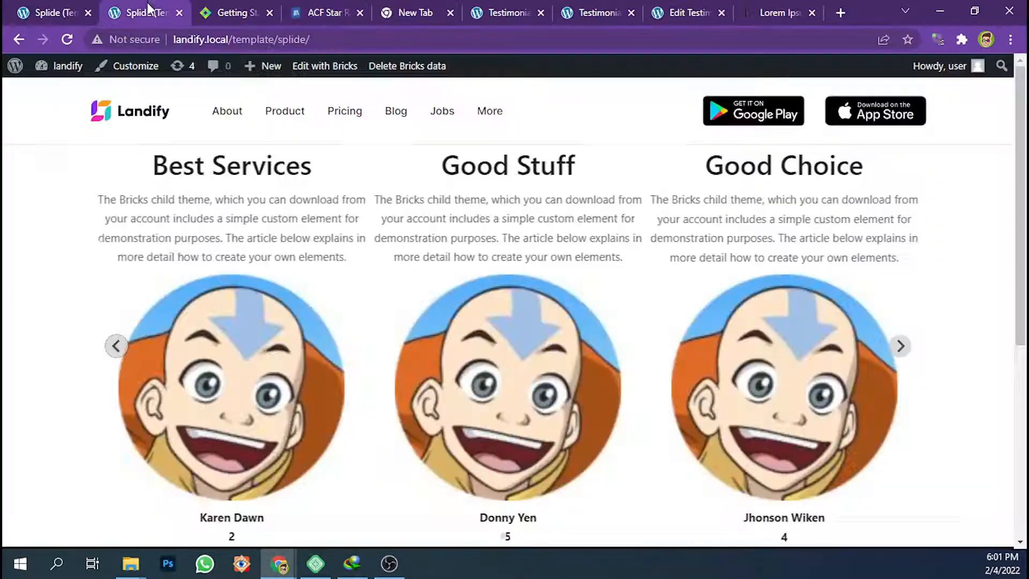
pyautogui.click(54, 12)
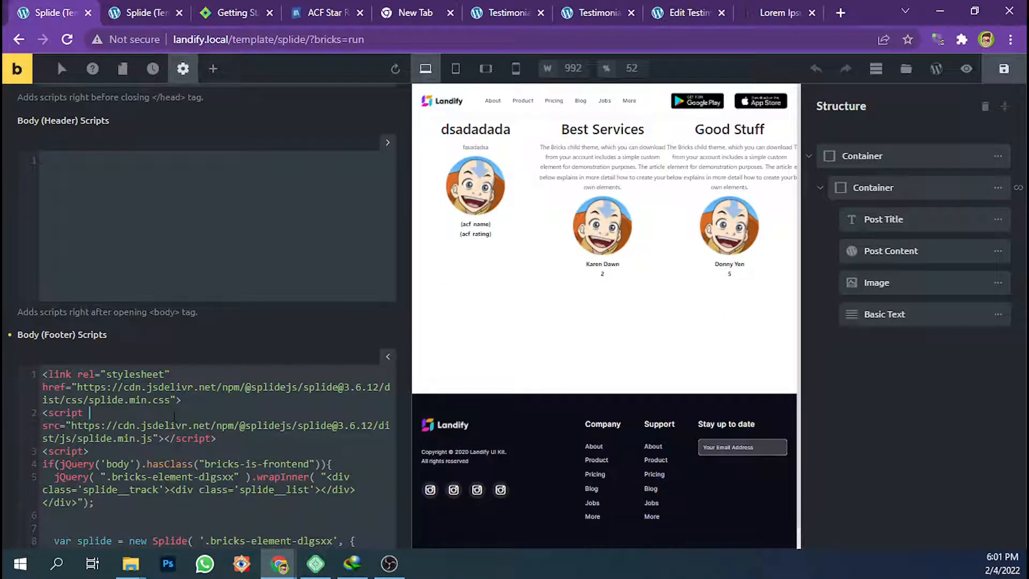
pyautogui.moveTo(226, 439); pyautogui.dragTo(31, 371)
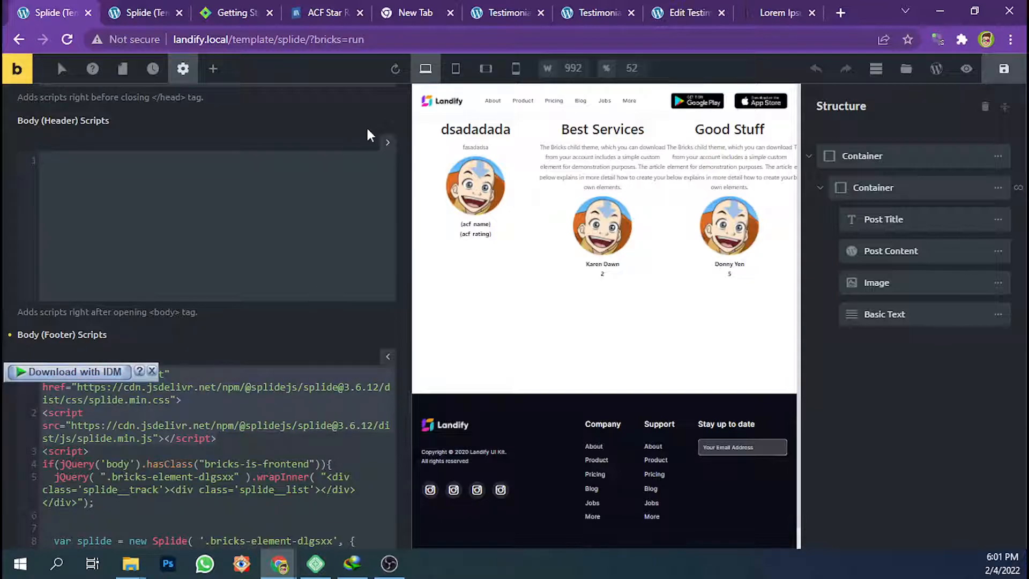
# Paste the copied Splide stylesheet link and script tag into the testimonial slider template's Body (Footer) Scripts in the page's custom code settings
pyautogui.click(349, 11)
pyautogui.click(437, 12)
pyautogui.click(481, 10)
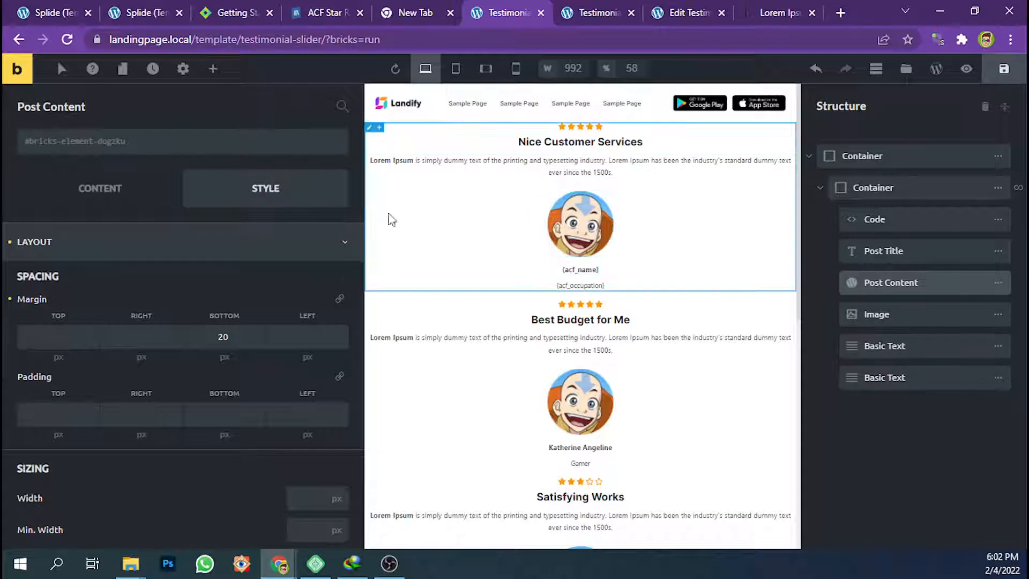
pyautogui.click(183, 70)
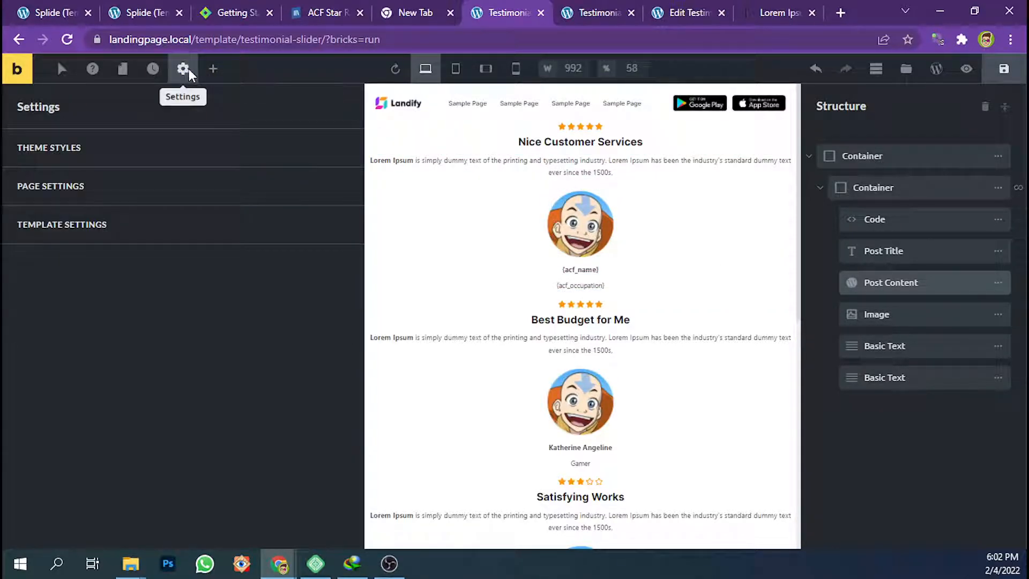
pyautogui.click(143, 196)
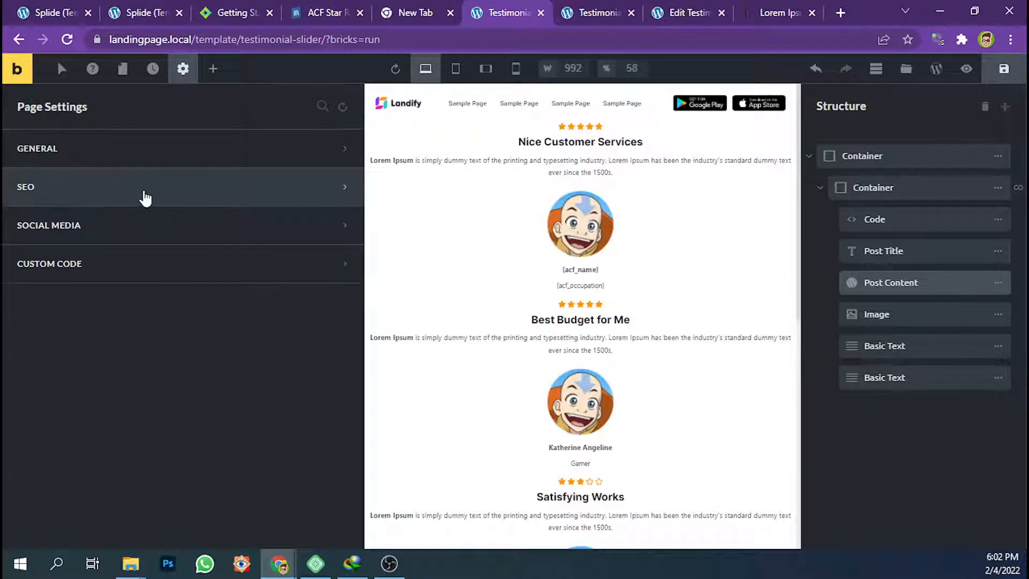
pyautogui.click(113, 266)
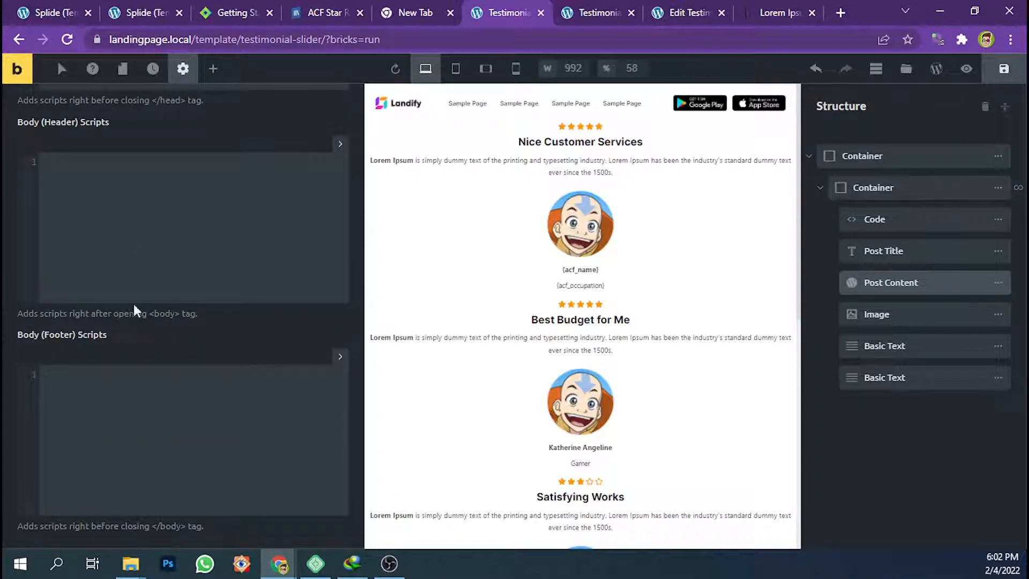
pyautogui.click(118, 387)
pyautogui.hotkey('ctrl', 'v')
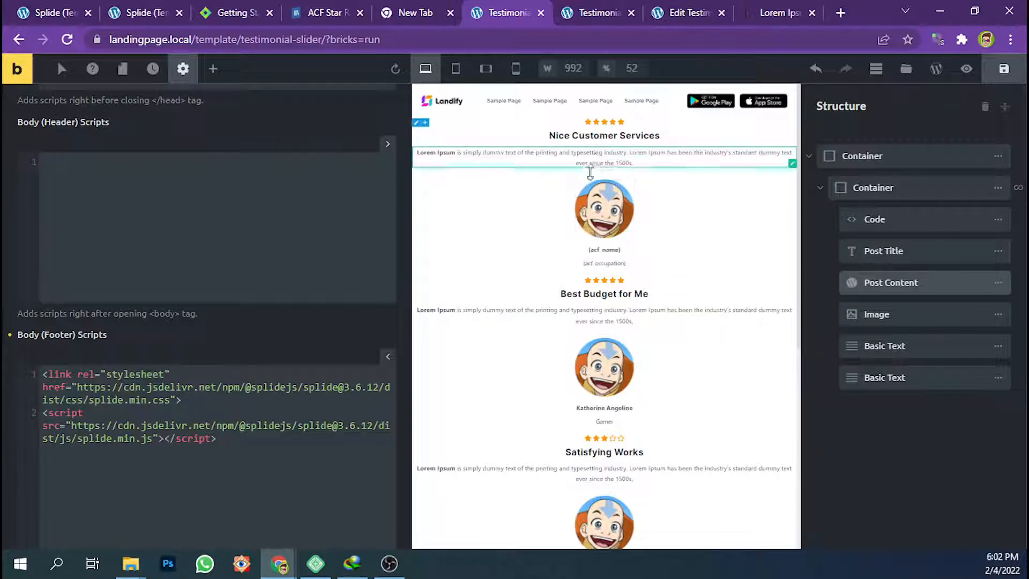
pyautogui.click(569, 9)
pyautogui.click(528, 12)
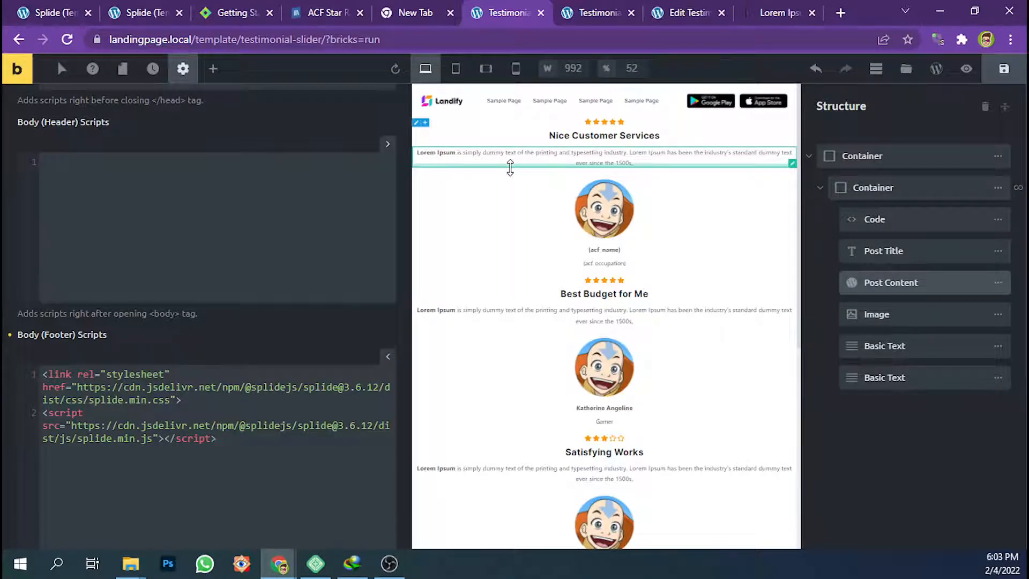
pyautogui.click(276, 239)
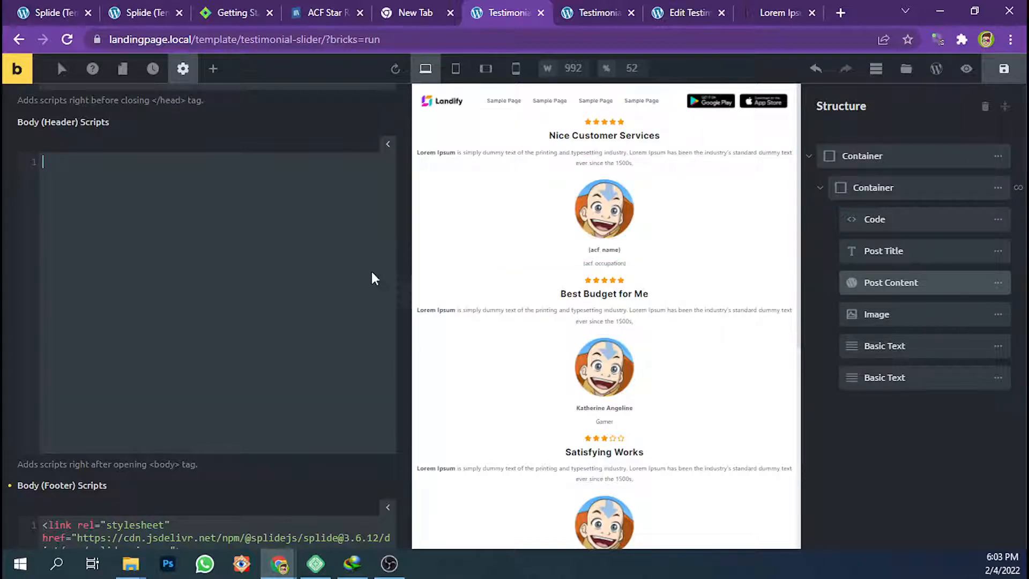
pyautogui.scroll(-3, 373, 313)
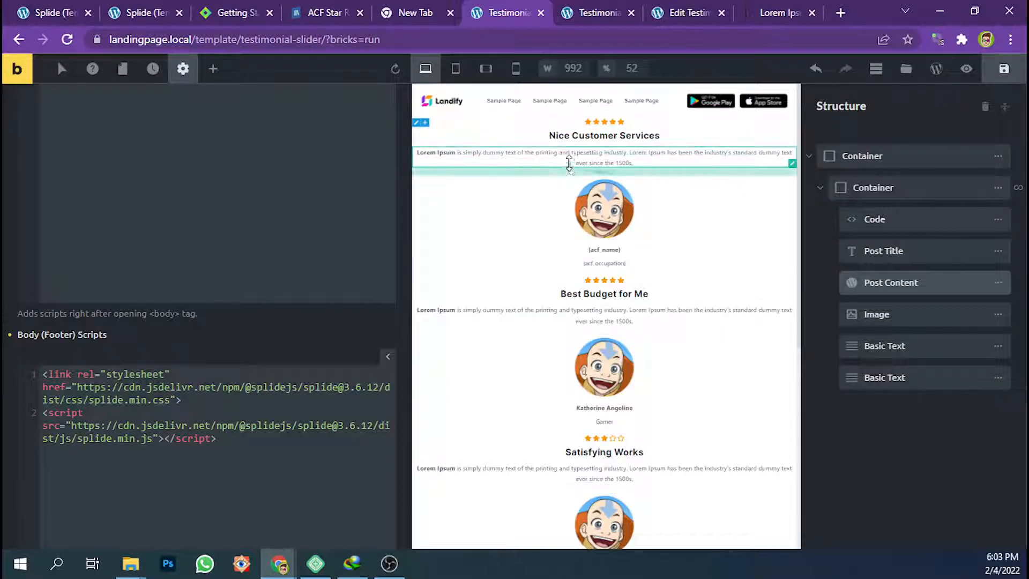
pyautogui.click(594, 11)
pyautogui.click(532, 7)
pyautogui.click(582, 9)
pyautogui.click(526, 9)
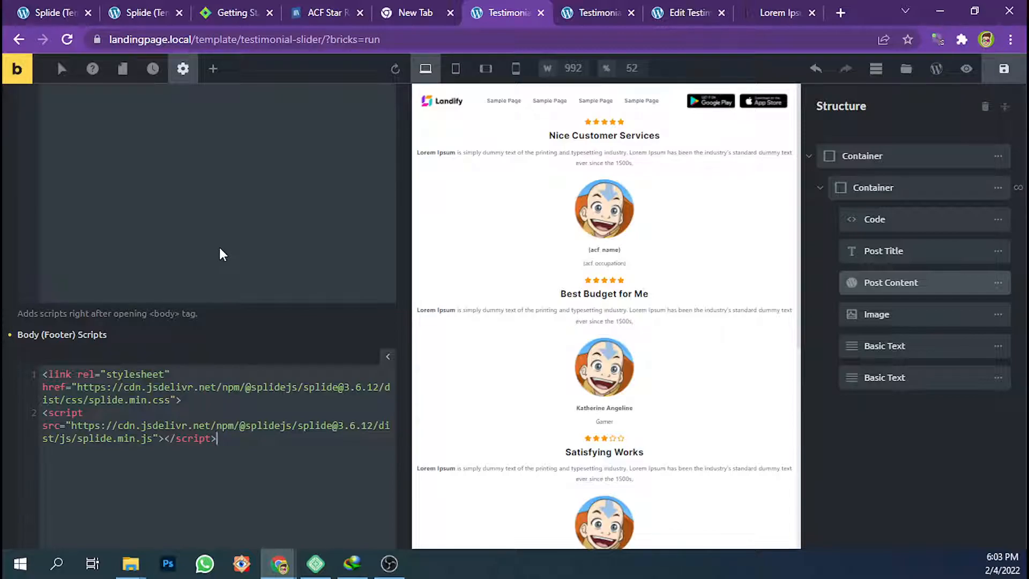
pyautogui.click(588, 11)
pyautogui.click(531, 8)
# Check the custom code section of the page settings and save the testimonial slider template
pyautogui.scroll(5, 241, 148)
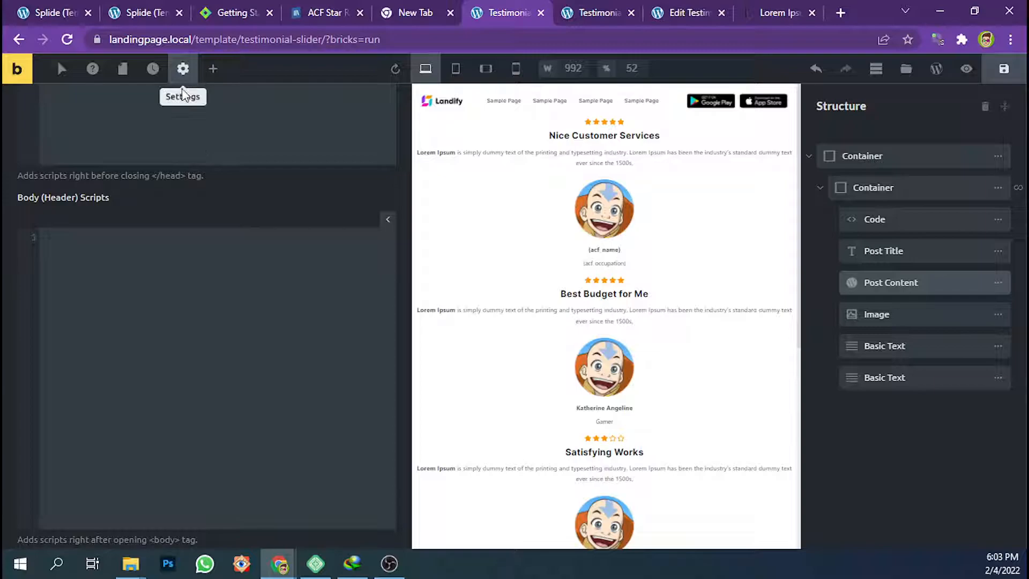
pyautogui.scroll(5, 172, 257)
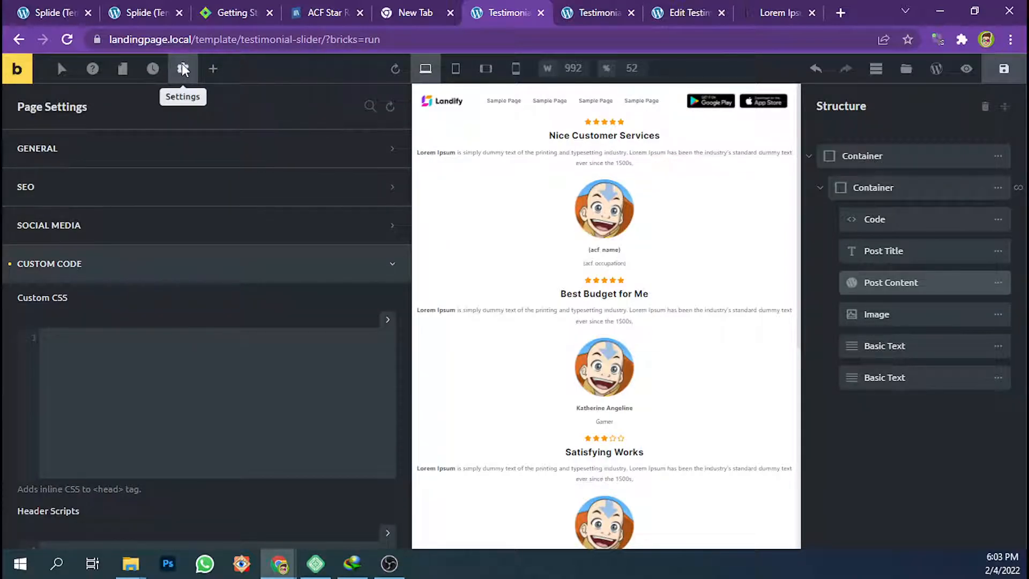
pyautogui.scroll(-10, 195, 291)
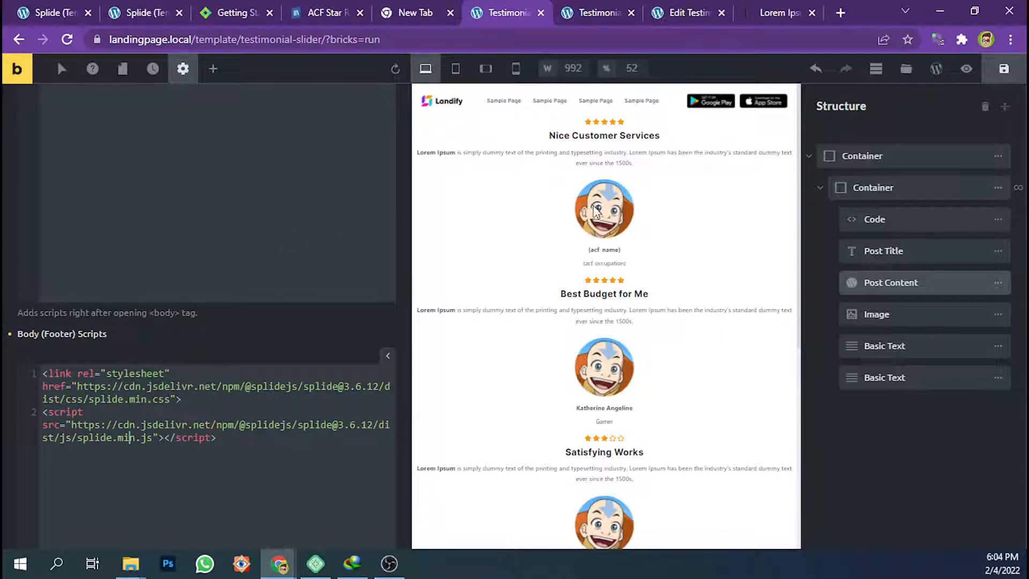
pyautogui.click(1007, 69)
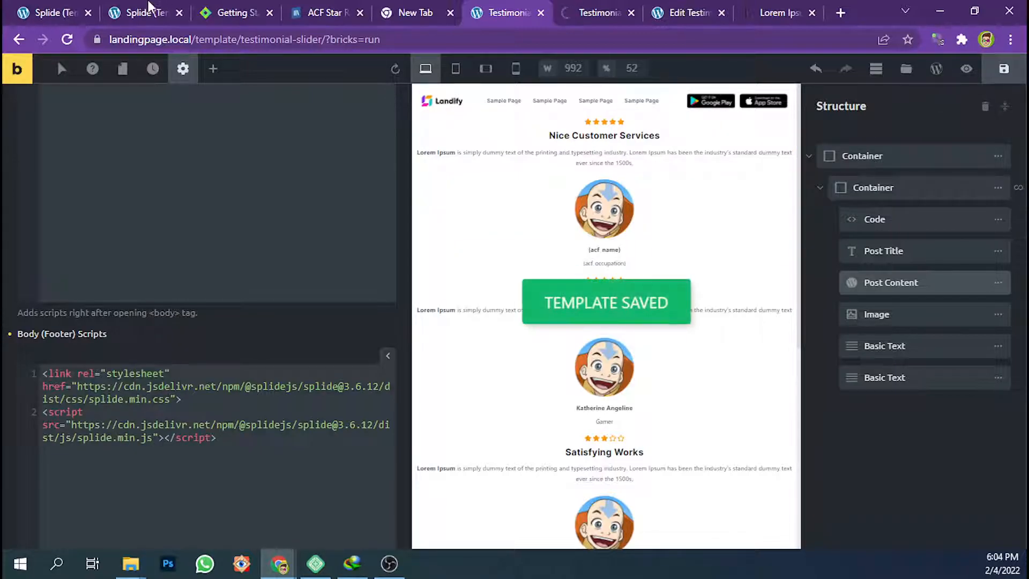
# Examine the Basic Structure markup in the Splide guide's HTML section, highlighting the first splide__slide list item
pyautogui.click(141, 12)
pyautogui.click(263, 12)
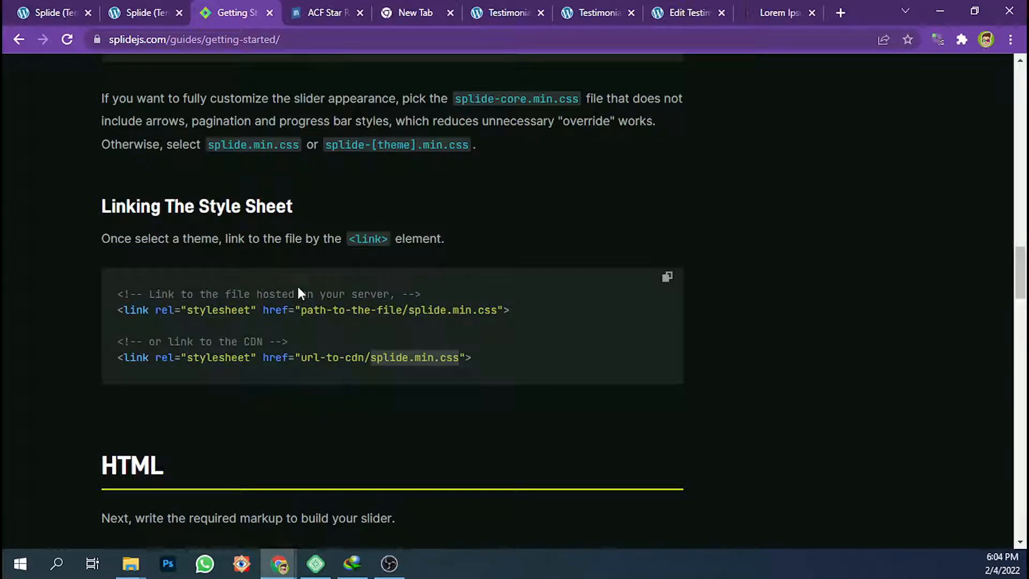
pyautogui.scroll(-7, 298, 288)
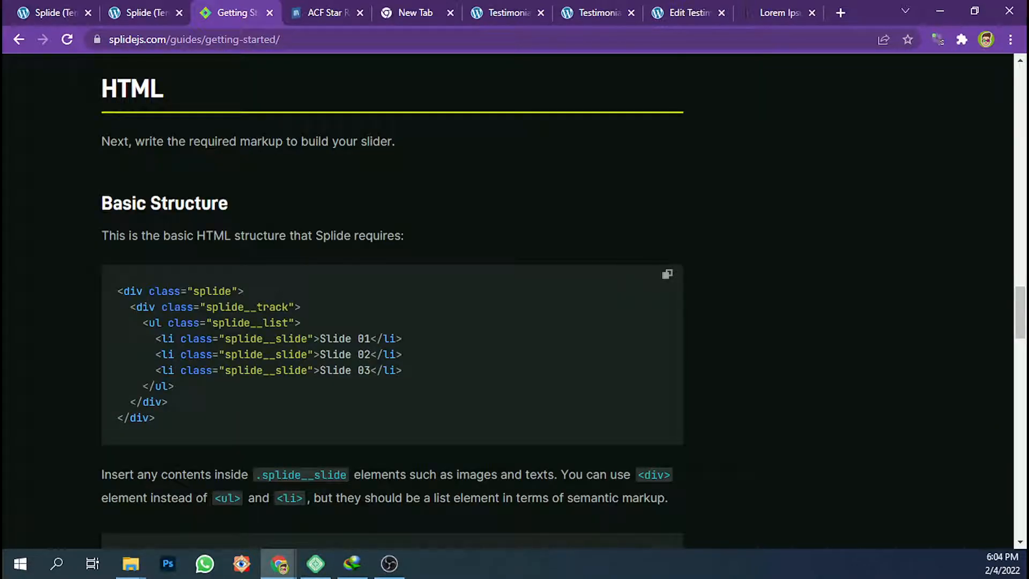
pyautogui.moveTo(153, 338); pyautogui.dragTo(402, 341)
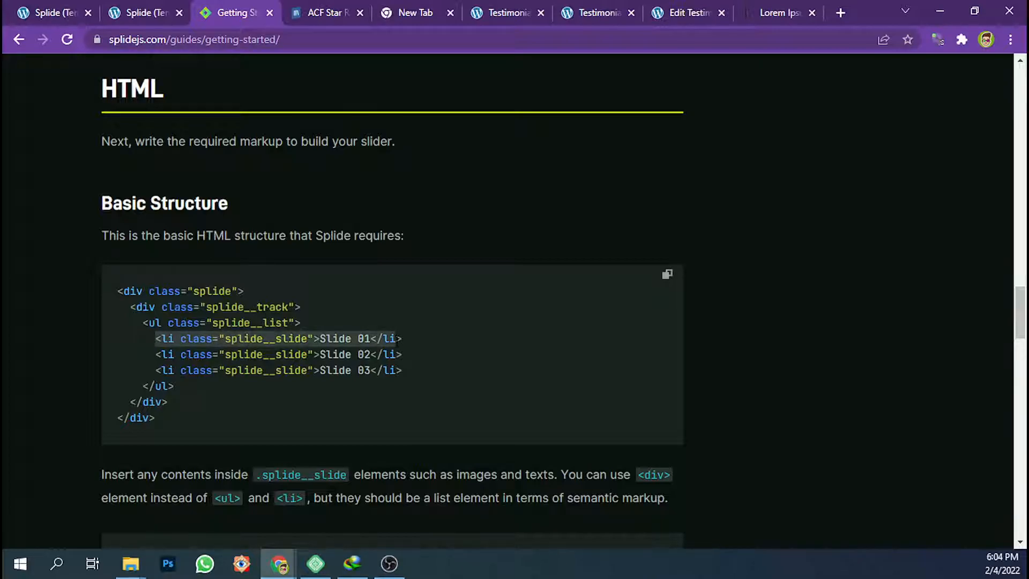
# Copy the class name splide__slide from the first list item in the guide's Basic Structure markup
pyautogui.click(402, 341)
pyautogui.moveTo(118, 291); pyautogui.dragTo(162, 293)
pyautogui.click(306, 317)
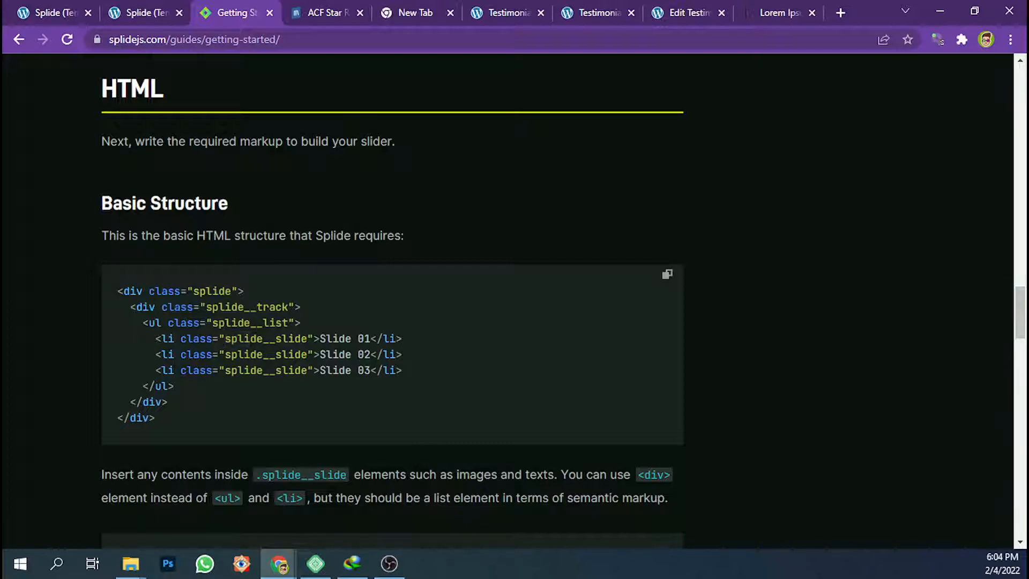
pyautogui.moveTo(225, 339)
pyautogui.mouseDown()
pyautogui.moveTo(307, 338)
pyautogui.moveTo(227, 339)
pyautogui.mouseUp()
pyautogui.hotkey('ctrl', 'c')
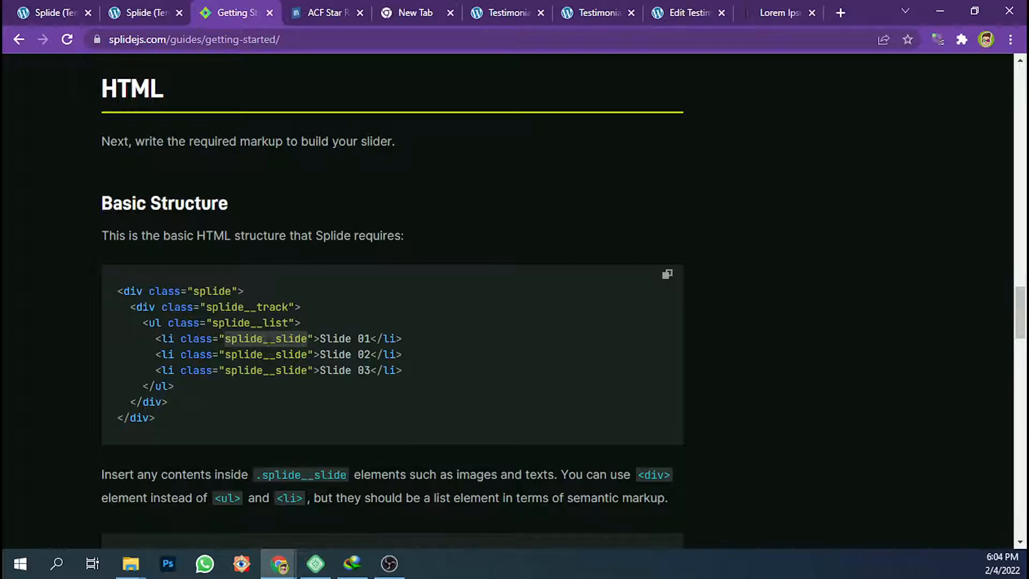
# Paste splide__slide as a class name for the query loop container in the testimonial slider template
pyautogui.click(488, 9)
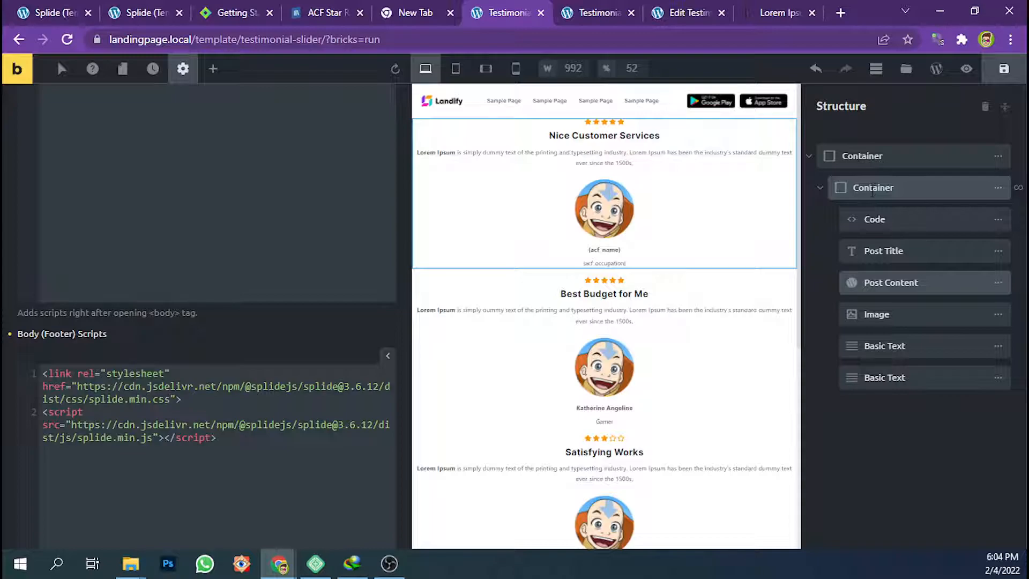
pyautogui.click(872, 189)
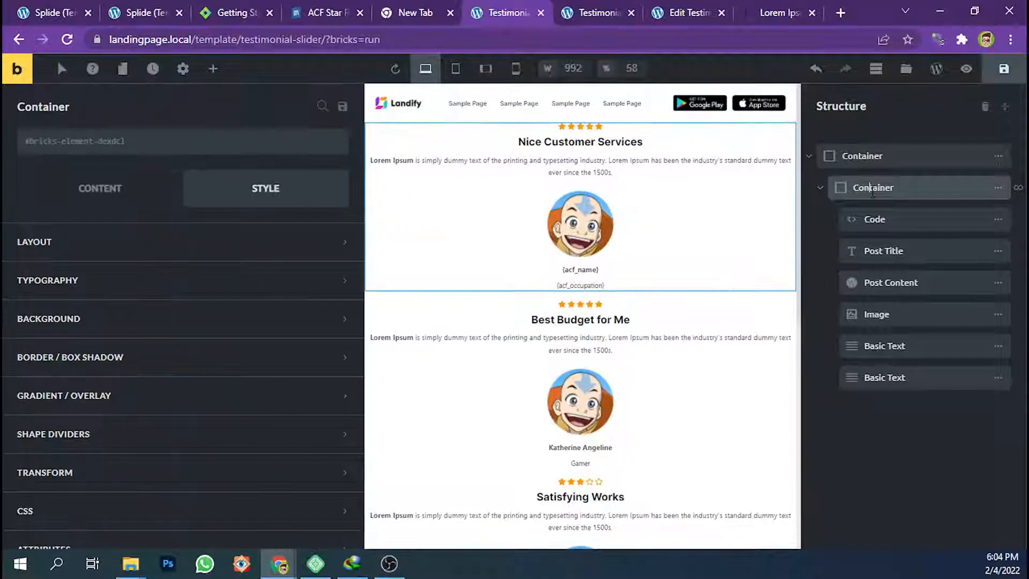
pyautogui.click(126, 189)
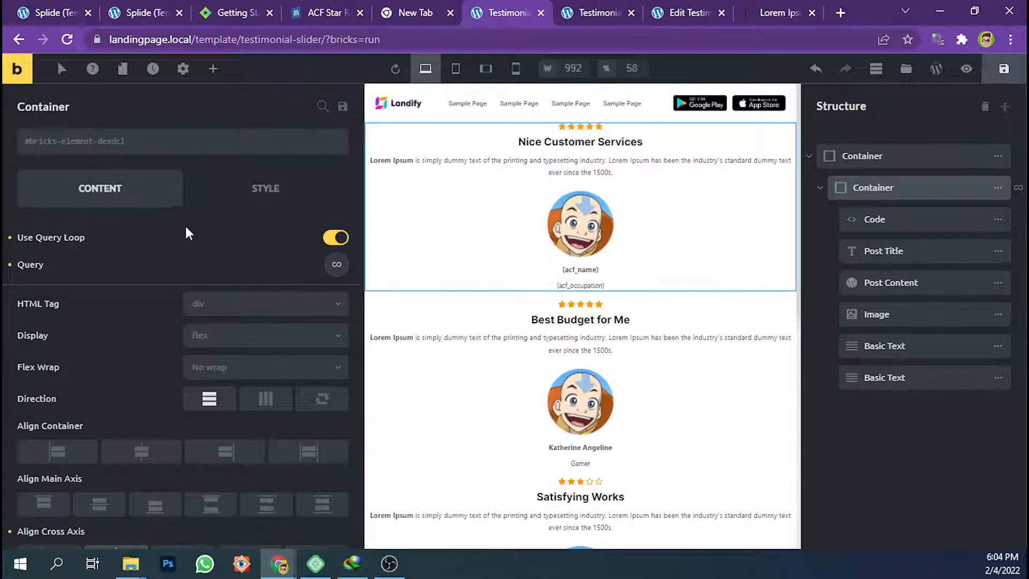
pyautogui.click(131, 142)
pyautogui.hotkey('ctrl', 'v')
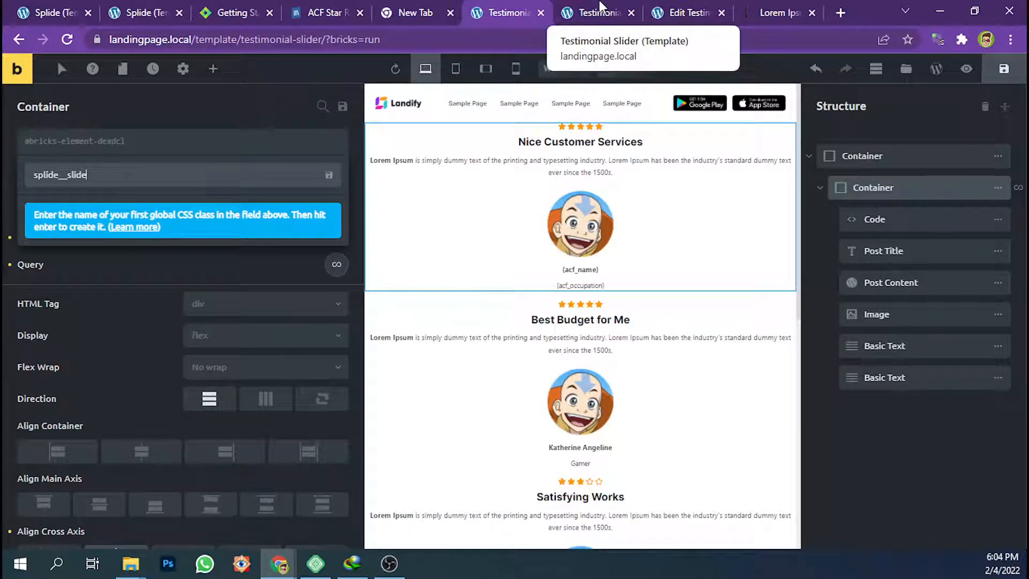
# Inspect the first loop container on the live testimonial page and insert splide__slide into its class attribute between the two existing classes
pyautogui.click(599, 7)
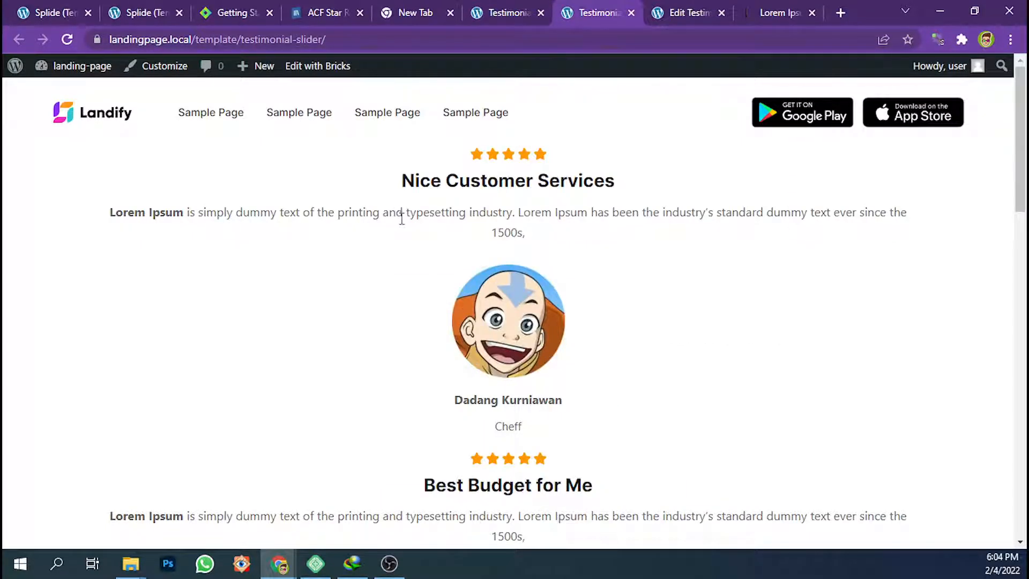
pyautogui.hotkey('ctrl', 'shift', 'i')
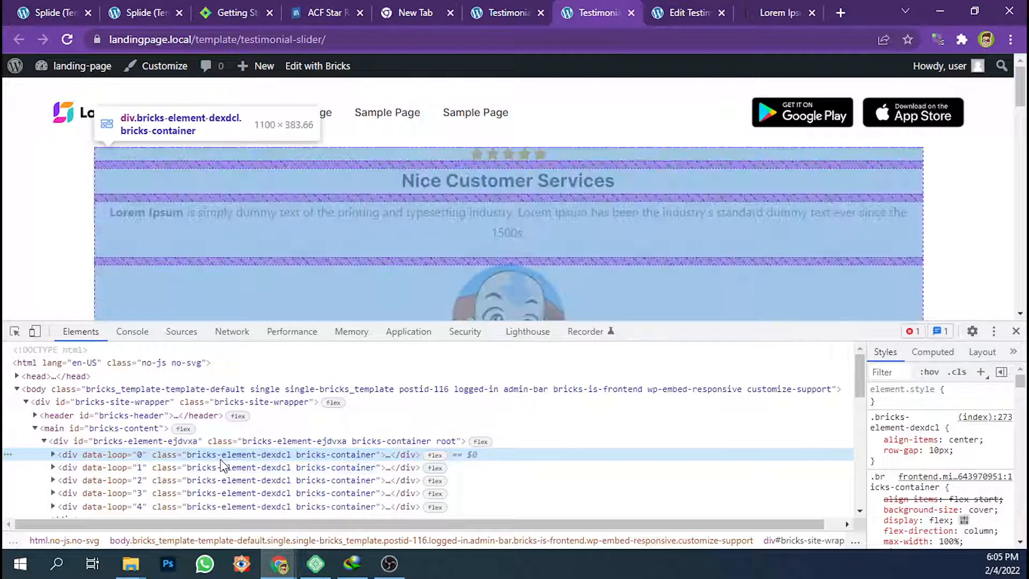
pyautogui.click(220, 460)
pyautogui.click(226, 464)
pyautogui.click(228, 458)
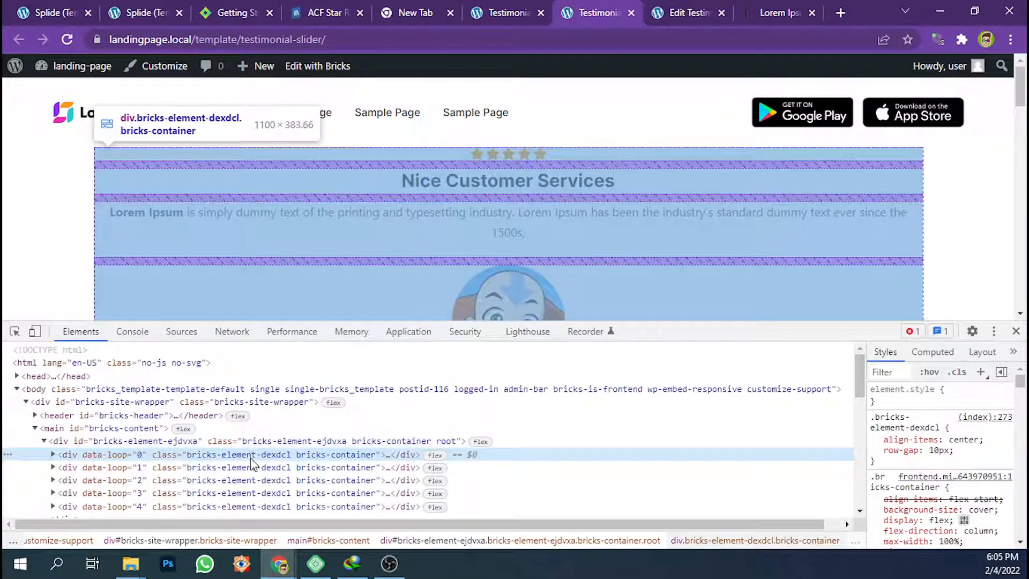
pyautogui.doubleClick(267, 457)
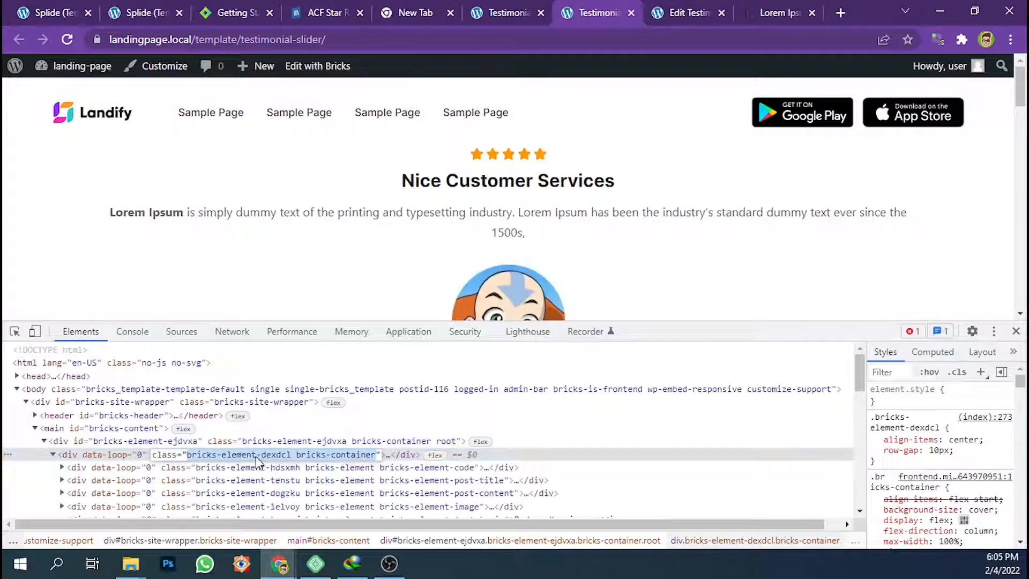
pyautogui.moveTo(188, 456); pyautogui.dragTo(279, 463)
pyautogui.click(291, 459)
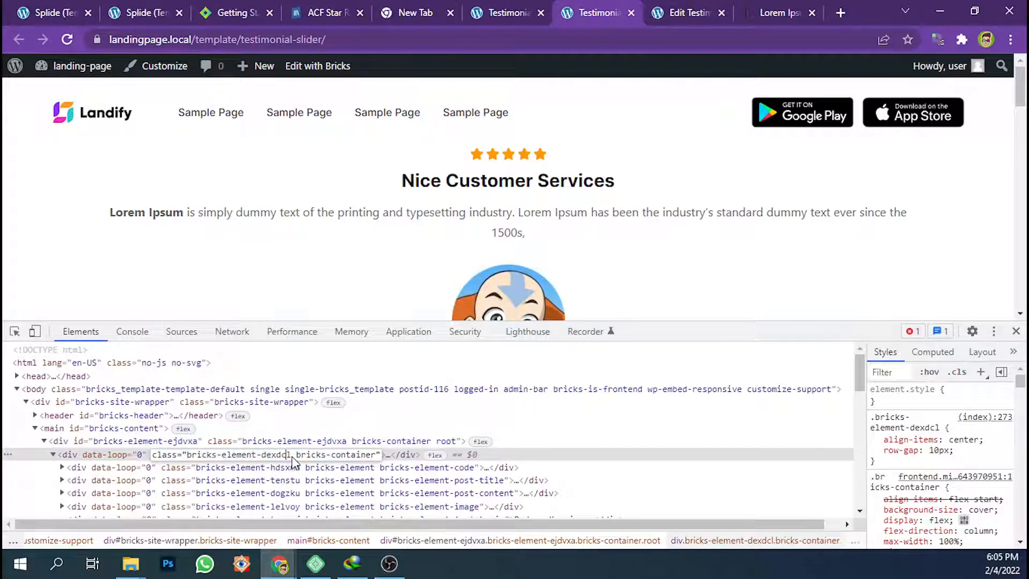
pyautogui.write('splide__slide')
pyautogui.press('Return')
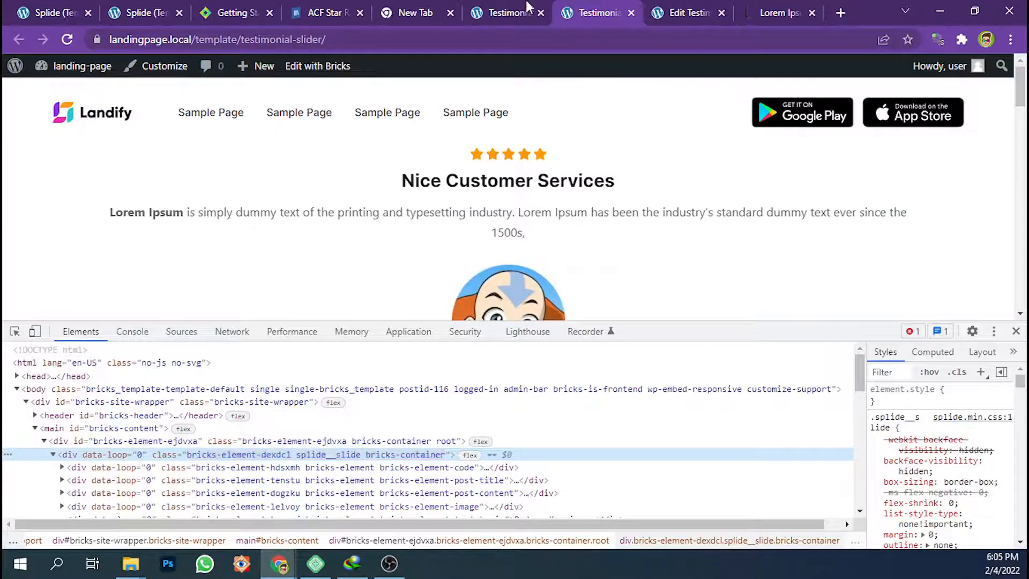
# Create the global class splide__slide on the query loop container in the builder and save the template
pyautogui.click(528, 9)
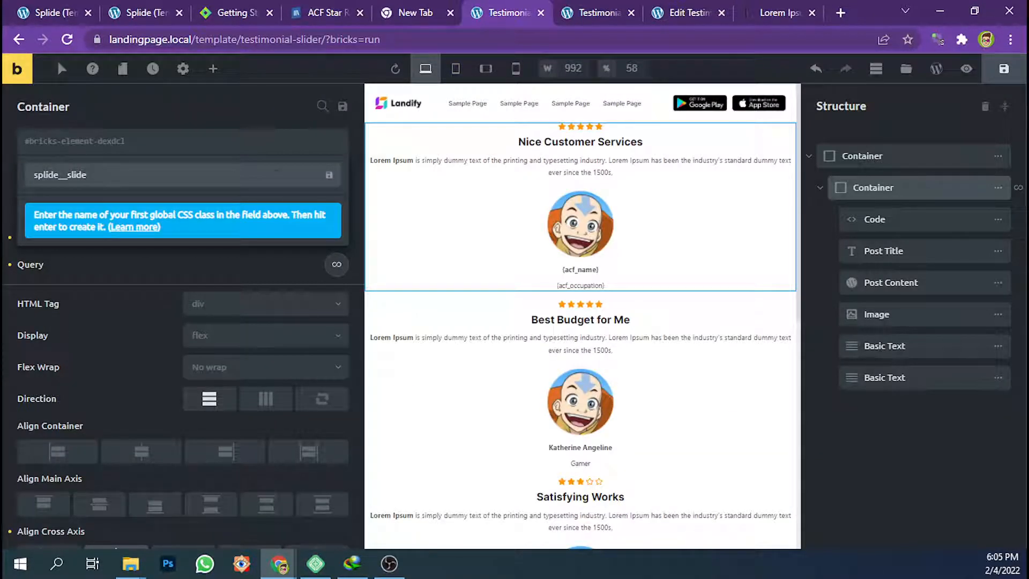
pyautogui.press('Return')
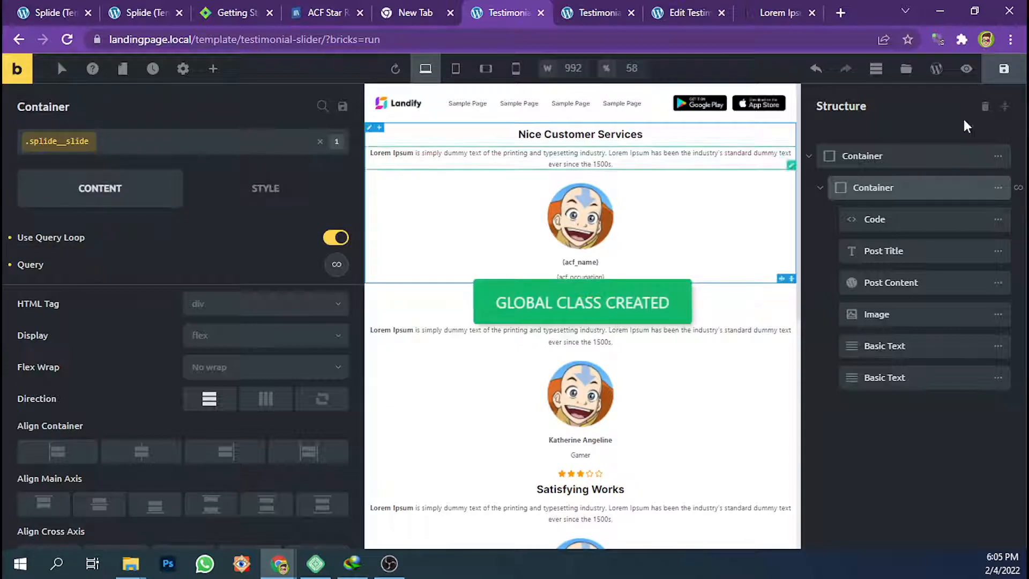
pyautogui.click(1004, 69)
# Check the class attributes of the loop containers on the live testimonial page for splide__slide
pyautogui.click(572, 9)
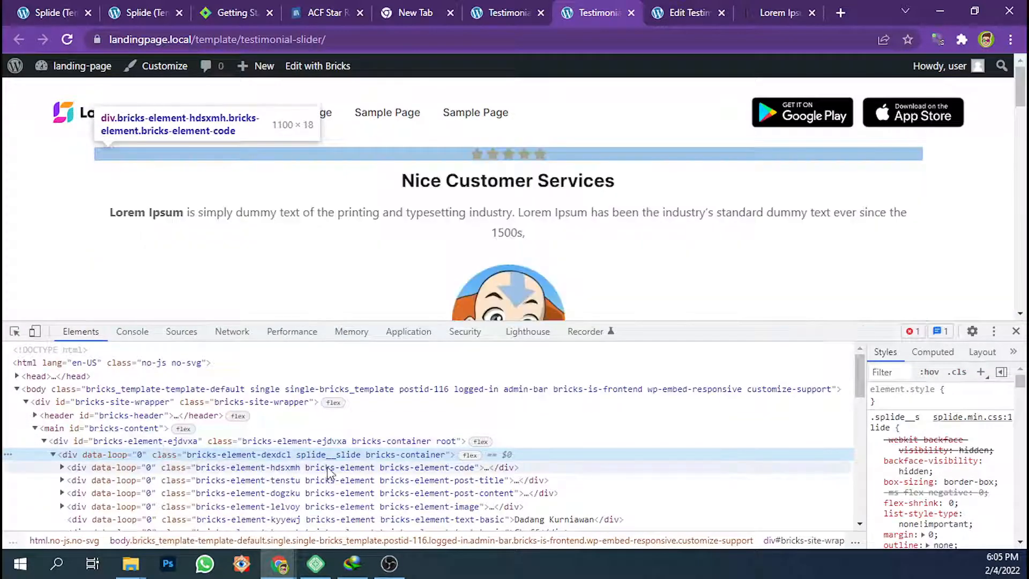
pyautogui.click(323, 469)
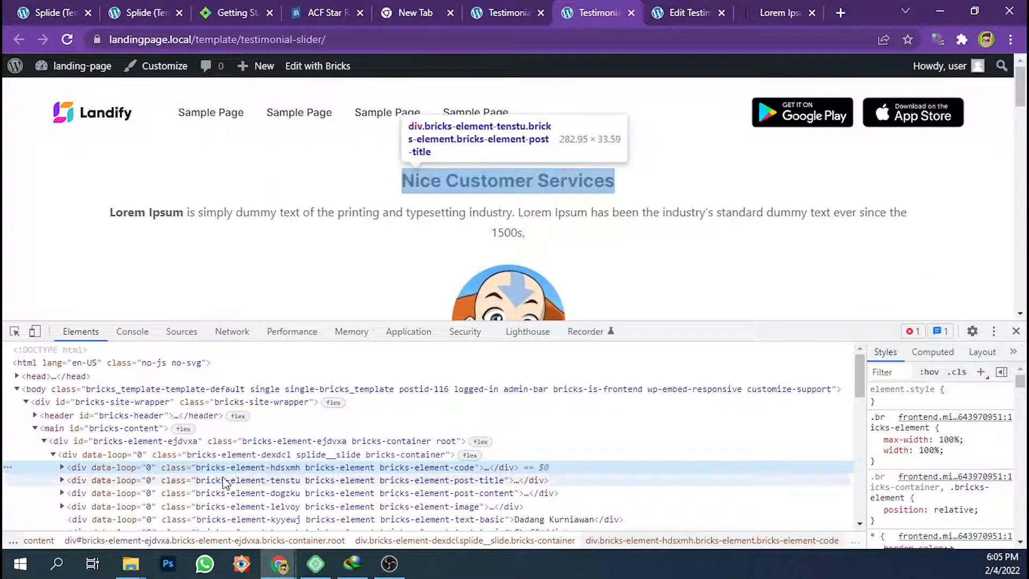
pyautogui.click(232, 454)
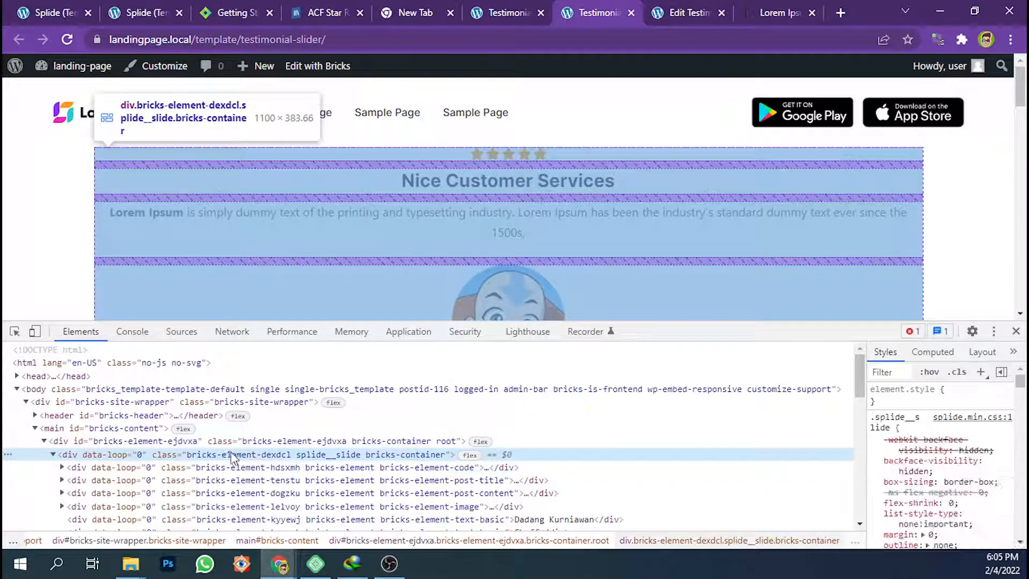
pyautogui.click(60, 454)
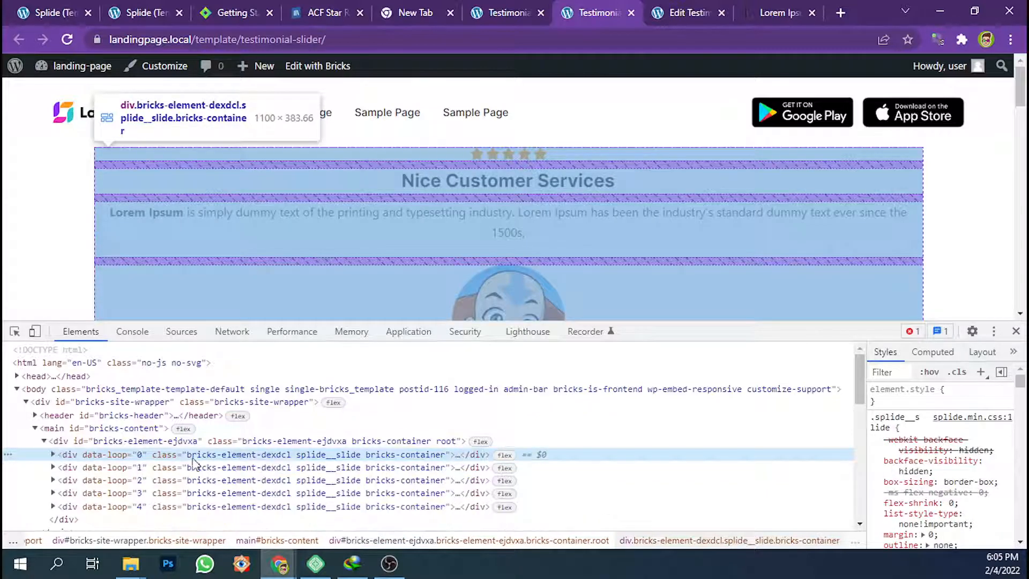
pyautogui.doubleClick(308, 454)
pyautogui.moveTo(296, 454); pyautogui.dragTo(362, 462)
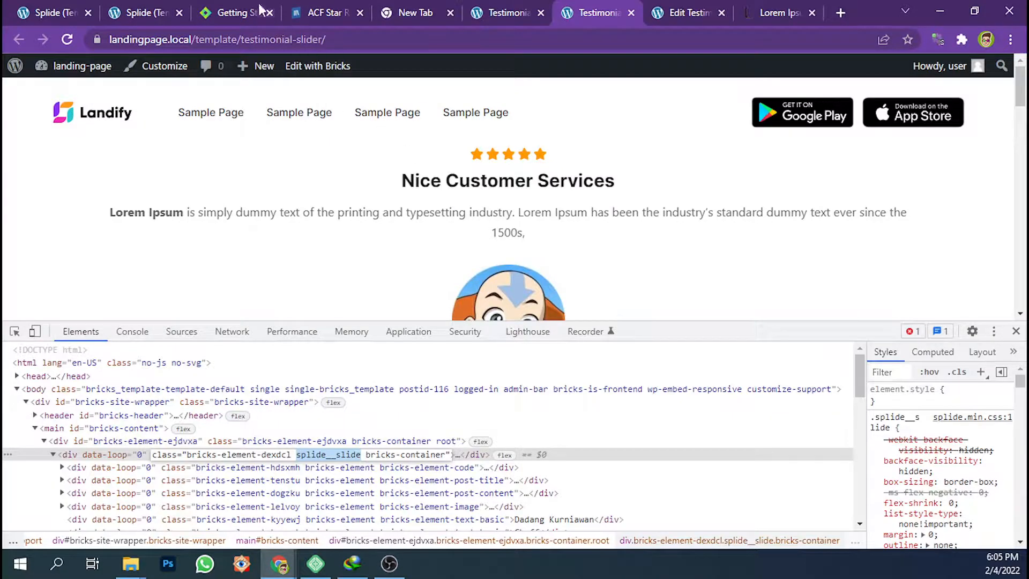
# Examine the splide__list and splide__track wrapper elements around the slides in the Splide guide's Basic Structure markup
pyautogui.click(242, 11)
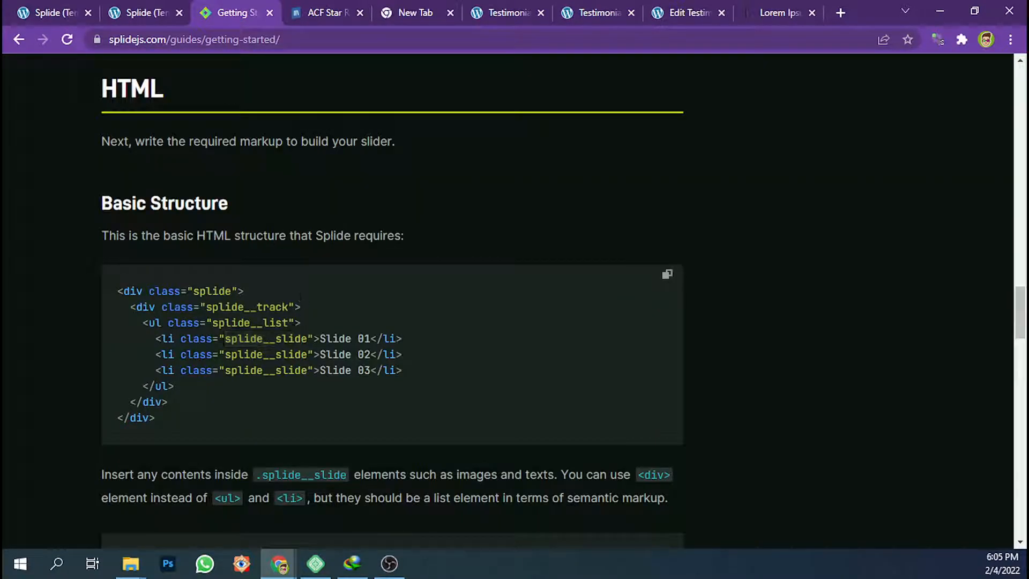
pyautogui.moveTo(287, 322); pyautogui.dragTo(214, 324)
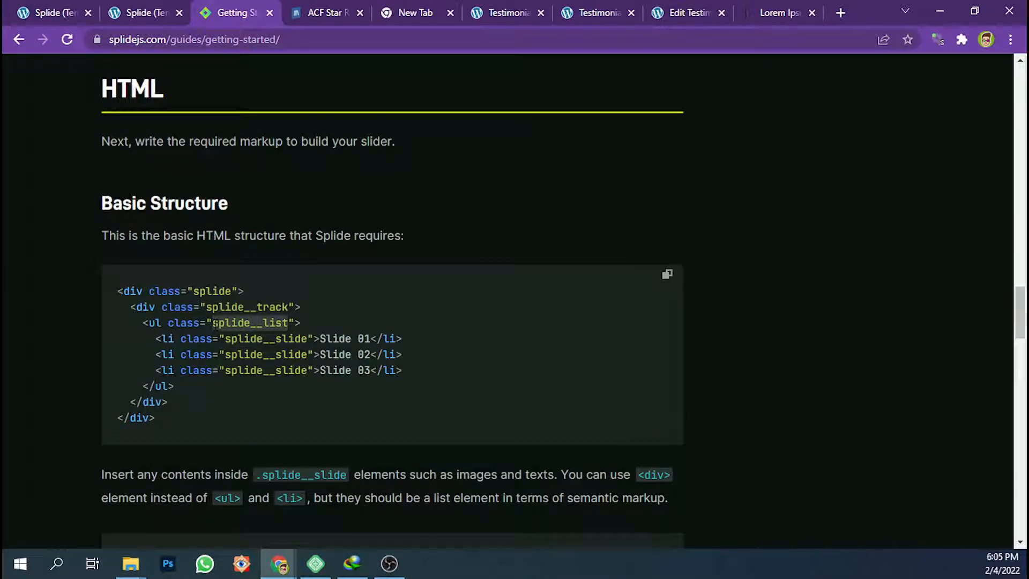
pyautogui.moveTo(150, 323); pyautogui.dragTo(296, 321)
pyautogui.click(302, 321)
pyautogui.moveTo(155, 337); pyautogui.dragTo(427, 340)
pyautogui.moveTo(317, 322); pyautogui.dragTo(148, 322)
pyautogui.click(212, 323)
pyautogui.moveTo(212, 323); pyautogui.dragTo(290, 323)
pyautogui.click(313, 311)
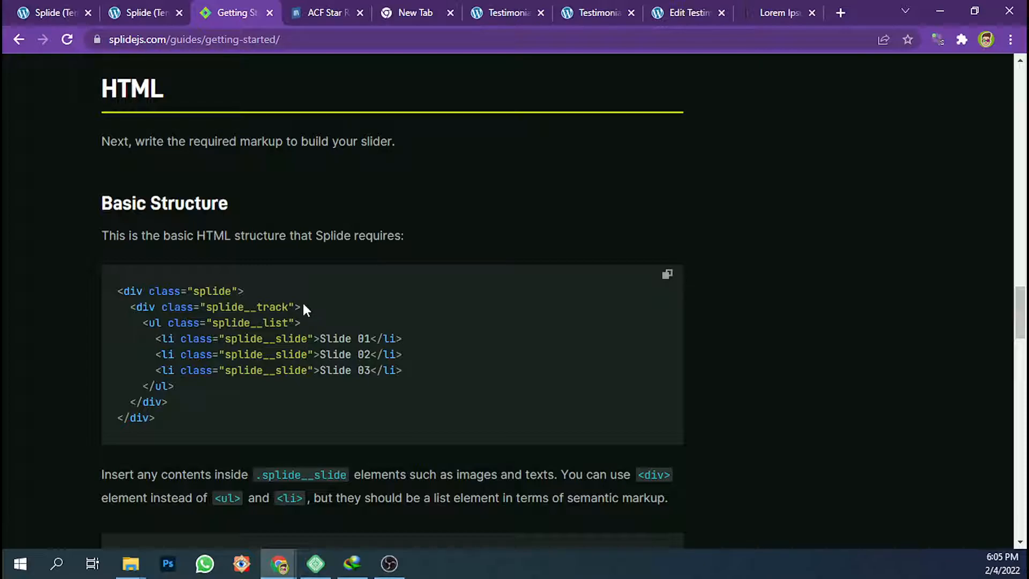
pyautogui.moveTo(303, 306); pyautogui.dragTo(130, 307)
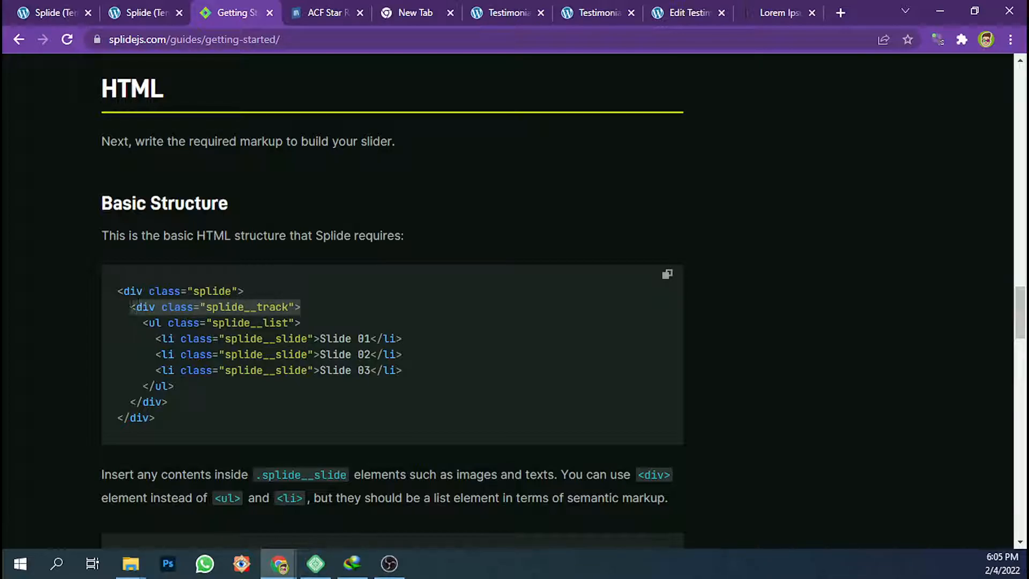
pyautogui.click(163, 306)
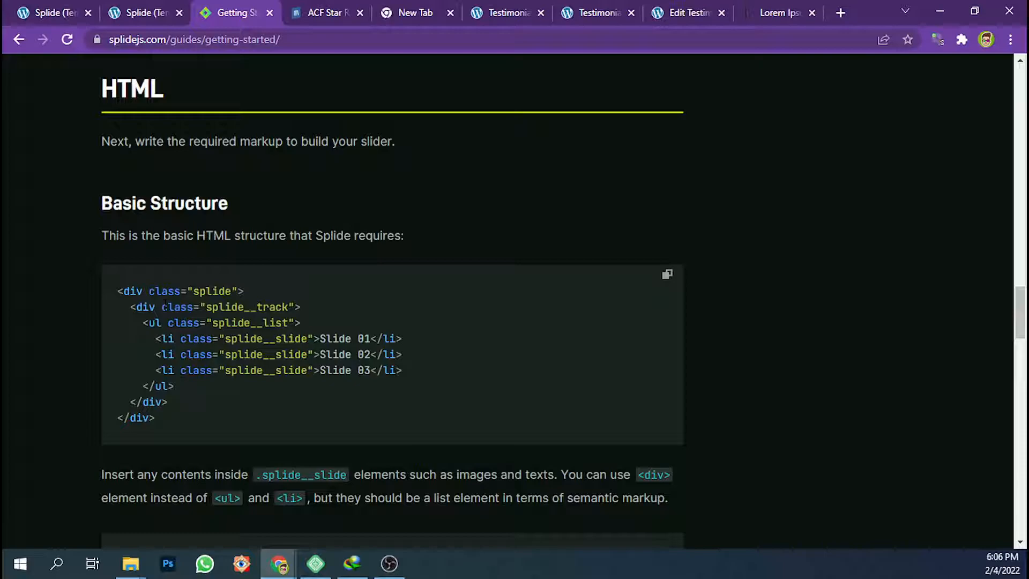
pyautogui.moveTo(206, 307); pyautogui.dragTo(289, 307)
# Review the example Splide template's slider, structure and footer scripts, and open the testimonial slider template's page settings
pyautogui.click(152, 12)
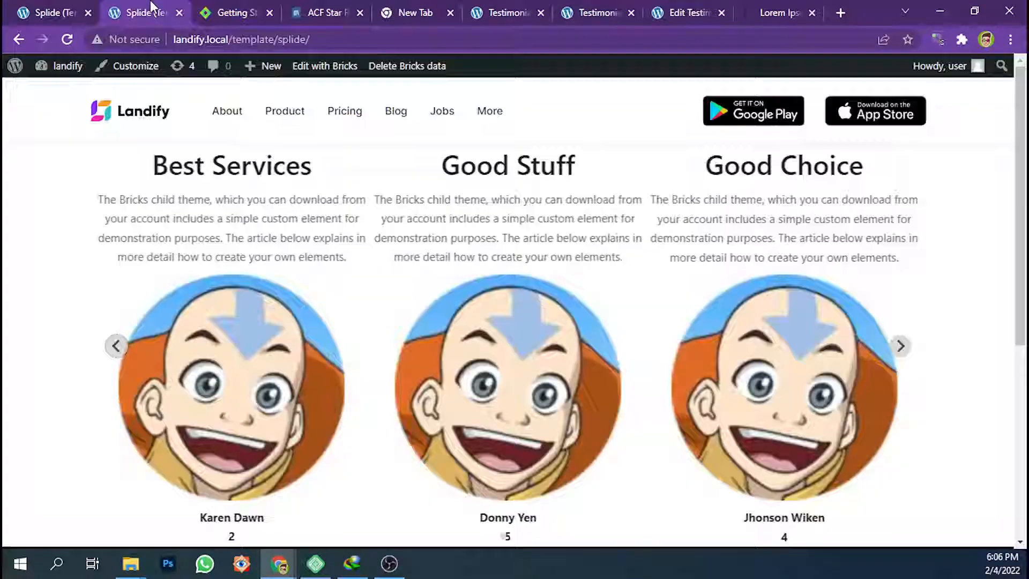
pyautogui.click(75, 12)
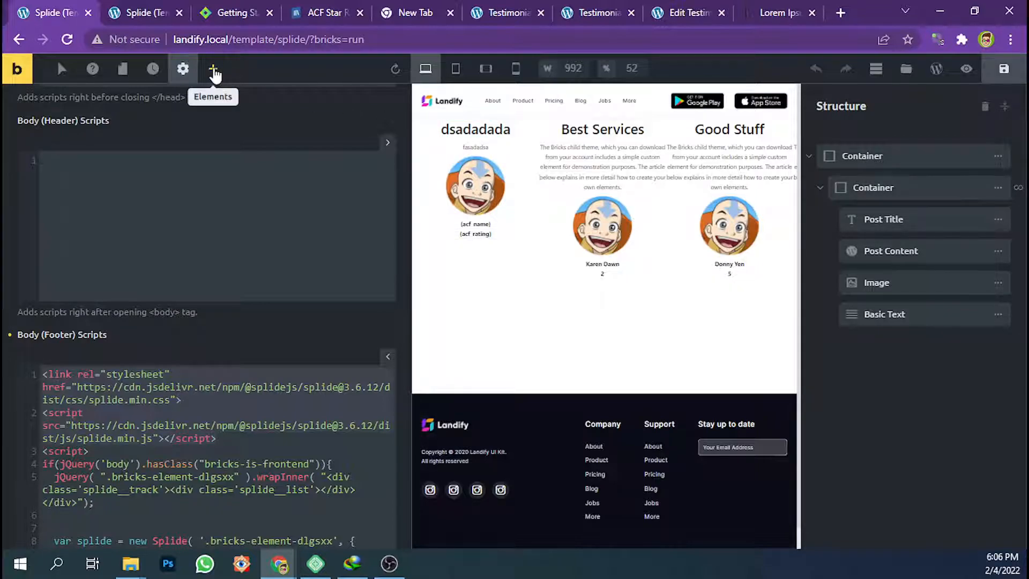
pyautogui.click(469, 9)
pyautogui.click(593, 8)
pyautogui.click(509, 11)
pyautogui.click(183, 69)
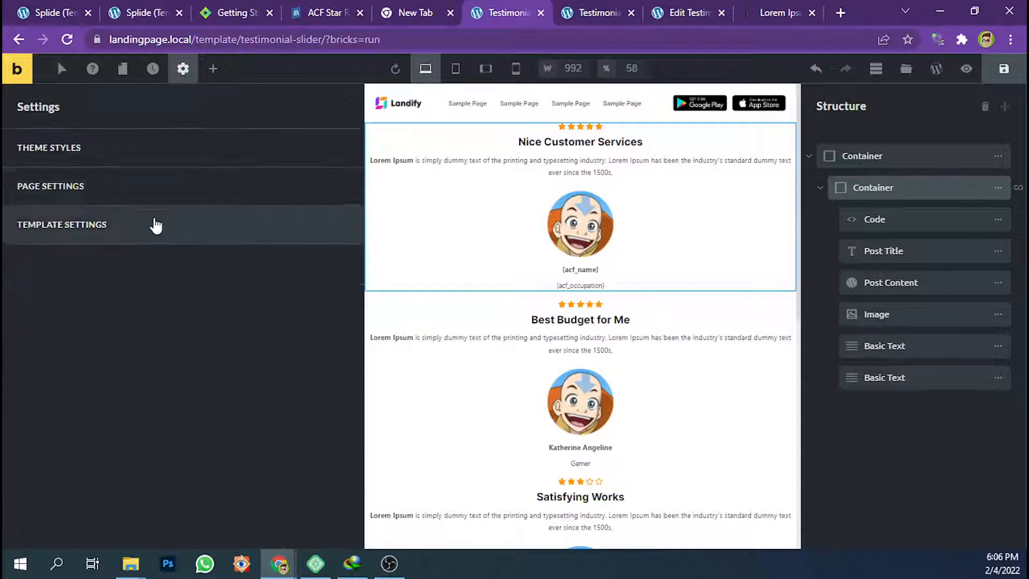
pyautogui.click(141, 187)
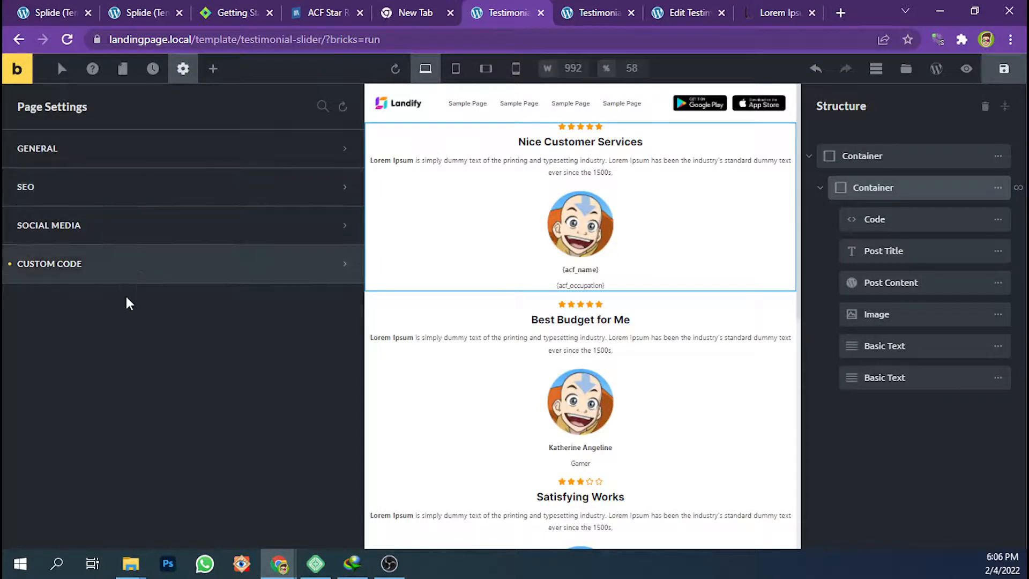
# Add a new container inside the outer container and nest the query loop container within it
pyautogui.click(820, 189)
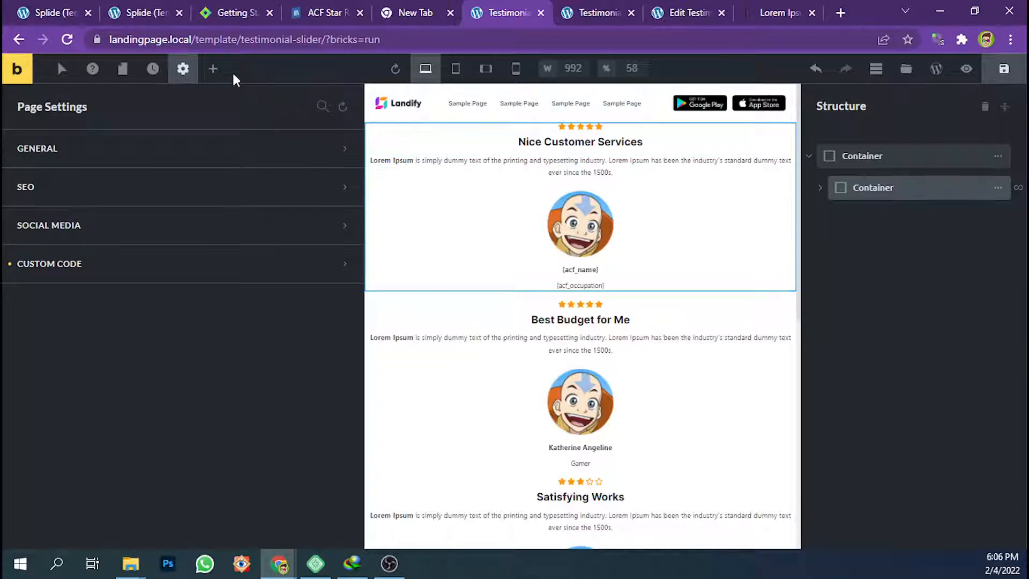
pyautogui.click(214, 69)
pyautogui.scroll(-3, 156, 207)
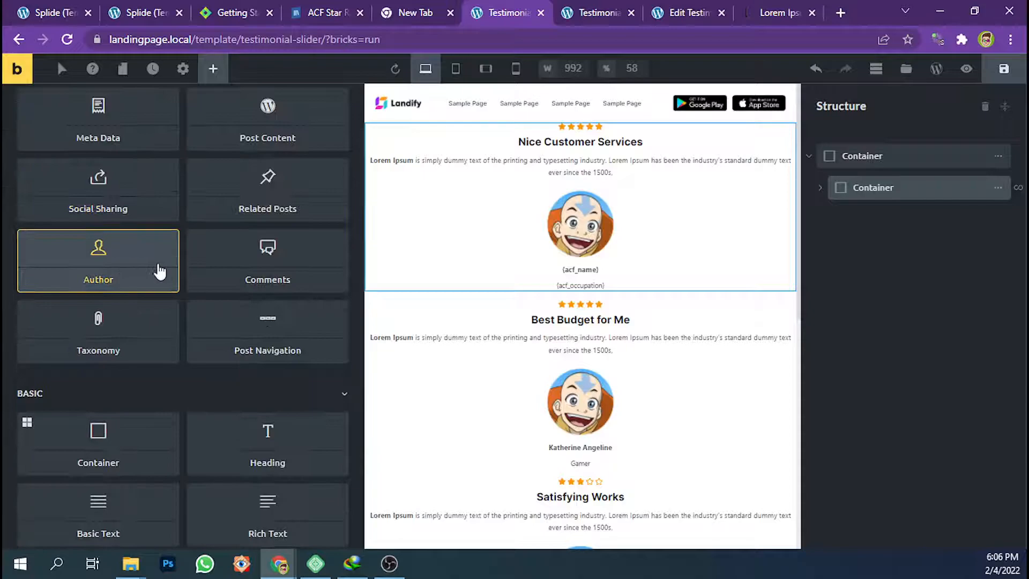
pyautogui.click(821, 188)
pyautogui.moveTo(854, 407); pyautogui.dragTo(869, 223)
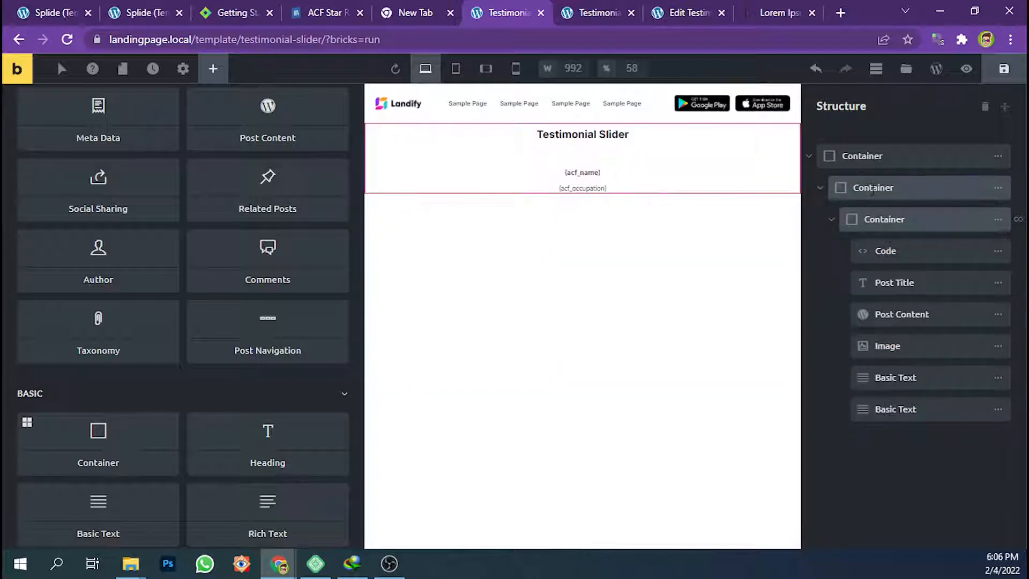
# Copy splide__list from the Splide guide's Basic Structure markup and assign it as a new global class to the container around the query loop
pyautogui.click(872, 187)
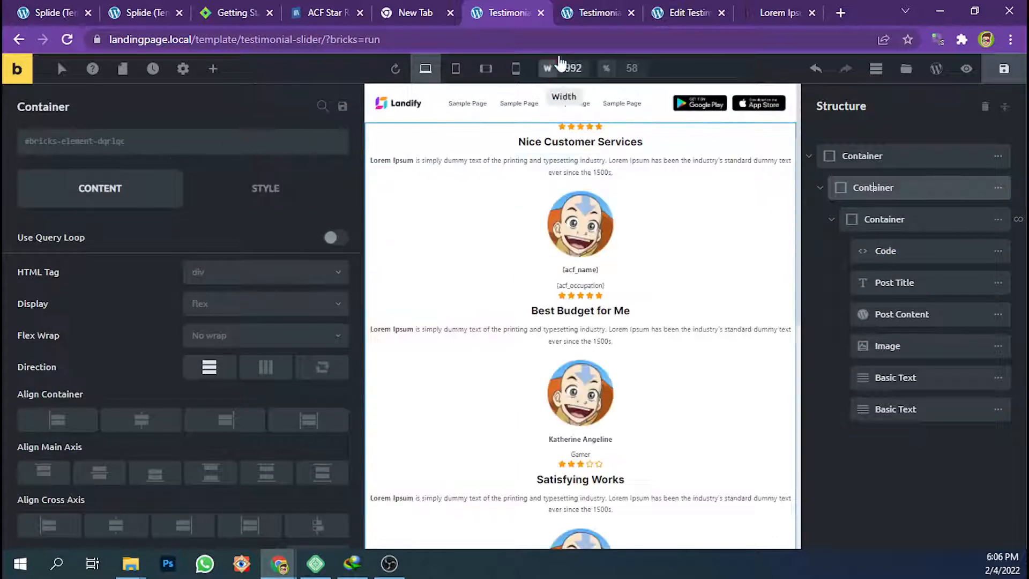
pyautogui.click(582, 8)
pyautogui.click(686, 11)
pyautogui.click(249, 10)
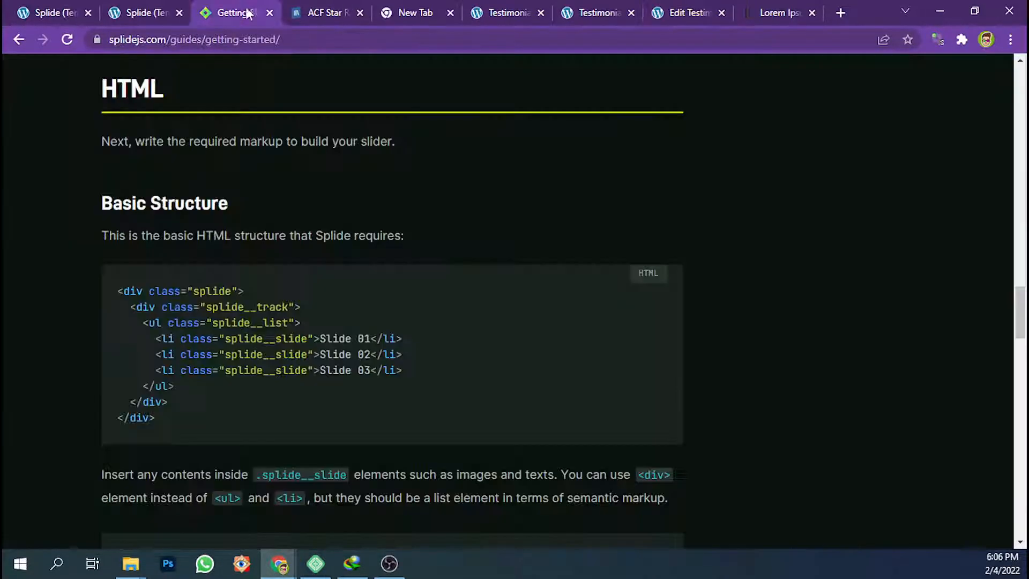
pyautogui.moveTo(287, 322); pyautogui.dragTo(213, 322)
pyautogui.hotkey('ctrl', 'c')
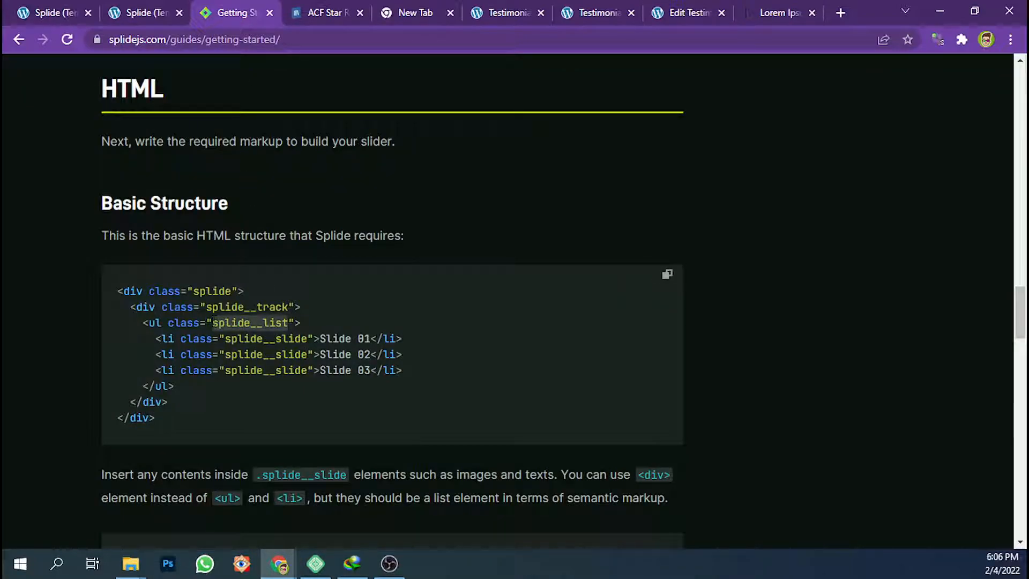
pyautogui.click(566, 8)
pyautogui.click(507, 11)
pyautogui.click(160, 151)
pyautogui.hotkey('ctrl', 'v')
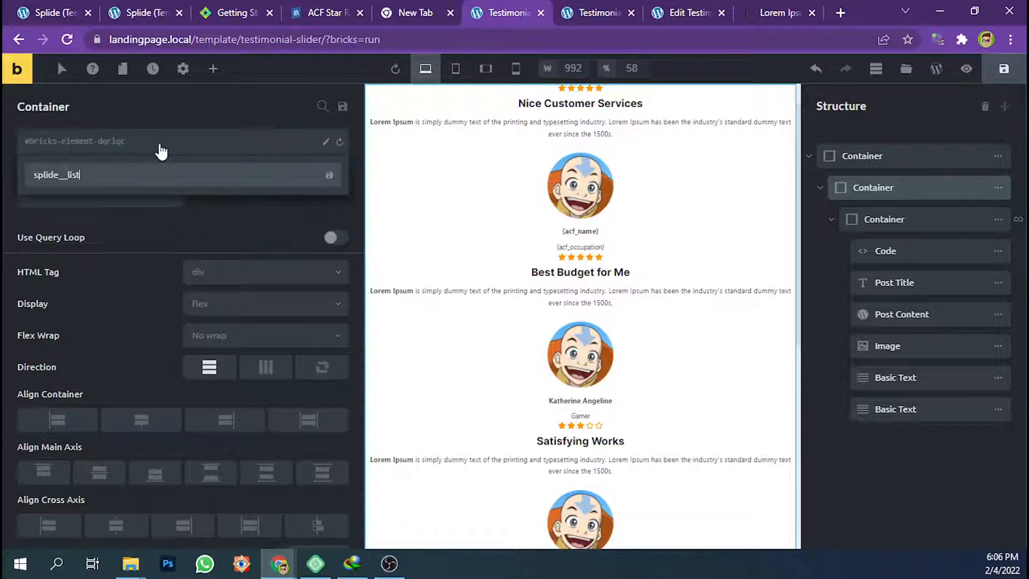
pyautogui.click(328, 175)
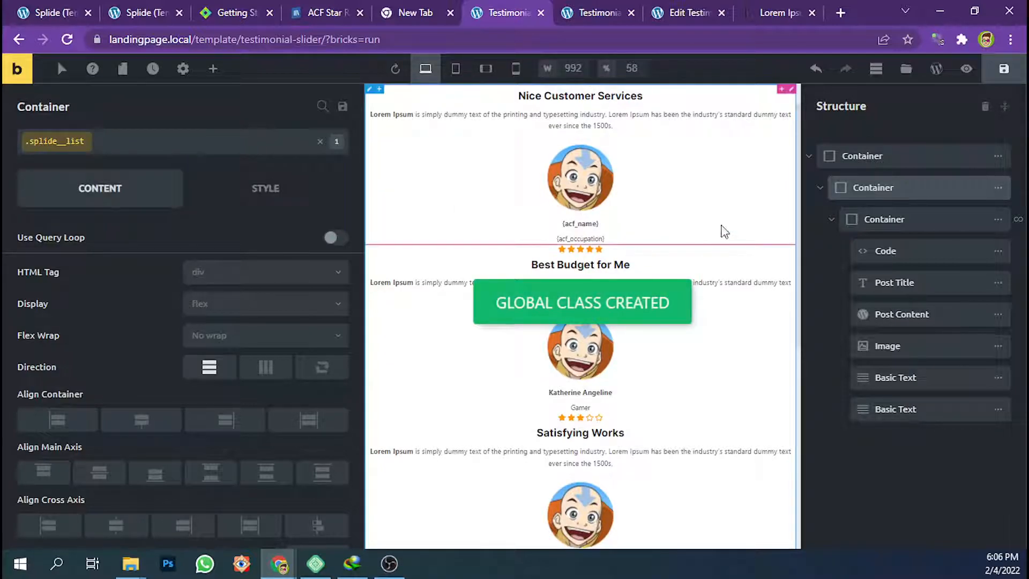
# Add another container inside the outermost container and nest the splide__list container within it
pyautogui.click(215, 71)
pyautogui.scroll(-6, 150, 300)
pyautogui.click(134, 227)
pyautogui.moveTo(854, 441); pyautogui.dragTo(864, 214)
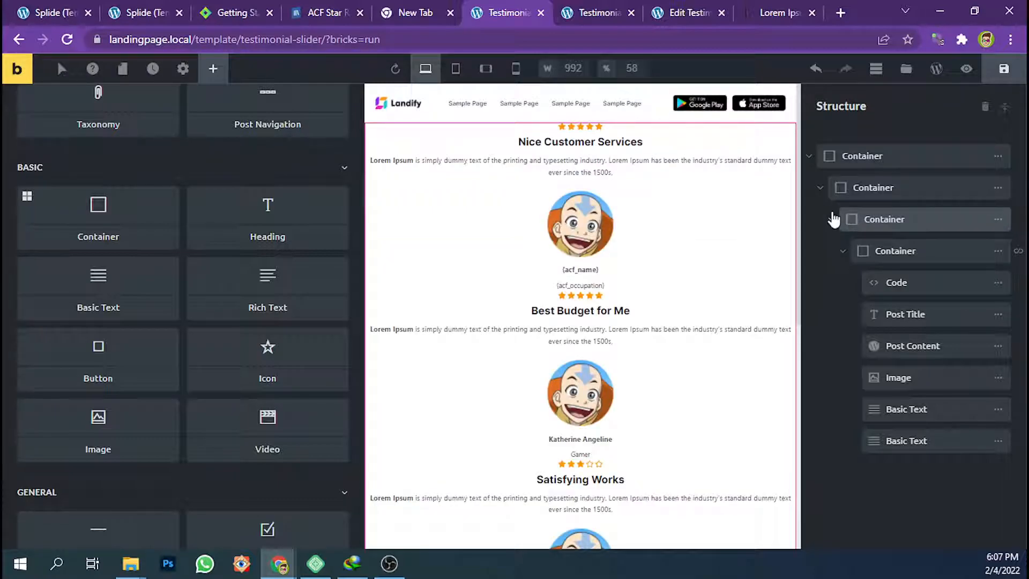
# Assign splide__track from the Splide guide as a new global class to the container around the splide__list container, and save the template
pyautogui.click(864, 192)
pyautogui.click(597, 11)
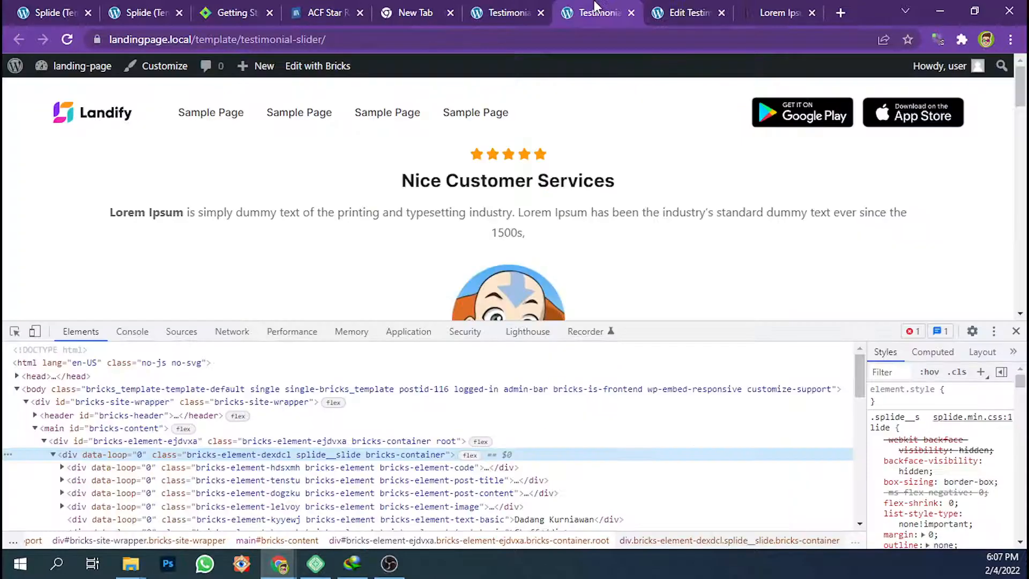
pyautogui.click(683, 11)
pyautogui.click(263, 11)
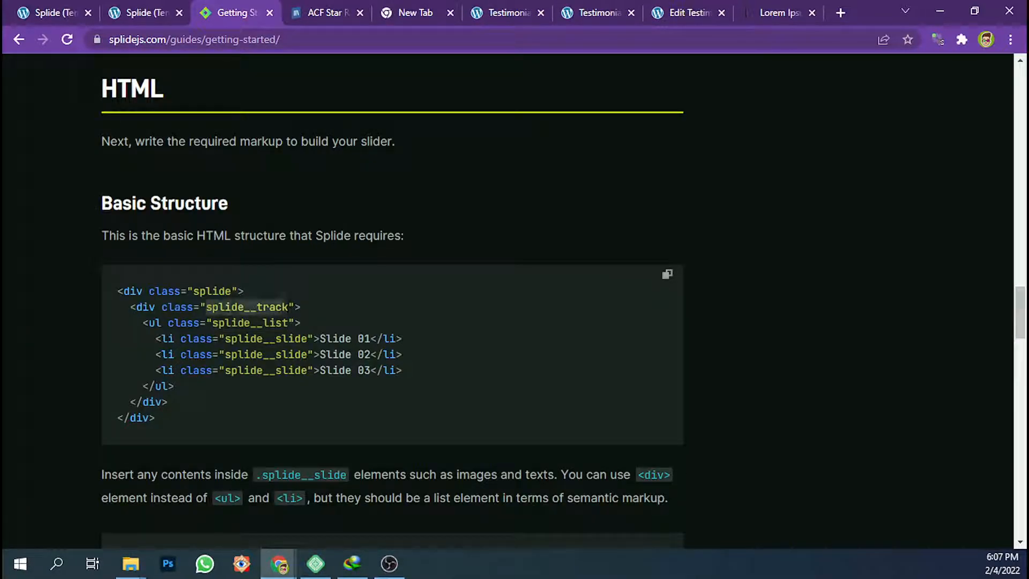
pyautogui.click(506, 11)
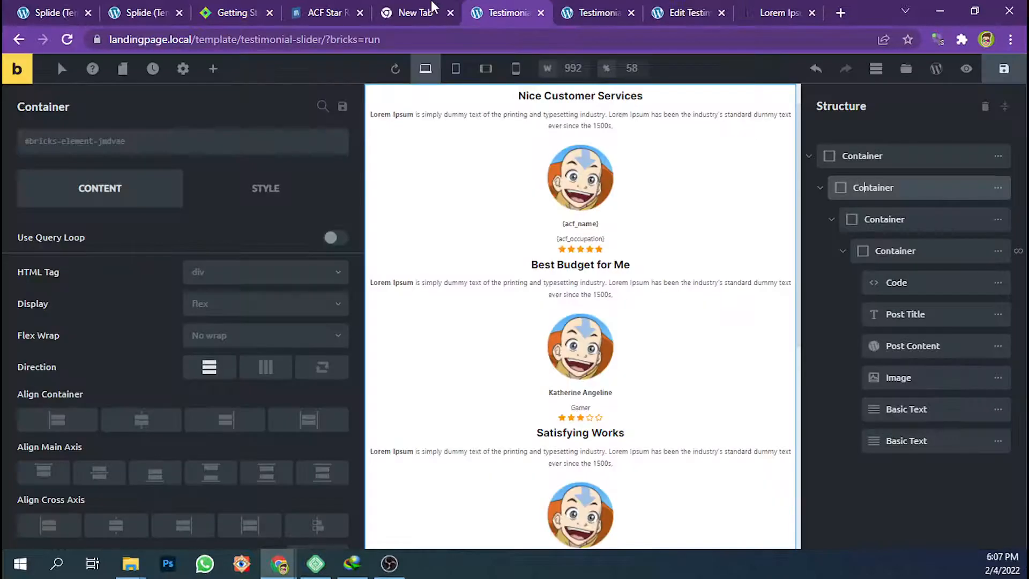
pyautogui.click(177, 144)
pyautogui.write('splide__track')
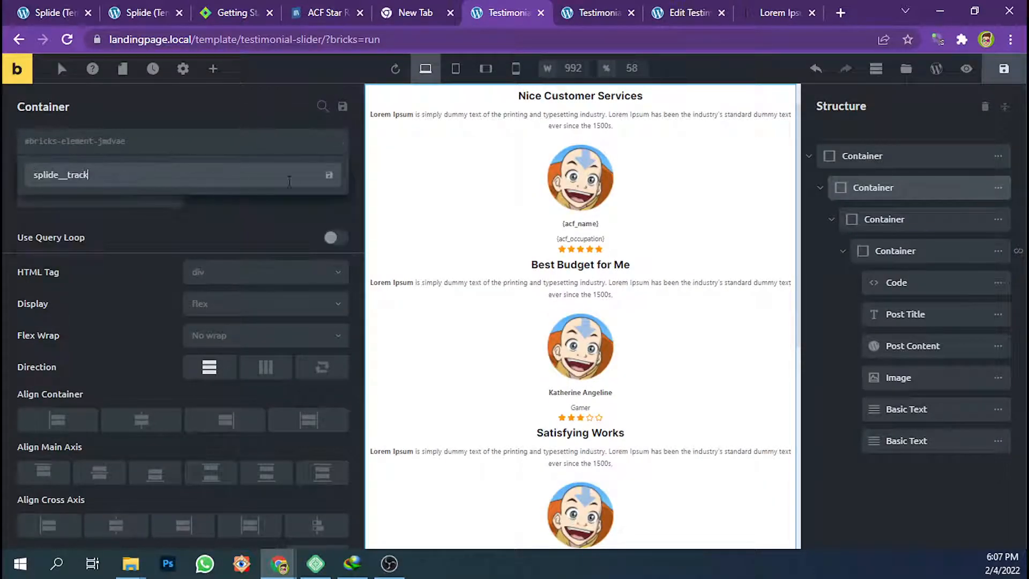
pyautogui.click(329, 175)
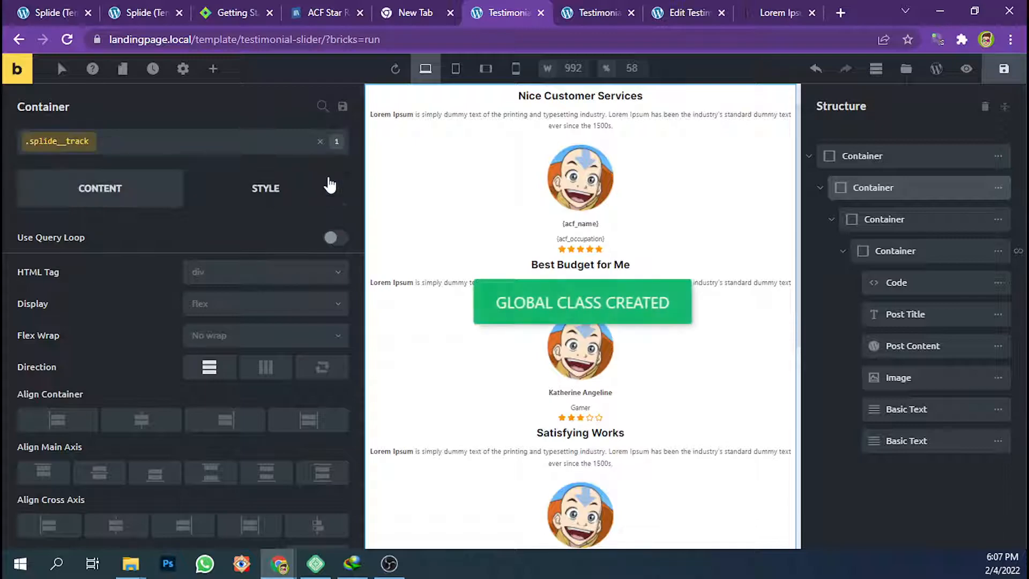
pyautogui.click(1003, 69)
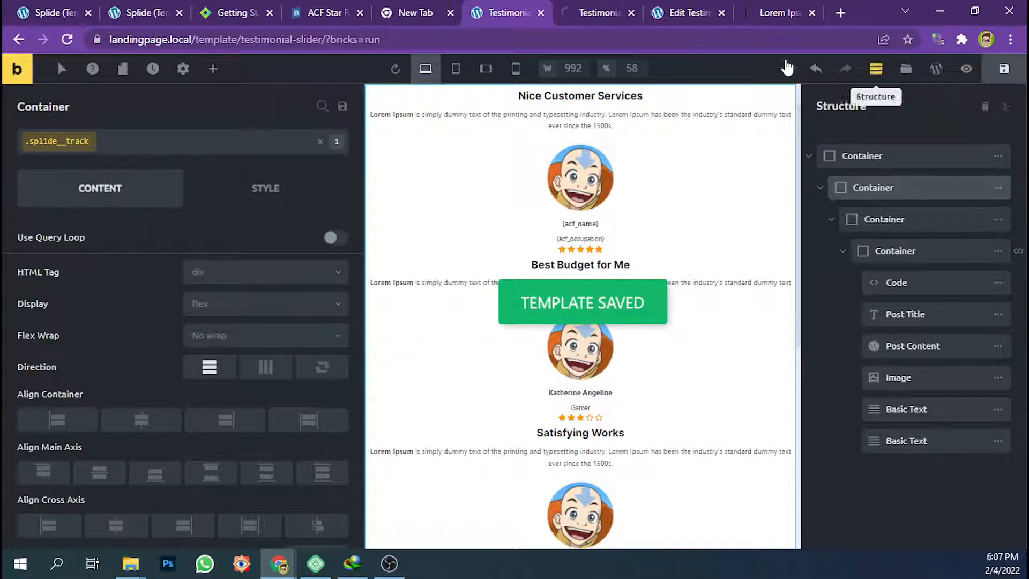
# Inspect the live testimonial page's markup for the nesting of splide__track, splide__list and splide__slide
pyautogui.click(595, 12)
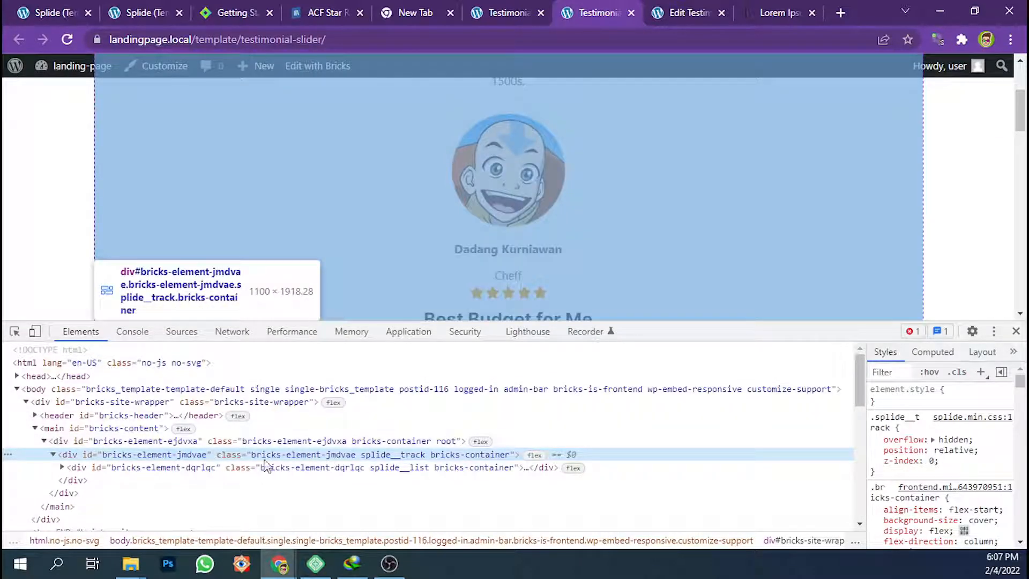
pyautogui.click(62, 467)
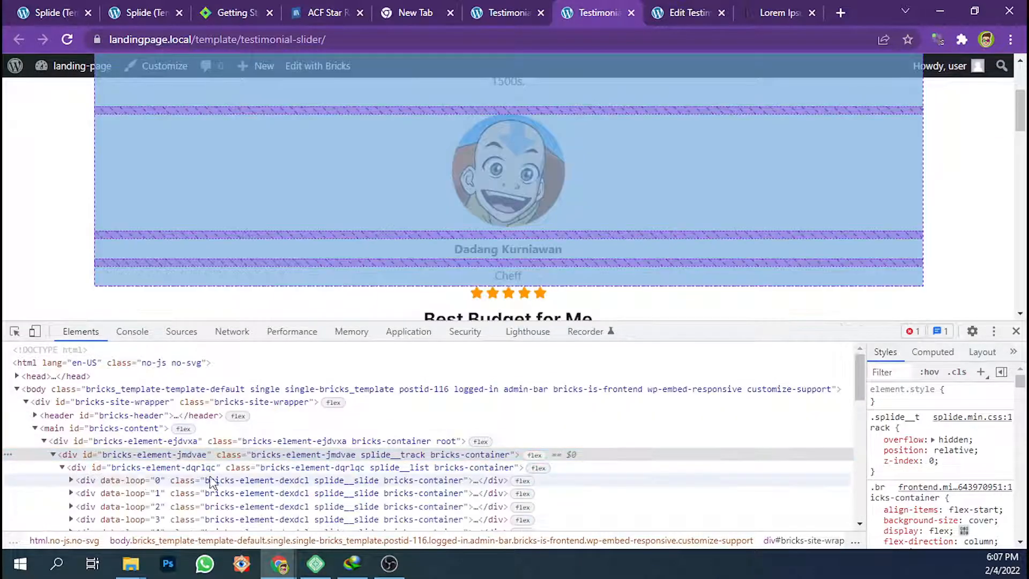
pyautogui.click(402, 470)
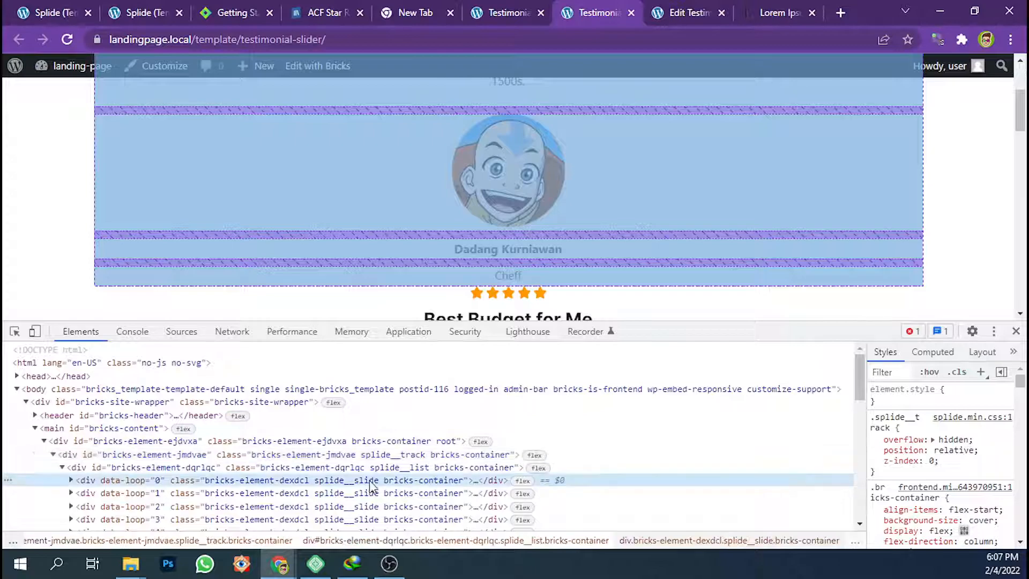
pyautogui.click(385, 455)
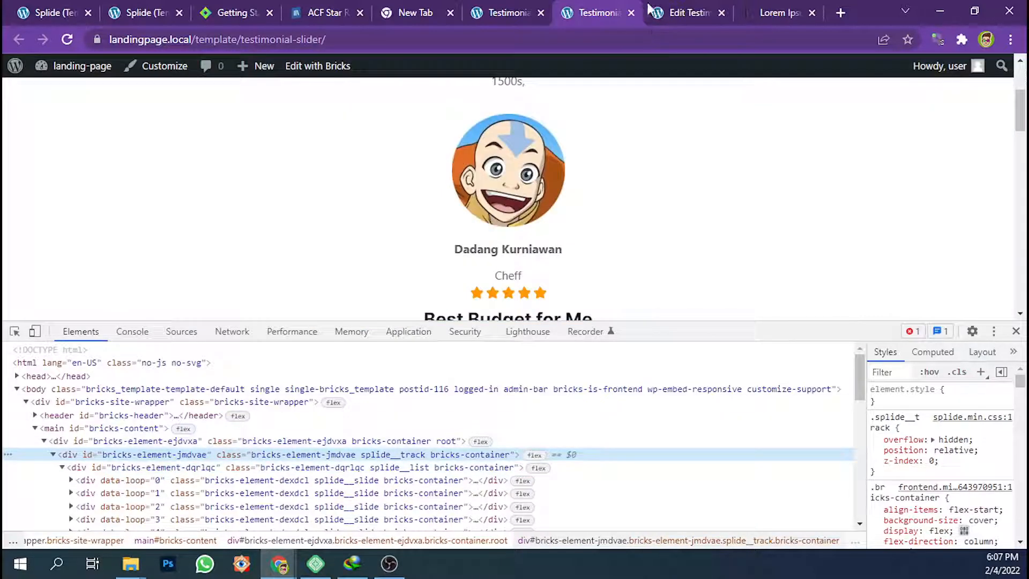
# Examine the outer splide class in the Splide guide's Basic Structure and the DOMContentLoaded initialization script under Using The Global Class
pyautogui.click(649, 8)
pyautogui.click(523, 11)
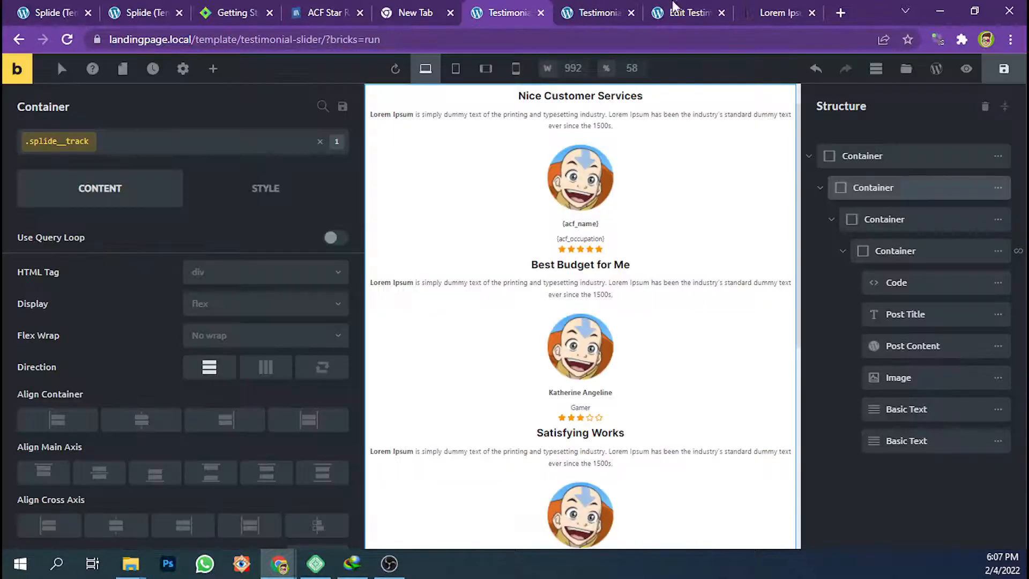
pyautogui.click(793, 12)
pyautogui.click(256, 9)
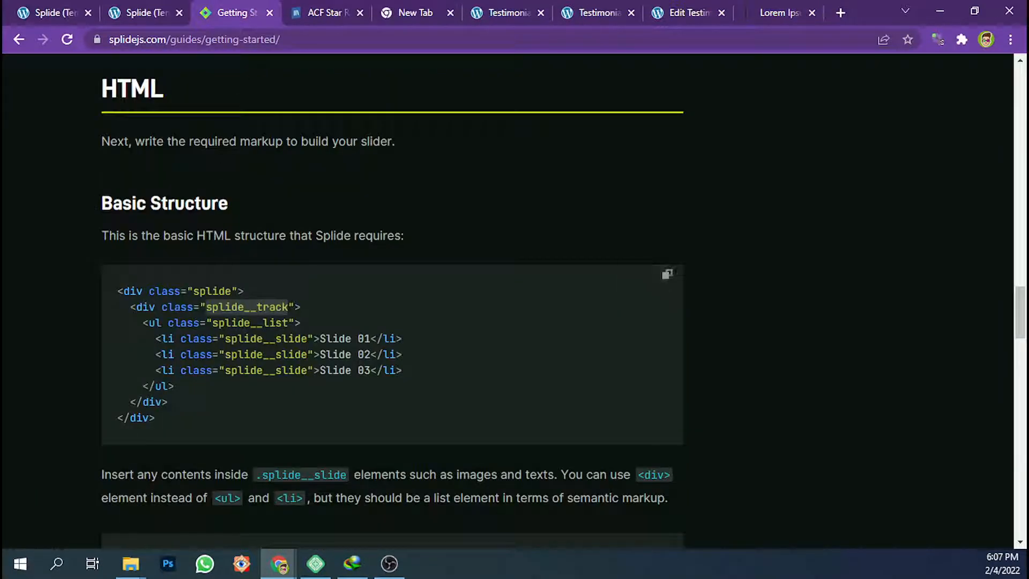
pyautogui.moveTo(193, 291); pyautogui.dragTo(229, 292)
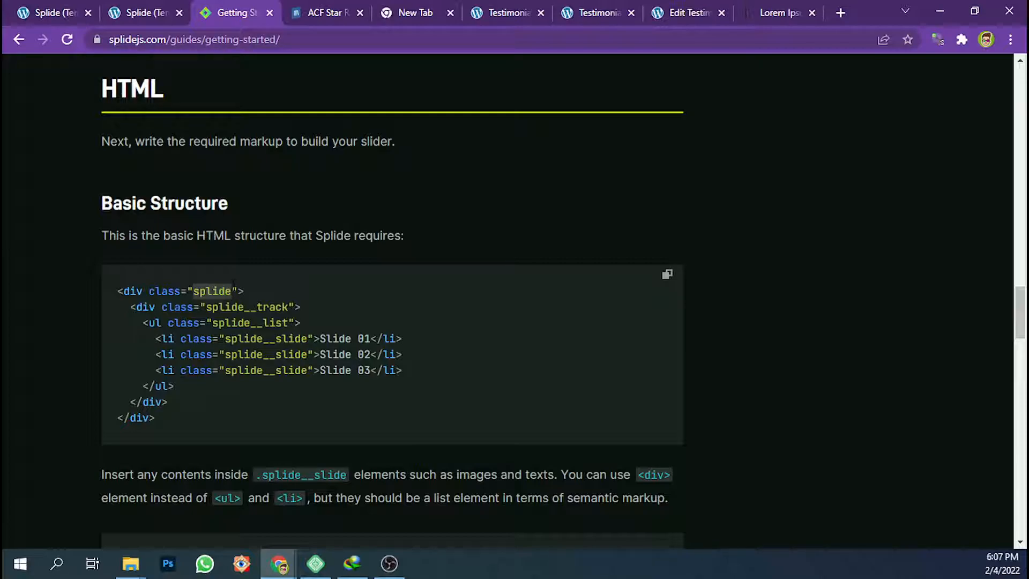
pyautogui.scroll(-12, 249, 300)
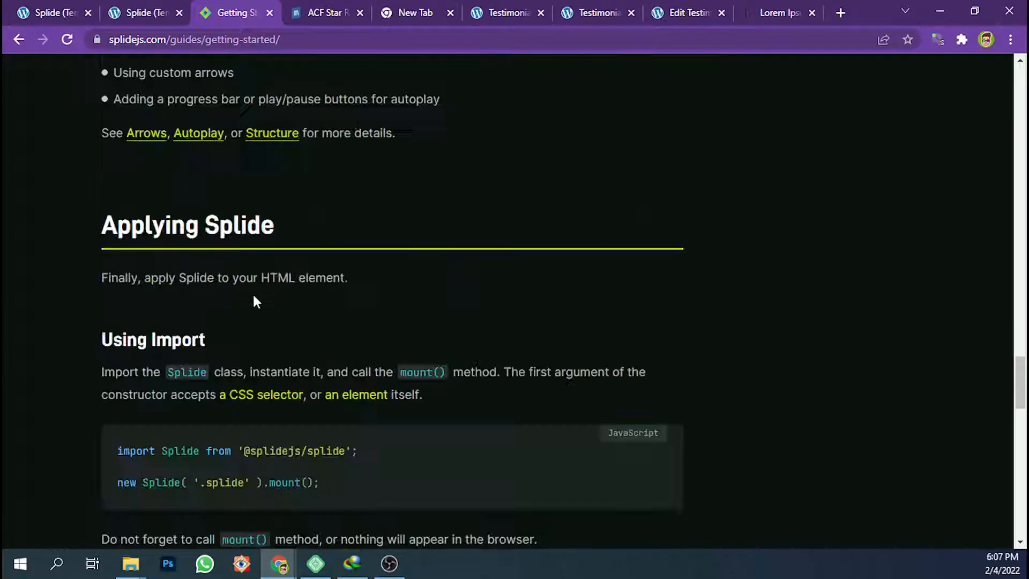
pyautogui.scroll(-7, 256, 300)
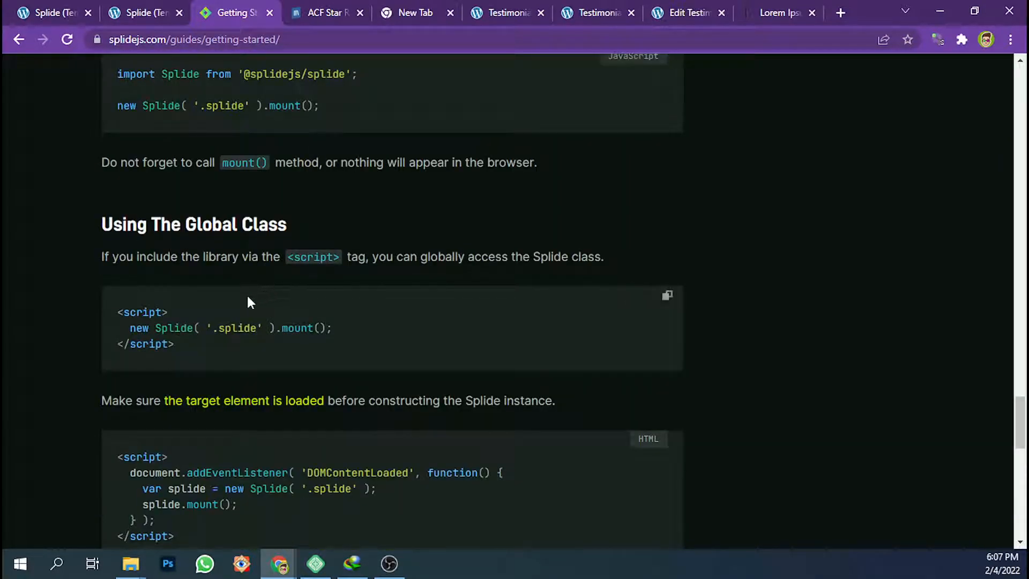
pyautogui.scroll(-1, 252, 303)
pyautogui.moveTo(192, 461); pyautogui.dragTo(119, 381)
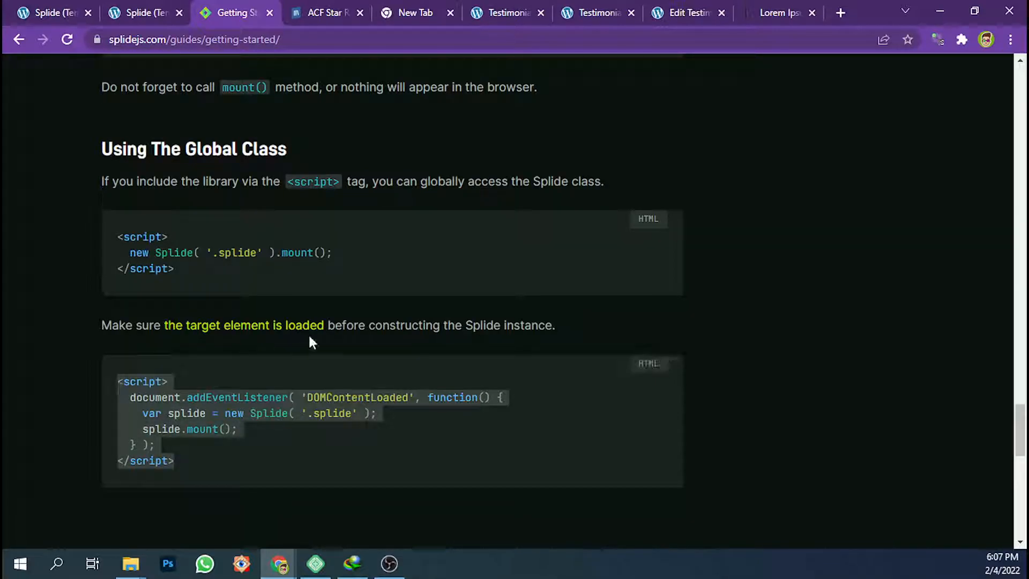
pyautogui.click(410, 13)
pyautogui.click(504, 13)
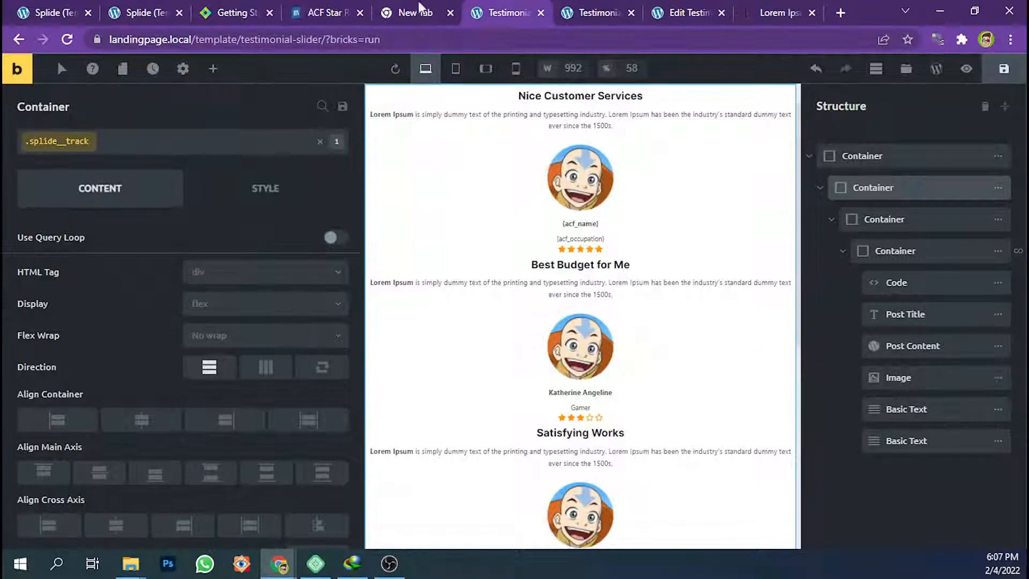
pyautogui.click(594, 11)
pyautogui.click(546, 11)
pyautogui.click(263, 8)
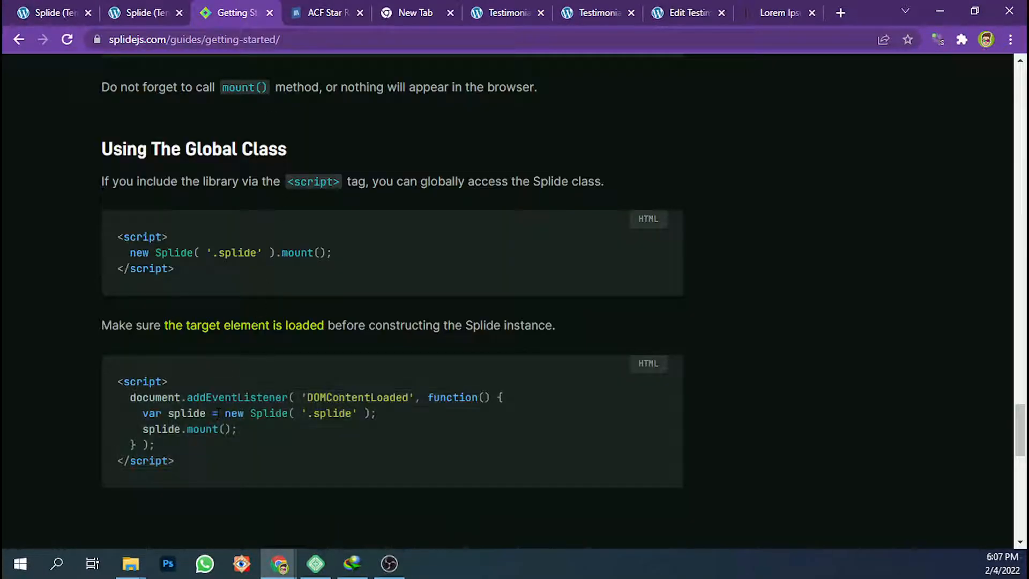
# Open the Splide home page and look through its slider examples down to 1 Slide Per Move
pyautogui.scroll(-10, 259, 328)
pyautogui.scroll(20, 259, 328)
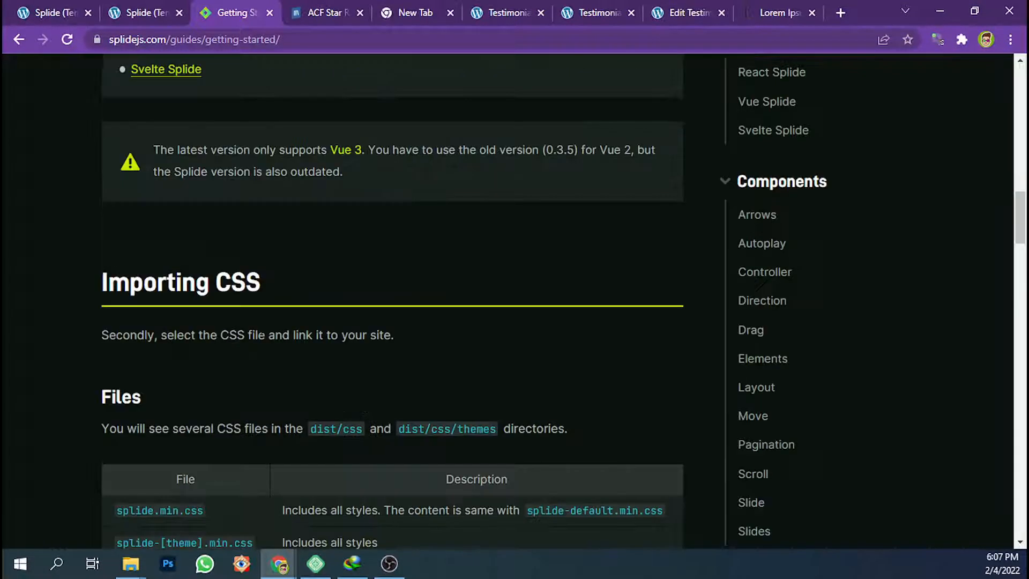
pyautogui.scroll(10, 263, 330)
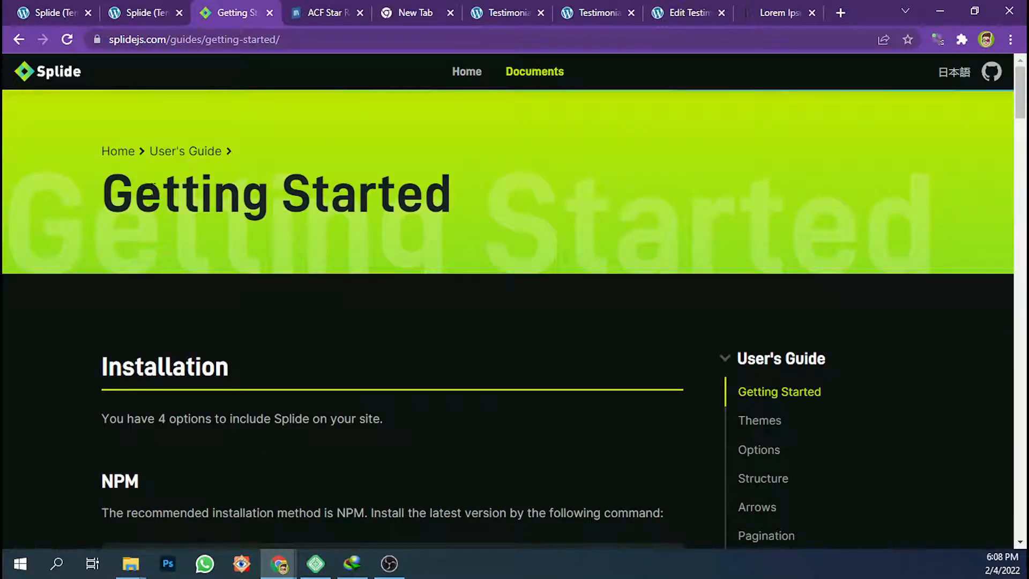
pyautogui.click(127, 154)
pyautogui.scroll(-8, 371, 273)
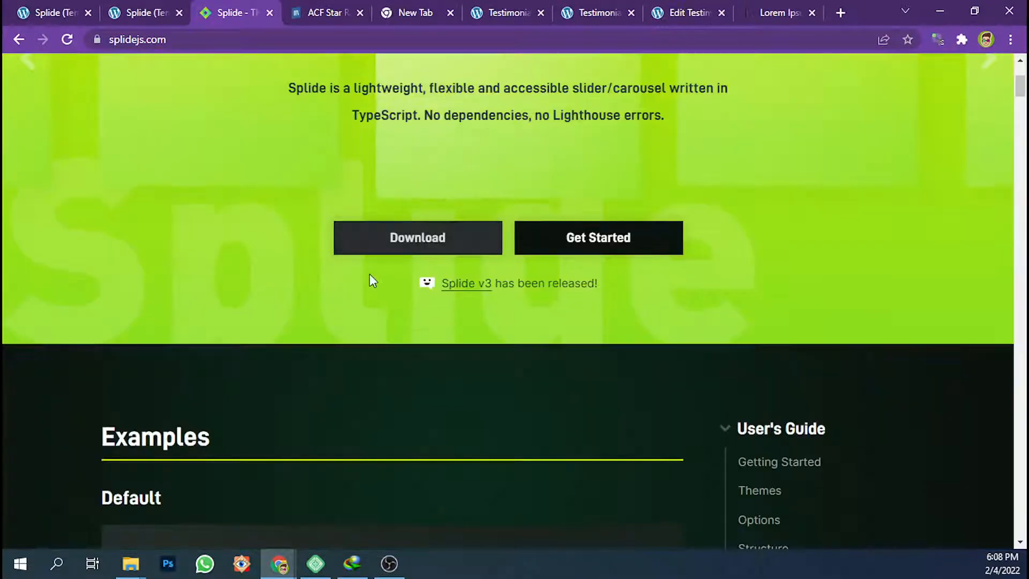
pyautogui.scroll(-4, 368, 275)
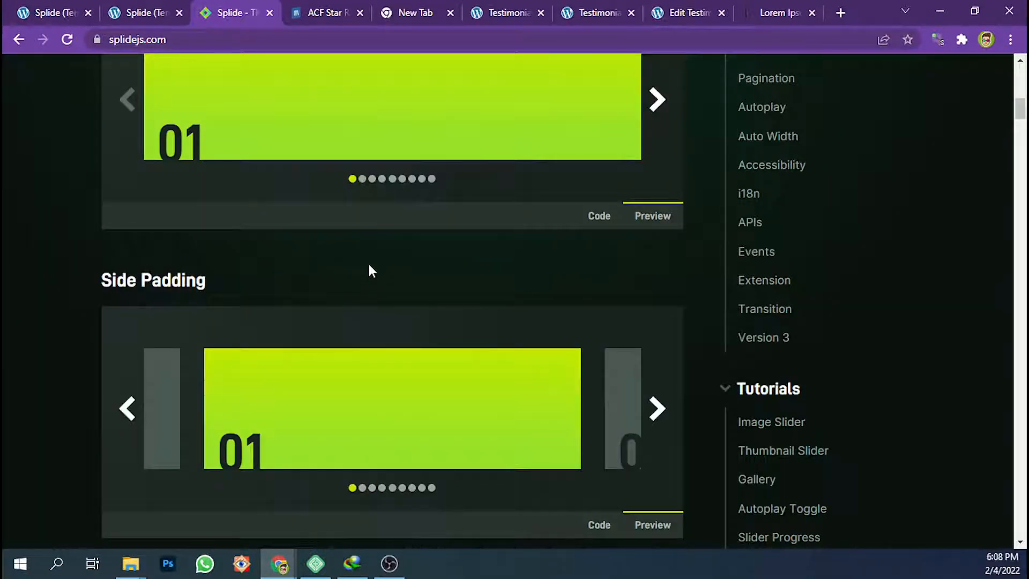
pyautogui.scroll(5, 367, 268)
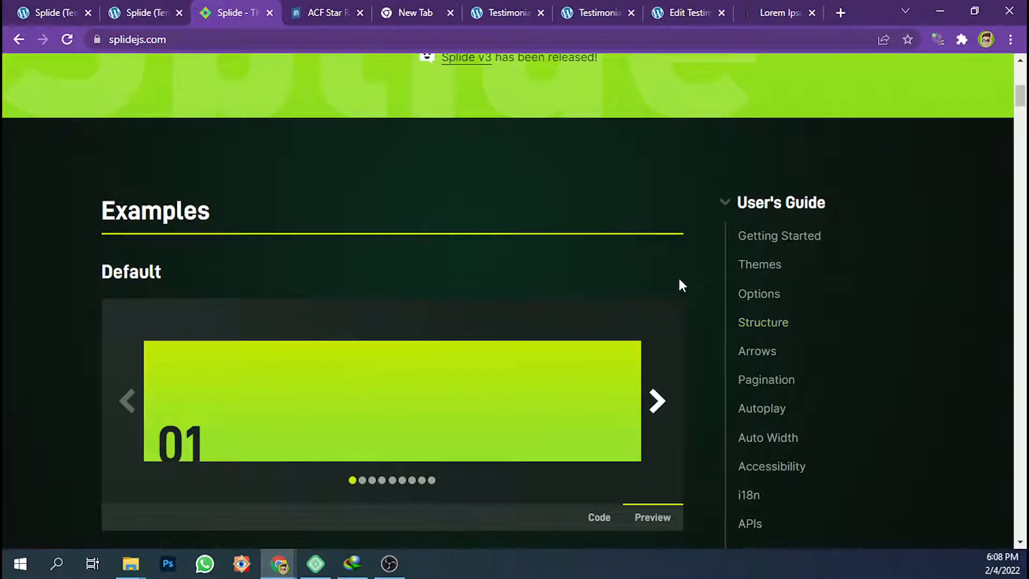
pyautogui.scroll(-1, 677, 276)
pyautogui.scroll(-3, 664, 325)
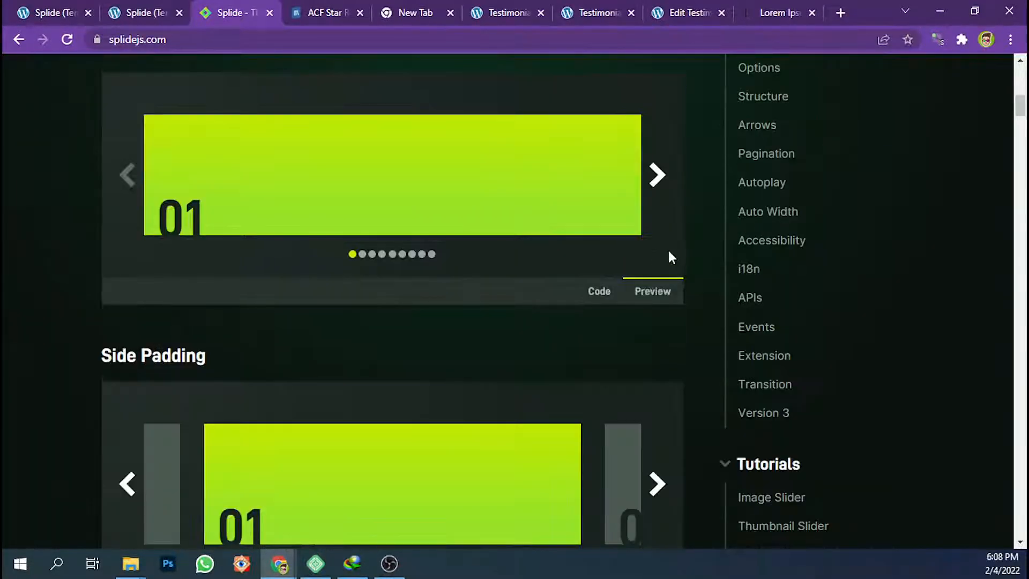
pyautogui.scroll(-9, 635, 317)
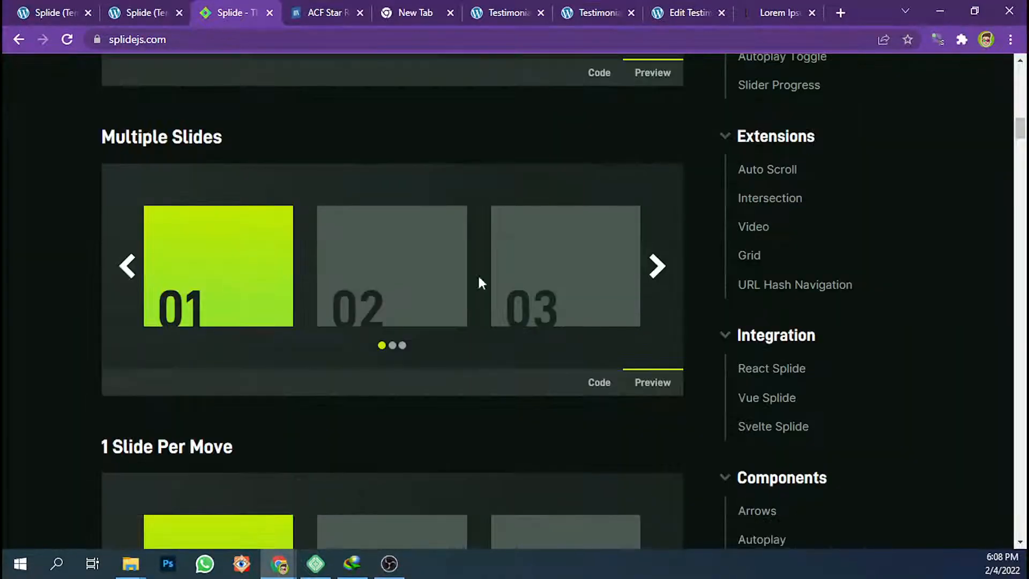
pyautogui.scroll(-4, 523, 328)
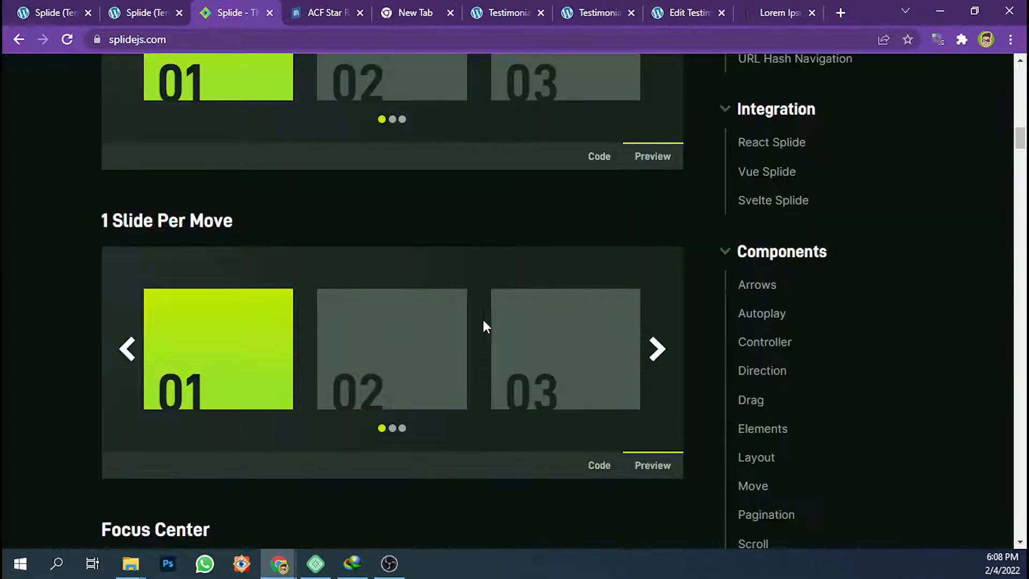
# Try out the 1 Slide Per Move example and copy its complete initialization code, from var splide through splide.mount()
pyautogui.doubleClick(657, 367)
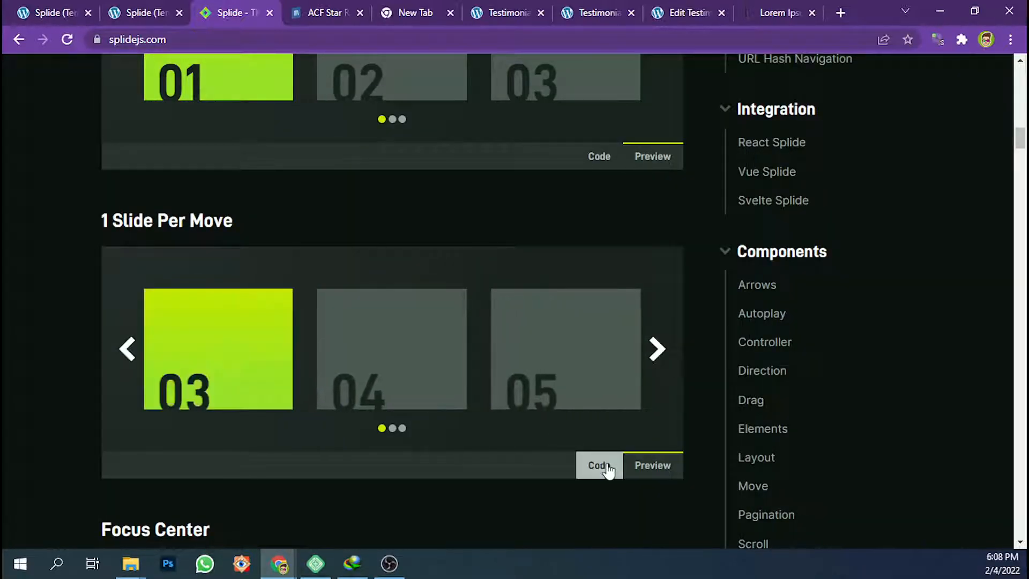
pyautogui.click(600, 466)
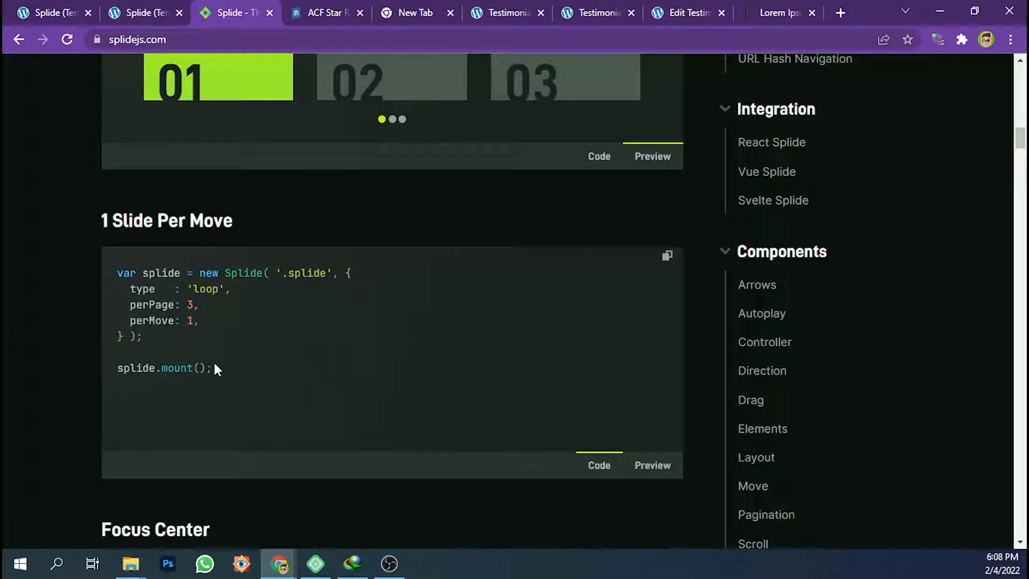
pyautogui.moveTo(218, 368); pyautogui.dragTo(111, 273)
pyautogui.hotkey('ctrl', 'c')
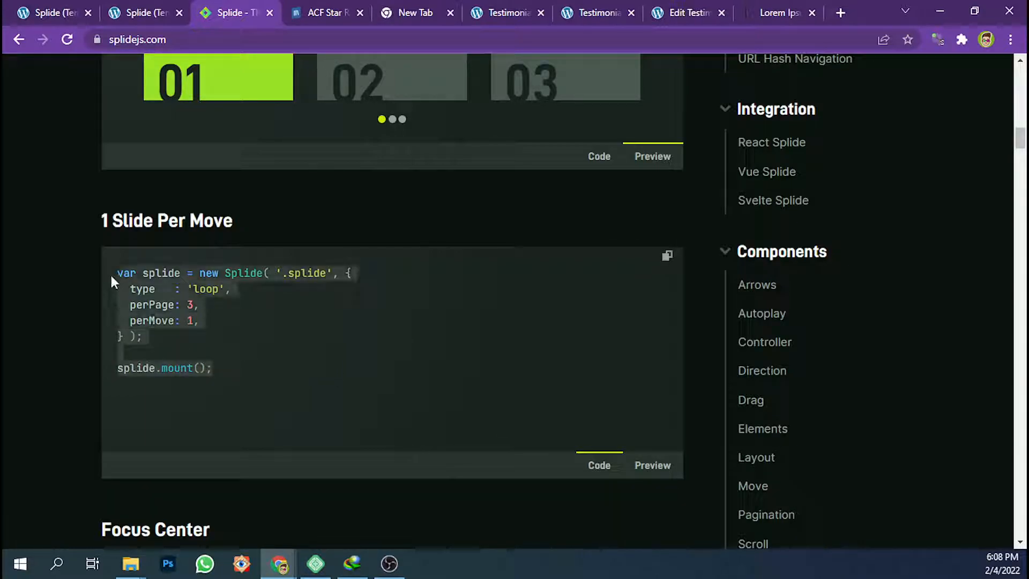
# Add the copied Splide initialization code, wrapped in script tags, below the library links in the Testimonial Slider template's body footer scripts
pyautogui.click(322, 12)
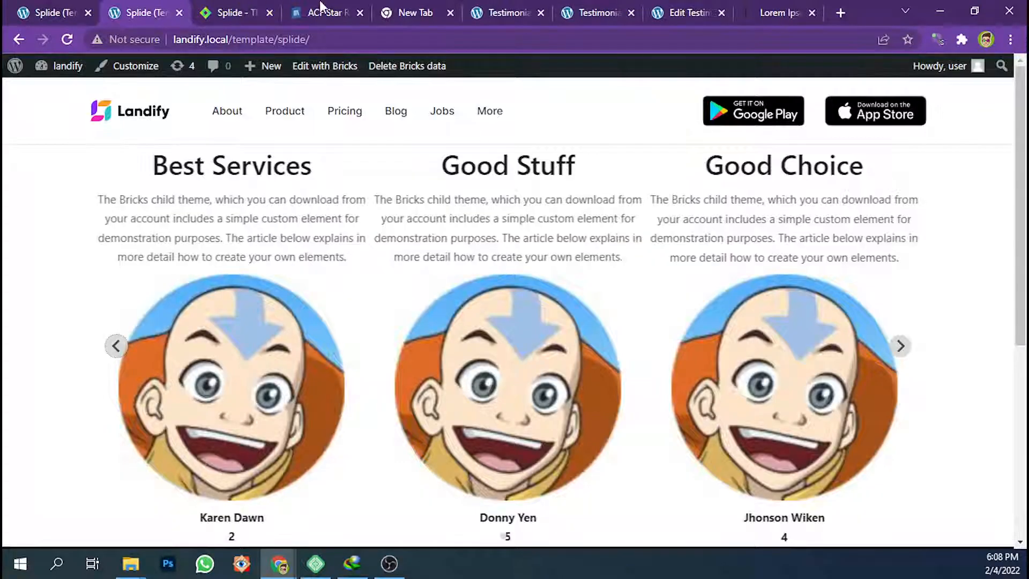
pyautogui.click(403, 8)
pyautogui.click(501, 12)
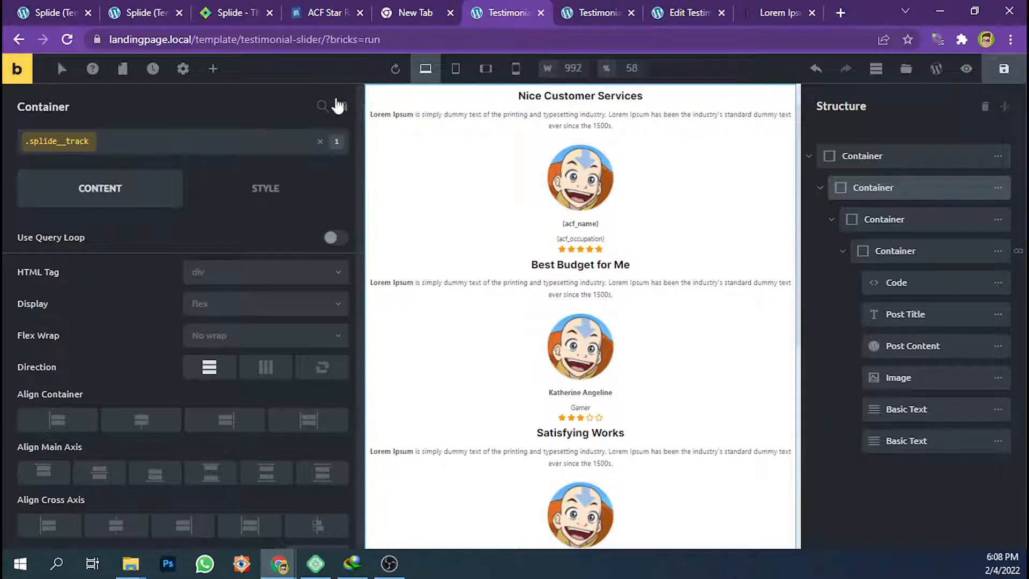
pyautogui.click(182, 68)
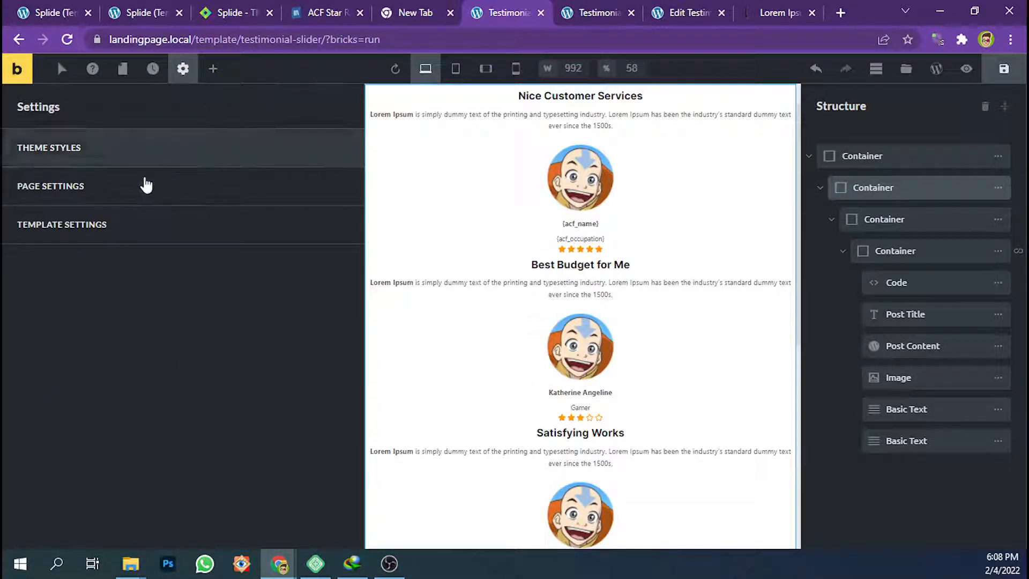
pyautogui.click(128, 204)
pyautogui.click(121, 266)
pyautogui.scroll(-10, 123, 290)
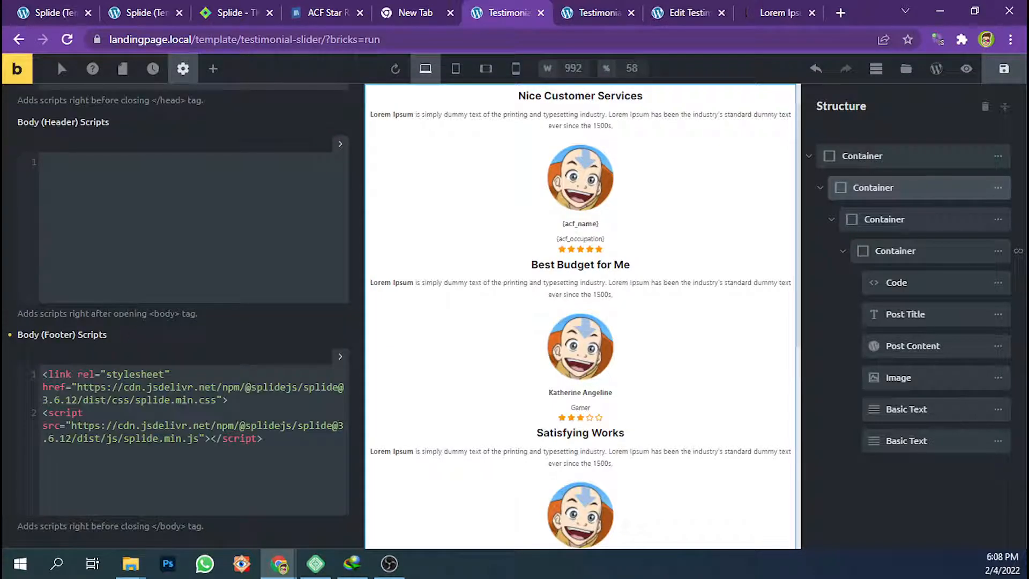
pyautogui.click(288, 440)
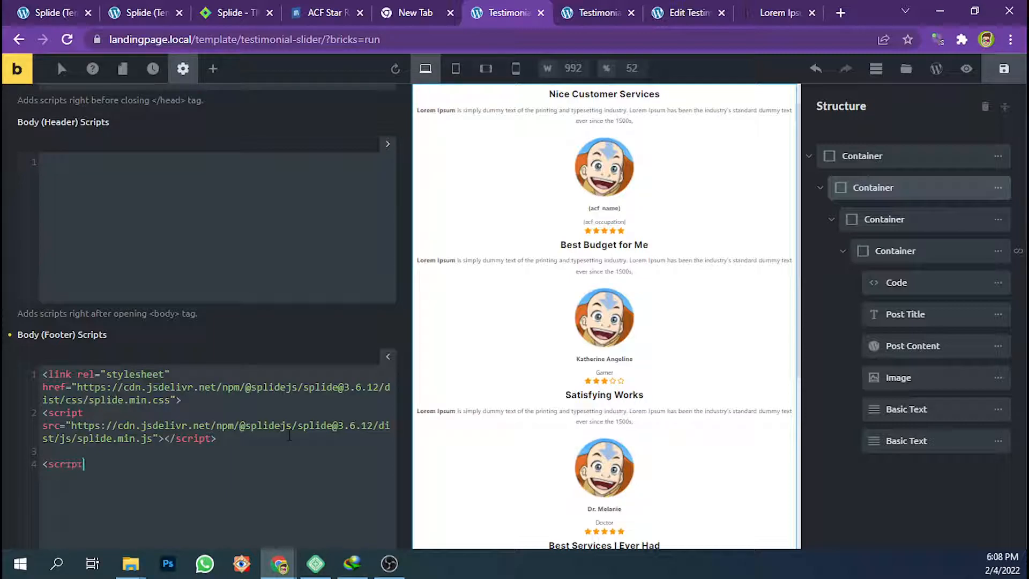
pyautogui.write('<script>')
pyautogui.hotkey('ctrl', 'v')
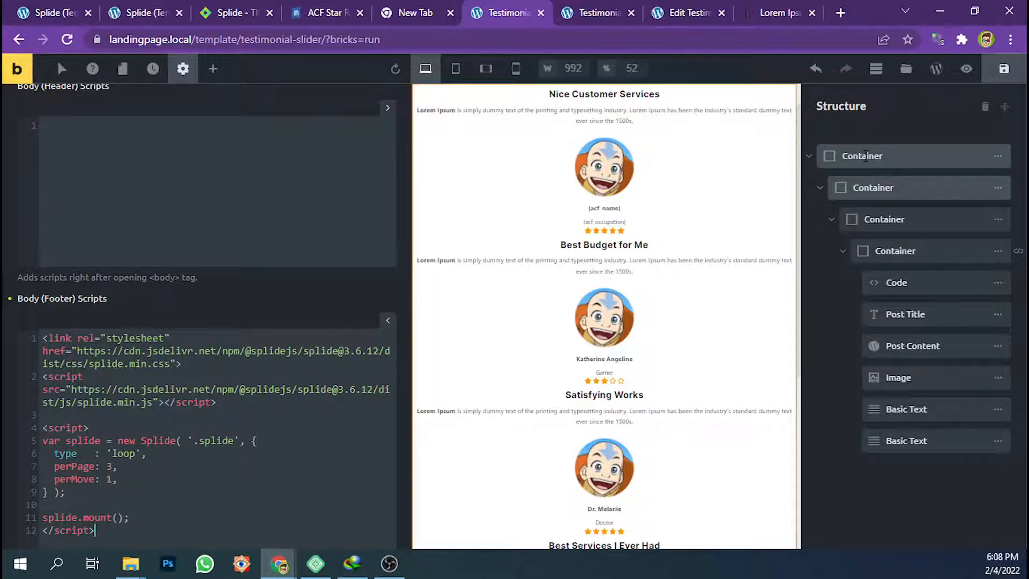
# Create the global class splide on the outermost container, matching the '.splide' selector in Splide's 1 Slide Per Move example
pyautogui.click(891, 188)
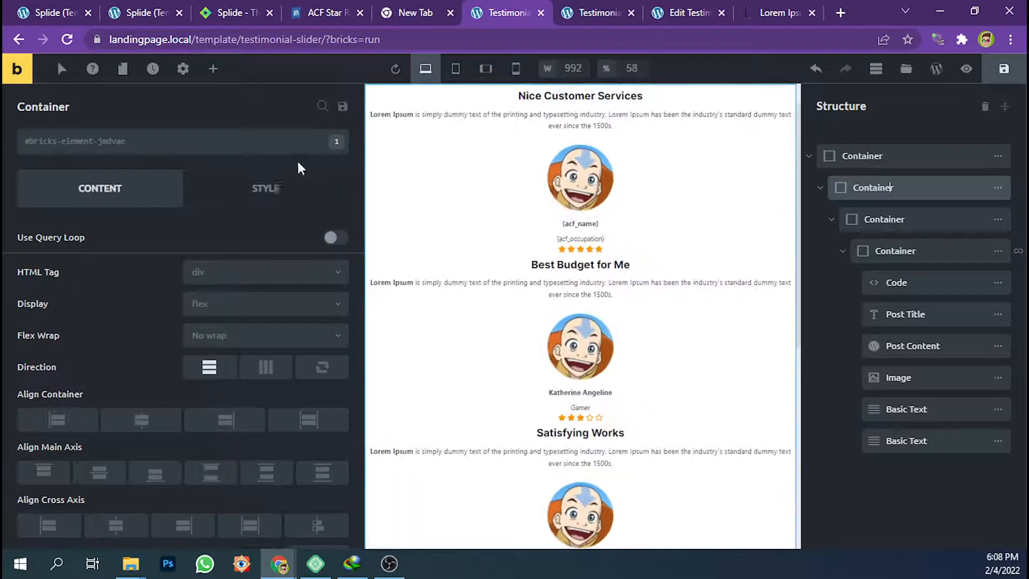
pyautogui.click(164, 145)
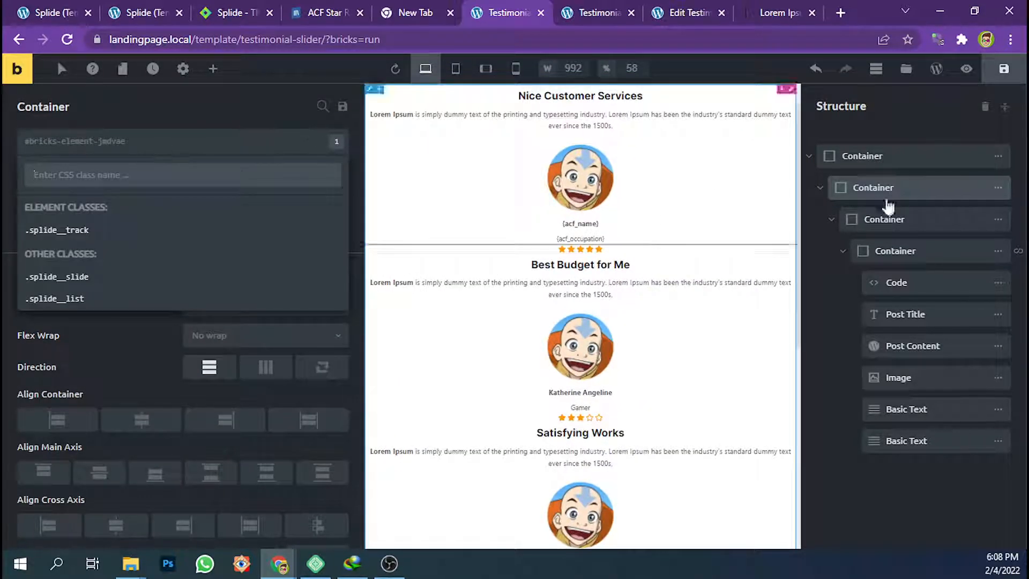
pyautogui.click(905, 158)
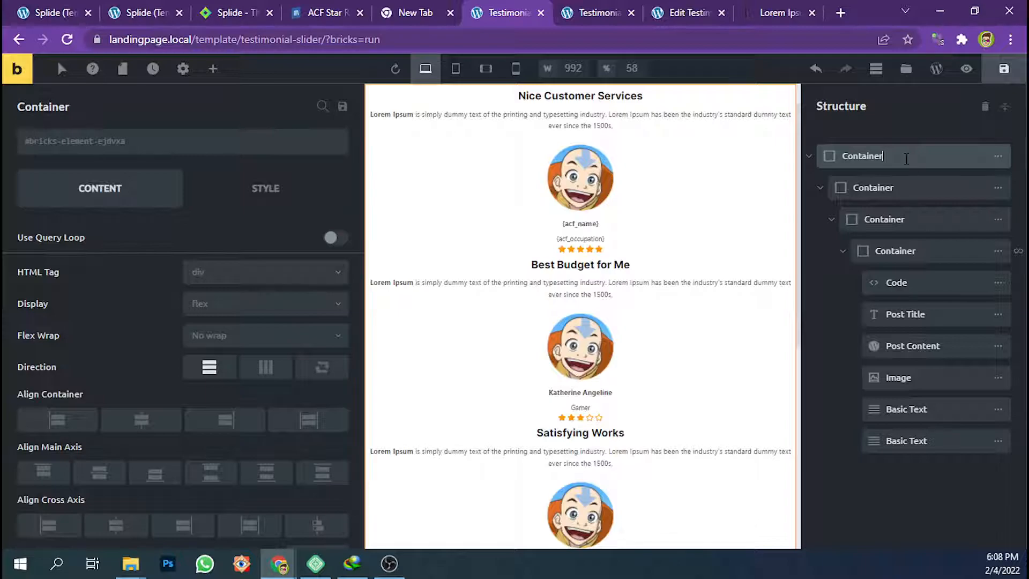
pyautogui.click(216, 151)
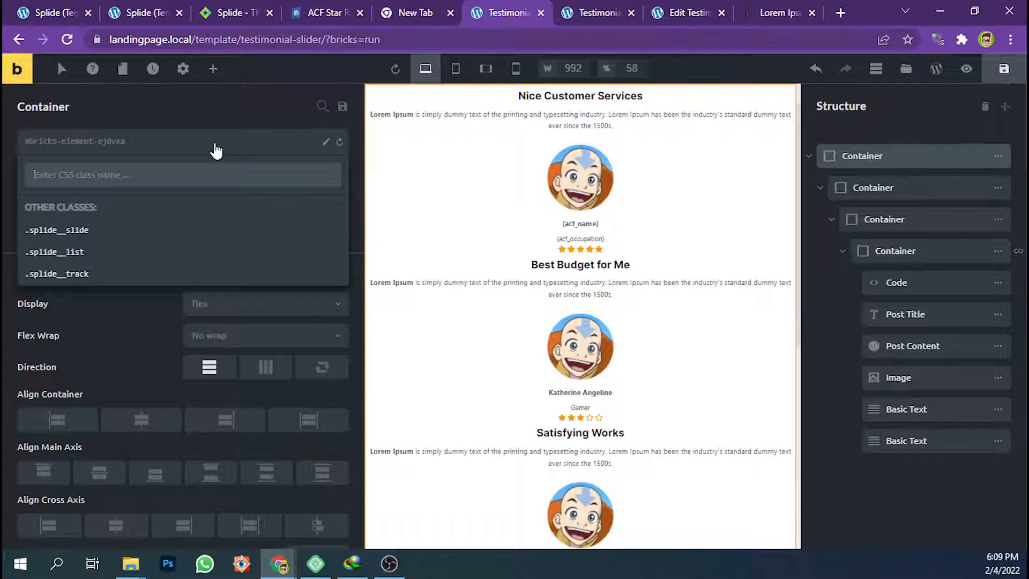
pyautogui.click(249, 11)
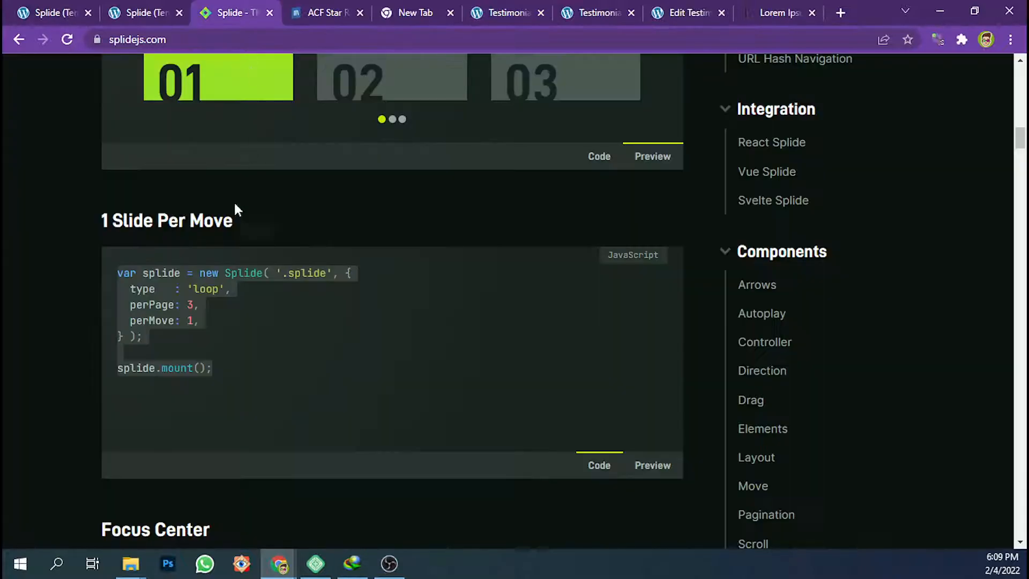
pyautogui.click(286, 274)
pyautogui.moveTo(287, 274); pyautogui.dragTo(326, 274)
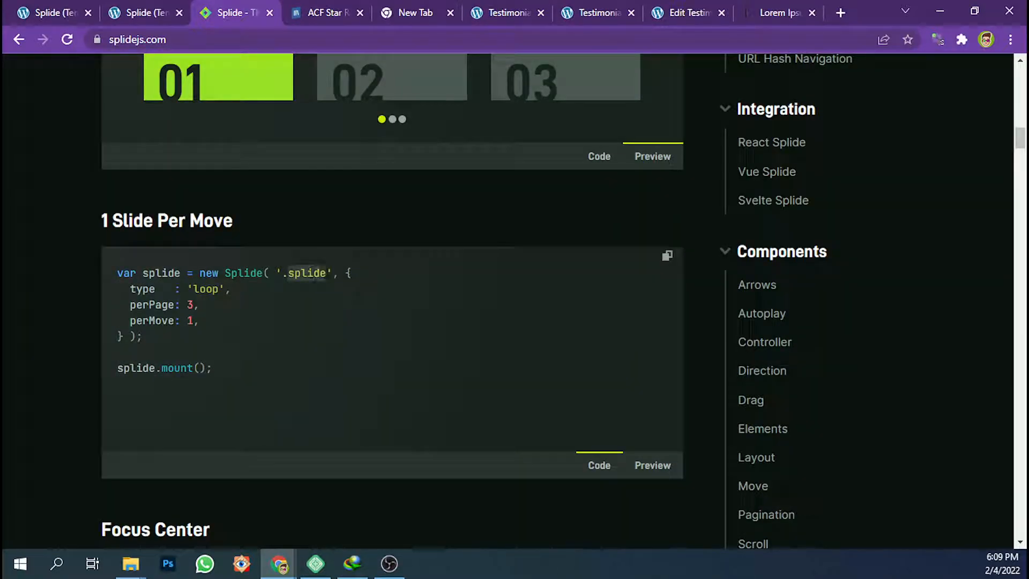
pyautogui.click(492, 7)
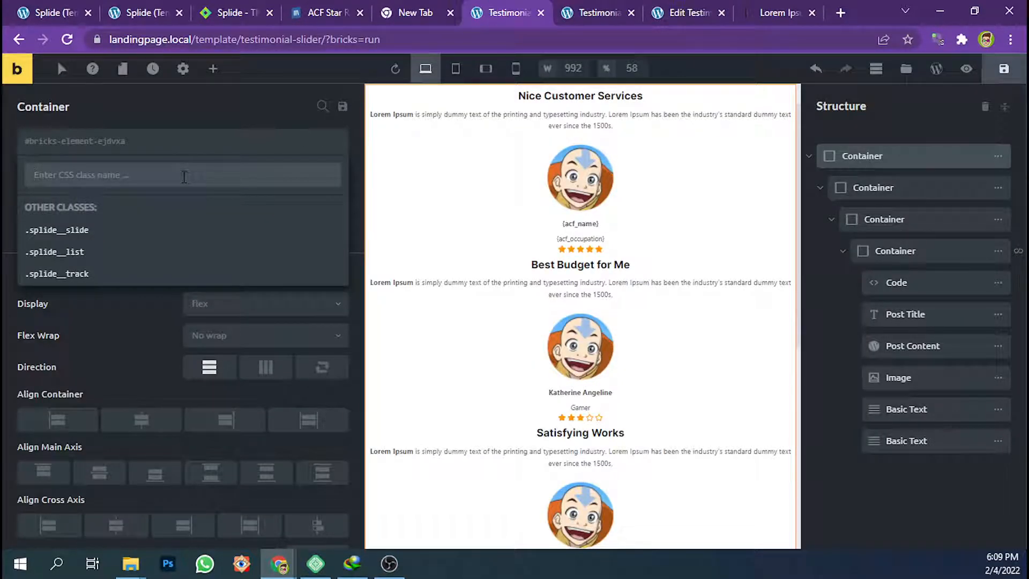
pyautogui.write('.splide')
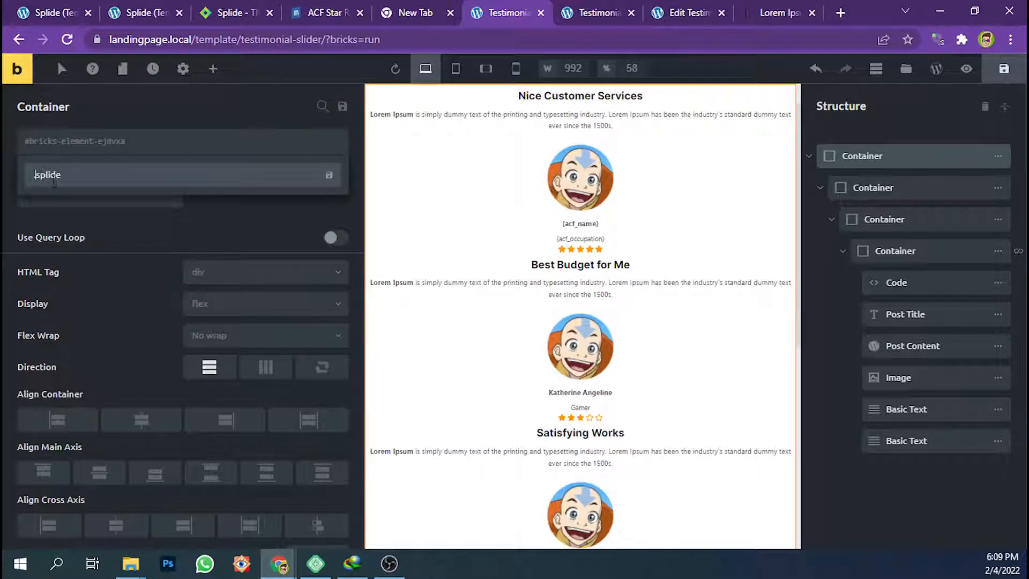
pyautogui.click(329, 175)
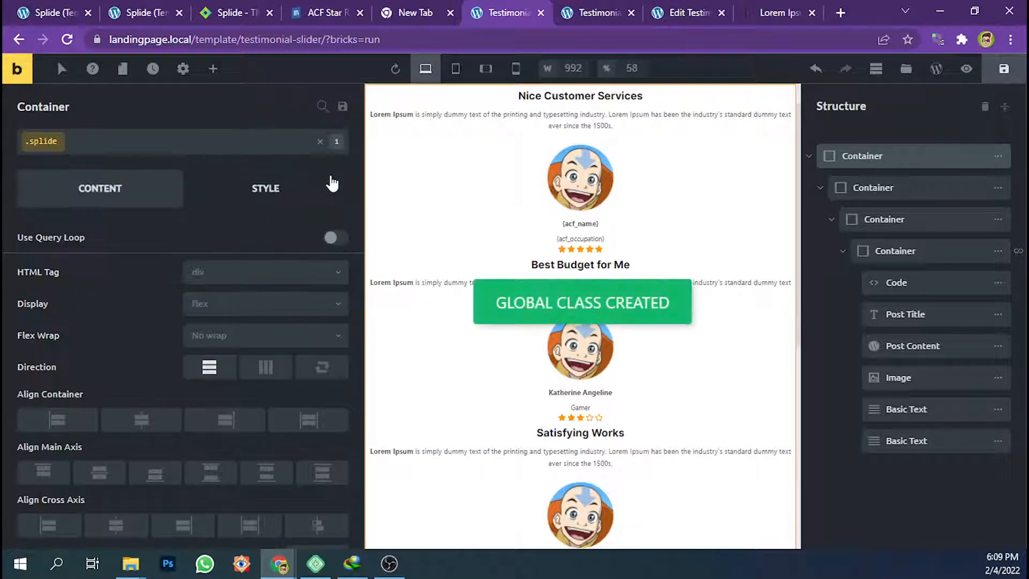
# Check the '.splide' selector in the page's body footer script and save the template
pyautogui.click(182, 68)
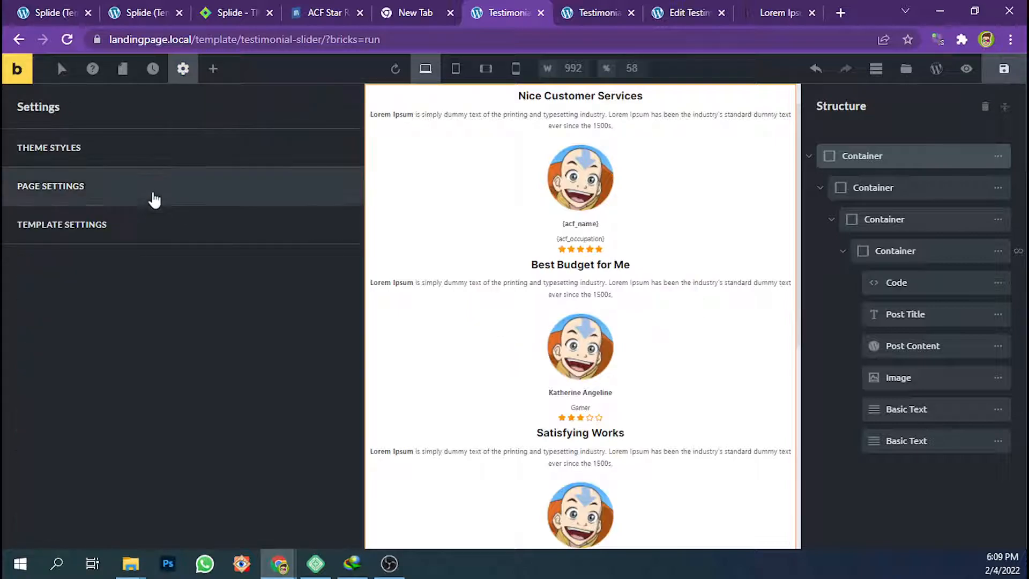
pyautogui.click(141, 197)
pyautogui.click(126, 271)
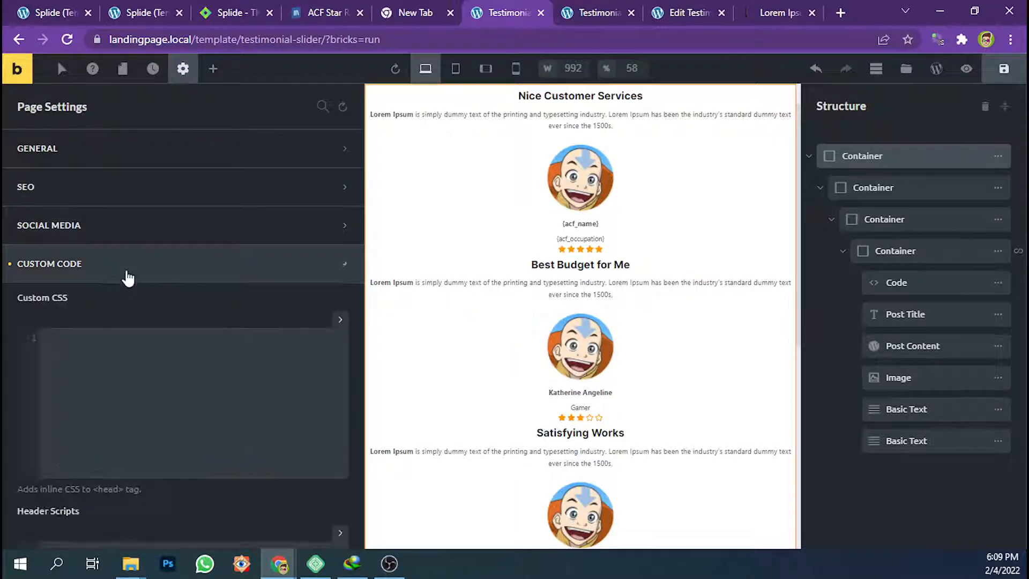
pyautogui.scroll(-7, 134, 300)
pyautogui.scroll(-4, 140, 311)
pyautogui.click(153, 425)
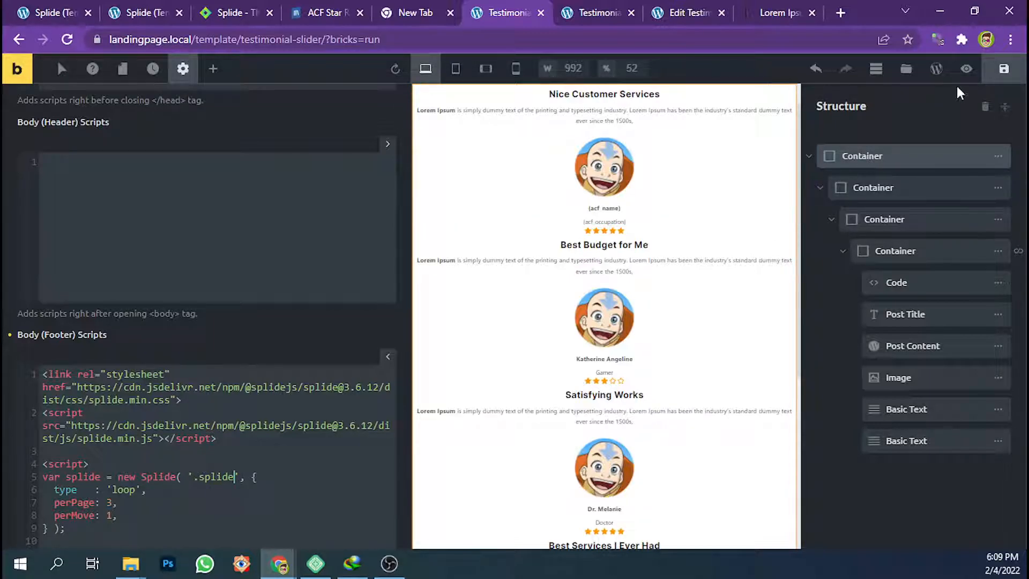
pyautogui.click(1004, 68)
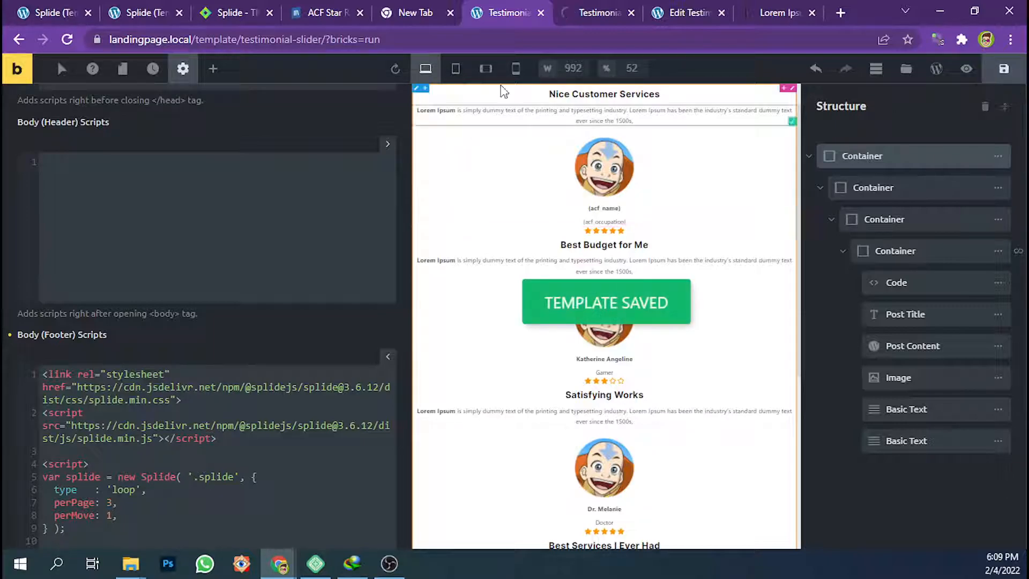
# Reload the live testimonial slider page, try the previous-slide arrow, and inspect the splide__track element and its outer splide container
pyautogui.click(586, 9)
pyautogui.press('F5')
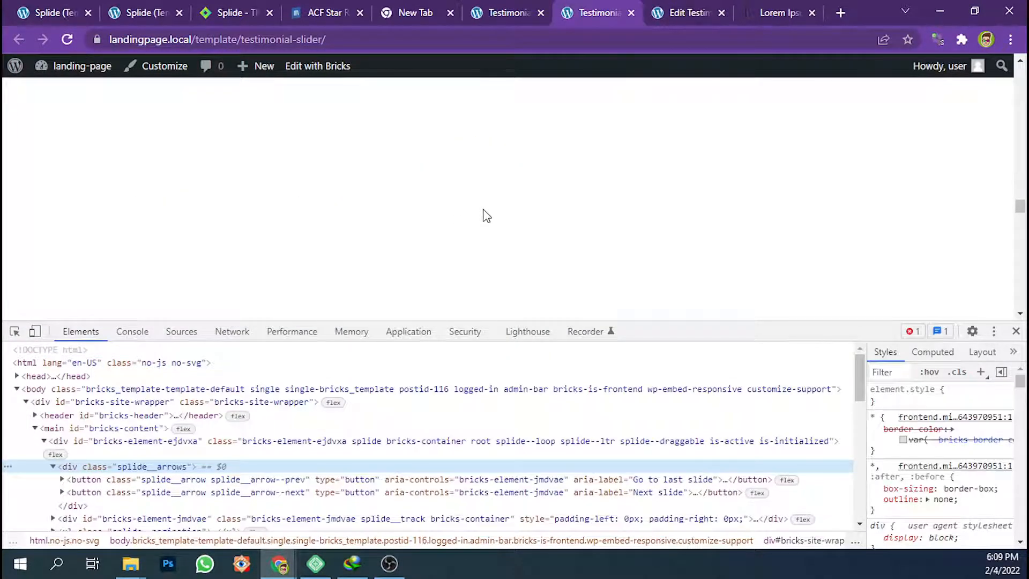
pyautogui.click(119, 290)
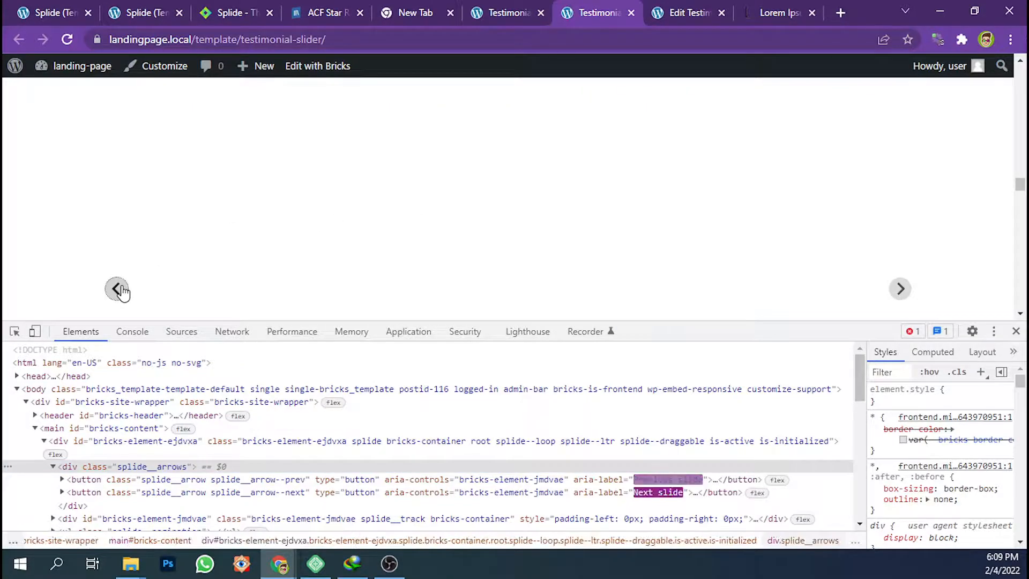
pyautogui.hotkey('ctrl', 'shift', 'c')
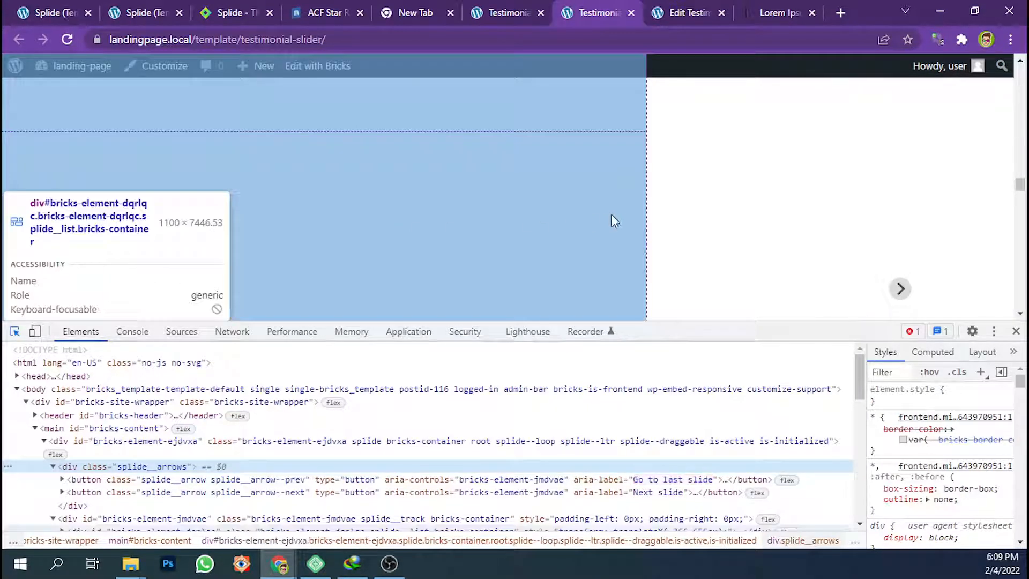
pyautogui.click(683, 214)
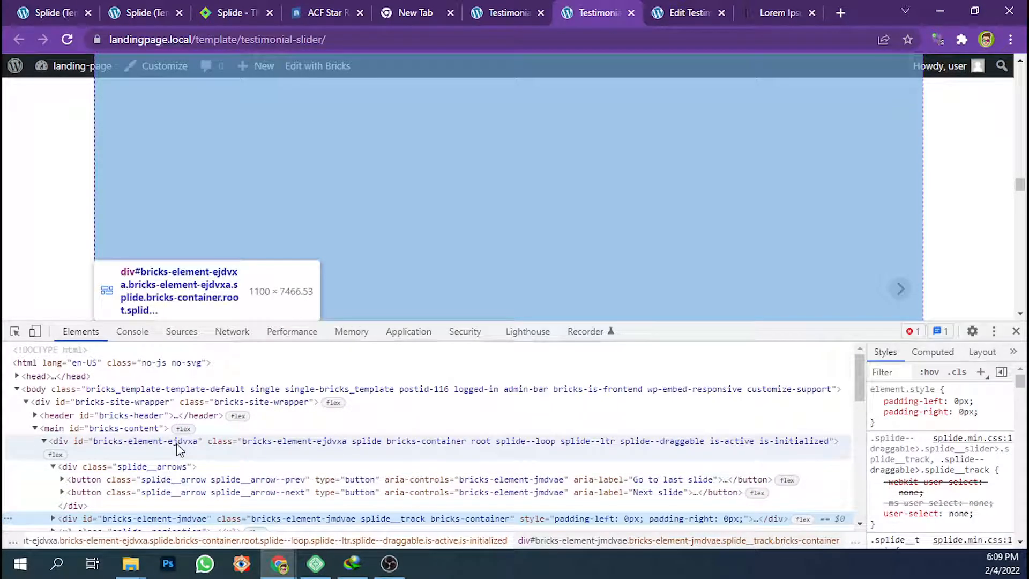
pyautogui.click(179, 449)
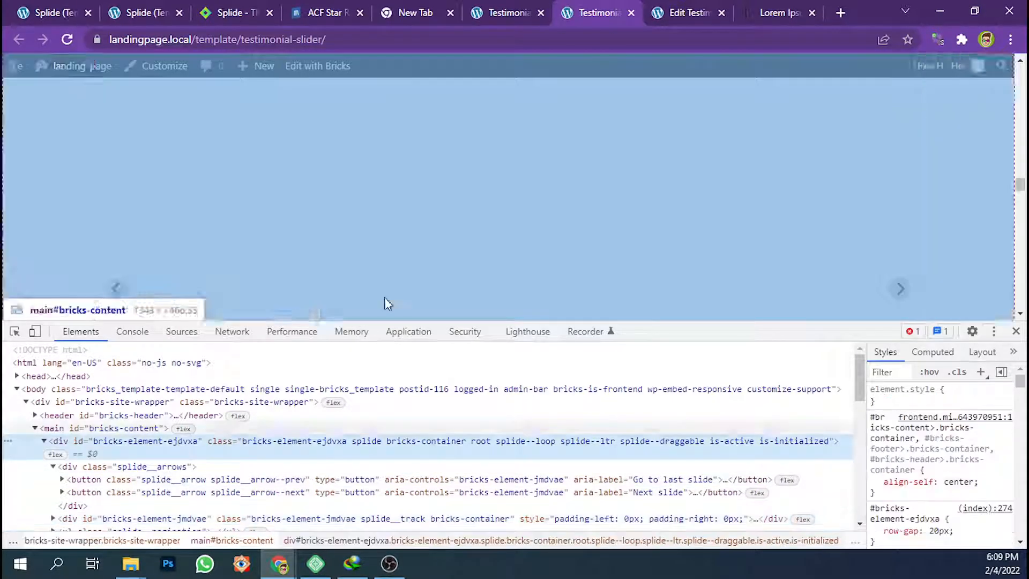
pyautogui.scroll(15, 398, 208)
pyautogui.scroll(3, 399, 208)
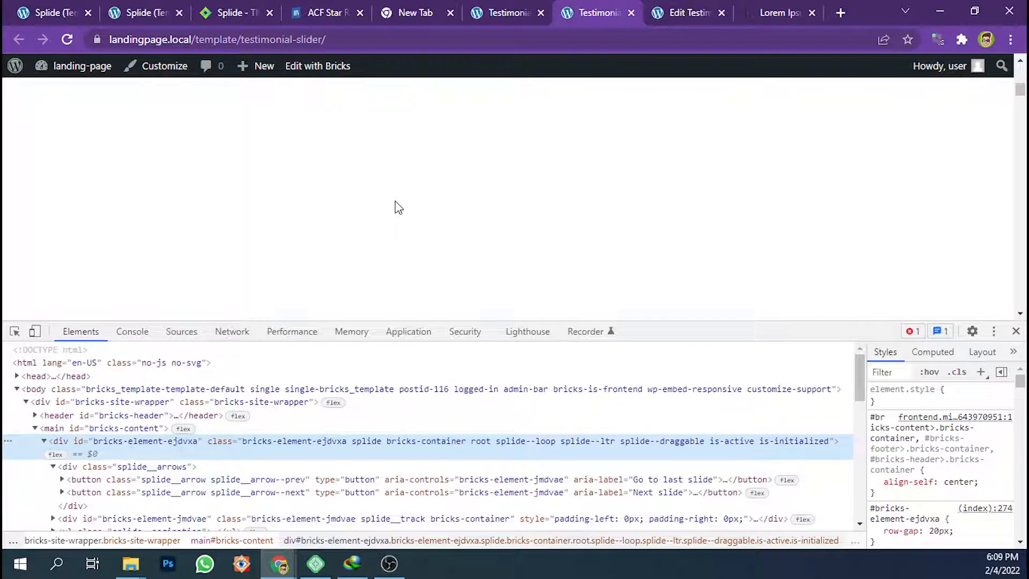
pyautogui.scroll(-3, 397, 208)
# Set the width of the splide__track container, directly inside the outermost container, to 100%
pyautogui.click(505, 9)
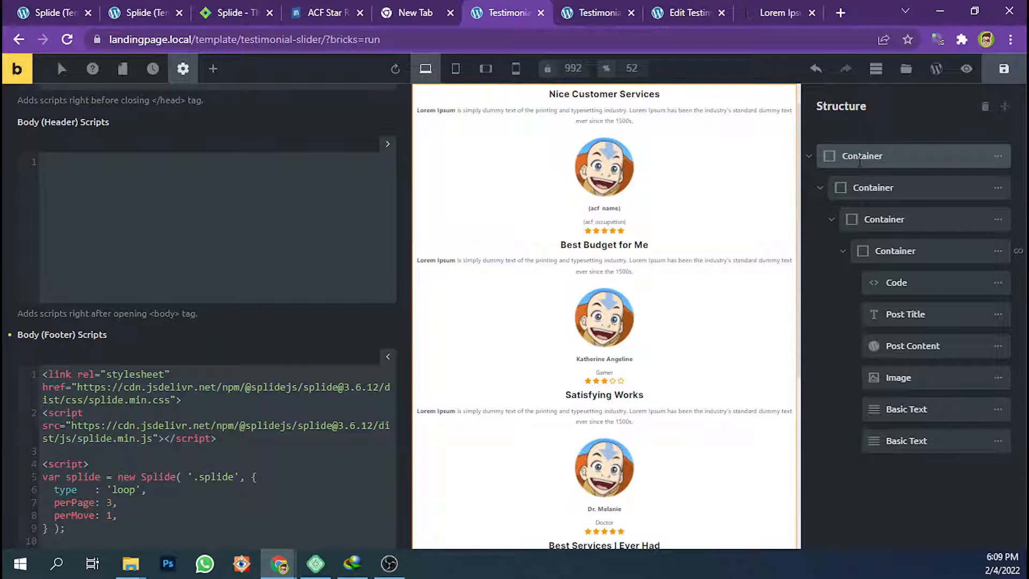
pyautogui.scroll(10, 317, 213)
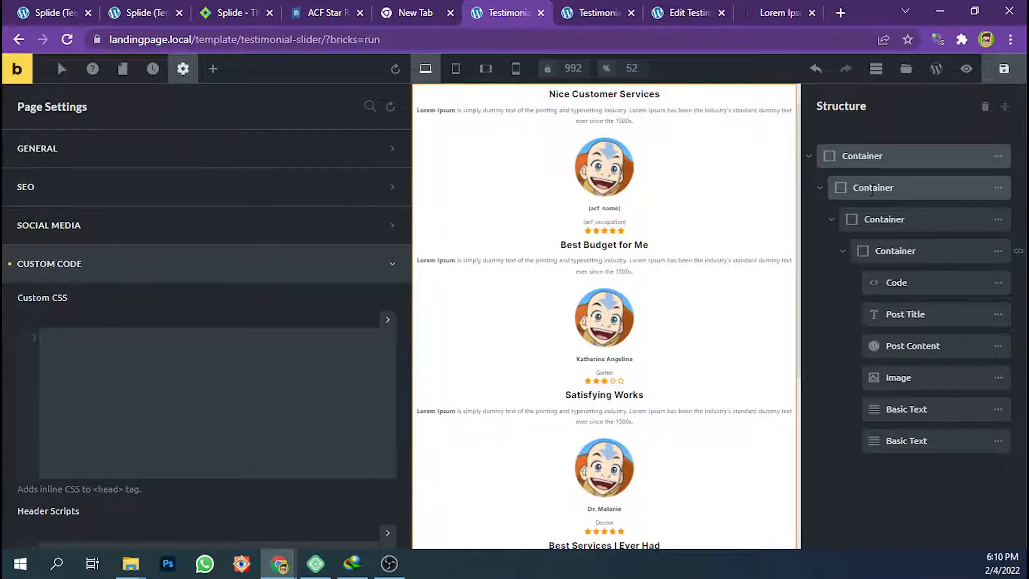
pyautogui.click(872, 188)
pyautogui.click(255, 201)
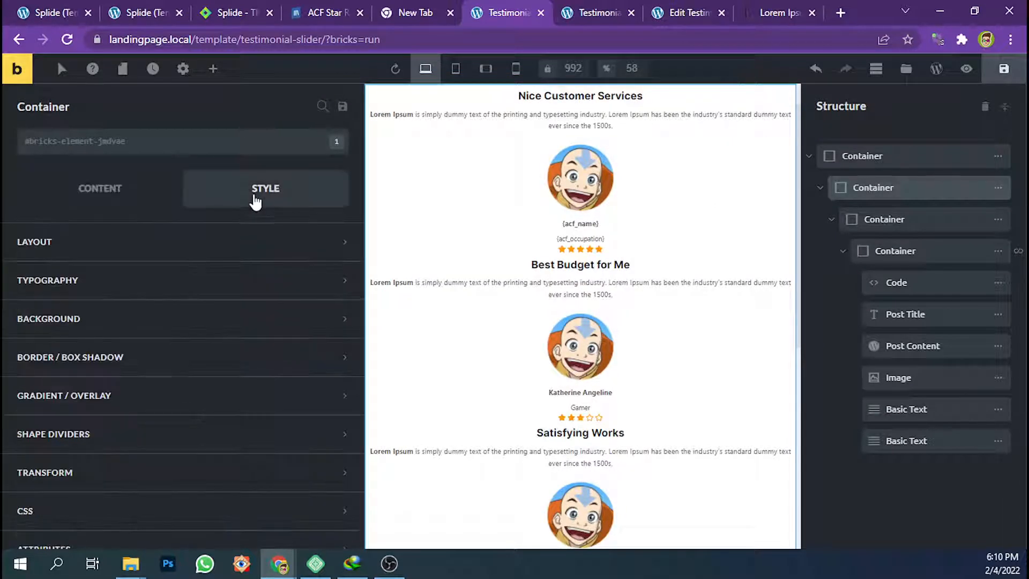
pyautogui.click(214, 244)
pyautogui.scroll(-4, 247, 308)
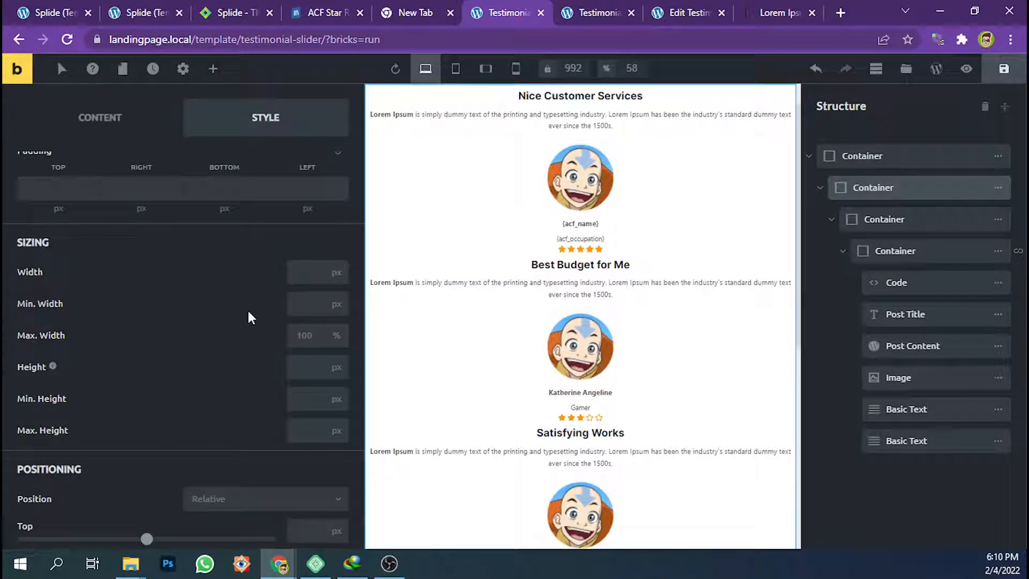
pyautogui.click(298, 273)
pyautogui.write('100')
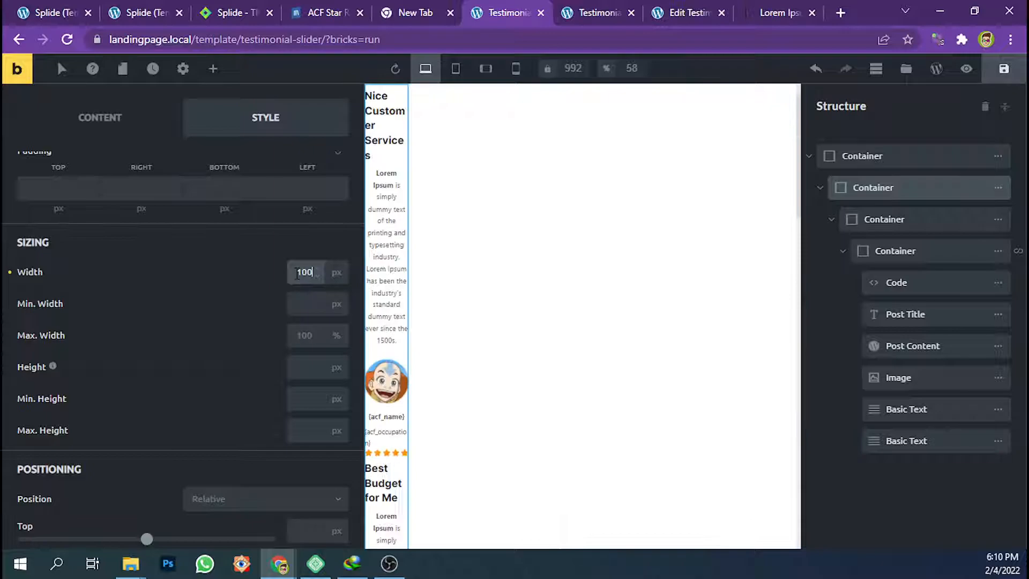
pyautogui.write('%')
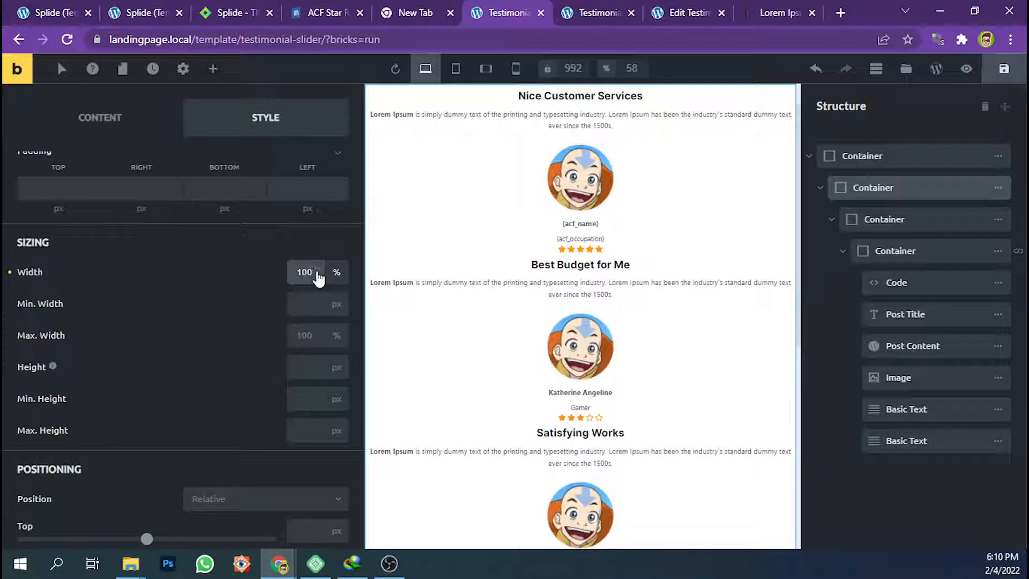
# Set the width of the splide__list container, nested inside the track container, to 100%
pyautogui.click(877, 224)
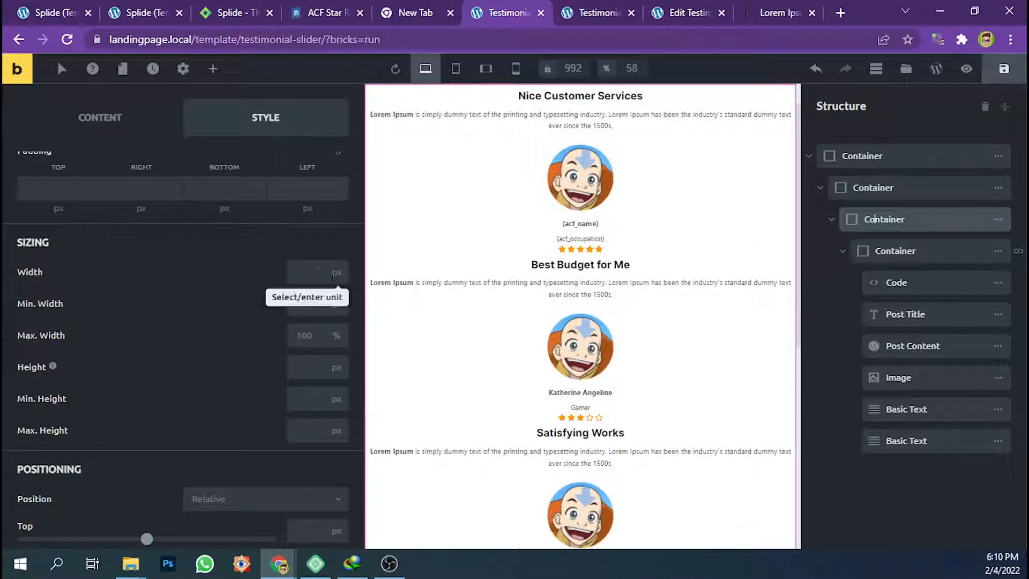
pyautogui.click(306, 274)
pyautogui.write('100')
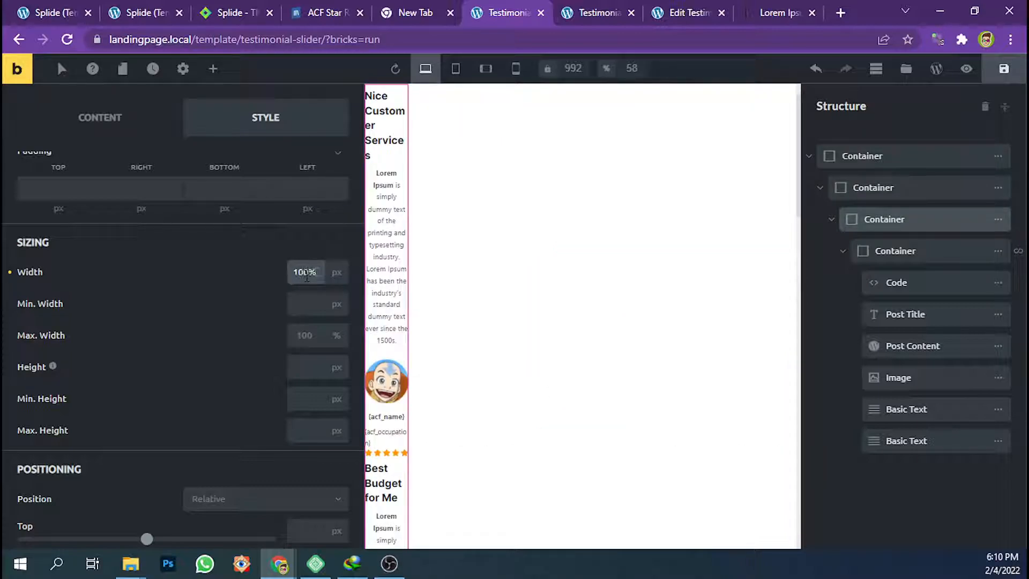
pyautogui.write('%')
pyautogui.press('Return')
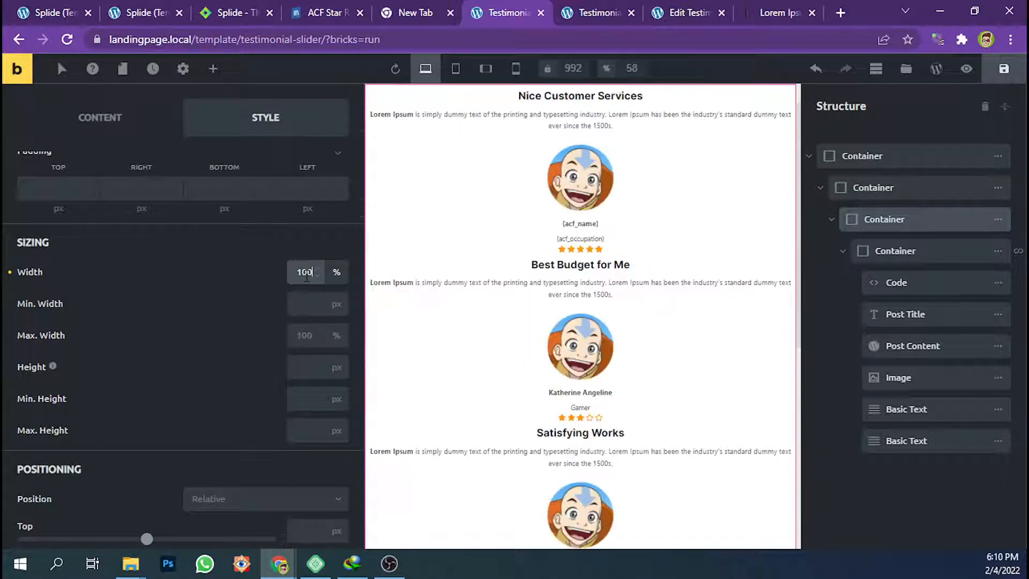
# Review the width settings of the slide, splide__list and outermost containers, and save the template
pyautogui.click(896, 251)
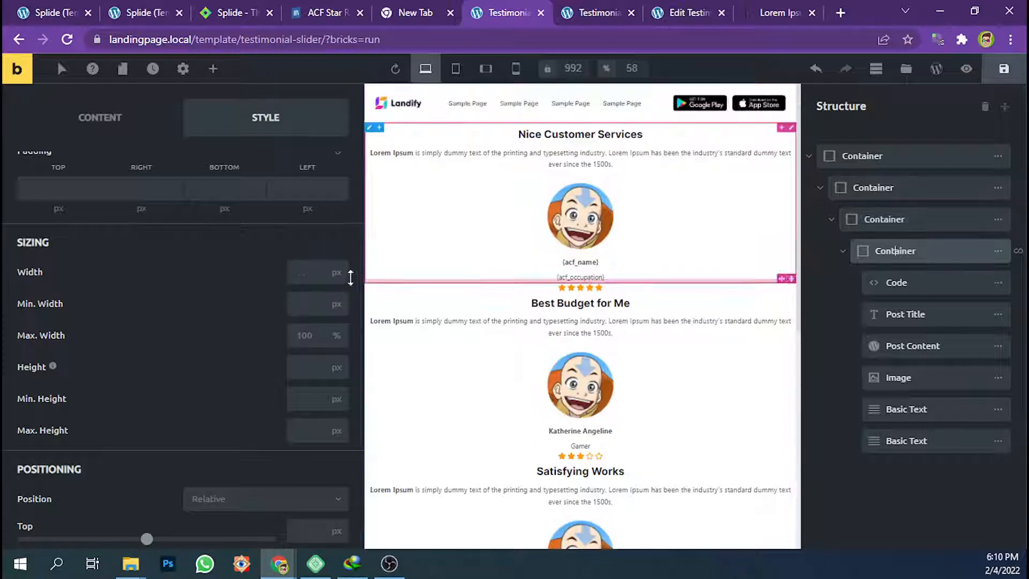
pyautogui.click(880, 219)
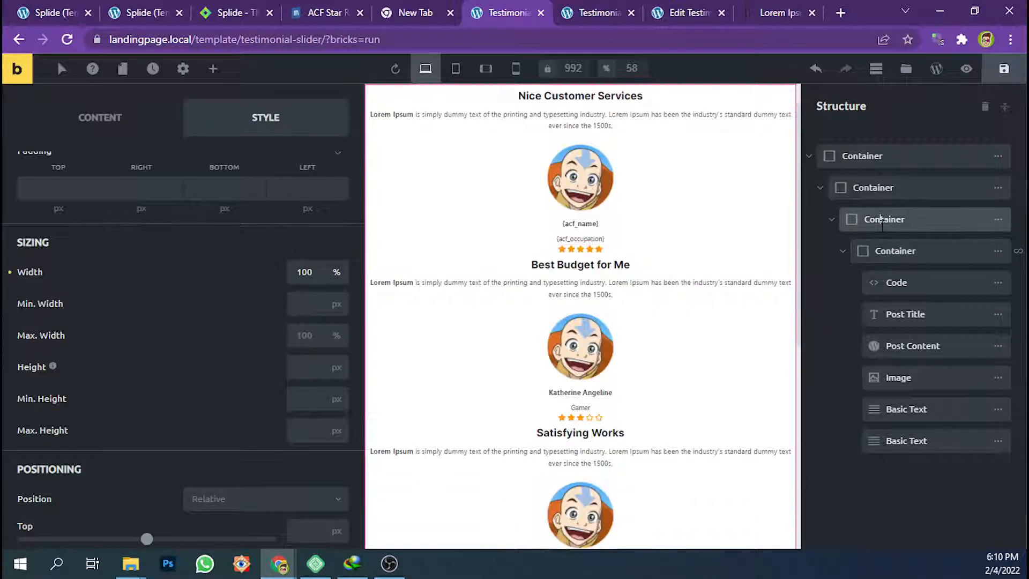
pyautogui.click(915, 156)
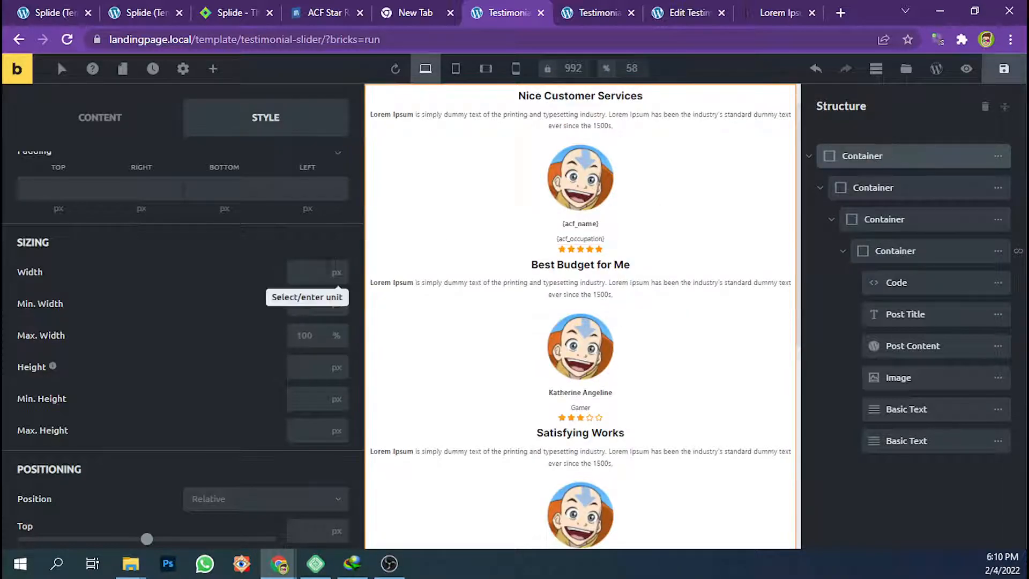
pyautogui.click(1000, 75)
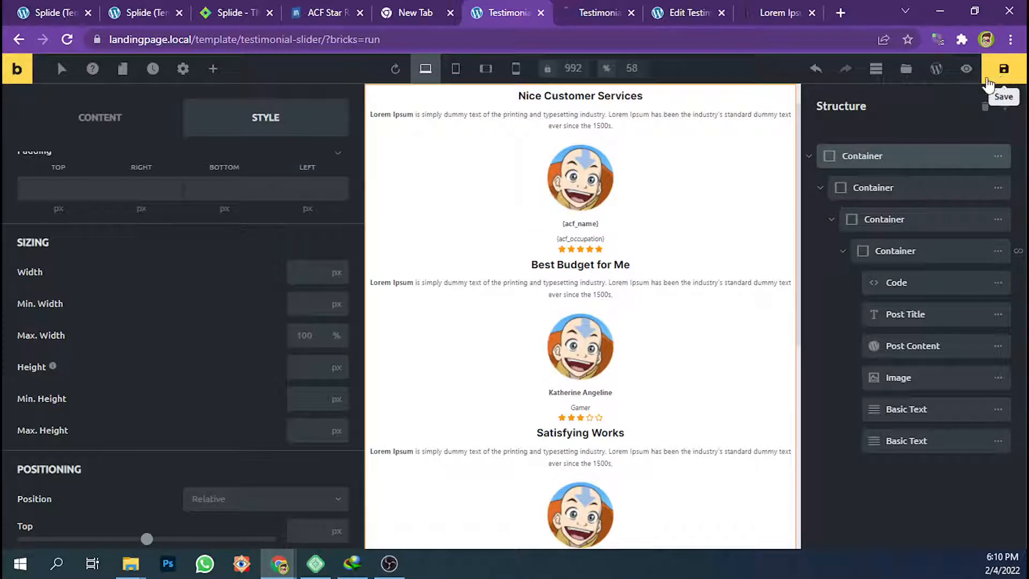
# Inspect the splide__list element on the live testimonial slider page and check the browser console for errors
pyautogui.hotkey('ctrl', 'Tab')
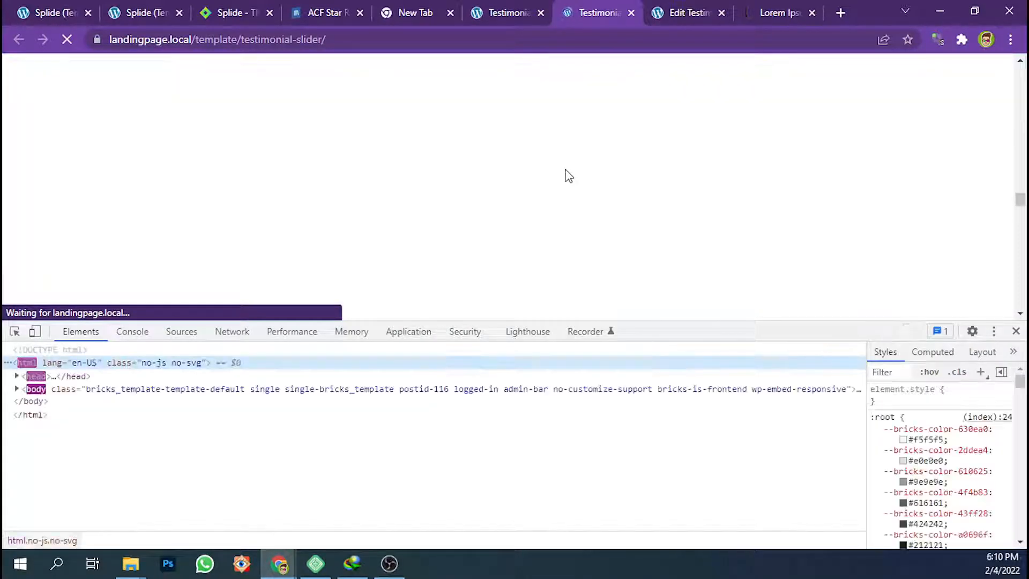
pyautogui.scroll(-18, 575, 204)
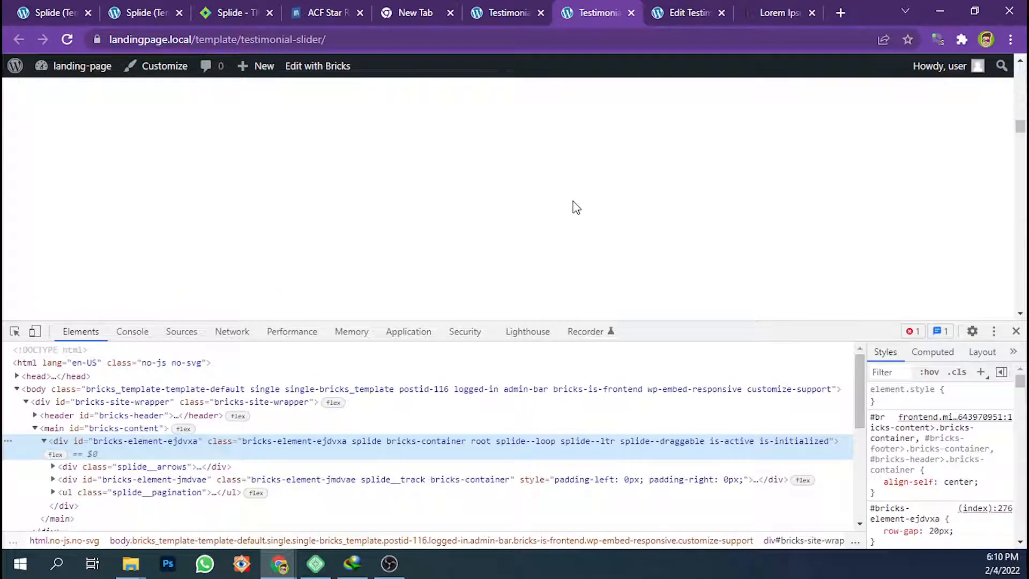
pyautogui.scroll(3, 522, 206)
pyautogui.hotkey('ctrl', 'shift', 'c')
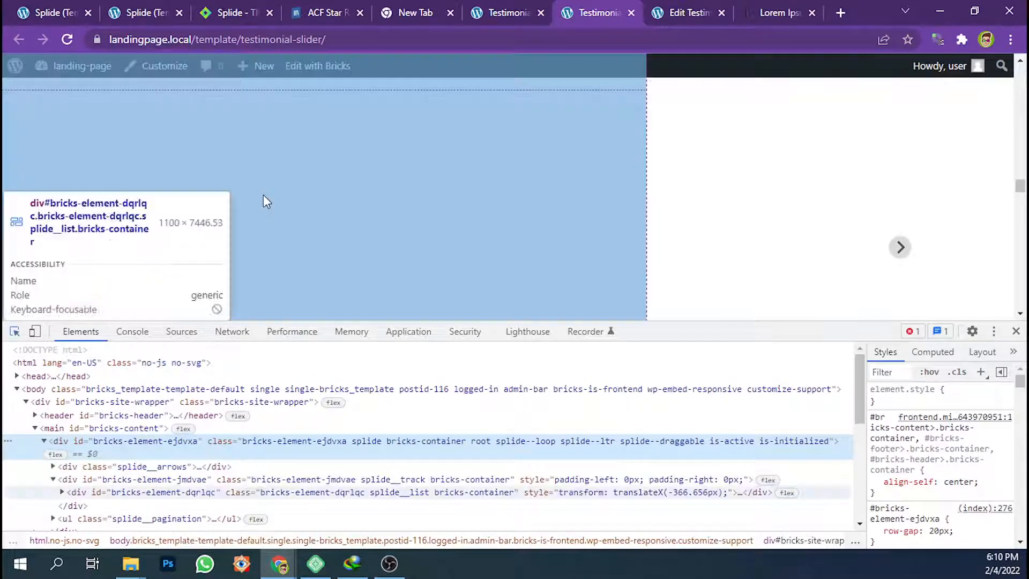
pyautogui.click(262, 195)
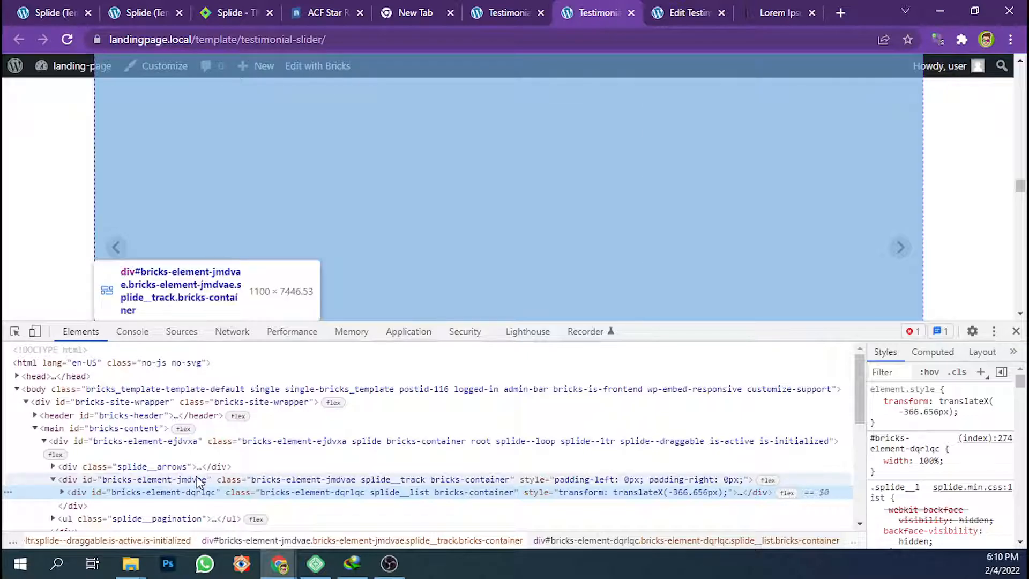
pyautogui.scroll(-3, 140, 407)
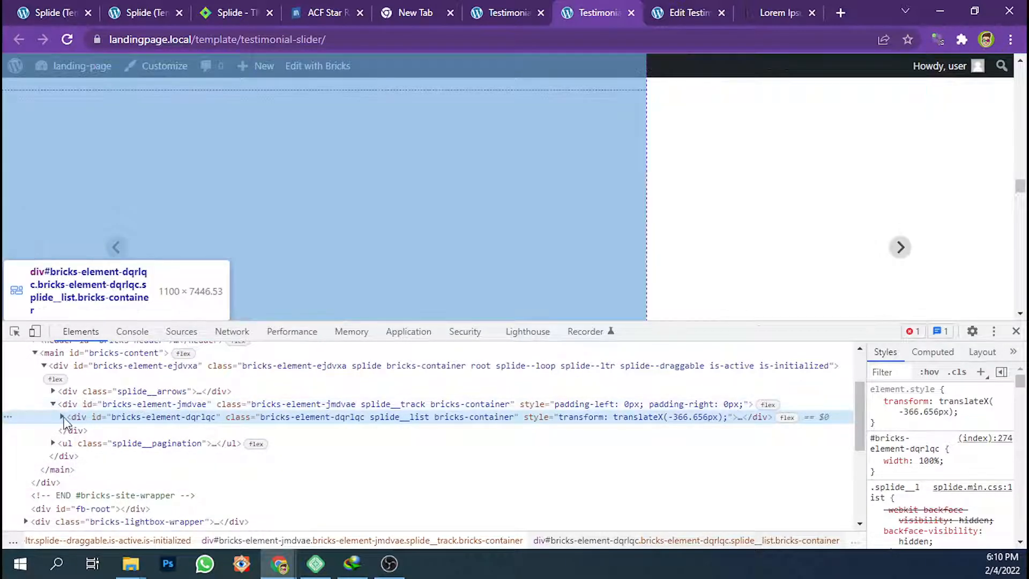
pyautogui.click(63, 417)
pyautogui.click(134, 333)
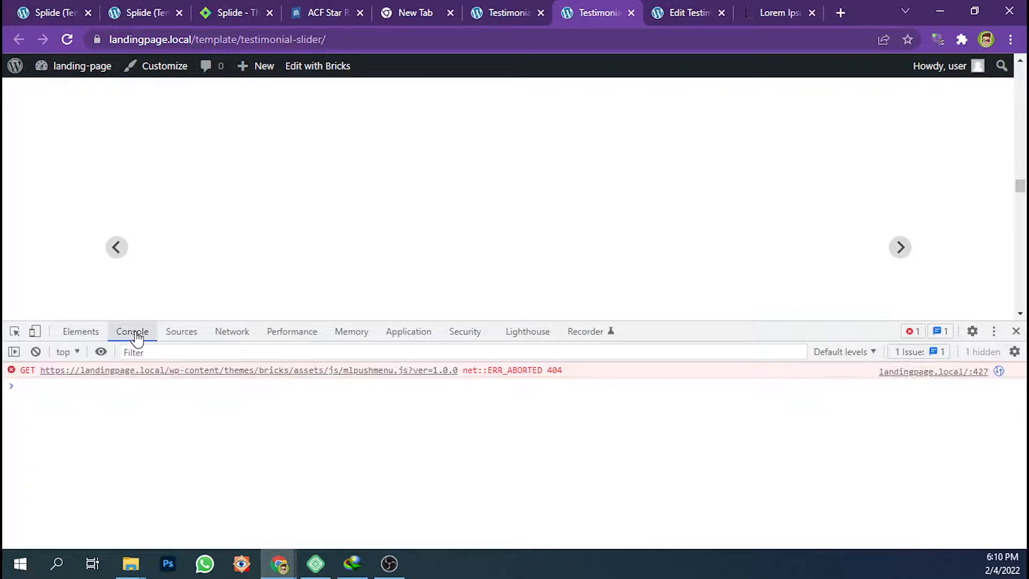
pyautogui.click(88, 332)
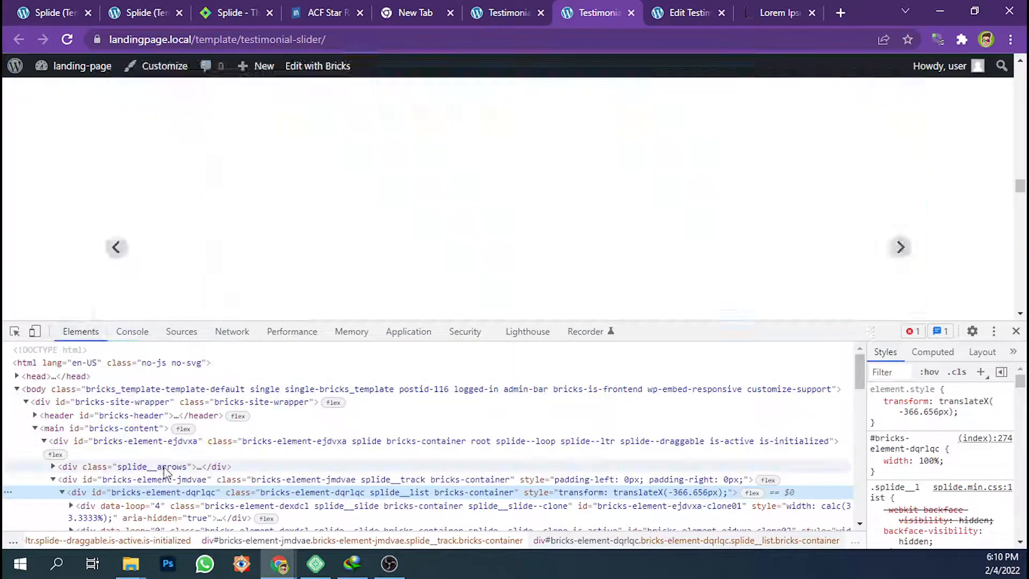
# Examine the first cloned slide's markup and the CSS rules applied to the splide__list and splide__track elements
pyautogui.scroll(-2, 161, 471)
pyautogui.click(146, 438)
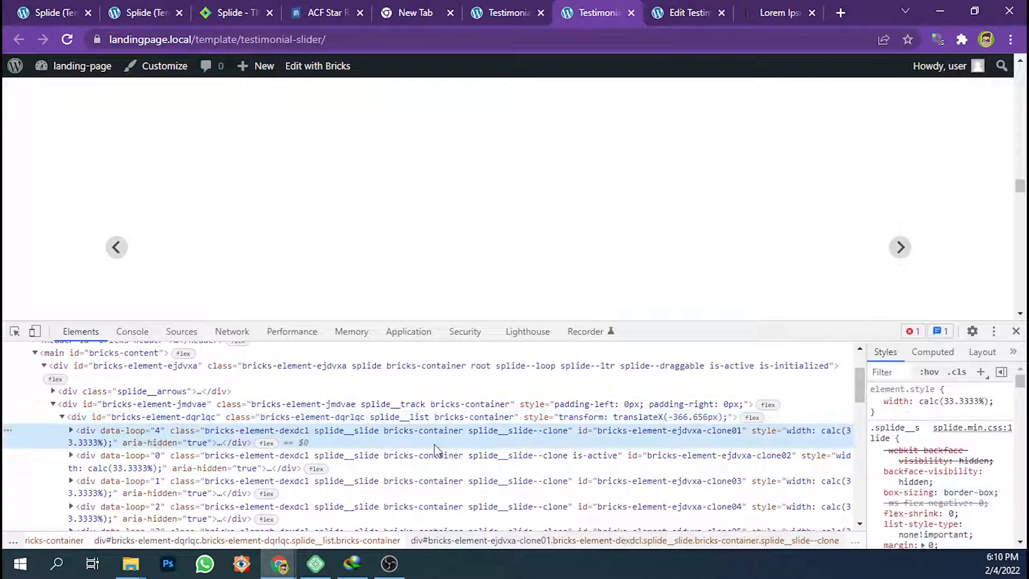
pyautogui.click(412, 420)
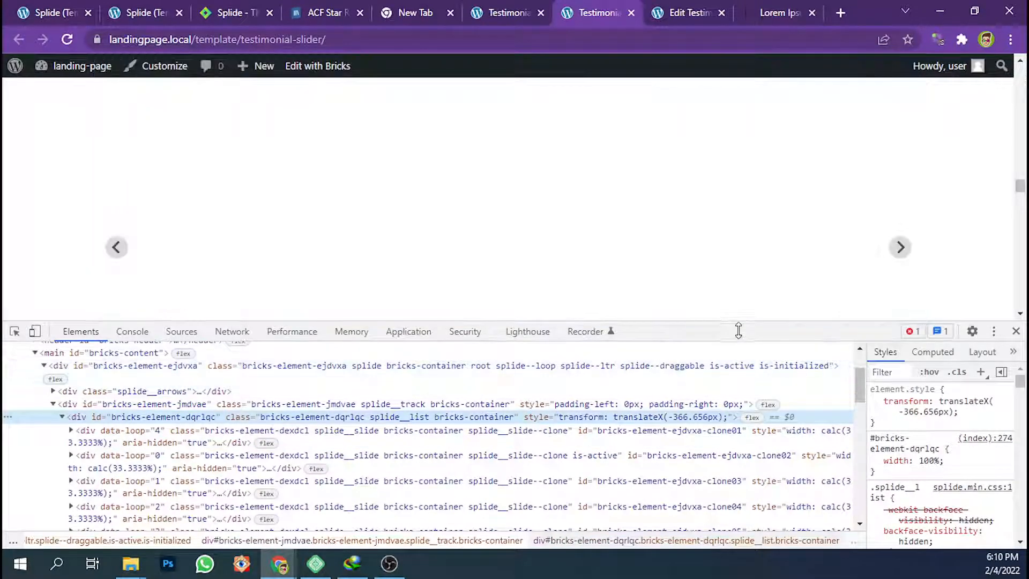
pyautogui.moveTo(739, 323); pyautogui.dragTo(740, 207)
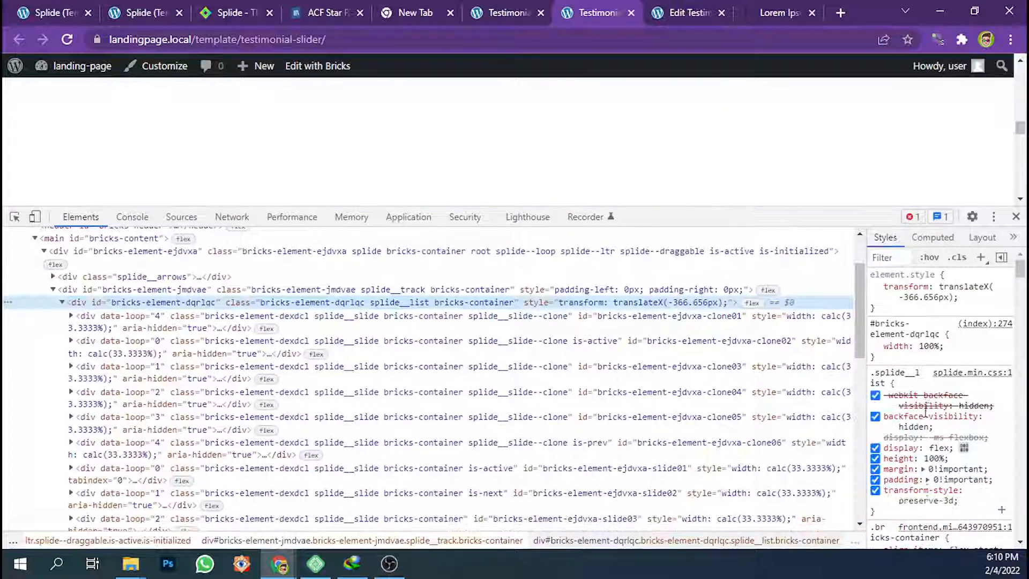
pyautogui.scroll(-3, 926, 407)
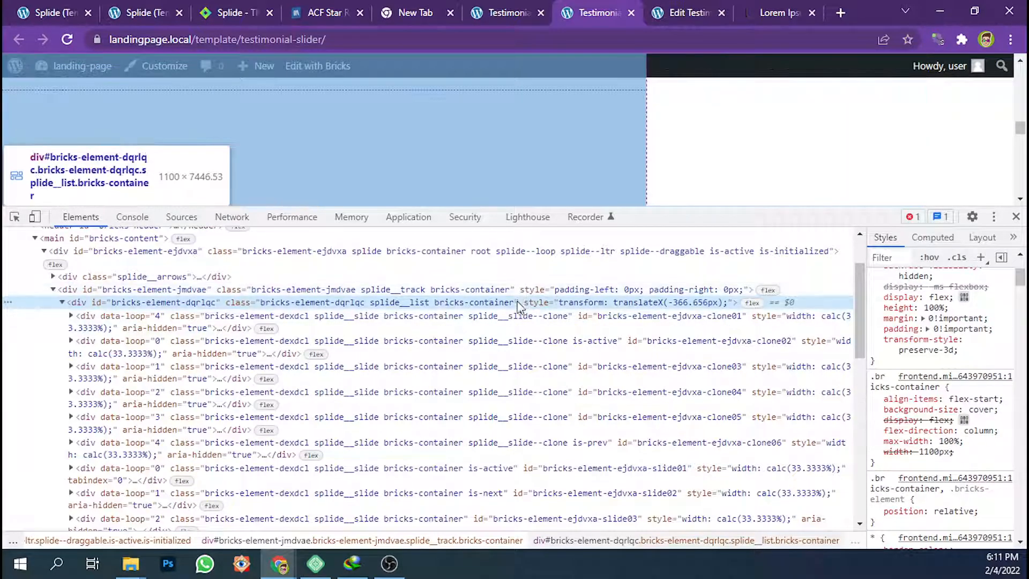
pyautogui.click(519, 292)
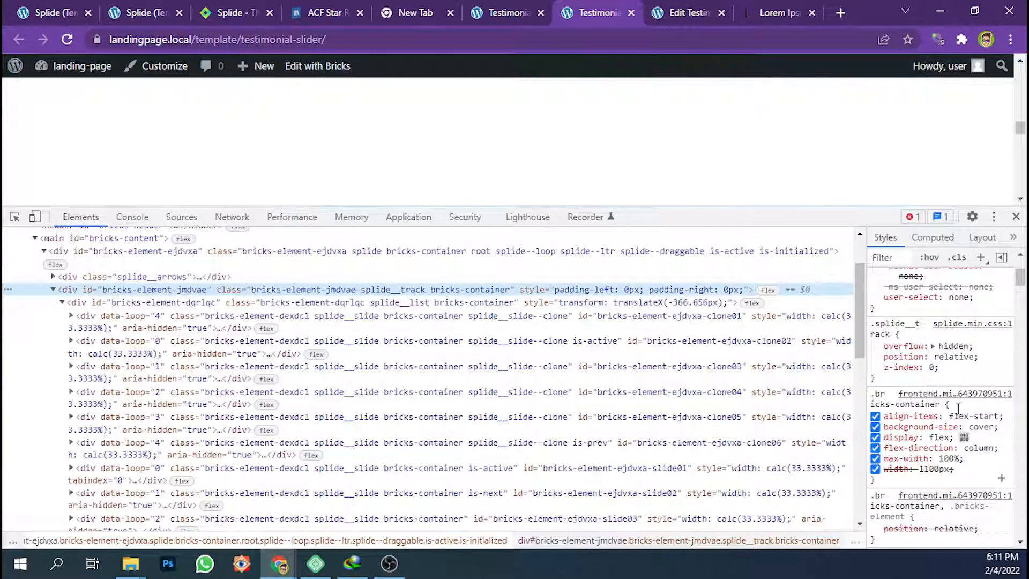
pyautogui.scroll(3, 958, 409)
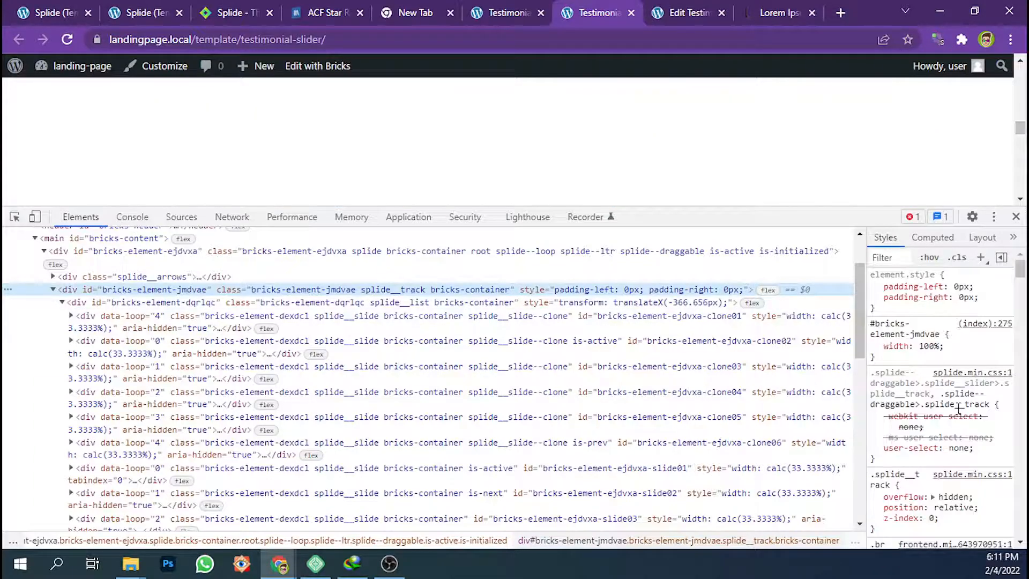
# Compare the live page's splide__track styles with the Splide code example and the working reference slider page
pyautogui.click(234, 6)
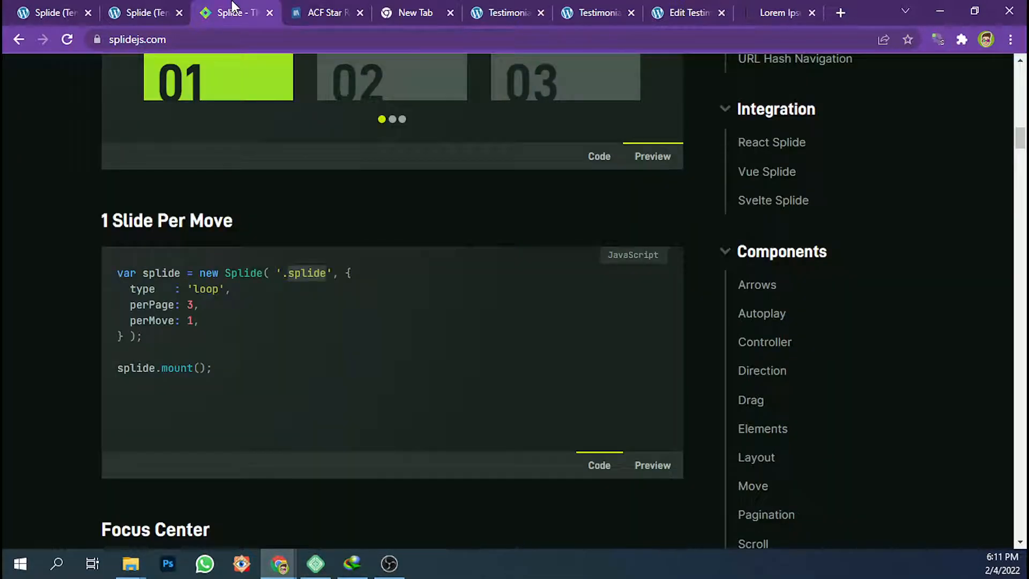
pyautogui.click(156, 8)
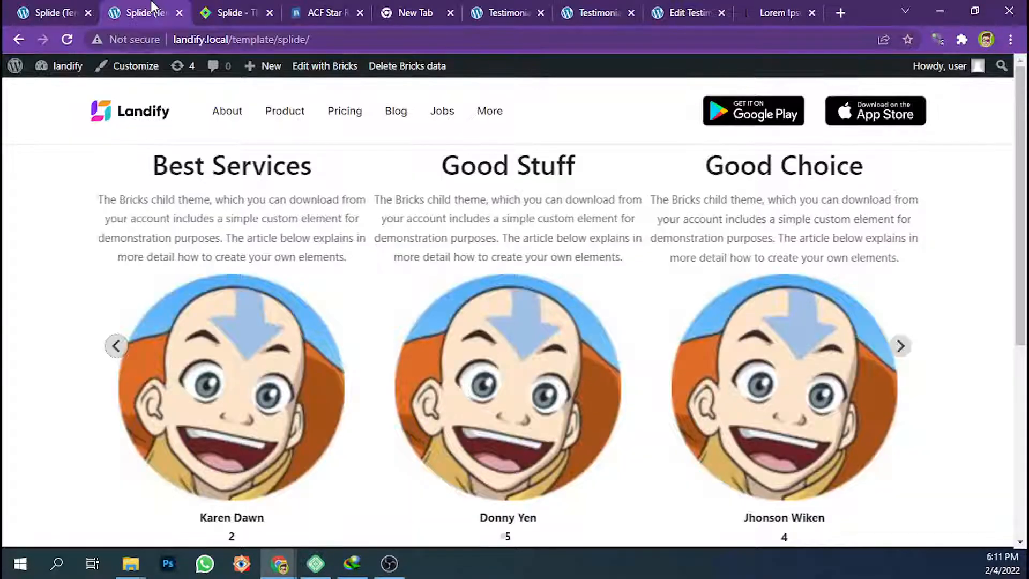
pyautogui.click(499, 11)
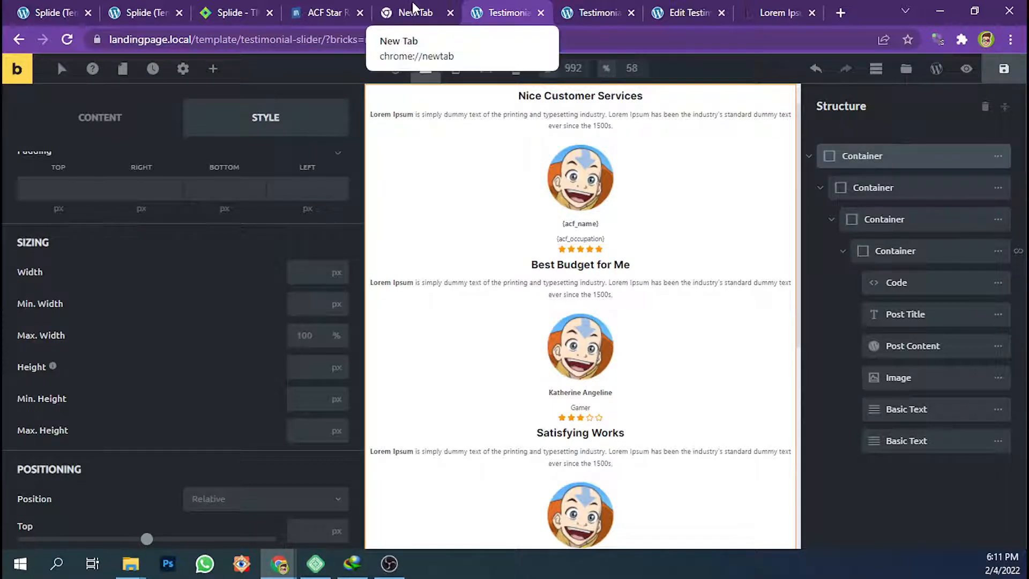
pyautogui.click(592, 10)
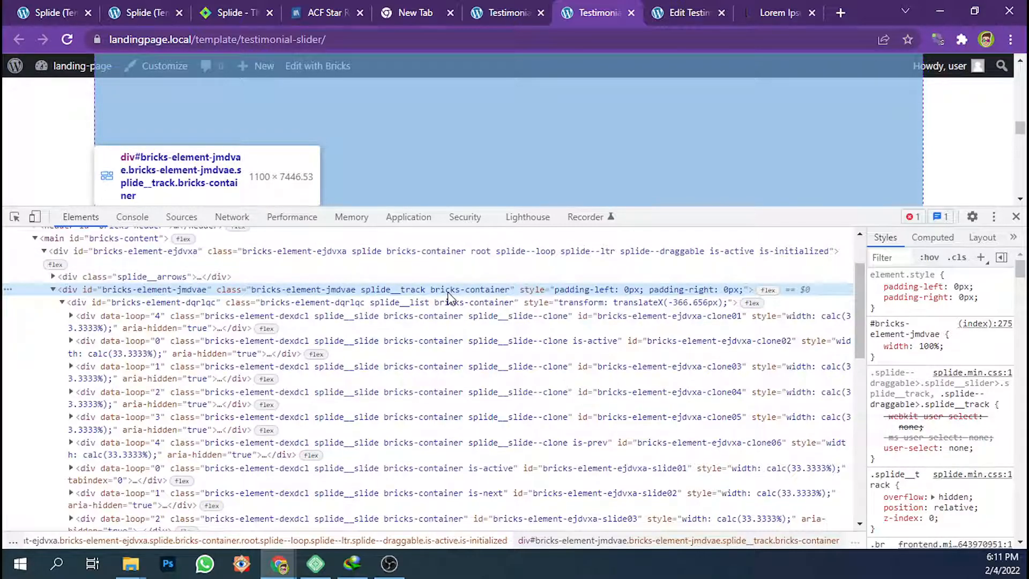
pyautogui.scroll(-3, 907, 410)
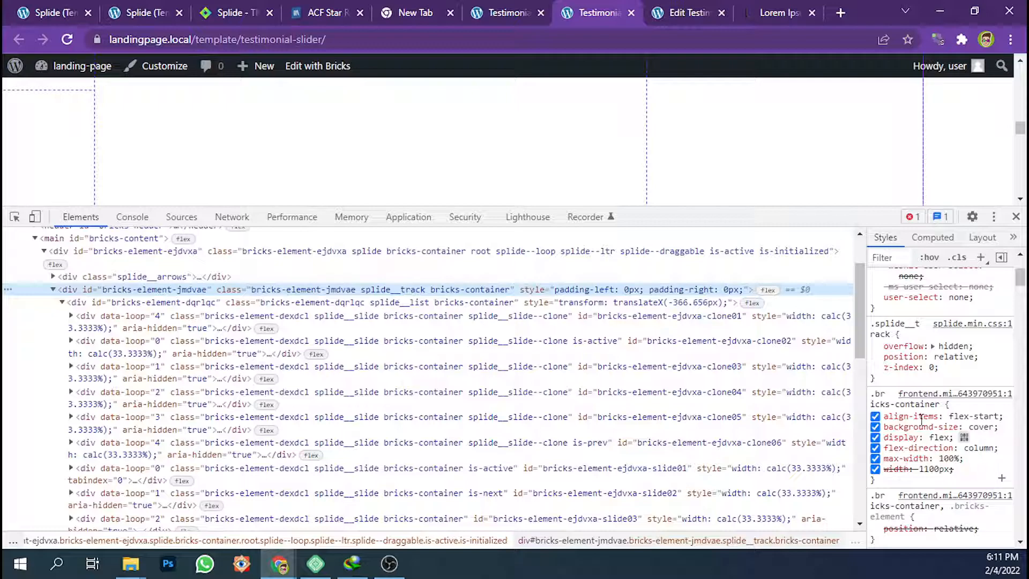
pyautogui.scroll(3, 642, 160)
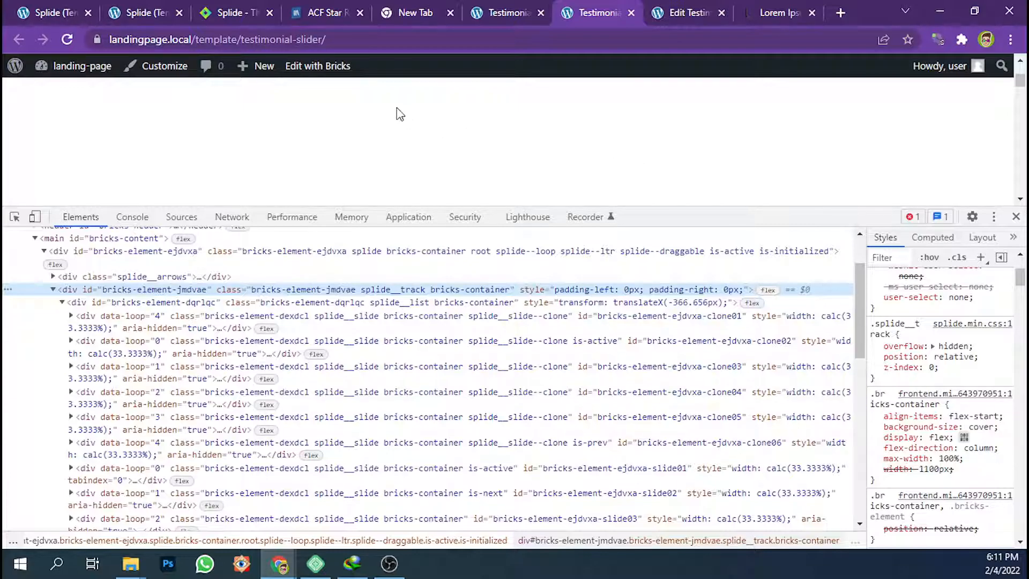
pyautogui.click(159, 6)
pyautogui.click(228, 7)
pyautogui.click(344, 7)
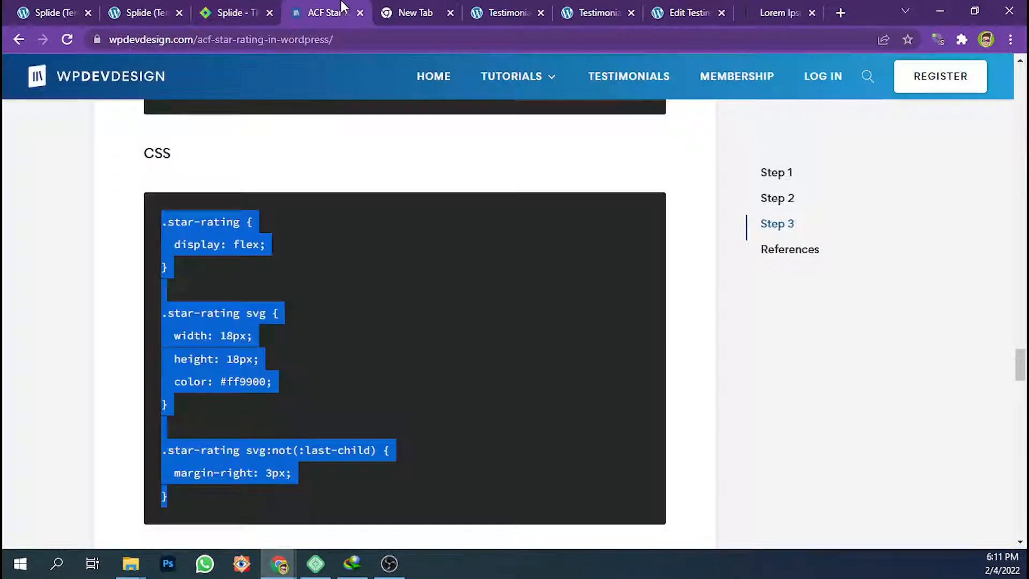
# Move the looping slide container out to the root level of the testimonial template and delete the splide__list and splide__track containers
pyautogui.click(487, 10)
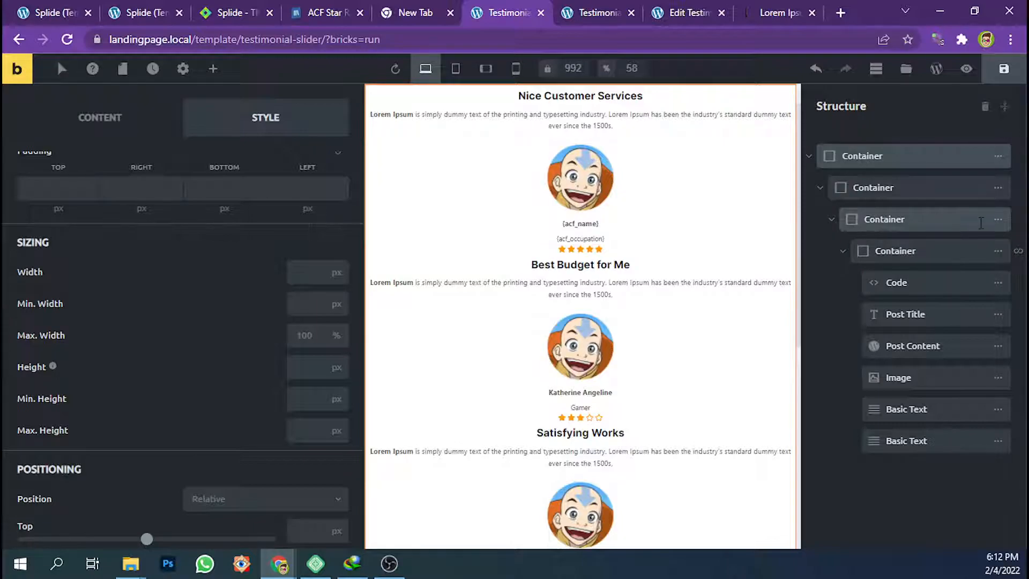
pyautogui.click(843, 252)
pyautogui.moveTo(848, 261); pyautogui.dragTo(820, 262)
pyautogui.click(997, 220)
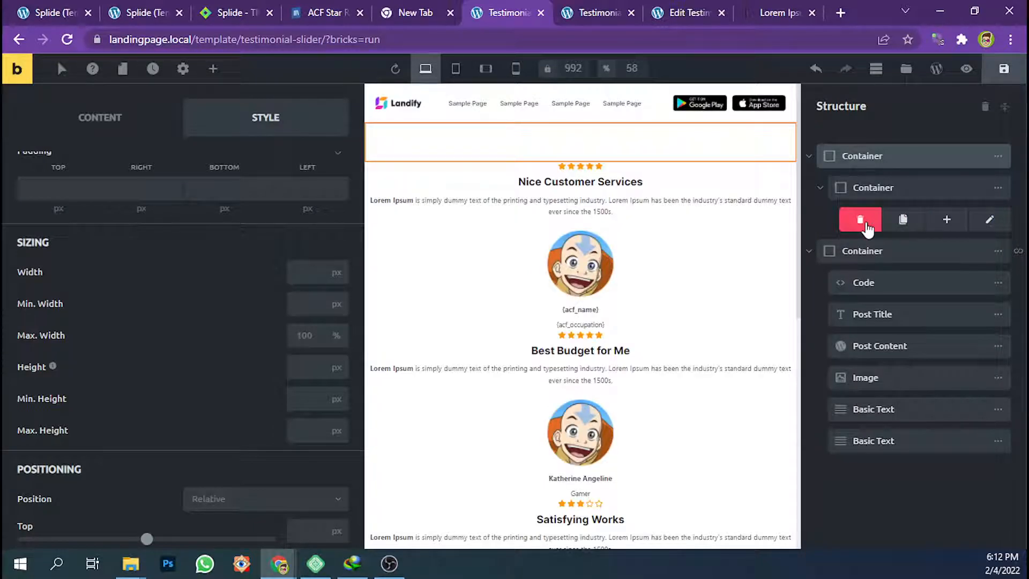
pyautogui.click(868, 228)
pyautogui.click(998, 156)
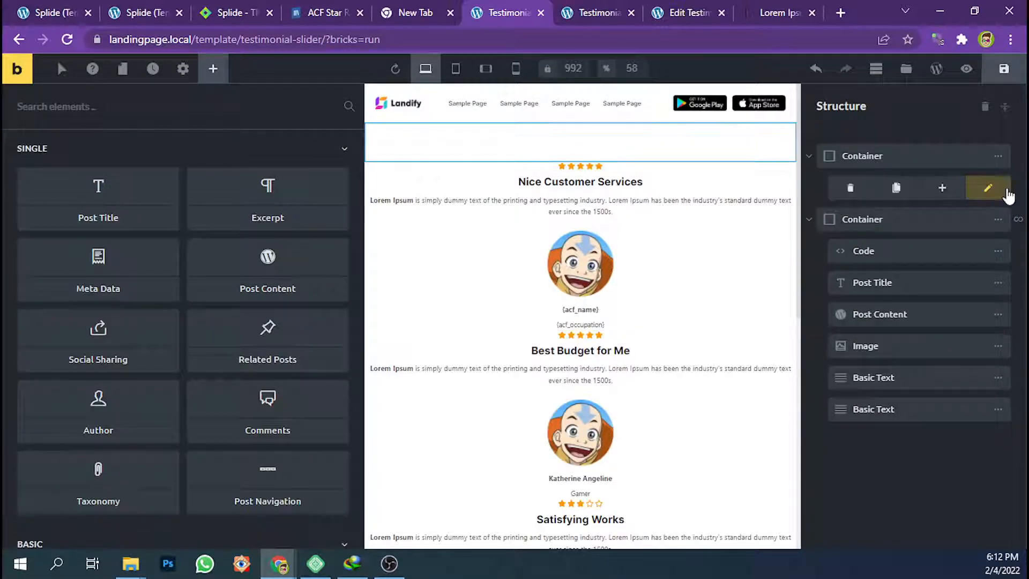
pyautogui.click(851, 190)
# Nest the looping slide container directly inside the outermost container and check its assigned CSS classes
pyautogui.moveTo(834, 191); pyautogui.dragTo(879, 179)
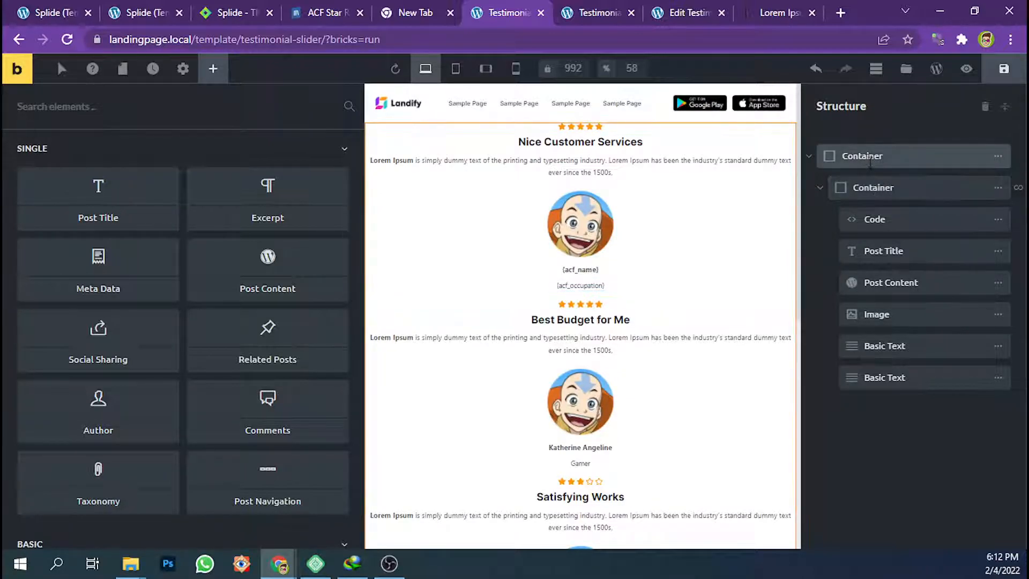
pyautogui.click(874, 188)
pyautogui.click(150, 142)
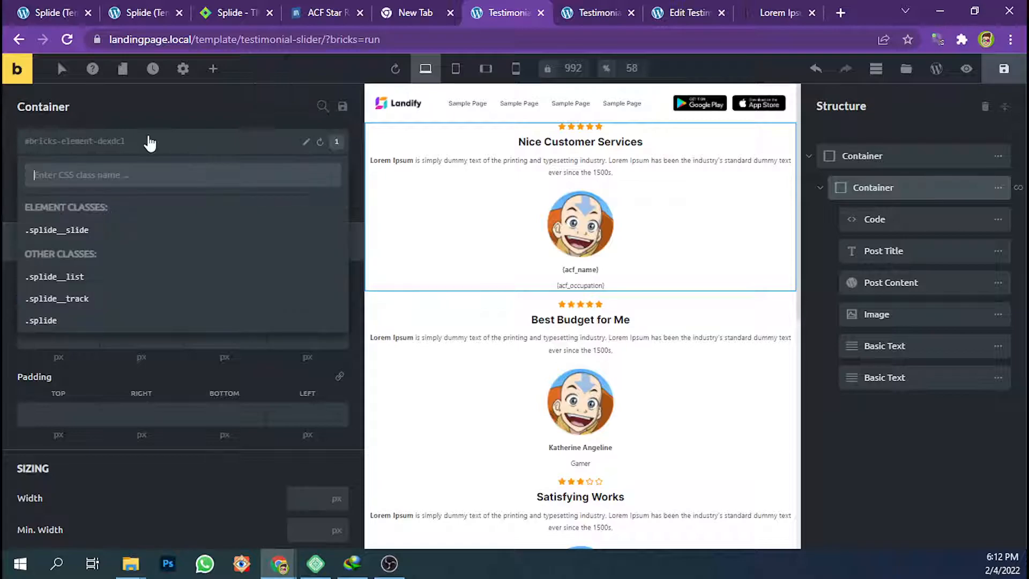
pyautogui.click(877, 156)
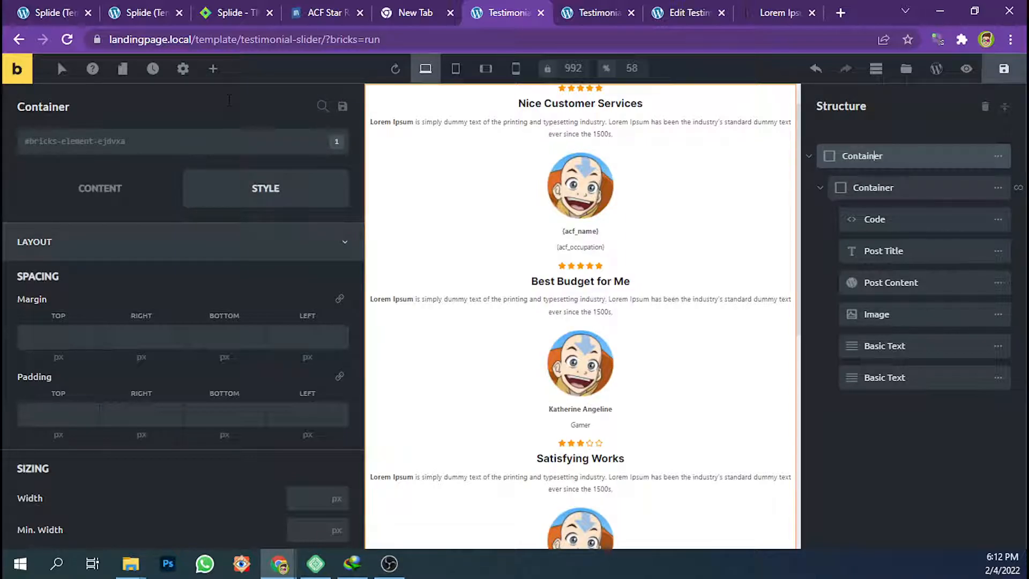
# Examine the wrapInner line for splide__track and splide__list in the reference Splide template's body footer script
pyautogui.click(592, 9)
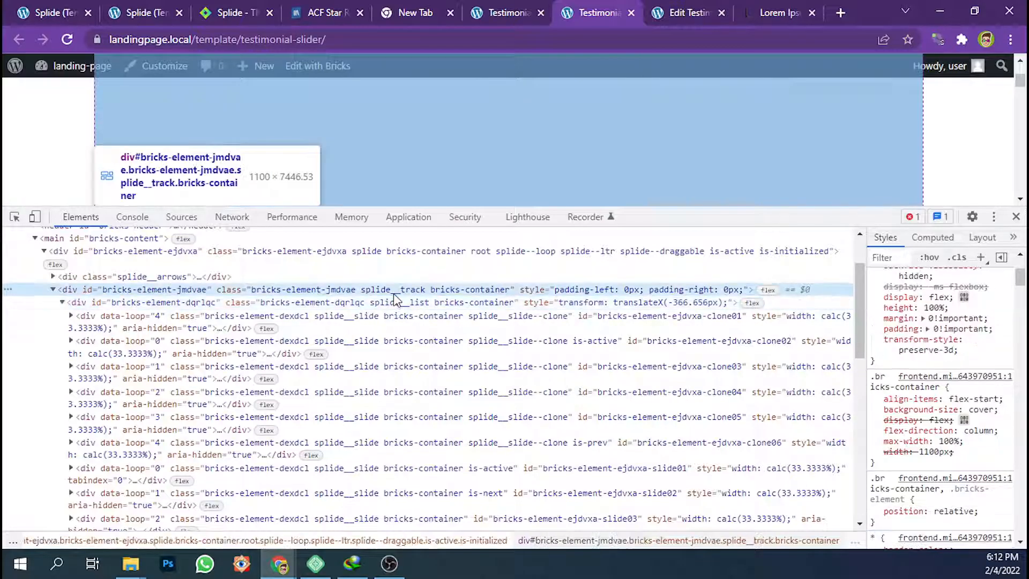
pyautogui.click(150, 6)
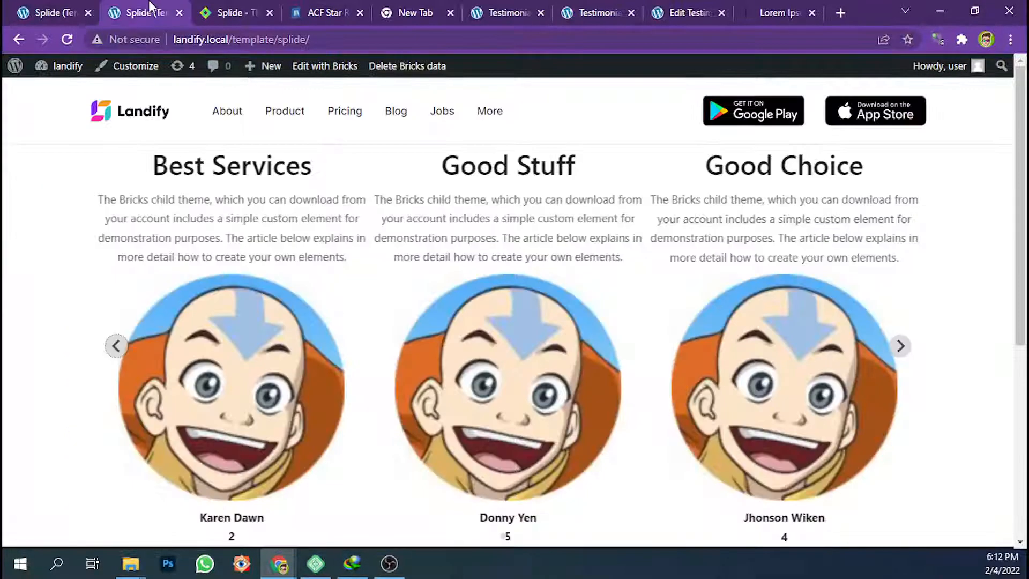
pyautogui.click(48, 8)
pyautogui.scroll(-3, 361, 399)
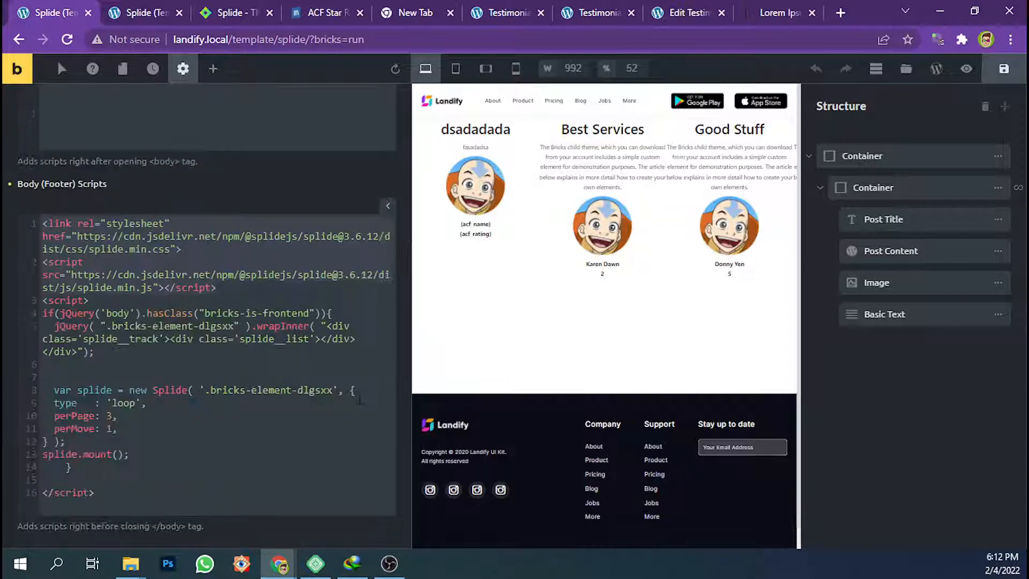
pyautogui.click(122, 368)
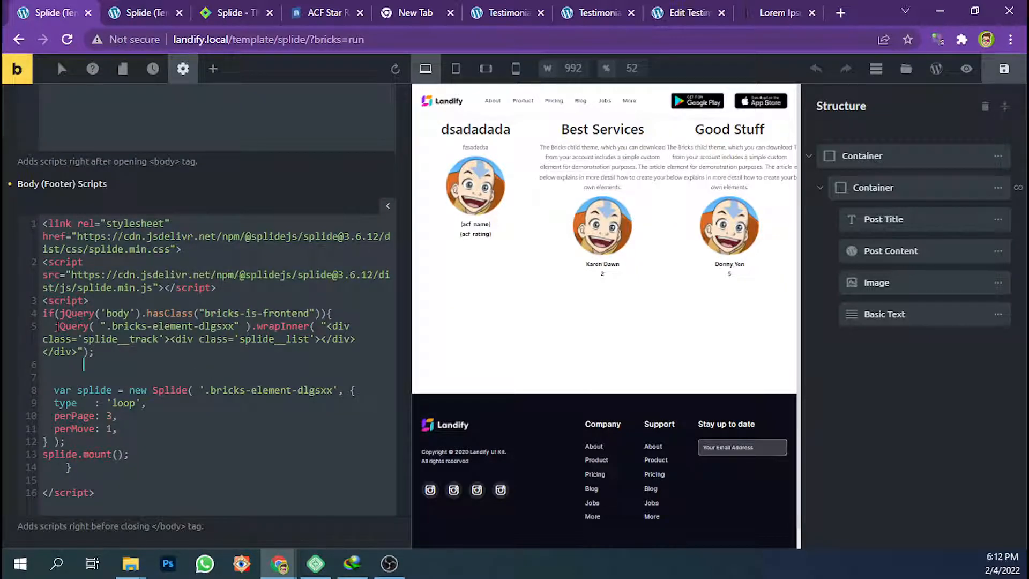
pyautogui.click(121, 352)
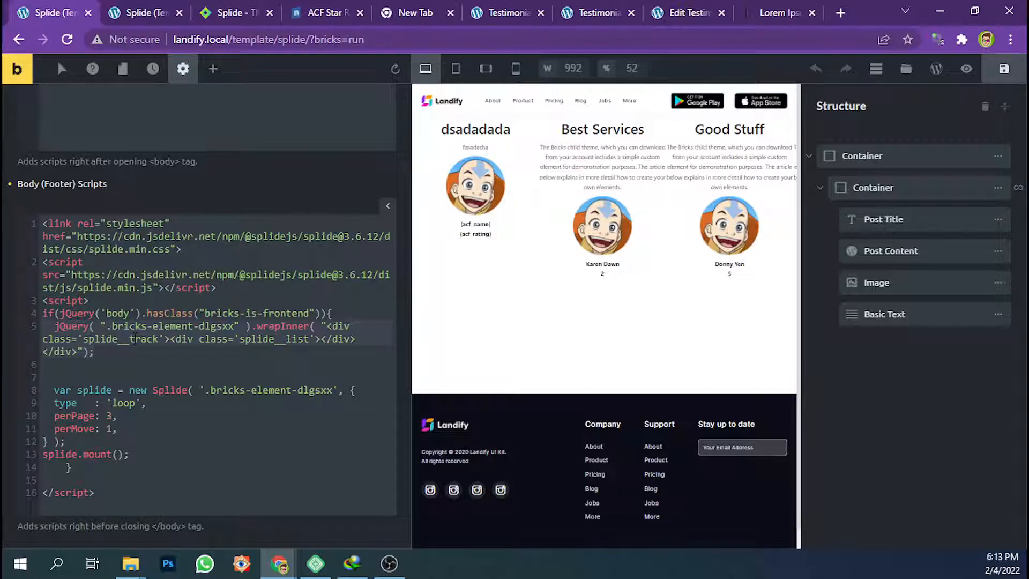
# Switch to the testimonial slider template and open the Body (Footer) Scripts in its page settings
pyautogui.click(161, 11)
pyautogui.click(499, 11)
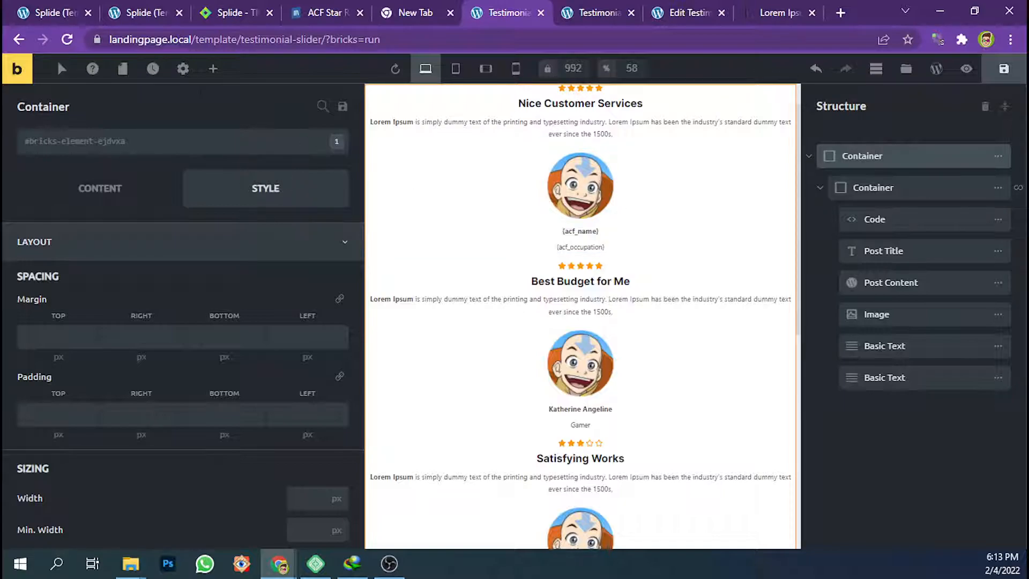
pyautogui.click(184, 72)
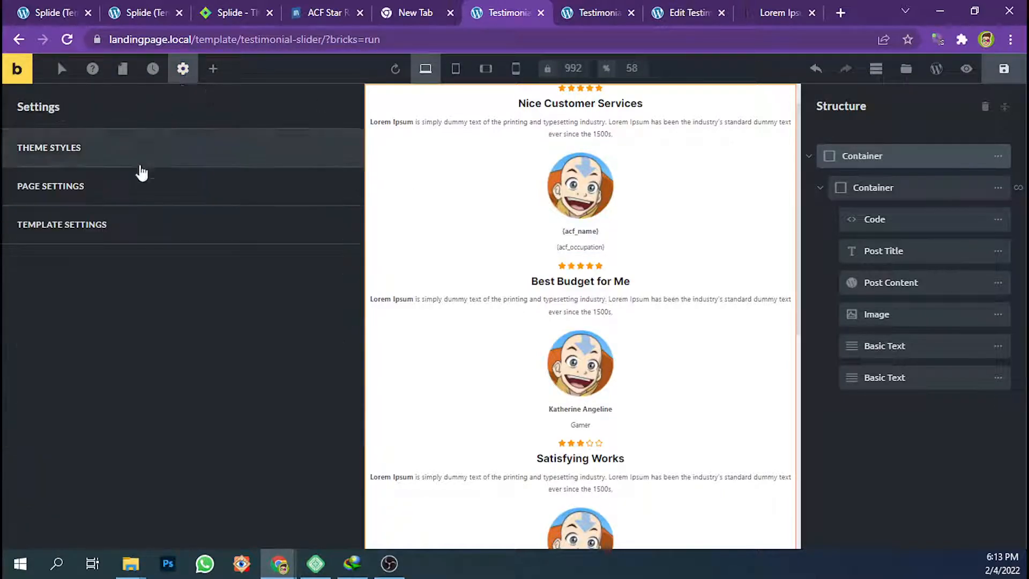
pyautogui.click(111, 223)
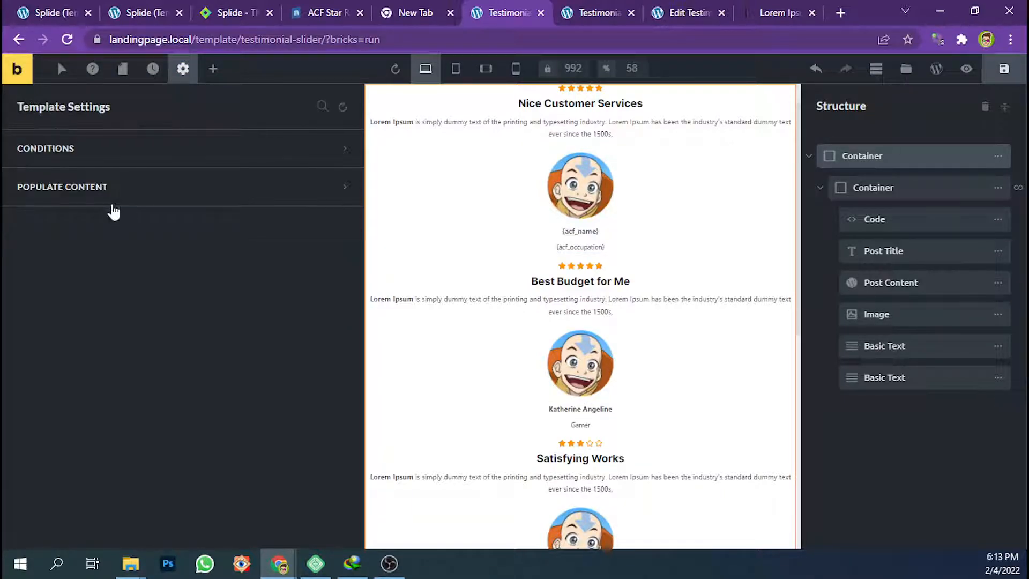
pyautogui.click(138, 104)
pyautogui.click(147, 179)
pyautogui.click(110, 271)
pyautogui.scroll(-1, 136, 332)
pyautogui.scroll(-1, 153, 407)
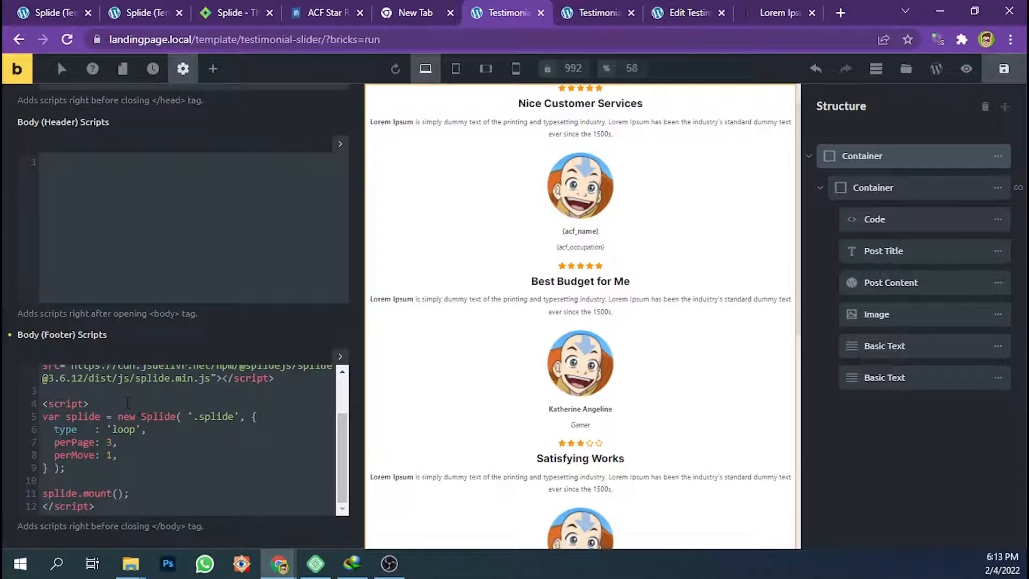
# Insert the reference template's jQuery wrapInner line for splide__track and splide__list between the opening script tag and the Splide initialization
pyautogui.click(128, 402)
pyautogui.click(109, 464)
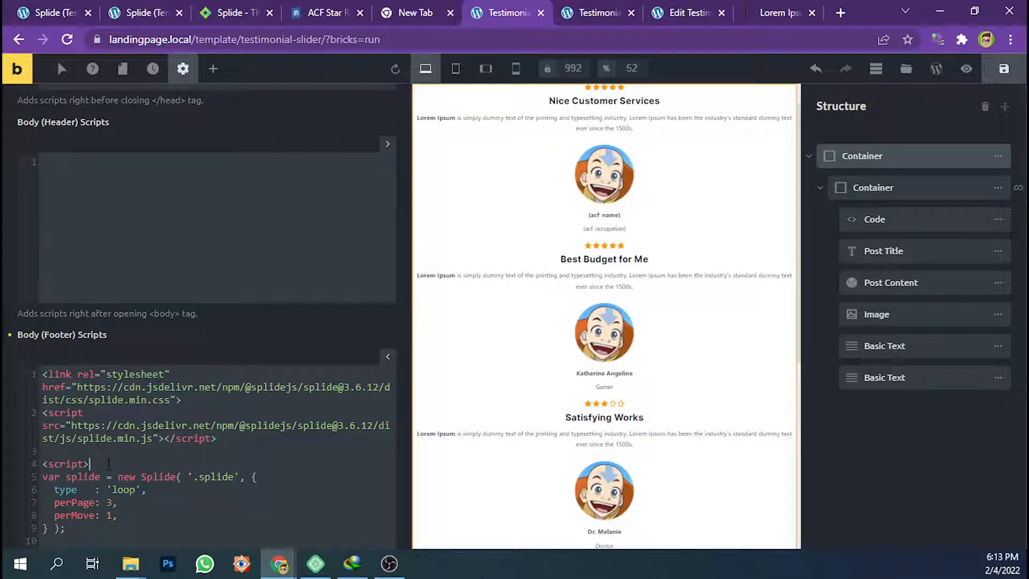
pyautogui.press('Return')
pyautogui.write('jQuery( ".bricks-element-dlgsxx" ).wrapInner( "<div class=\'splide__track\'><div class=\'splide__list\'></div></div>");')
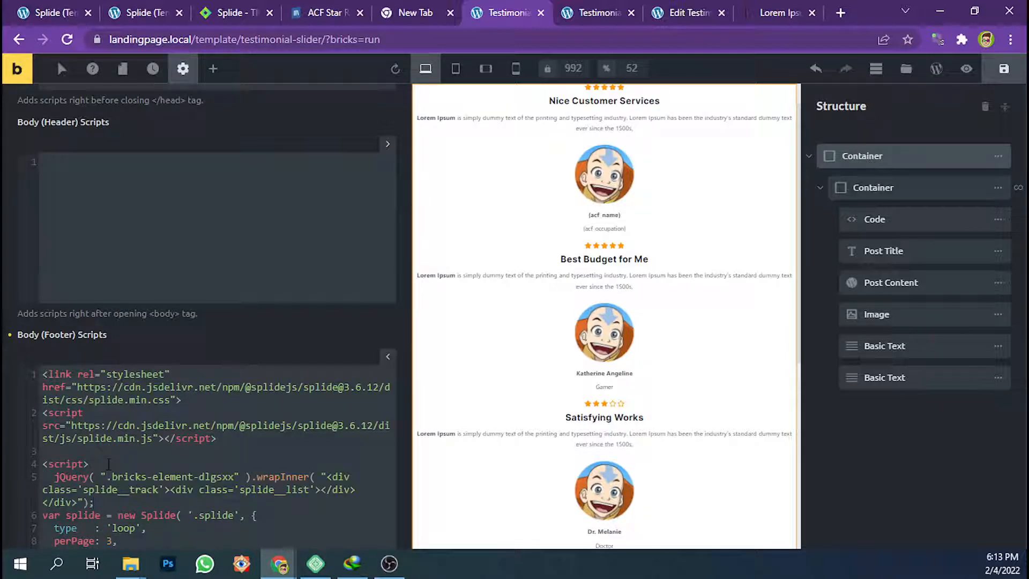
pyautogui.press('Return')
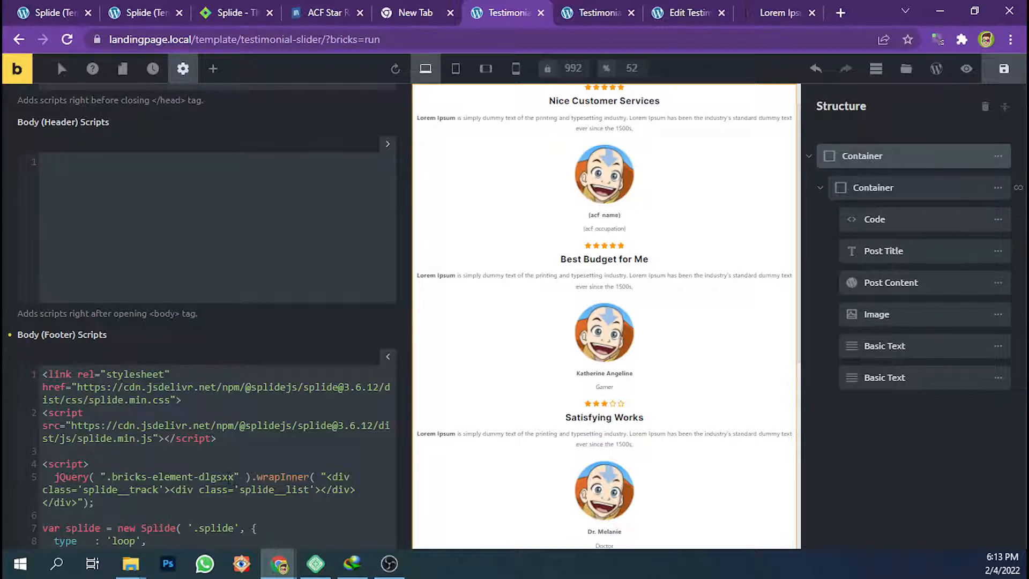
# Change the wrapInner line's target class to .splide and review its wrapper markup against the live page's element tree
pyautogui.doubleClick(145, 475)
pyautogui.write('splide')
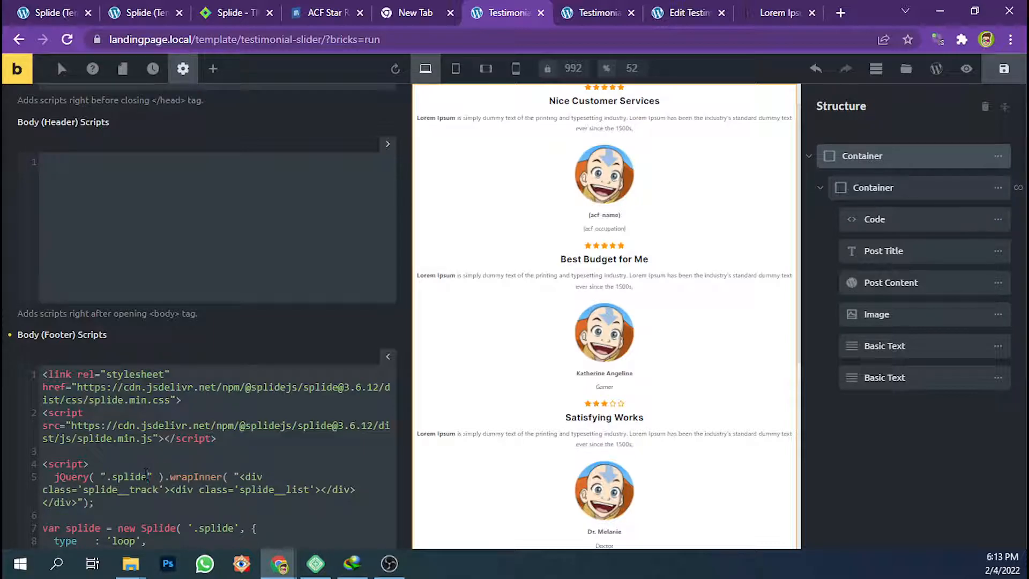
pyautogui.click(111, 476)
pyautogui.scroll(-2, 135, 476)
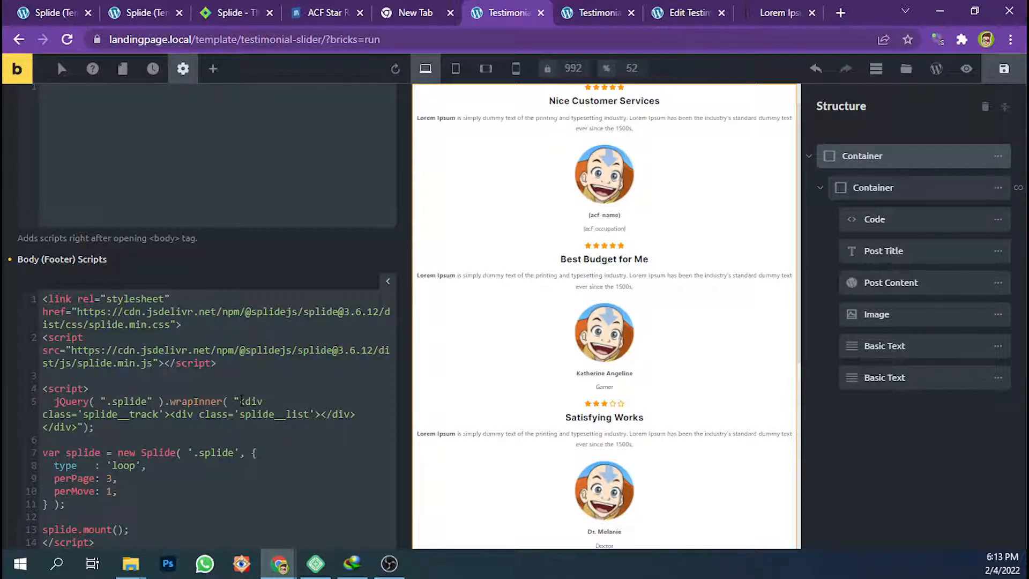
pyautogui.click(267, 406)
pyautogui.click(176, 413)
pyautogui.click(242, 402)
pyautogui.click(234, 414)
pyautogui.click(596, 11)
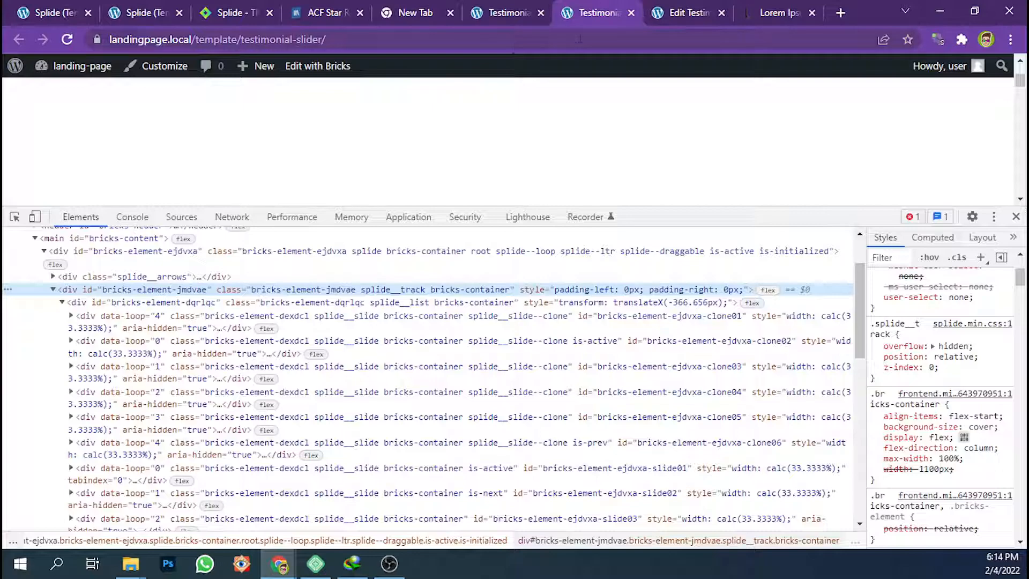
pyautogui.click(493, 11)
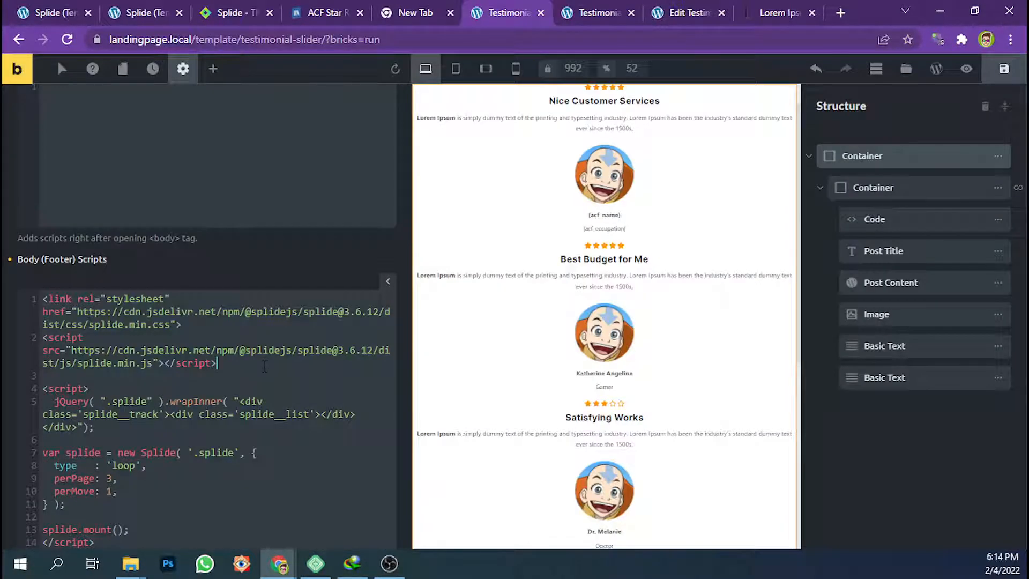
# Copy the wrapInner line, delete it from the footer script along with the leftover blank lines, and save the template
pyautogui.moveTo(98, 428); pyautogui.dragTo(23, 407)
pyautogui.hotkey('ctrl', 'c')
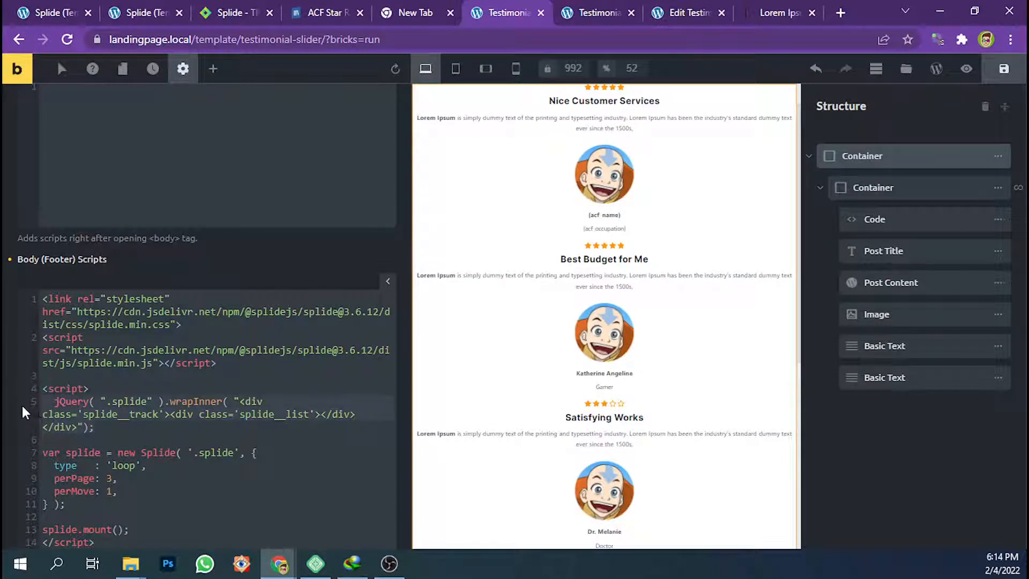
pyautogui.click(998, 75)
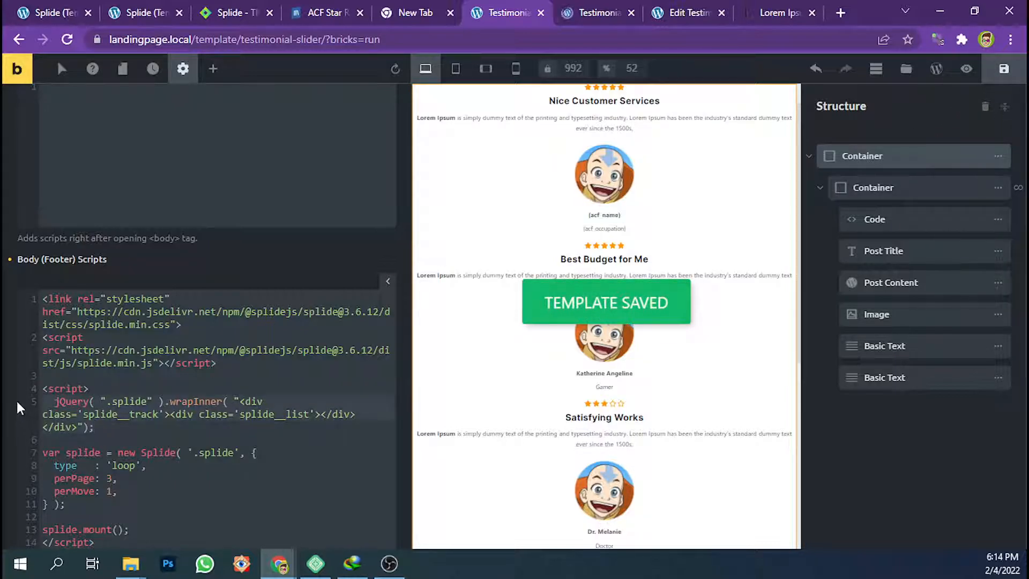
pyautogui.press('BackSpace')
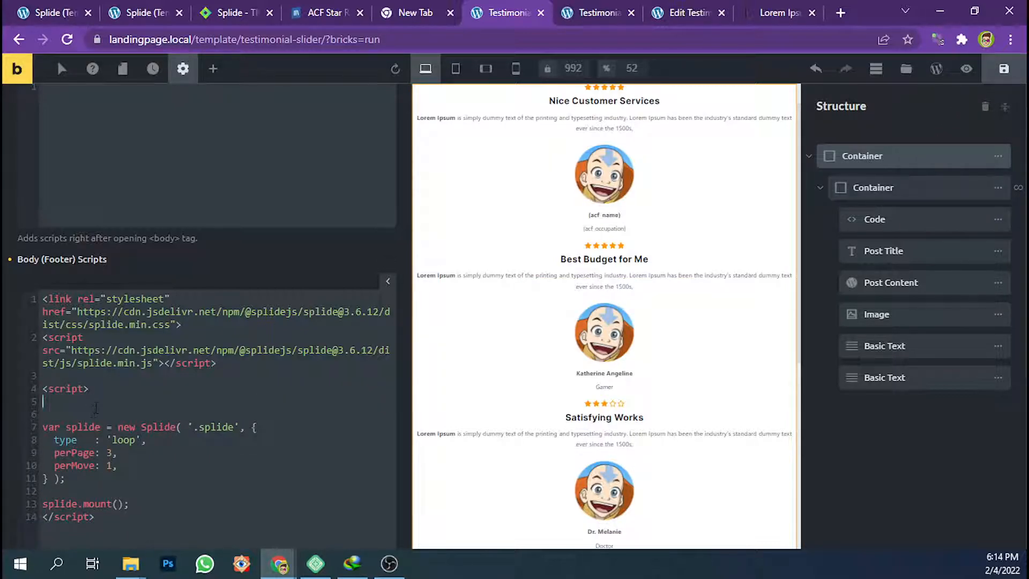
pyautogui.press('Delete')
pyautogui.press('Delete')
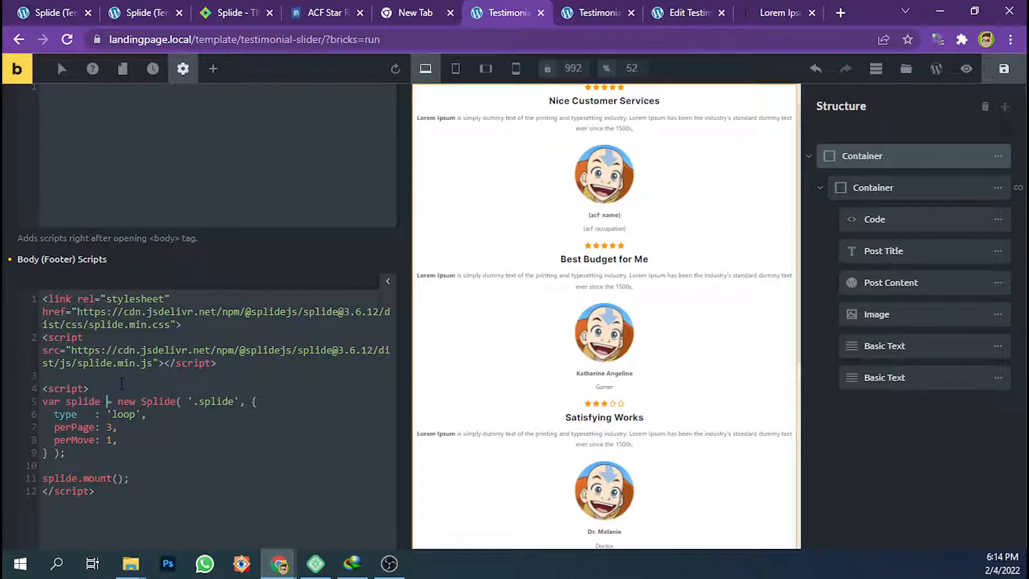
pyautogui.click(1004, 69)
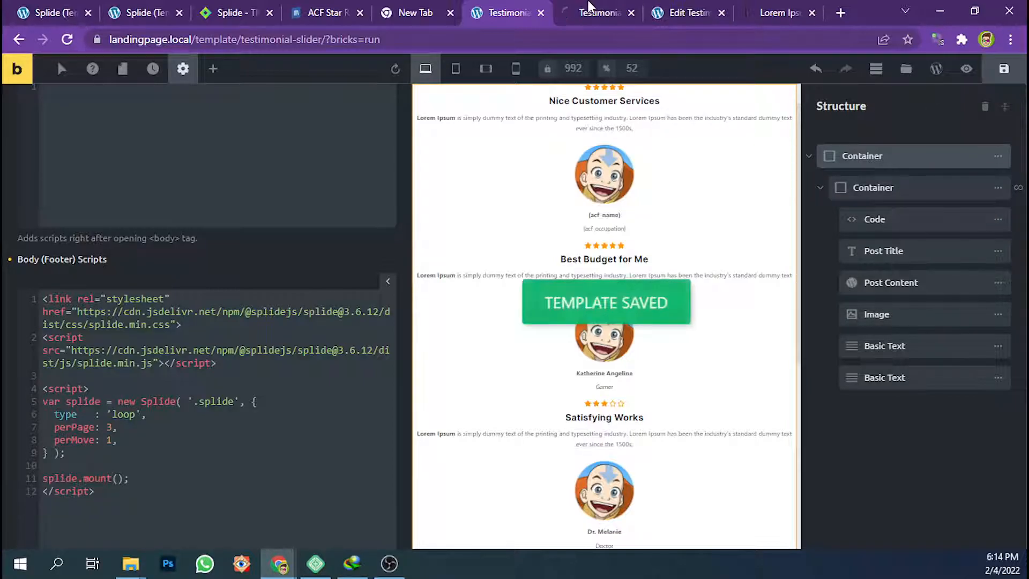
# Examine how the slides sit inside the splide container on the live page without wrappers, and check the Splide code example
pyautogui.click(589, 8)
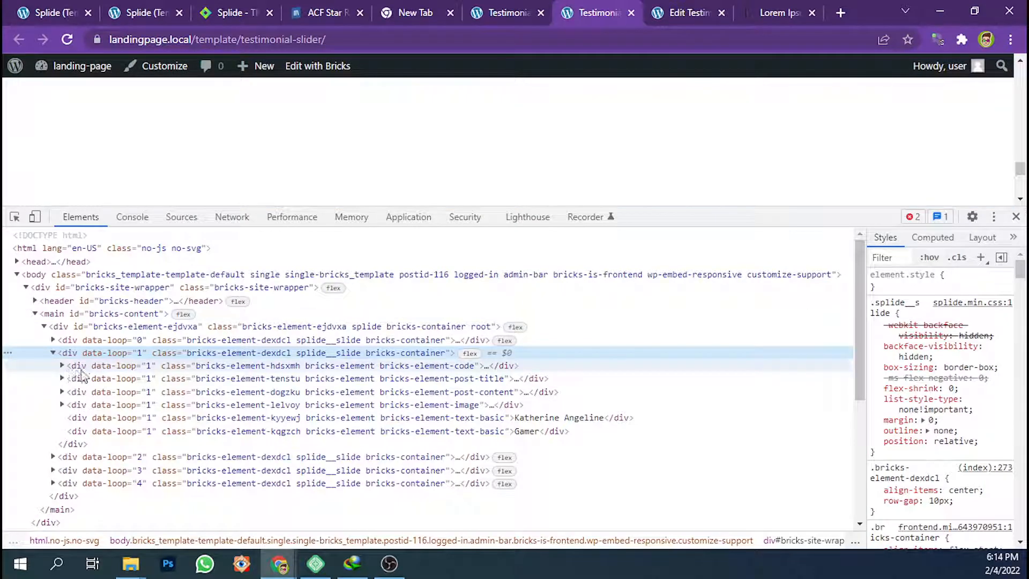
pyautogui.click(53, 353)
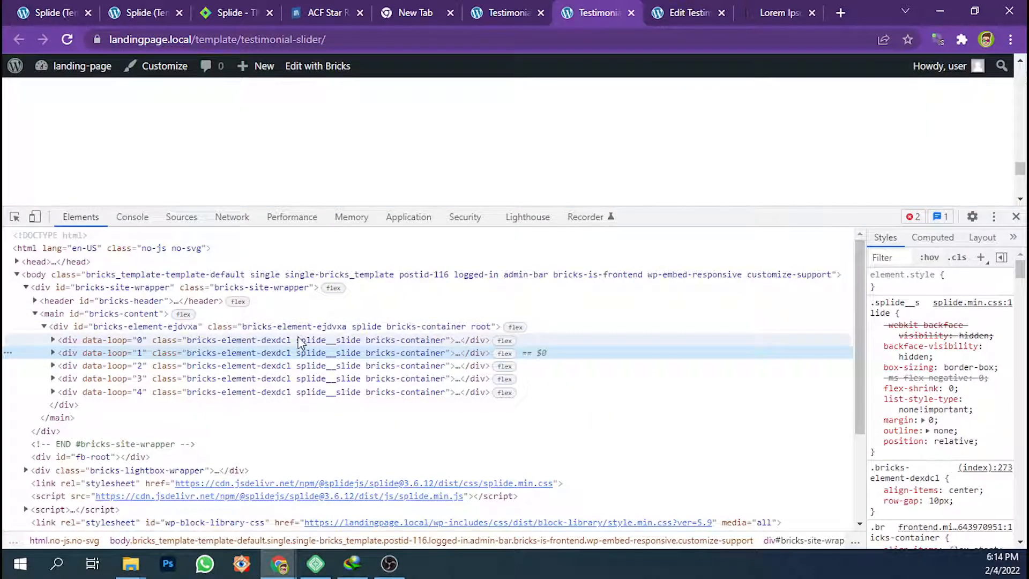
pyautogui.click(350, 340)
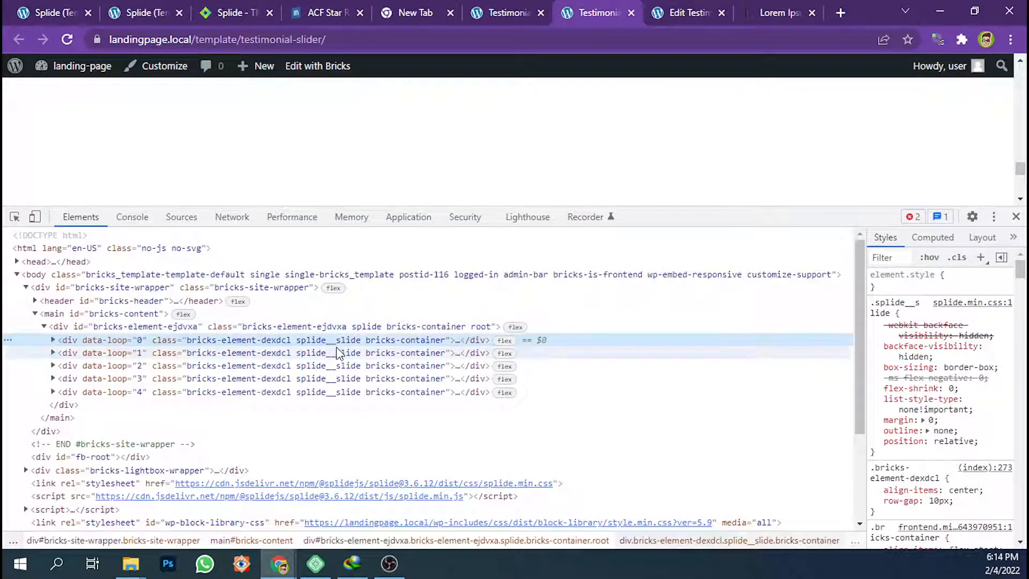
pyautogui.press('Down')
pyautogui.press('Down')
pyautogui.press('Down')
pyautogui.press('Down')
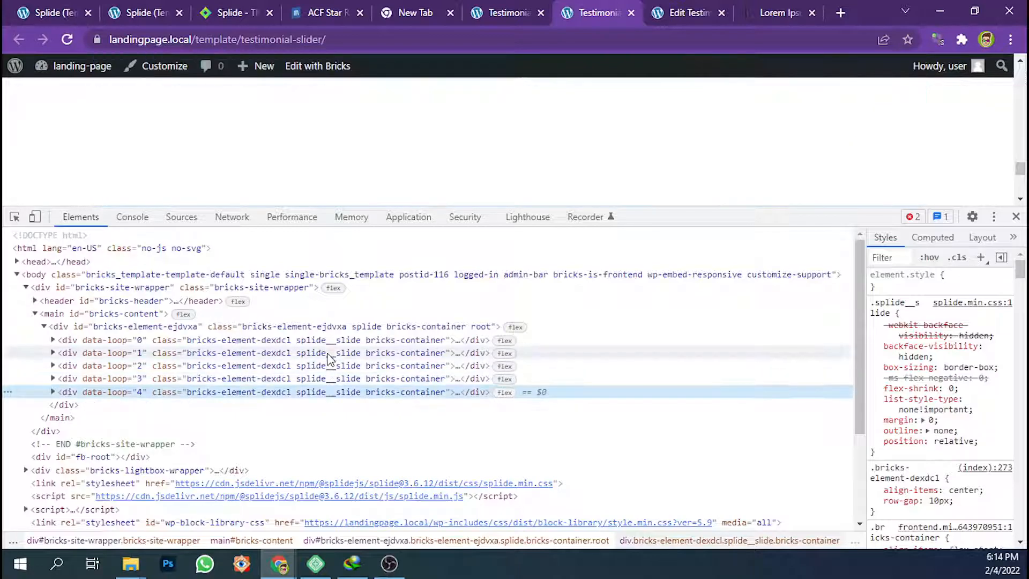
pyautogui.click(330, 342)
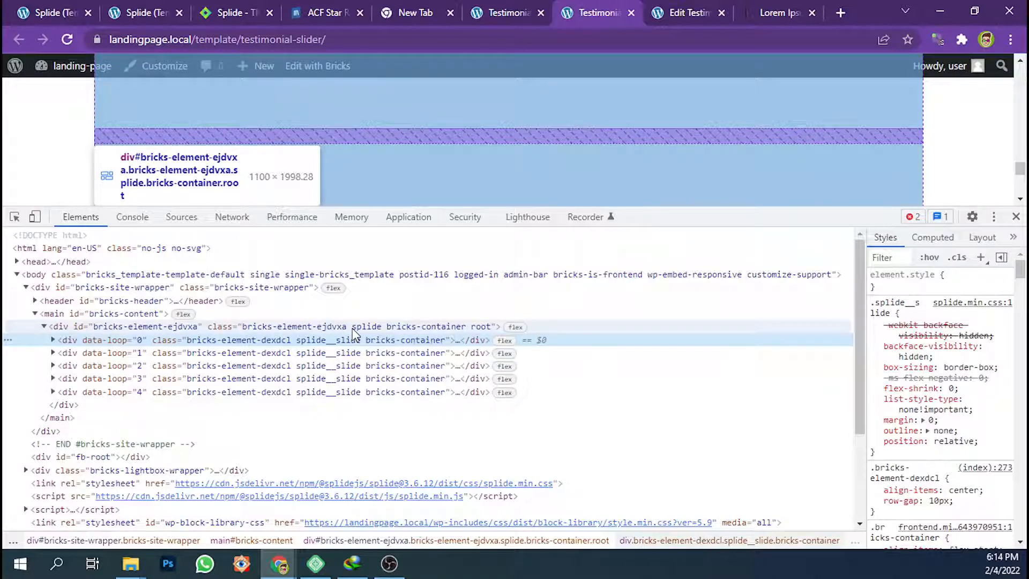
pyautogui.click(354, 328)
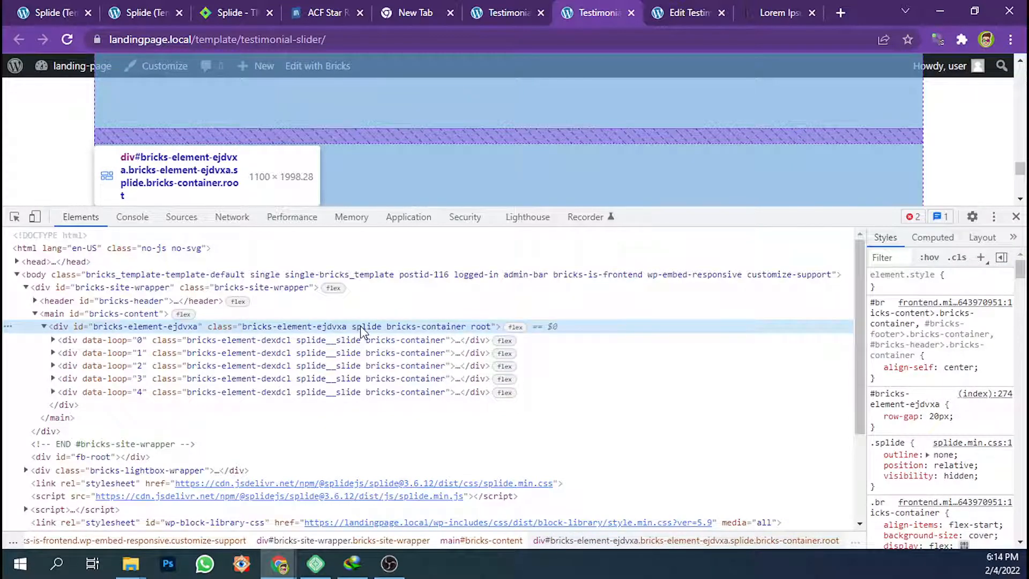
pyautogui.click(254, 15)
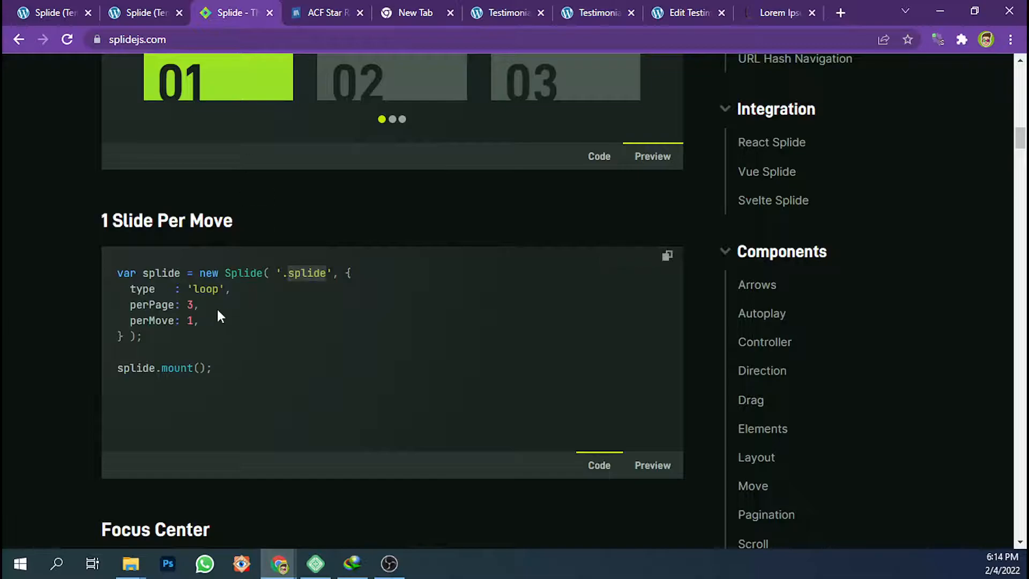
pyautogui.scroll(5, 277, 287)
# Paste the .splide wrapInner line back before the Splide initialization in the template's footer script and save the template
pyautogui.click(415, 13)
pyautogui.click(507, 12)
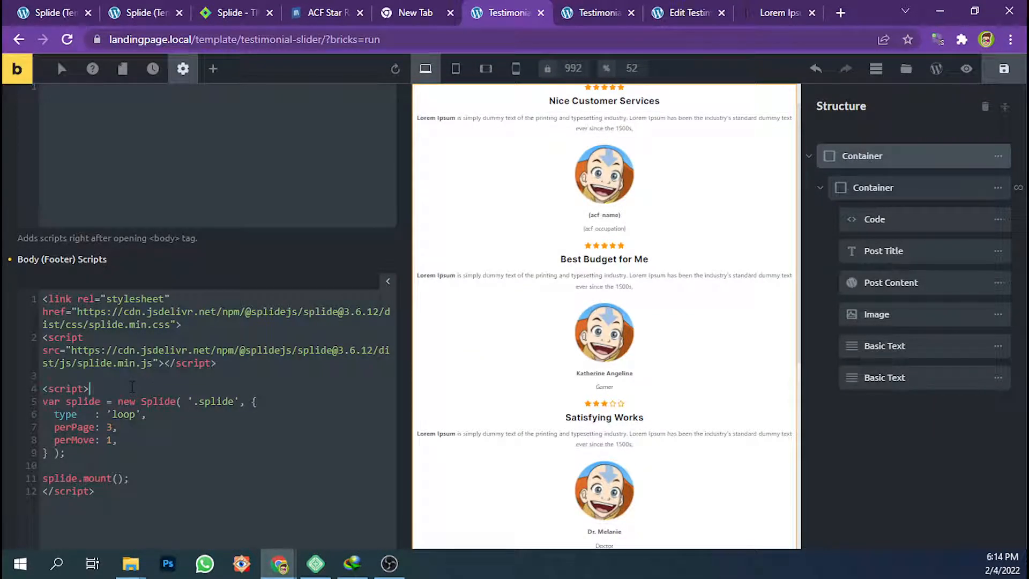
pyautogui.press('Return')
pyautogui.hotkey('ctrl', 'v')
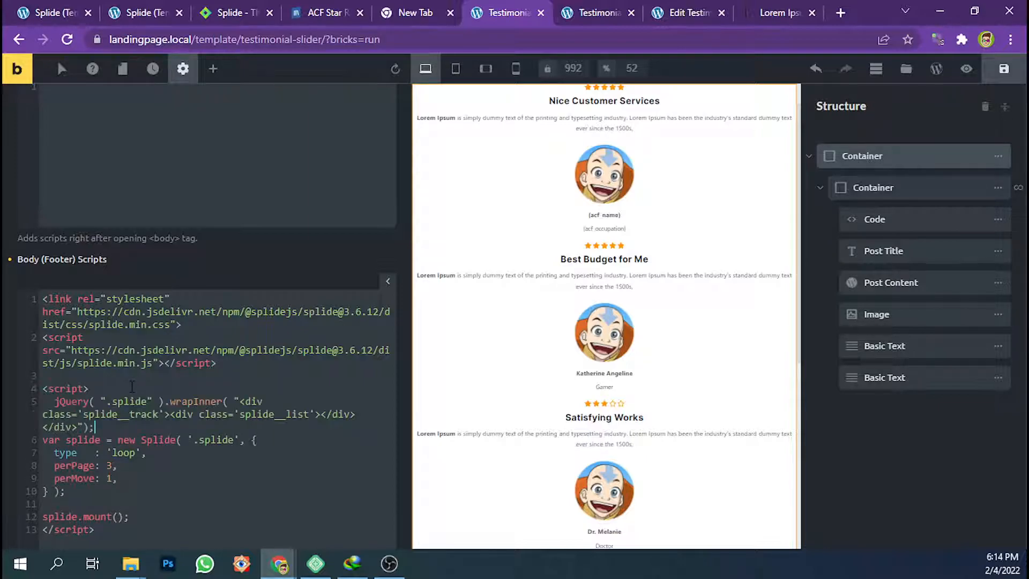
pyautogui.press('Return')
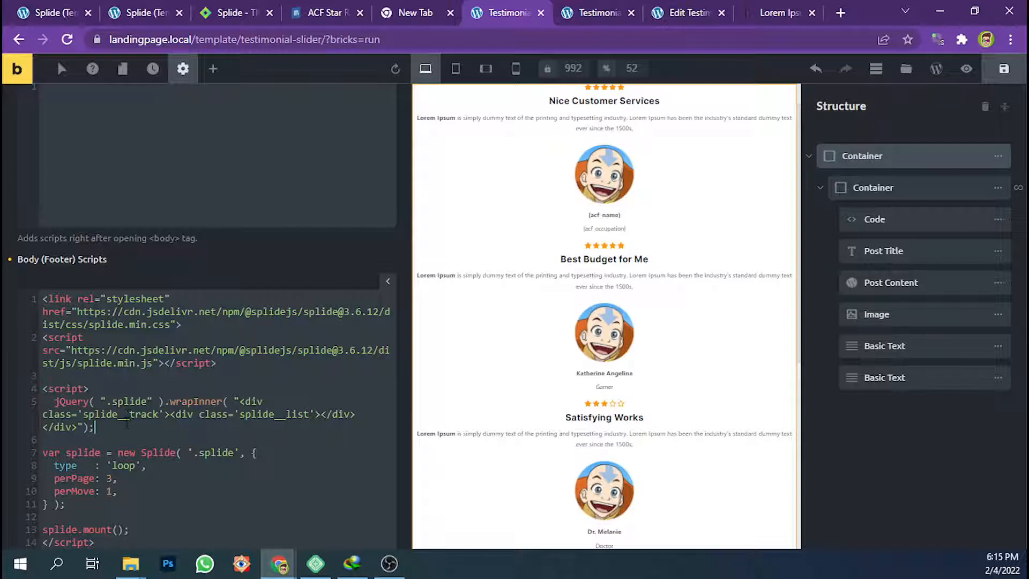
pyautogui.click(1002, 75)
# Reload the live testimonial slider page and compare its markup with JavaScript disabled and enabled
pyautogui.click(596, 13)
pyautogui.press('F5')
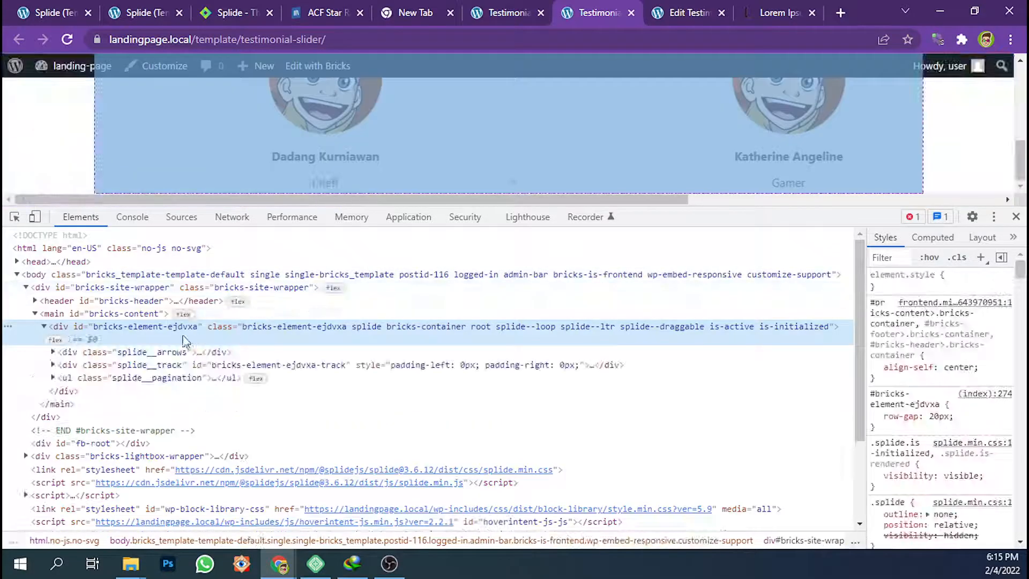
pyautogui.scroll(3, 528, 161)
pyautogui.scroll(-1, 536, 164)
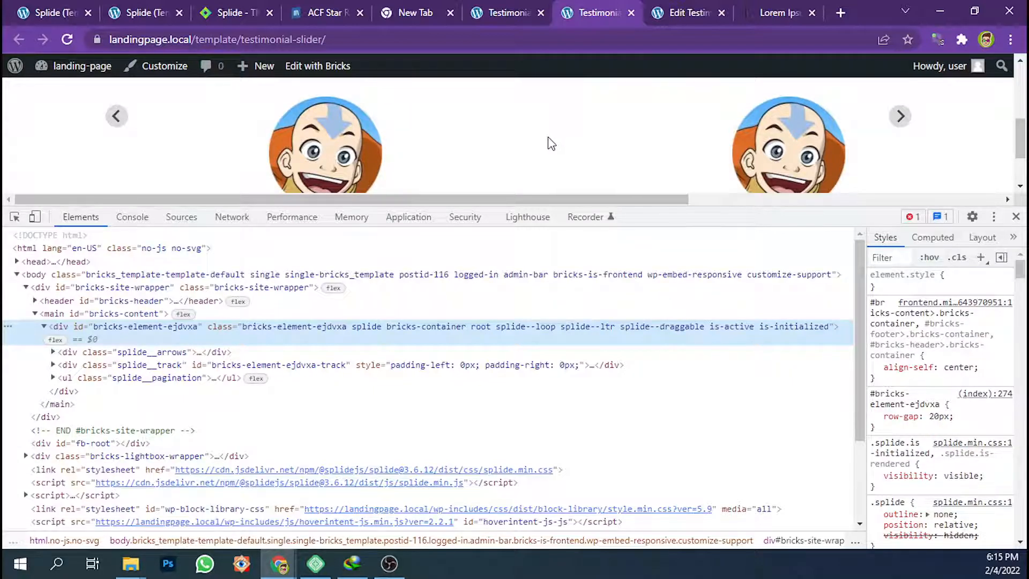
pyautogui.click(938, 40)
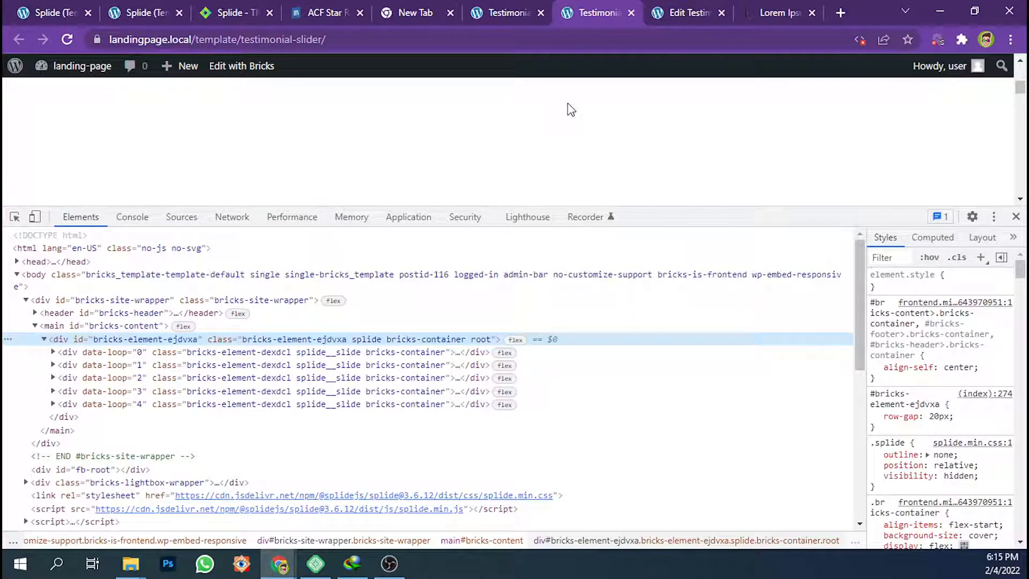
pyautogui.click(936, 39)
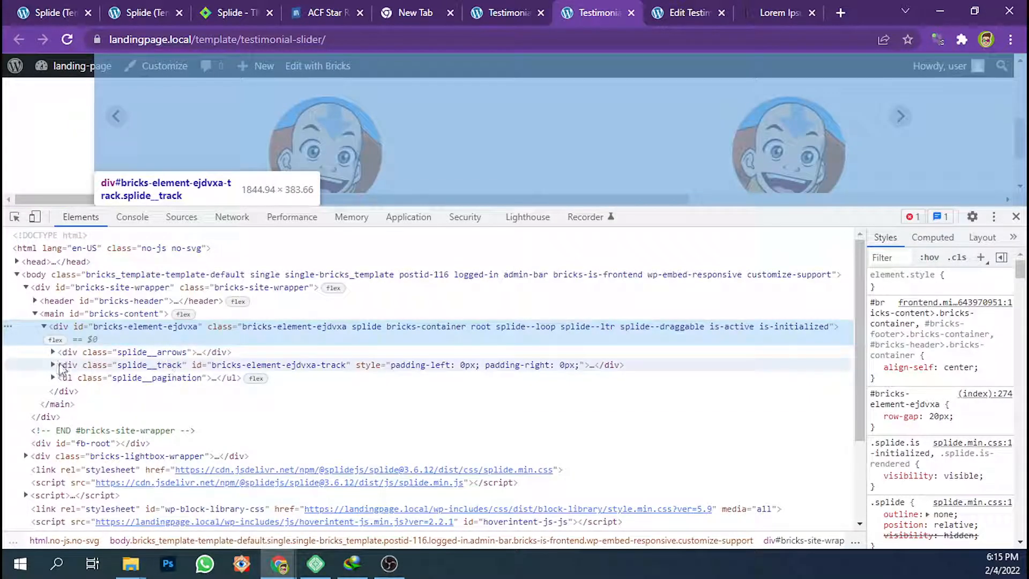
# Expand the splide__track and splide__list wrappers in the live page's element tree and examine their nesting and styles
pyautogui.click(53, 365)
pyautogui.click(62, 377)
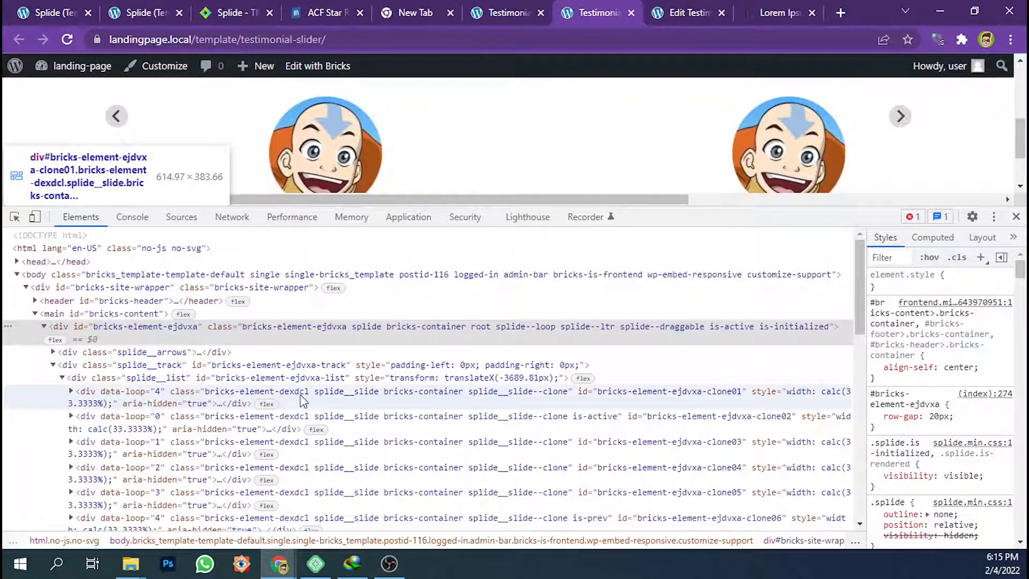
pyautogui.click(300, 396)
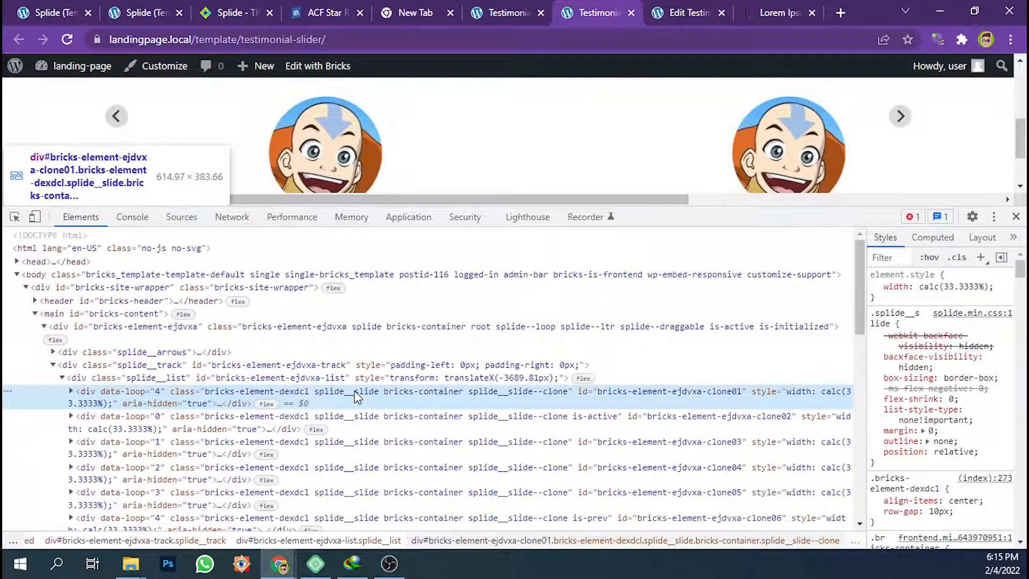
pyautogui.click(347, 378)
pyautogui.click(343, 367)
pyautogui.click(342, 377)
pyautogui.click(341, 365)
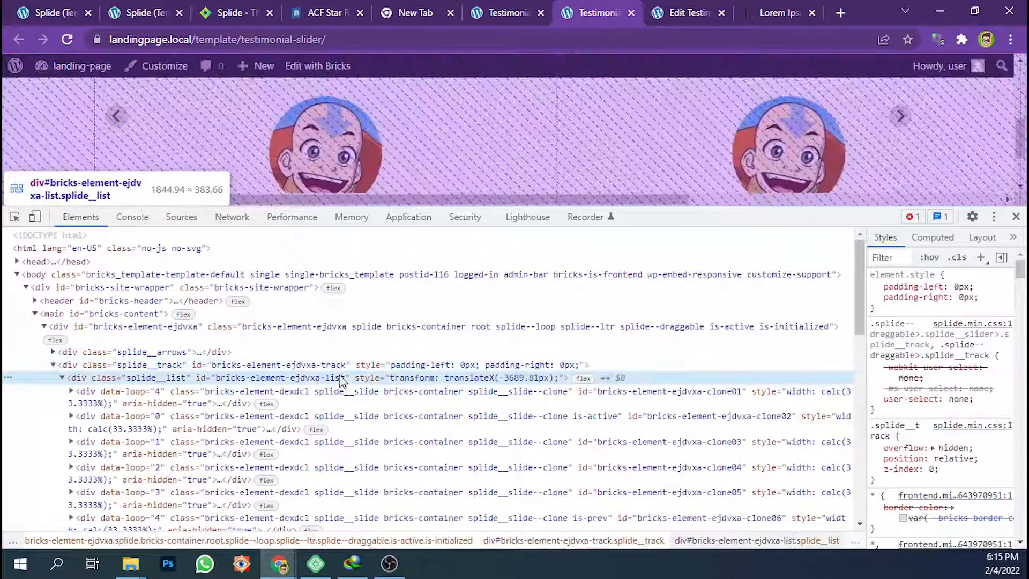
pyautogui.click(341, 377)
pyautogui.click(340, 365)
pyautogui.click(341, 378)
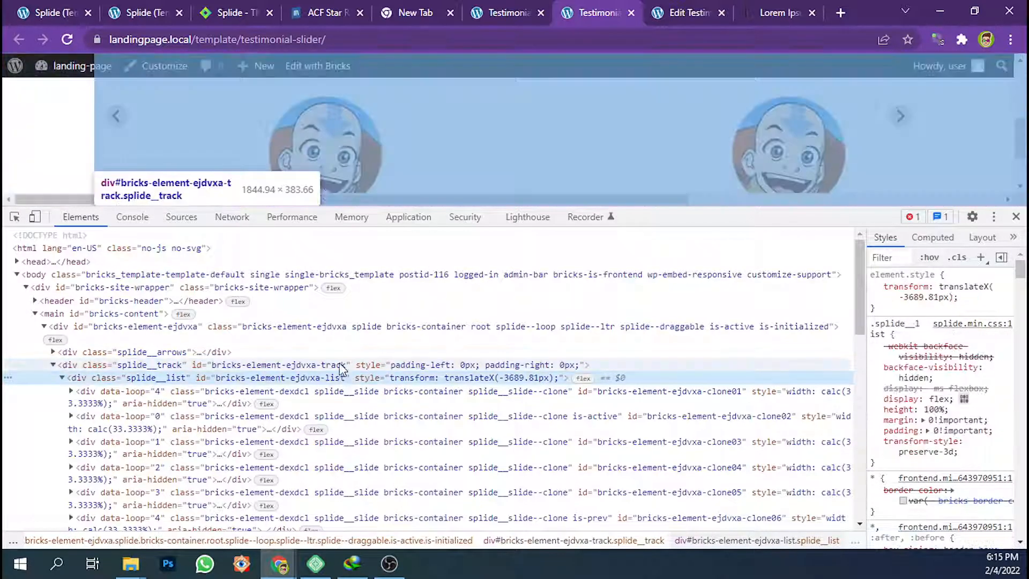
pyautogui.click(341, 365)
pyautogui.click(341, 378)
pyautogui.click(340, 364)
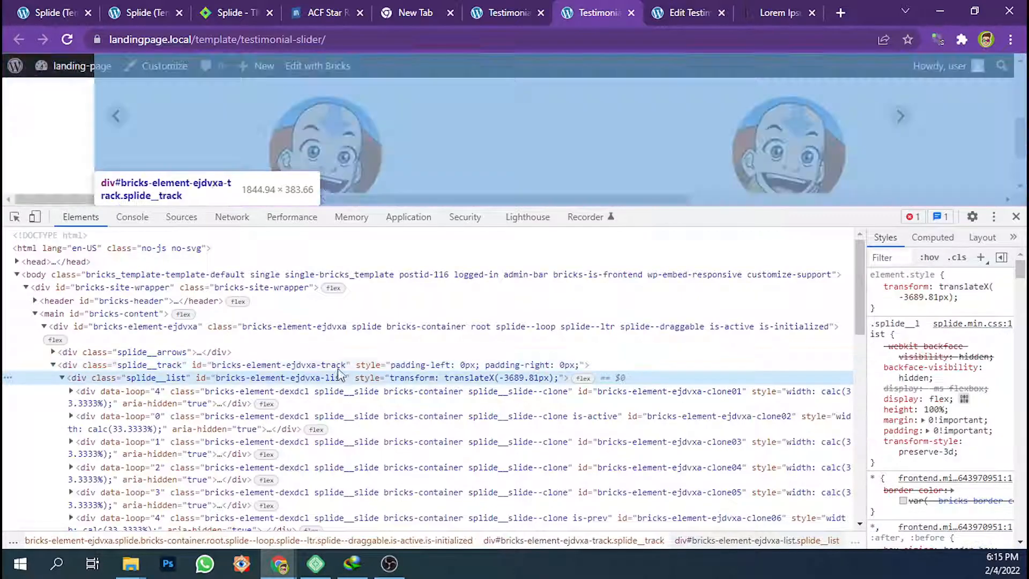
# Compare the wrapInner line in the template's footer script with the splide container's markup on the live page, and close the developer tools
pyautogui.click(160, 7)
pyautogui.click(331, 7)
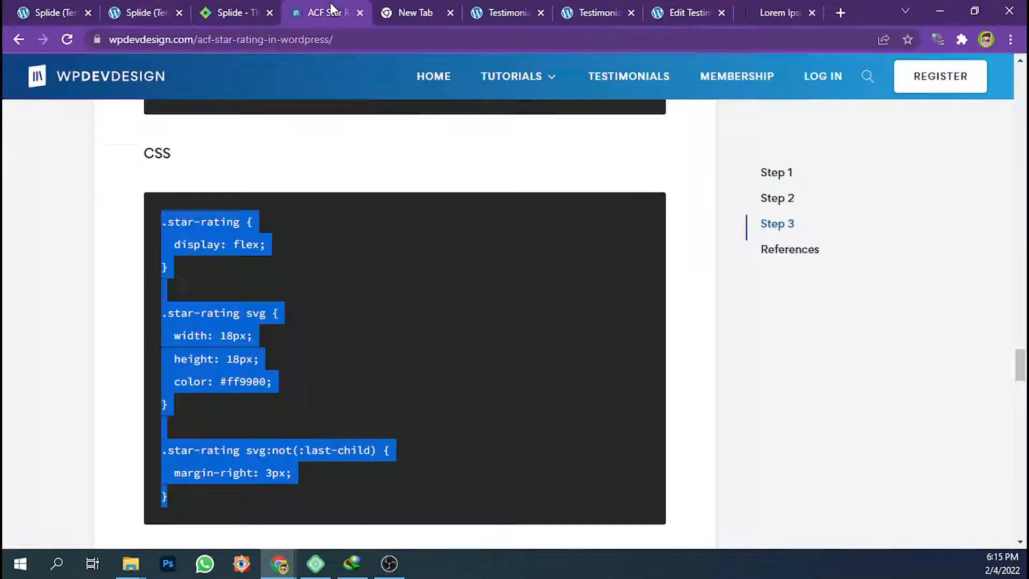
pyautogui.click(403, 8)
pyautogui.click(493, 8)
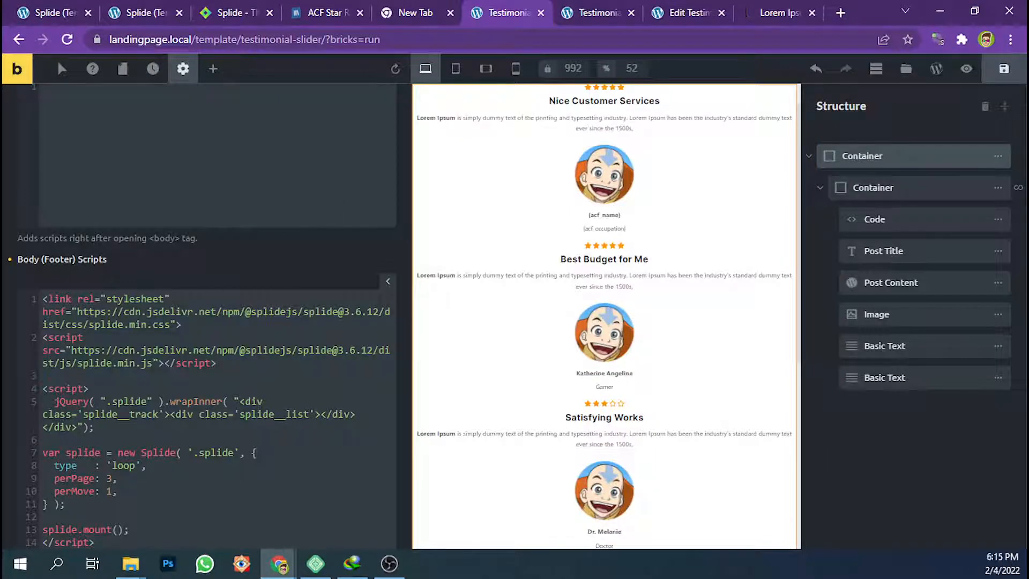
pyautogui.click(47, 404)
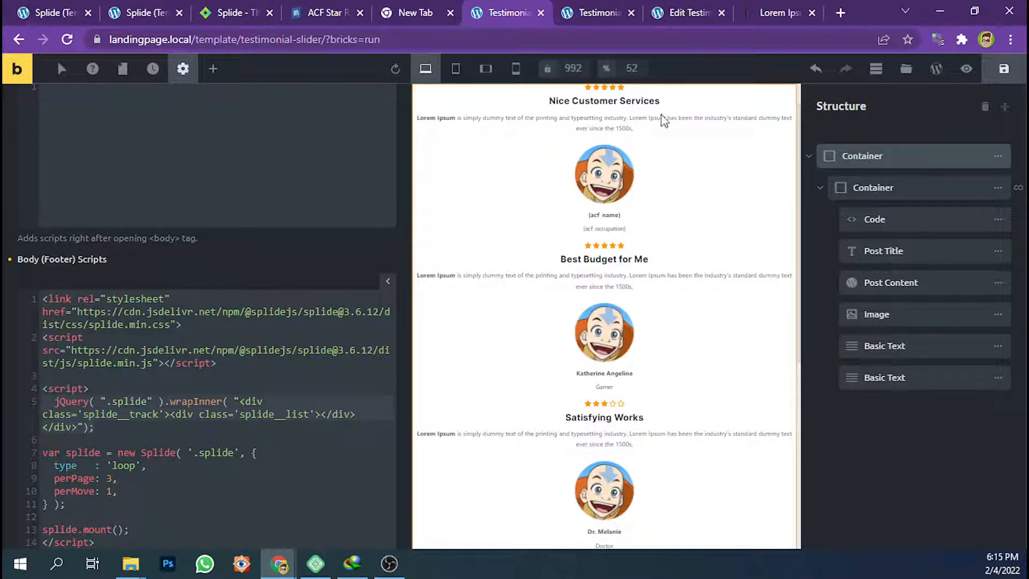
pyautogui.click(686, 12)
pyautogui.click(610, 12)
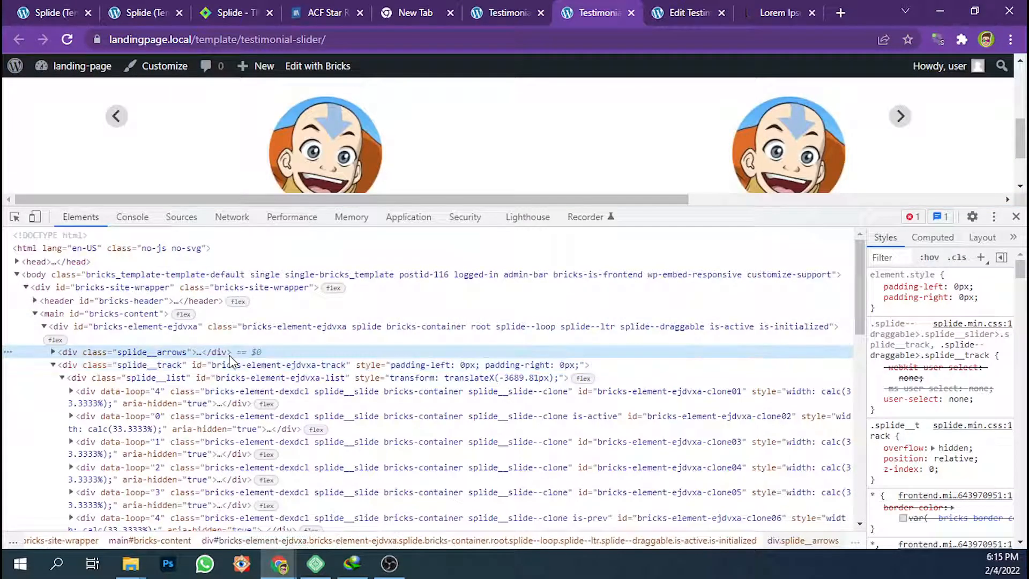
pyautogui.click(231, 335)
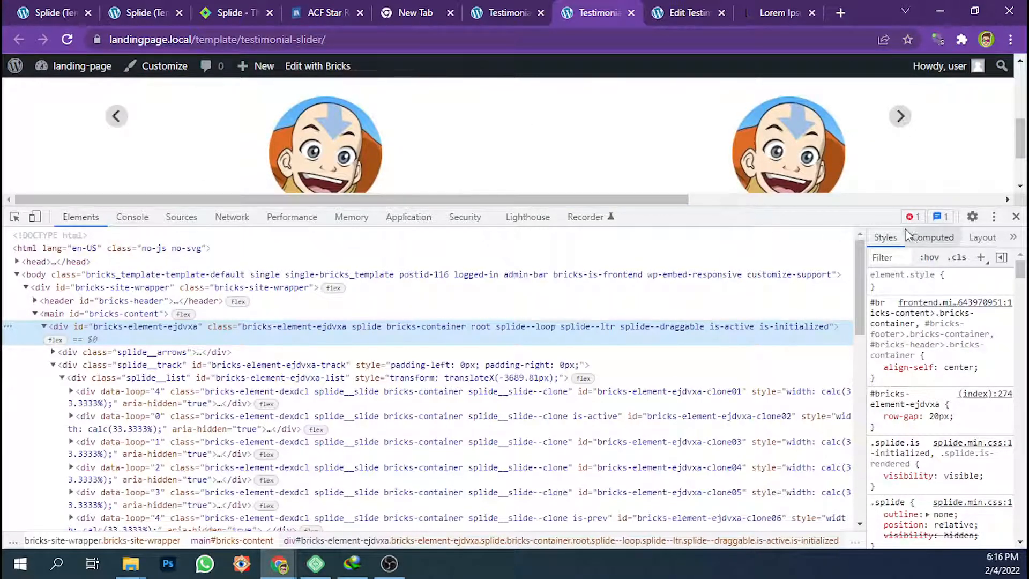
pyautogui.click(1015, 216)
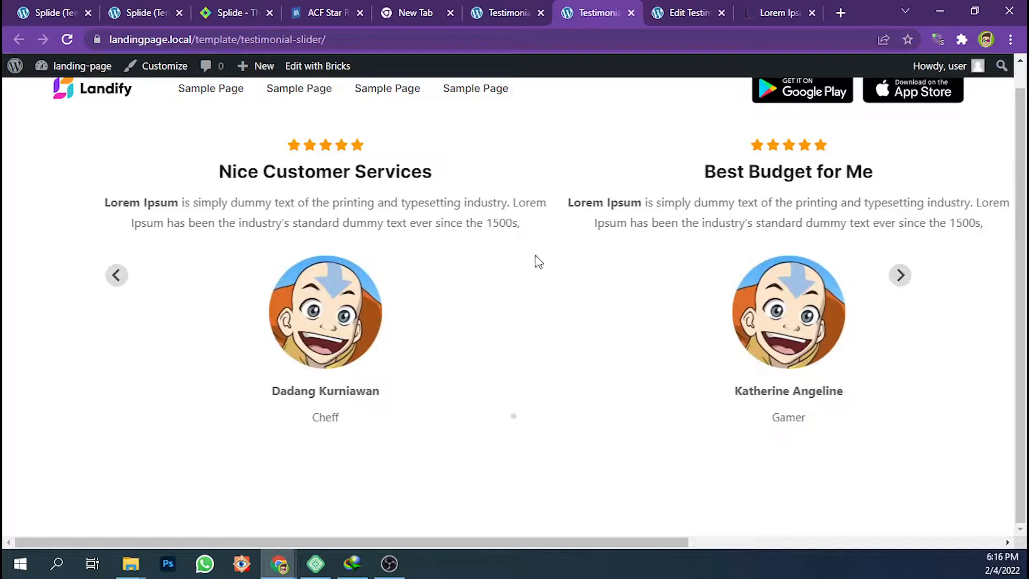
# Check the Splide multiple-slides example, and cycle the live testimonial slider backwards through its slides to check looping and overflow
pyautogui.click(231, 13)
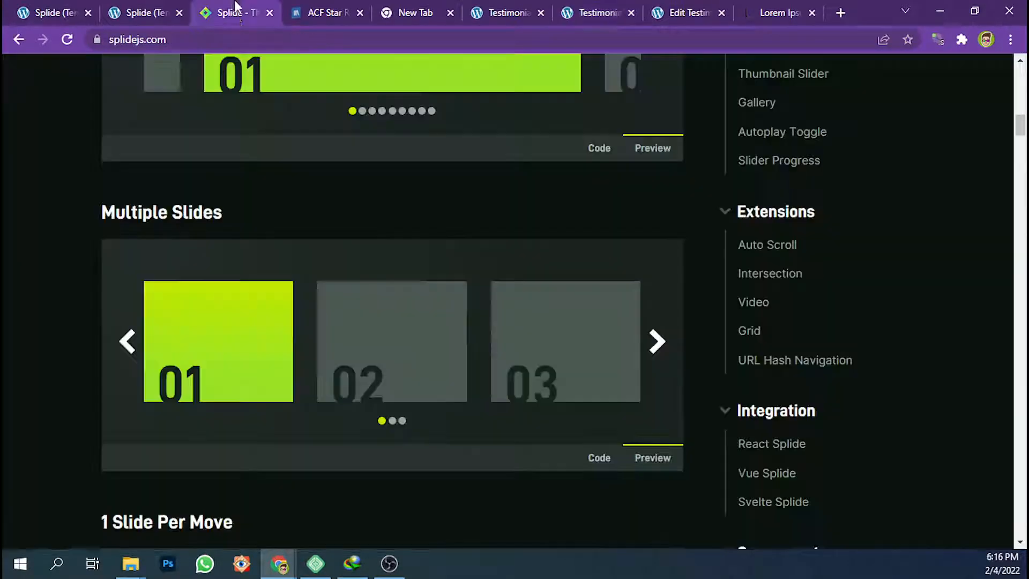
pyautogui.click(511, 12)
pyautogui.click(594, 12)
pyautogui.click(116, 276)
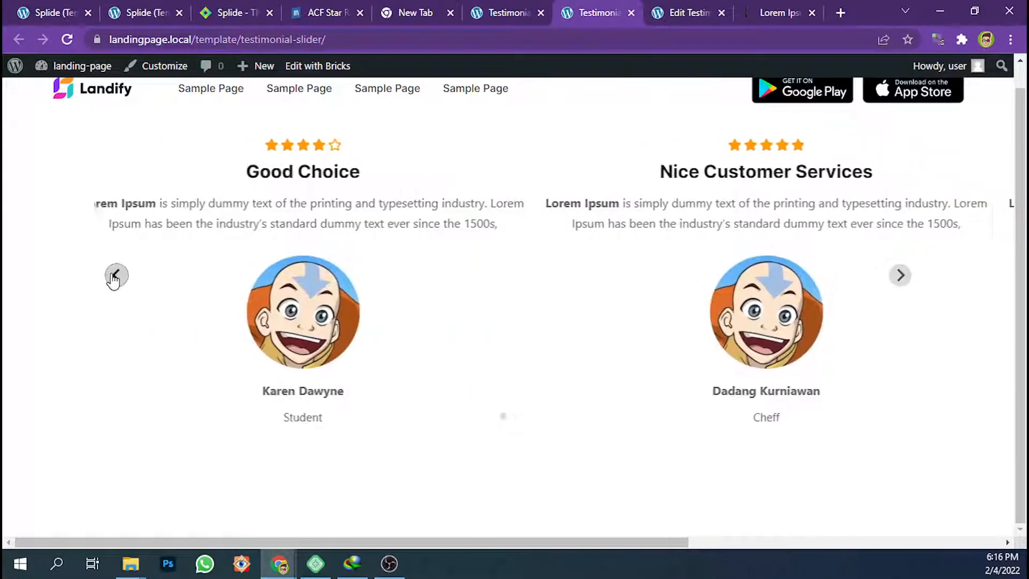
pyautogui.click(116, 276)
pyautogui.click(115, 275)
pyautogui.click(116, 276)
pyautogui.click(116, 276)
pyautogui.click(116, 275)
pyautogui.click(116, 275)
pyautogui.click(116, 275)
pyautogui.click(116, 276)
pyautogui.click(115, 275)
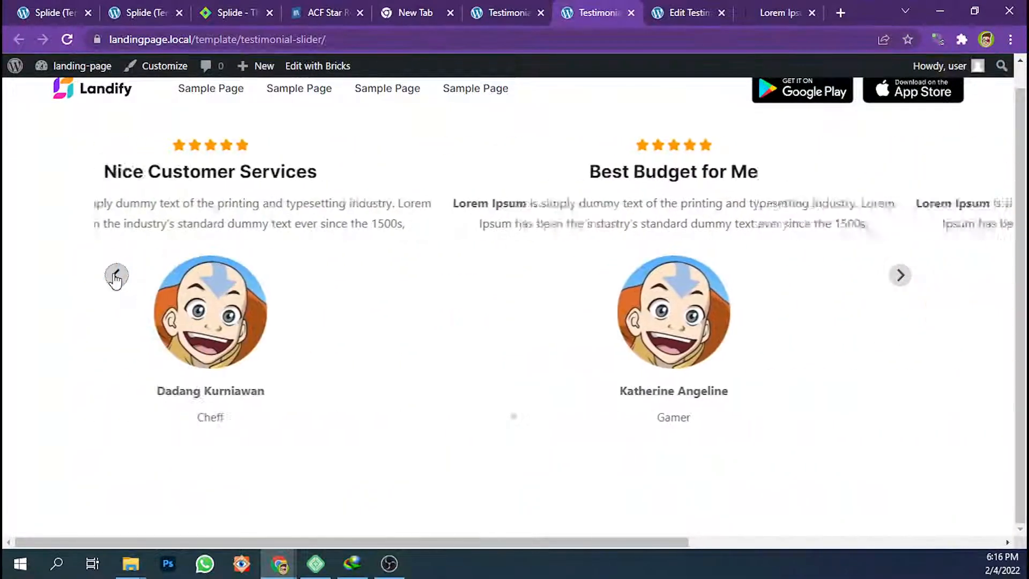
pyautogui.moveTo(436, 541); pyautogui.dragTo(113, 368)
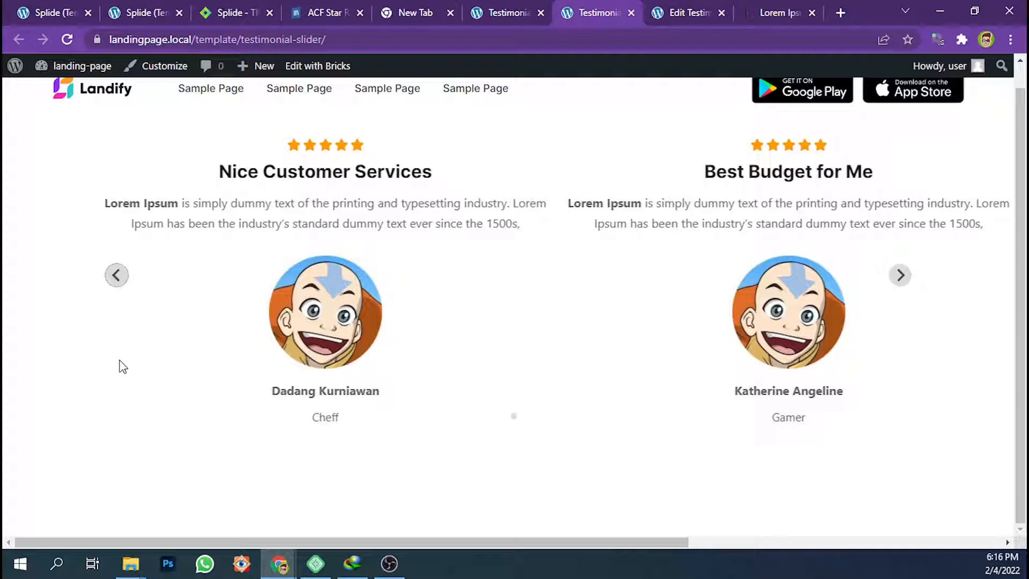
# Inspect a testimonial slide on the live page and select its splide__track wrapper in the element tree to examine its styles
pyautogui.hotkey('ctrl', 'shift', 'c')
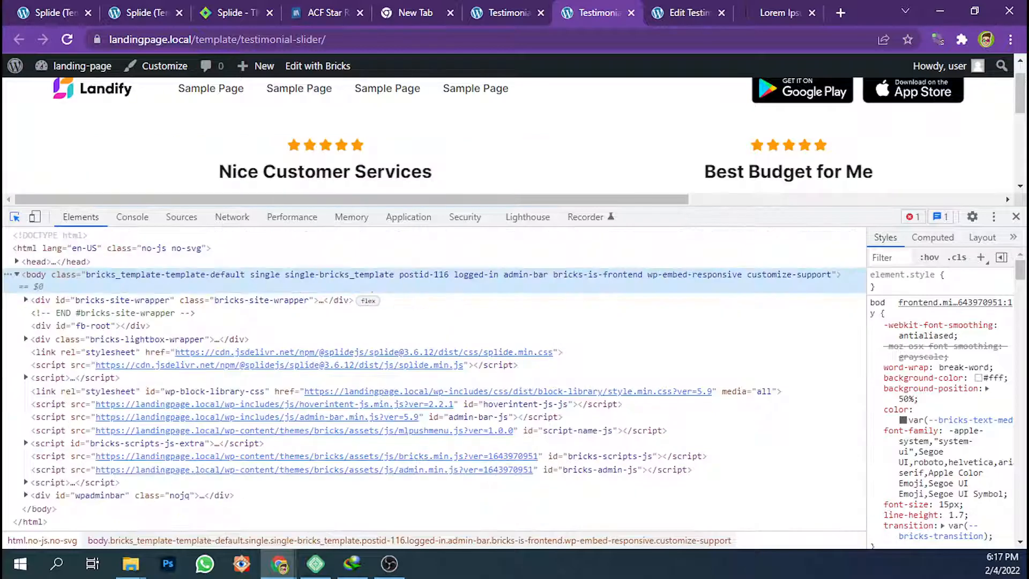
pyautogui.hotkey('alt', 'Tab')
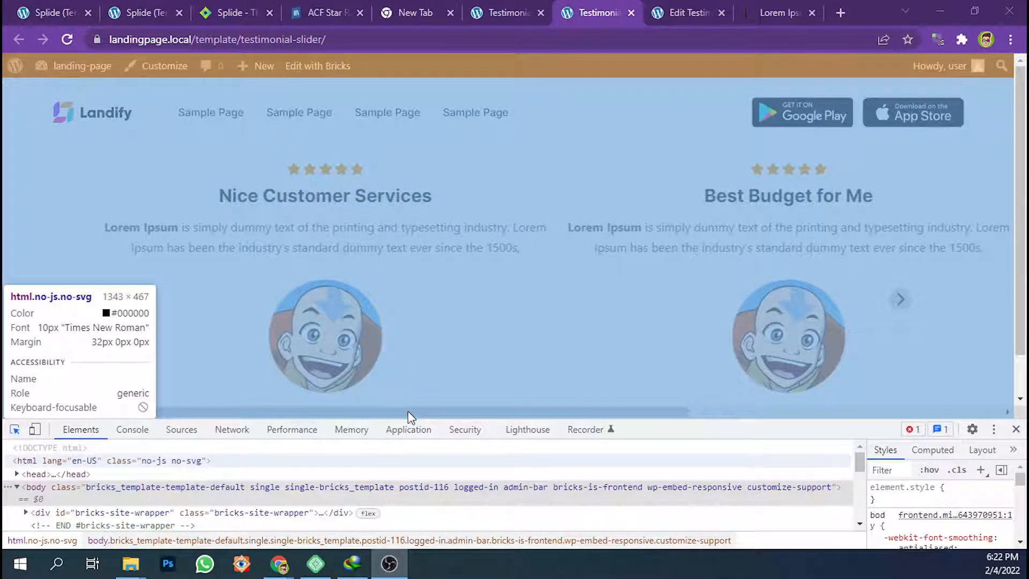
pyautogui.click(409, 417)
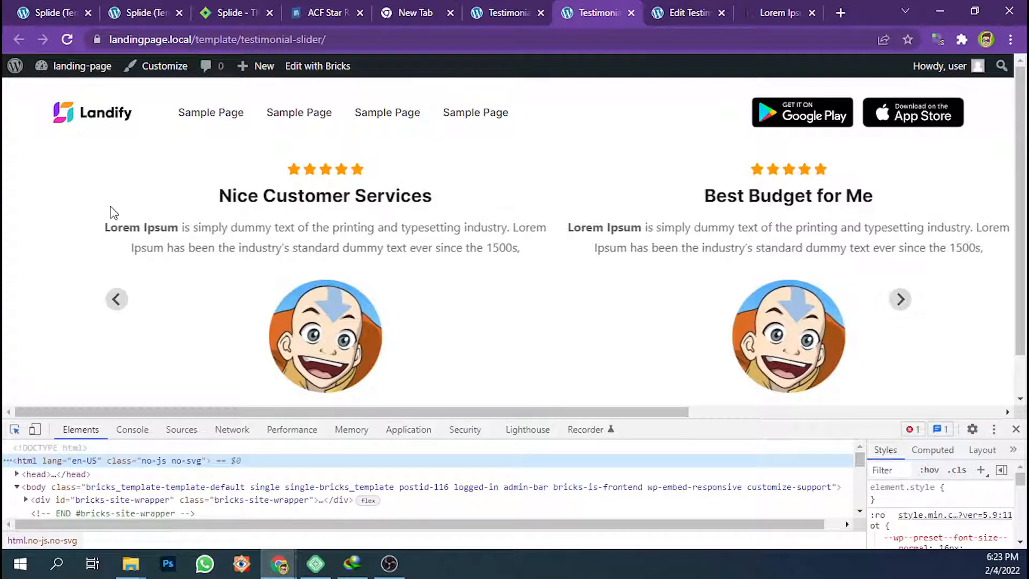
pyautogui.hotkey('ctrl', 'shift', 'c')
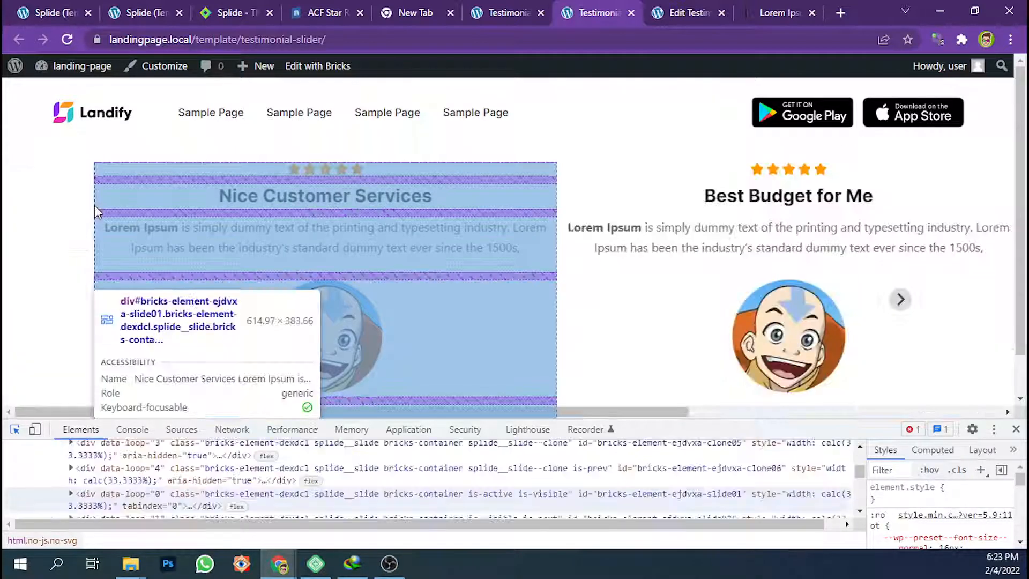
pyautogui.click(95, 205)
pyautogui.moveTo(721, 419); pyautogui.dragTo(722, 317)
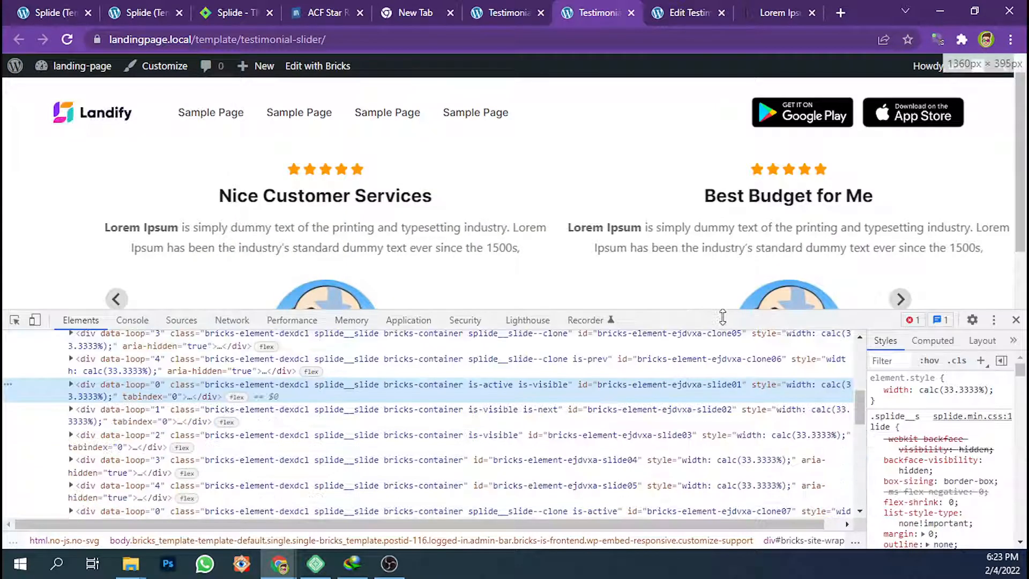
pyautogui.scroll(3, 177, 375)
pyautogui.click(175, 360)
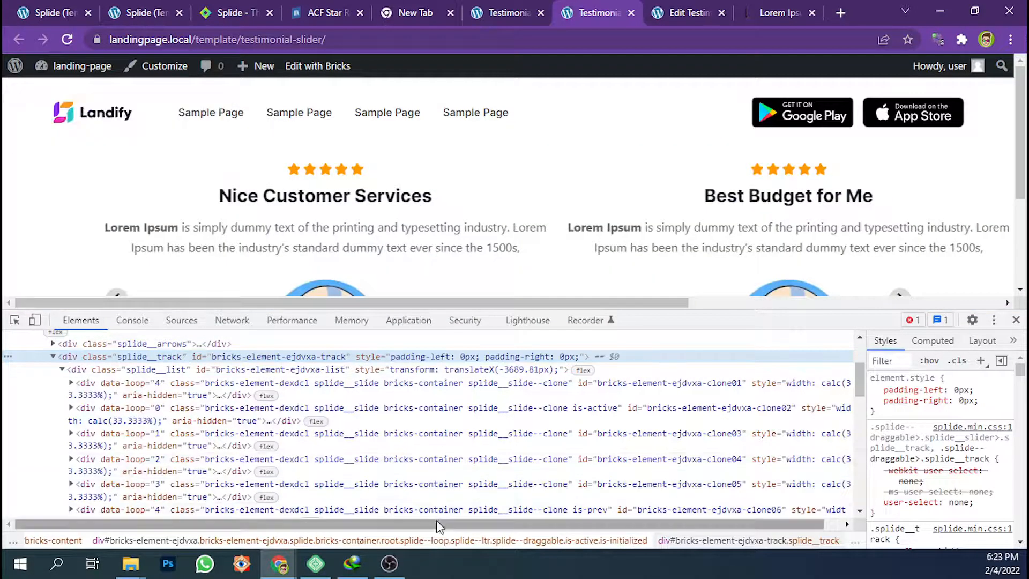
pyautogui.moveTo(436, 520); pyautogui.dragTo(477, 525)
pyautogui.moveTo(548, 525); pyautogui.dragTo(352, 513)
pyautogui.moveTo(356, 303); pyautogui.dragTo(386, 311)
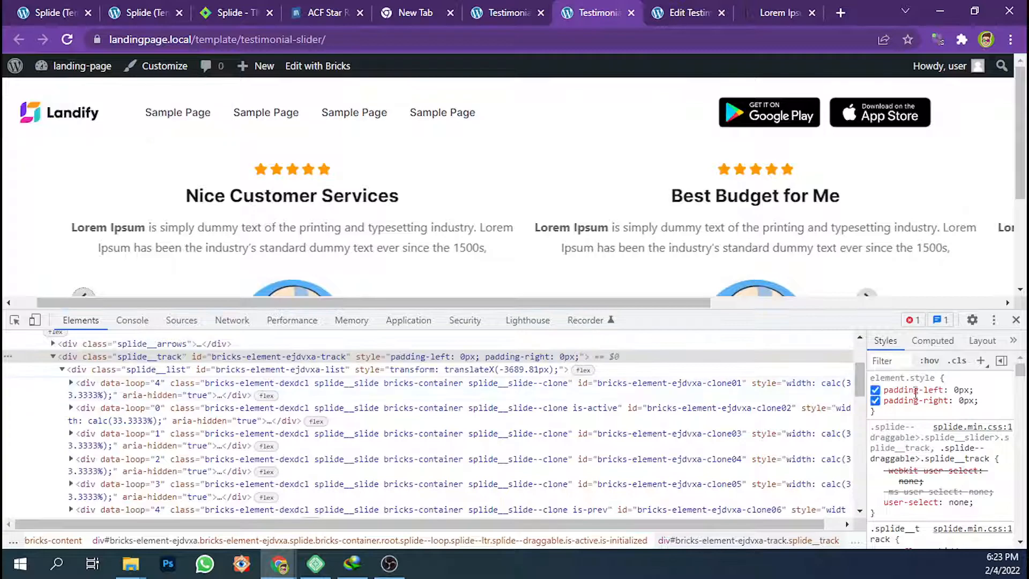
pyautogui.moveTo(860, 318); pyautogui.dragTo(863, 282)
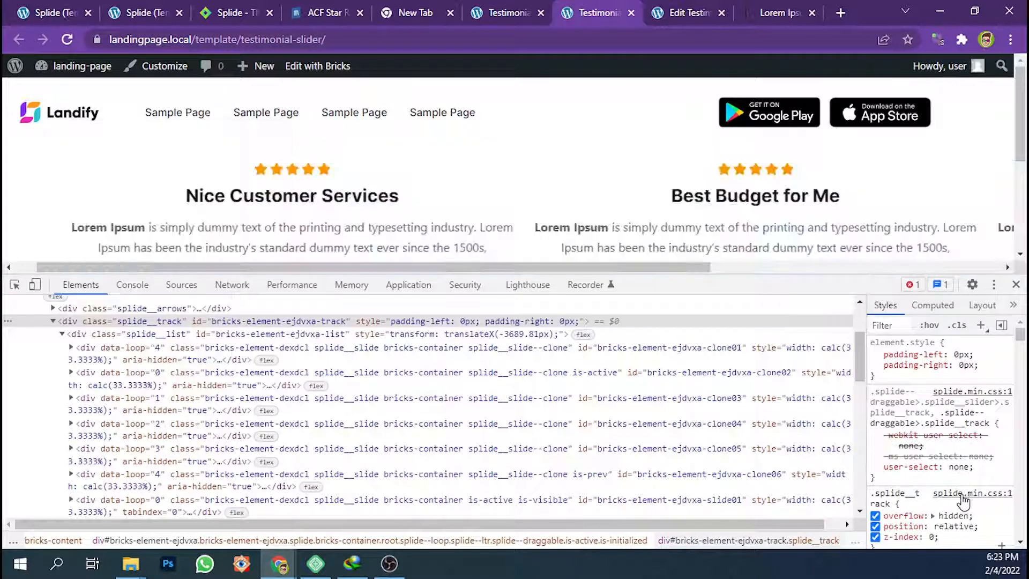
# Add width: 100% to the .splide__track rule in the live page's styles
pyautogui.scroll(-1, 963, 472)
pyautogui.click(963, 472)
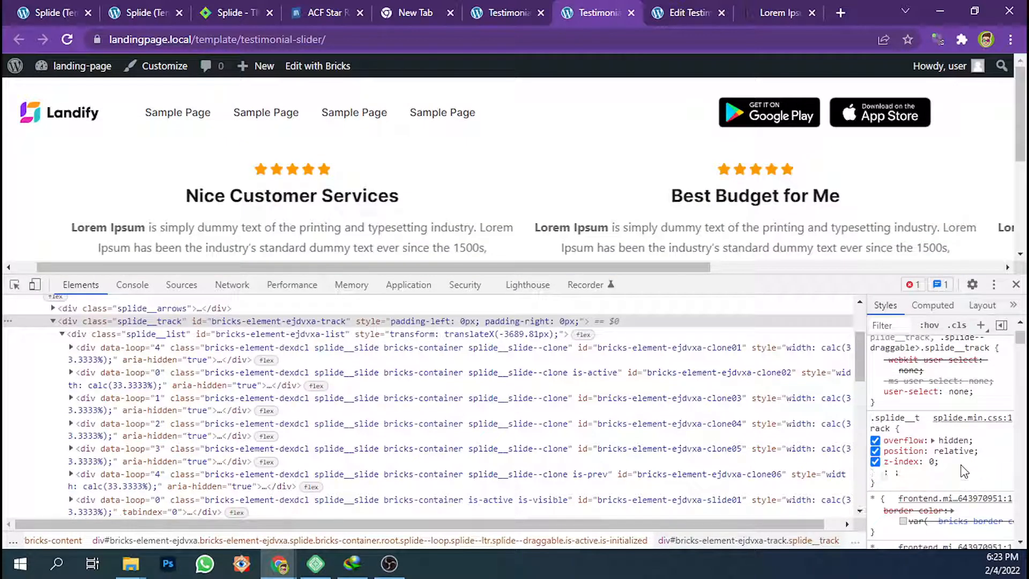
pyautogui.write('width')
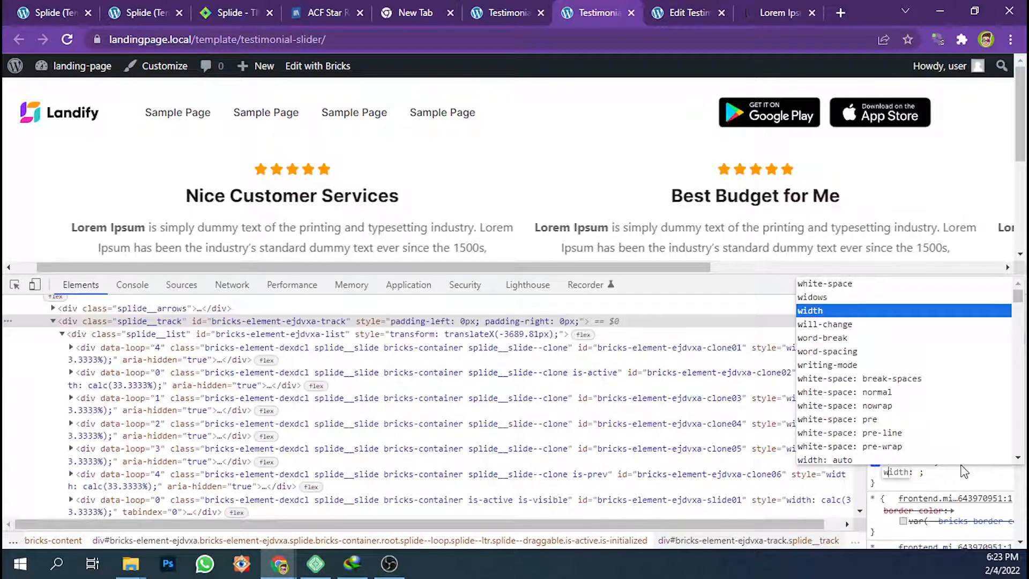
pyautogui.press('Tab')
pyautogui.write('100')
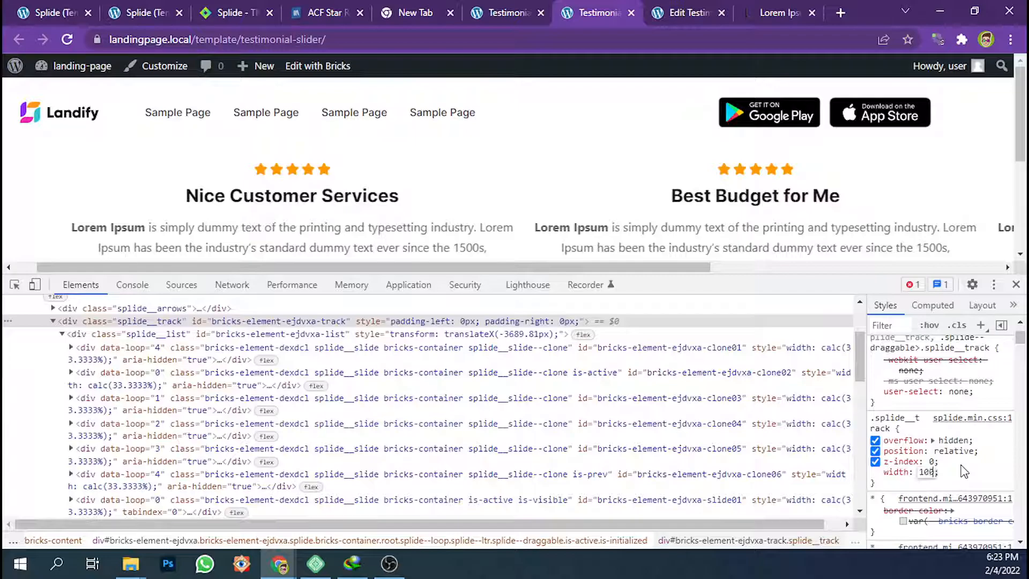
pyautogui.write('%')
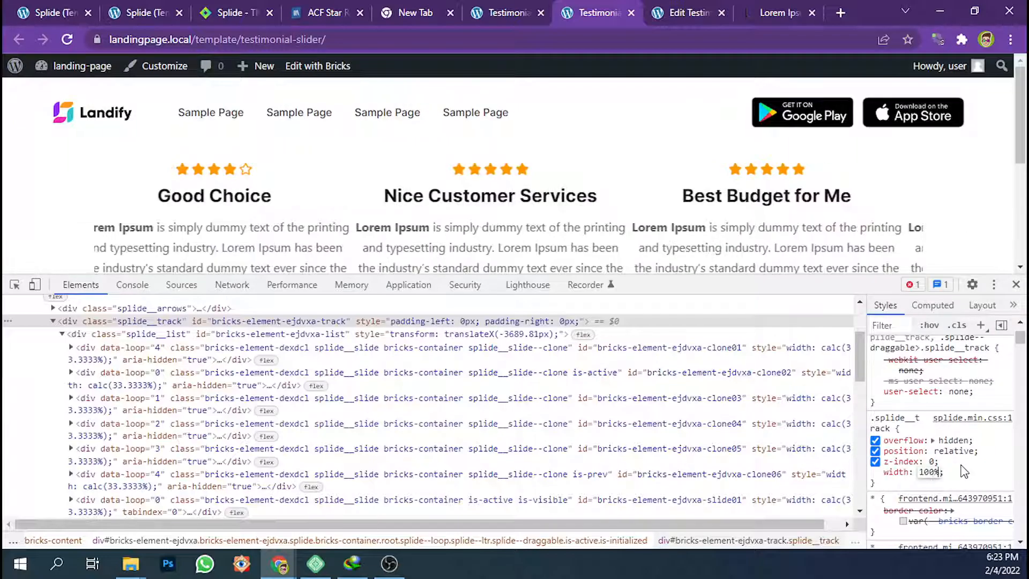
pyautogui.press('Return')
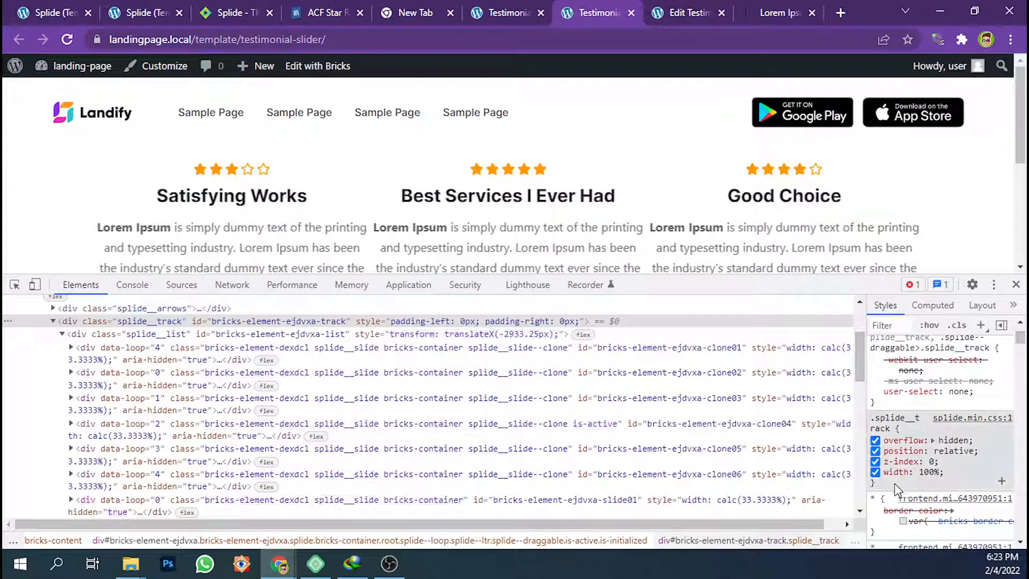
# Copy the width: 100% declaration from the .splide__track rule and return to the template's footer script in the Bricks editor
pyautogui.click(906, 480)
pyautogui.moveTo(960, 481); pyautogui.dragTo(883, 475)
pyautogui.hotkey('ctrl', 'c')
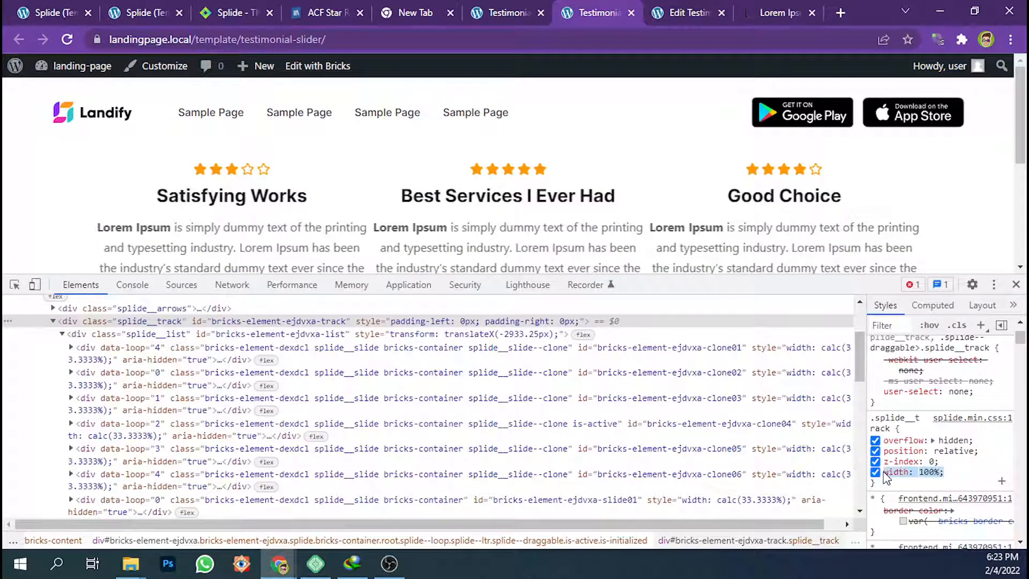
pyautogui.click(509, 12)
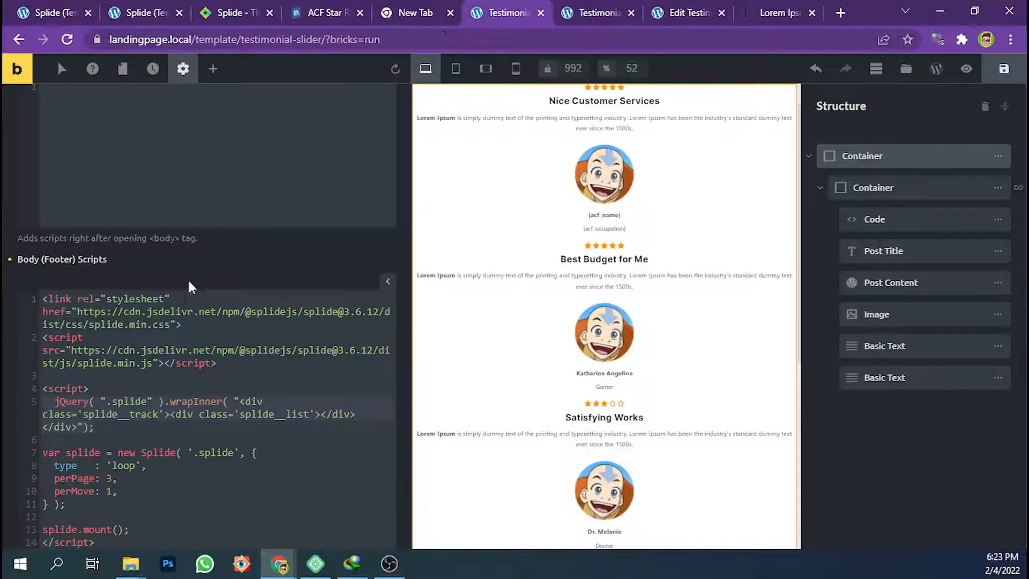
pyautogui.scroll(3, 185, 356)
pyautogui.scroll(-3, 198, 360)
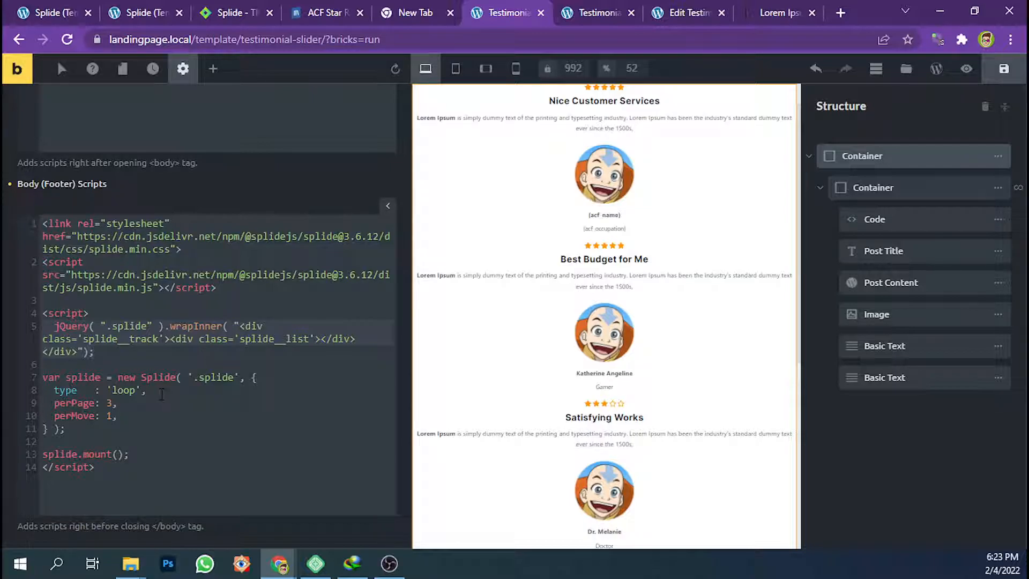
pyautogui.click(122, 468)
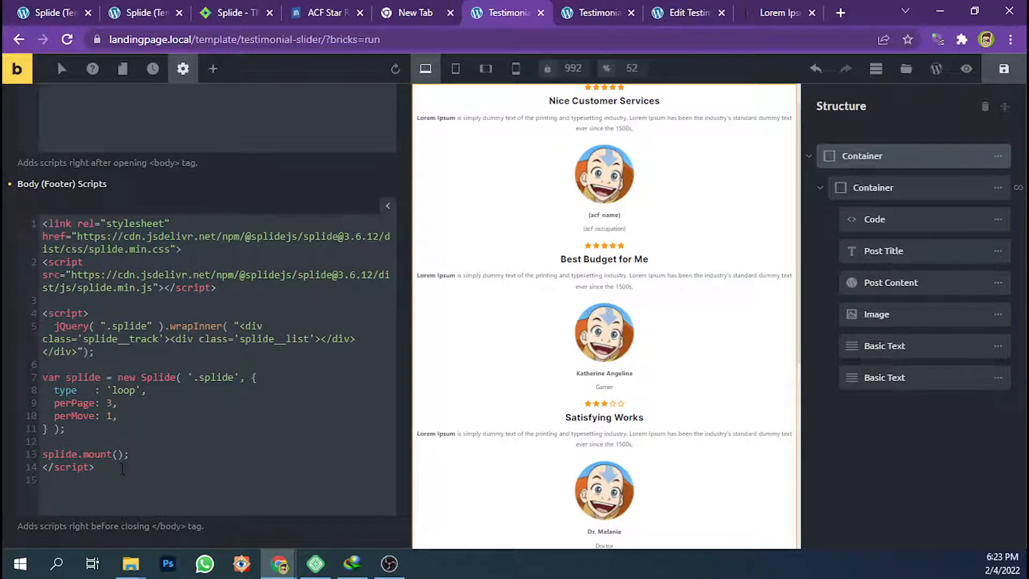
pyautogui.press('BackSpace')
# Insert a <style> block containing the copied width: 100%; declaration directly after the Splide stylesheet link in the footer scripts
pyautogui.click(96, 296)
pyautogui.press('Return')
pyautogui.write('\\<')
pyautogui.press('BackSpace')
pyautogui.write('<s')
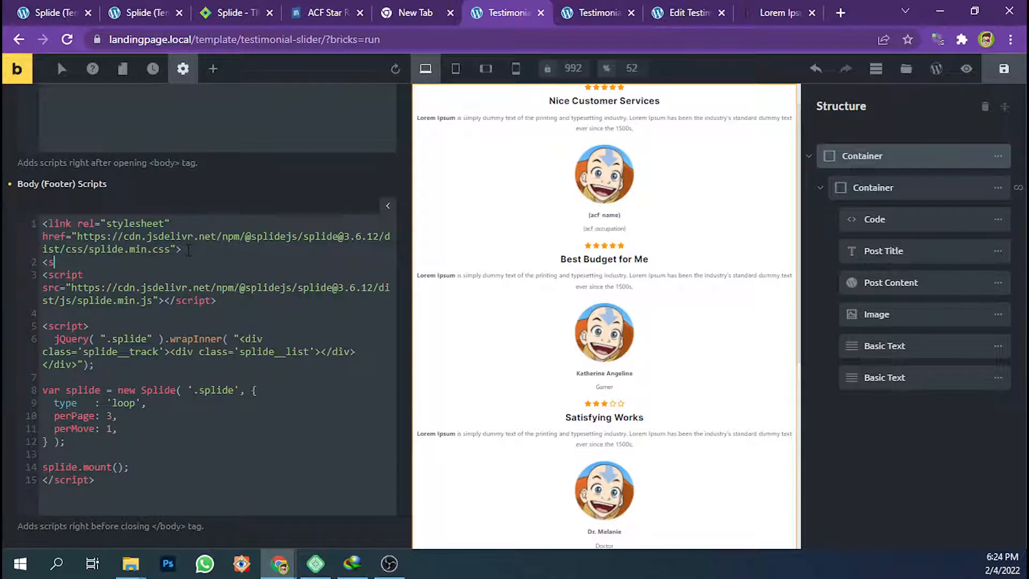
pyautogui.scroll(10, 193, 242)
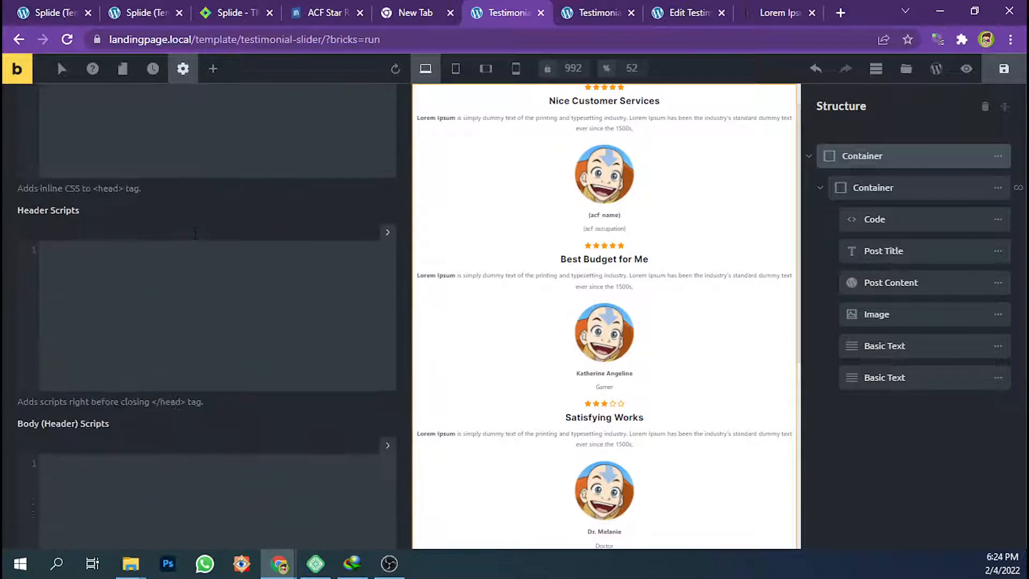
pyautogui.scroll(-1, 180, 274)
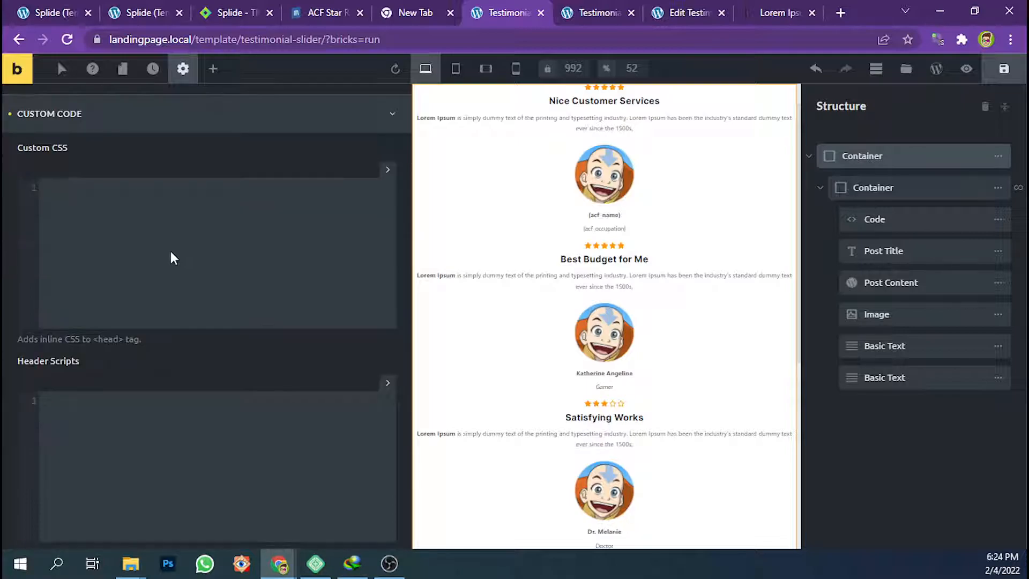
pyautogui.scroll(-6, 171, 257)
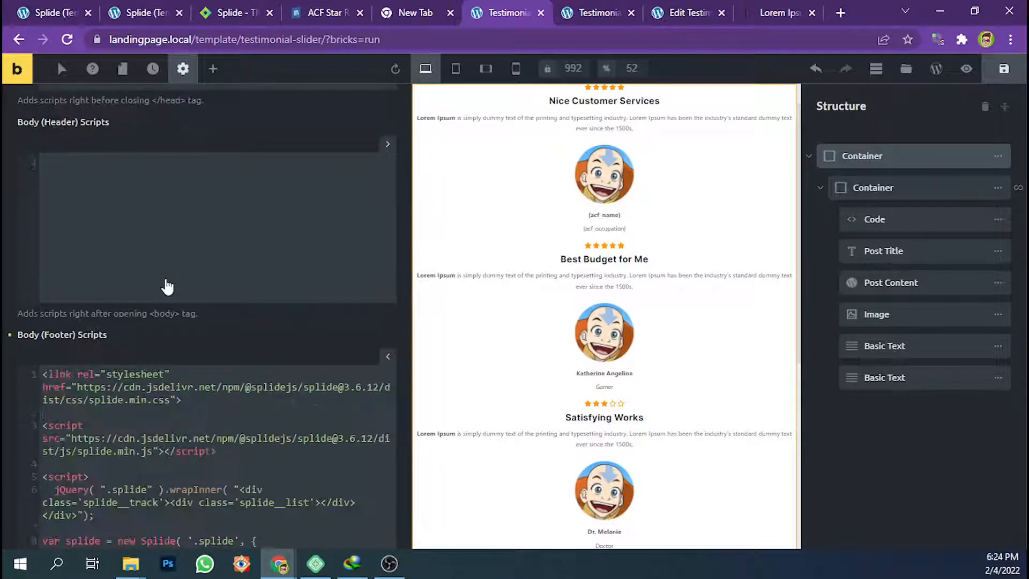
pyautogui.write('<style>')
pyautogui.press('Return')
pyautogui.hotkey('ctrl', 'v')
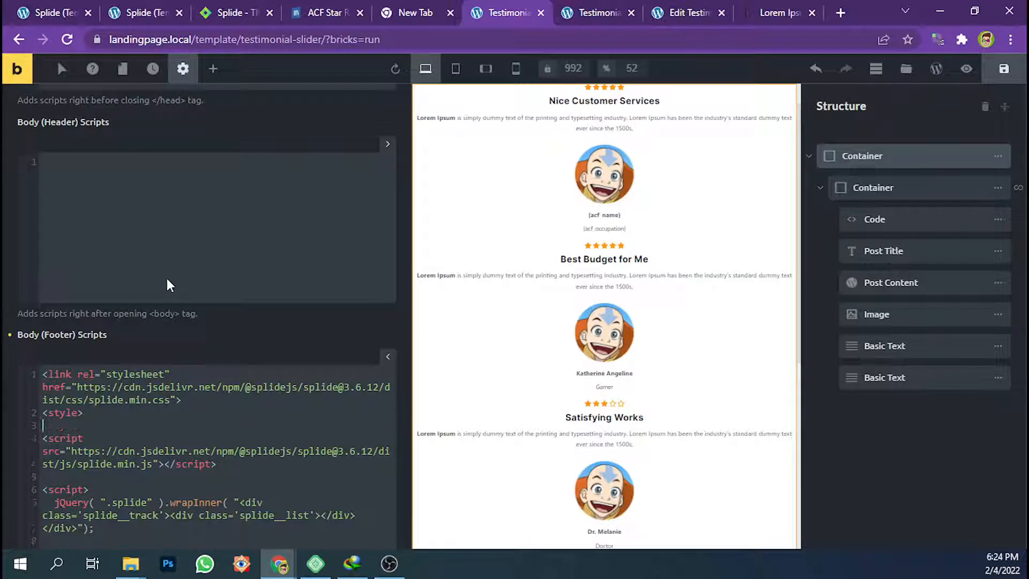
pyautogui.press('Return')
pyautogui.write('</style>')
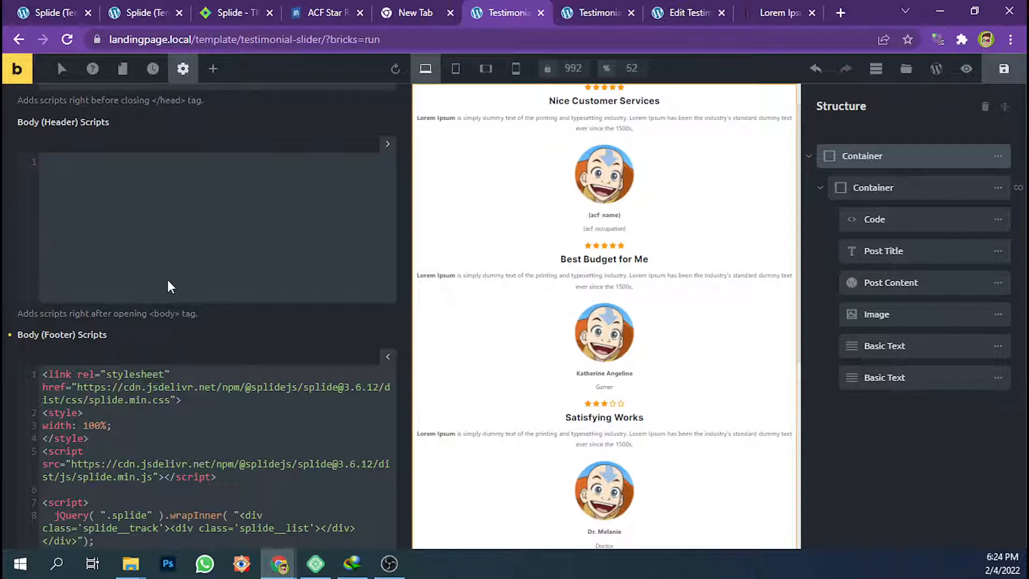
# Wrap the width: 100%; declaration in a .splide__track { } rule within the footer scripts' style block and save the template
pyautogui.scroll(-3, 180, 384)
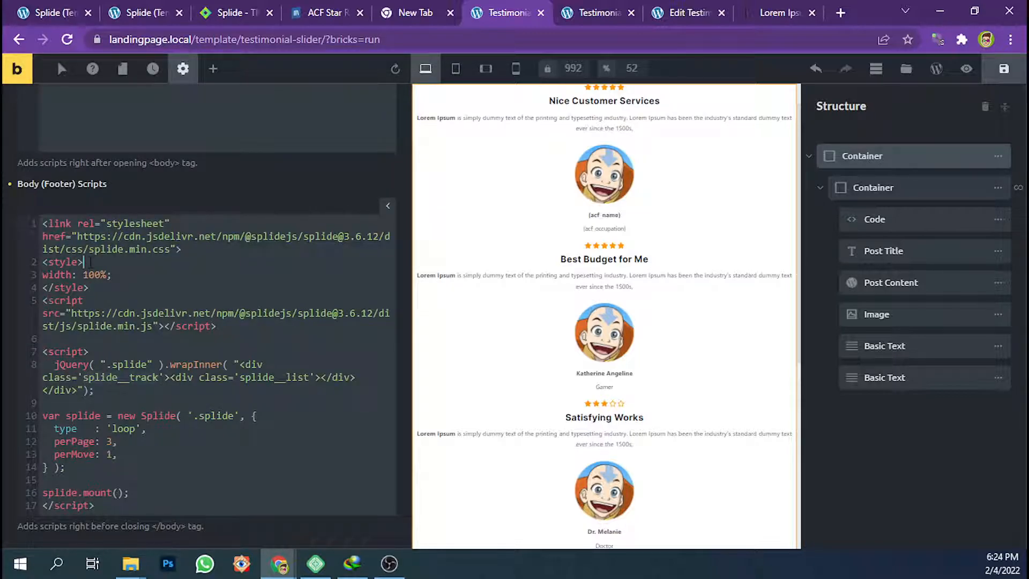
pyautogui.press('Return')
pyautogui.write('splide__track')
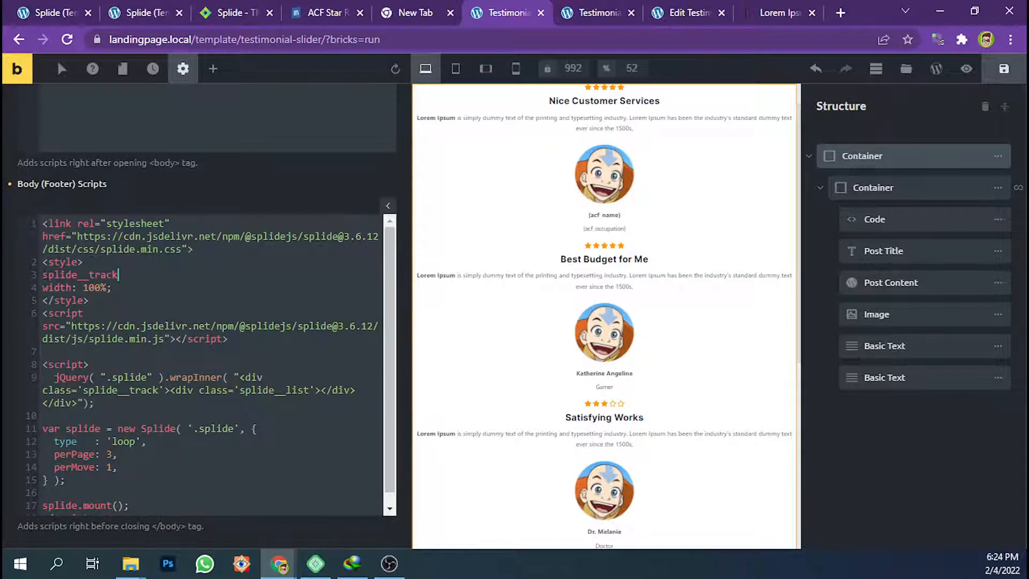
pyautogui.press('Left')
pyautogui.write('.')
pyautogui.click(132, 274)
pyautogui.write('{')
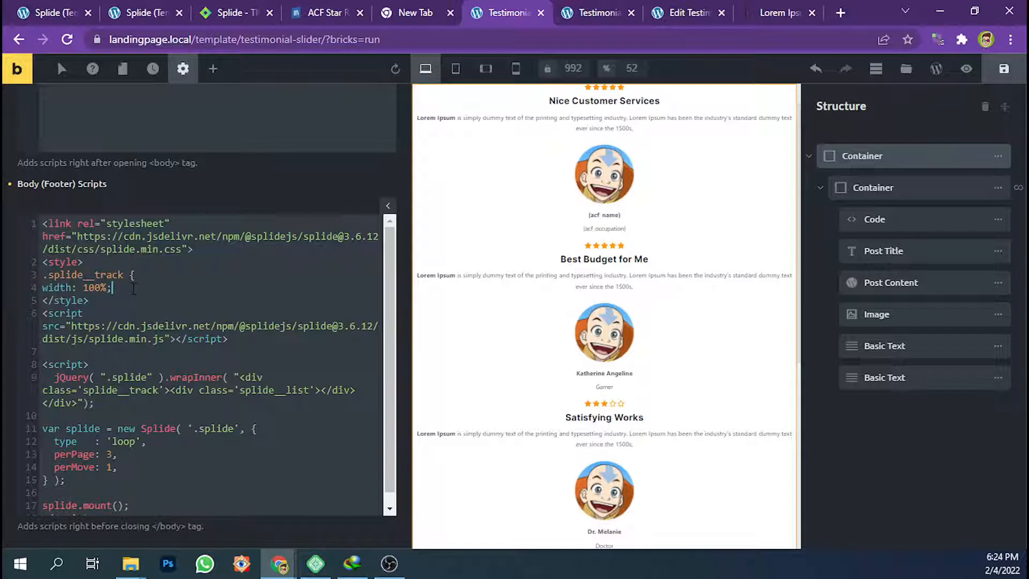
pyautogui.press('Return')
pyautogui.write('}')
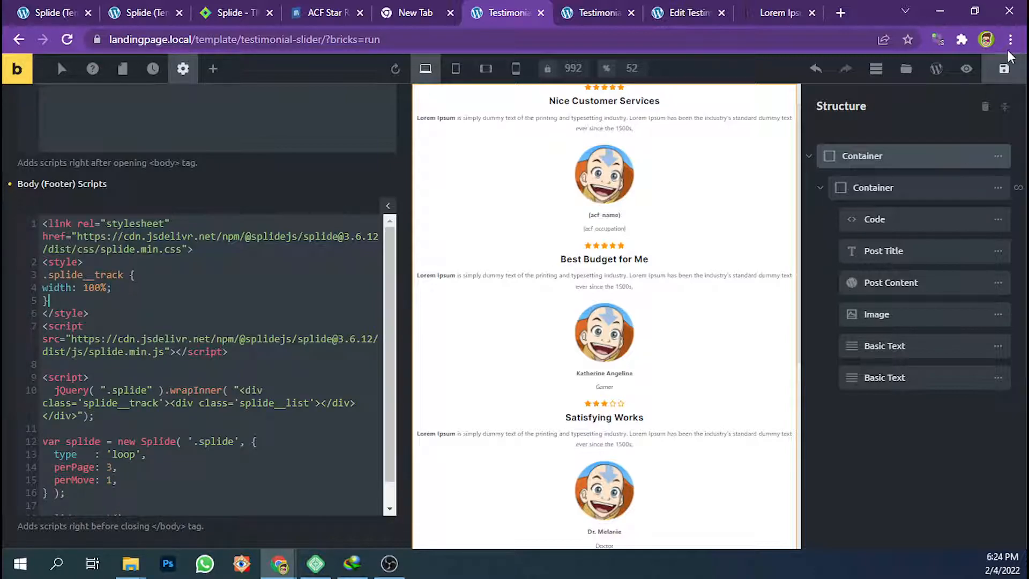
pyautogui.click(1003, 68)
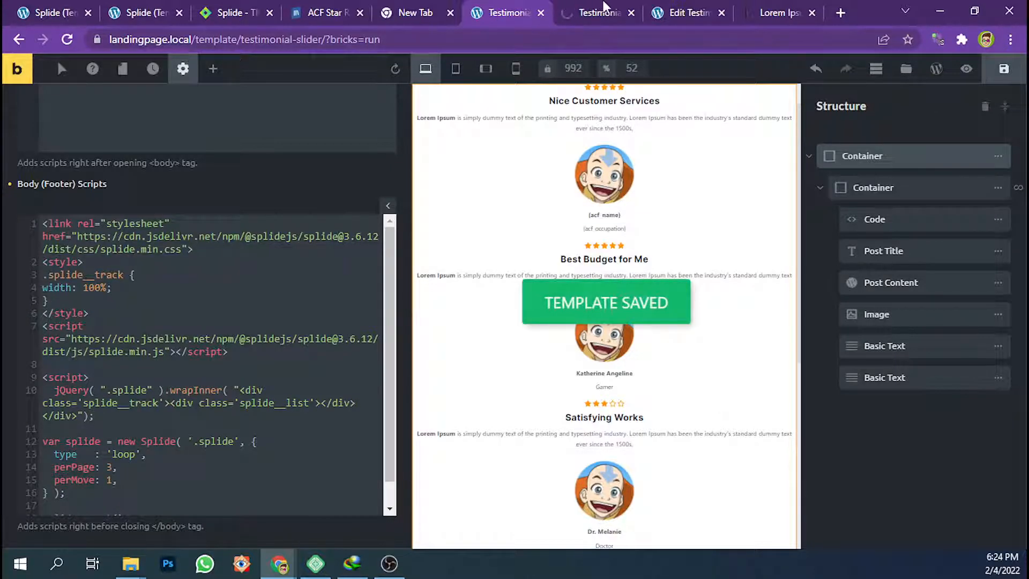
# Page backwards through the testimonial slider on the live page and inspect the first visible slide's element
pyautogui.click(604, 7)
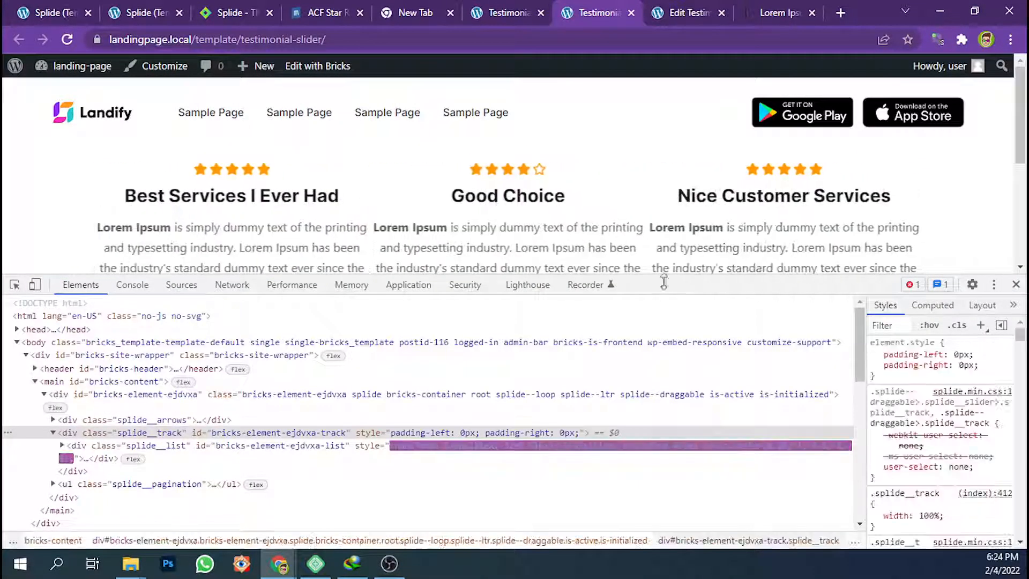
pyautogui.press('F12')
pyautogui.click(117, 322)
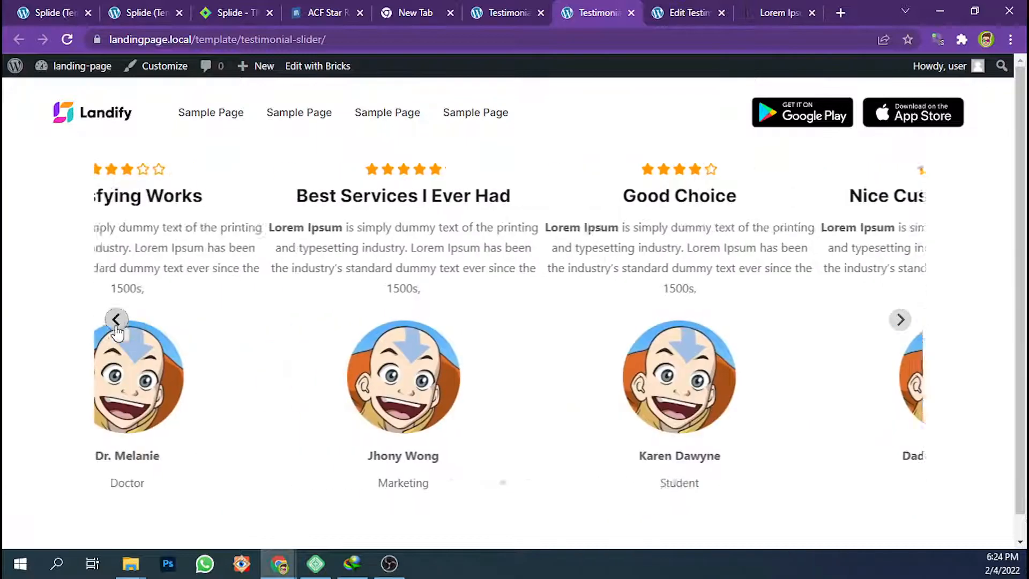
pyautogui.click(117, 321)
pyautogui.click(117, 321)
pyautogui.click(116, 322)
pyautogui.click(116, 322)
pyautogui.click(116, 322)
pyautogui.click(116, 322)
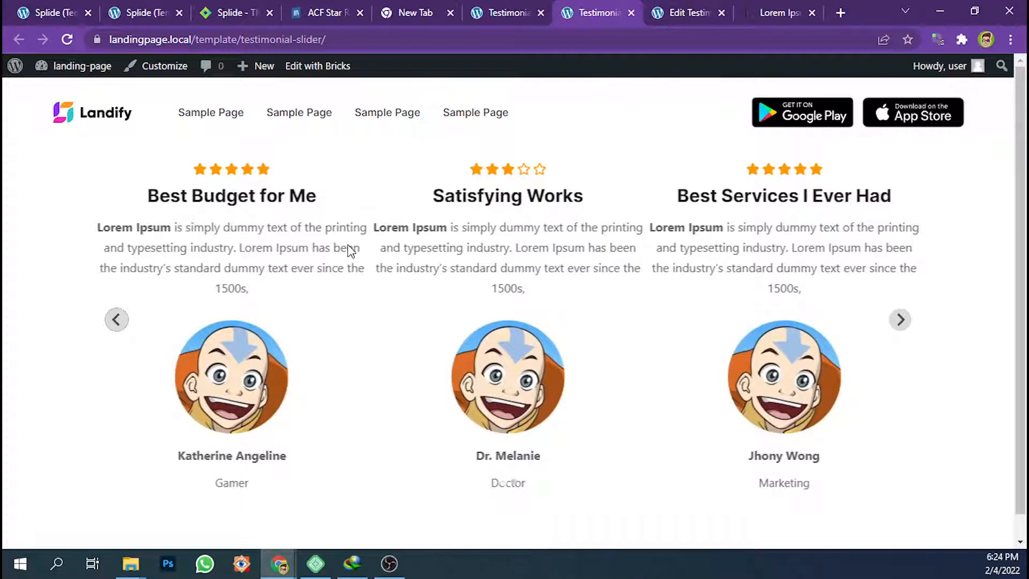
pyautogui.hotkey('ctrl', 'shift', 'c')
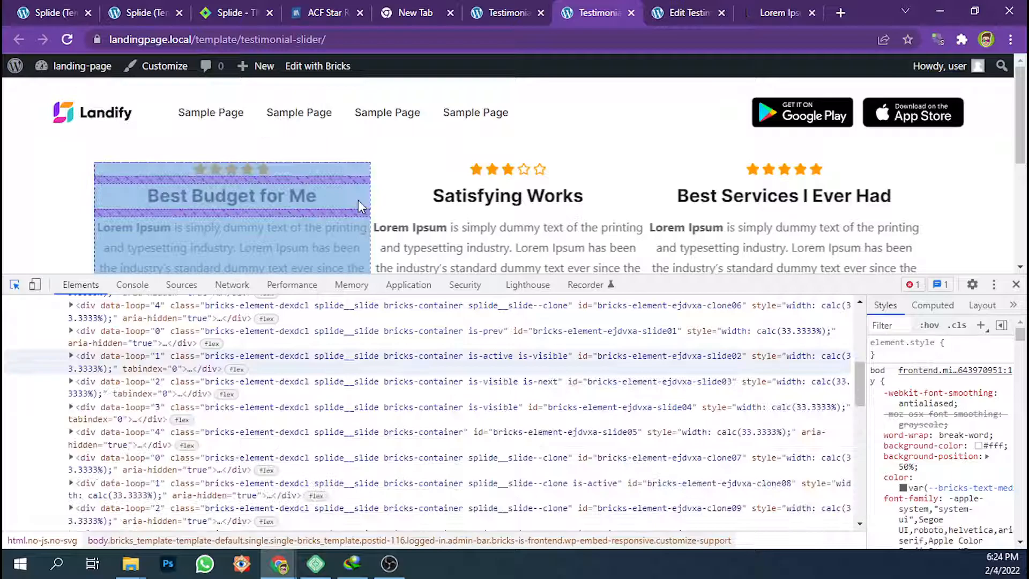
pyautogui.click(358, 201)
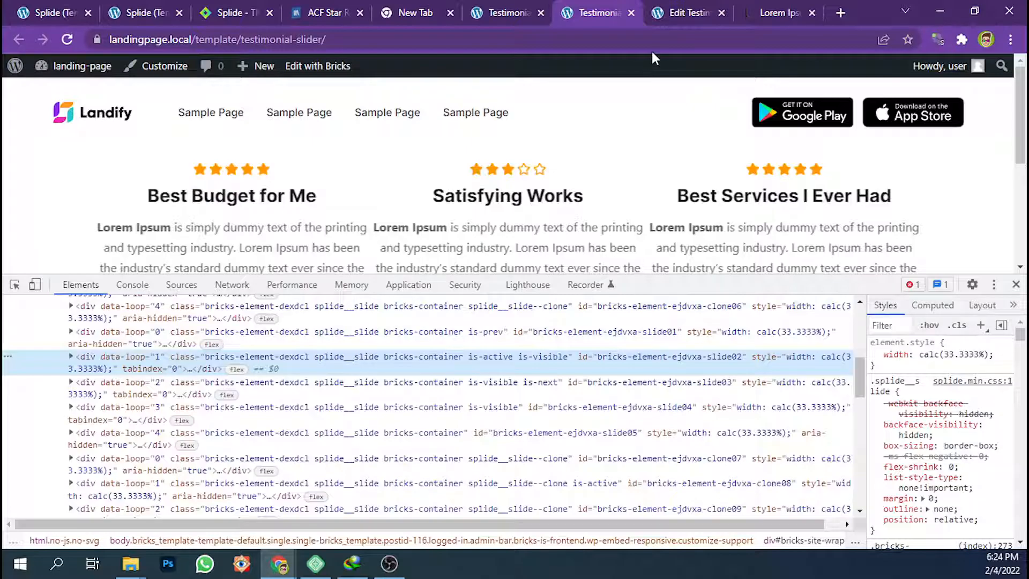
# Browse the Splide website's examples and open the Options guide
pyautogui.click(240, 13)
pyautogui.scroll(-7, 622, 306)
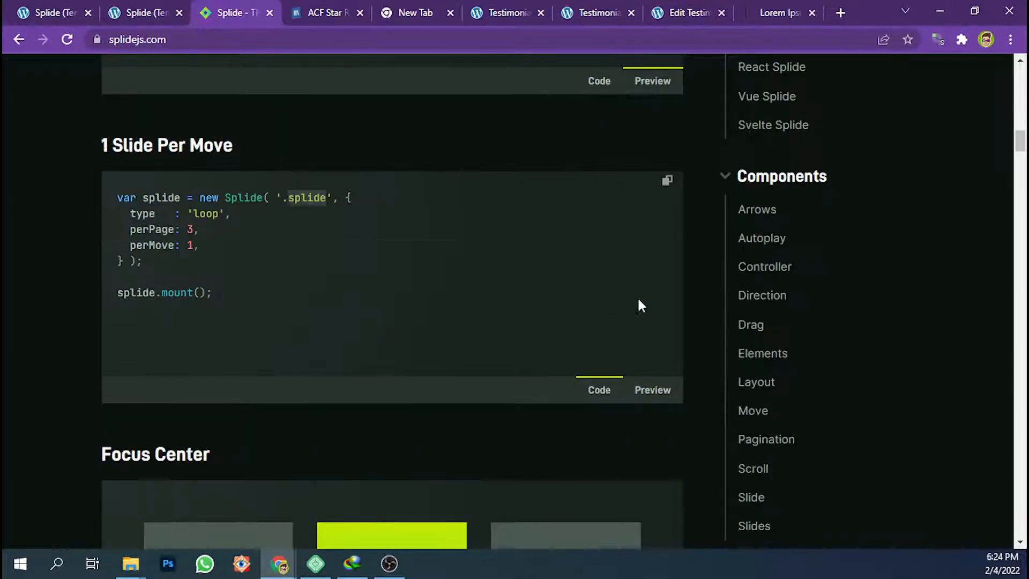
pyautogui.scroll(-3, 818, 343)
pyautogui.scroll(10, 818, 343)
pyautogui.scroll(7, 818, 340)
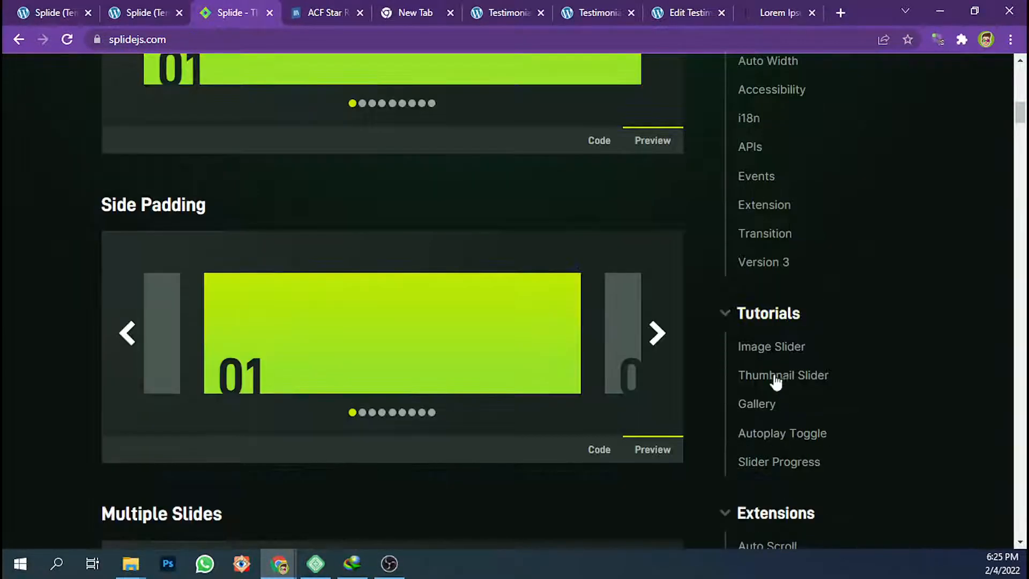
pyautogui.scroll(-3, 778, 386)
pyautogui.scroll(5, 774, 400)
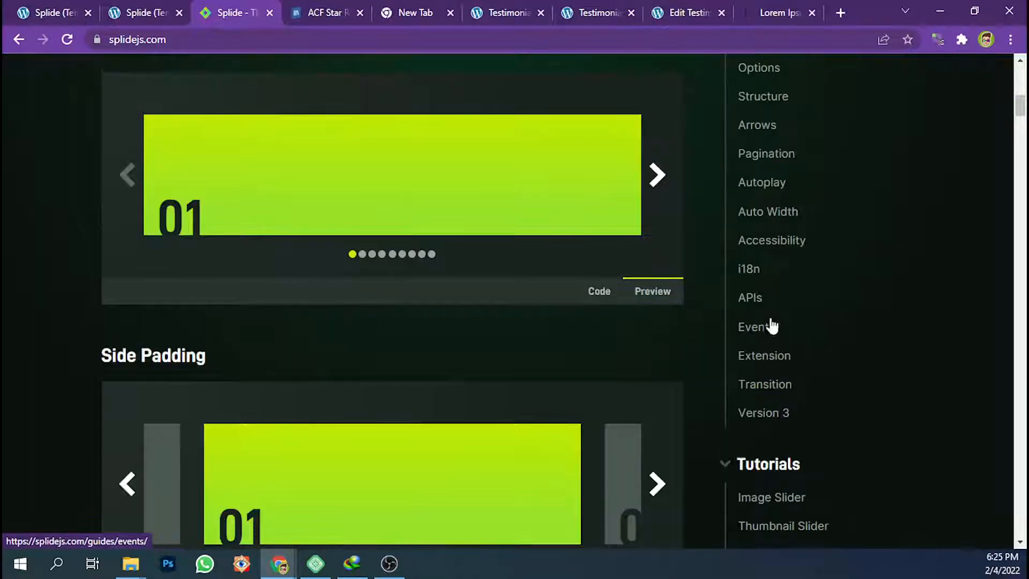
pyautogui.scroll(1, 772, 169)
pyautogui.click(768, 144)
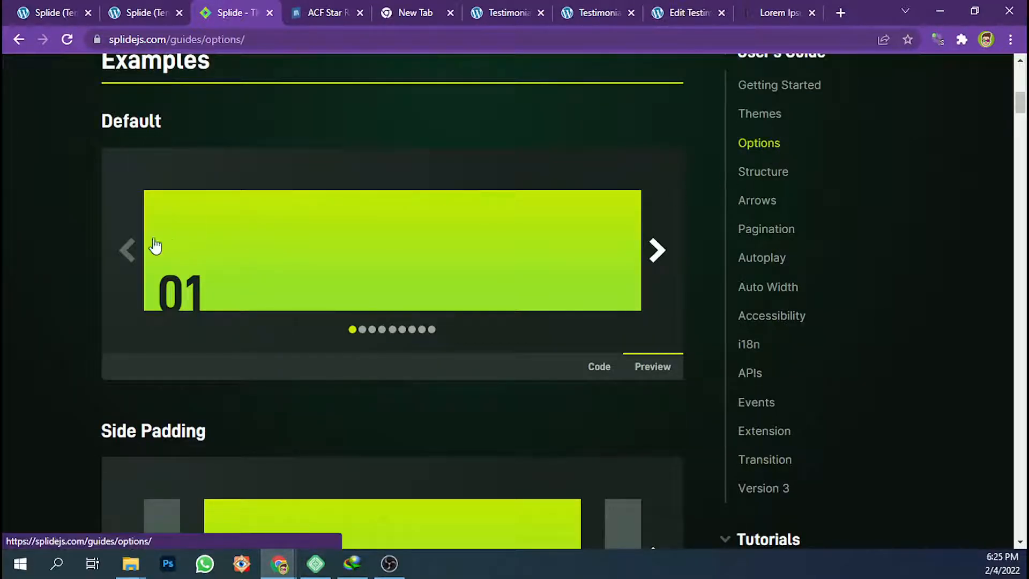
# Look up the gap option in the Splide Options guide
pyautogui.scroll(-10, 180, 319)
pyautogui.scroll(-18, 157, 294)
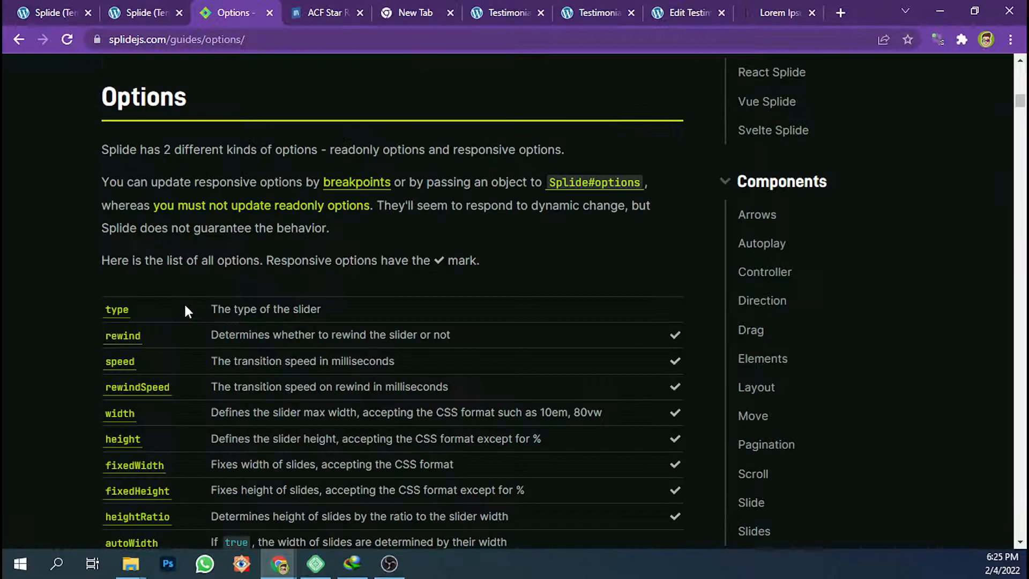
pyautogui.click(111, 300)
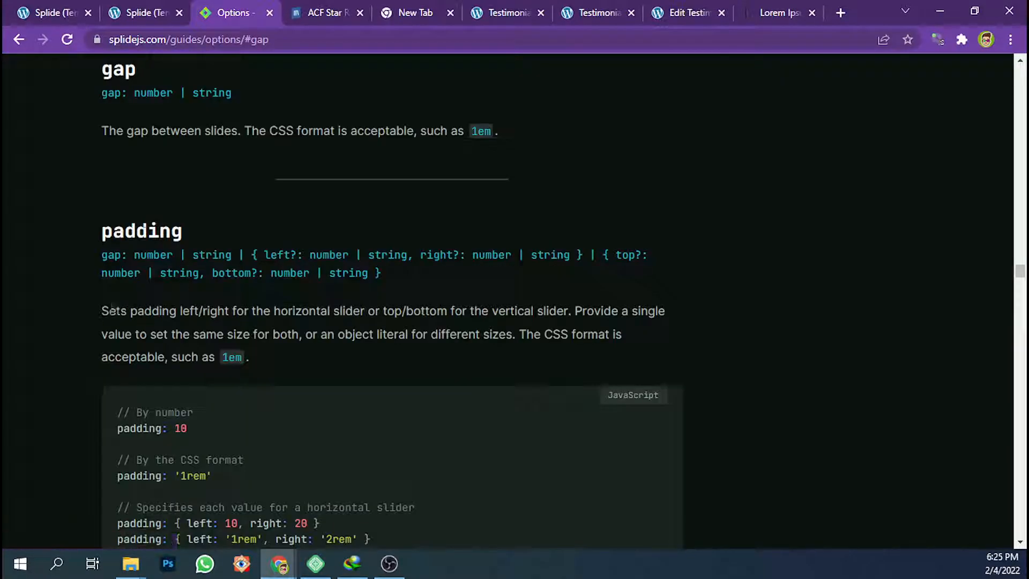
pyautogui.scroll(1, 142, 164)
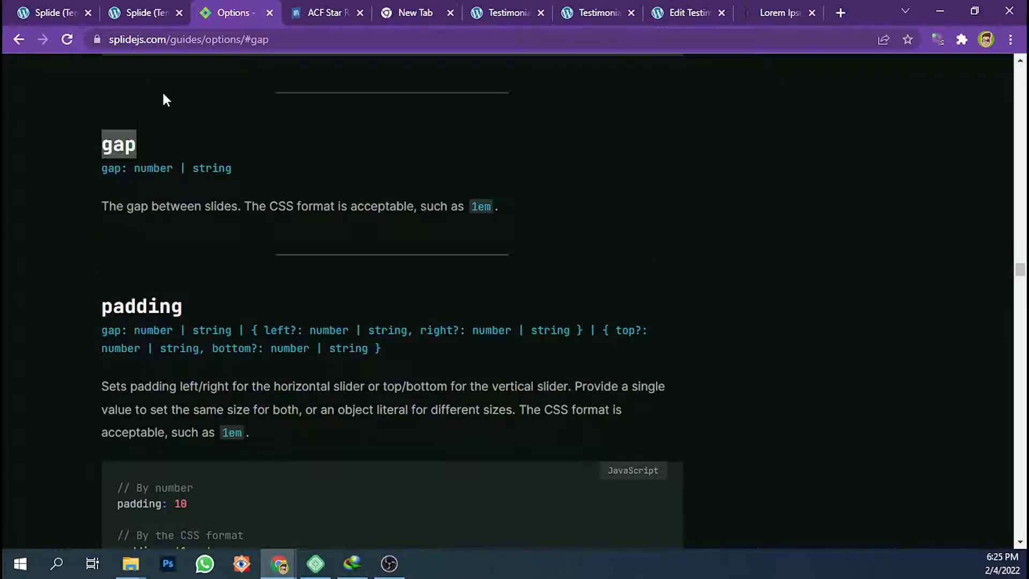
# Add the option gap: 20px, below perMove in the template's Splide footer script and save the template
pyautogui.click(159, 12)
pyautogui.click(56, 12)
pyautogui.click(594, 12)
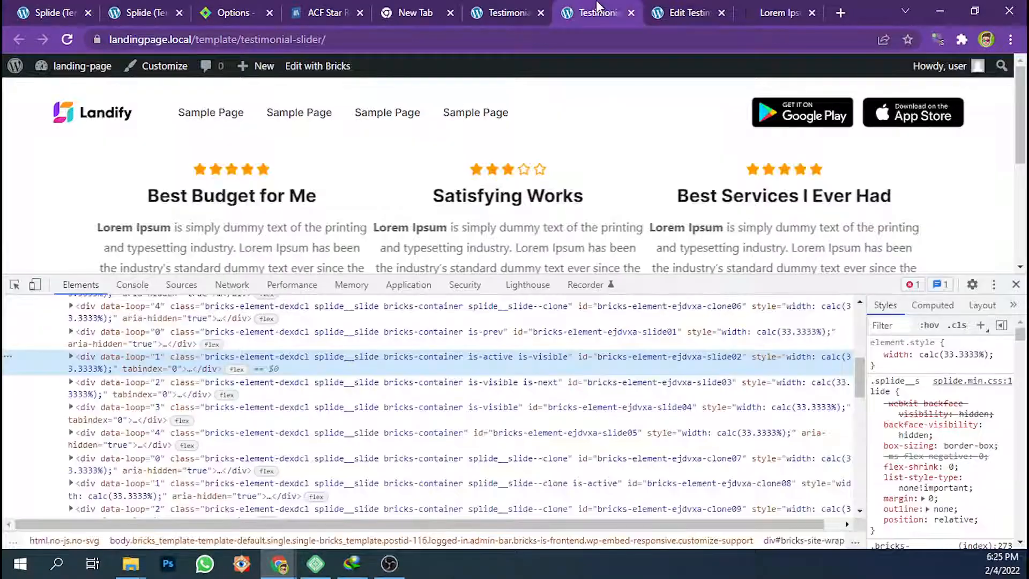
pyautogui.click(473, 12)
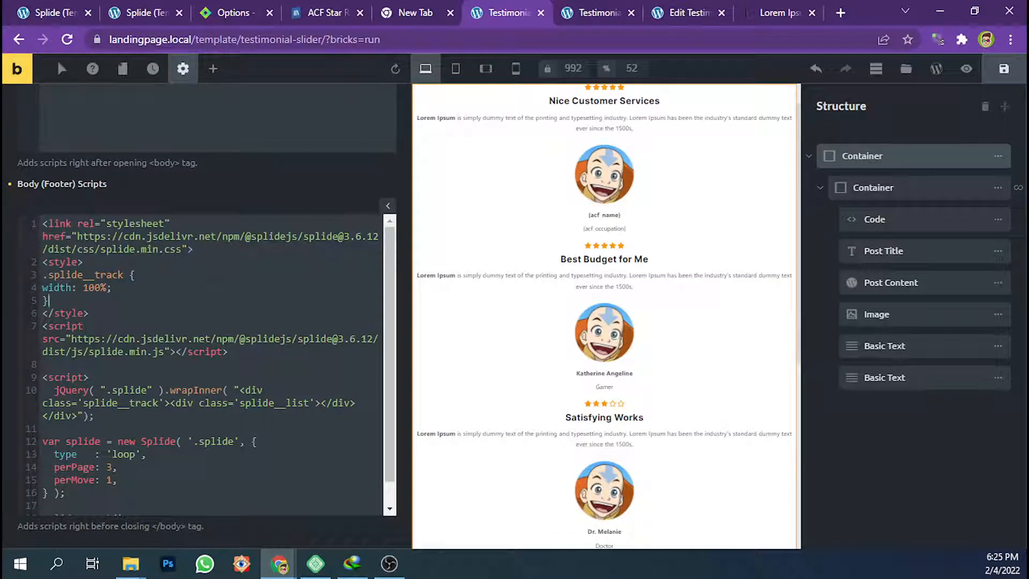
pyautogui.scroll(-1, 120, 397)
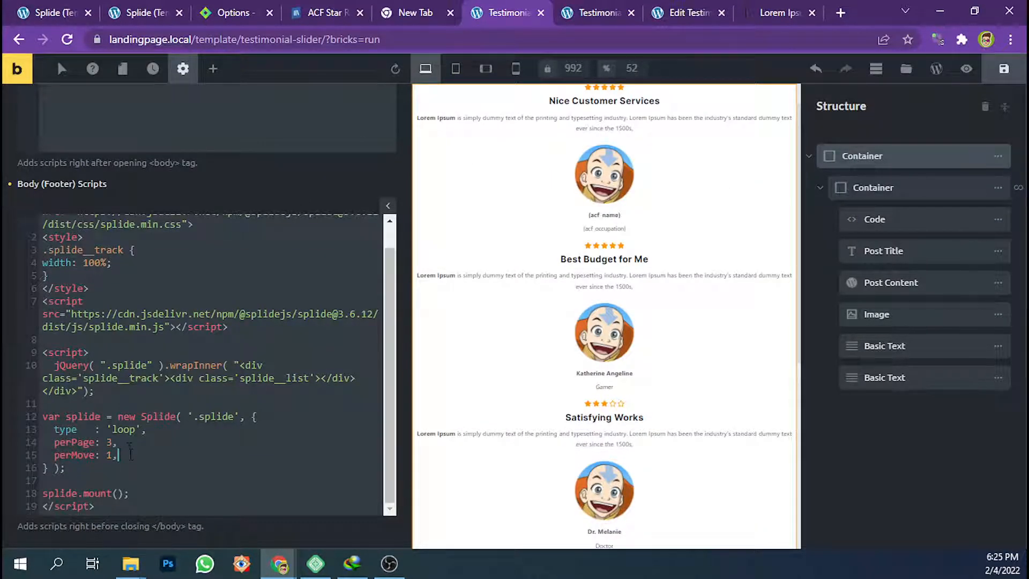
pyautogui.press('Return')
pyautogui.write('gap: 20px,')
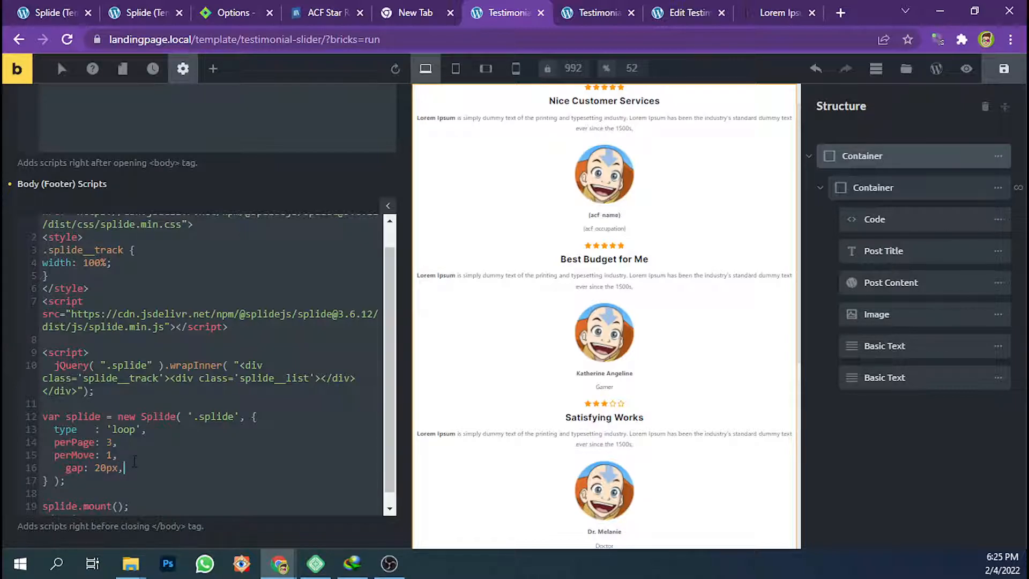
pyautogui.click(1004, 69)
# Reload the live testimonial page and check the browser console for errors
pyautogui.click(594, 12)
pyautogui.press('F5')
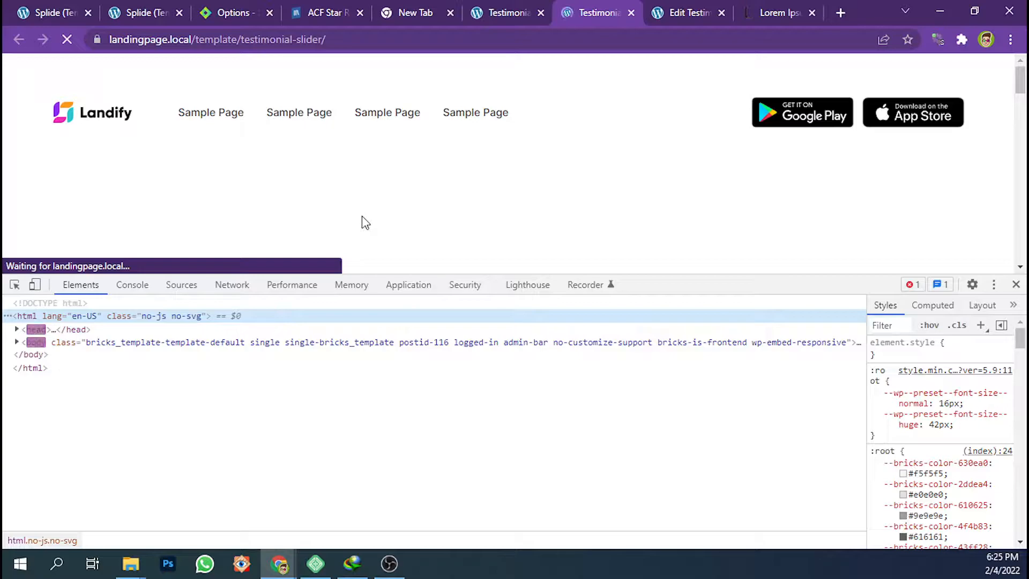
pyautogui.scroll(-3, 362, 215)
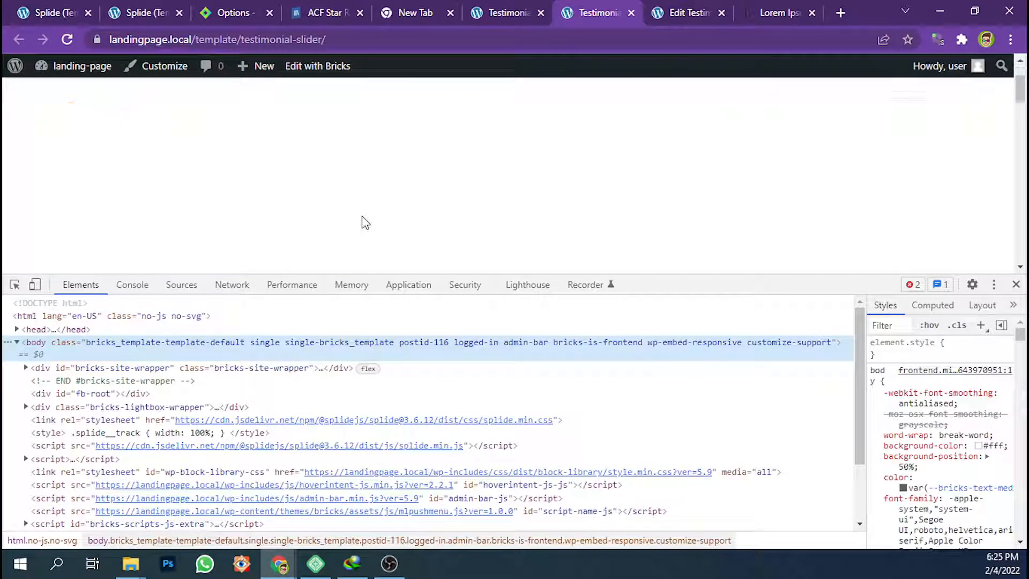
pyautogui.click(133, 285)
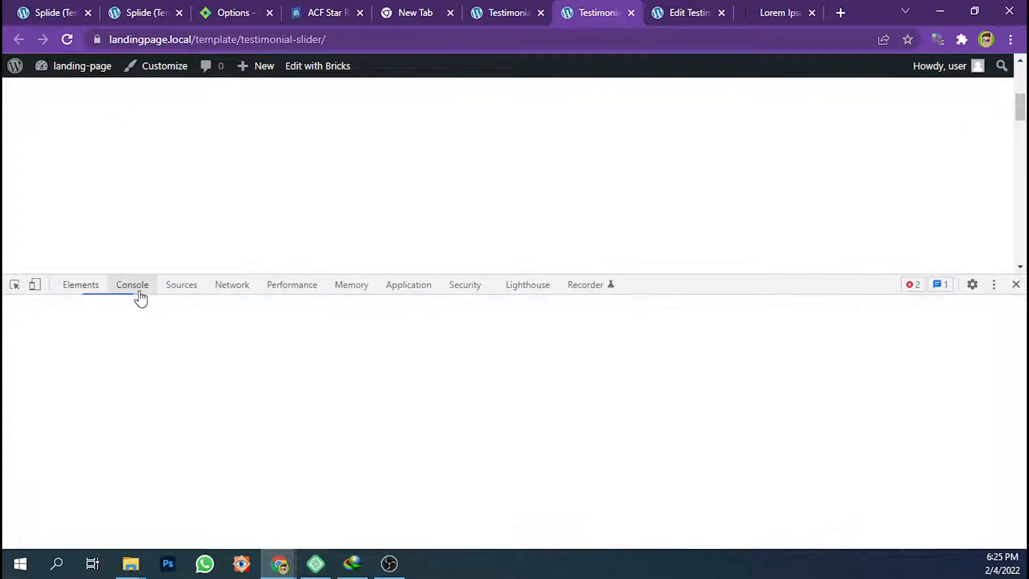
# Remove the extra indentation before the gap line in the template's footer script so it aligns with perMove
pyautogui.click(507, 12)
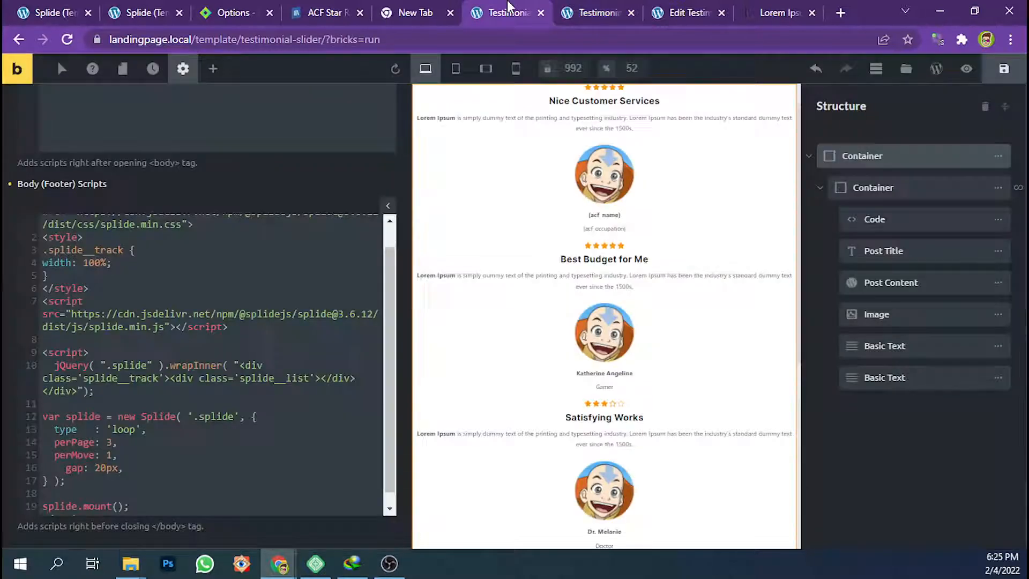
pyautogui.click(61, 468)
pyautogui.press('BackSpace')
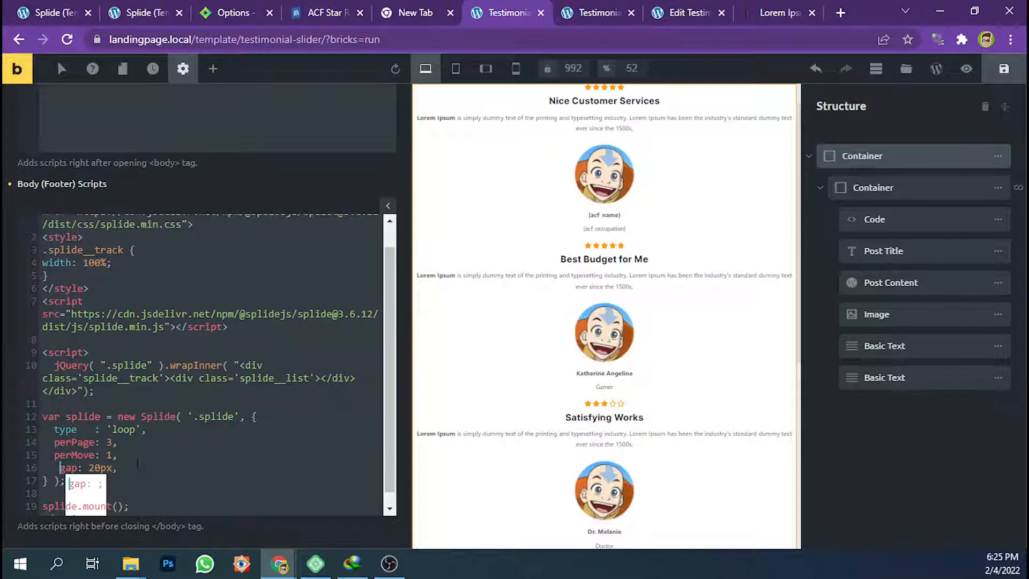
pyautogui.press('BackSpace')
# Check the value format for gap and padding in the Splide Options guide and show the 20% padding example's code
pyautogui.click(757, 9)
pyautogui.click(708, 10)
pyautogui.click(228, 12)
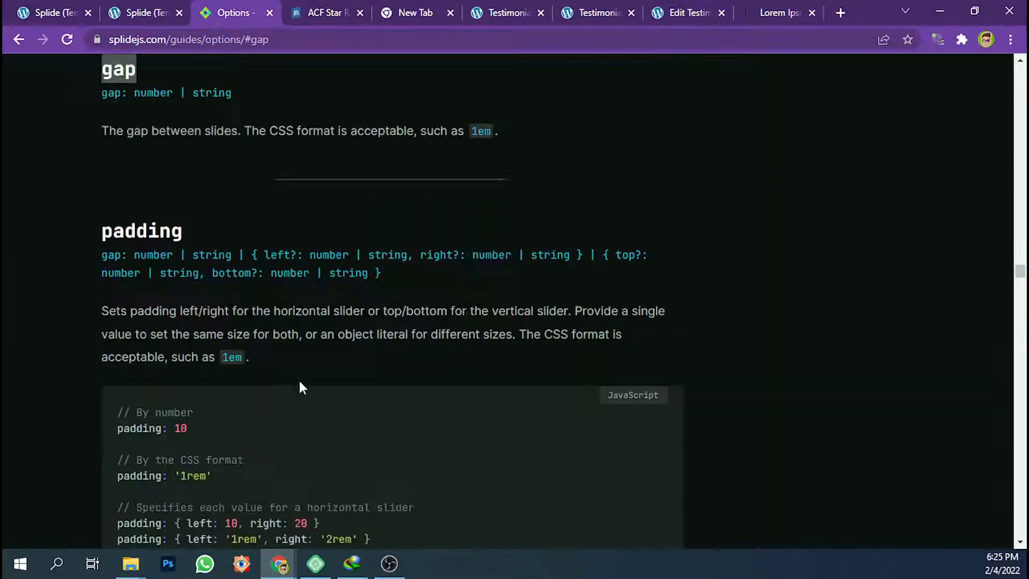
pyautogui.scroll(-1, 299, 389)
pyautogui.scroll(3, 300, 351)
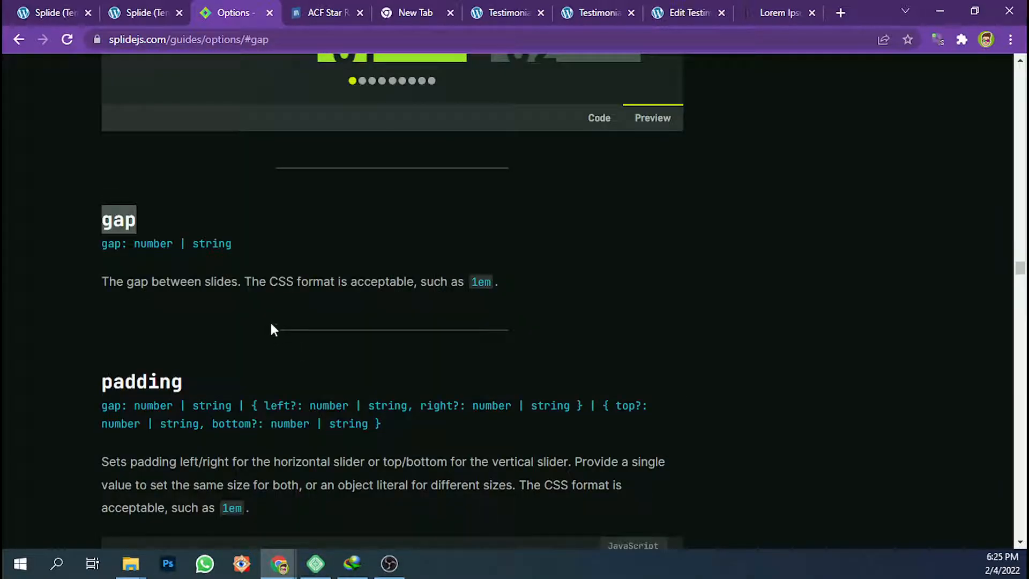
pyautogui.scroll(-12, 364, 317)
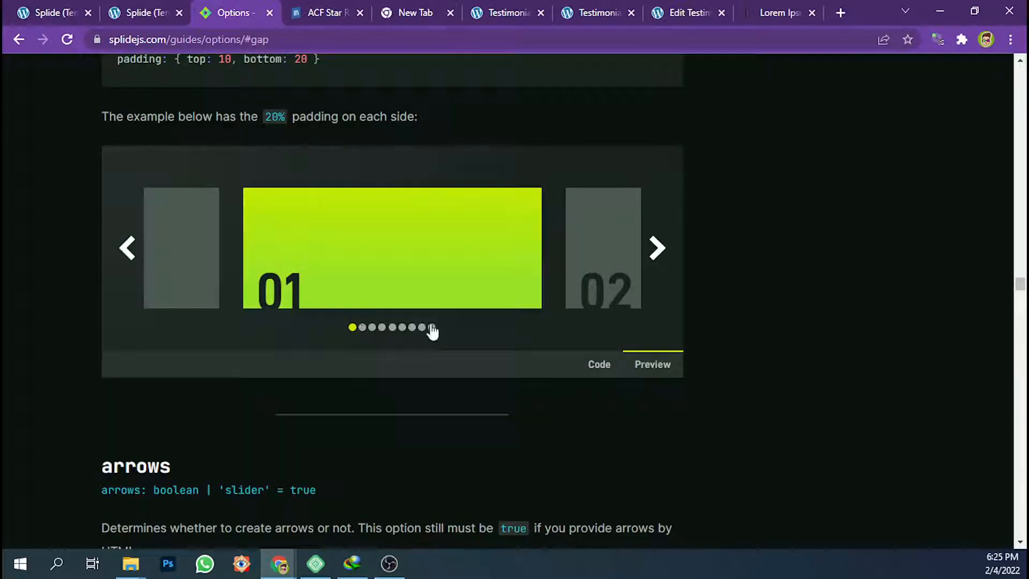
pyautogui.click(603, 366)
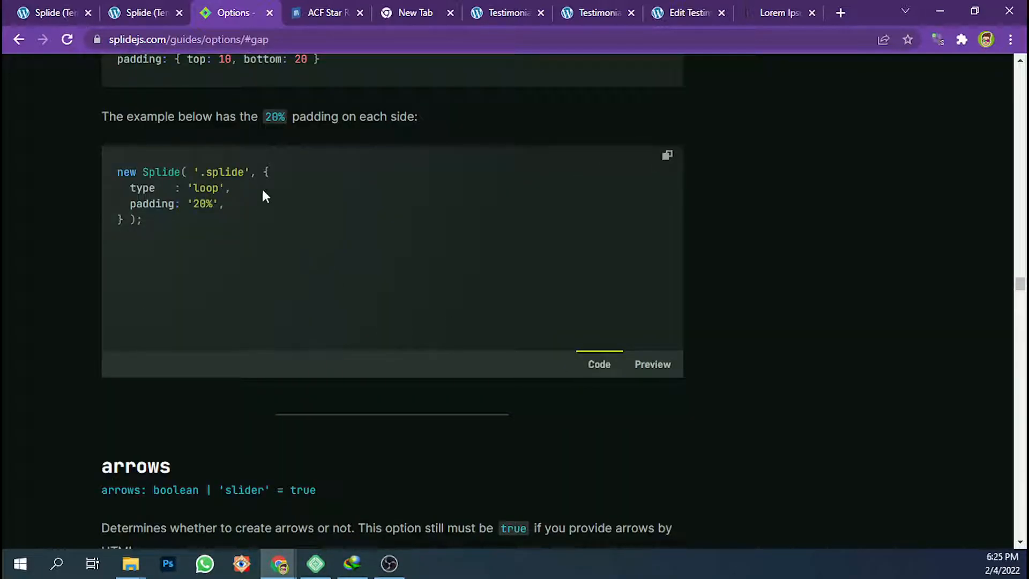
# Put the gap value in quotes as '20px' in the template's Splide footer script and save the template
pyautogui.click(311, 11)
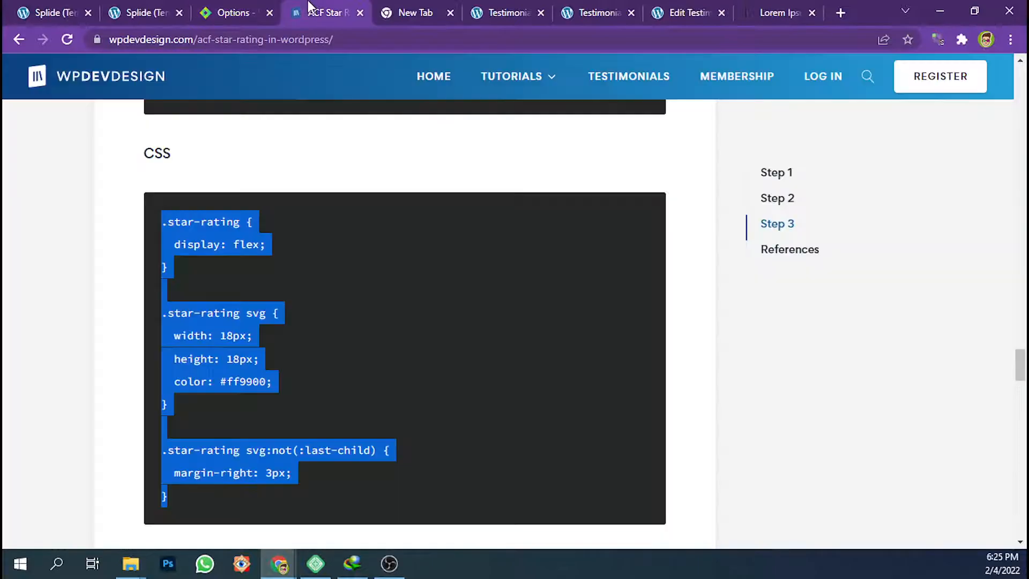
pyautogui.click(402, 6)
pyautogui.click(504, 11)
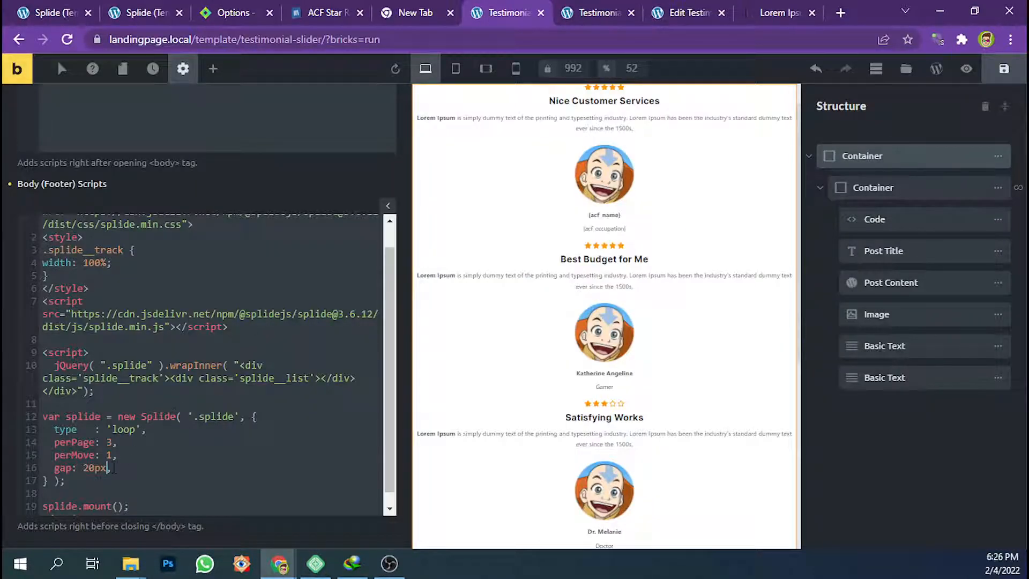
pyautogui.write("'20px'")
pyautogui.click(1005, 79)
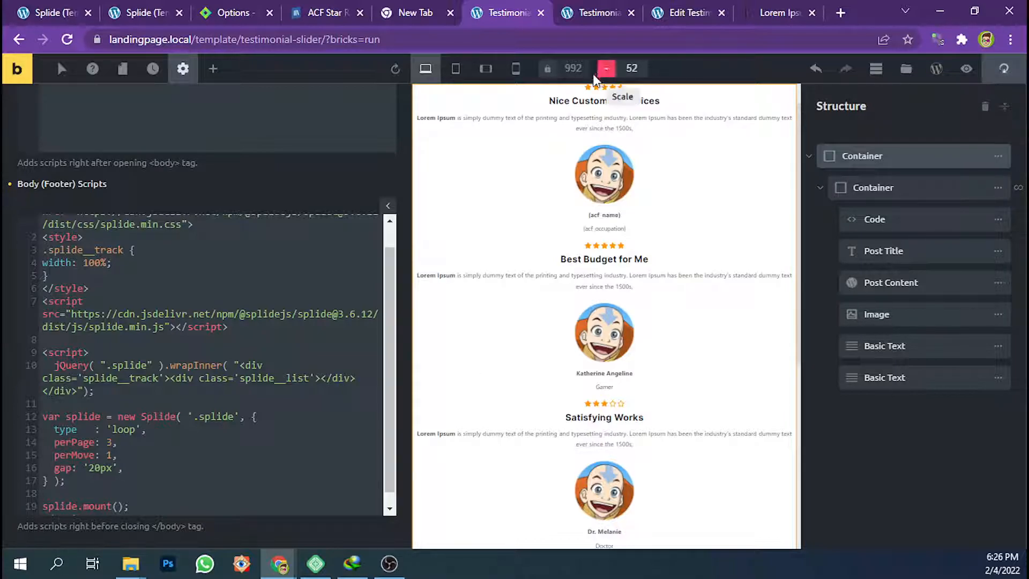
# Reload the live testimonial page and inspect the slide elements' markup to check the gap between slides
pyautogui.click(595, 12)
pyautogui.press('F5')
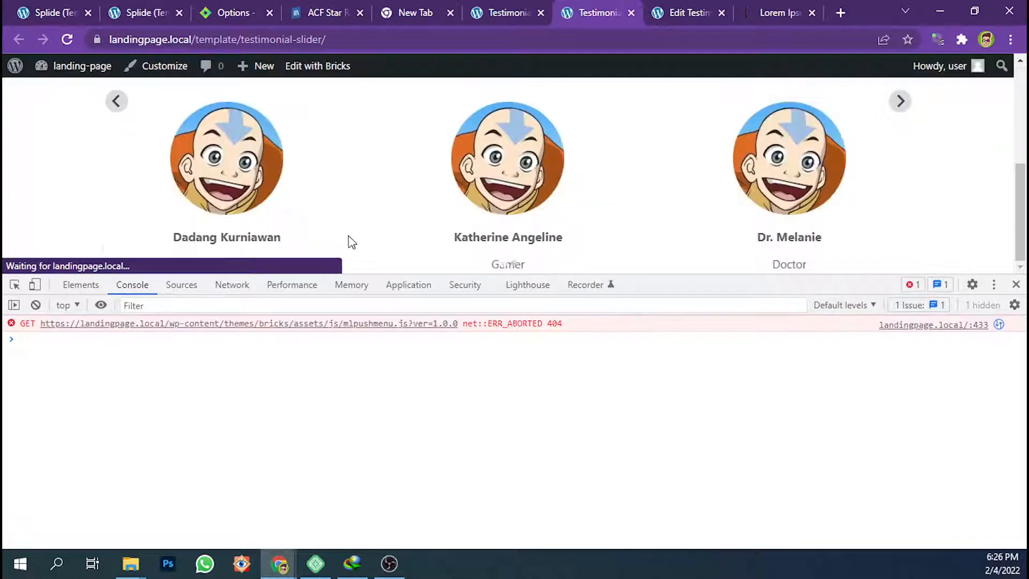
pyautogui.hotkey('ctrl', 'shift', 'c')
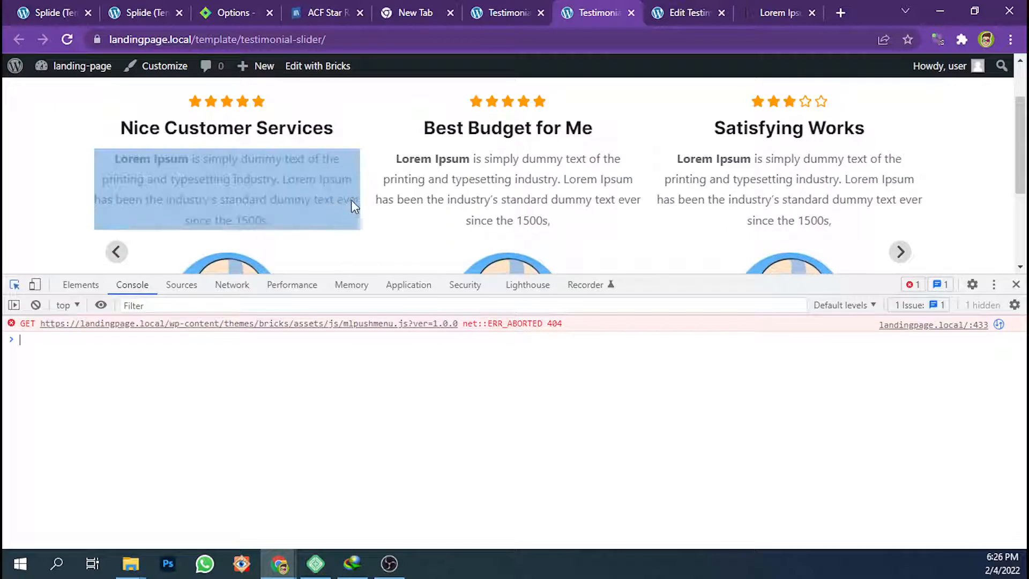
pyautogui.click(356, 199)
pyautogui.scroll(3, 181, 349)
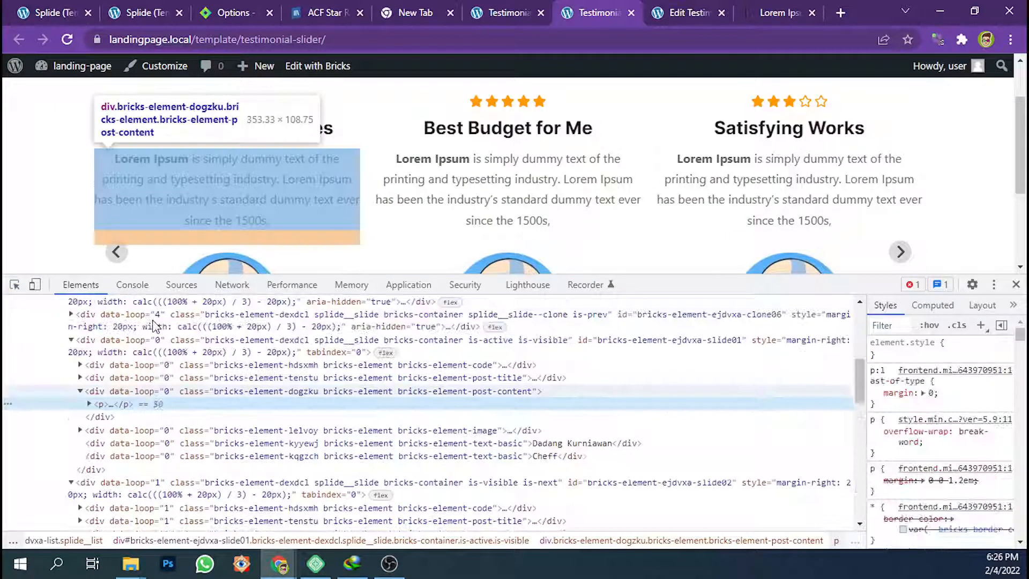
pyautogui.click(214, 346)
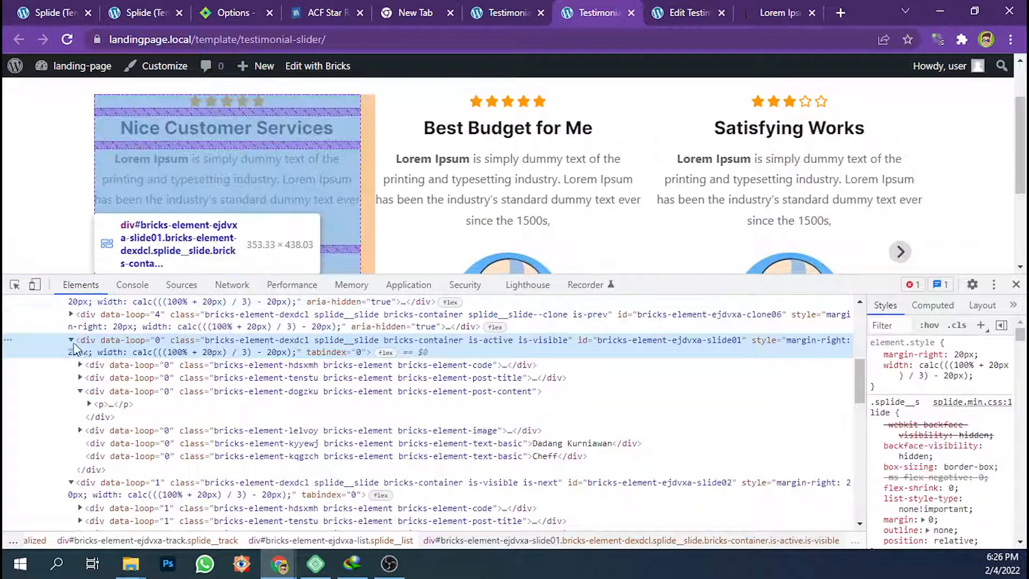
pyautogui.click(70, 340)
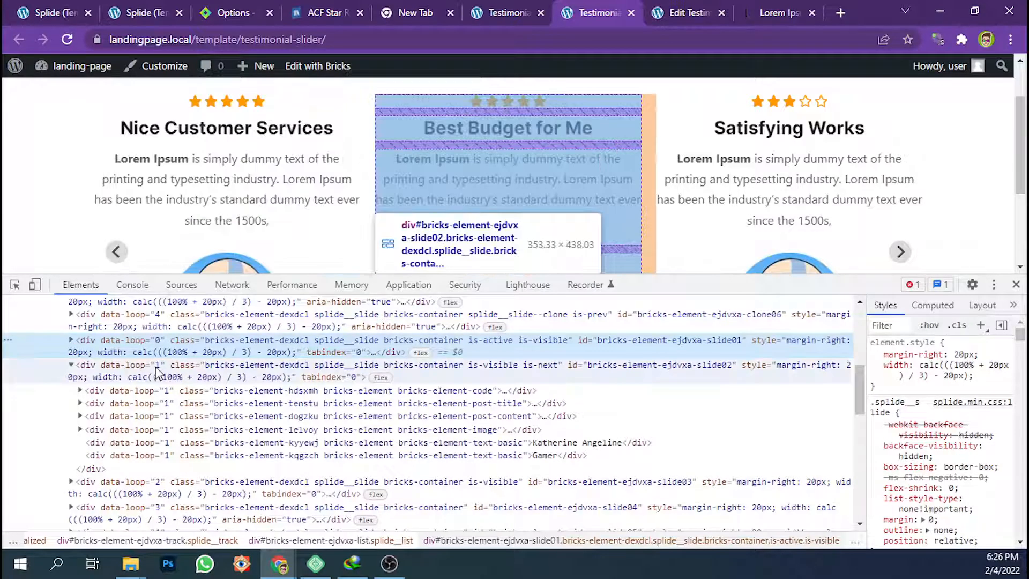
pyautogui.click(70, 365)
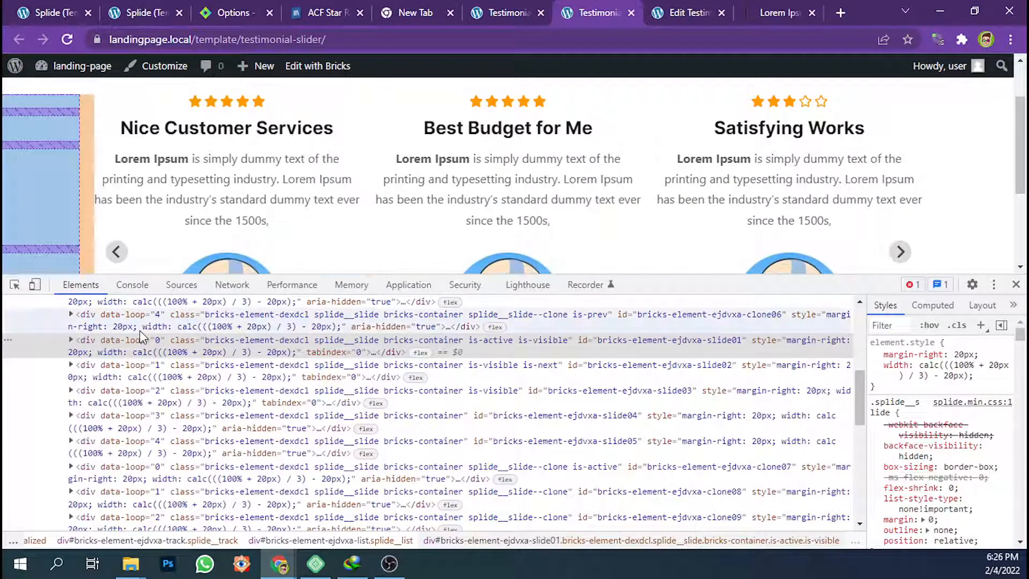
pyautogui.scroll(1, 847, 212)
pyautogui.scroll(-1, 860, 217)
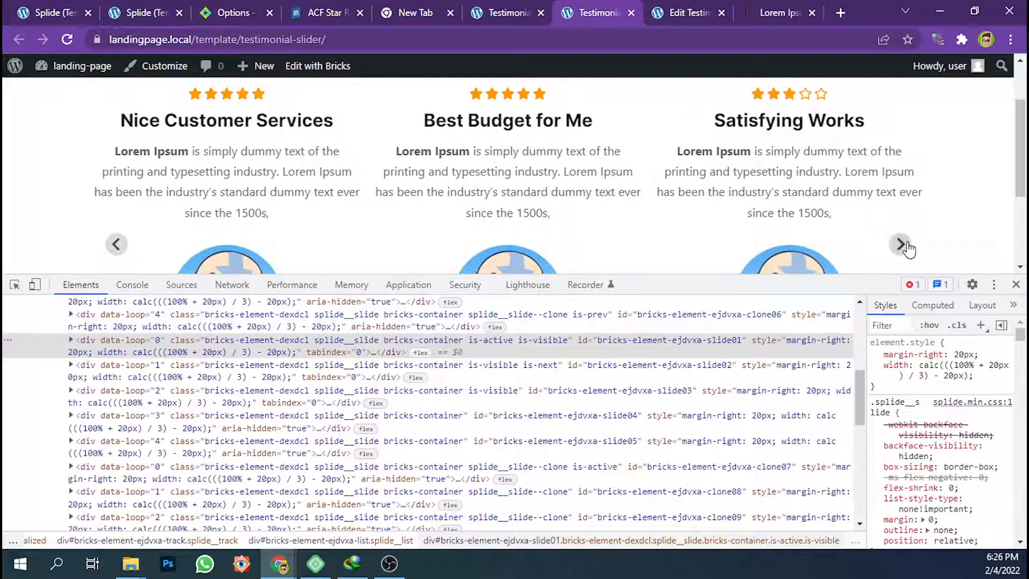
# Advance the live testimonial slider by two slides and close the developer tools
pyautogui.click(901, 244)
pyautogui.click(900, 244)
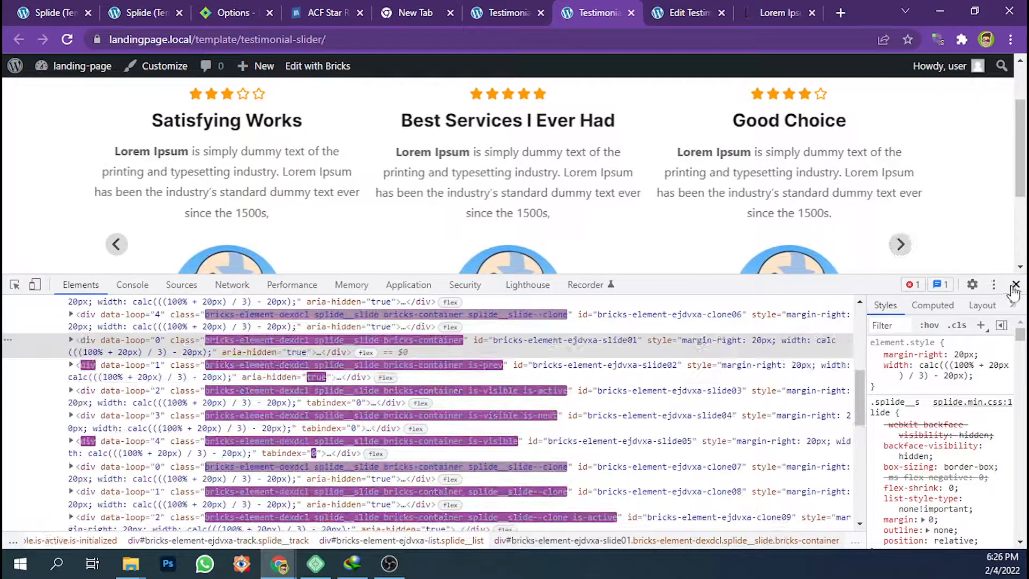
pyautogui.click(1016, 284)
# Look back through the Splide Options guide from focus to rewind and compare with the example Splide slider page
pyautogui.click(236, 12)
pyautogui.scroll(10, 311, 195)
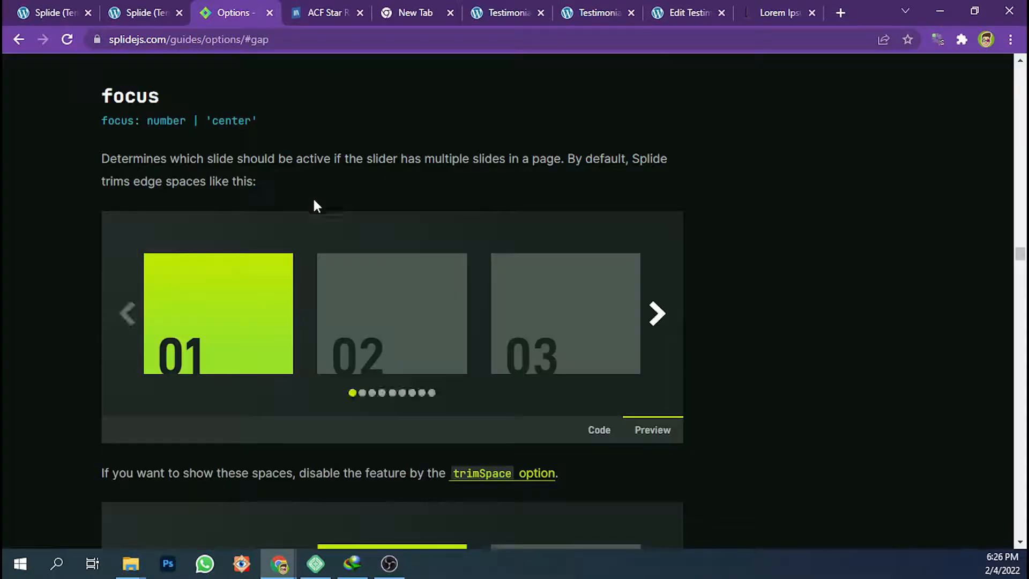
pyautogui.scroll(15, 313, 202)
pyautogui.scroll(5, 311, 207)
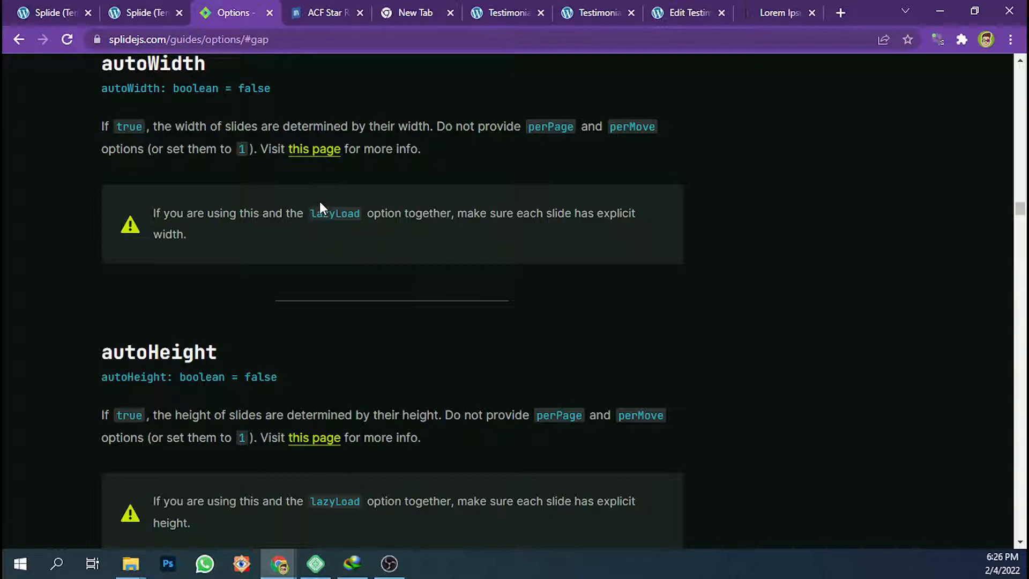
pyautogui.scroll(4, 320, 203)
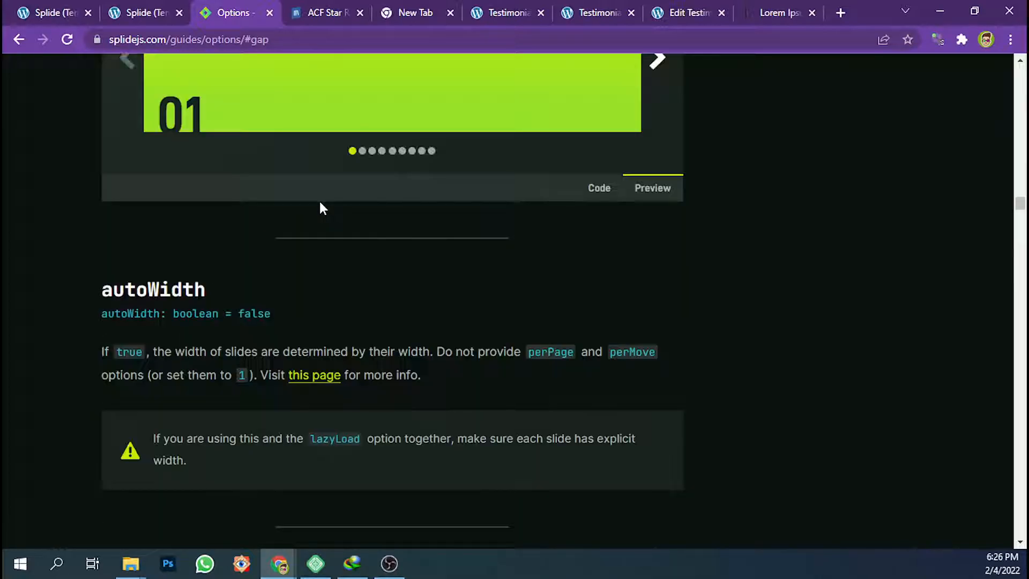
pyautogui.scroll(4, 320, 201)
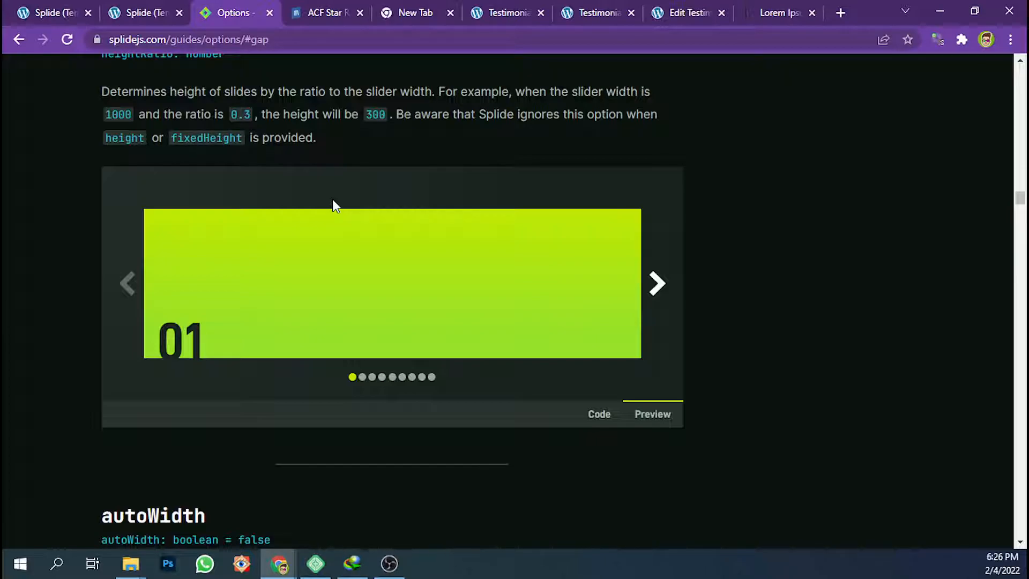
pyautogui.scroll(15, 332, 207)
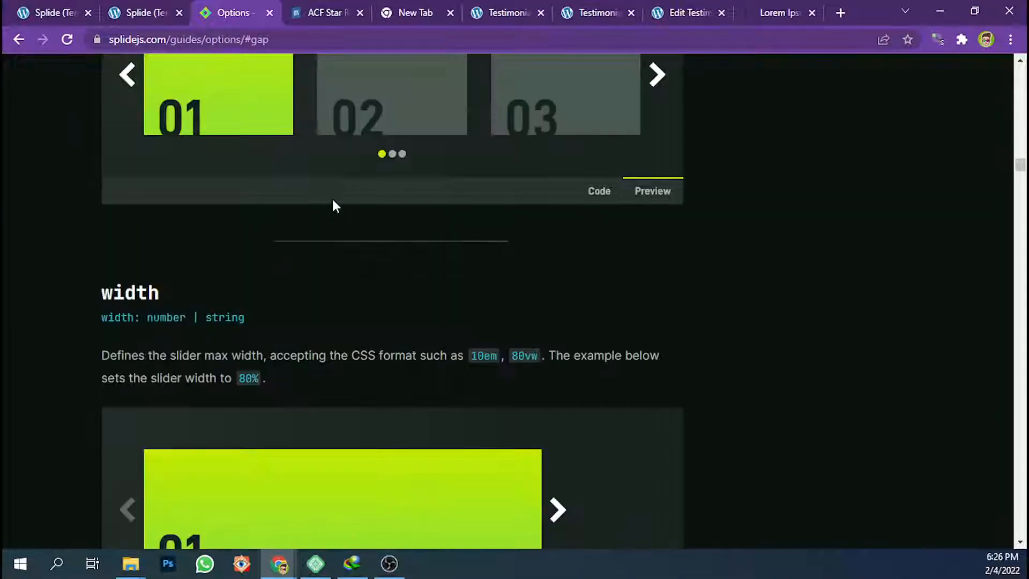
pyautogui.scroll(15, 332, 206)
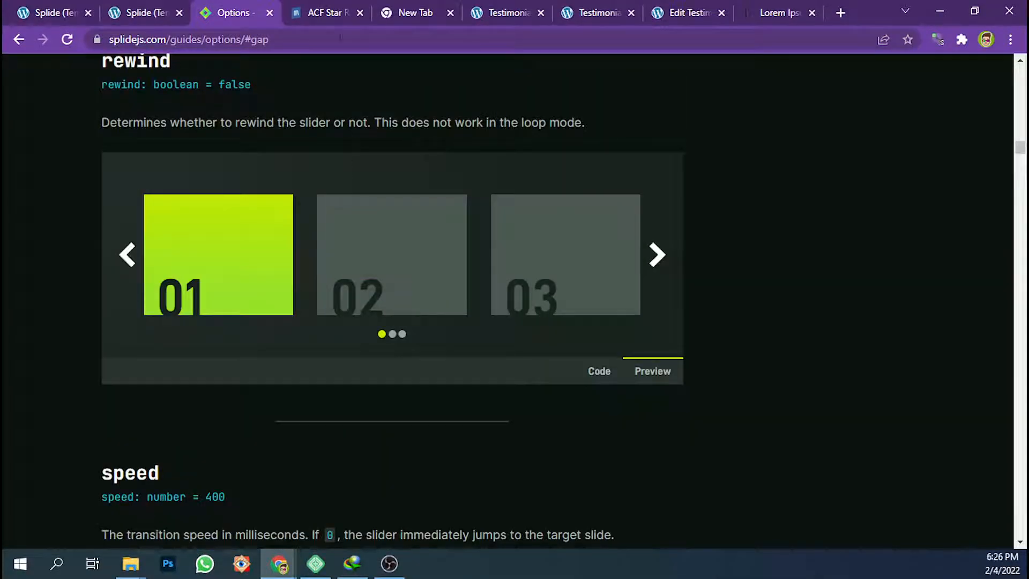
pyautogui.click(335, 9)
pyautogui.click(408, 9)
pyautogui.click(252, 9)
pyautogui.click(160, 8)
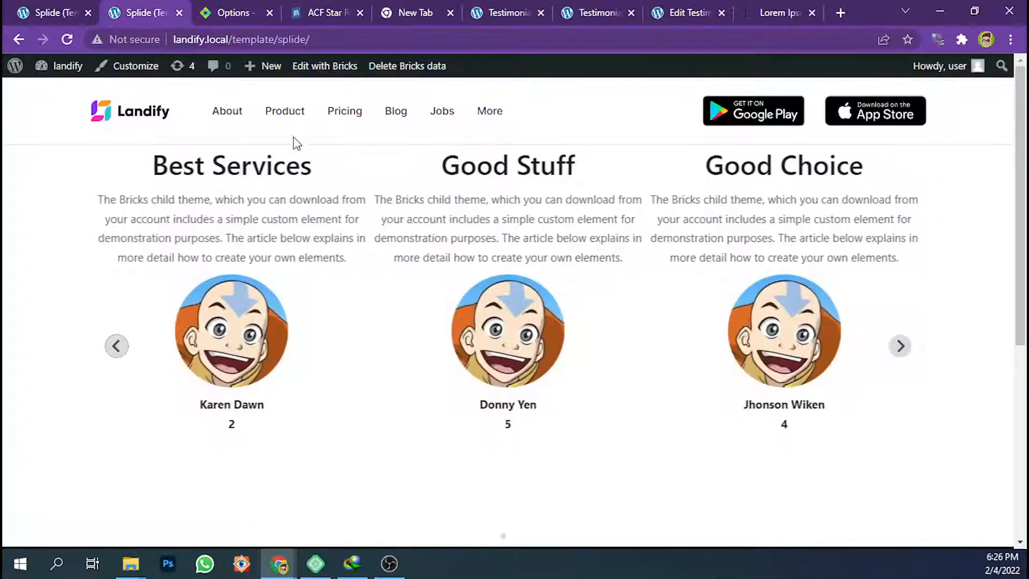
pyautogui.click(245, 7)
# Find the breakpoints option in the Splide Options guide and highlight its example code that sets perPage to 2 at 640
pyautogui.scroll(10, 638, 218)
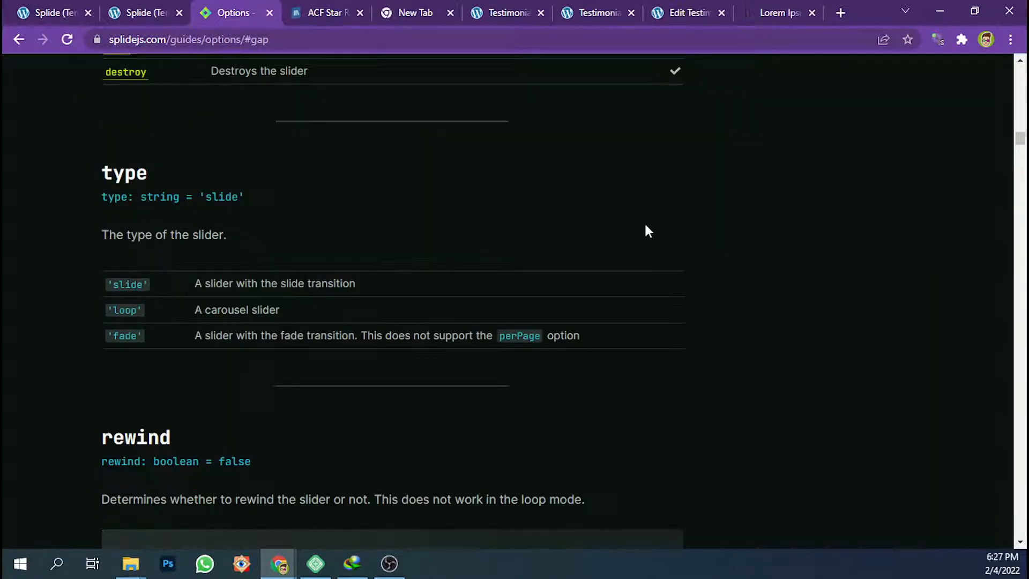
pyautogui.scroll(10, 105, 317)
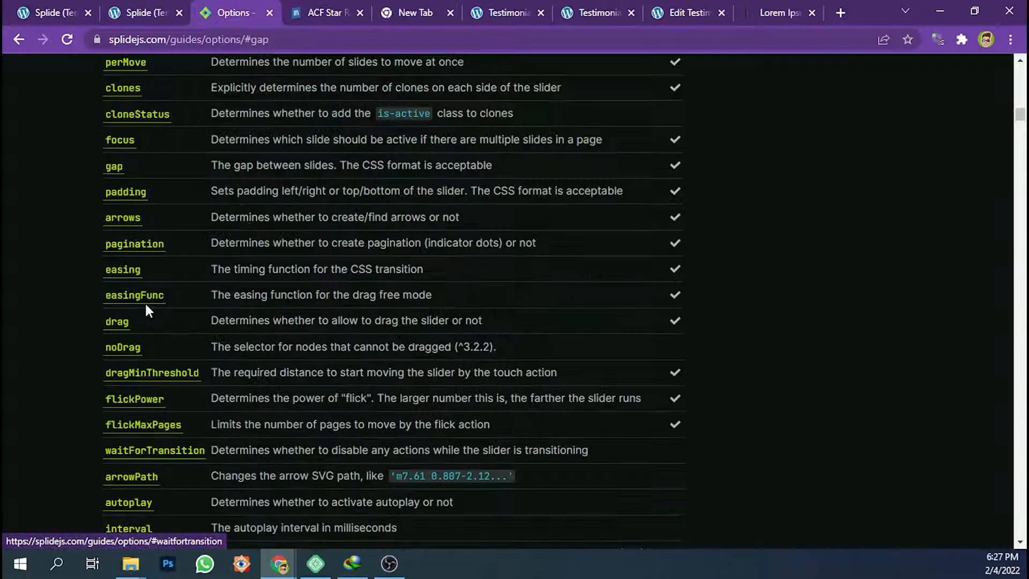
pyautogui.scroll(-10, 161, 311)
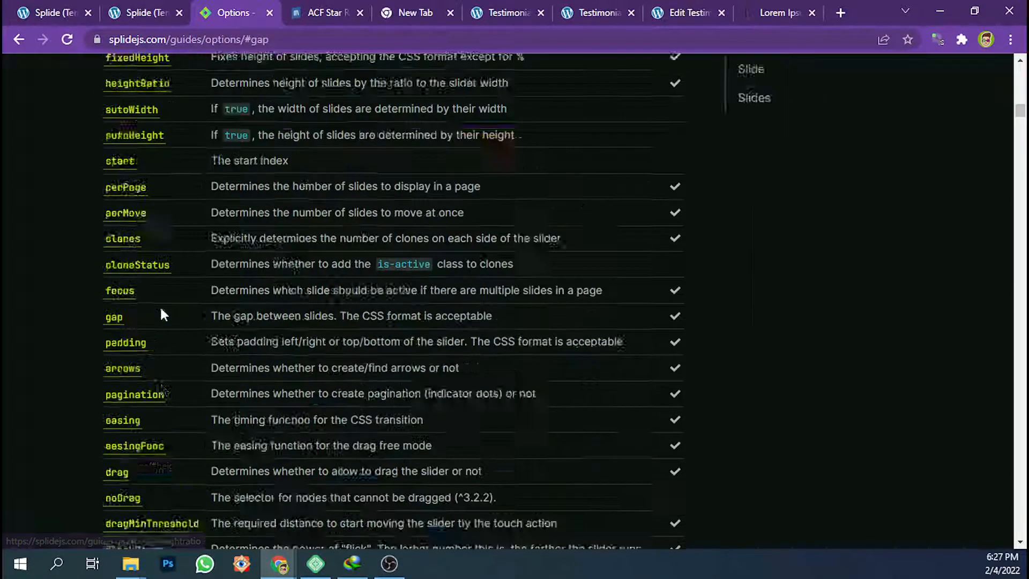
pyautogui.scroll(-10, 161, 309)
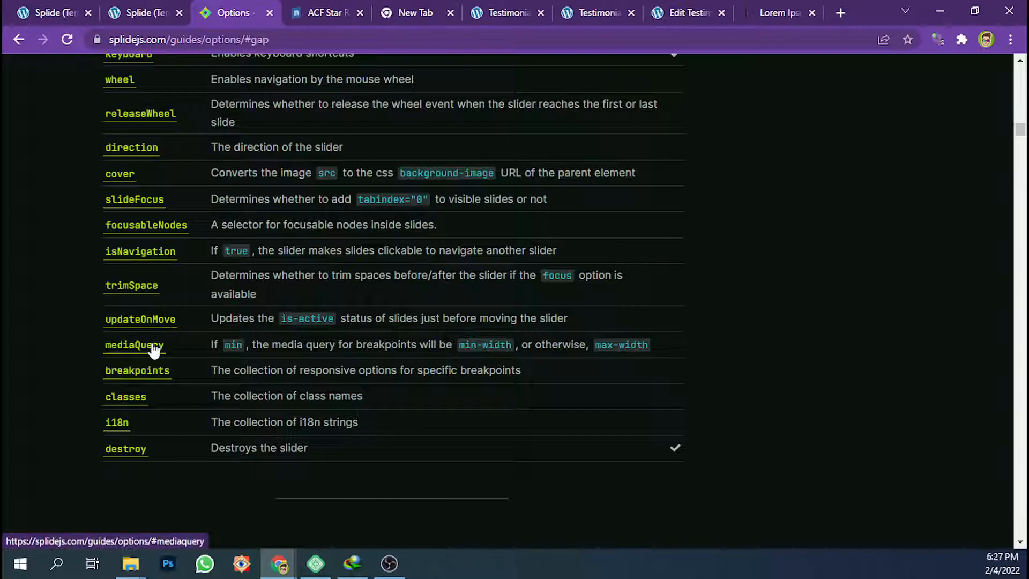
pyautogui.click(150, 369)
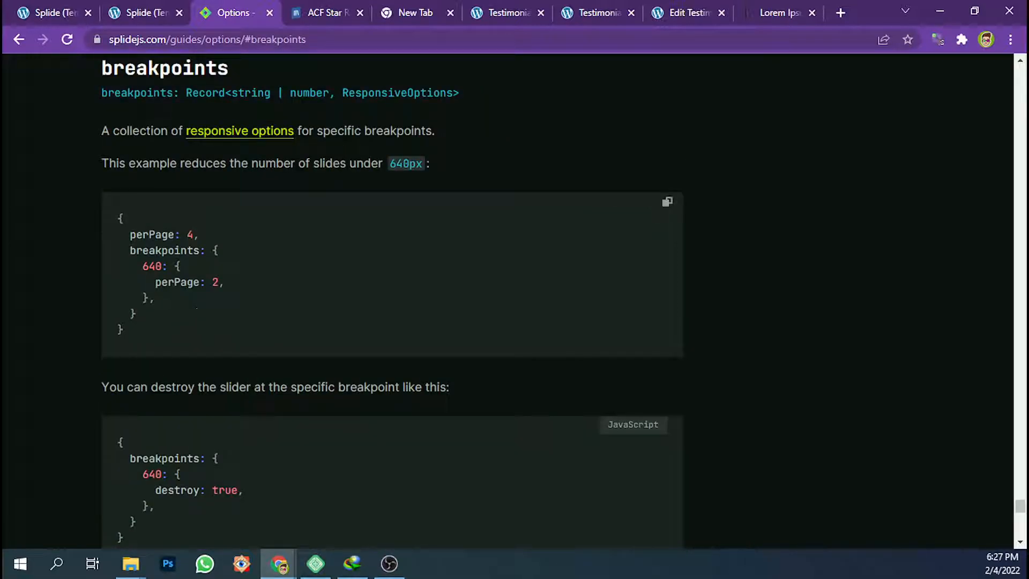
pyautogui.moveTo(129, 250); pyautogui.dragTo(261, 298)
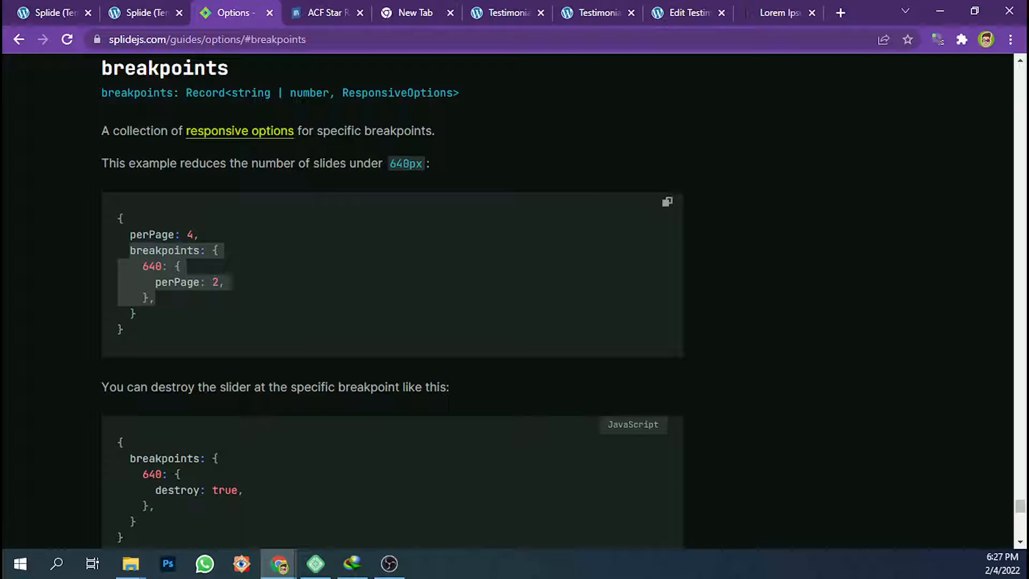
pyautogui.click(167, 268)
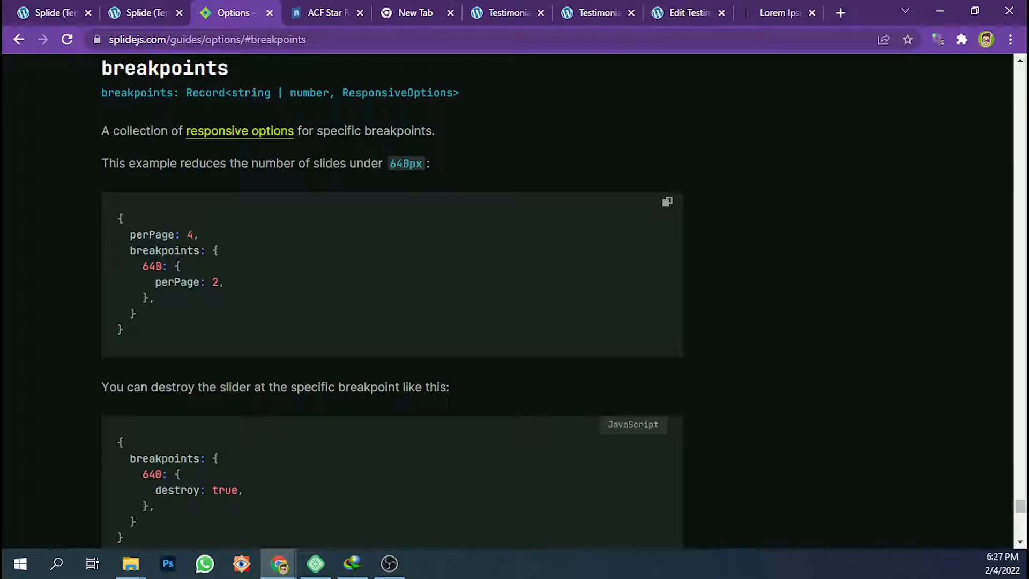
pyautogui.moveTo(130, 248); pyautogui.dragTo(179, 301)
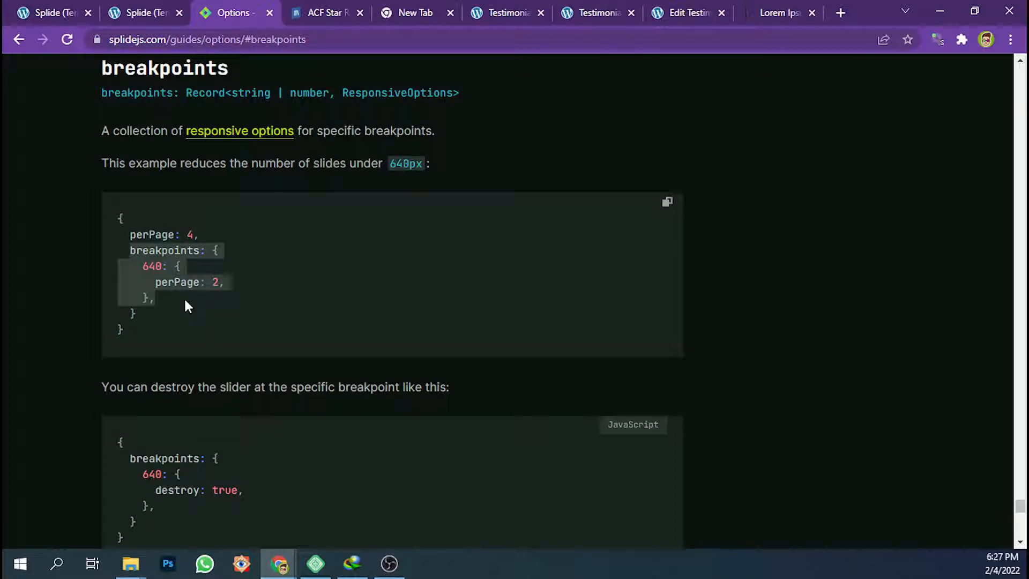
# Place the cursor after the gap line in the template's footer script and step the live slider back three slides
pyautogui.click(523, 12)
pyautogui.click(218, 293)
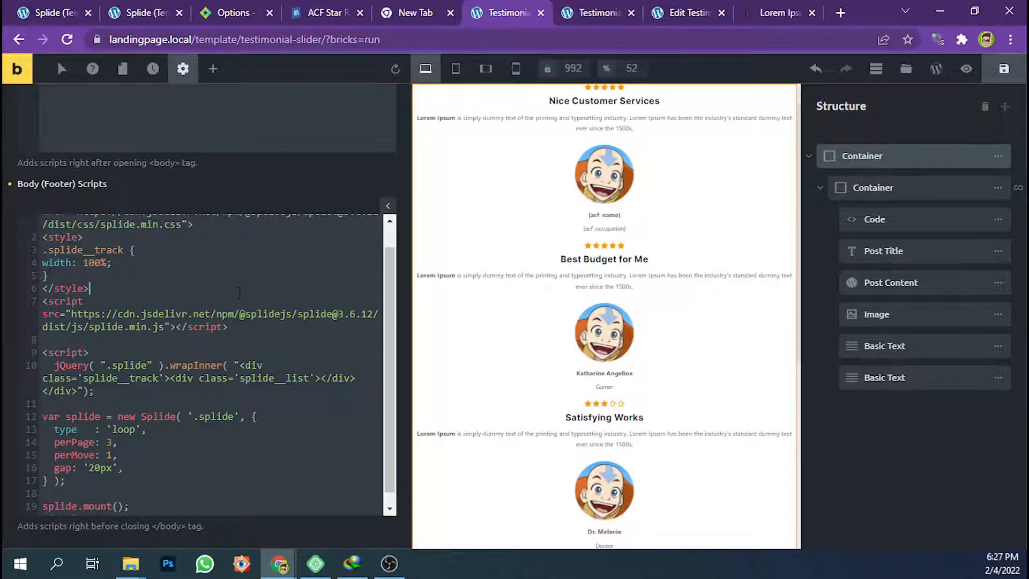
pyautogui.click(126, 469)
pyautogui.click(560, 15)
pyautogui.click(117, 296)
pyautogui.click(116, 295)
pyautogui.click(117, 295)
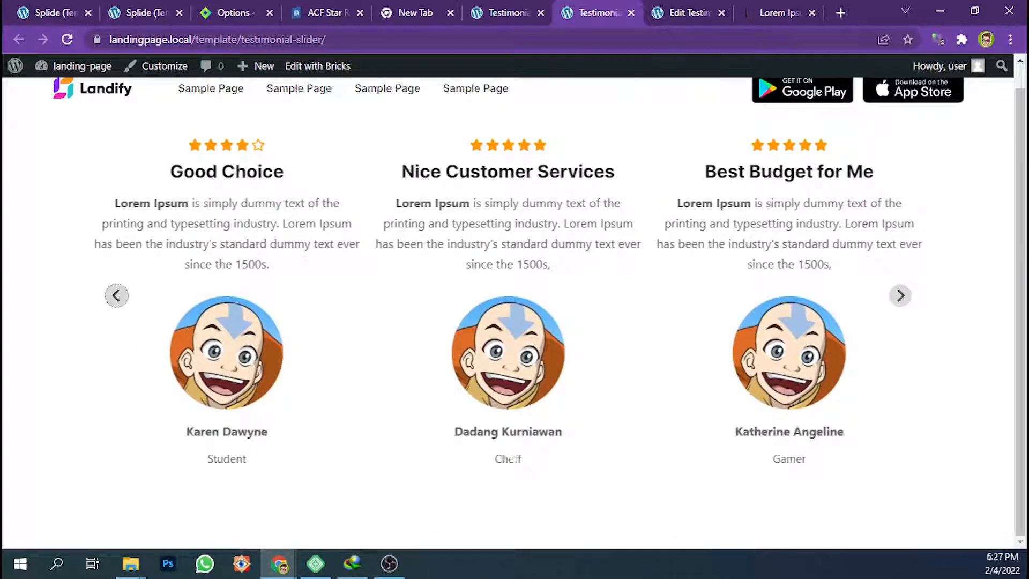
# Set the outer container's direction to Horizontal (row) in the template and save it
pyautogui.click(509, 12)
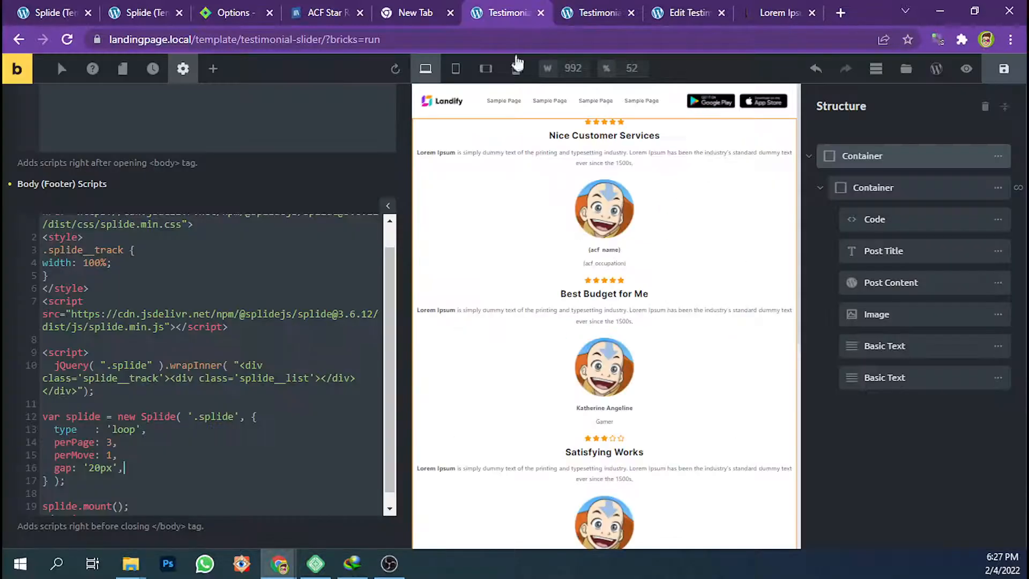
pyautogui.click(879, 156)
pyautogui.click(131, 188)
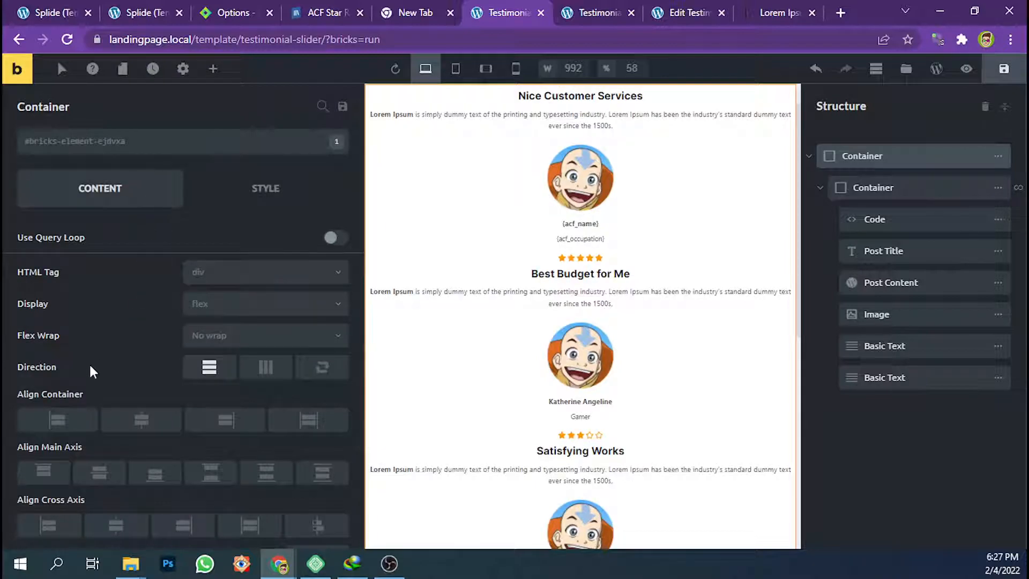
pyautogui.click(266, 367)
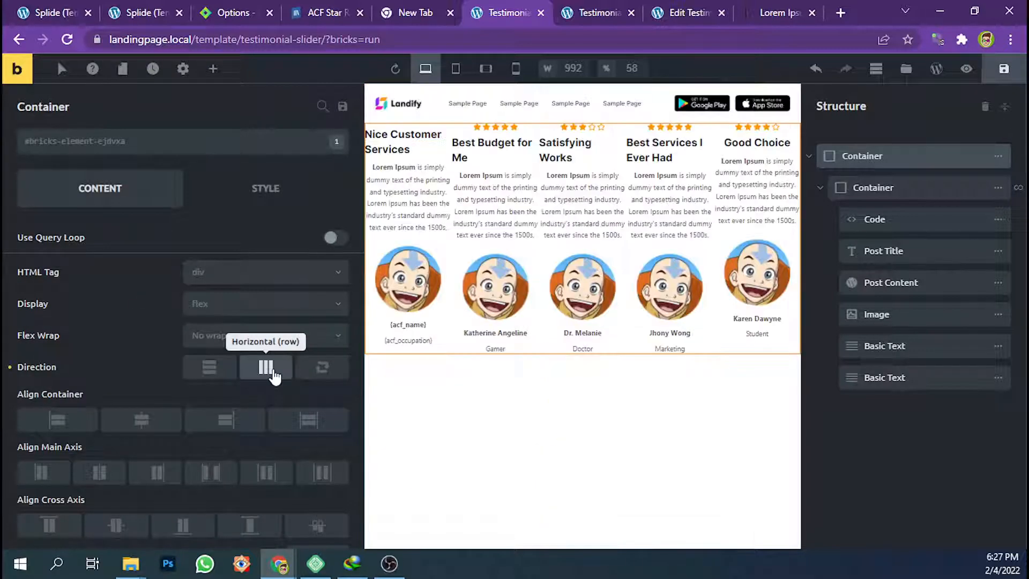
pyautogui.scroll(-2, 274, 375)
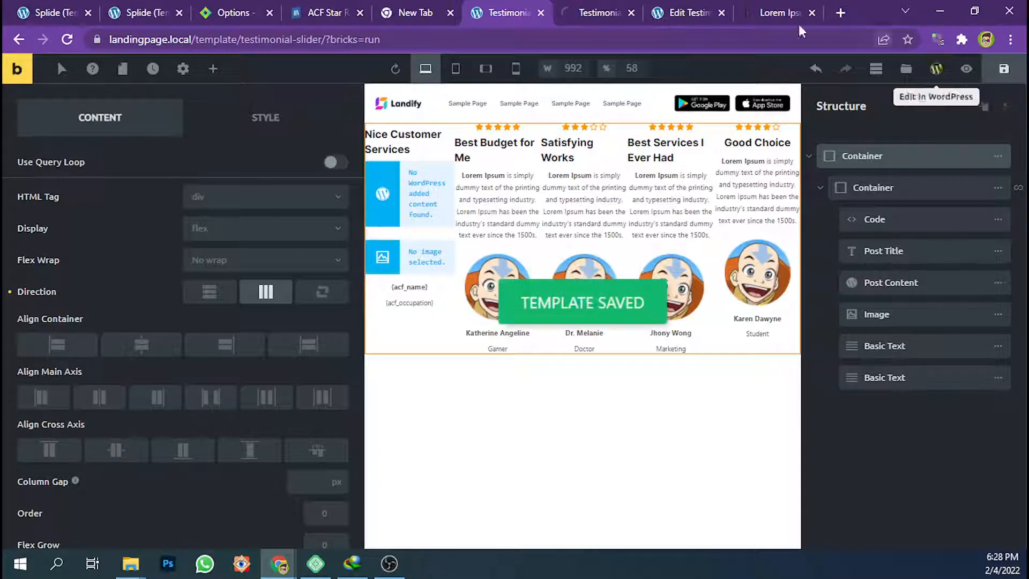
# Check the live testimonial page with the row layout by stepping the slider back two slides
pyautogui.click(609, 7)
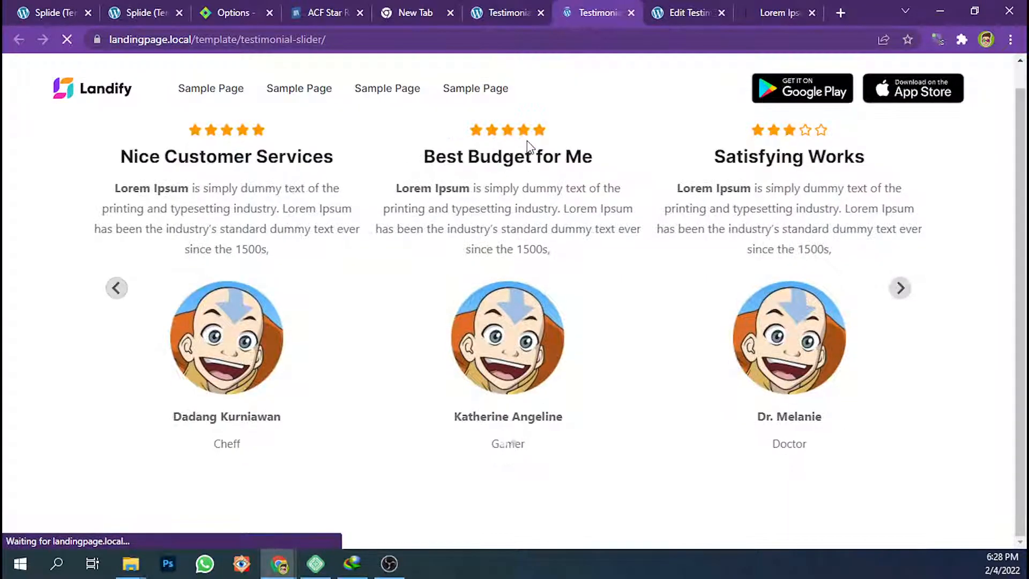
pyautogui.click(116, 289)
pyautogui.click(116, 290)
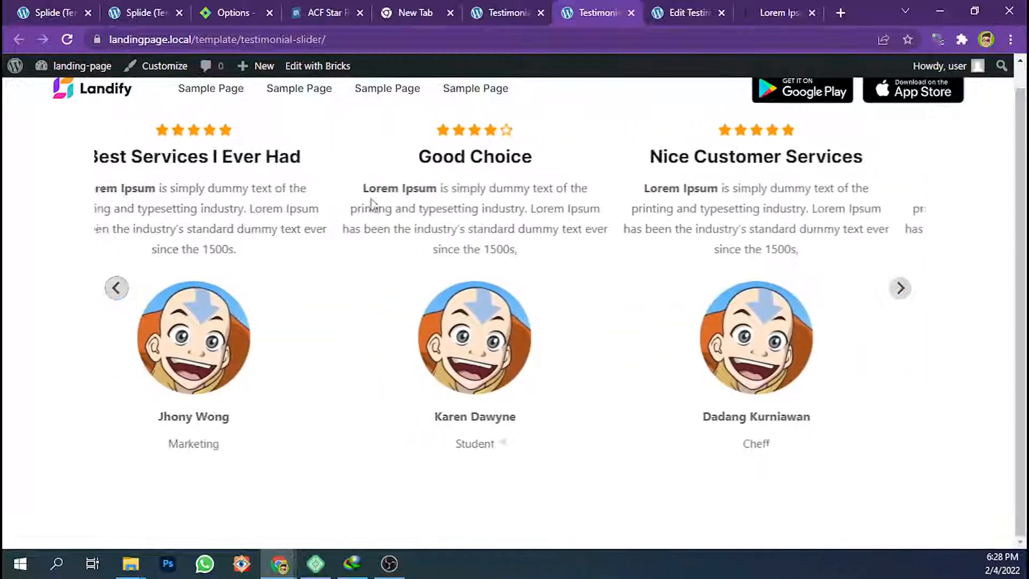
# Set the width of the inner query-loop container in the testimonial template to 33.33%
pyautogui.click(507, 13)
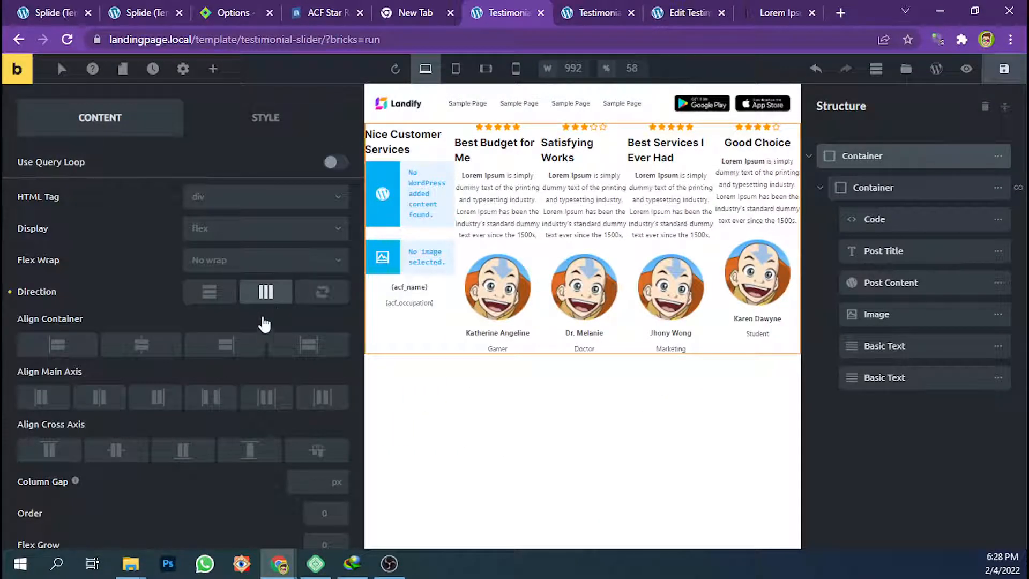
pyautogui.scroll(-2, 199, 360)
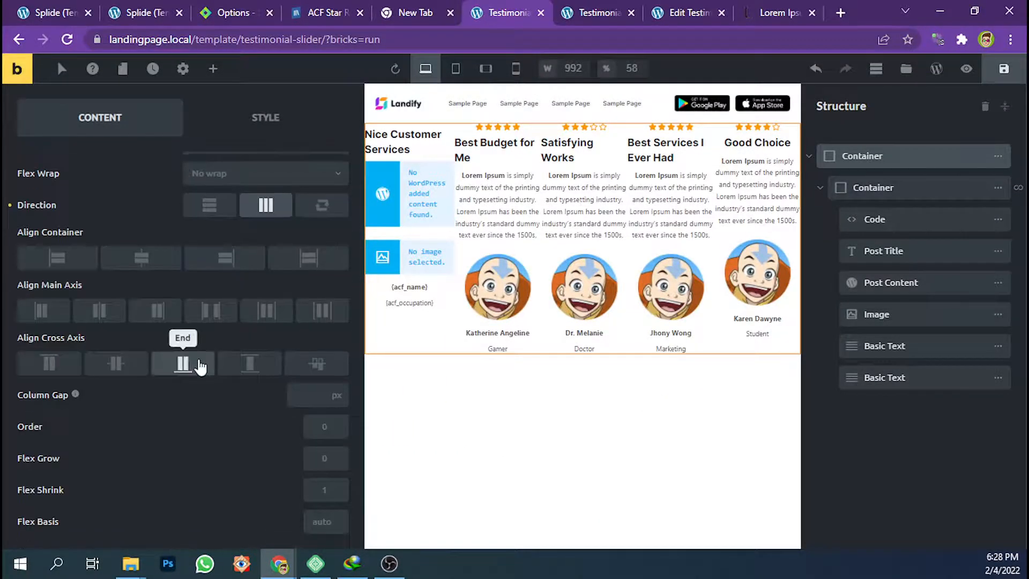
pyautogui.scroll(4, 276, 214)
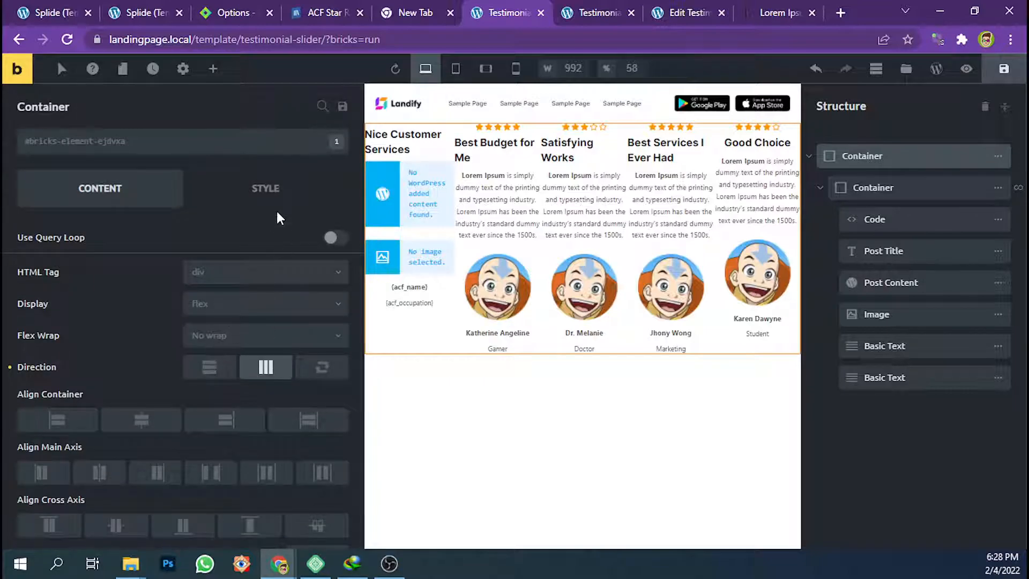
pyautogui.click(873, 184)
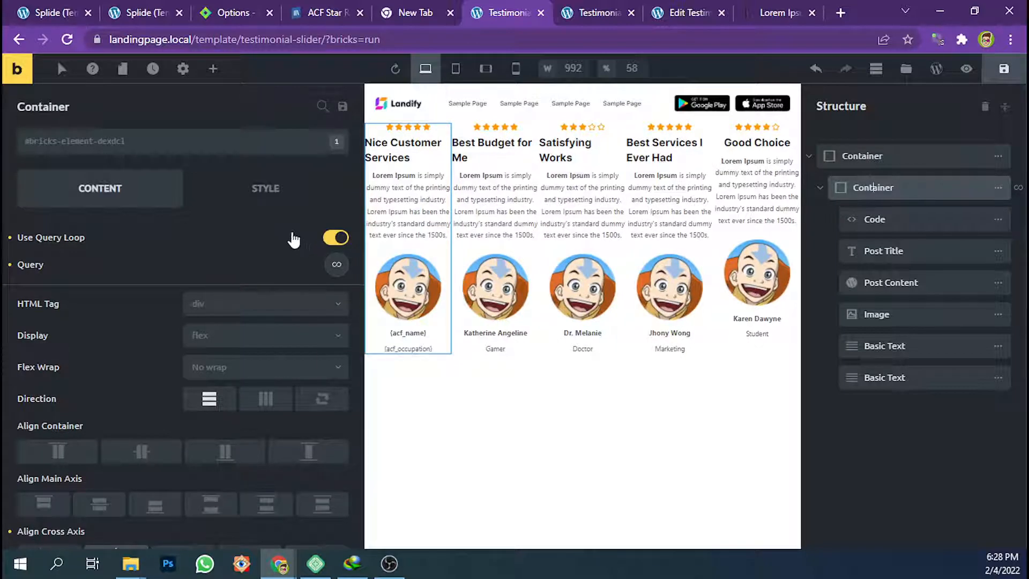
pyautogui.click(256, 198)
pyautogui.click(186, 246)
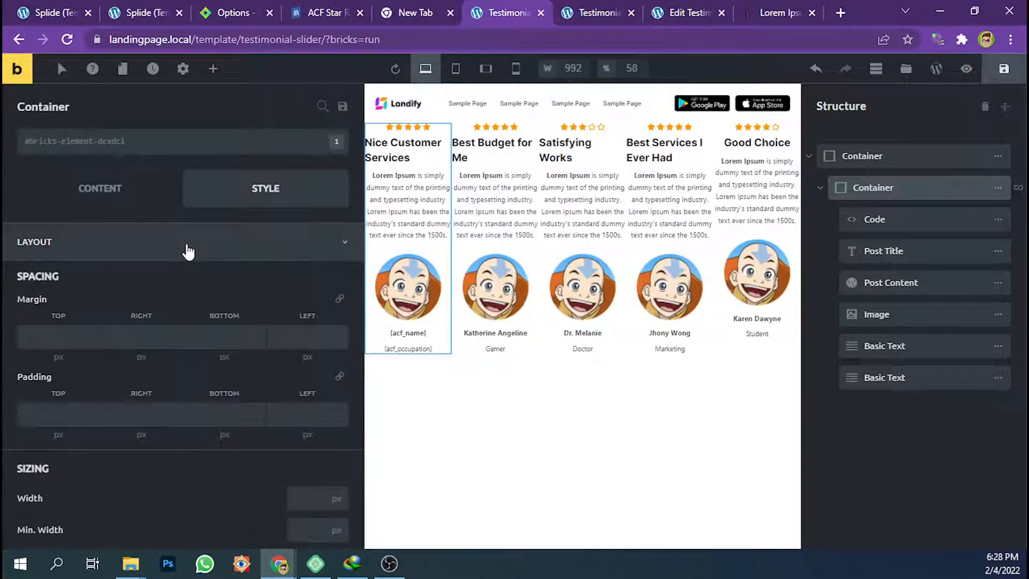
pyautogui.scroll(-2, 193, 306)
pyautogui.click(302, 422)
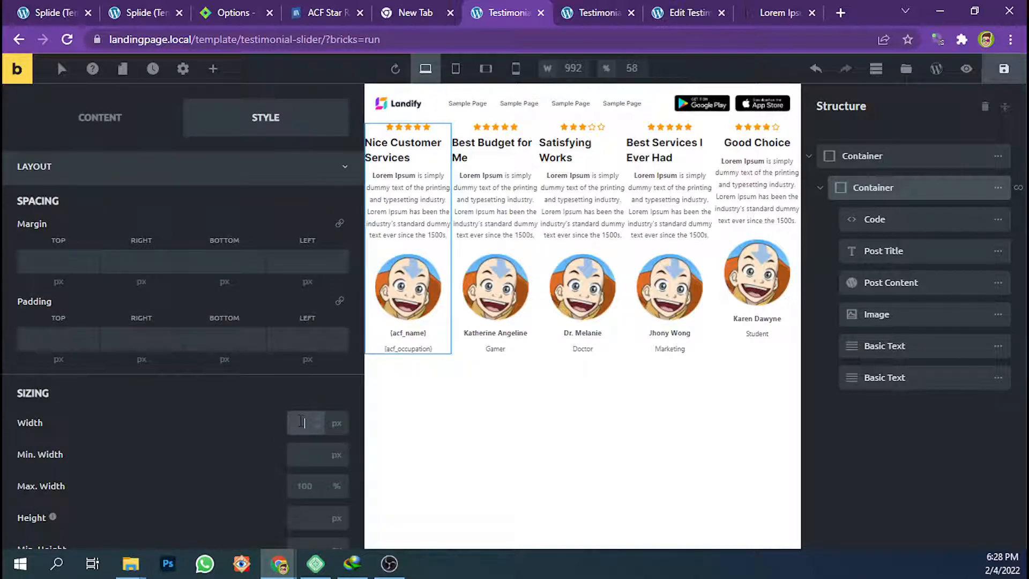
pyautogui.write('33.33')
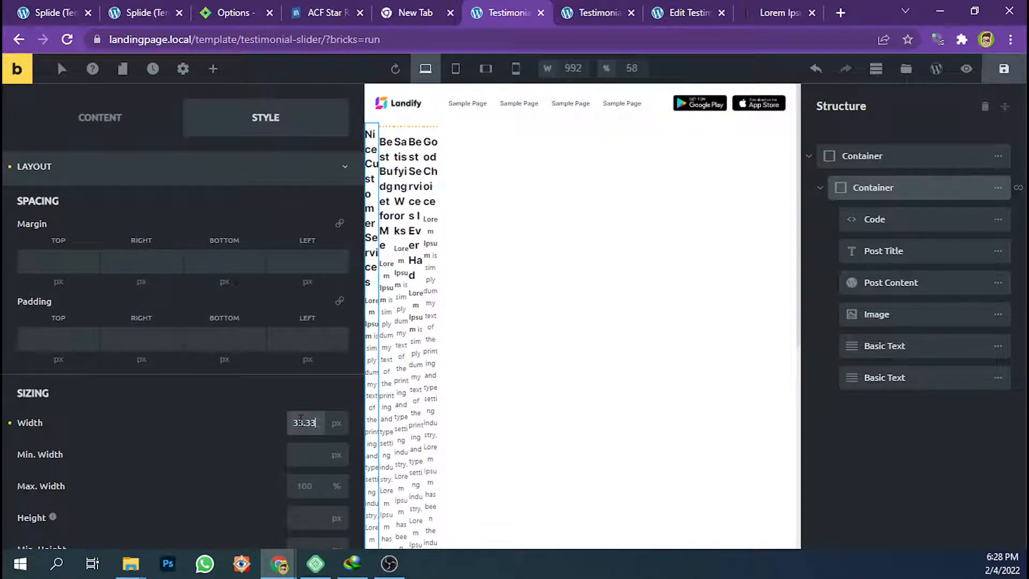
pyautogui.write('%')
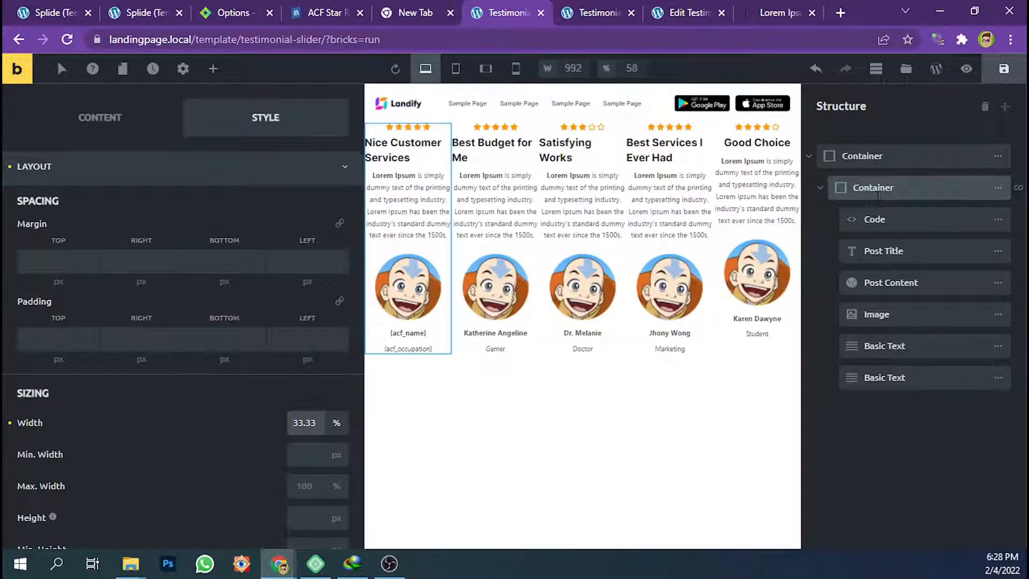
# Review the sizing settings of the outer and inner containers and save the template
pyautogui.click(879, 156)
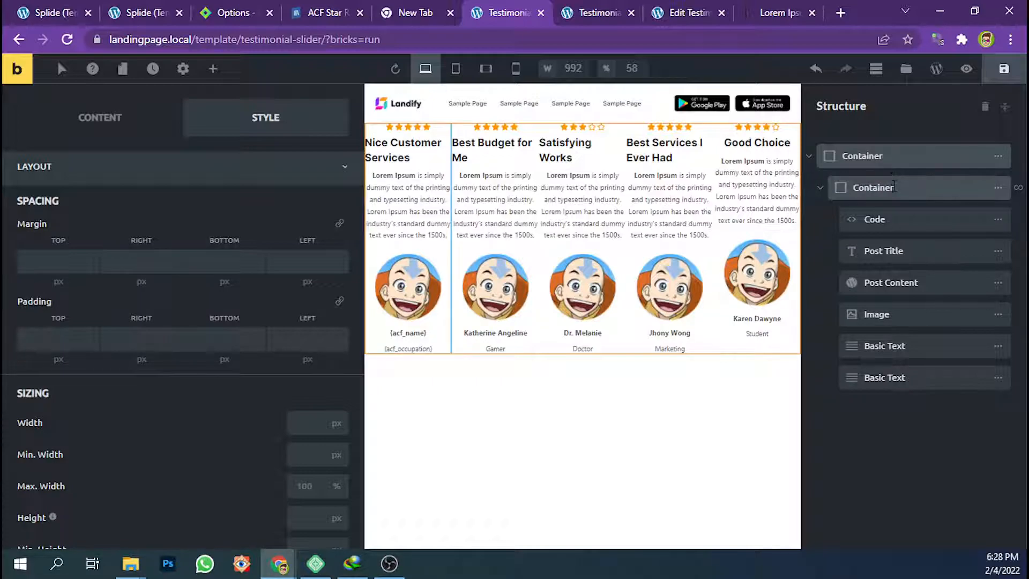
pyautogui.click(893, 187)
pyautogui.scroll(-1, 338, 418)
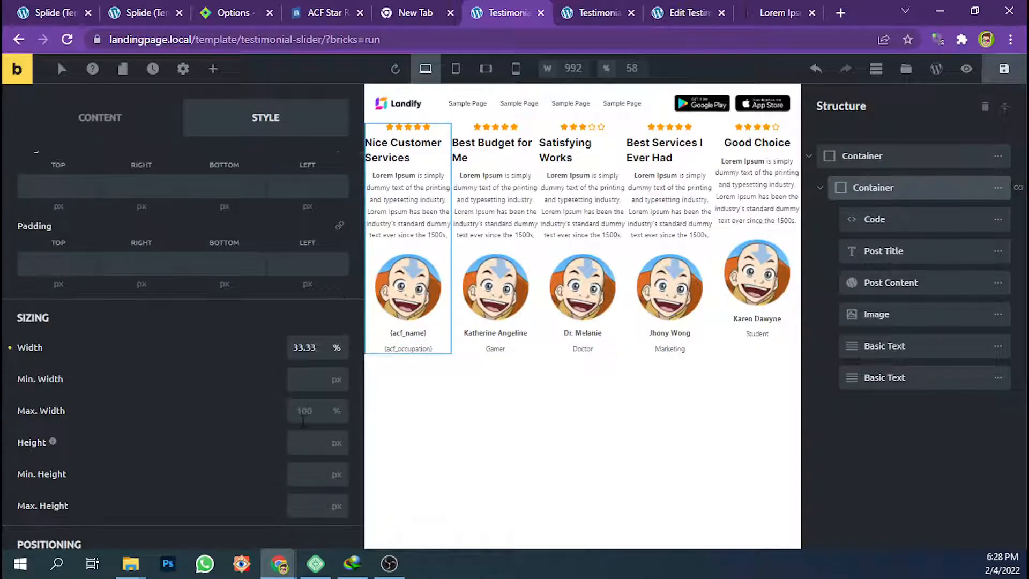
pyautogui.click(992, 76)
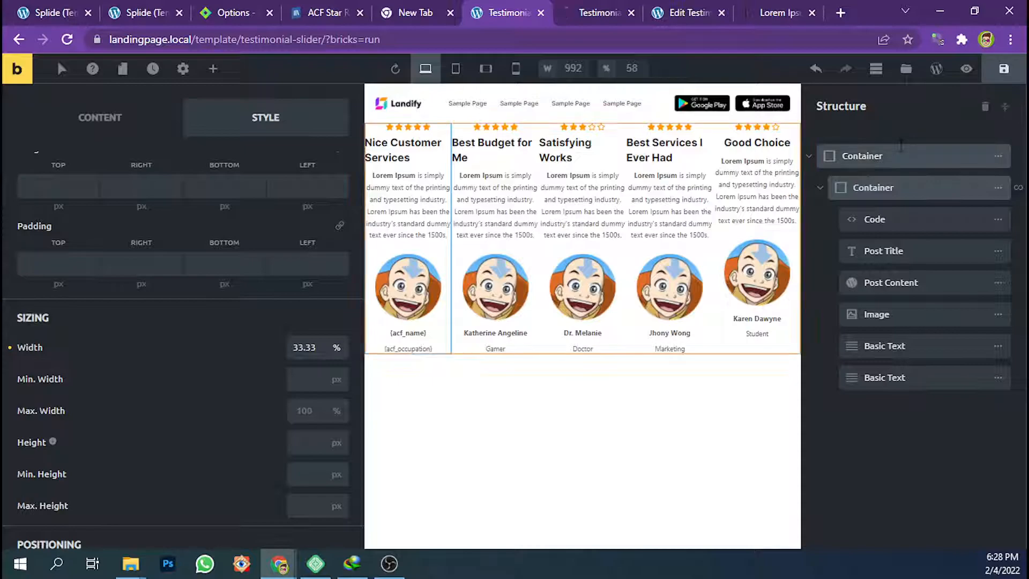
# Try letting the outer container's items wrap onto several rows through its flex wrap setting
pyautogui.click(894, 155)
pyautogui.scroll(3, 115, 172)
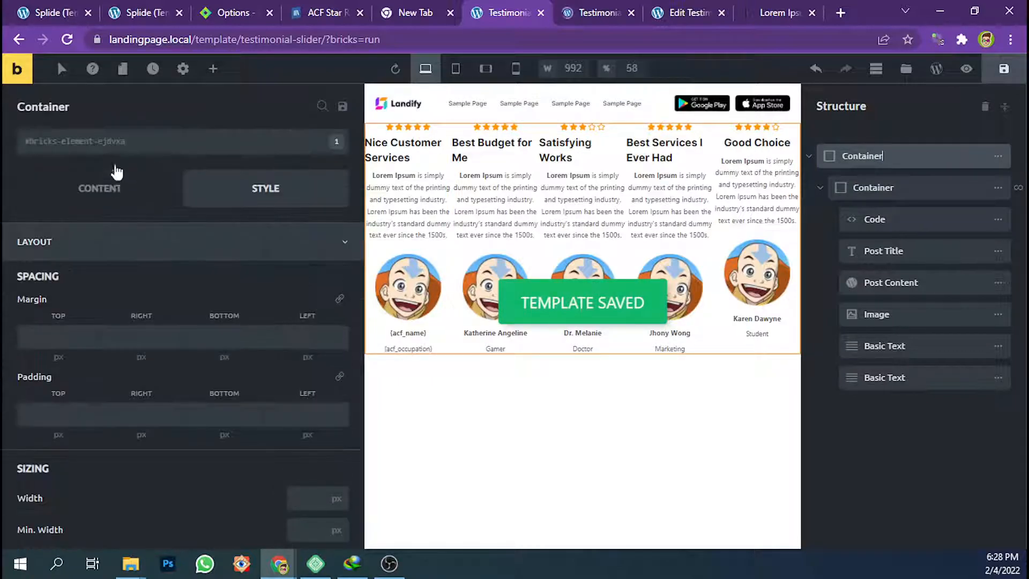
pyautogui.click(107, 192)
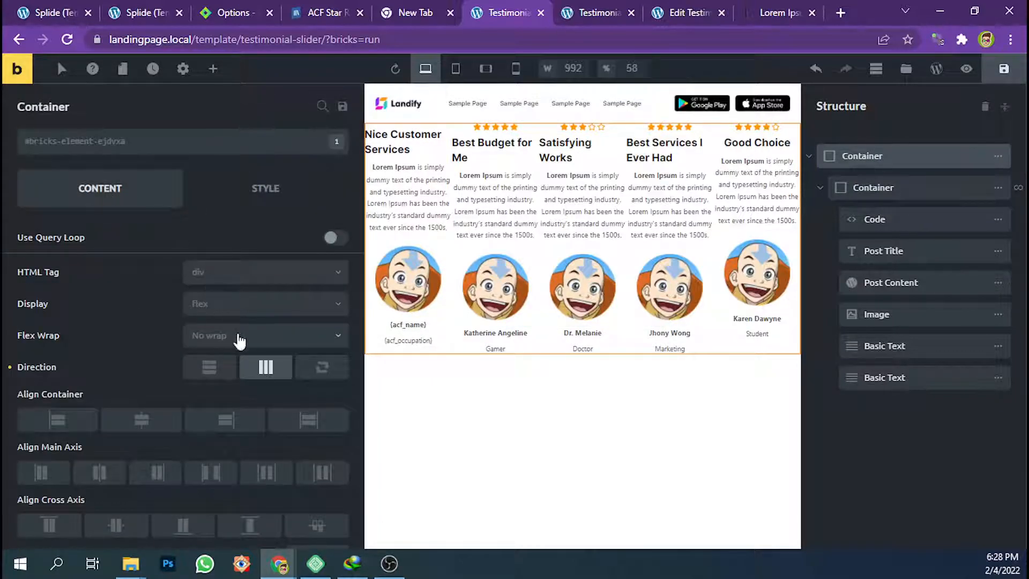
pyautogui.scroll(-1, 240, 345)
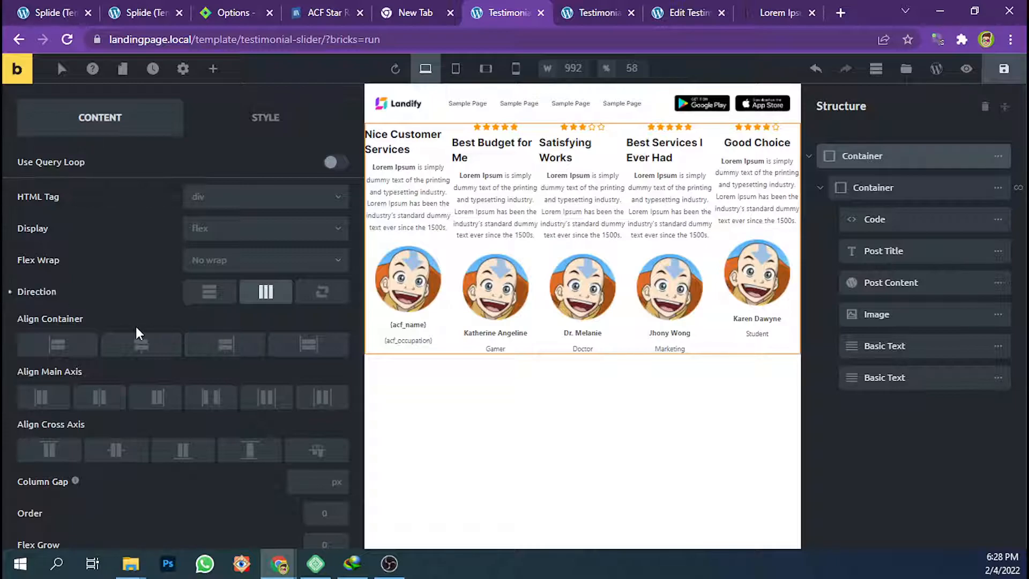
pyautogui.scroll(-1, 138, 332)
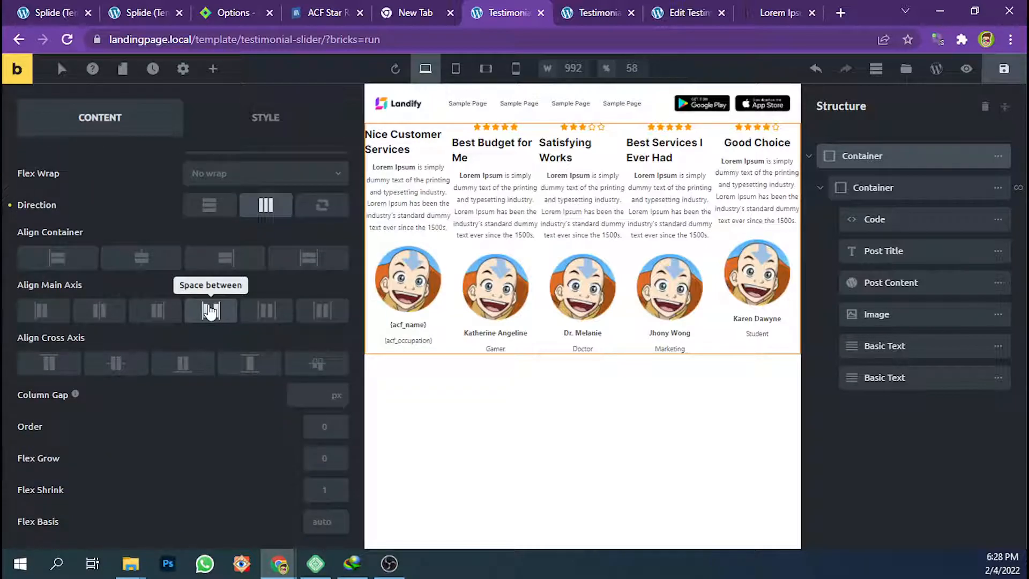
pyautogui.scroll(2, 202, 287)
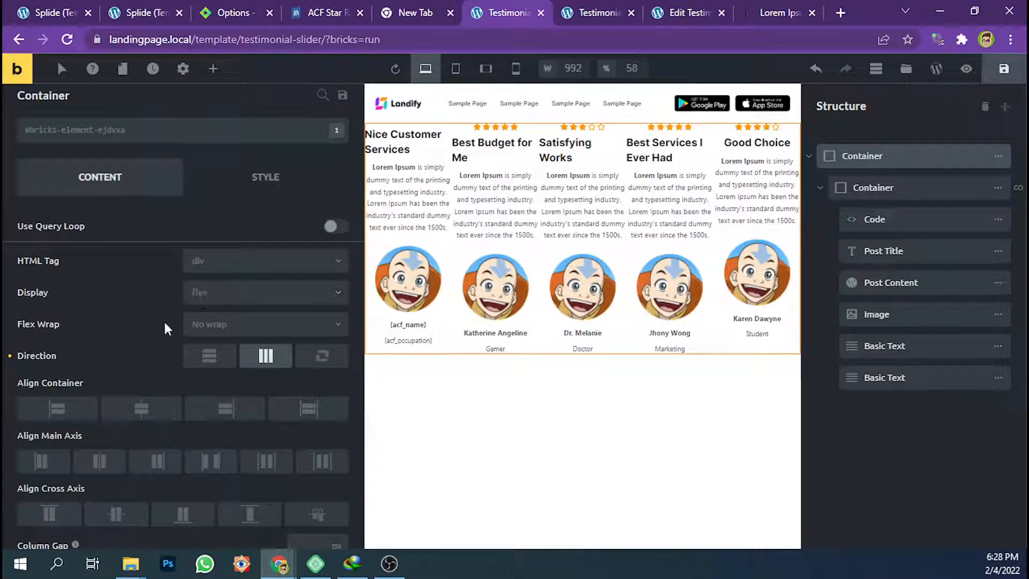
pyautogui.click(207, 324)
pyautogui.click(206, 370)
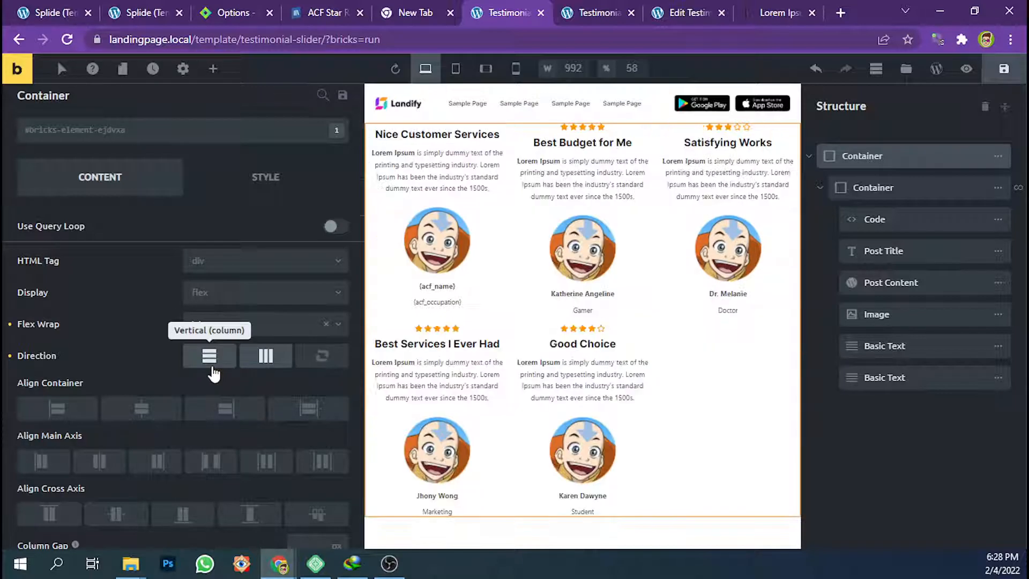
# Set the outer container's flex wrap to No Wrap and save the template
pyautogui.click(233, 326)
pyautogui.click(209, 347)
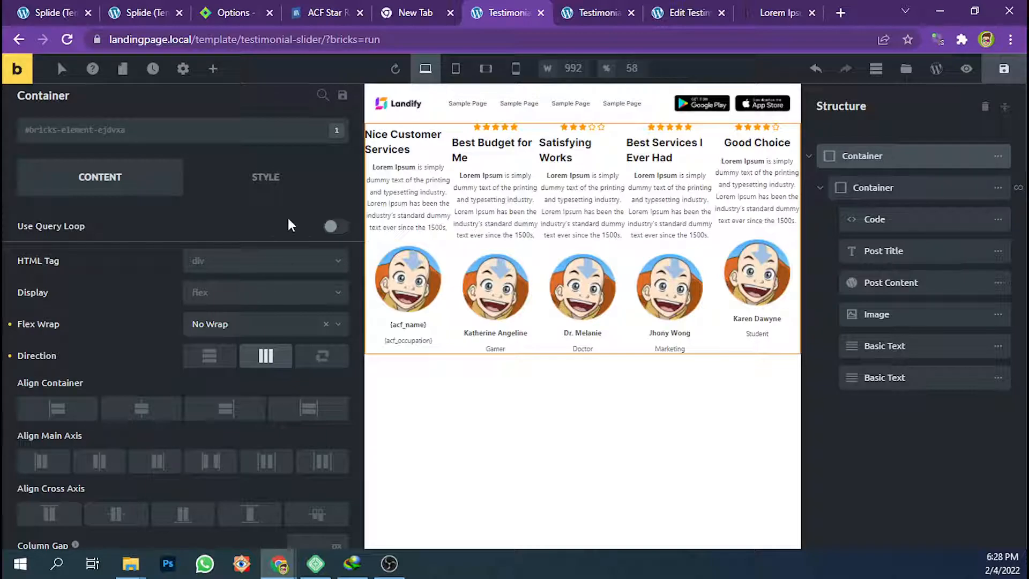
pyautogui.click(1001, 71)
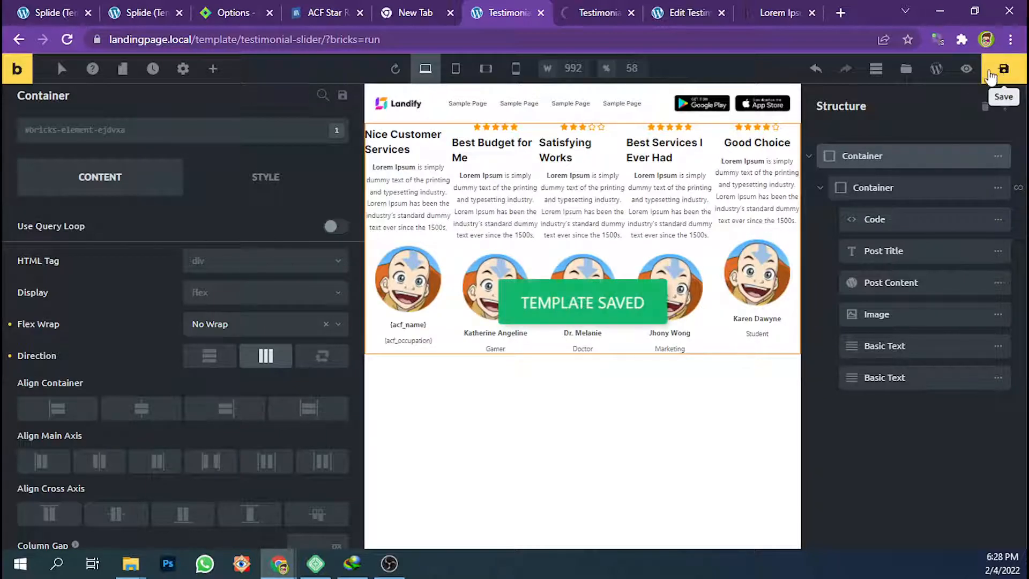
# Check the live testimonial page by stepping the slider back one slide and compare it with the template canvas
pyautogui.click(593, 8)
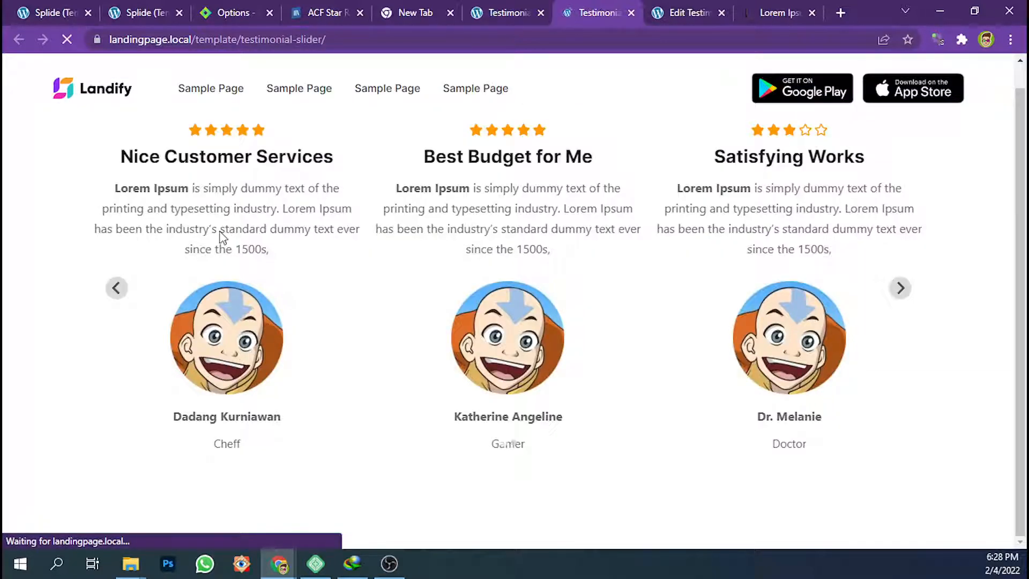
pyautogui.click(123, 291)
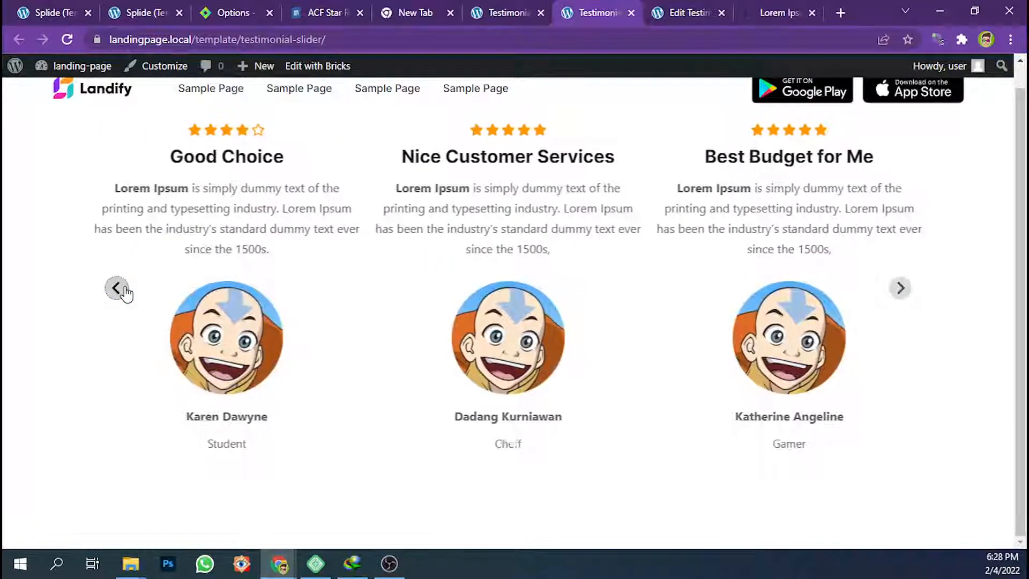
pyautogui.click(501, 10)
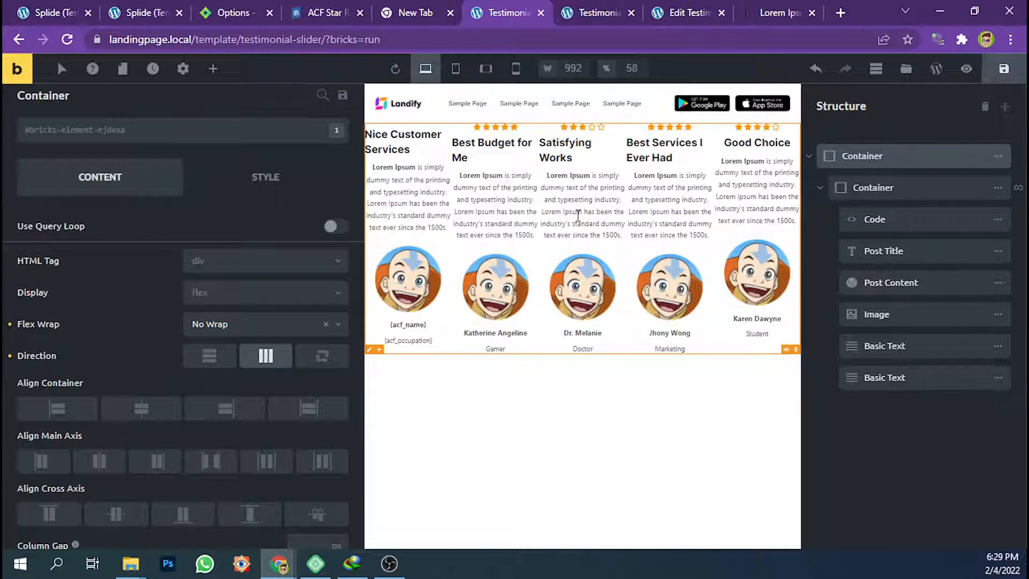
pyautogui.click(619, 10)
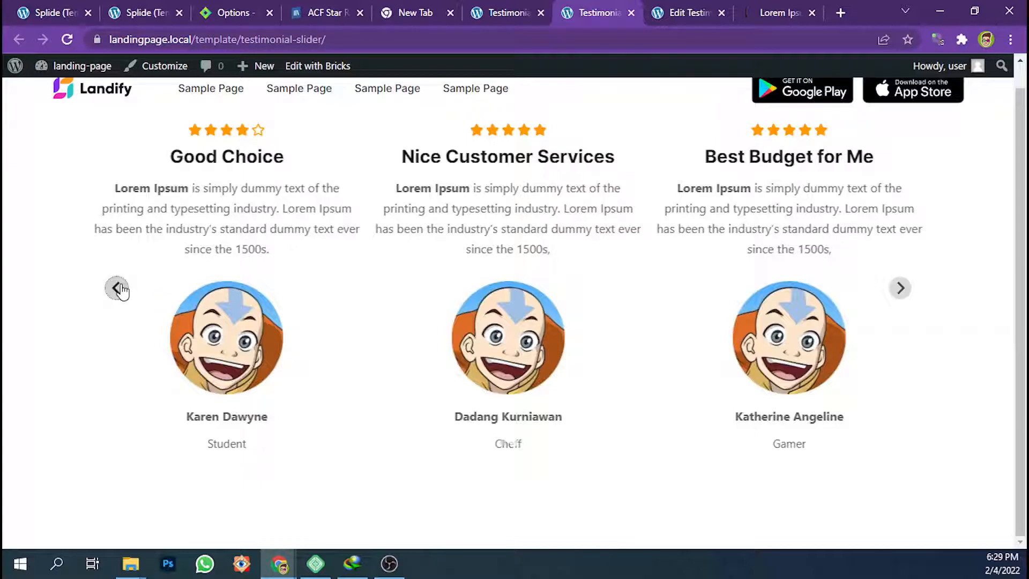
# Set the outer container's maximum width to 1170% and its width to 100% in the template
pyautogui.click(523, 10)
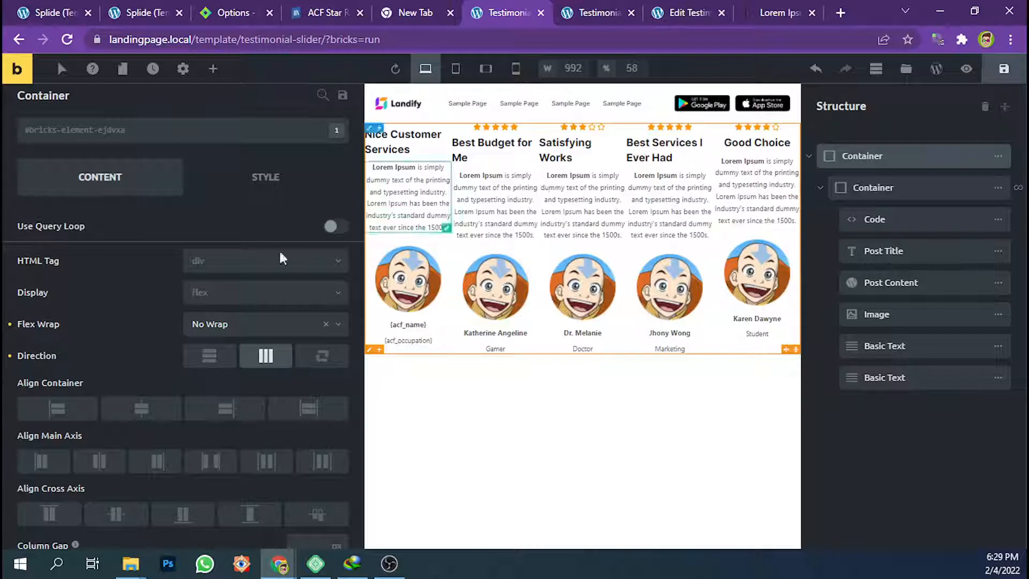
pyautogui.scroll(-3, 232, 358)
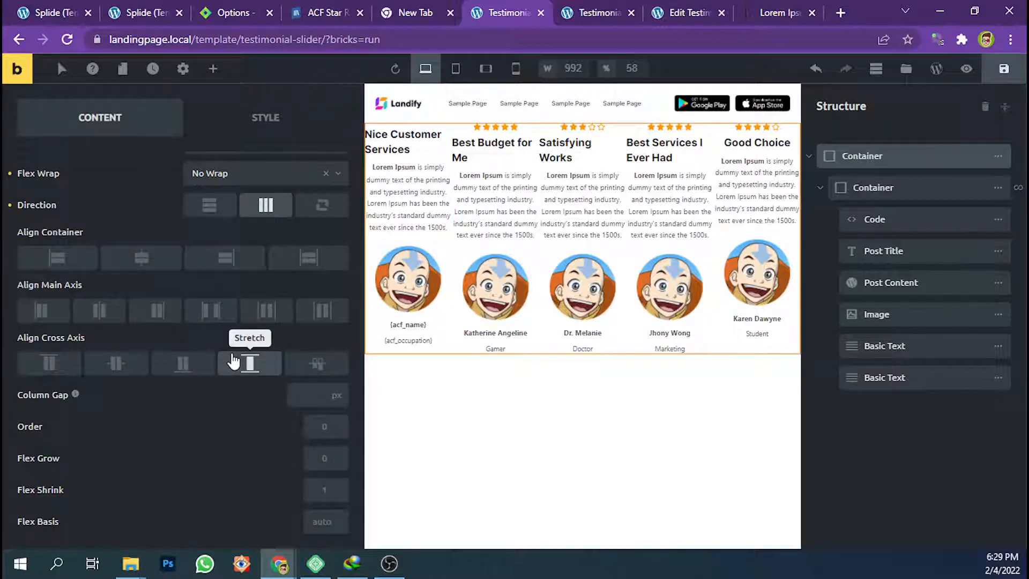
pyautogui.scroll(3, 248, 236)
pyautogui.click(266, 188)
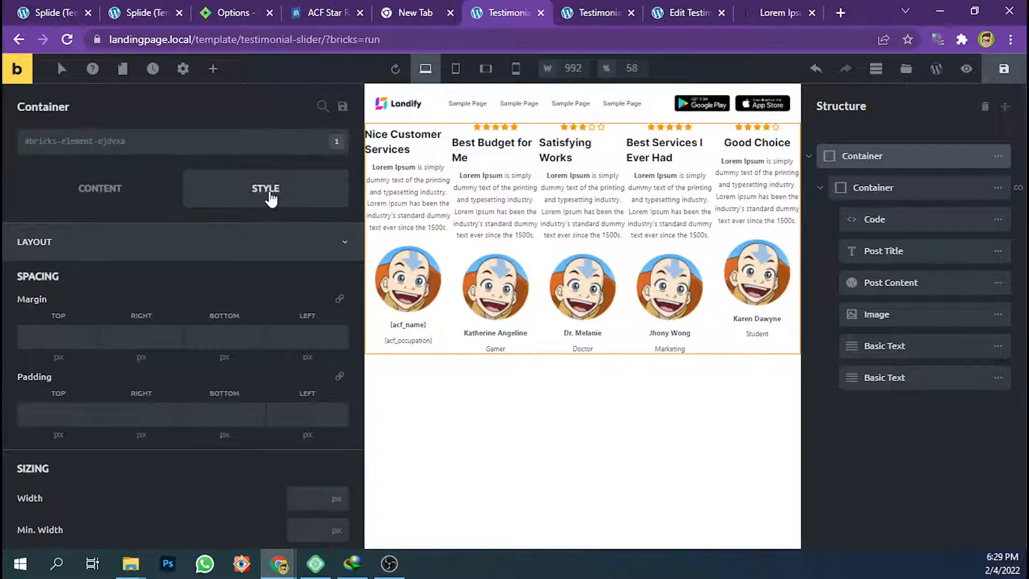
pyautogui.scroll(-5, 283, 325)
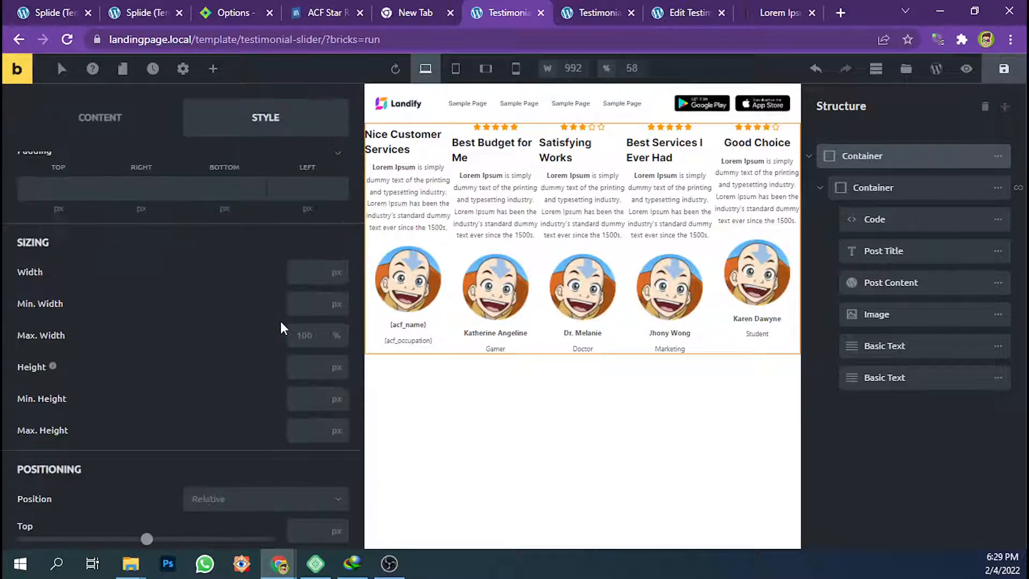
pyautogui.click(305, 333)
pyautogui.write('1')
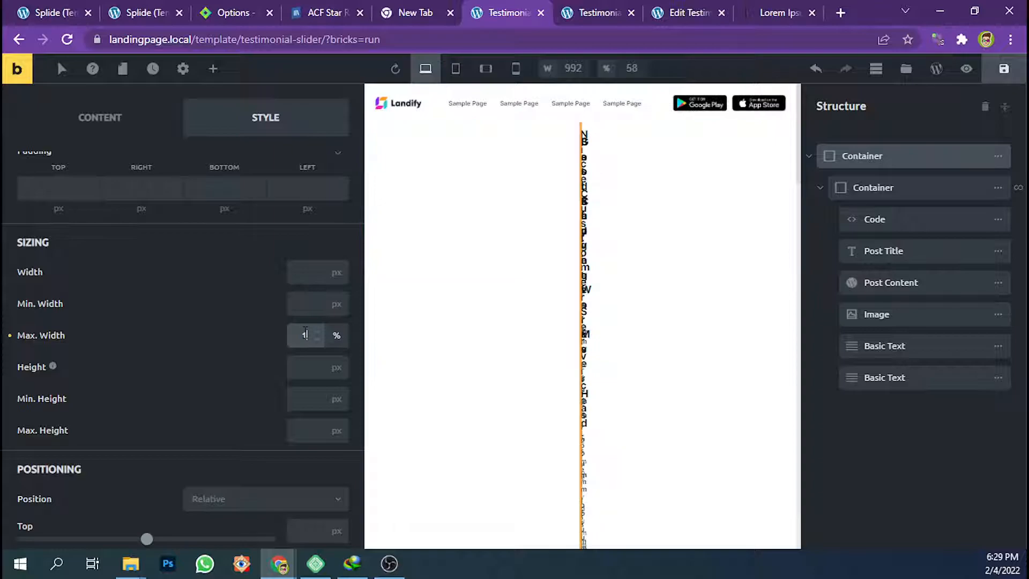
pyautogui.write('1')
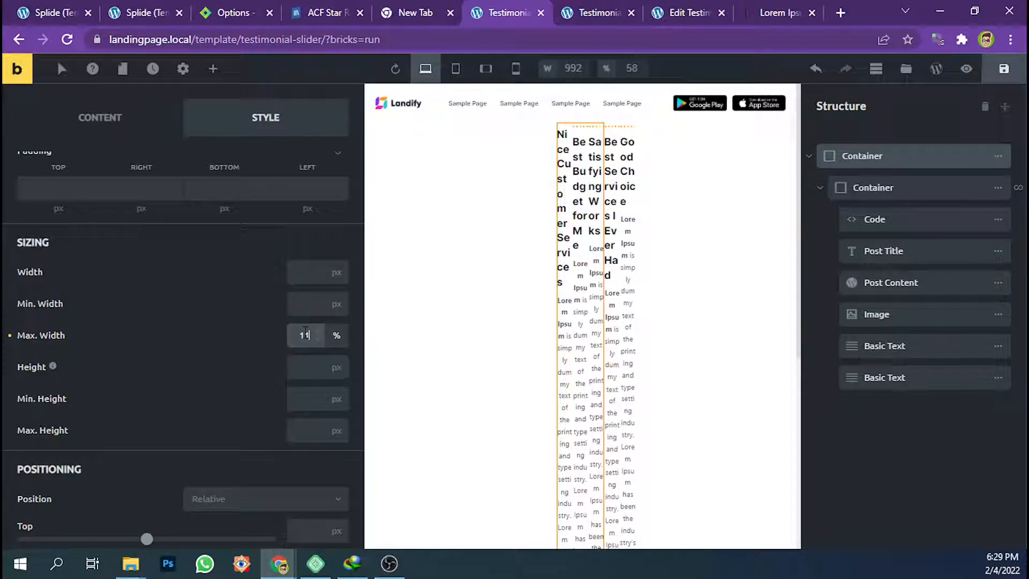
pyautogui.write('70')
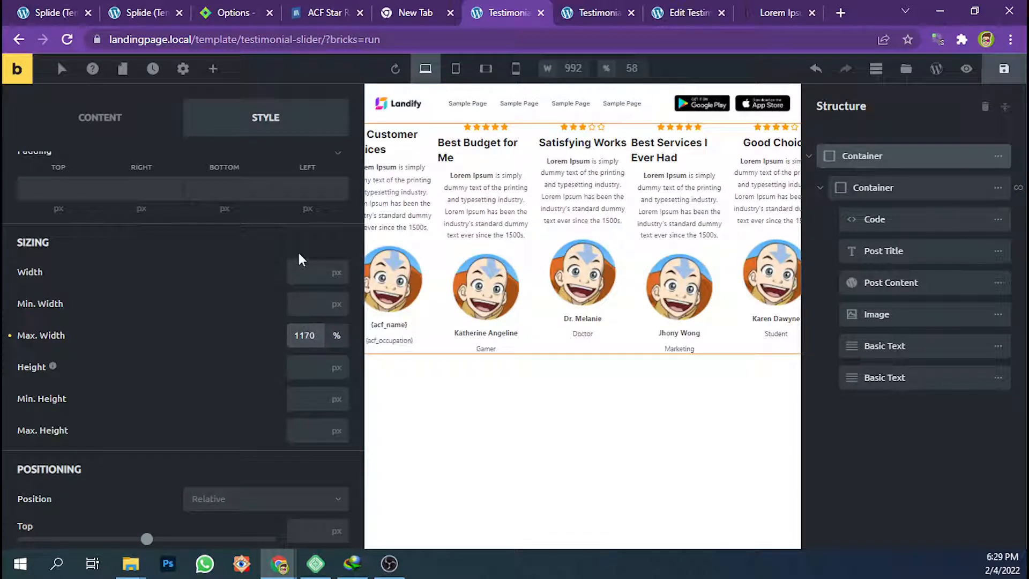
pyautogui.click(299, 270)
pyautogui.write('100%')
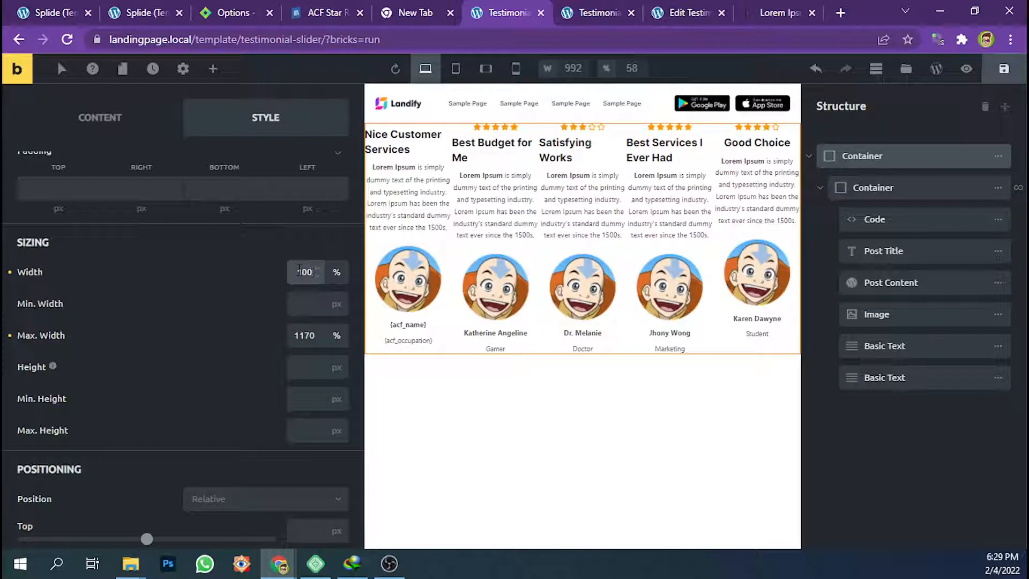
# Give the outer container 15 px right and left padding and set its right and left margins to auto
pyautogui.scroll(3, 172, 263)
pyautogui.click(129, 338)
pyautogui.write('15')
pyautogui.click(307, 339)
pyautogui.write('15')
pyautogui.click(145, 263)
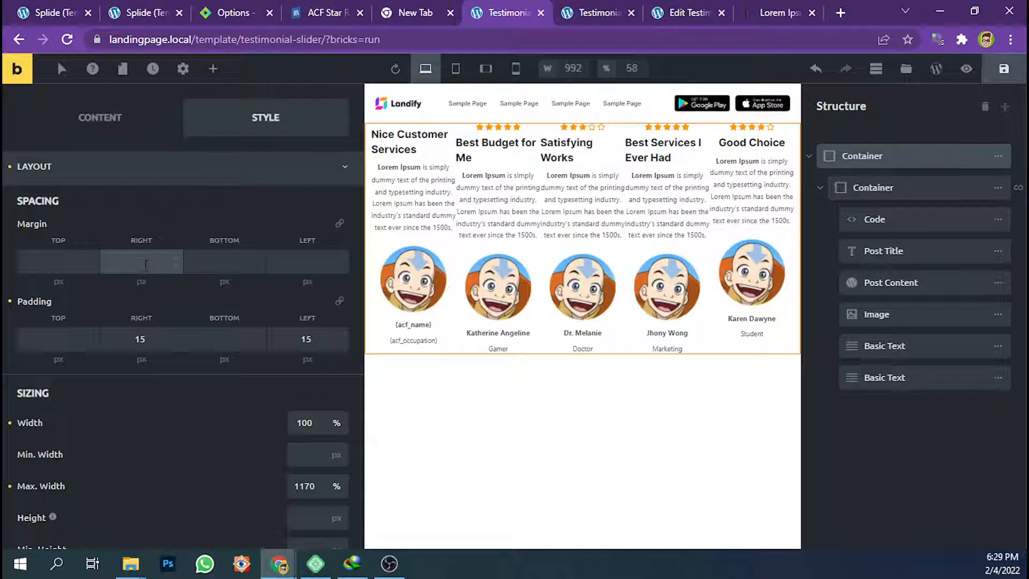
pyautogui.write('auto')
pyautogui.click(314, 260)
pyautogui.write('auto')
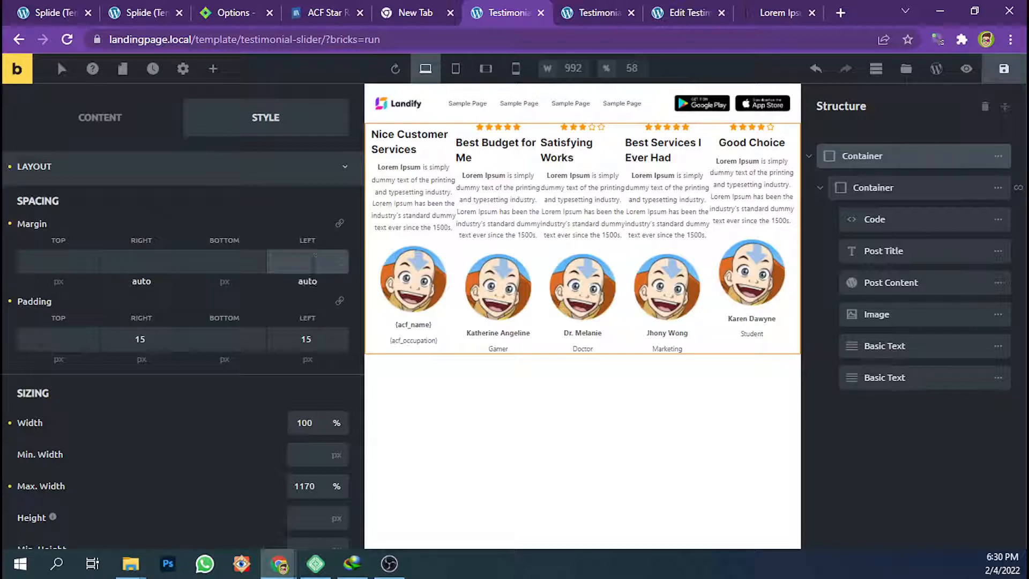
# Check the resized slider on the live testimonial page by advancing it three slides
pyautogui.click(586, 8)
pyautogui.click(587, 8)
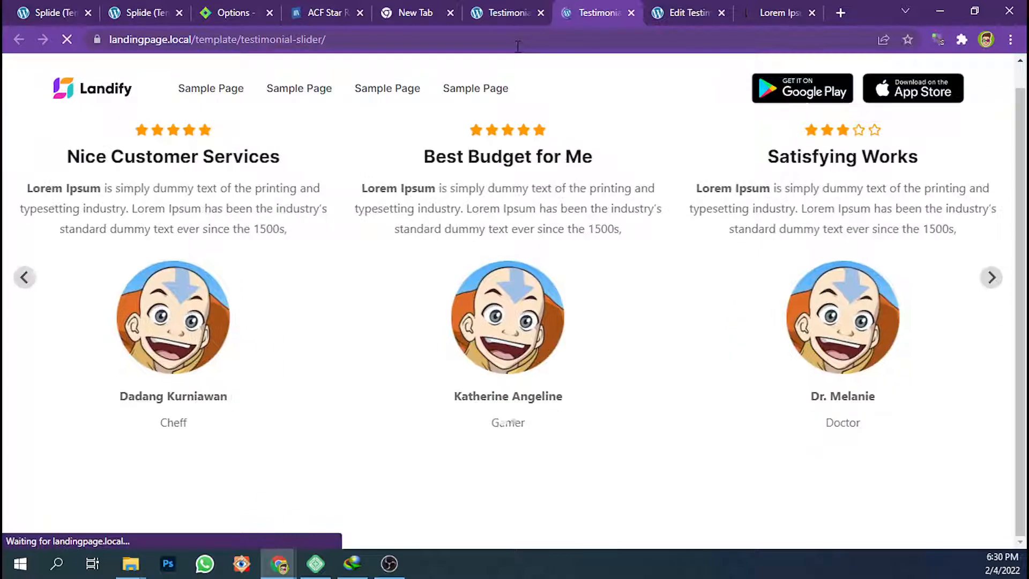
pyautogui.click(985, 301)
pyautogui.click(984, 302)
pyautogui.click(981, 301)
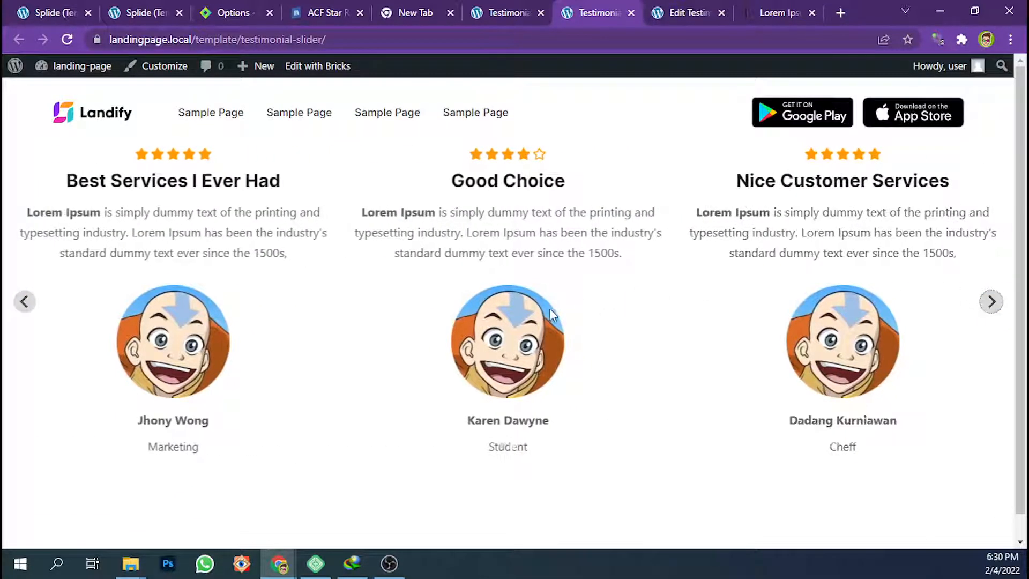
# Check the live testimonial slider's layout at a smaller browser zoom, return to 100%, and step the slider back three slides
pyautogui.hotkey('ctrl', '-')
pyautogui.hotkey('ctrl', '-')
pyautogui.hotkey('ctrl', '-')
pyautogui.hotkey('ctrl', '+')
pyautogui.hotkey('ctrl', '+')
pyautogui.hotkey('ctrl', '+')
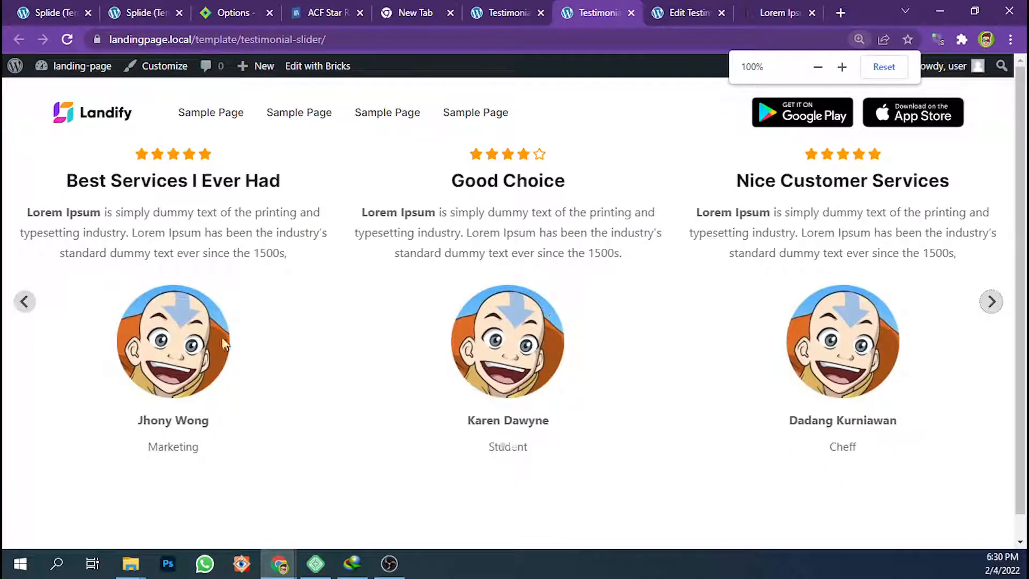
pyautogui.click(33, 307)
pyautogui.click(32, 304)
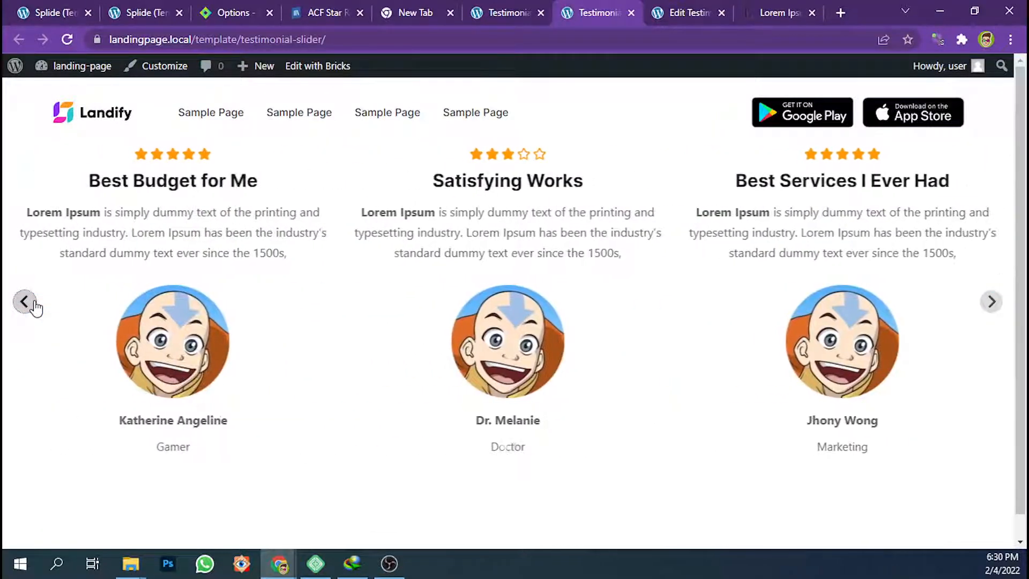
pyautogui.click(29, 303)
pyautogui.scroll(-1, 620, 302)
pyautogui.scroll(1, 620, 302)
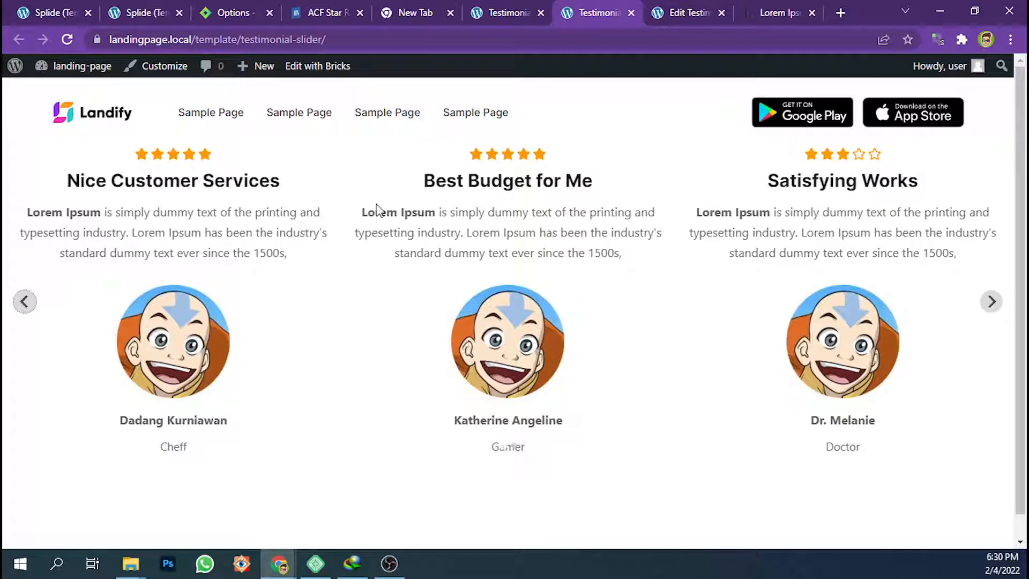
# Set the outer container's maximum width to 1170 px in the Bricks template and save the template
pyautogui.click(522, 8)
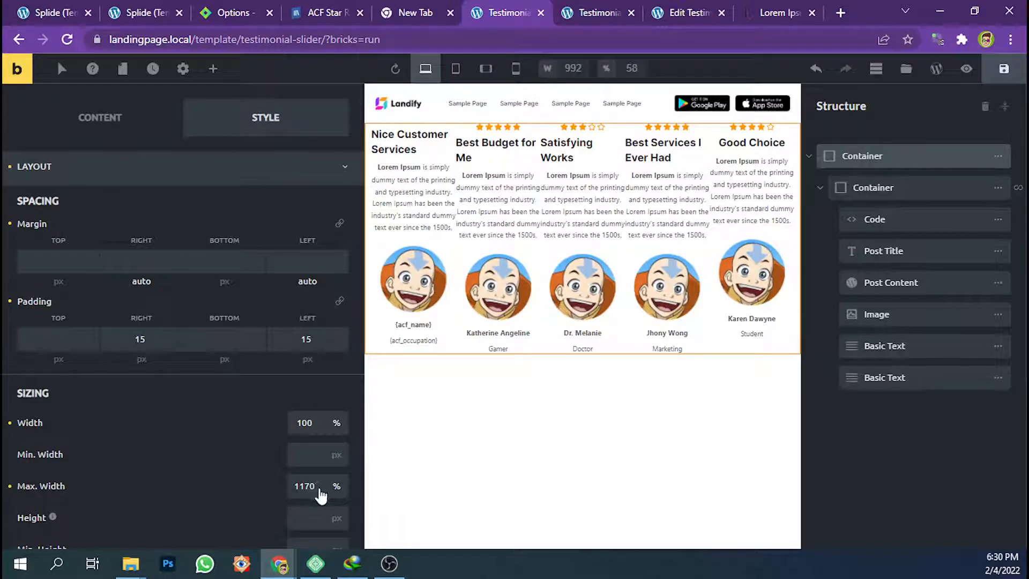
pyautogui.scroll(-1, 337, 487)
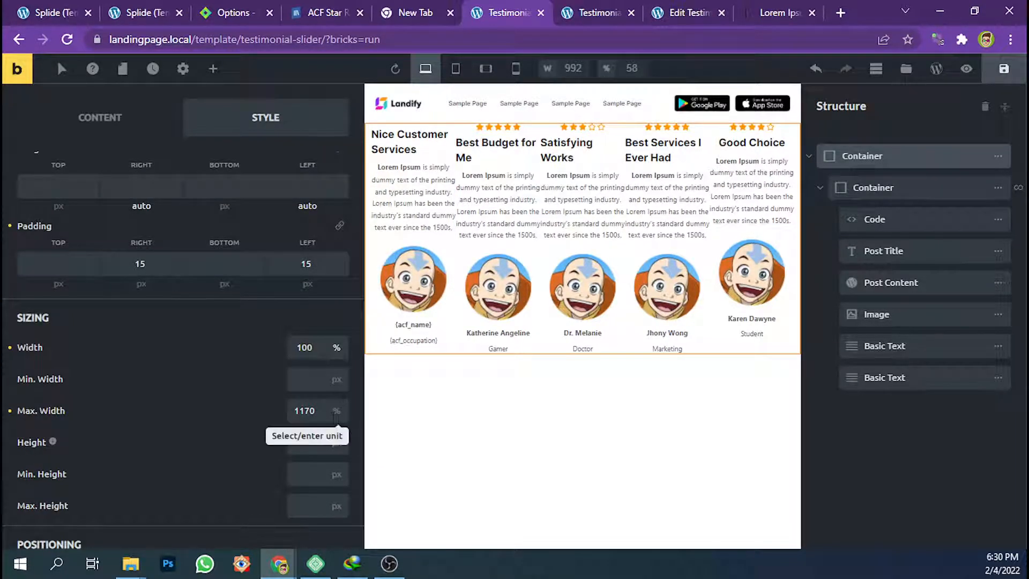
pyautogui.click(305, 412)
pyautogui.press('Right')
pyautogui.press('Right')
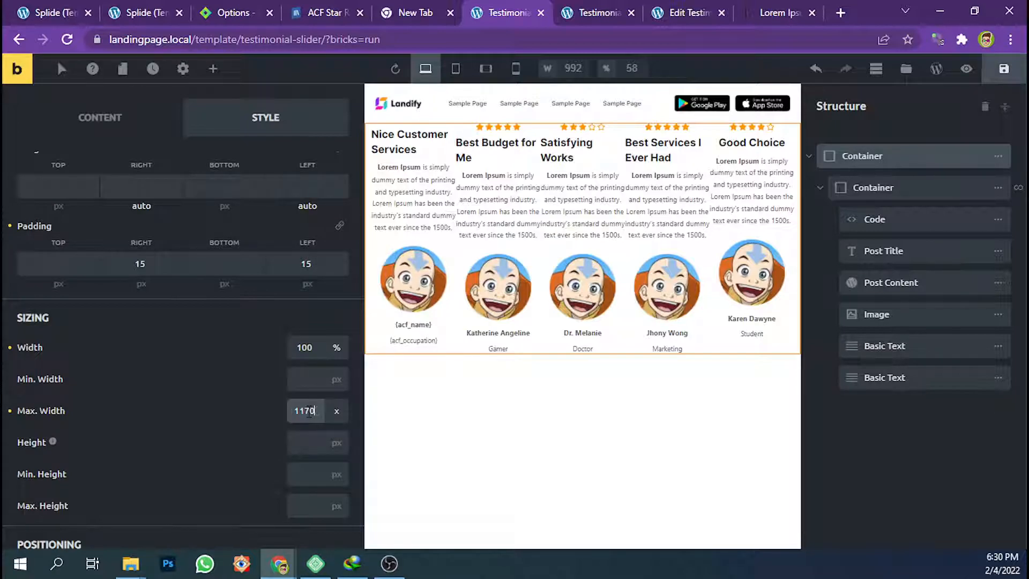
pyautogui.write('px')
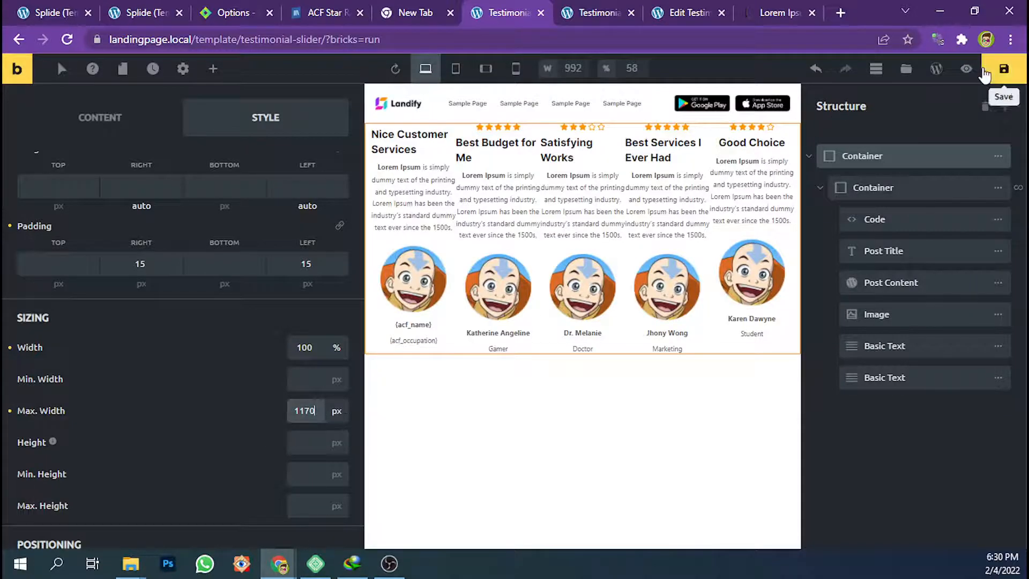
pyautogui.click(1002, 70)
# Reload the live testimonial page and check the slider by stepping it back four slides
pyautogui.click(602, 8)
pyautogui.press('F5')
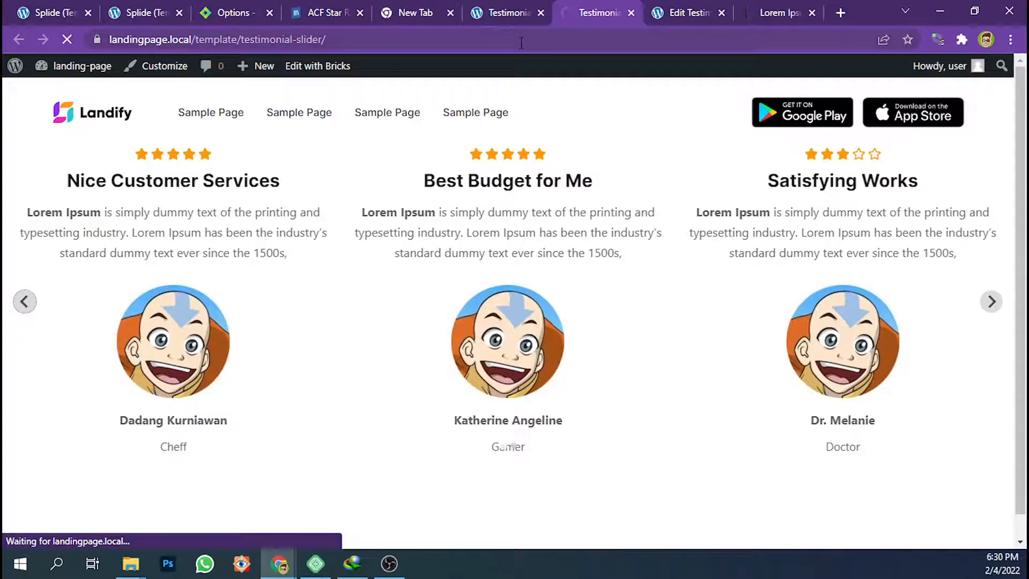
pyautogui.click(90, 315)
pyautogui.click(90, 315)
pyautogui.click(89, 315)
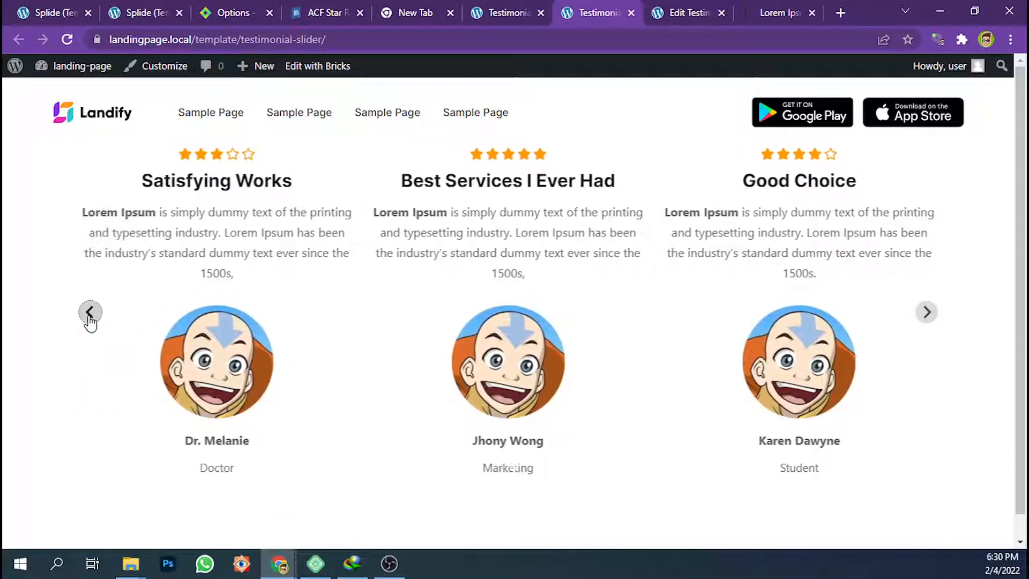
pyautogui.click(90, 315)
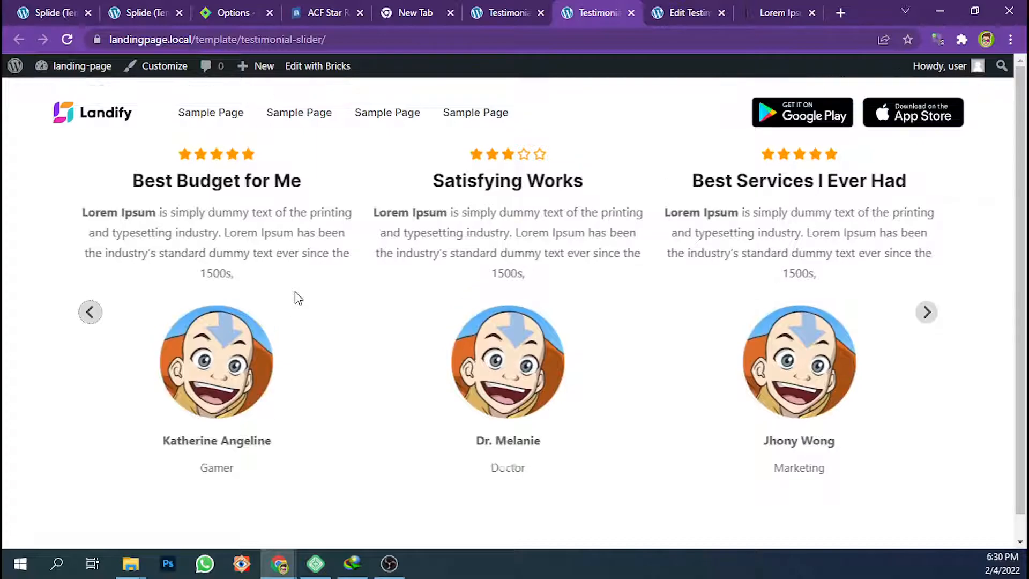